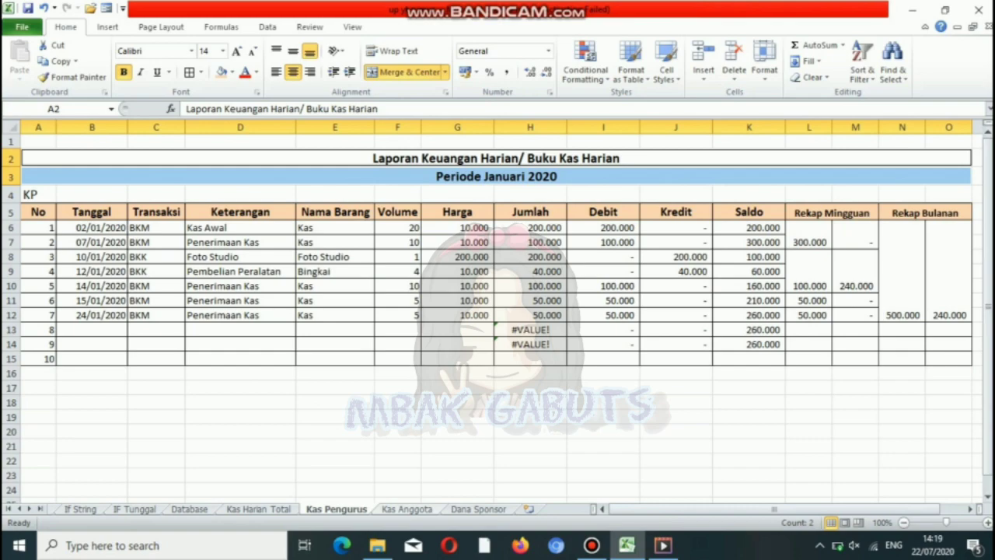
- Look through the Kas Anggota and Dana Sponsor report sheets
{"action": "key", "text": "ctrl+Page_Down"}
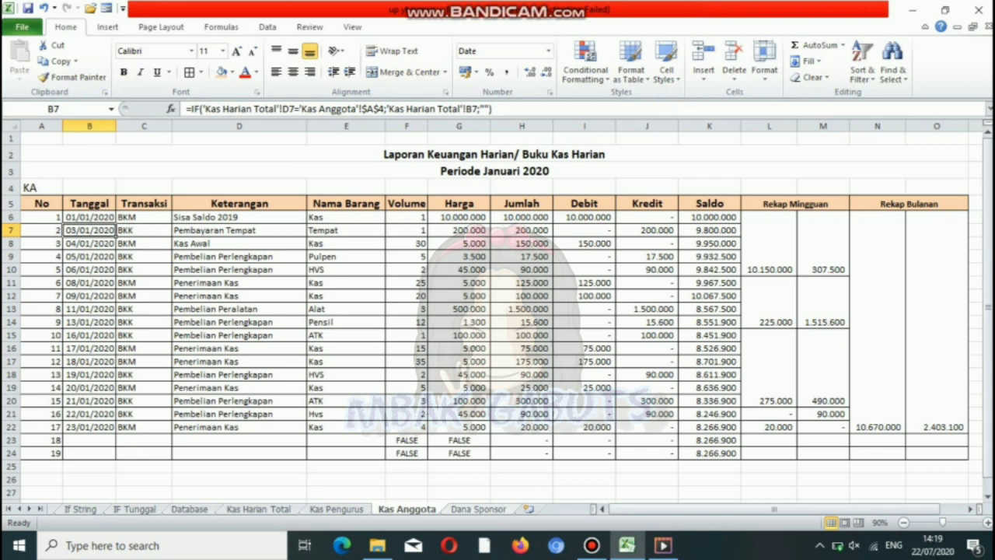
{"action": "key", "text": "ctrl+Page_Down"}
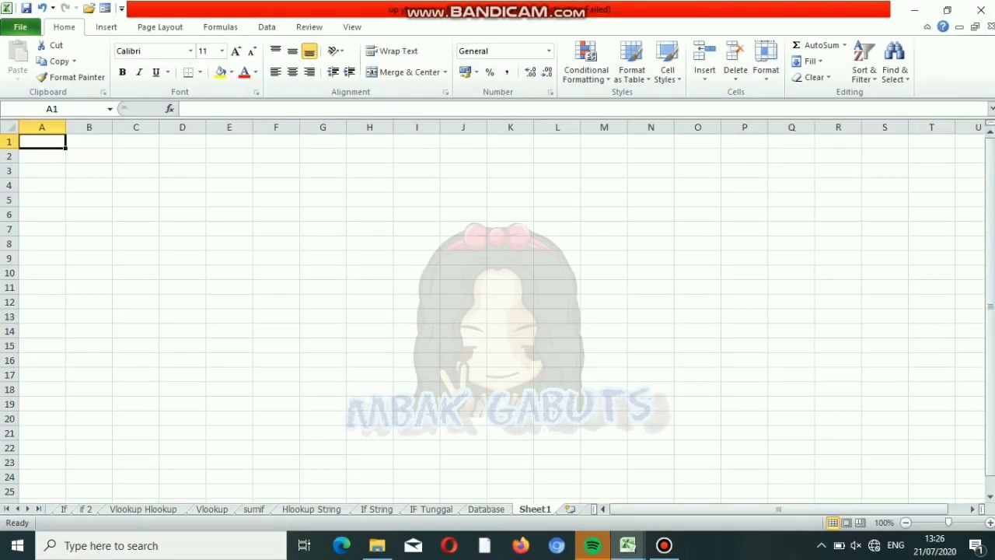
{"action": "left_click", "coordinate": [42, 170]}
{"action": "left_click", "coordinate": [42, 156]}
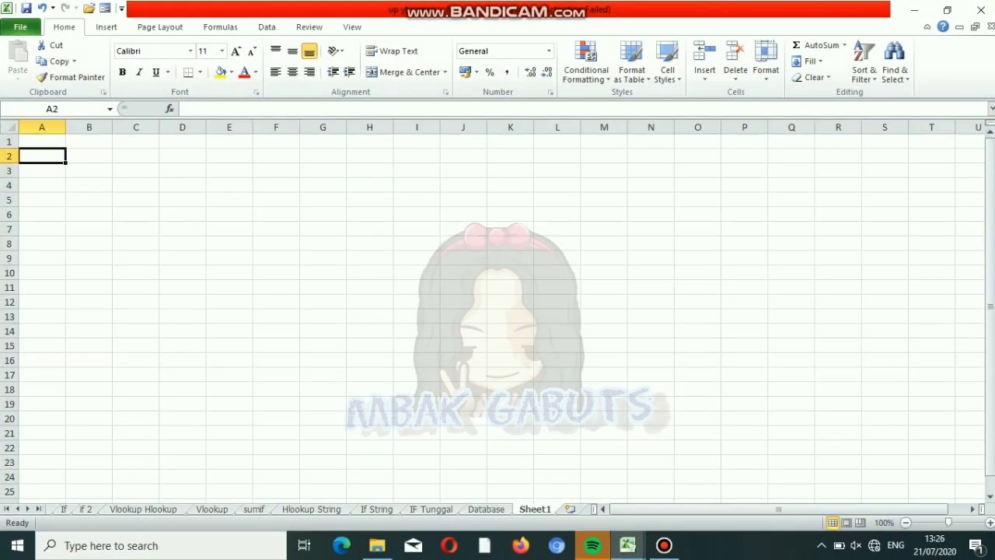
{"action": "left_click", "coordinate": [41, 170]}
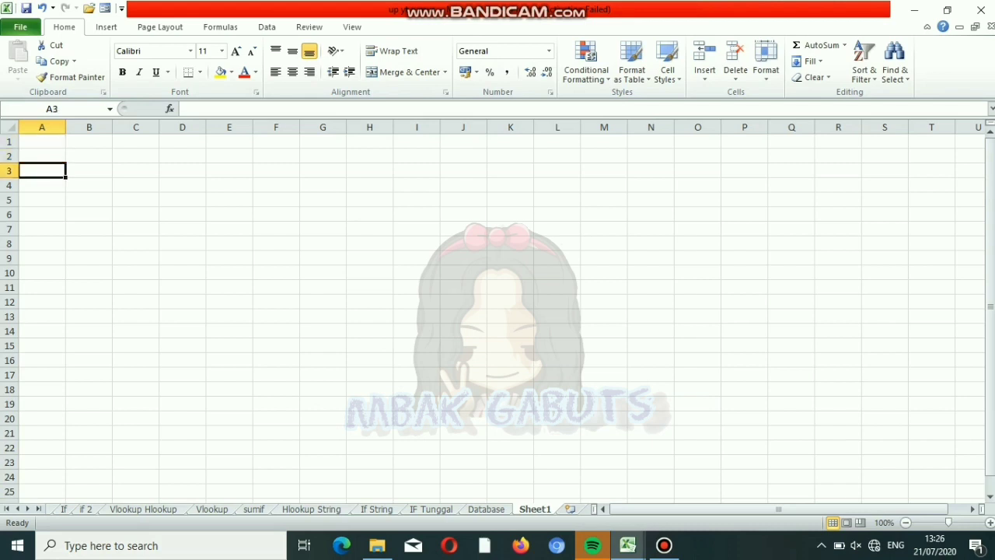
{"action": "left_click", "coordinate": [42, 156]}
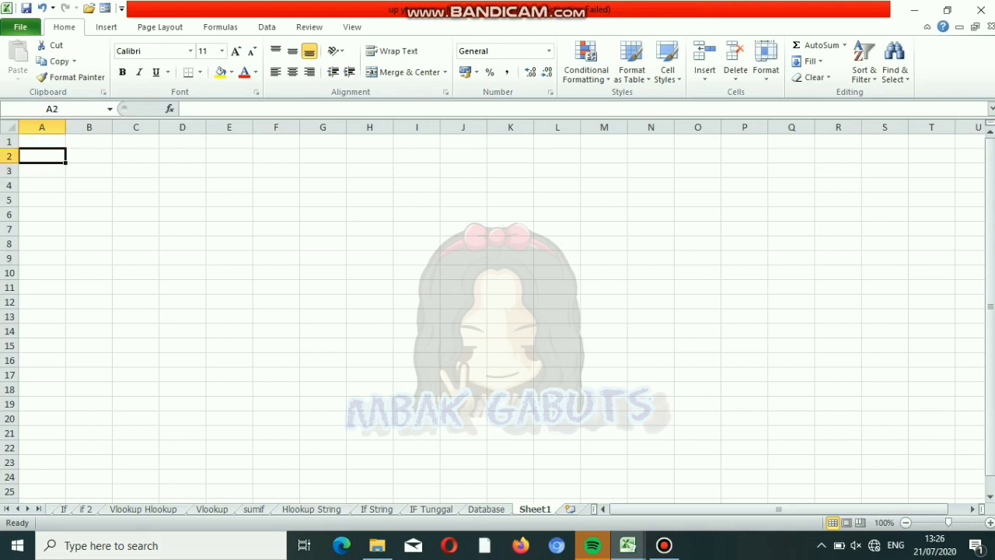
{"action": "left_click", "coordinate": [42, 171]}
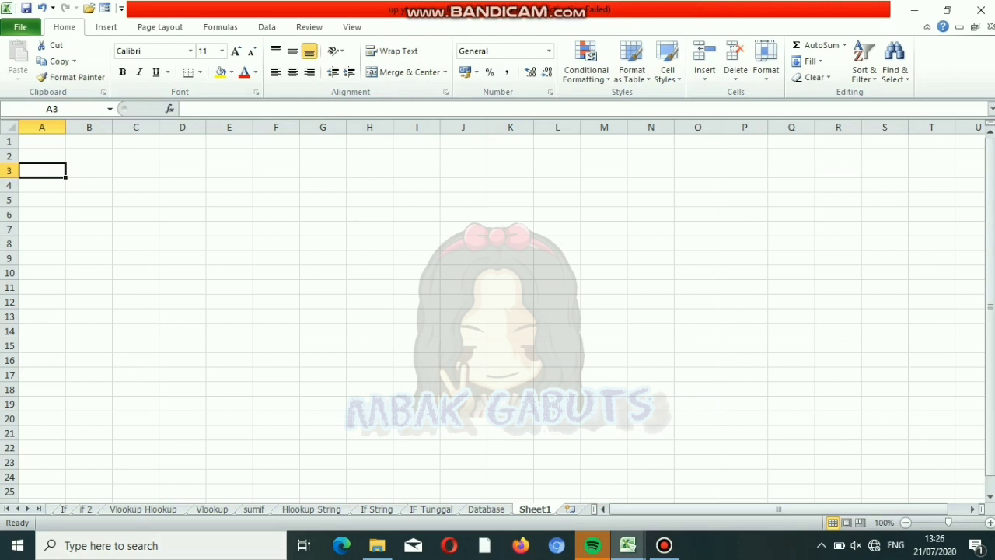
{"action": "left_click", "coordinate": [42, 156]}
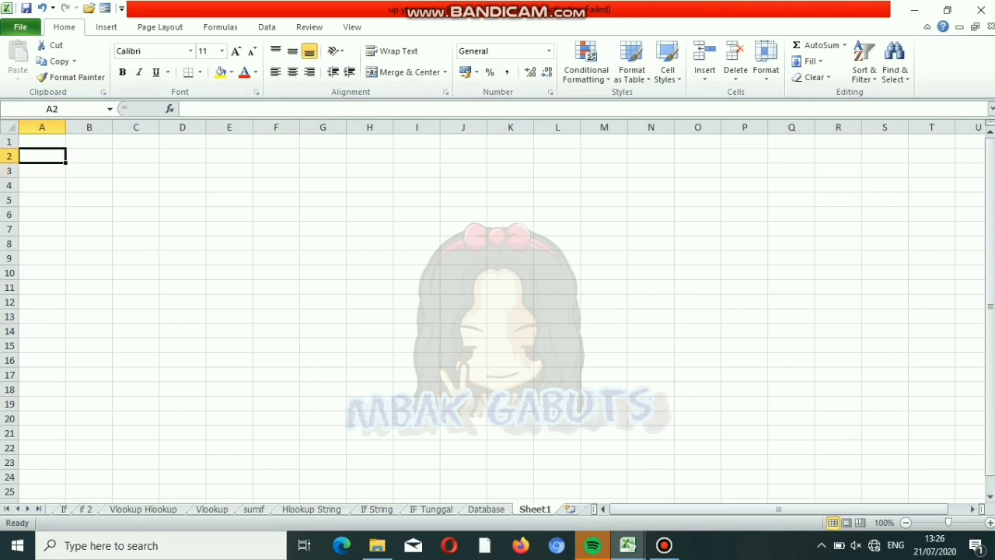
{"action": "left_click", "coordinate": [42, 141]}
{"action": "left_click", "coordinate": [42, 170]}
{"action": "left_click", "coordinate": [42, 156]}
{"action": "left_click", "coordinate": [42, 141]}
{"action": "left_click", "coordinate": [42, 170]}
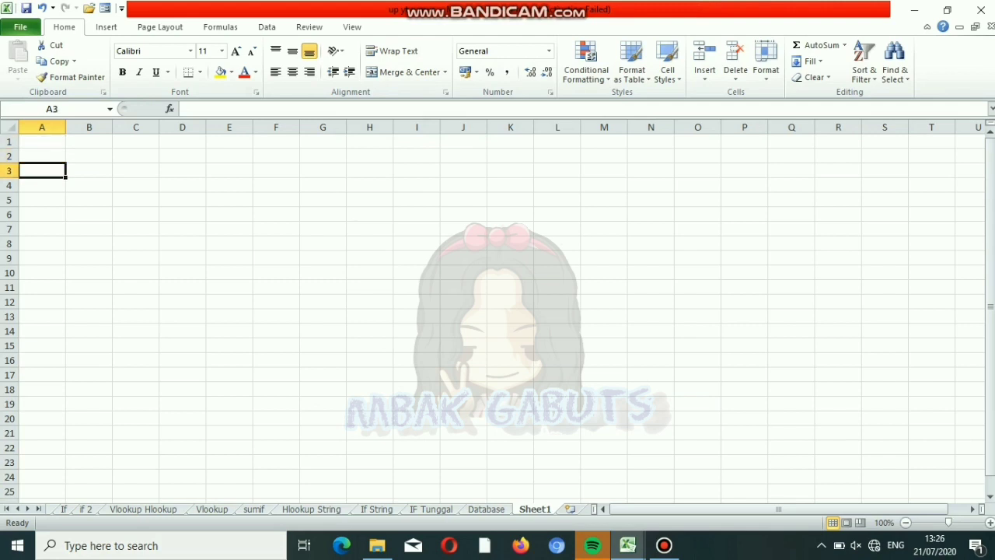
{"action": "left_click", "coordinate": [42, 156]}
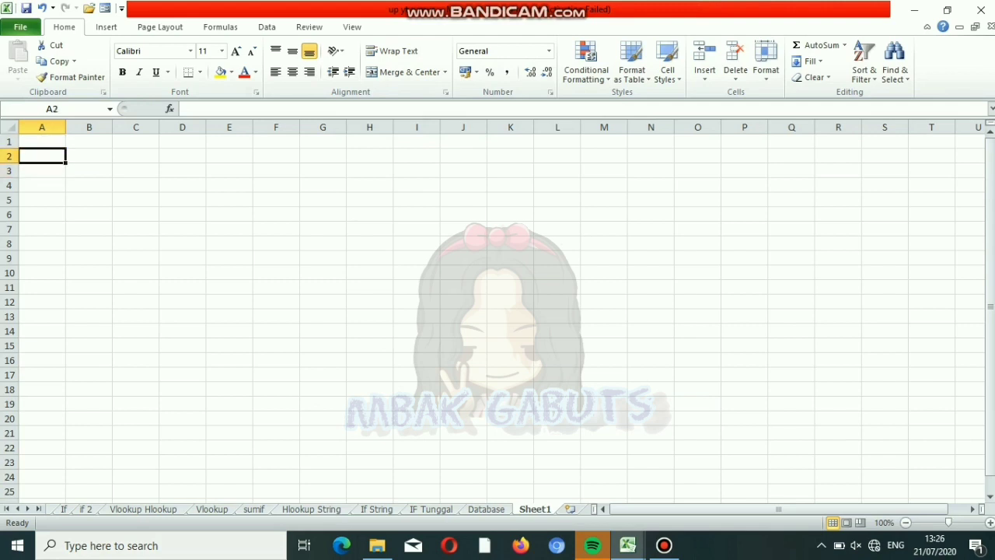
{"action": "left_click", "coordinate": [42, 170]}
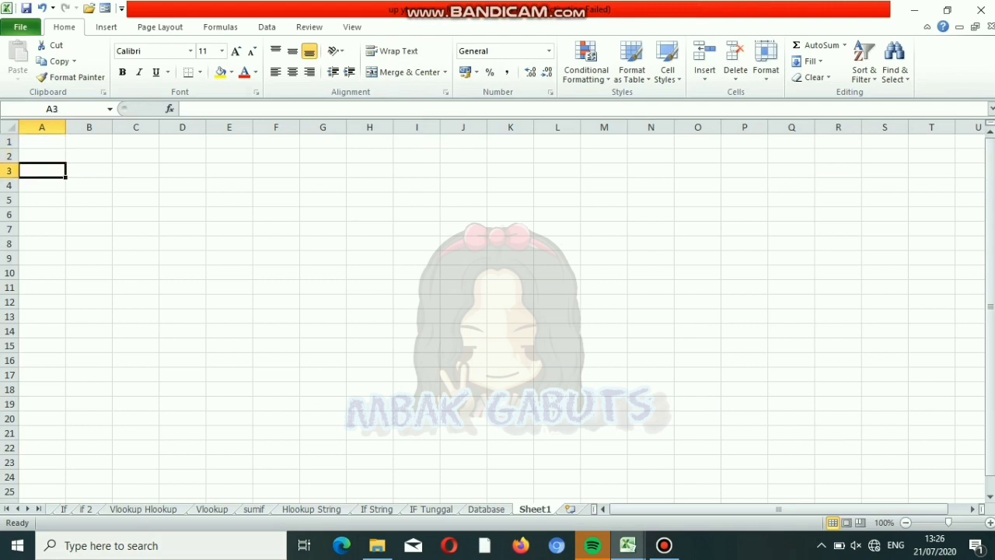
{"action": "left_click", "coordinate": [42, 156]}
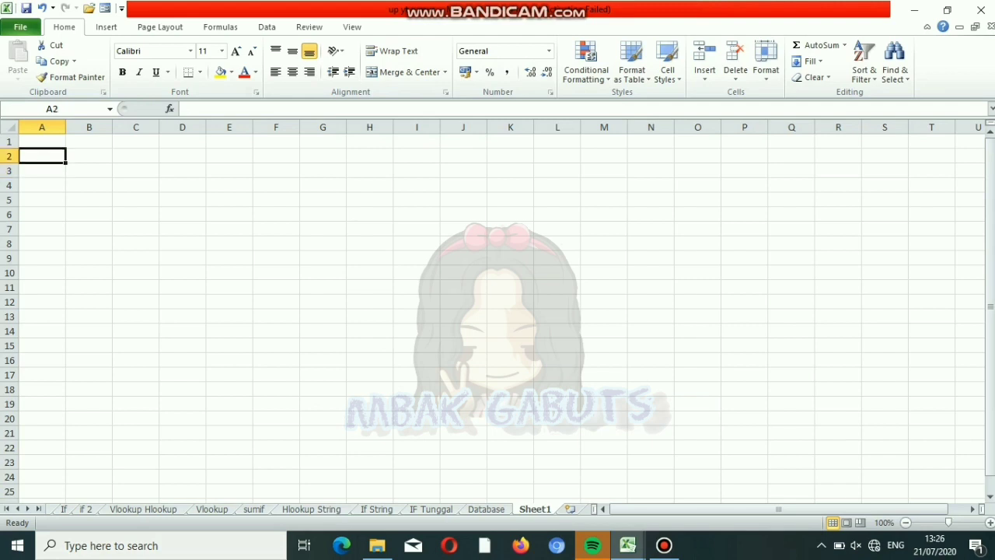
{"action": "left_click", "coordinate": [42, 141]}
{"action": "left_click", "coordinate": [42, 170]}
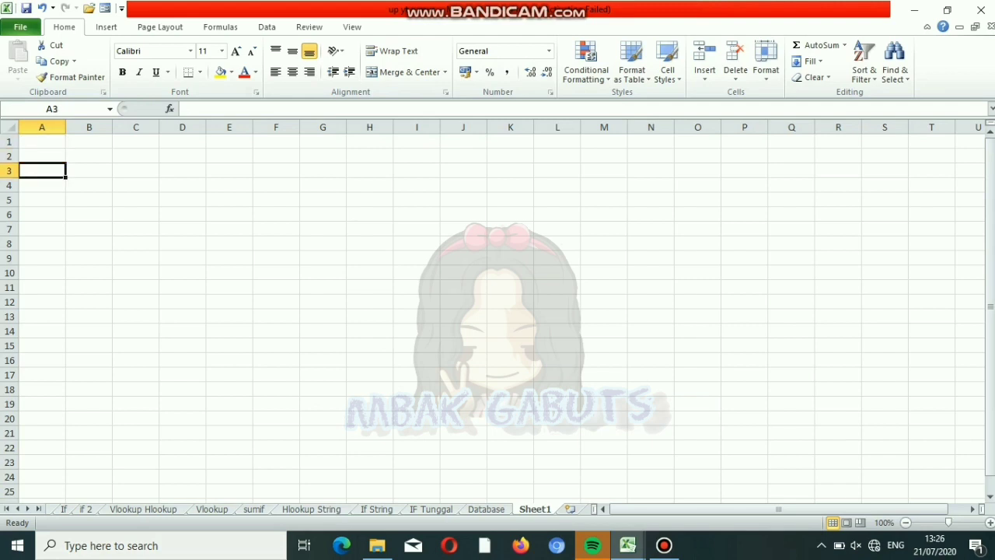
{"action": "left_click", "coordinate": [42, 156]}
{"action": "left_click", "coordinate": [42, 141]}
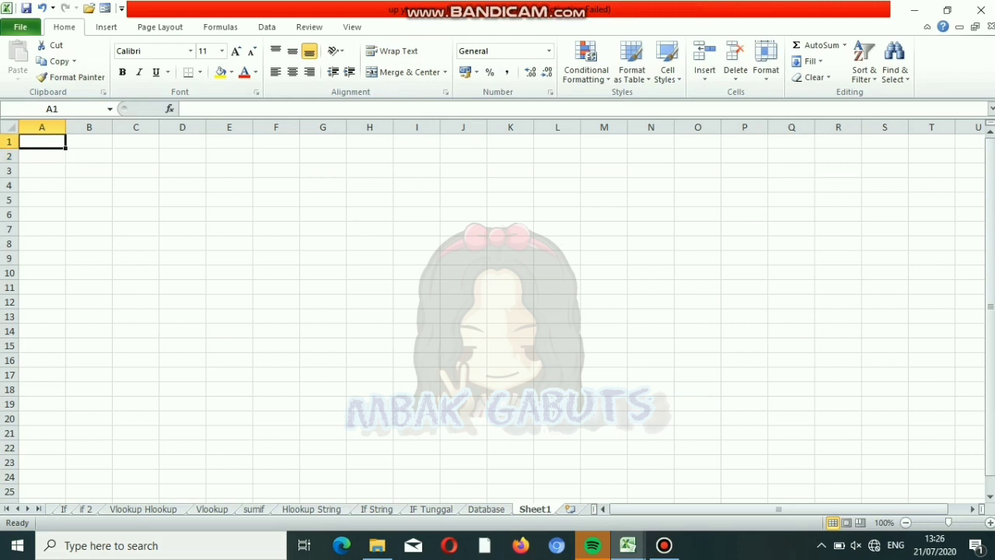
{"action": "left_click", "coordinate": [42, 170]}
{"action": "left_click", "coordinate": [42, 156]}
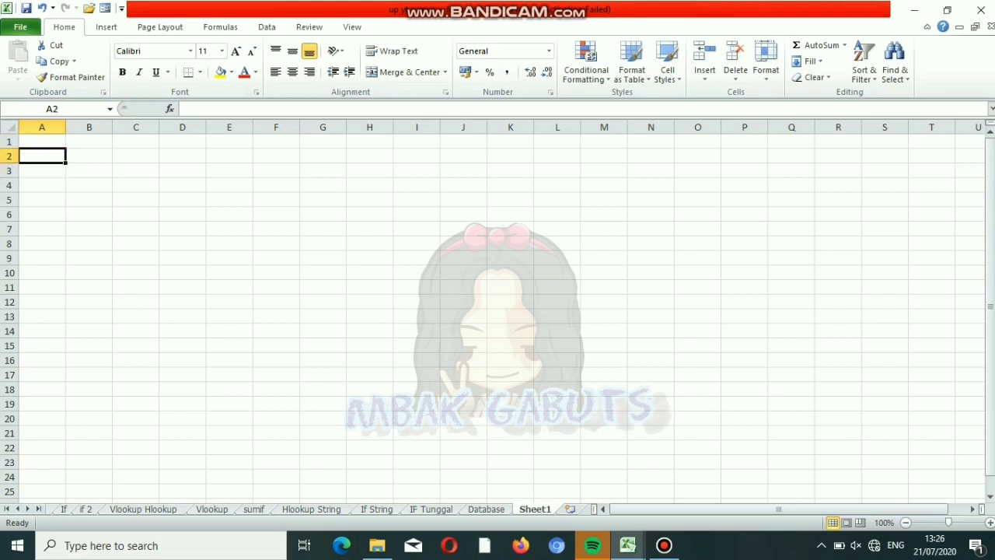
{"action": "left_click", "coordinate": [42, 171]}
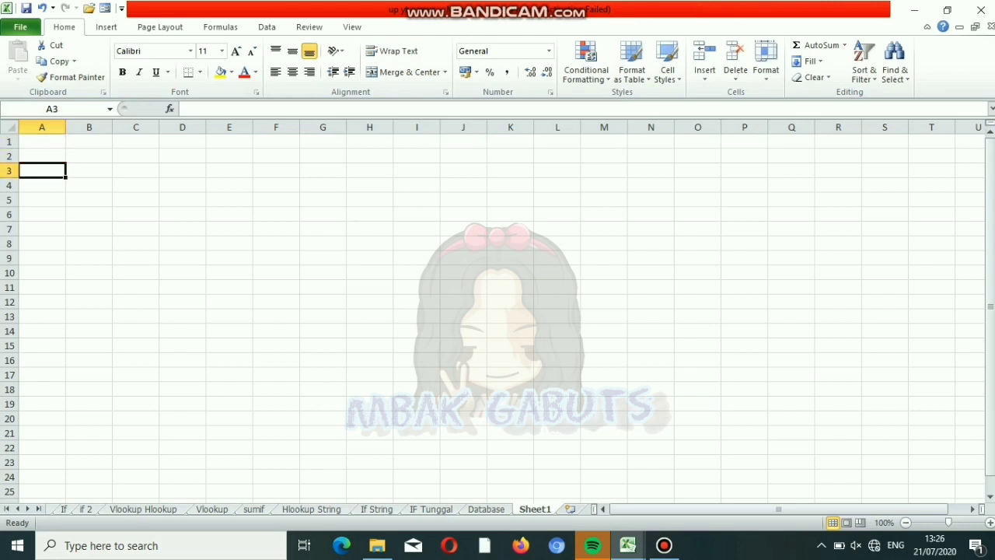
{"action": "left_click", "coordinate": [42, 156]}
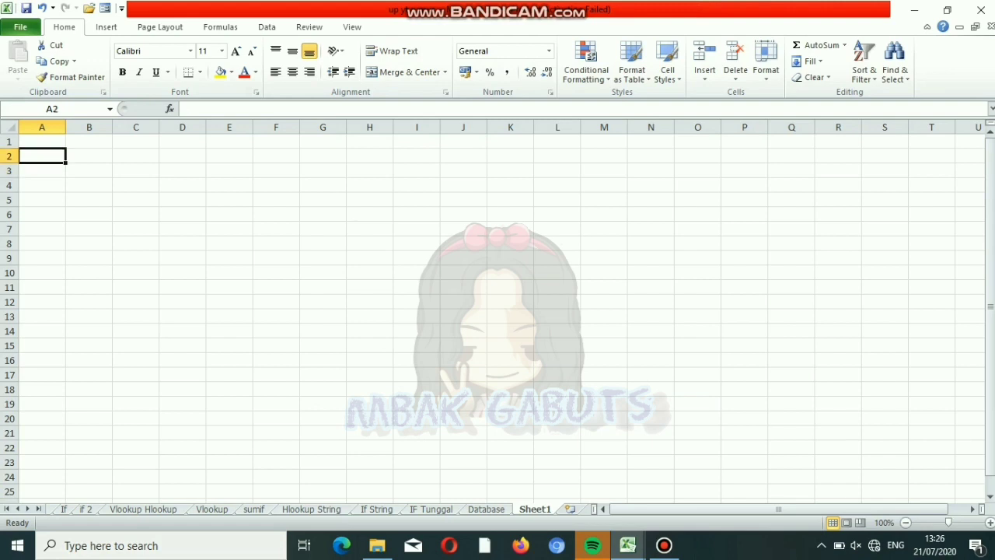
{"action": "left_click", "coordinate": [42, 170]}
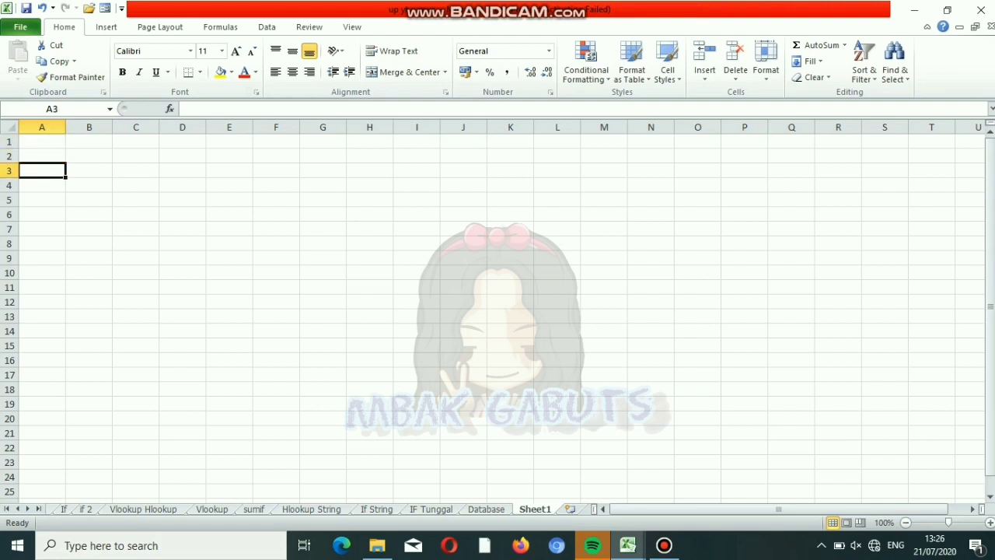
{"action": "left_click", "coordinate": [42, 156]}
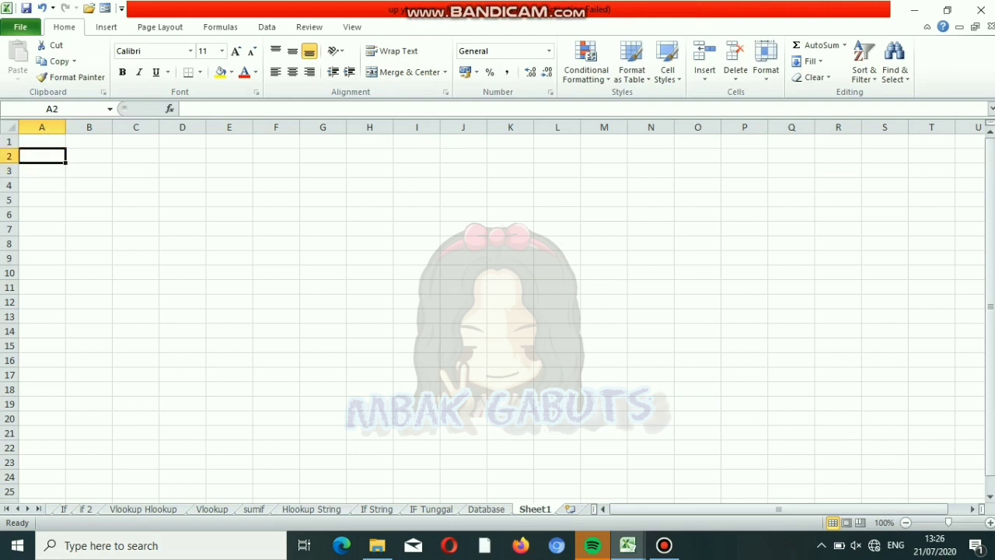
{"action": "left_click", "coordinate": [41, 170]}
{"action": "left_click", "coordinate": [42, 157]}
{"action": "left_click", "coordinate": [42, 142]}
{"action": "left_click", "coordinate": [42, 170]}
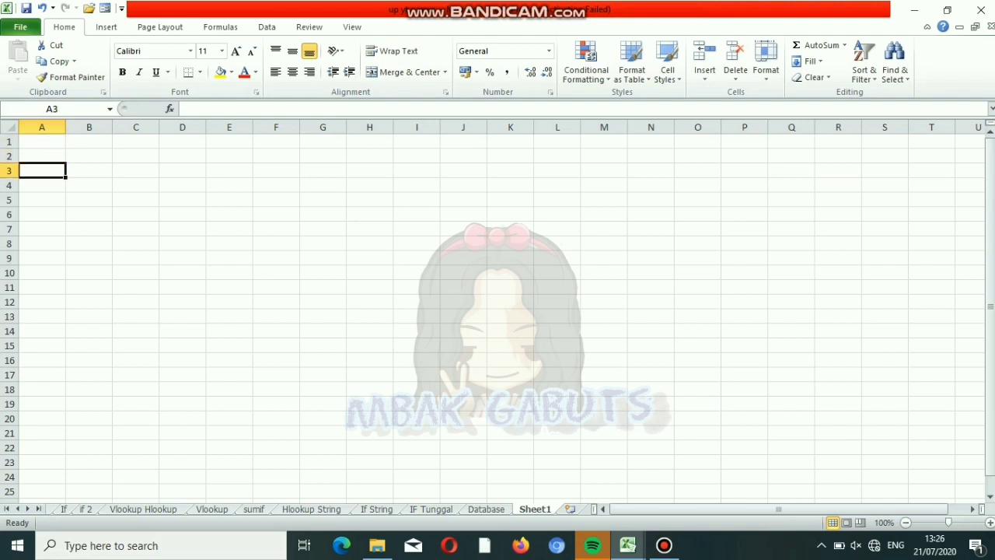
- Enter the report title "Laporan Keuangan Harian/ Buku Kas Harian" in cell A2 of Sheet1
{"action": "left_click", "coordinate": [42, 156]}
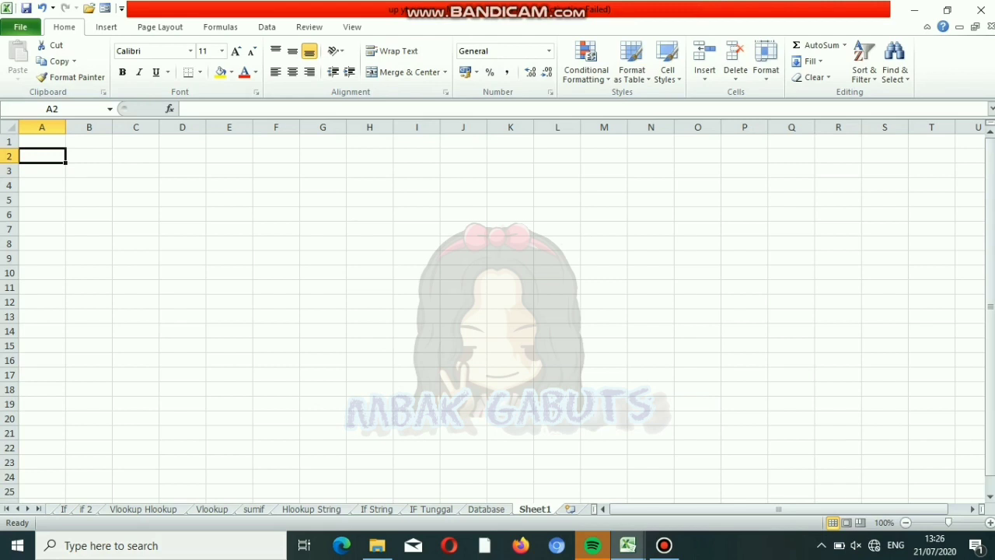
{"action": "type", "text": "L"}
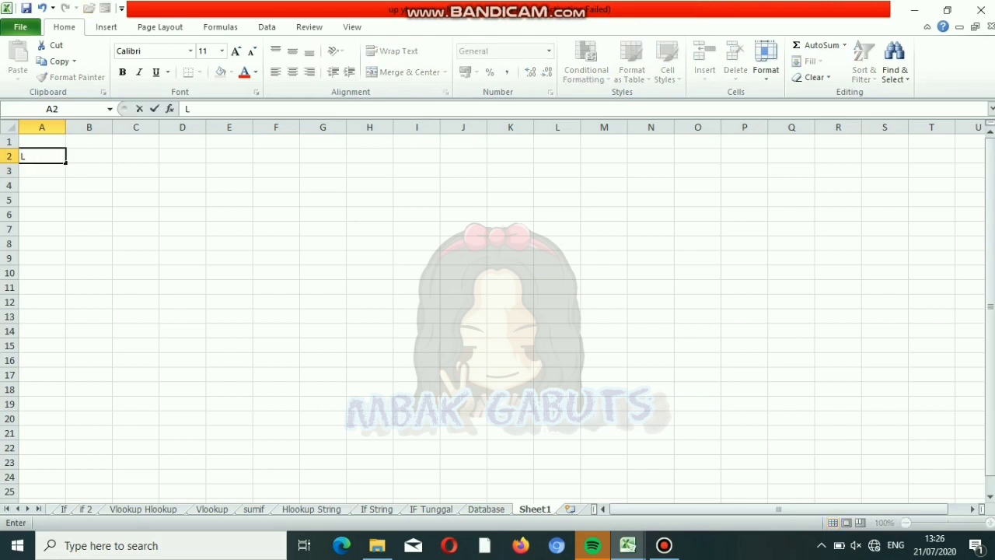
{"action": "type", "text": "aporan Keuangan H"}
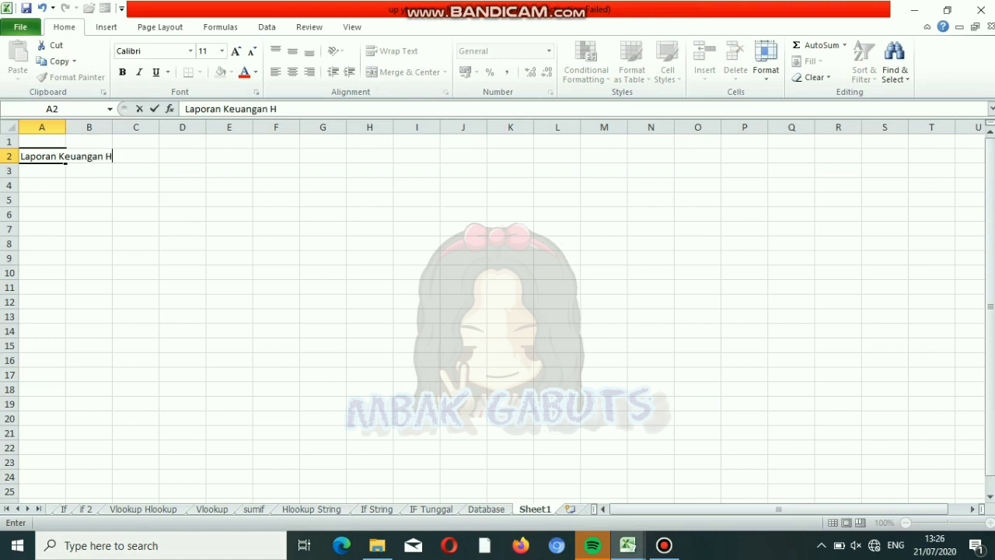
{"action": "type", "text": "arian/ Buku Ka"}
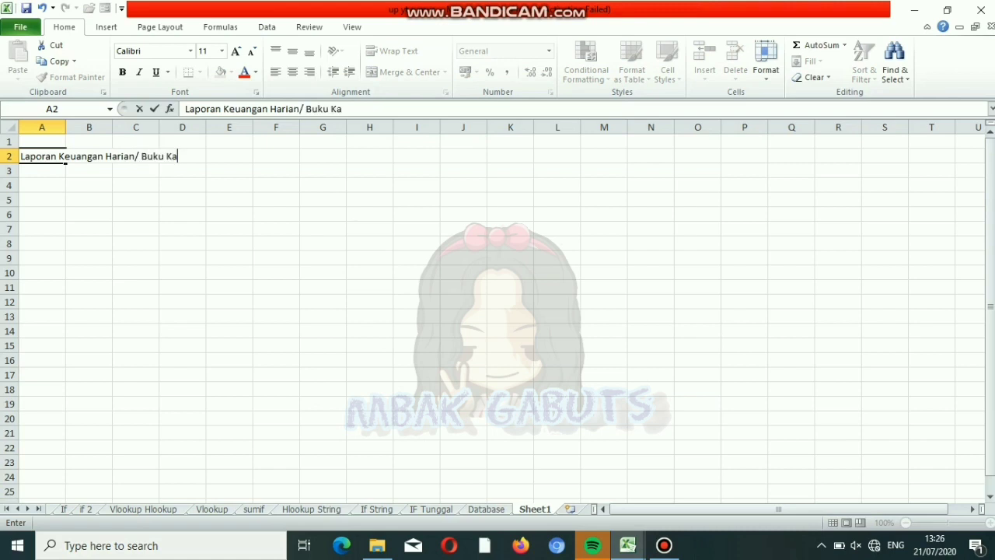
{"action": "type", "text": "s Harian"}
{"action": "key", "text": "Return"}
- Enter the column headers No, Tanggal, Transaksi and Kode in cells A4 to D4
{"action": "key", "text": "Return"}
{"action": "type", "text": "No"}
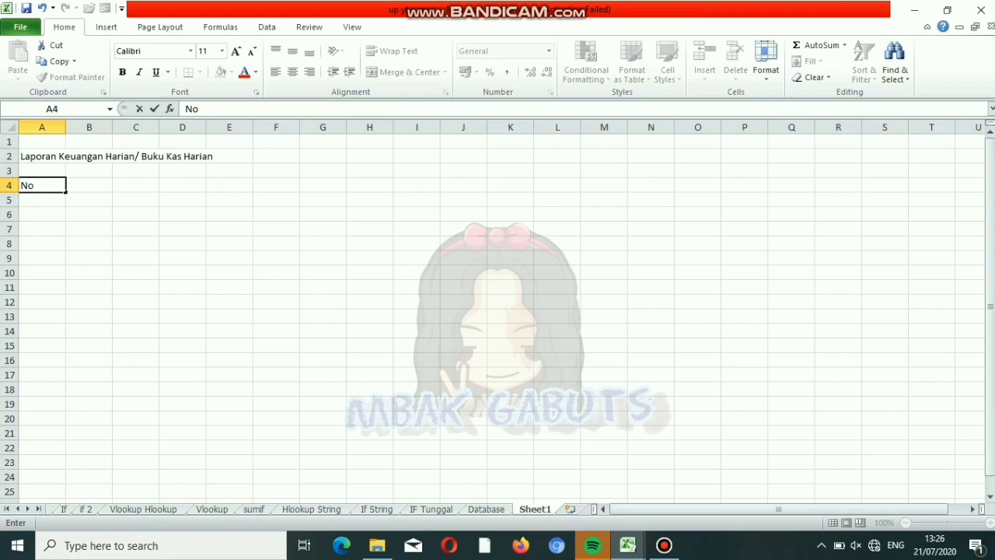
{"action": "key", "text": "Tab"}
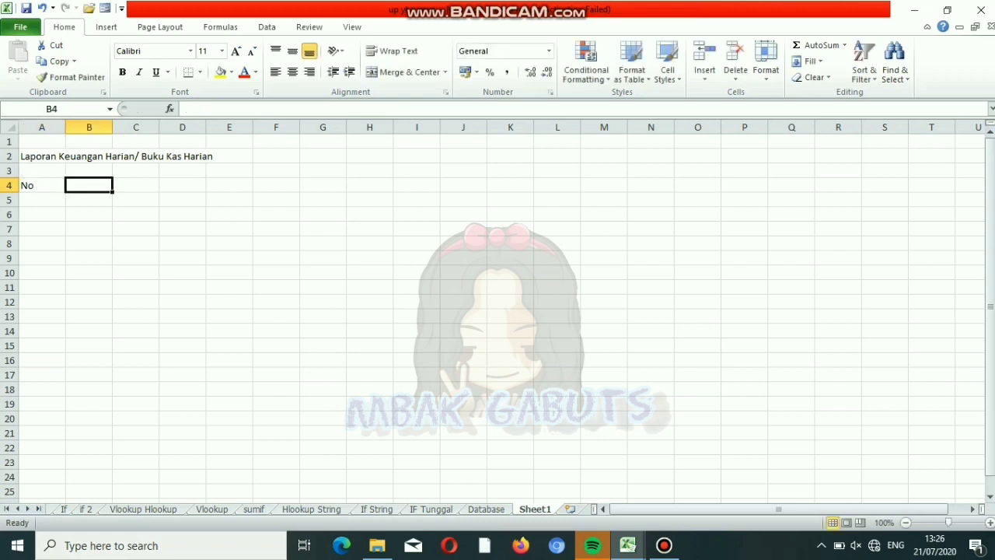
{"action": "type", "text": "Tangg"}
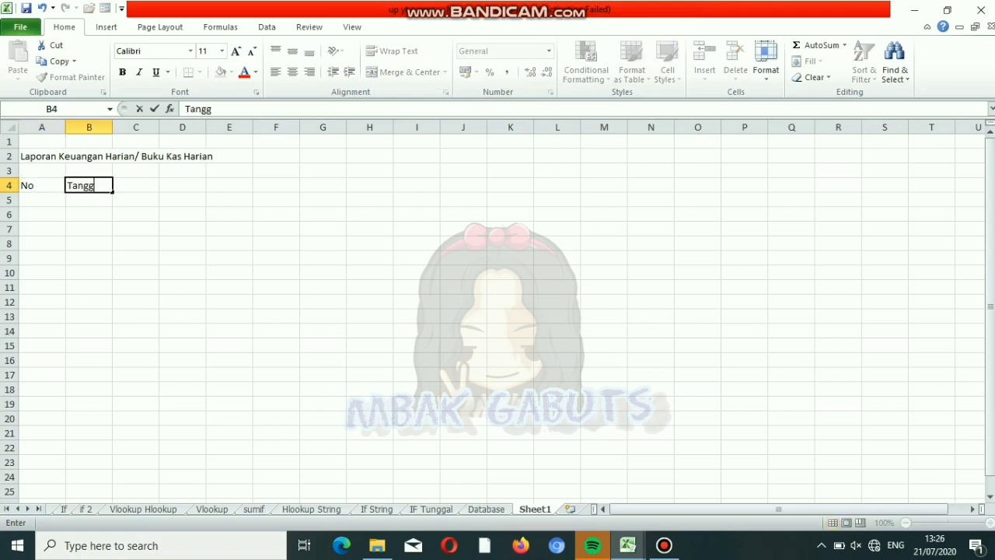
{"action": "type", "text": "al"}
{"action": "key", "text": "Tab"}
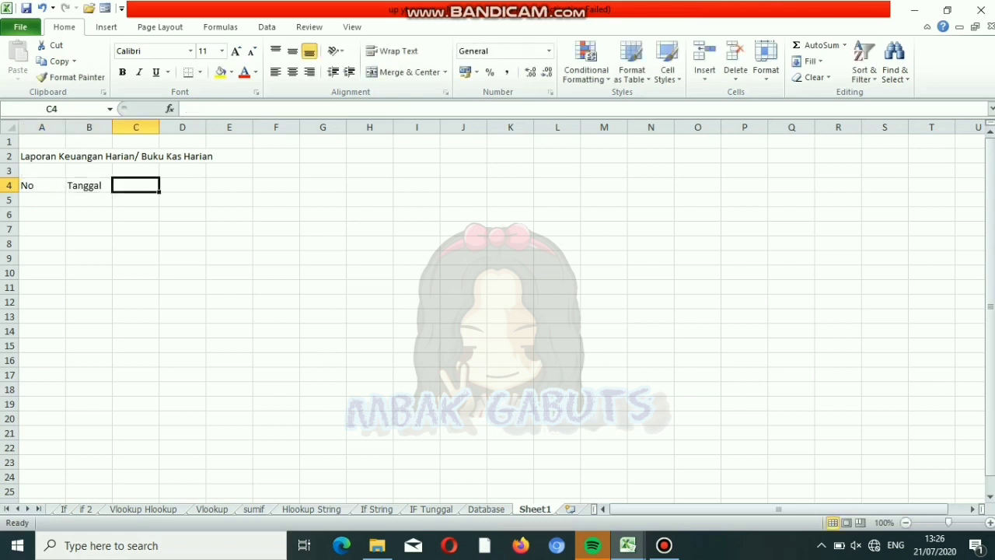
{"action": "type", "text": "T"}
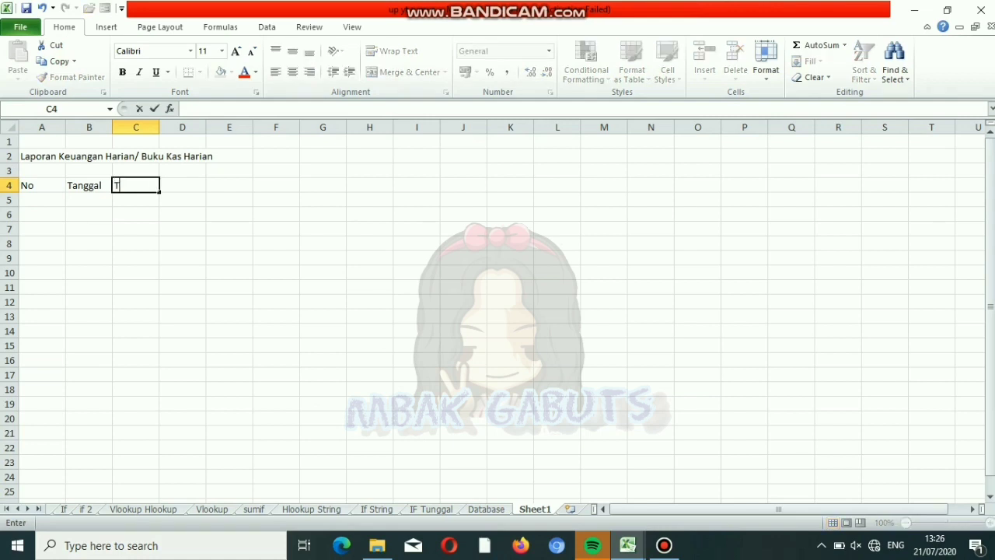
{"action": "type", "text": "ransaksi"}
{"action": "key", "text": "Tab"}
{"action": "type", "text": "Kode"}
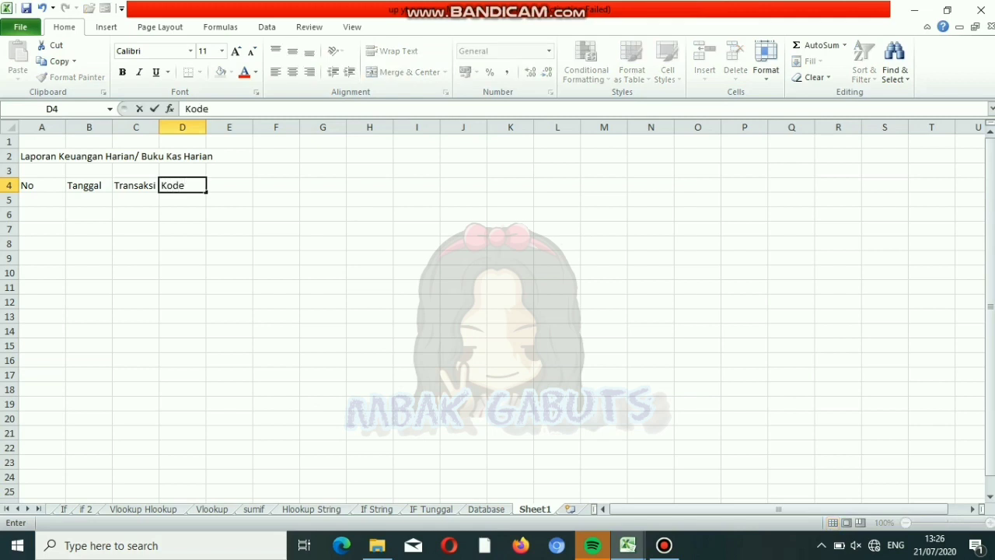
{"action": "key", "text": "Tab"}
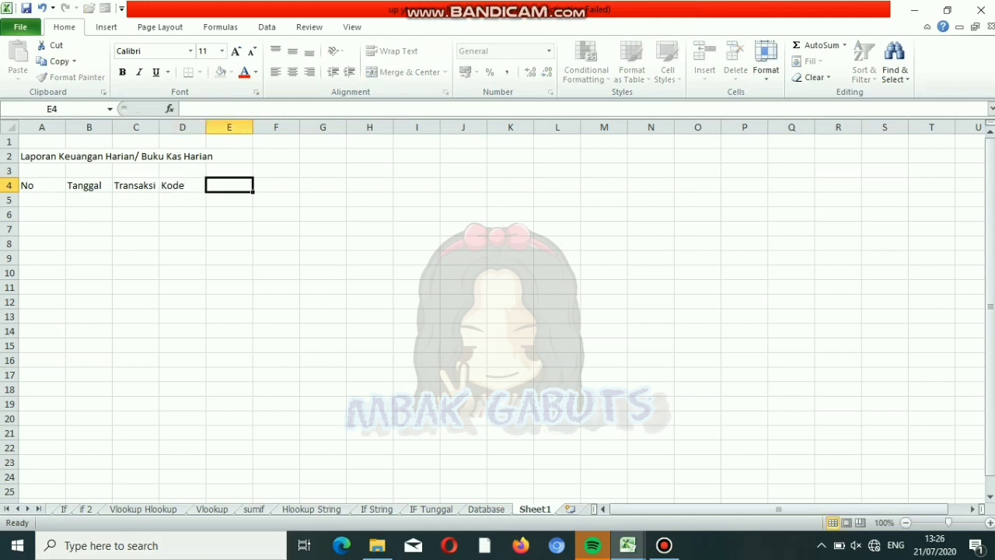
- Enter the column headers Keterangan, Volume, Harga, Debit, Kredit and Saldo in cells E4 to J4
{"action": "type", "text": "Keter"}
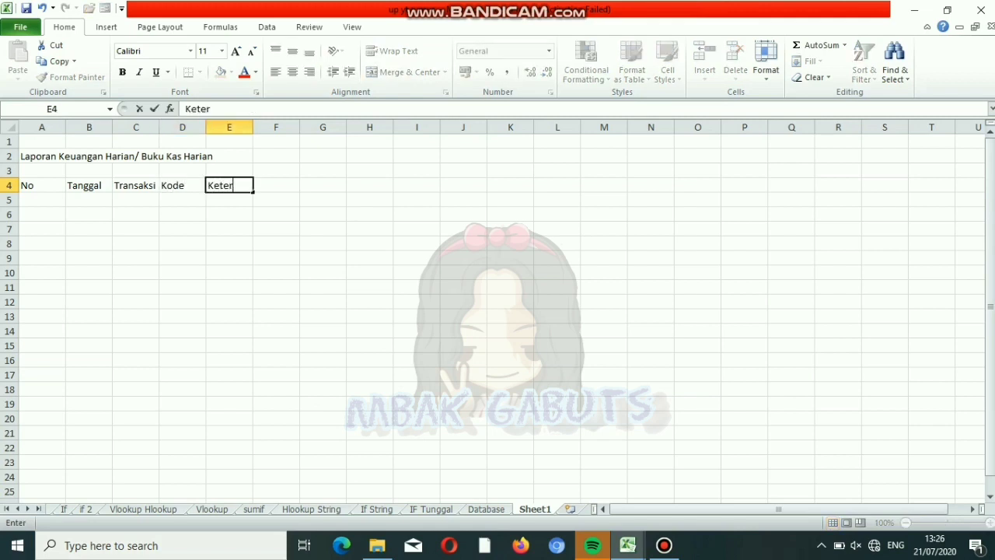
{"action": "type", "text": "angan"}
{"action": "key", "text": "Tab"}
{"action": "type", "text": "Volume"}
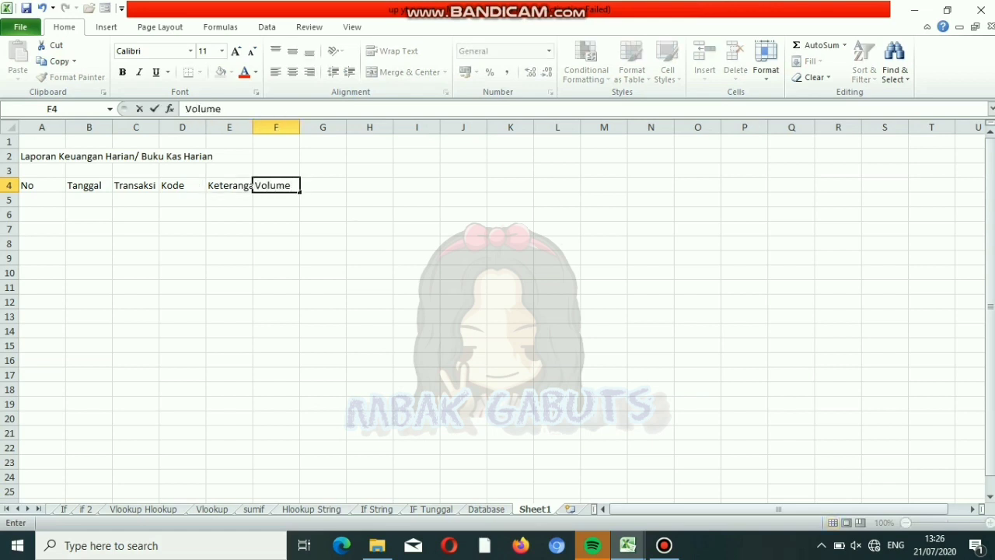
{"action": "key", "text": "Tab"}
{"action": "type", "text": "Harga"}
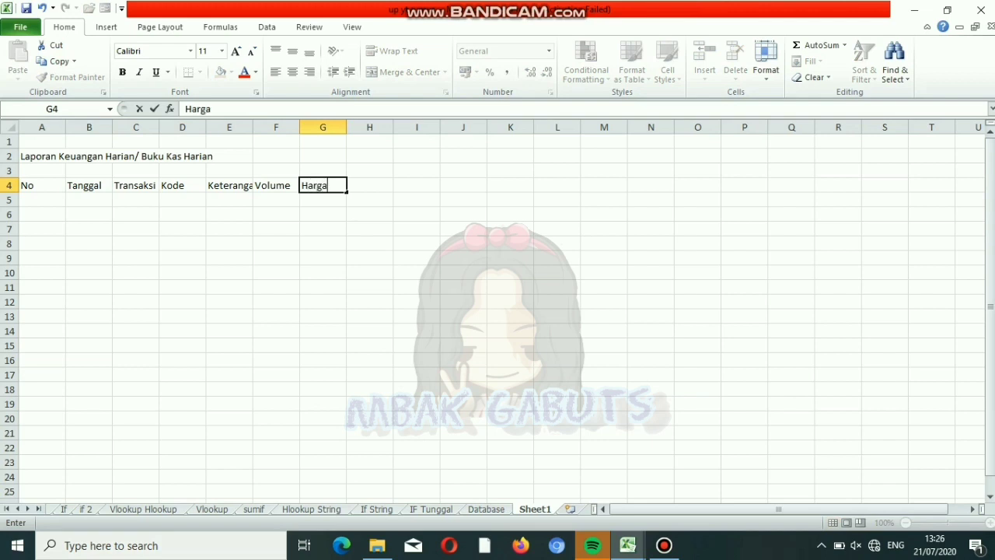
{"action": "key", "text": "Tab"}
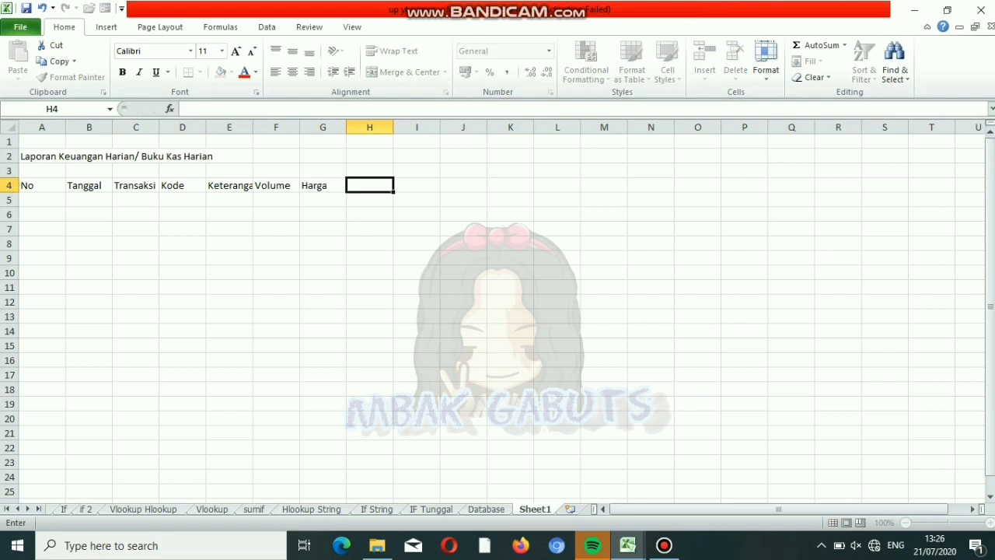
{"action": "type", "text": "Debit"}
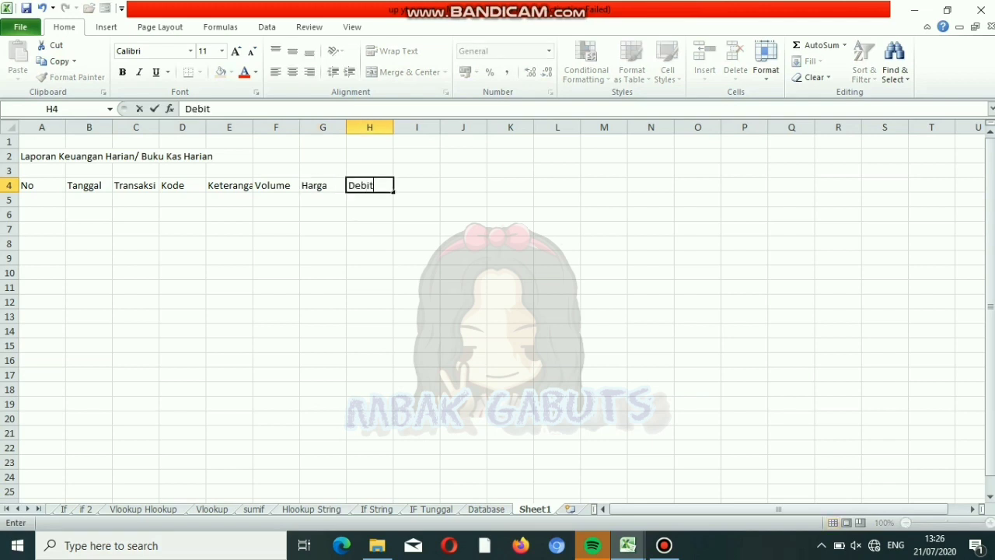
{"action": "key", "text": "Tab"}
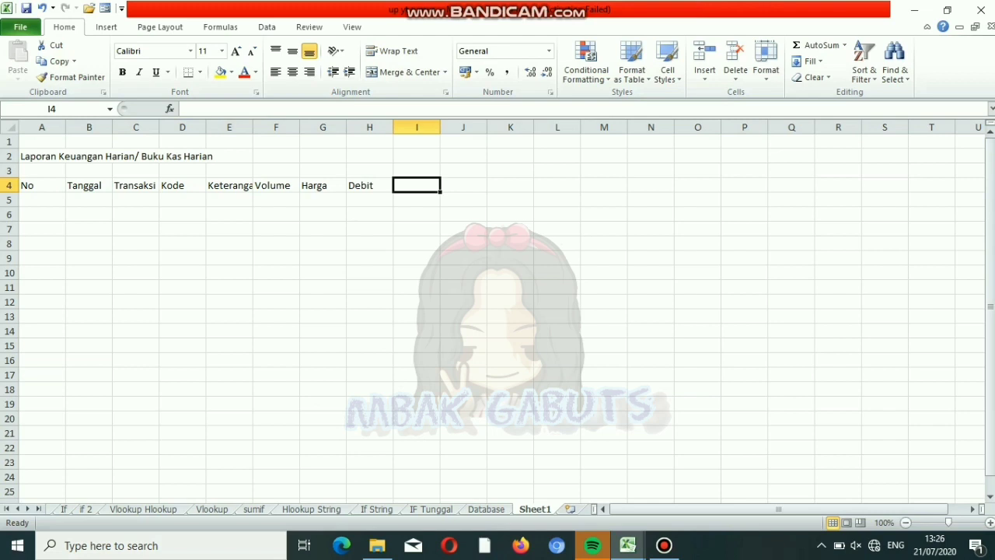
{"action": "type", "text": "Kredit"}
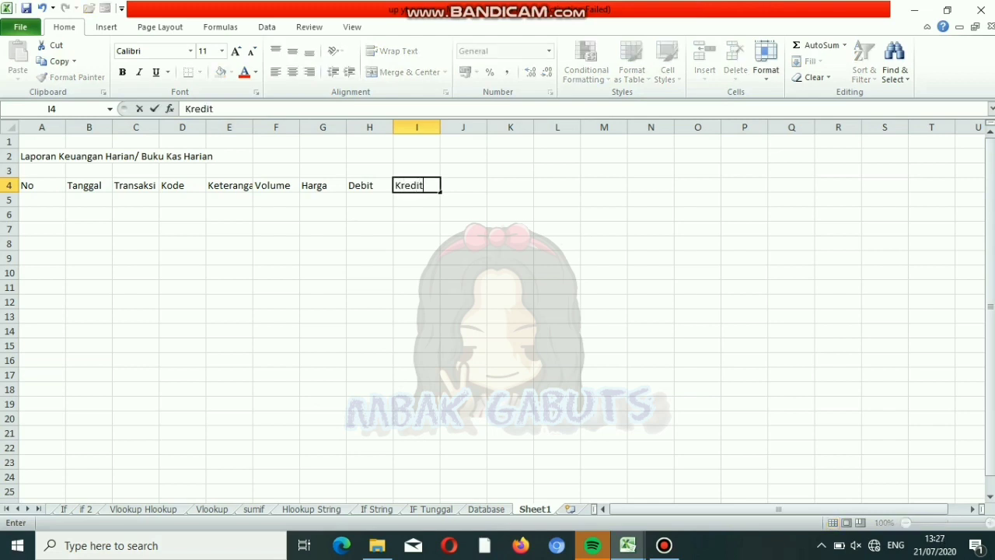
{"action": "key", "text": "Tab"}
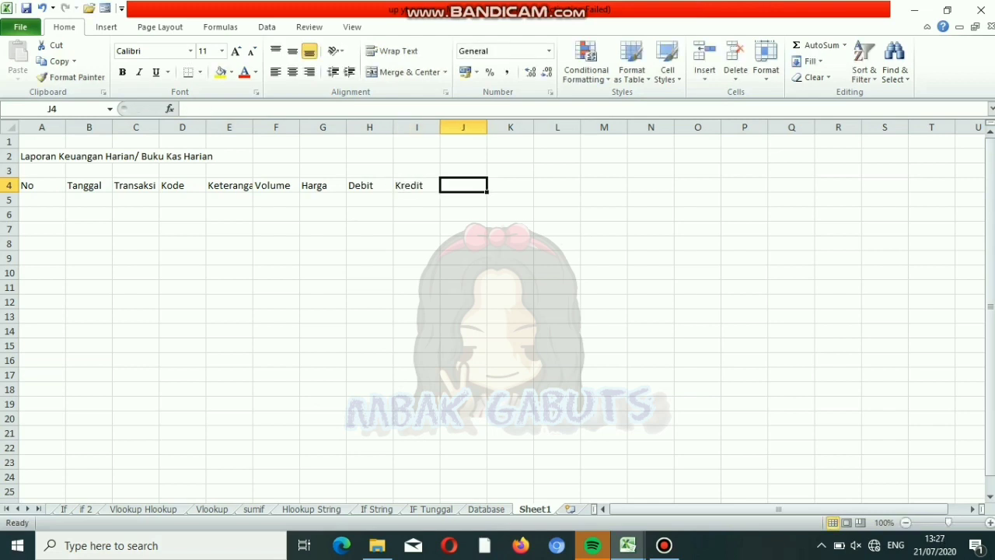
{"action": "type", "text": "Saldo"}
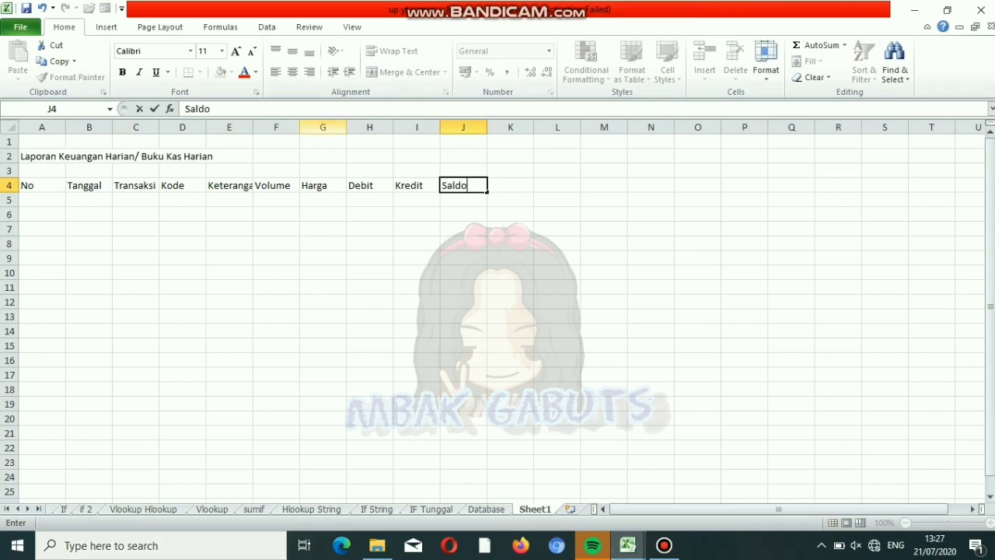
{"action": "left_click", "coordinate": [323, 127]}
{"action": "right_click", "coordinate": [317, 129]}
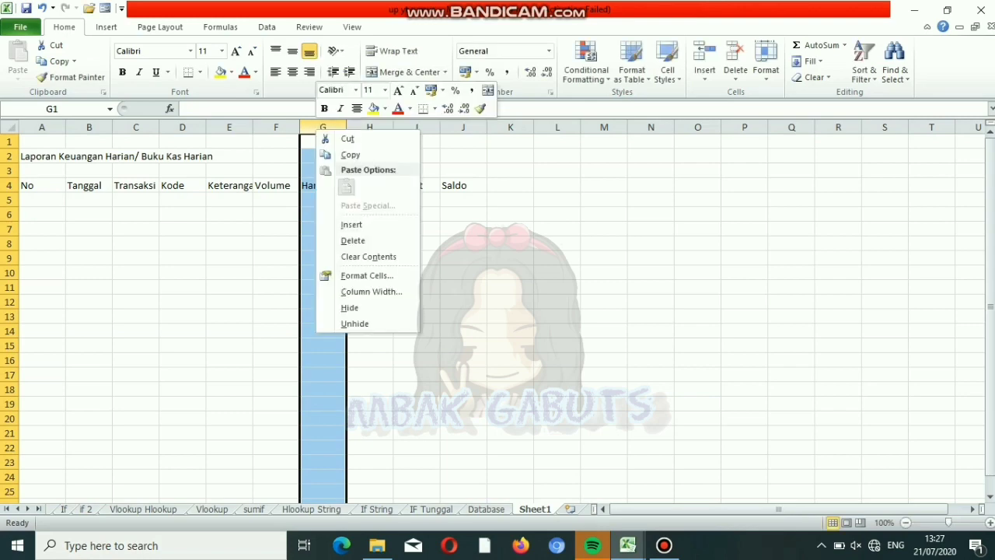
{"action": "left_click", "coordinate": [352, 224]}
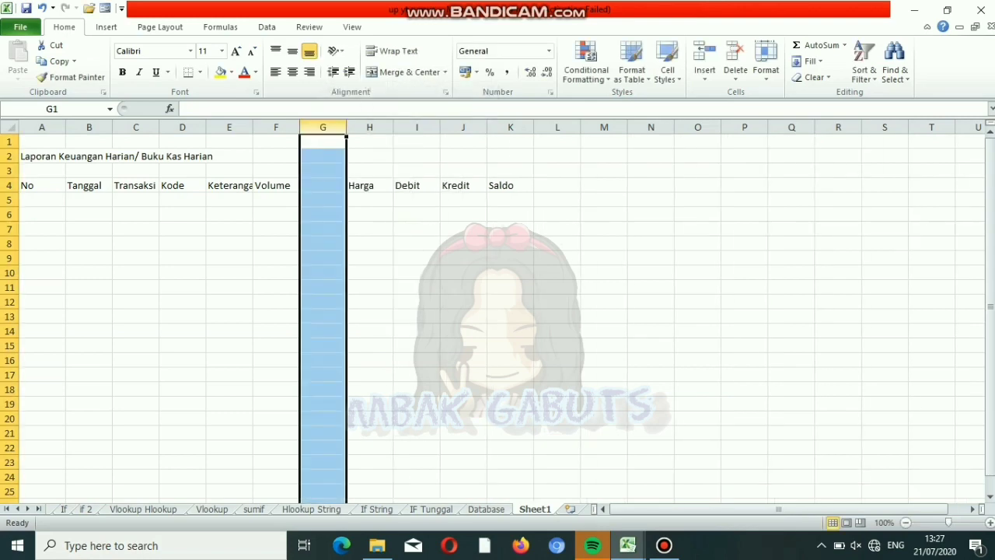
{"action": "right_click", "coordinate": [337, 129]}
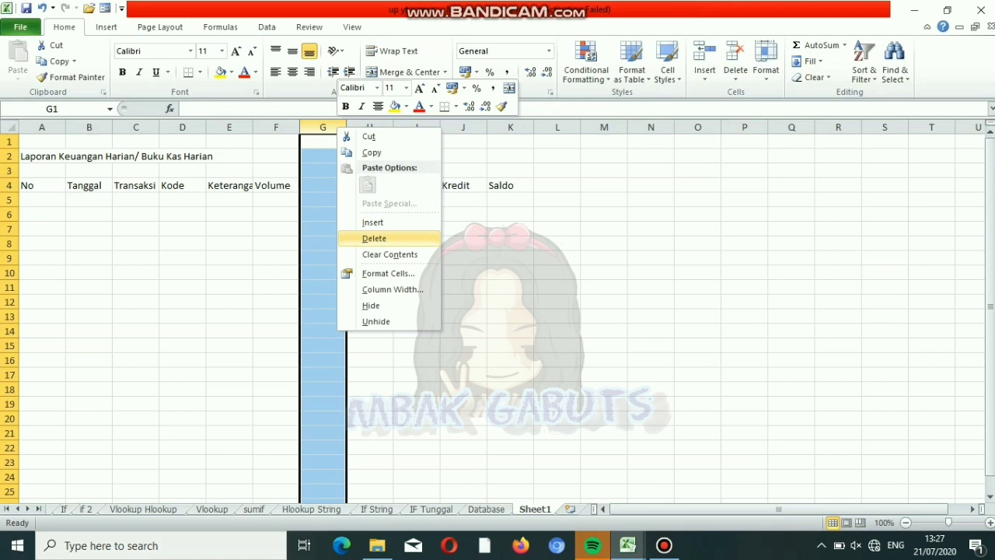
{"action": "left_click", "coordinate": [374, 238]}
- Insert a new column between Harga and Debit and give it the header Jumlah in H4
{"action": "left_click", "coordinate": [369, 127]}
{"action": "right_click", "coordinate": [383, 130]}
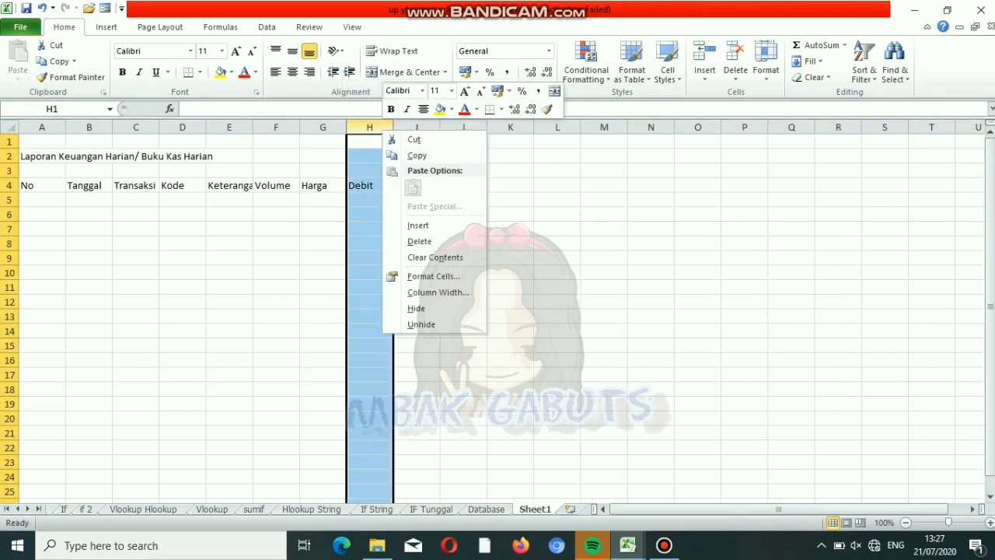
{"action": "left_click", "coordinate": [475, 227]}
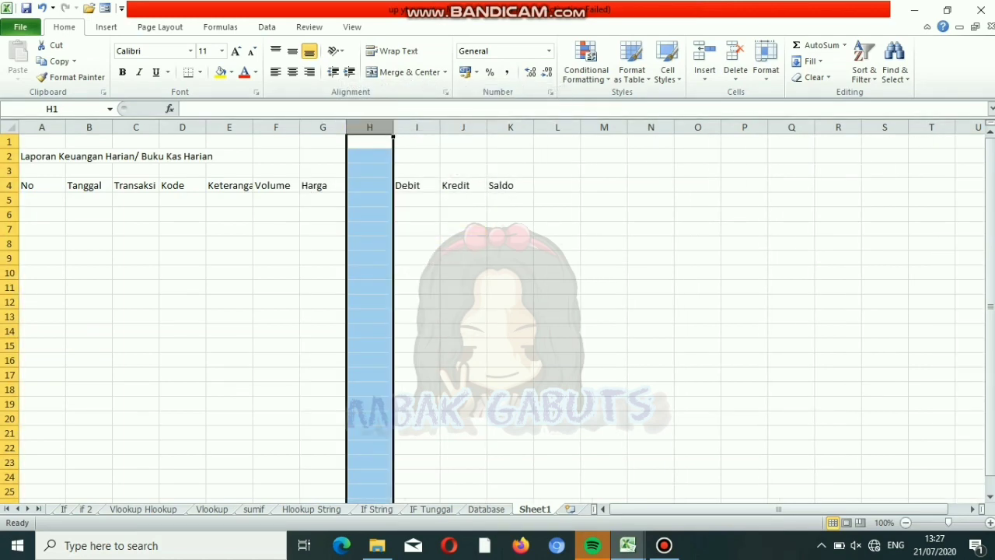
{"action": "left_click", "coordinate": [369, 185]}
{"action": "type", "text": "Ju"}
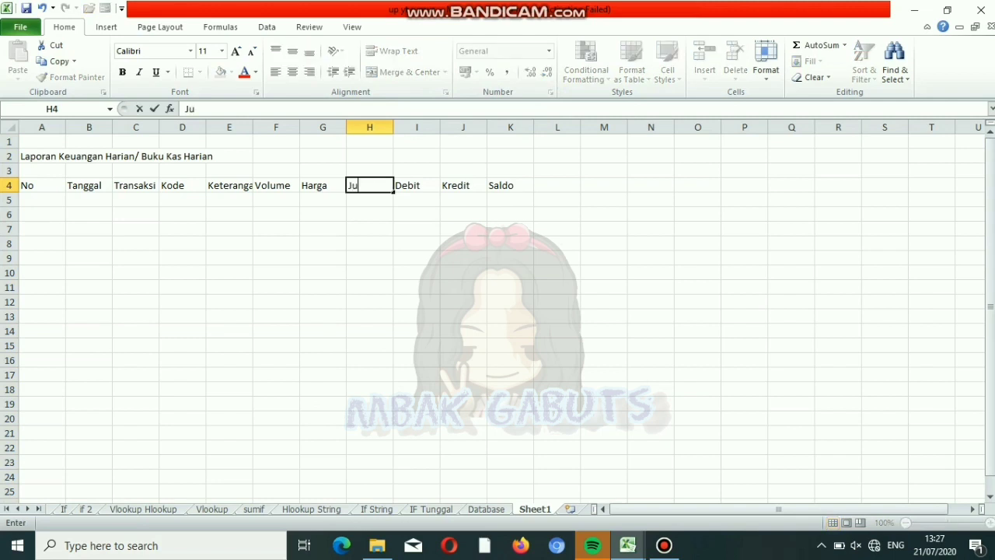
{"action": "type", "text": "mlah"}
- Narrow the No column, widen Tanggal, Transaksi and Keterangan, and widen columns G to K to one equal width
{"action": "left_click", "coordinate": [42, 127]}
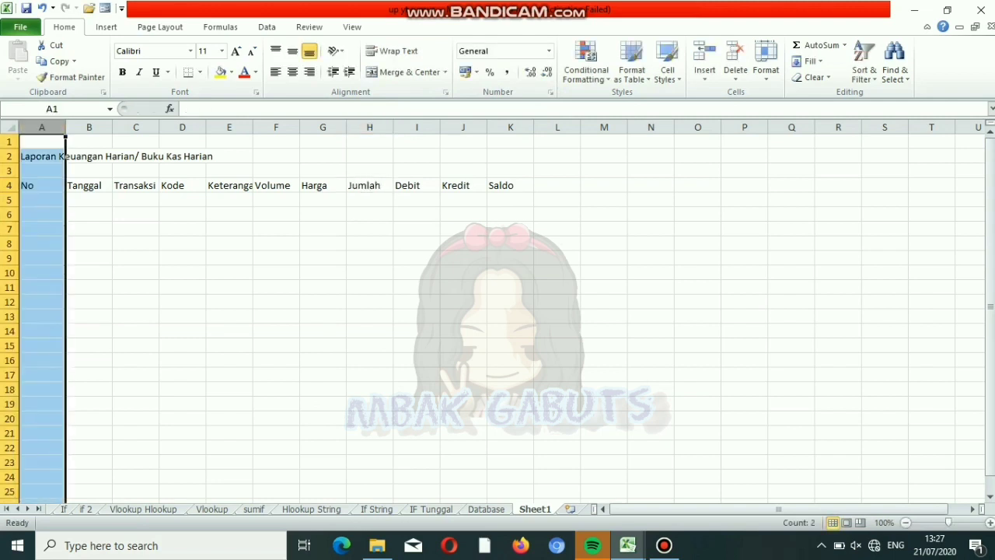
{"action": "left_click_drag", "start_coordinate": [67, 127], "coordinate": [170, 126]}
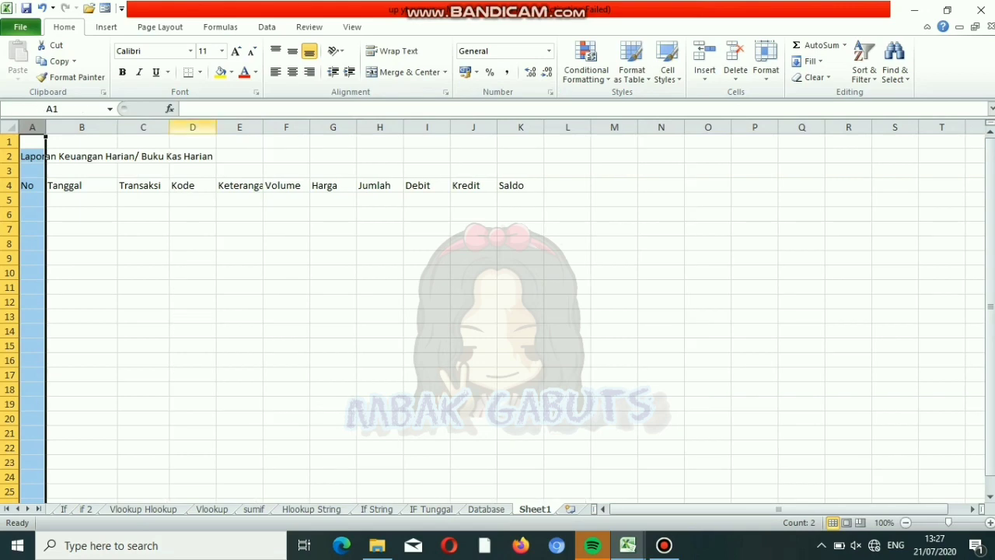
{"action": "left_click_drag", "start_coordinate": [263, 127], "coordinate": [325, 126]}
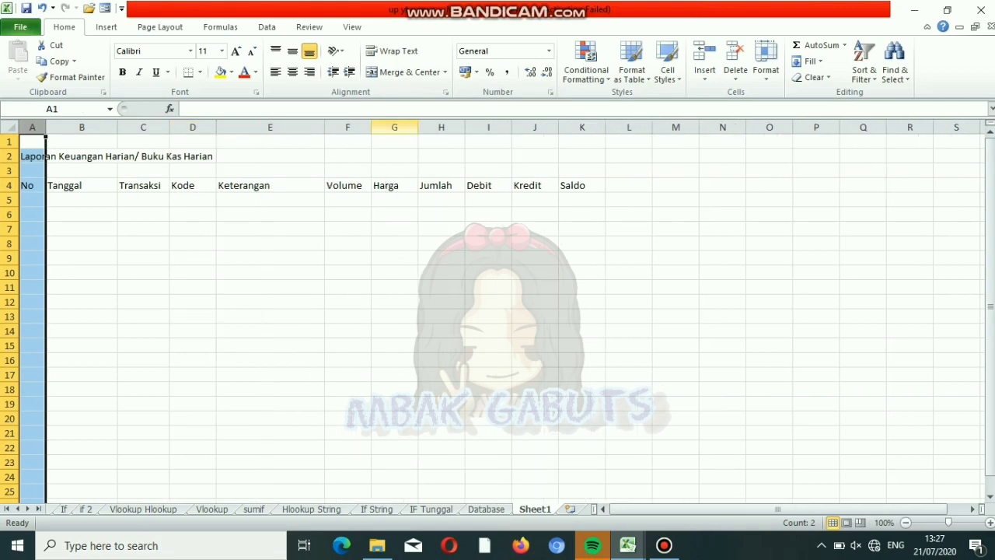
{"action": "left_click_drag", "start_coordinate": [394, 127], "coordinate": [638, 127]}
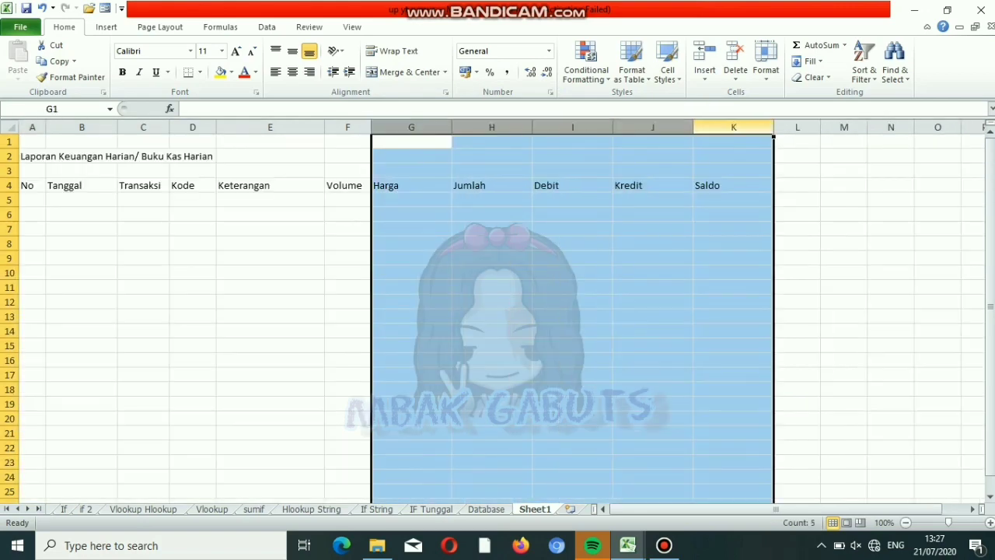
{"action": "left_click_drag", "start_coordinate": [774, 127], "coordinate": [722, 127]}
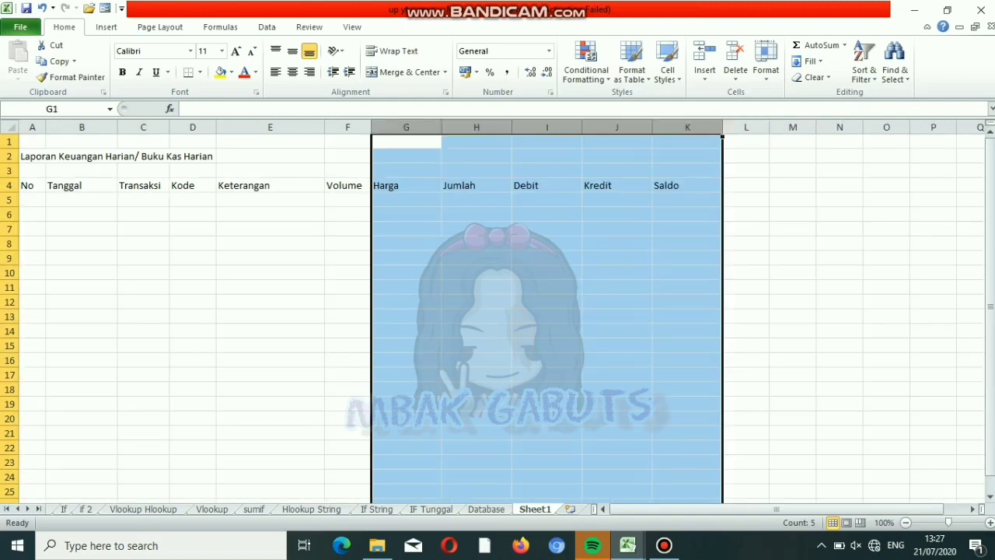
- Format the header row A4 to K4 as centered, bold text with font size 13
{"action": "left_click_drag", "start_coordinate": [27, 185], "coordinate": [687, 185]}
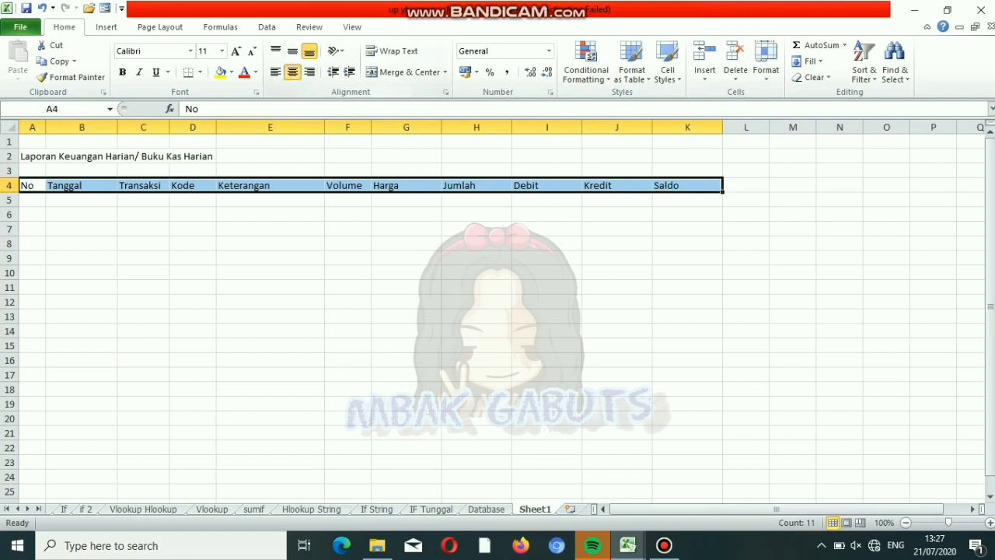
{"action": "left_click", "coordinate": [292, 71]}
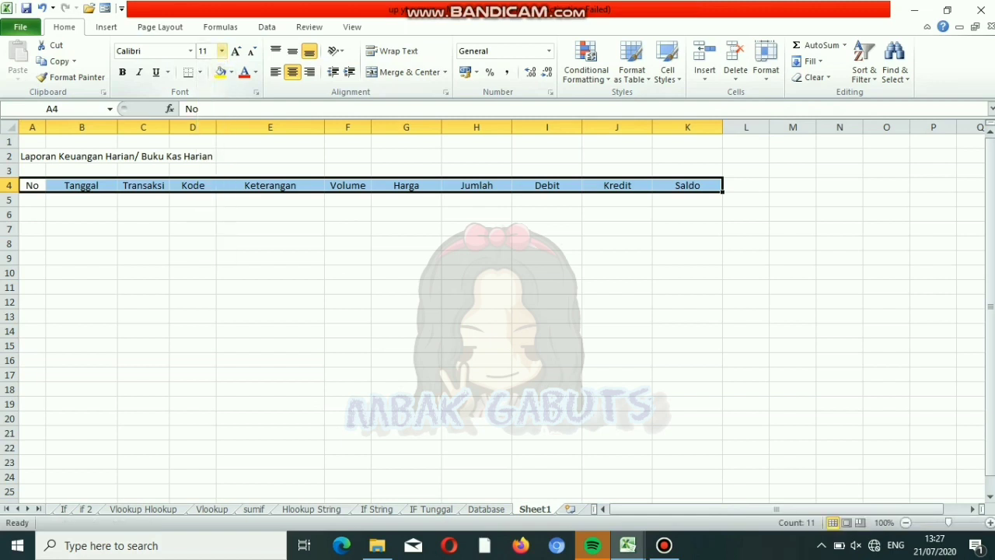
{"action": "type", "text": "13"}
{"action": "key", "text": "Return"}
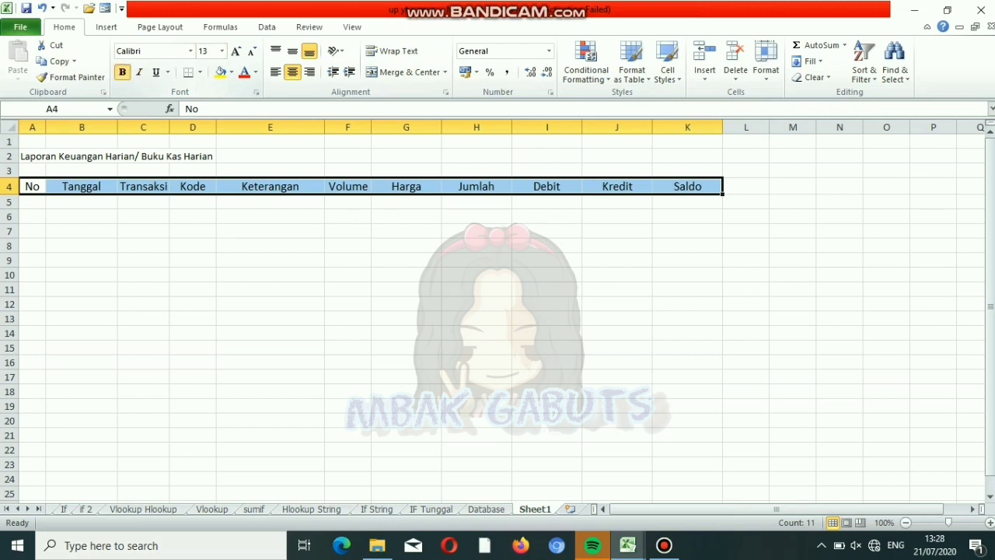
{"action": "left_click", "coordinate": [122, 72]}
- Merge and center the report title across A2 to K2 and set its font size to 14
{"action": "left_click_drag", "start_coordinate": [31, 156], "coordinate": [699, 156]}
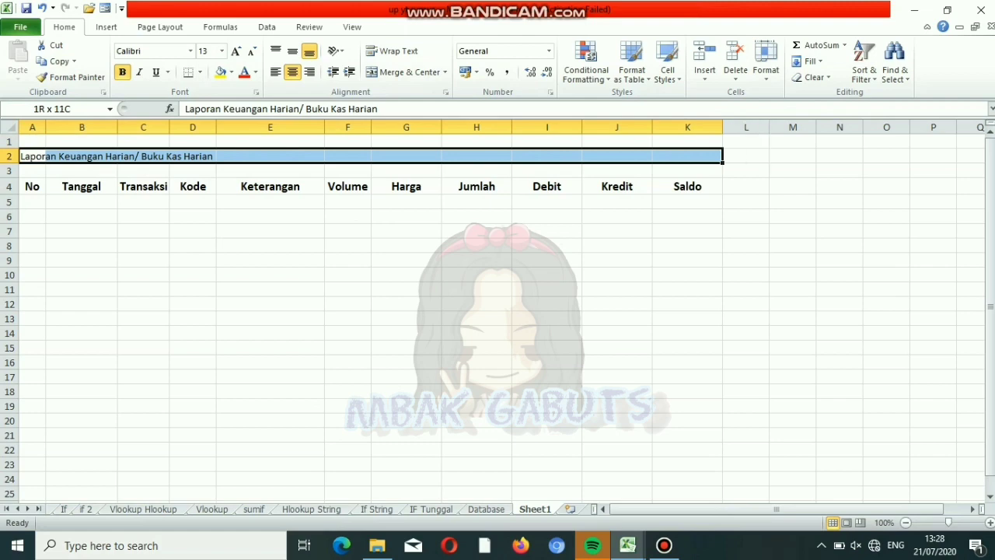
{"action": "left_click", "coordinate": [404, 72]}
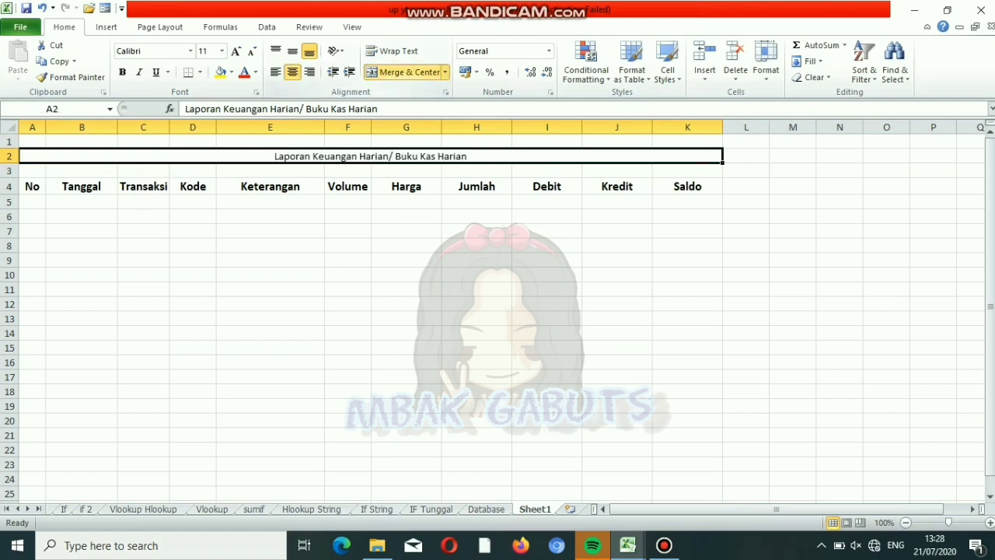
{"action": "left_click", "coordinate": [221, 51]}
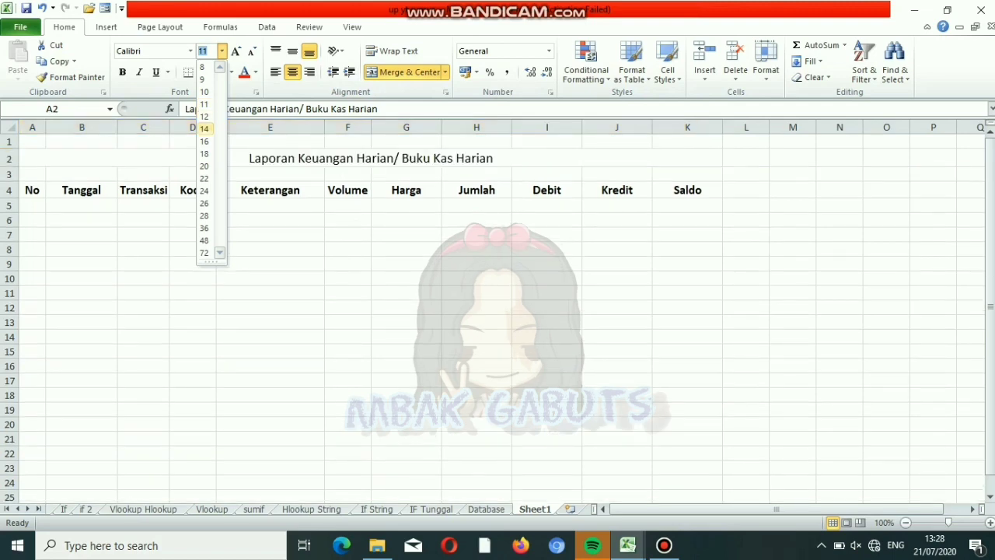
{"action": "left_click", "coordinate": [204, 128]}
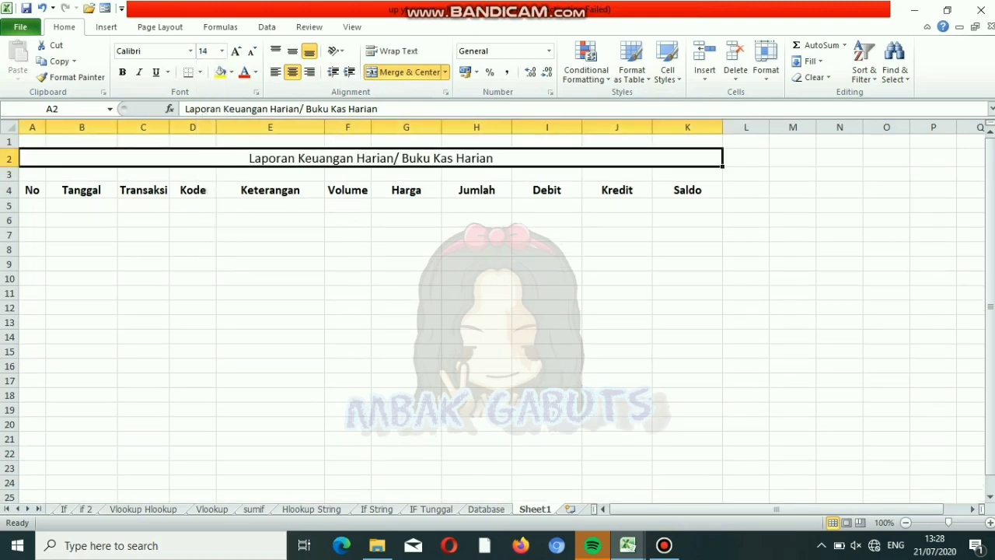
- Copy the merged title row into row 3 and replace its text with "Periode Januari 2020"
{"action": "key", "text": "ctrl+c"}
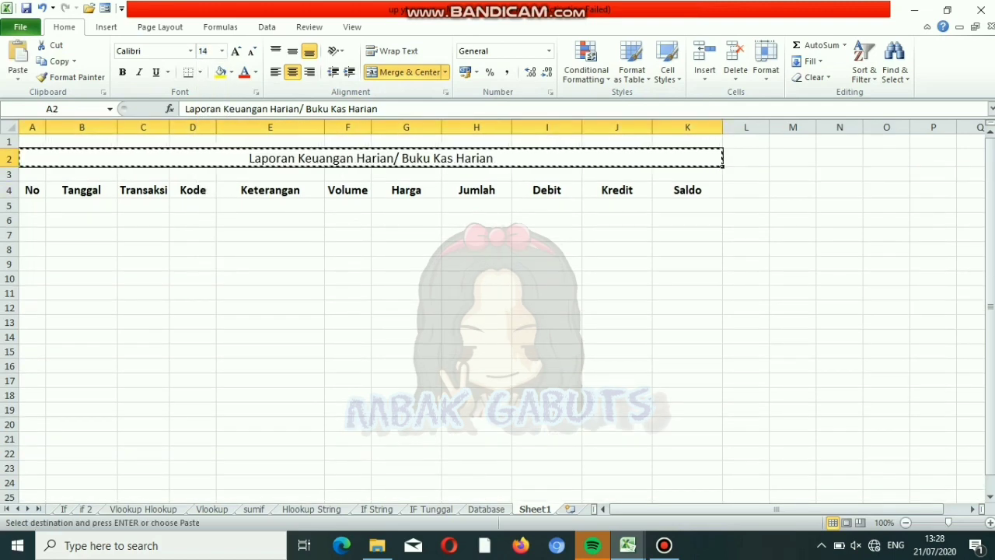
{"action": "left_click", "coordinate": [32, 174]}
{"action": "key", "text": "ctrl+v"}
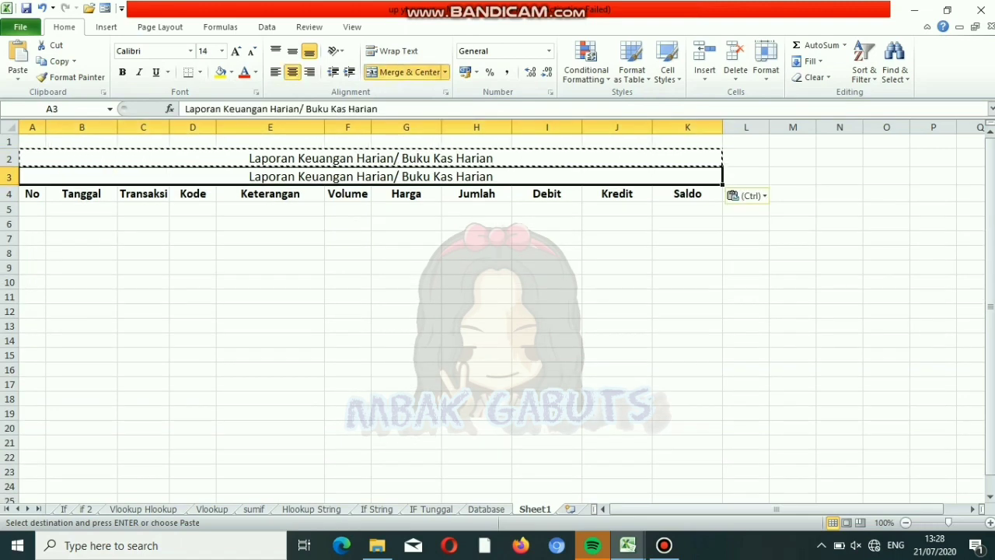
{"action": "key", "text": "Delete"}
{"action": "key", "text": "F2"}
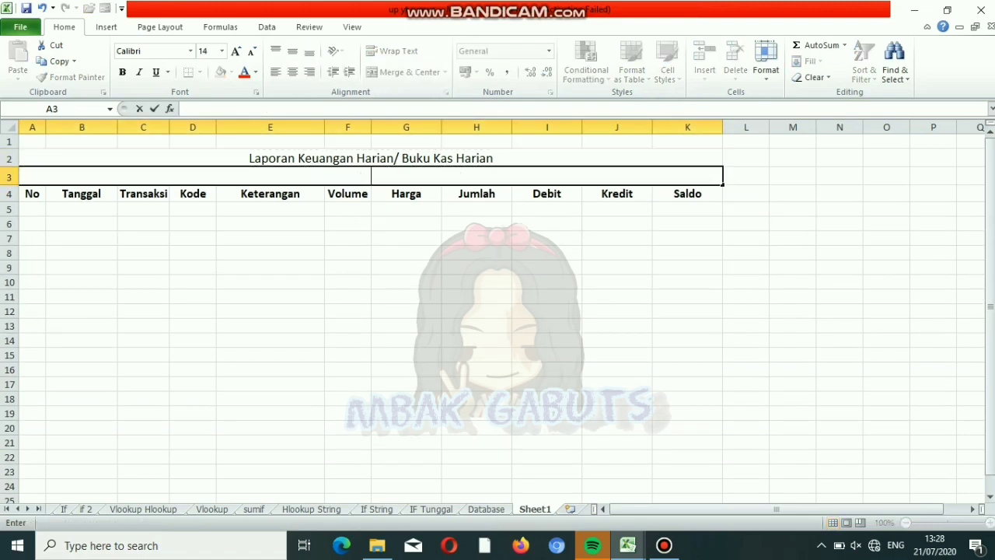
{"action": "type", "text": "Periode J"}
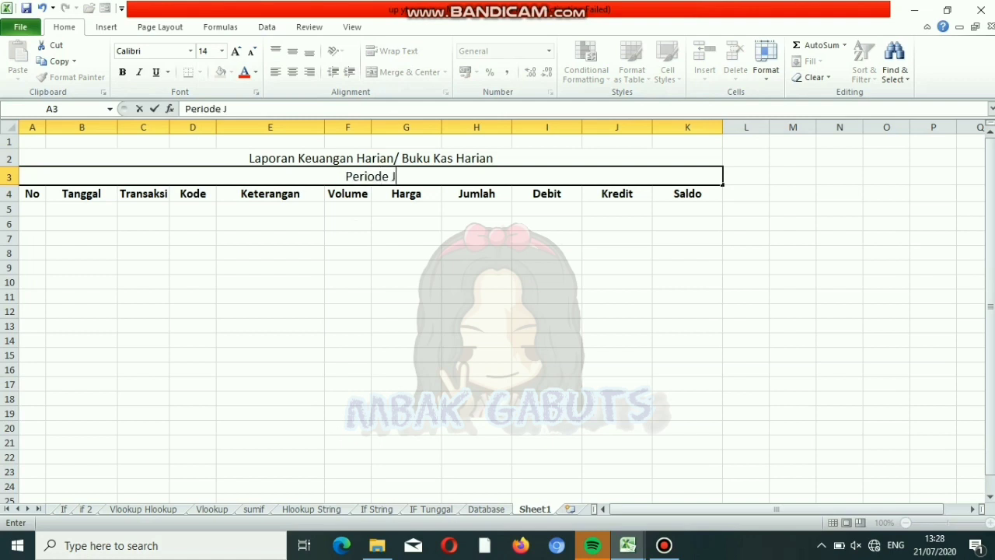
{"action": "type", "text": "anuari"}
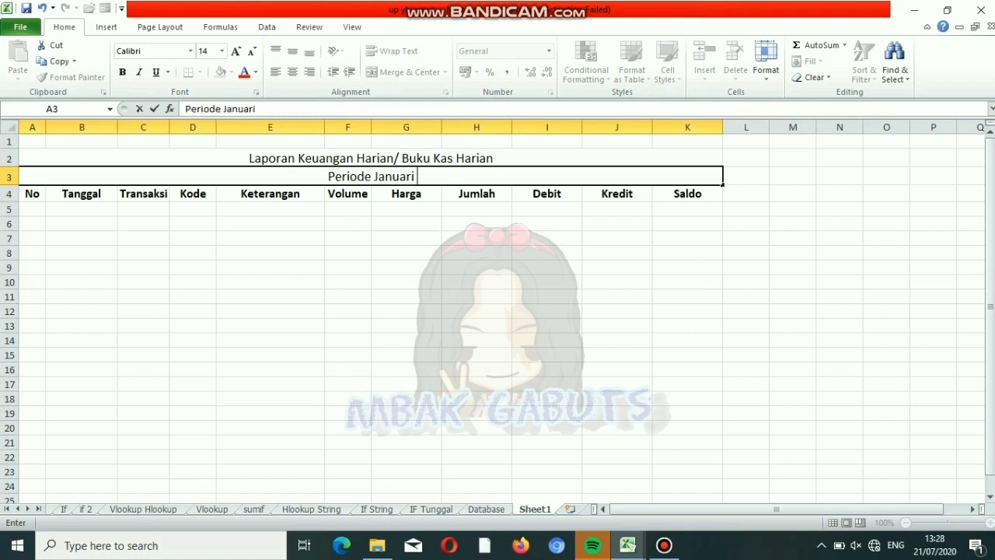
{"action": "type", "text": " 2020"}
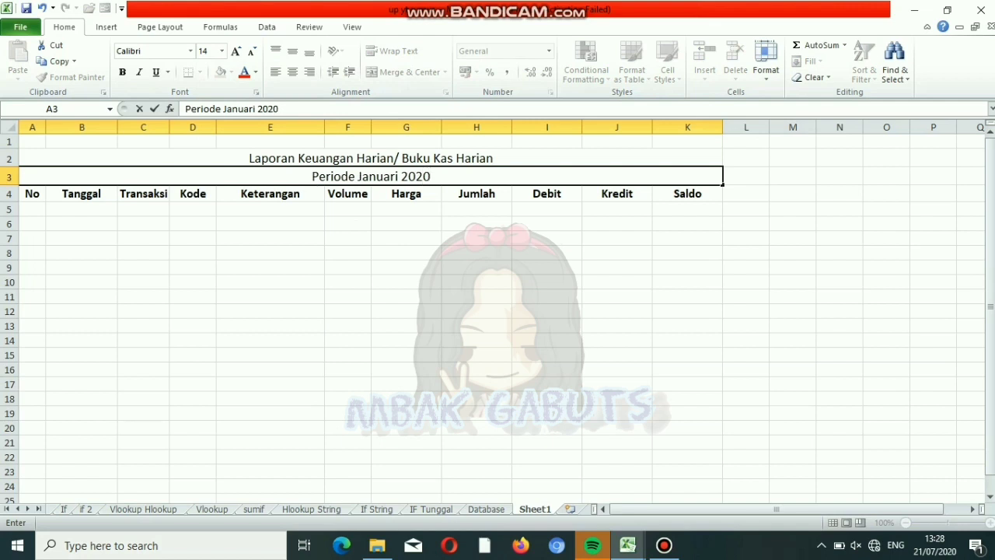
{"action": "left_click", "coordinate": [32, 209]}
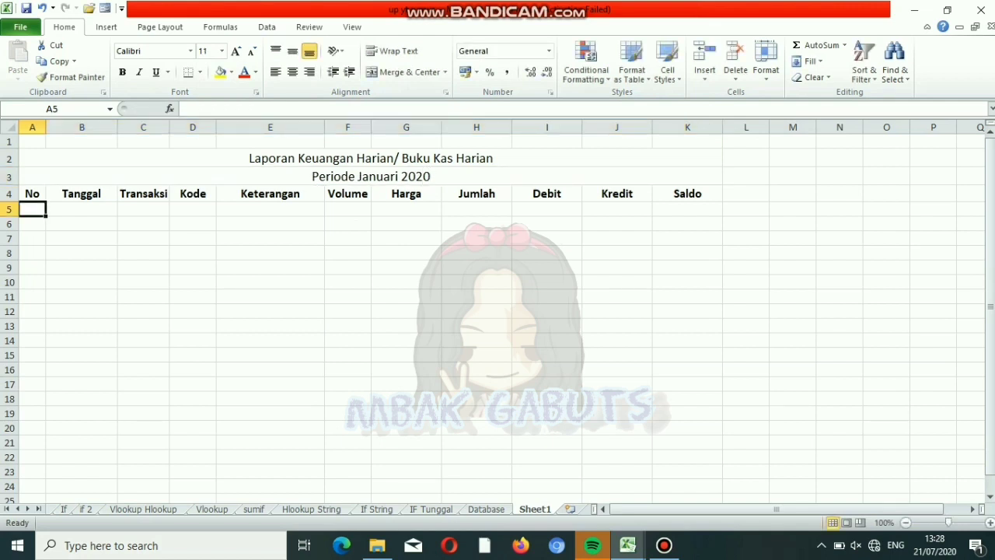
- Apply all borders to the table range A4 to K24 and align its cells vertically to the middle
{"action": "left_click_drag", "start_coordinate": [32, 194], "coordinate": [746, 489]}
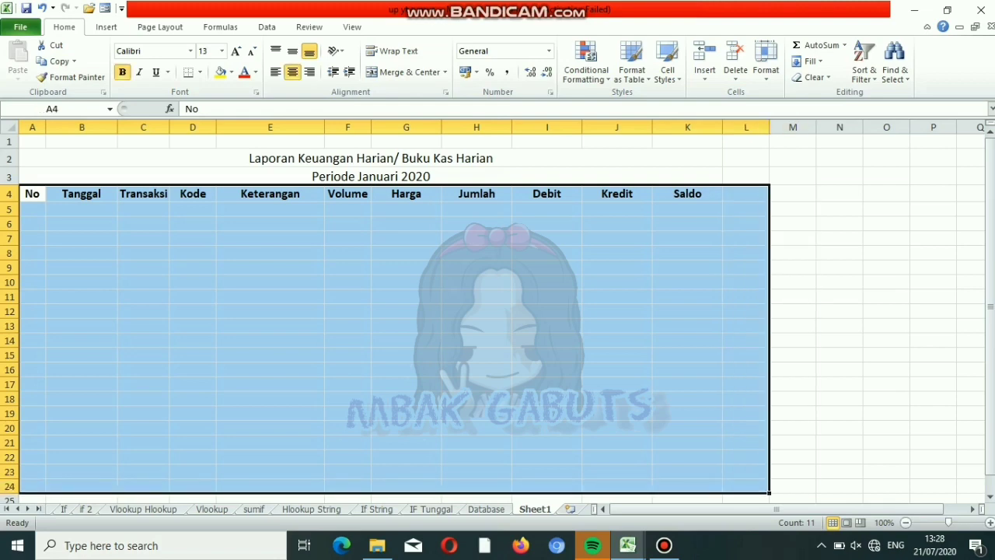
{"action": "left_click_drag", "start_coordinate": [32, 193], "coordinate": [687, 486]}
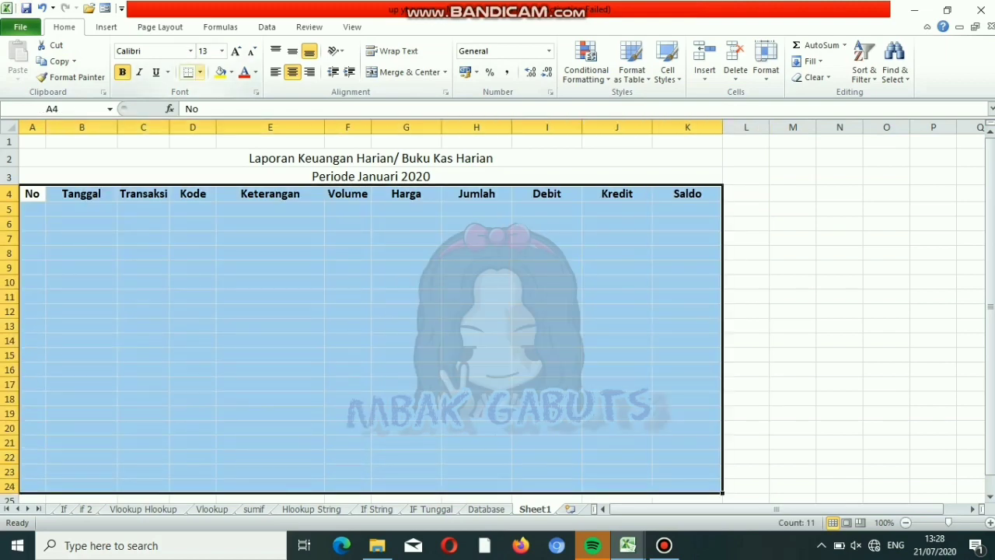
{"action": "left_click", "coordinate": [200, 72]}
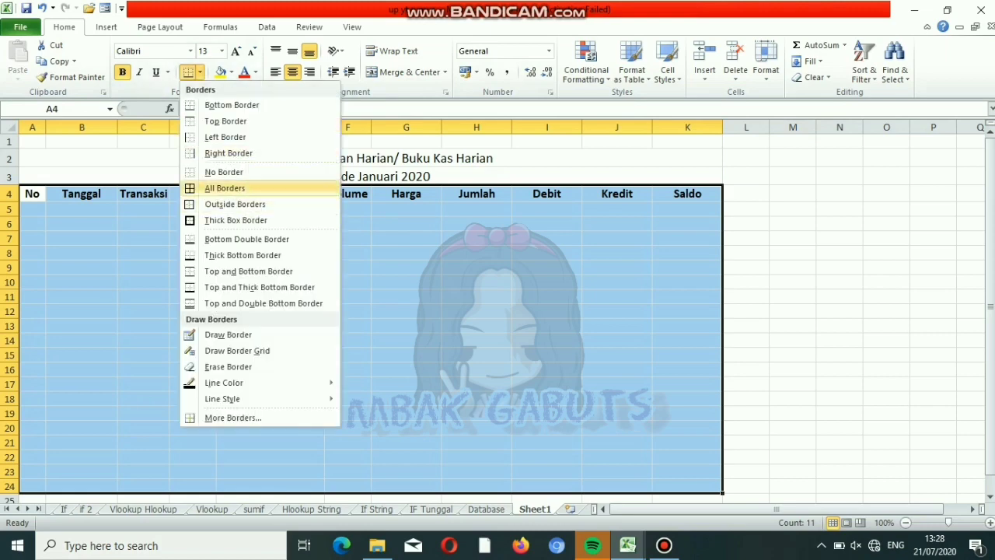
{"action": "left_click", "coordinate": [225, 188]}
{"action": "left_click", "coordinate": [292, 52]}
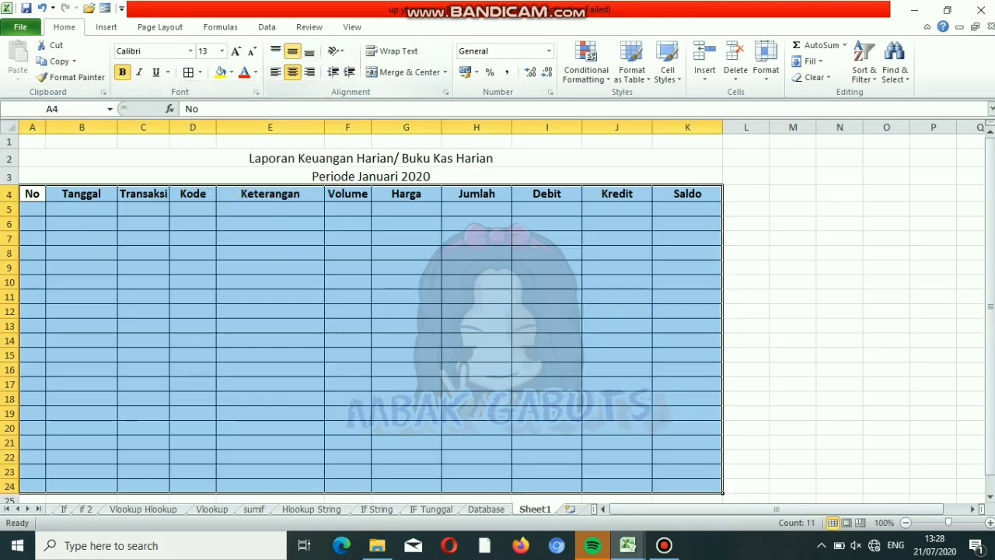
{"action": "left_click", "coordinate": [143, 282]}
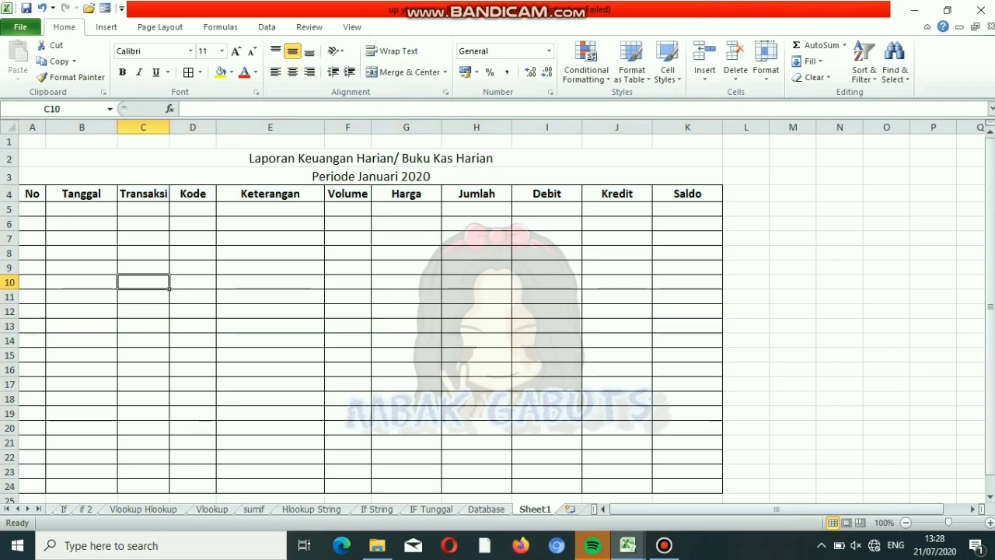
- Number the No column from 1 to 20 in A5 to A24 by entering 1 and 2 and filling the series down
{"action": "left_click", "coordinate": [35, 209]}
{"action": "type", "text": "1"}
{"action": "key", "text": "Return"}
{"action": "type", "text": "2"}
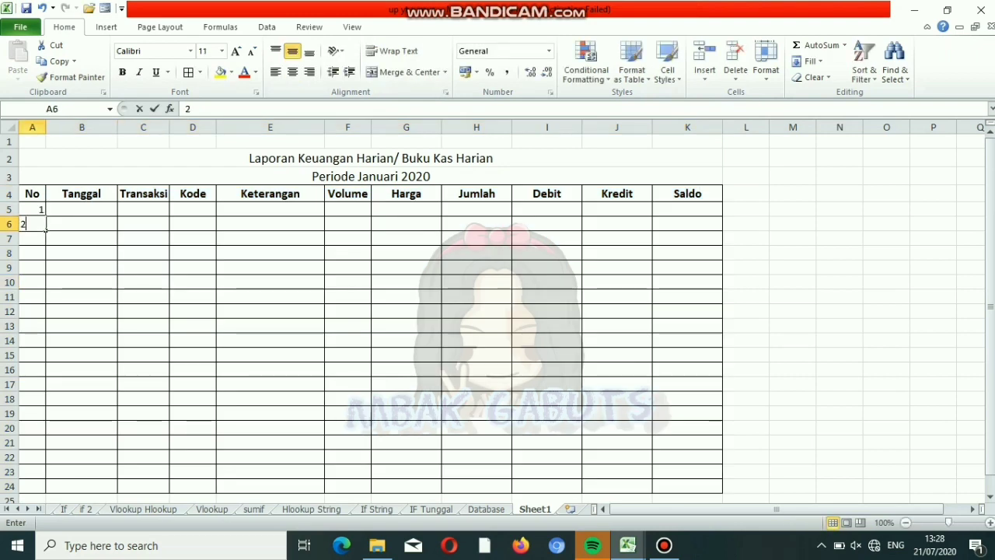
{"action": "left_click", "coordinate": [40, 210]}
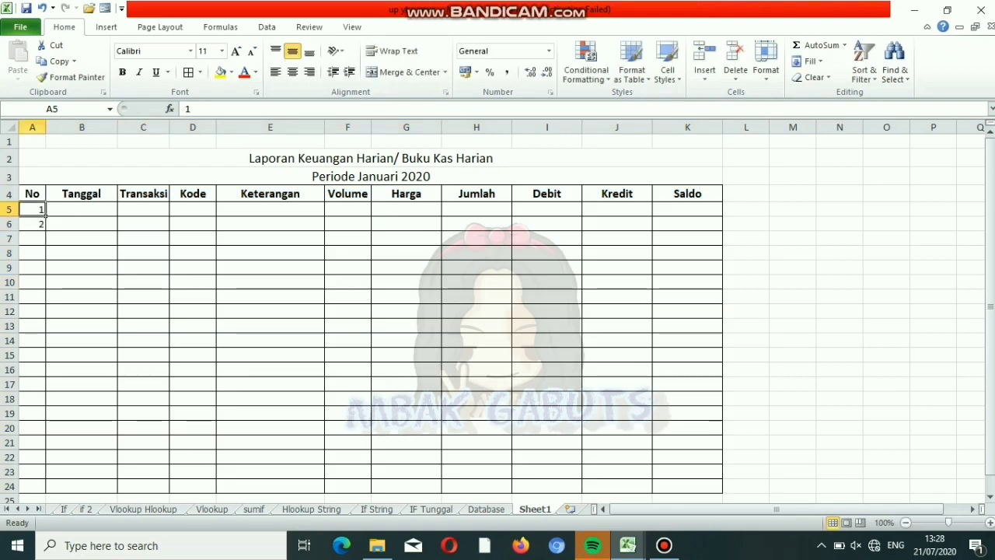
{"action": "left_click_drag", "start_coordinate": [44, 213], "coordinate": [46, 483]}
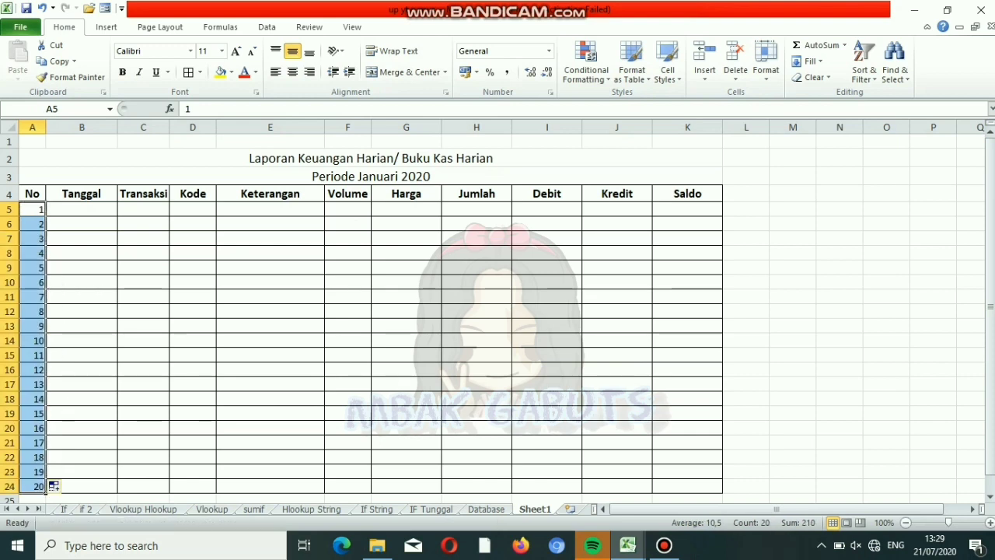
- Enter the date 1/01/2020 in the first Tanggal cell, B5
{"action": "left_click", "coordinate": [81, 209]}
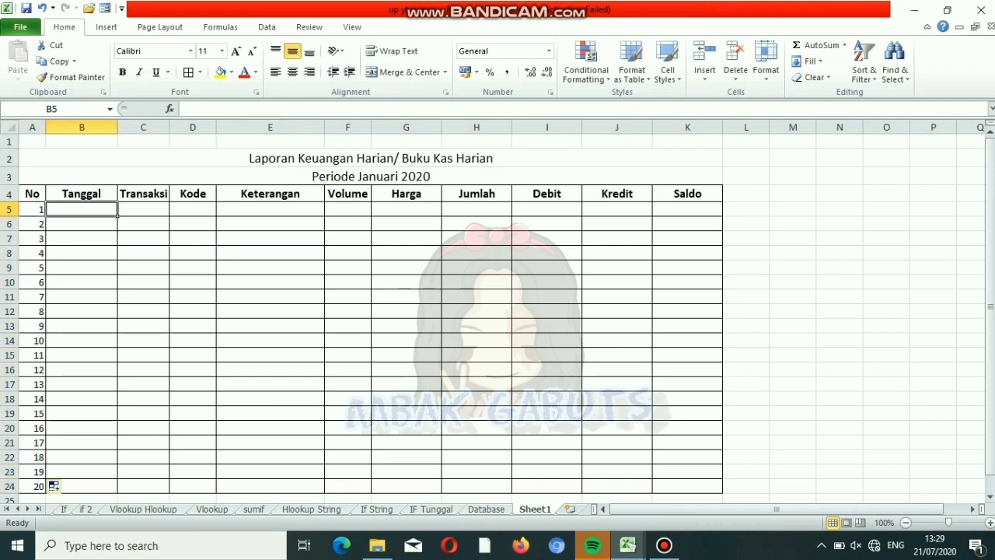
{"action": "type", "text": "1"}
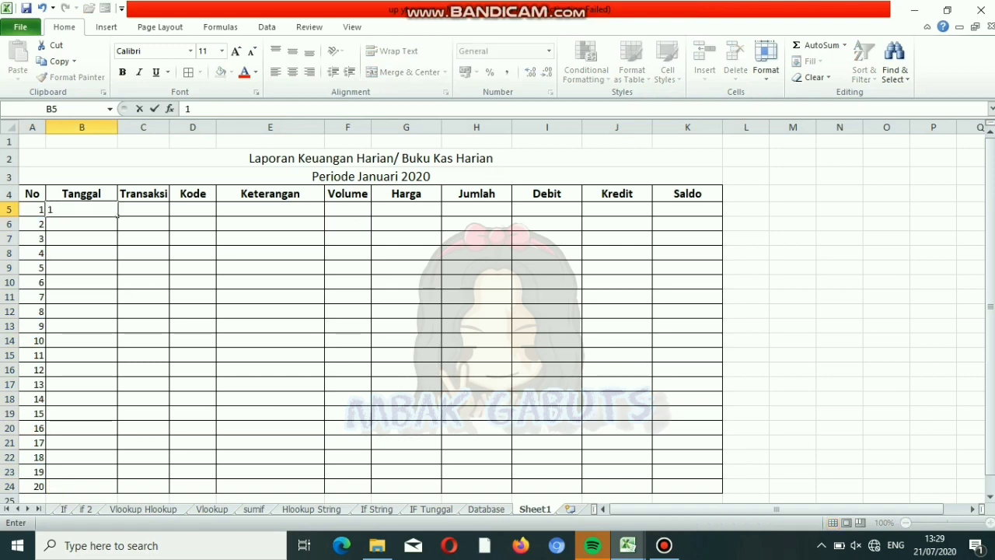
{"action": "type", "text": "/"}
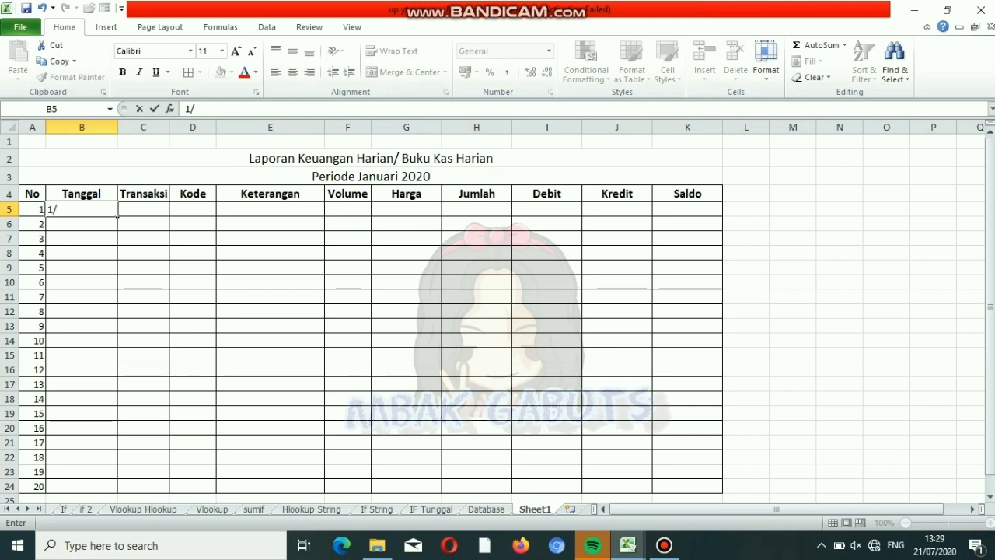
{"action": "type", "text": "01/2020"}
{"action": "key", "text": "Return"}
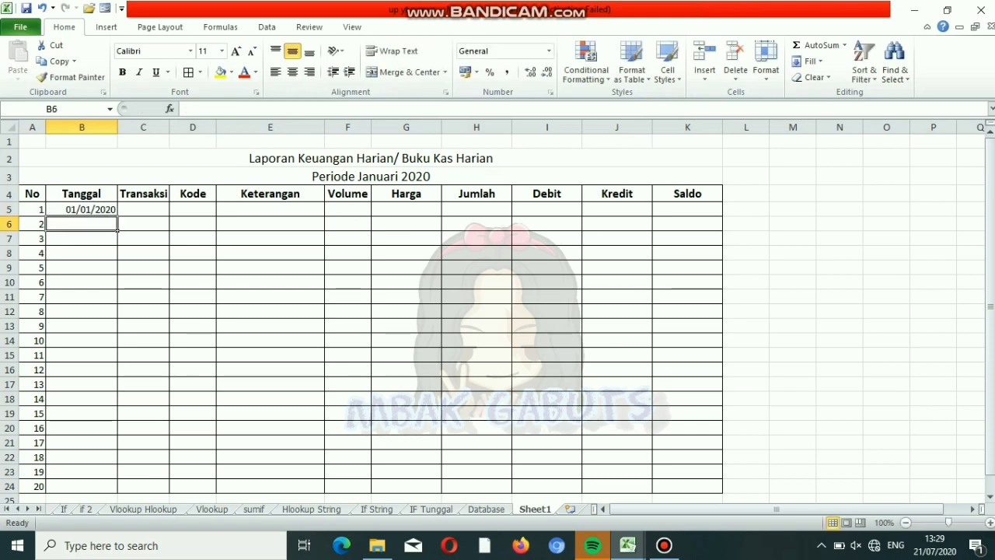
- Enter 2/1/2020 in B6 and fill the Tanggal dates down to B24 as a daily series
{"action": "type", "text": "1"}
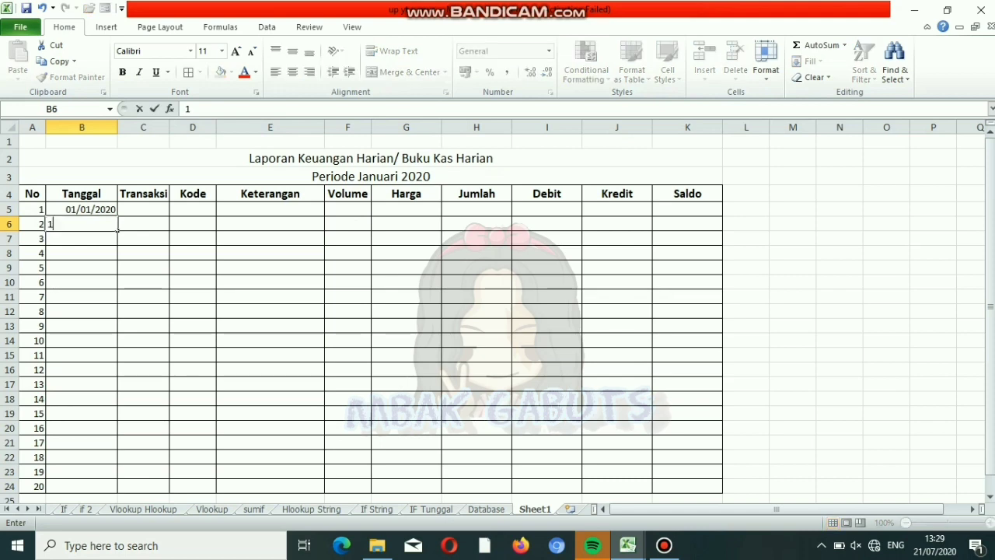
{"action": "type", "text": "/2"}
{"action": "key", "text": "BackSpace"}
{"action": "key", "text": "BackSpace"}
{"action": "key", "text": "BackSpace"}
{"action": "type", "text": "2/1/2020"}
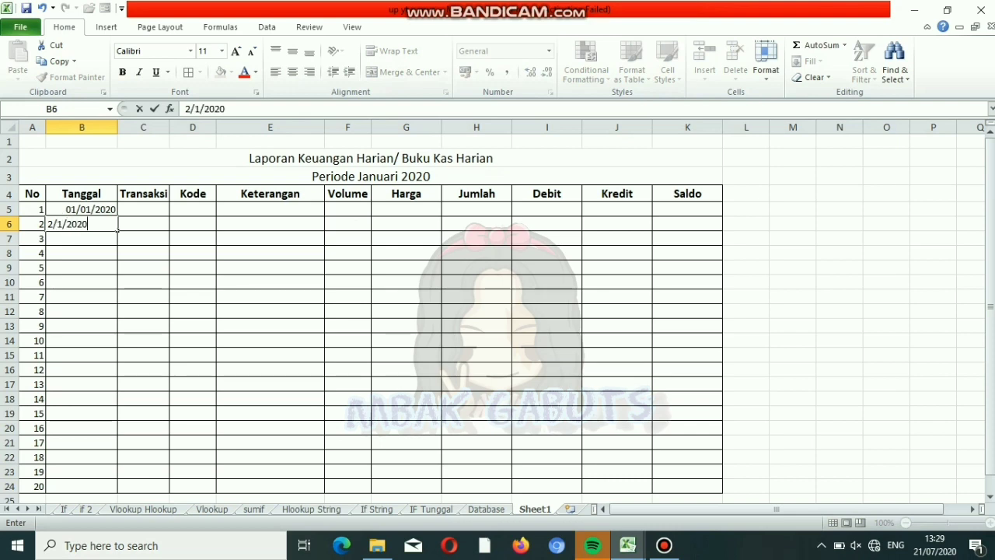
{"action": "key", "text": "Return"}
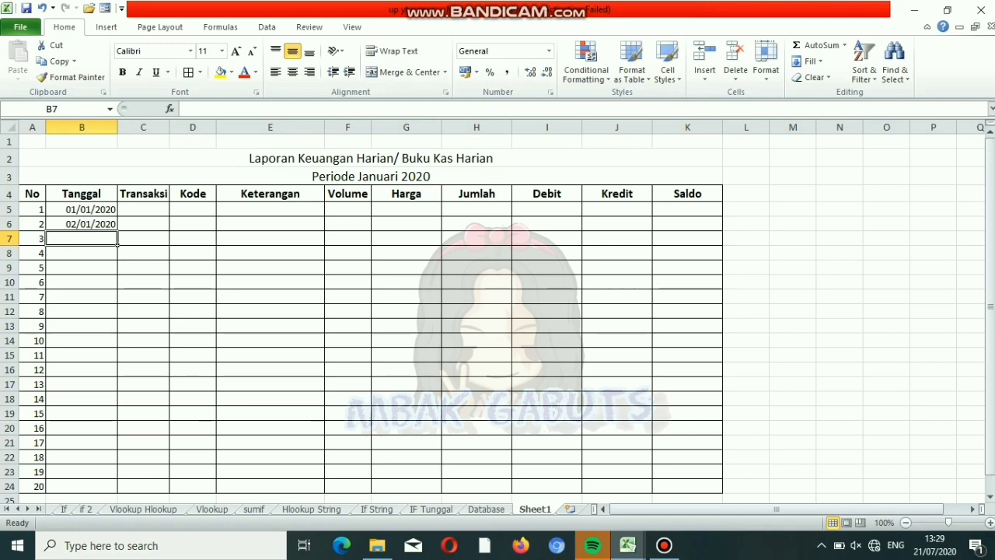
{"action": "left_click", "coordinate": [109, 209]}
{"action": "left_click_drag", "start_coordinate": [109, 210], "coordinate": [118, 494]}
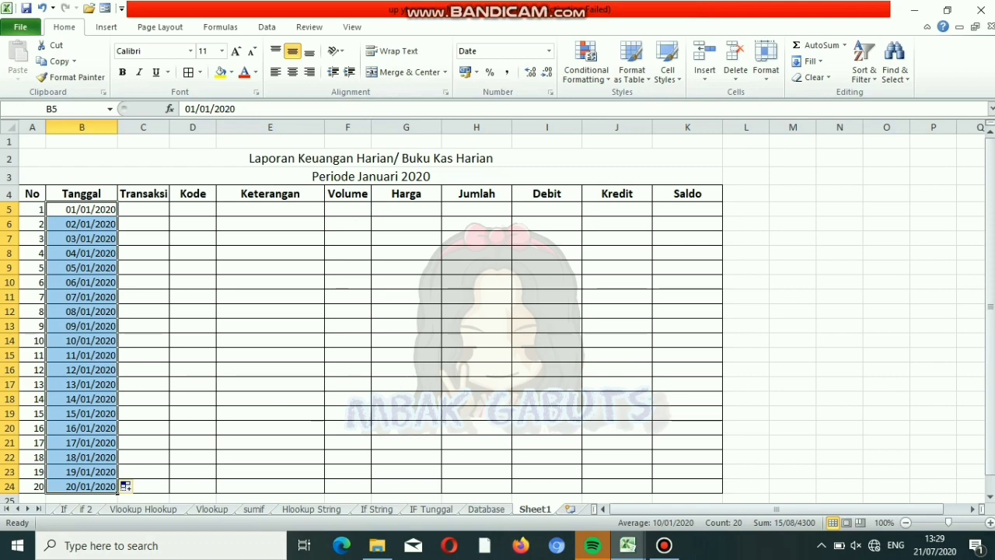
- Widen the Transaksi column slightly and enter BKM, BKM and BKK in C5 to C7
{"action": "left_click", "coordinate": [143, 210]}
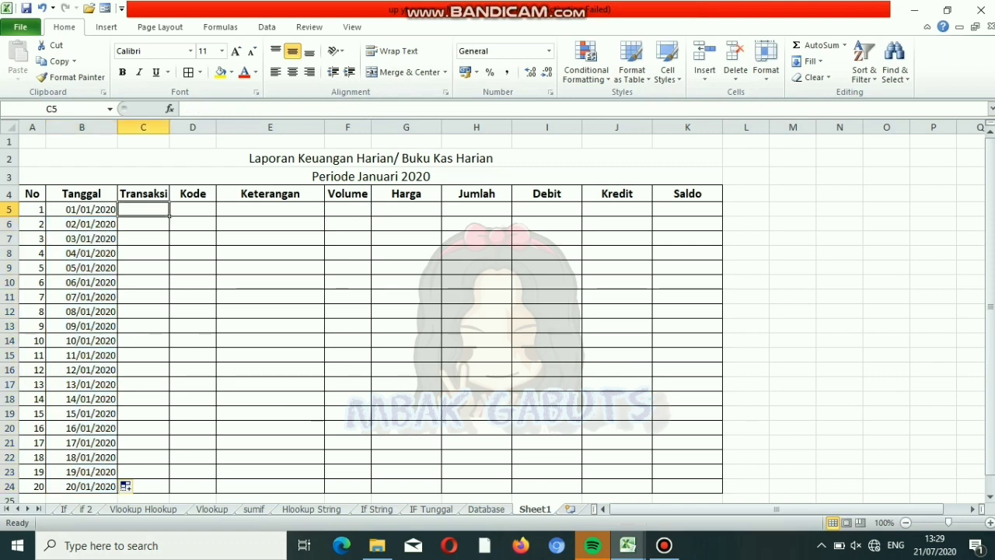
{"action": "left_click_drag", "start_coordinate": [170, 126], "coordinate": [175, 127]}
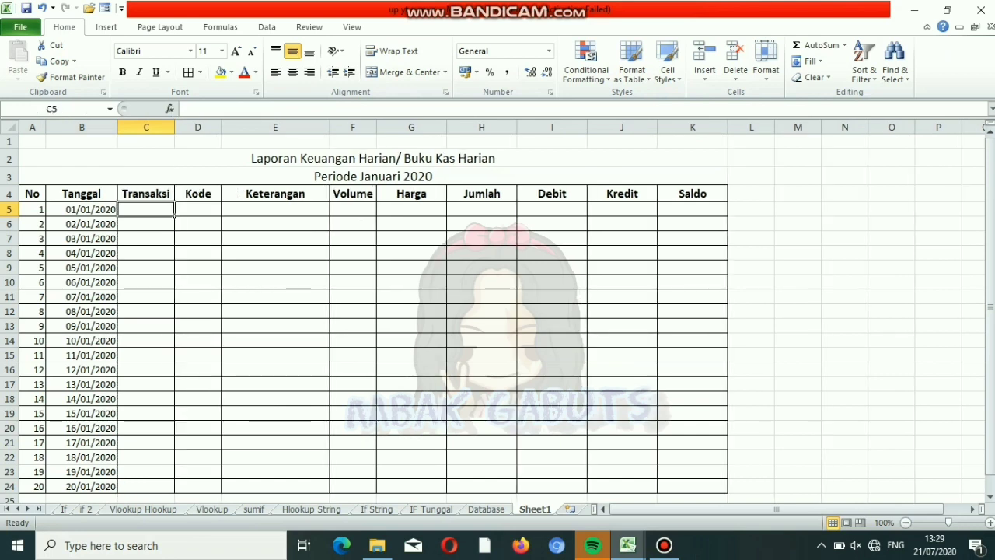
{"action": "type", "text": "B"}
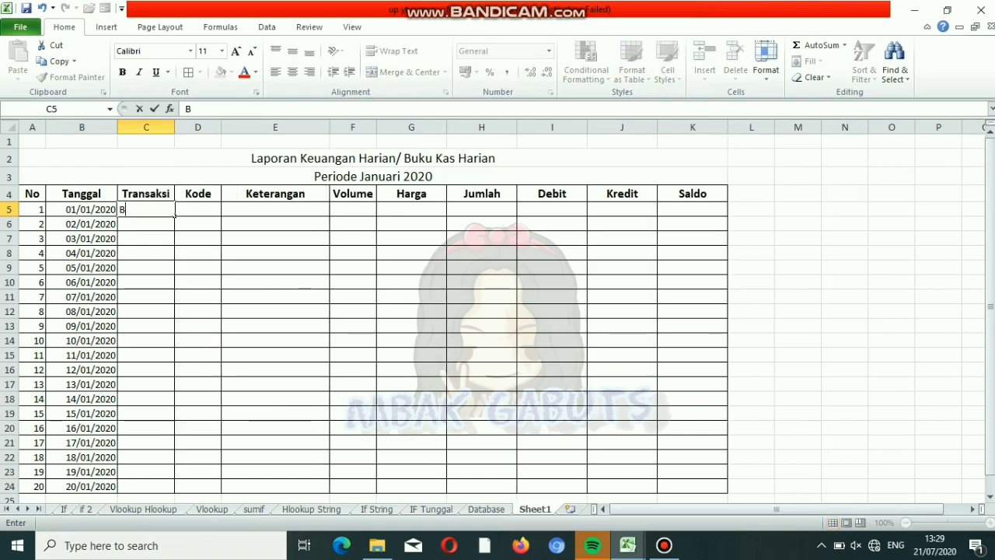
{"action": "type", "text": "KM"}
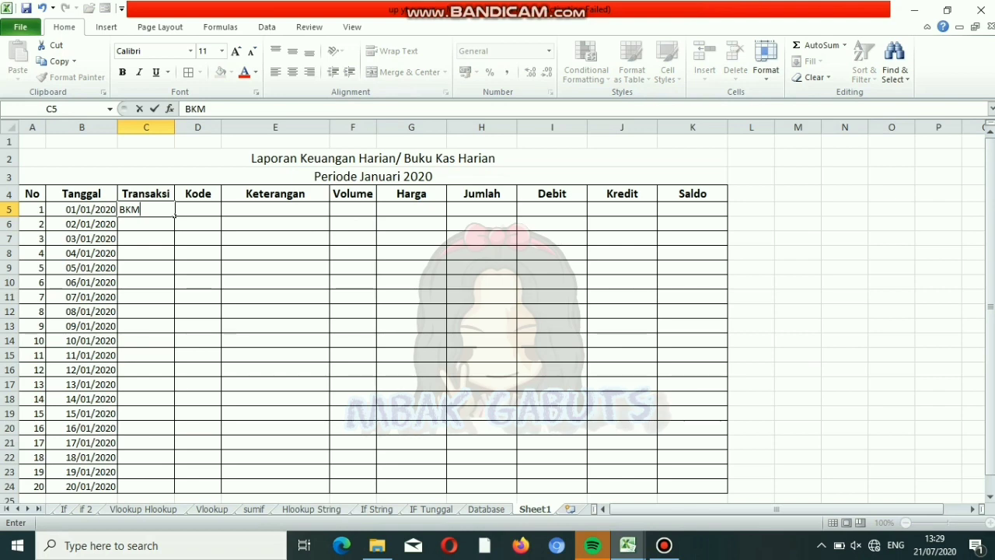
{"action": "key", "text": "Return"}
{"action": "type", "text": "BKM"}
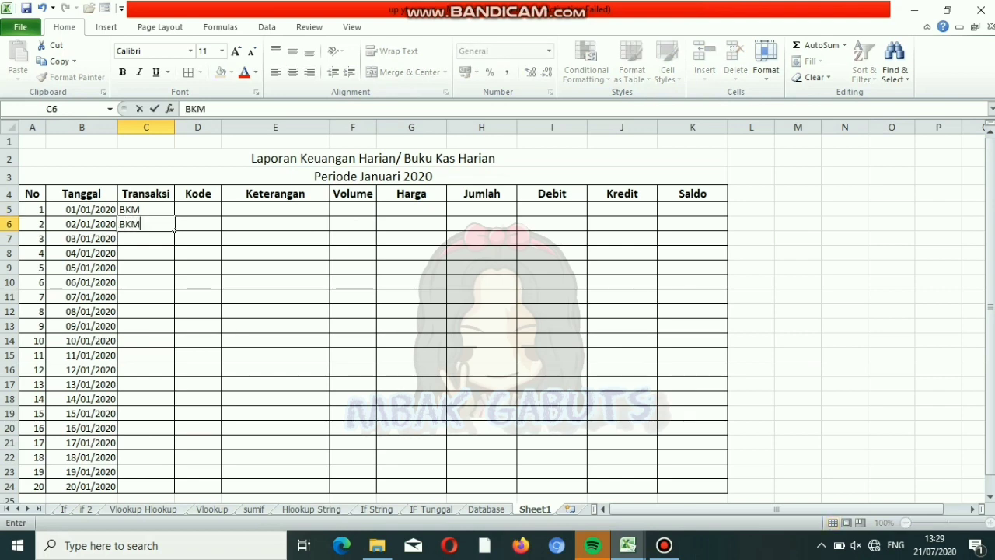
{"action": "key", "text": "Return"}
{"action": "type", "text": "BKK"}
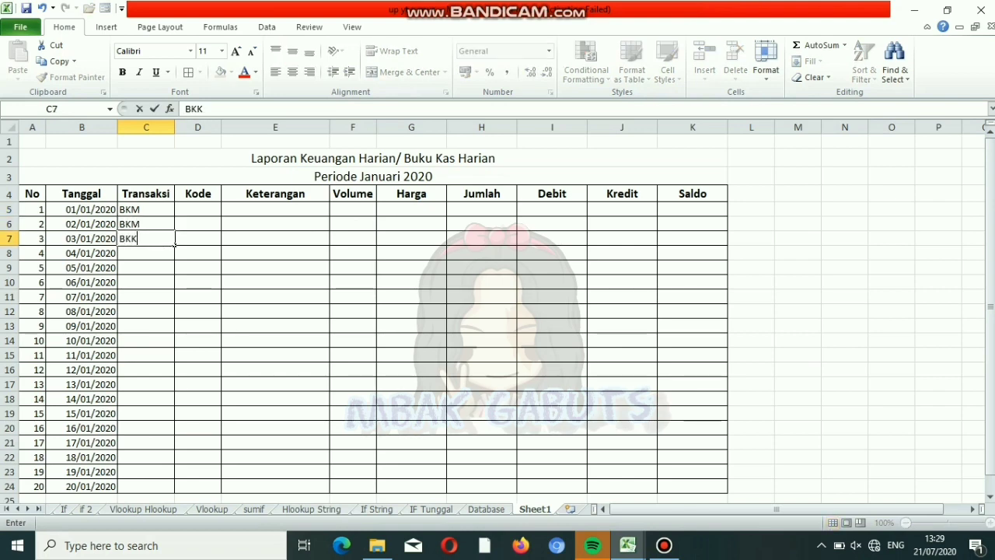
{"action": "key", "text": "Tab"}
- Enter the codes KA in D5 and KP in D6 of the Kode column
{"action": "key", "text": "End"}
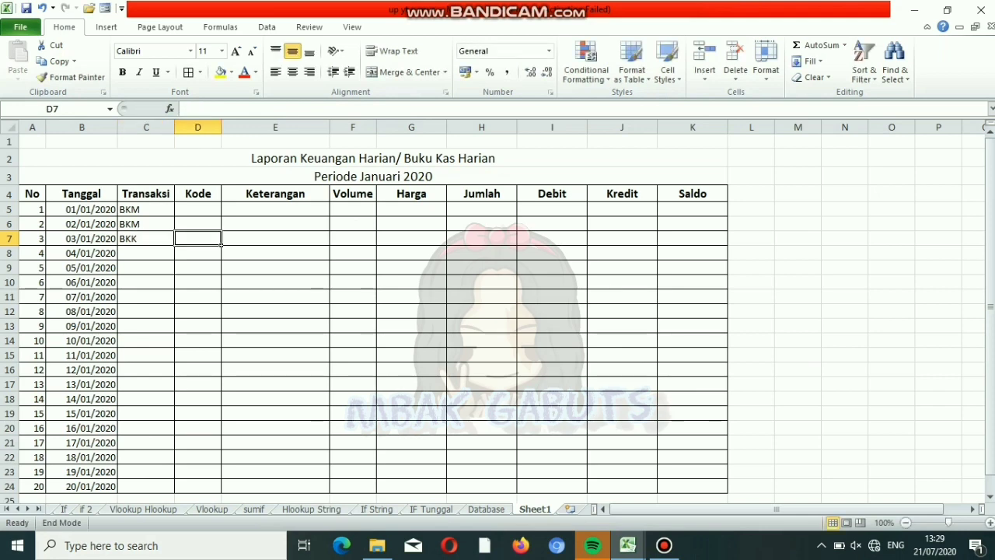
{"action": "key", "text": "Up"}
{"action": "key", "text": "Down"}
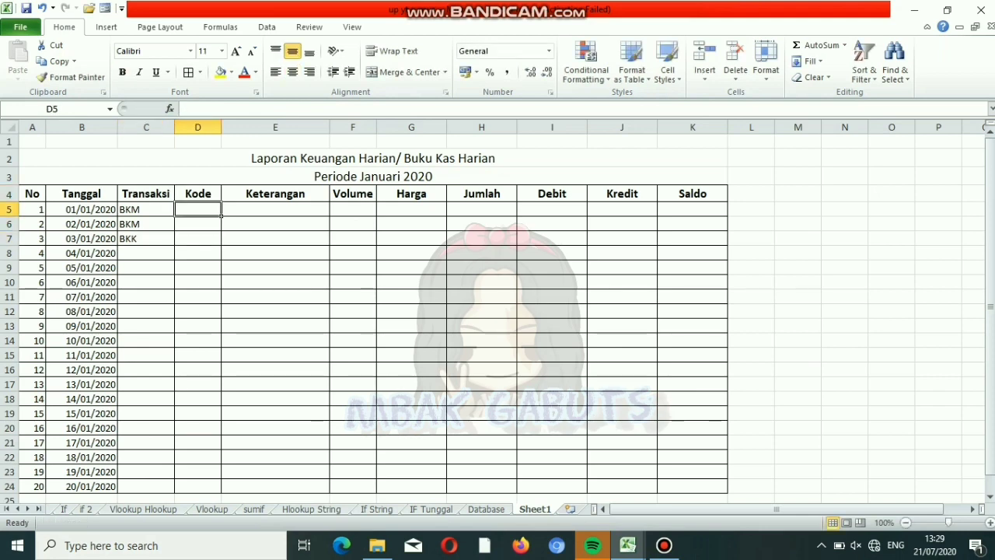
{"action": "type", "text": "K"}
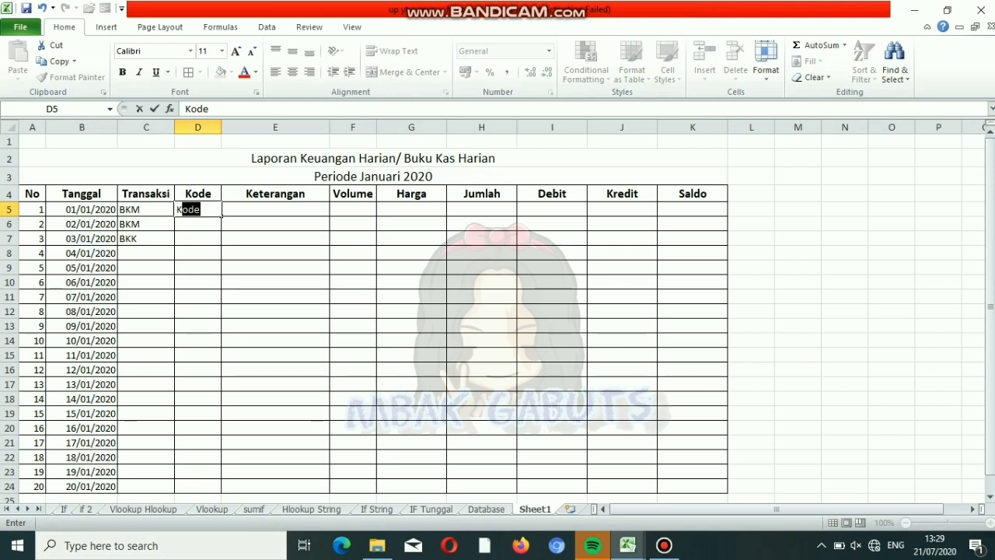
{"action": "type", "text": "A"}
{"action": "key", "text": "Return"}
{"action": "type", "text": "K"}
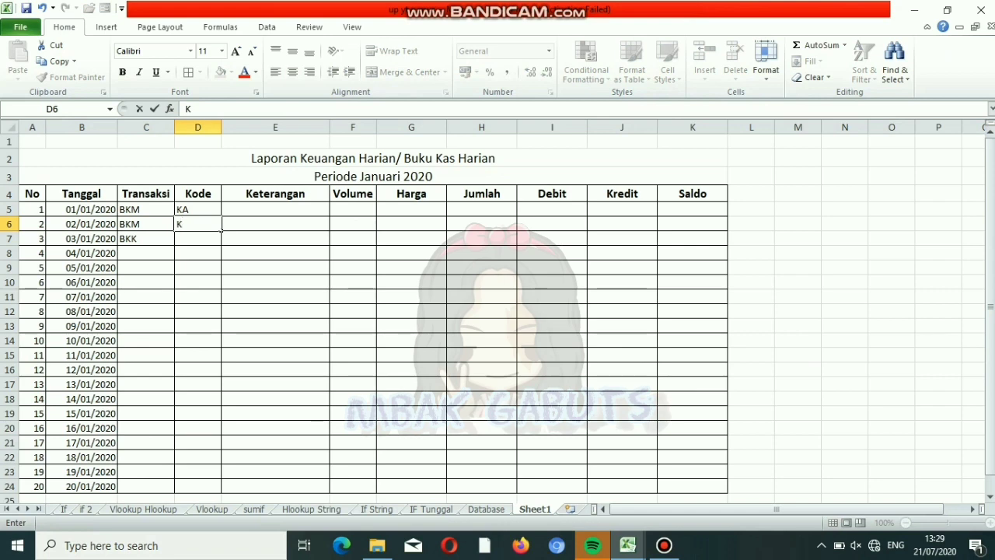
{"action": "type", "text": "P"}
{"action": "key", "text": "Tab"}
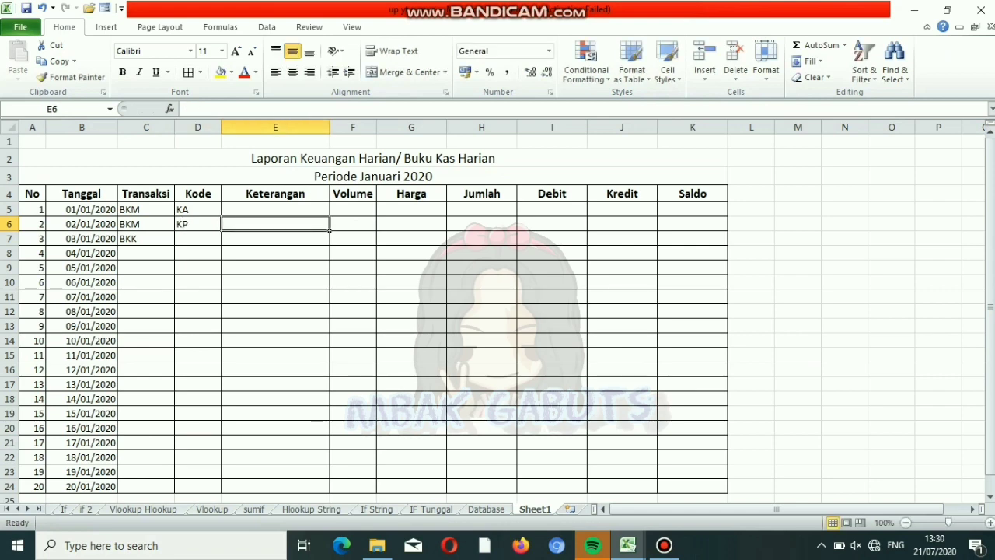
- Enter the Keterangan descriptions "Sisa Saldo 2019" in E5 and "Kas Awal" in E6, and select the Volume cell F5
{"action": "left_click", "coordinate": [275, 208]}
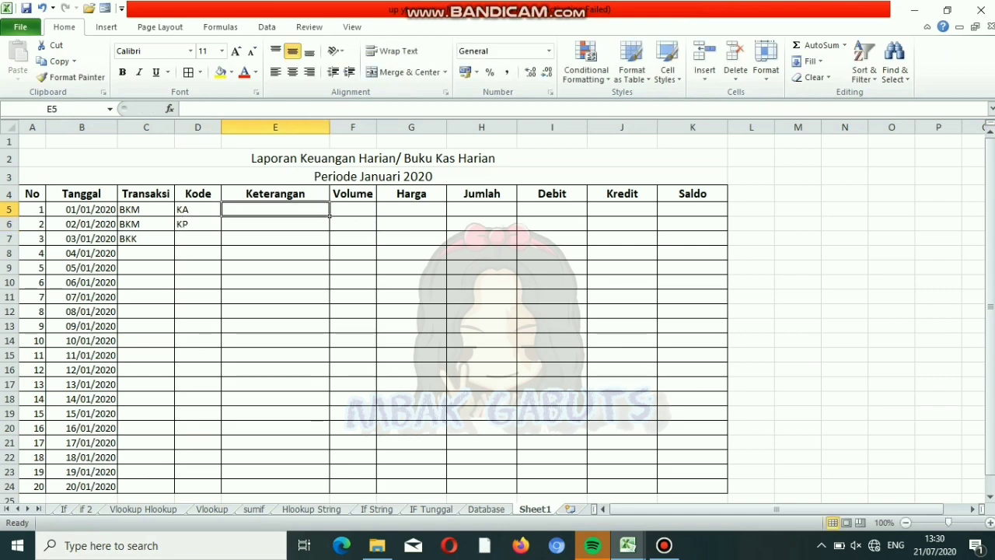
{"action": "type", "text": "Sisa"}
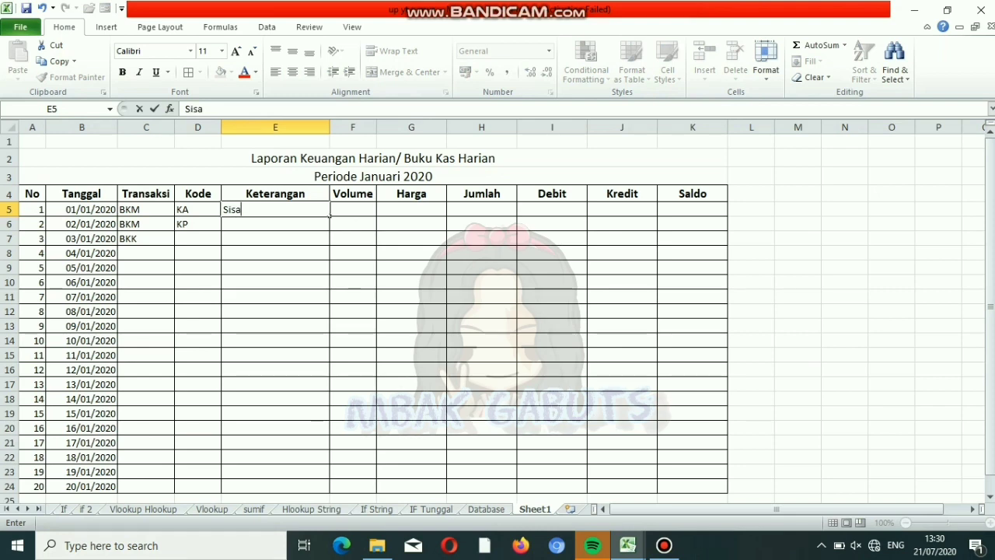
{"action": "type", "text": " Saldo 2019"}
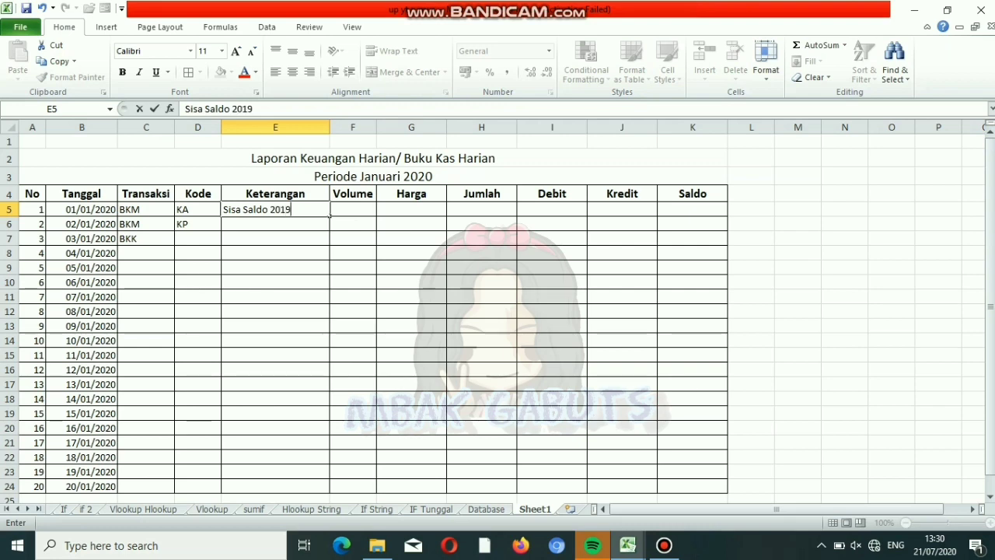
{"action": "key", "text": "Return"}
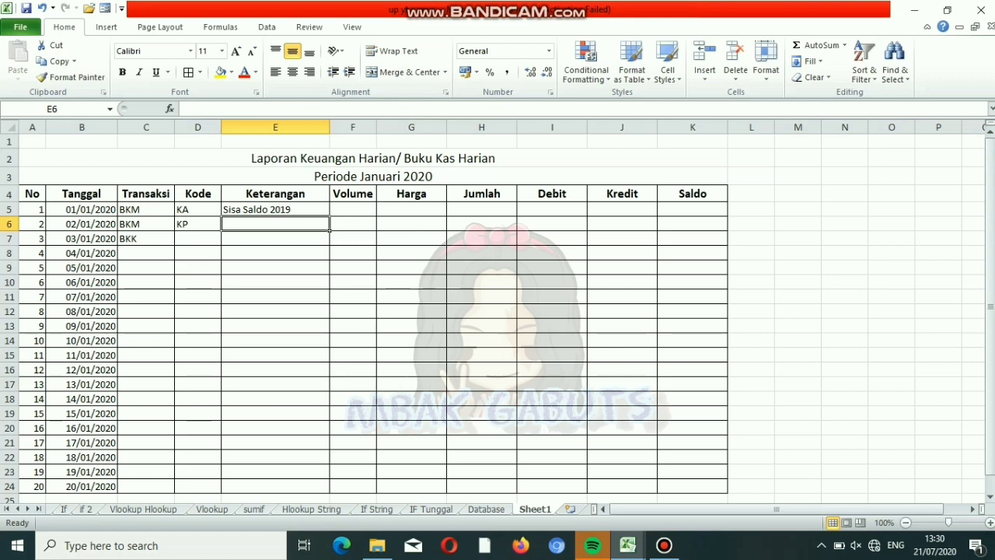
{"action": "type", "text": "Kas A"}
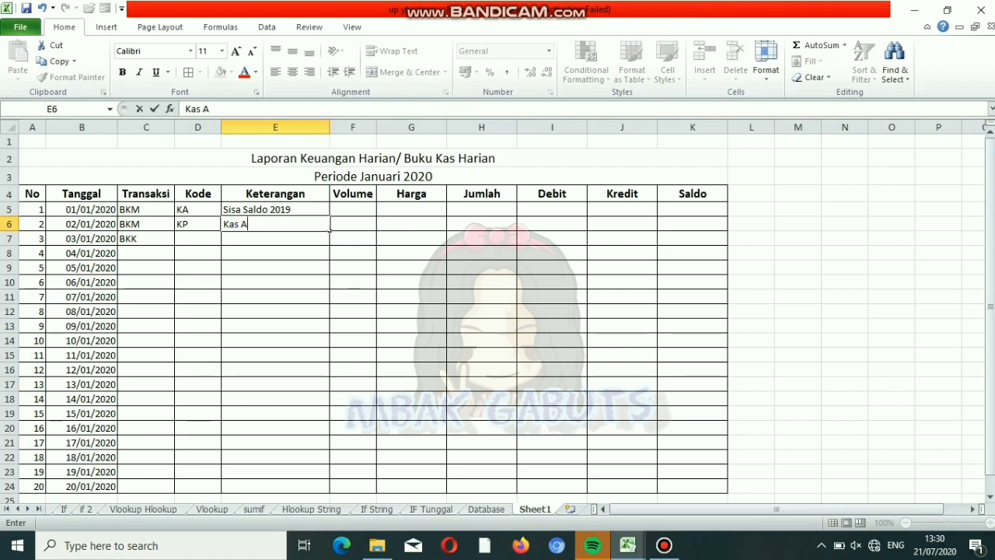
{"action": "type", "text": "wal"}
{"action": "key", "text": "BackSpace"}
{"action": "type", "text": "l"}
{"action": "key", "text": "Return"}
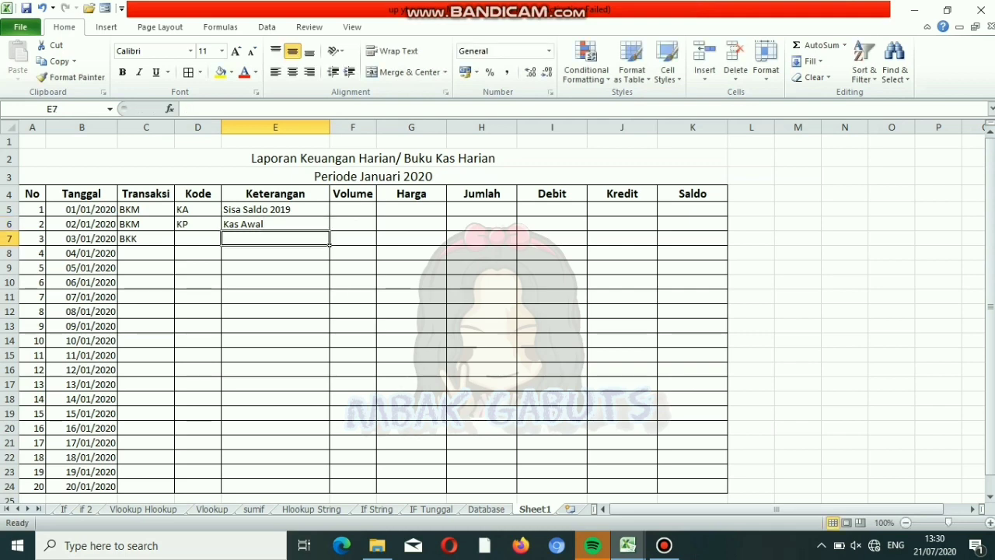
{"action": "key", "text": "Up"}
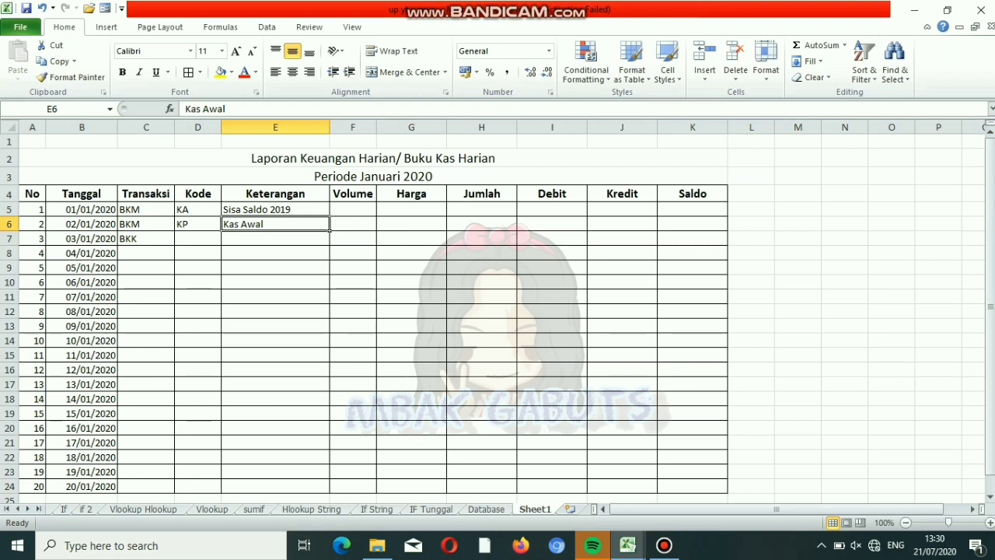
{"action": "left_click", "coordinate": [352, 209]}
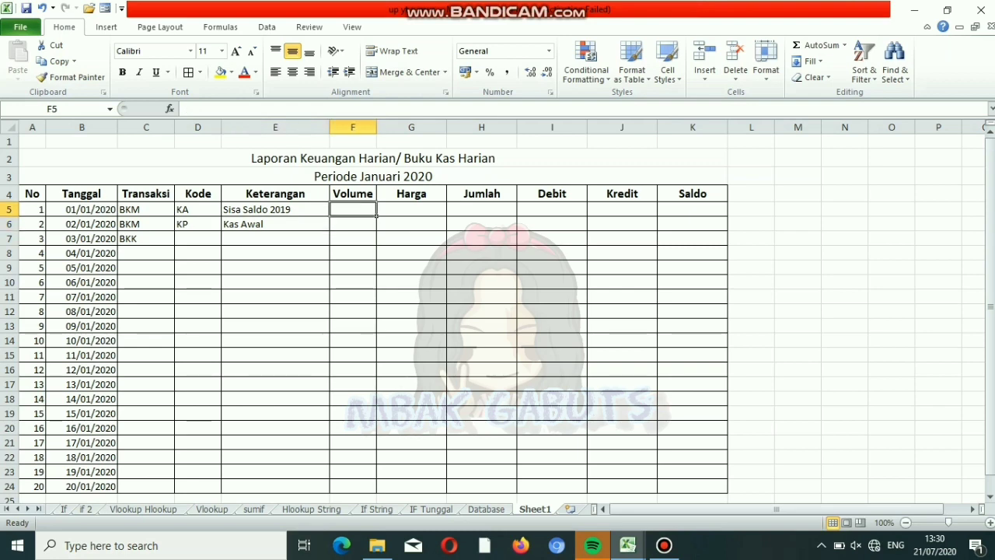
- Enter the Volume values 1 in F5 for Sisa Saldo 2019 and 20 in F6 for Kas Awal
{"action": "type", "text": "1"}
{"action": "key", "text": "Tab"}
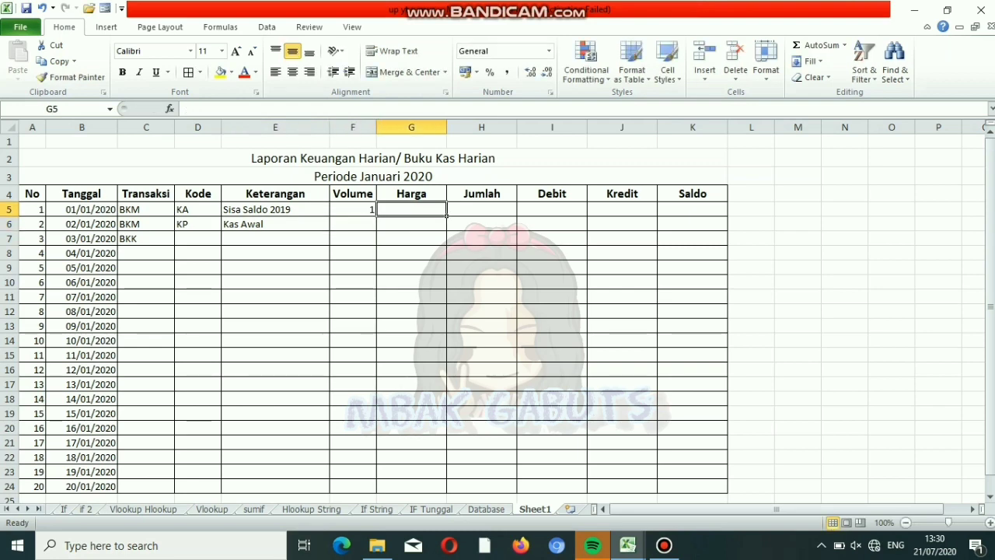
{"action": "key", "text": "Return"}
{"action": "type", "text": "1"}
{"action": "key", "text": "Tab"}
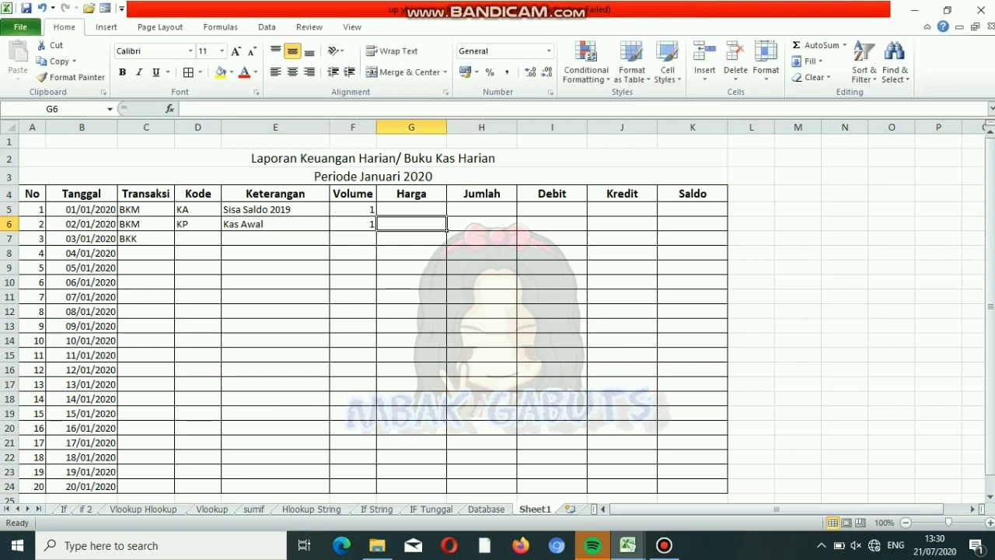
{"action": "left_click", "coordinate": [375, 225]}
{"action": "key", "text": "BackSpace"}
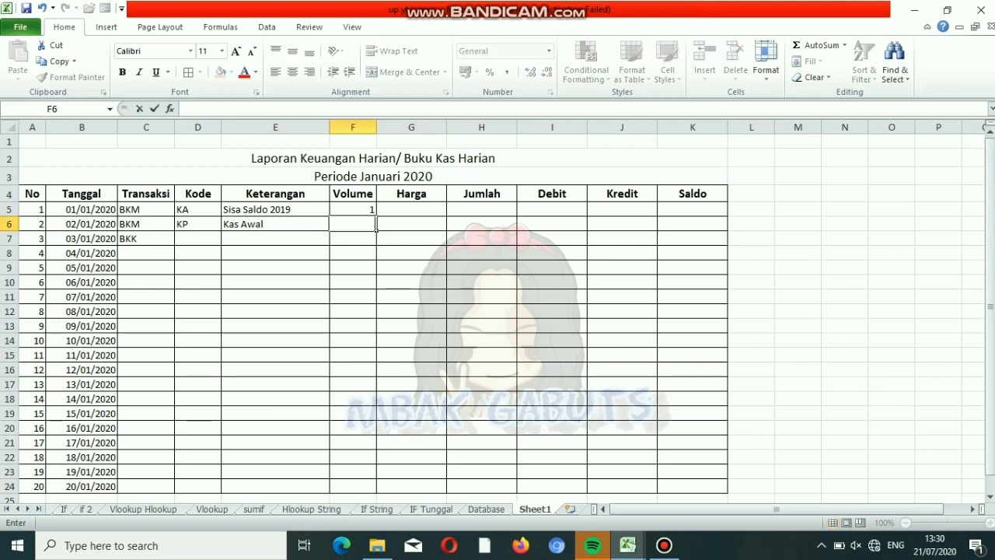
{"action": "type", "text": "20"}
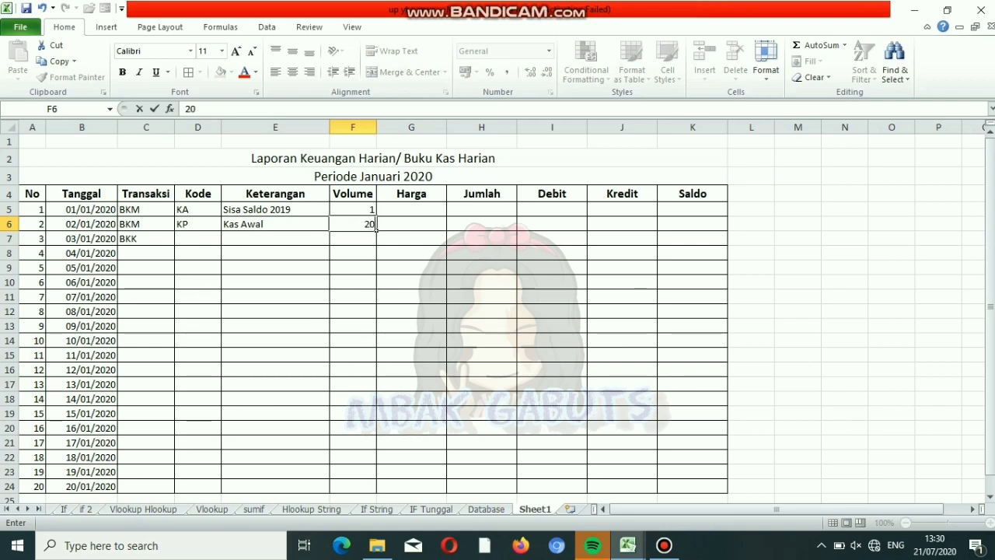
{"action": "key", "text": "Tab"}
- Enter the Harga values 10000000 in G5 and 10000 in G6
{"action": "left_click", "coordinate": [375, 211]}
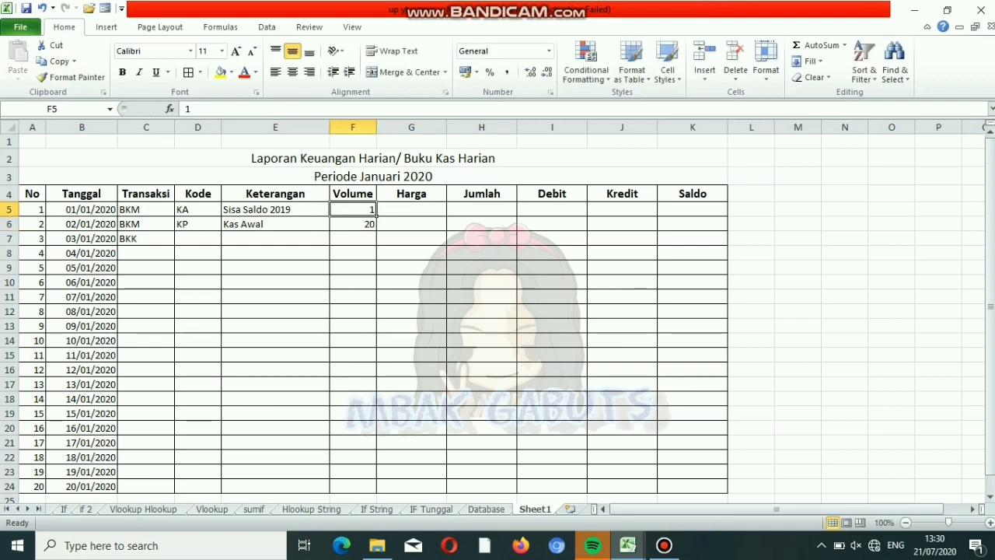
{"action": "left_click", "coordinate": [445, 213]}
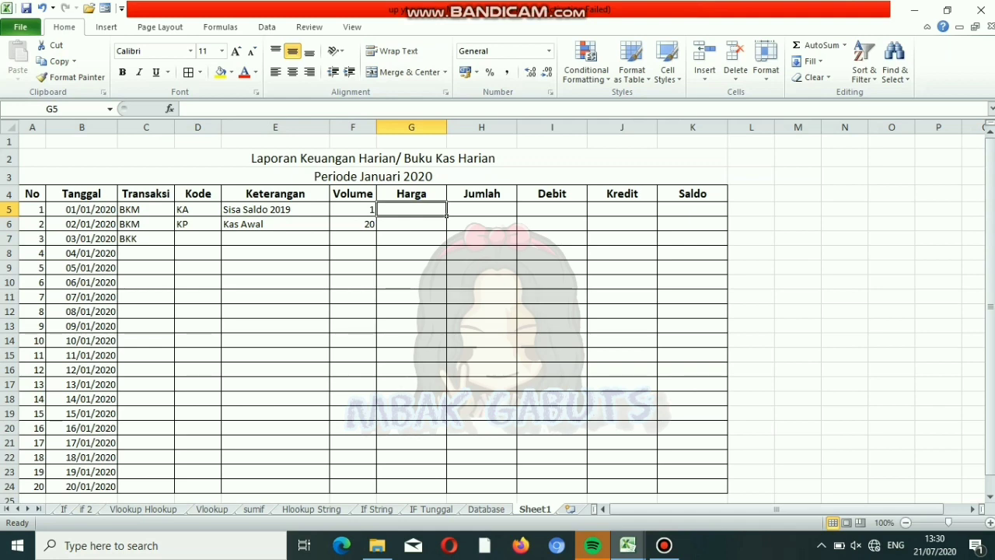
{"action": "type", "text": "100"}
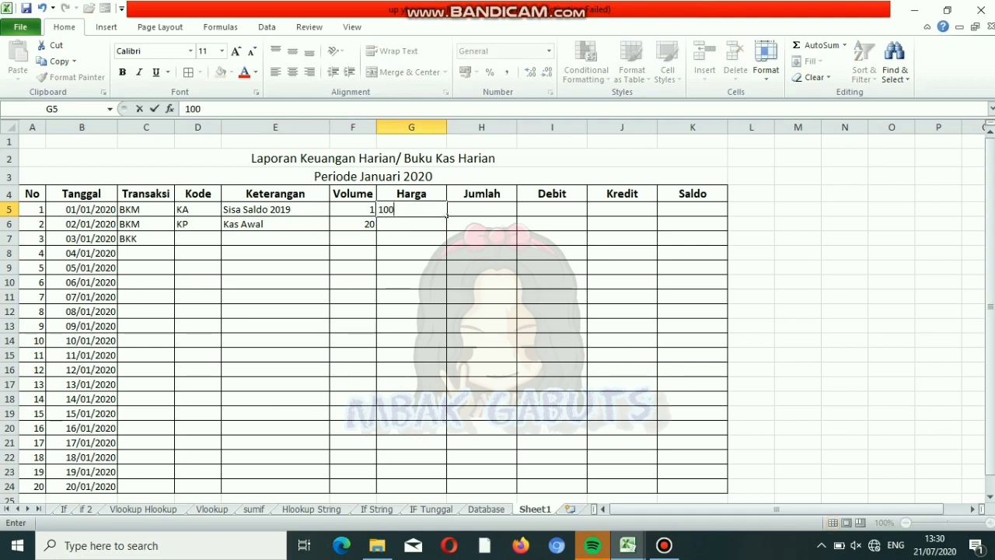
{"action": "type", "text": "00000"}
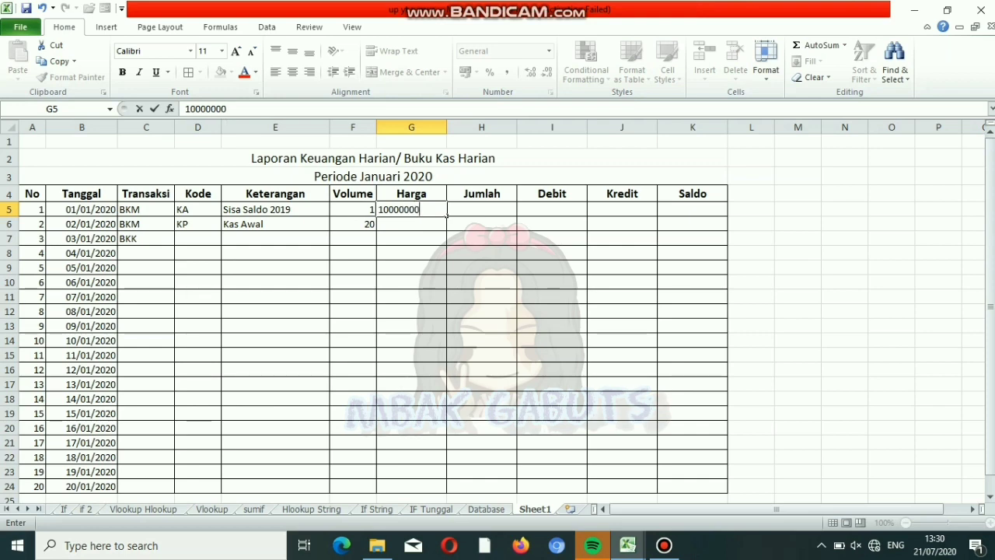
{"action": "key", "text": "Return"}
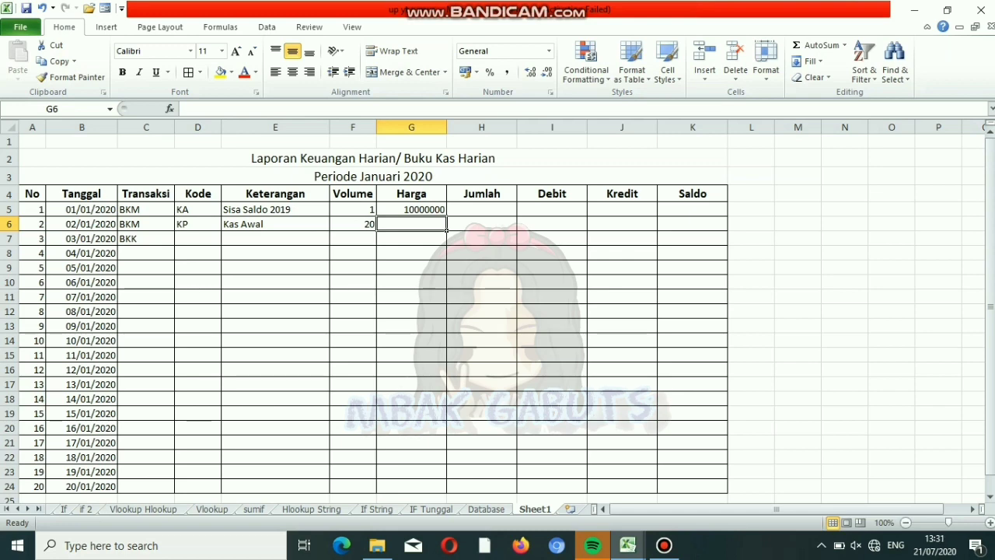
{"action": "type", "text": "10000"}
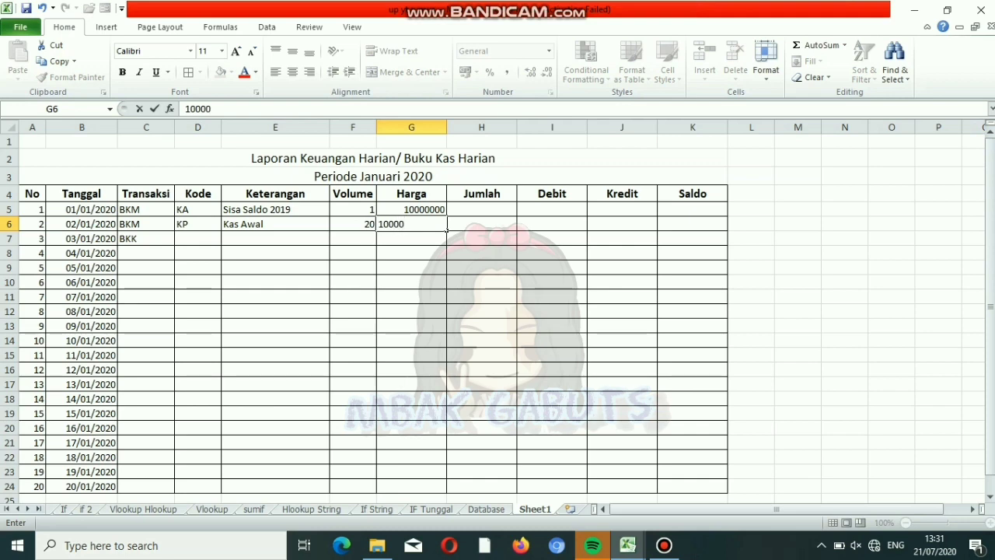
{"action": "key", "text": "Return"}
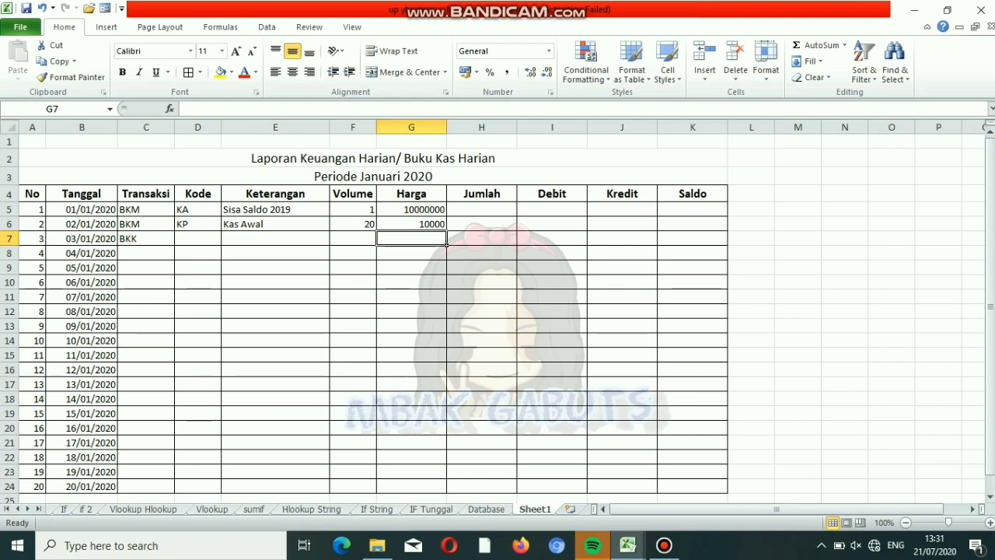
- Enter the Transaksi codes BKM, BKK, BKK, BKM, BKM and BKM in C8 to C13
{"action": "left_click", "coordinate": [172, 258]}
{"action": "type", "text": "b"}
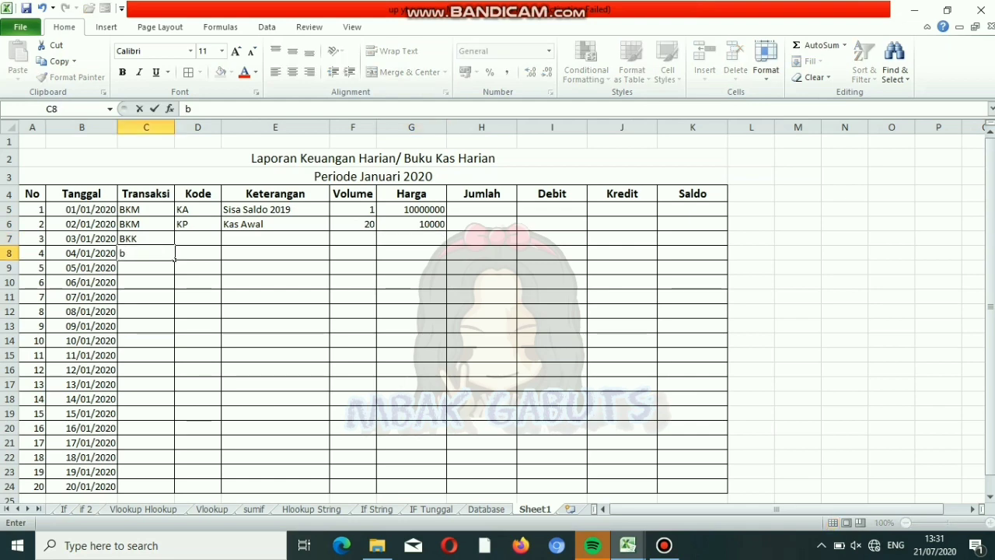
{"action": "key", "text": "BackSpace"}
{"action": "type", "text": "BKM"}
{"action": "key", "text": "Return"}
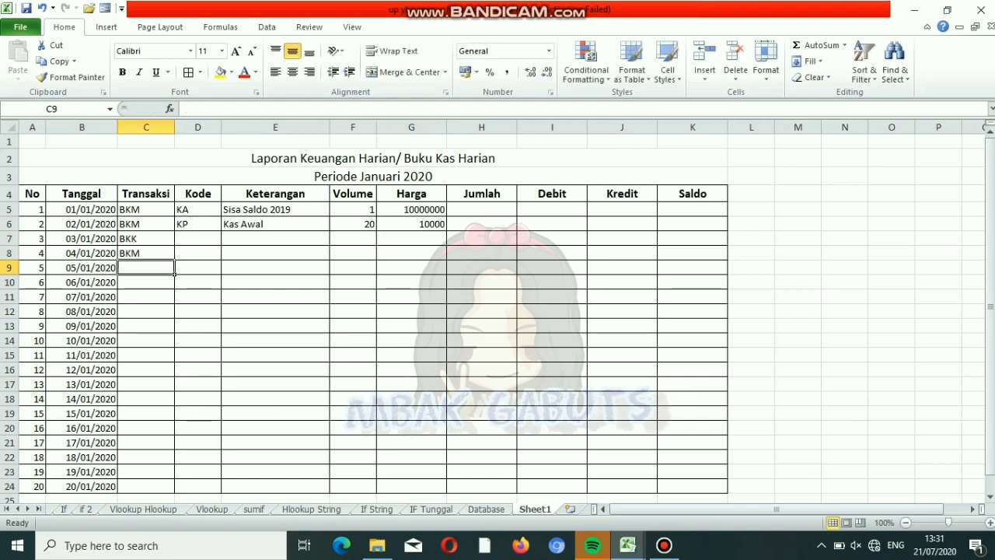
{"action": "type", "text": "BKK"}
{"action": "key", "text": "Return"}
{"action": "type", "text": "BK"}
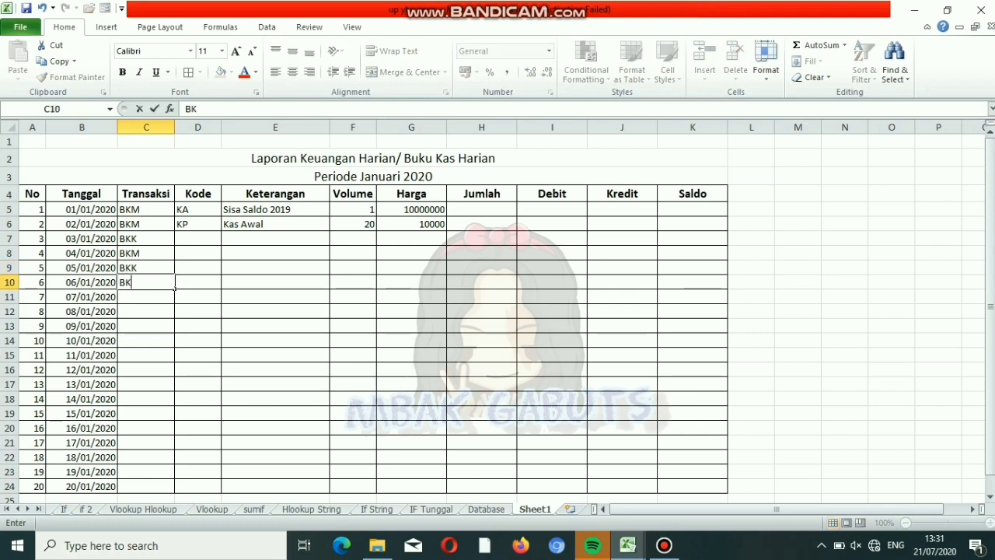
{"action": "type", "text": "K"}
{"action": "key", "text": "Return"}
{"action": "type", "text": "BKM"}
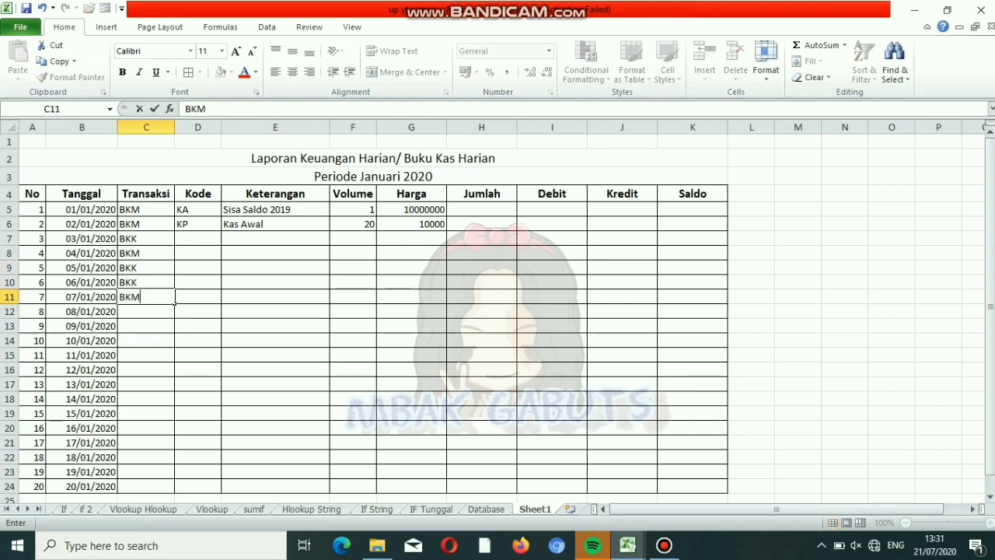
{"action": "key", "text": "Return"}
{"action": "type", "text": "BKM"}
{"action": "key", "text": "Return"}
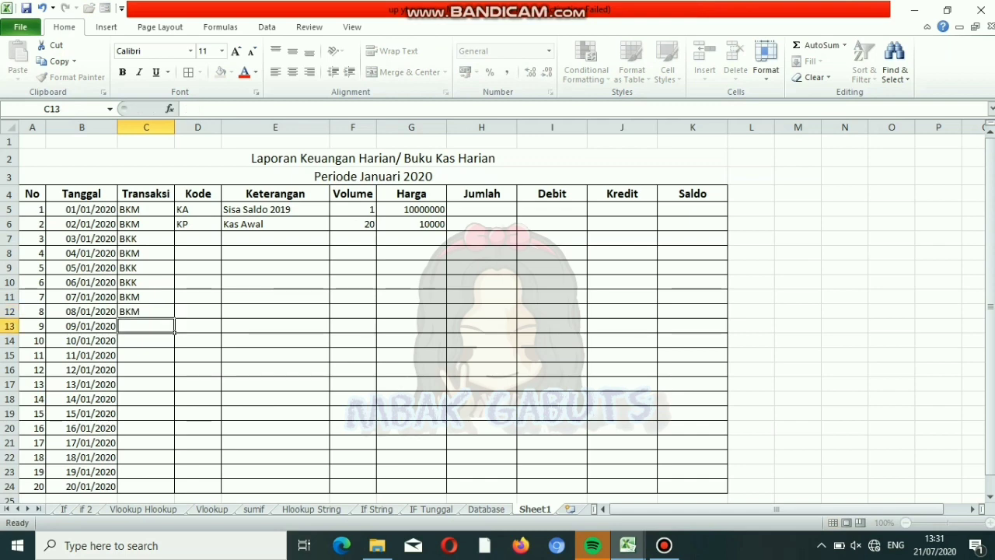
{"action": "type", "text": "BKM"}
{"action": "key", "text": "Return"}
- Enter the Transaksi code BKK in each of the cells C14 to C17
{"action": "type", "text": "BKK"}
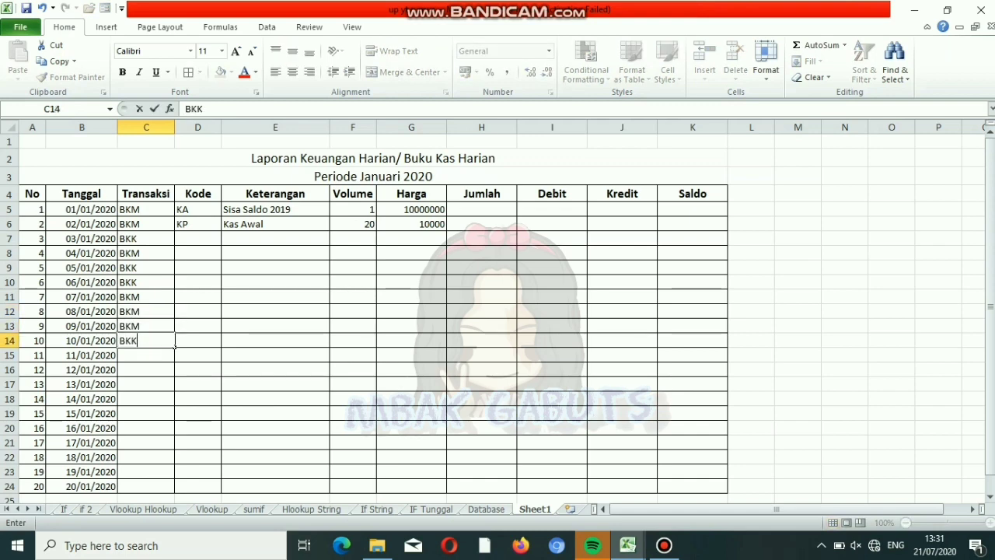
{"action": "key", "text": "Return"}
{"action": "type", "text": "BKK"}
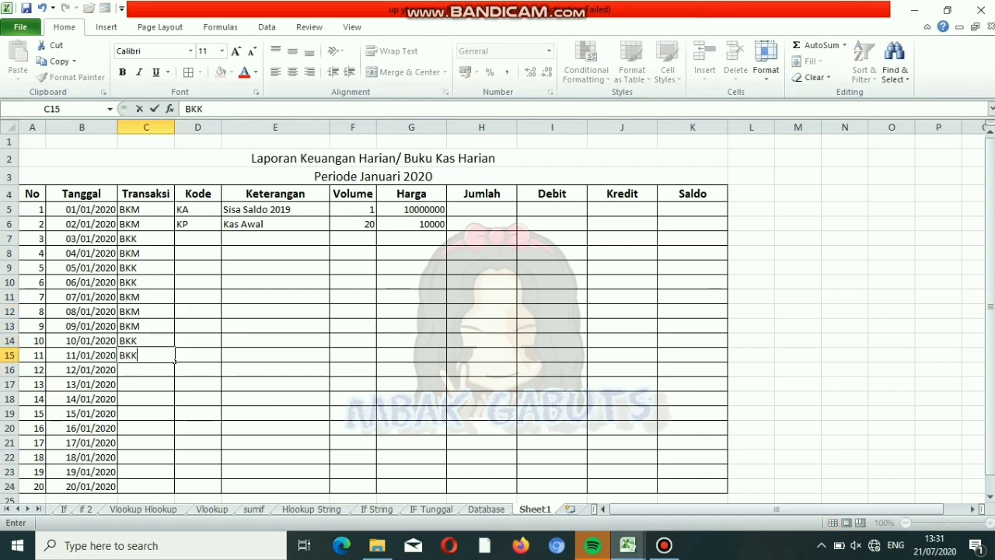
{"action": "key", "text": "Return"}
{"action": "type", "text": "BKK"}
{"action": "key", "text": "Return"}
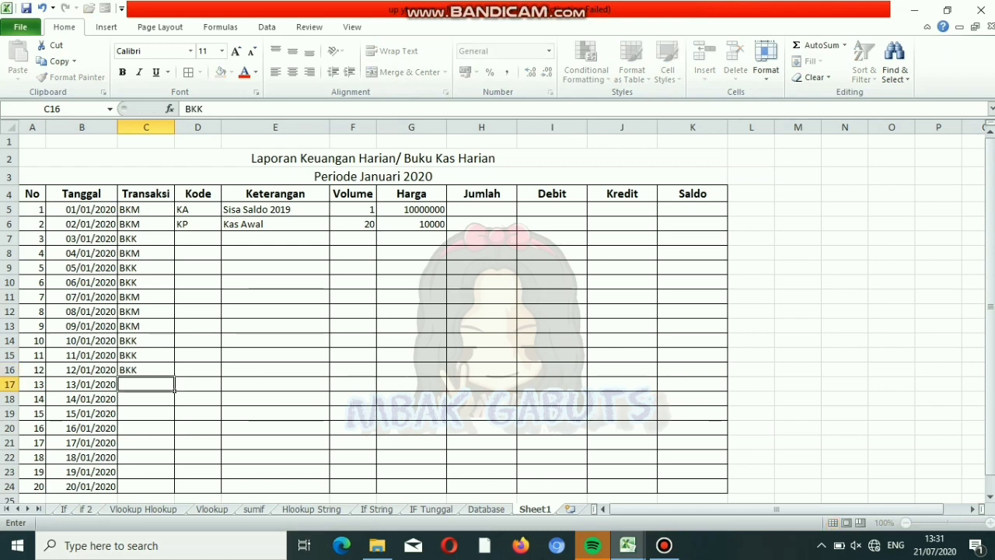
{"action": "type", "text": "BKK"}
{"action": "key", "text": "Return"}
- Enter the Transaksi codes BKM, BKM, BKK, BKM, BKM, BKK and BKM in C18 to C24
{"action": "type", "text": "BKM"}
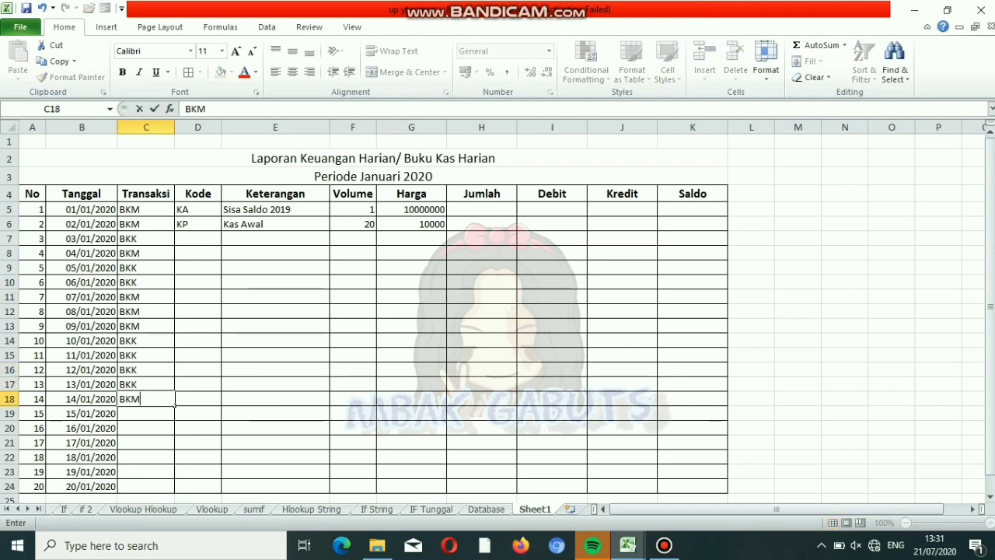
{"action": "key", "text": "Return"}
{"action": "type", "text": "BKM"}
{"action": "key", "text": "Return"}
{"action": "type", "text": "BKK"}
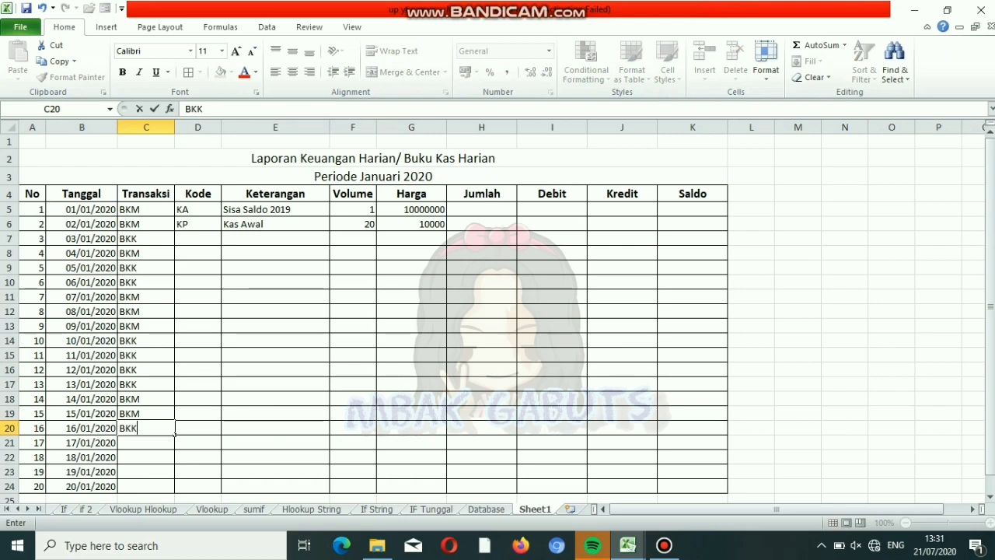
{"action": "key", "text": "Return"}
{"action": "type", "text": "BKM"}
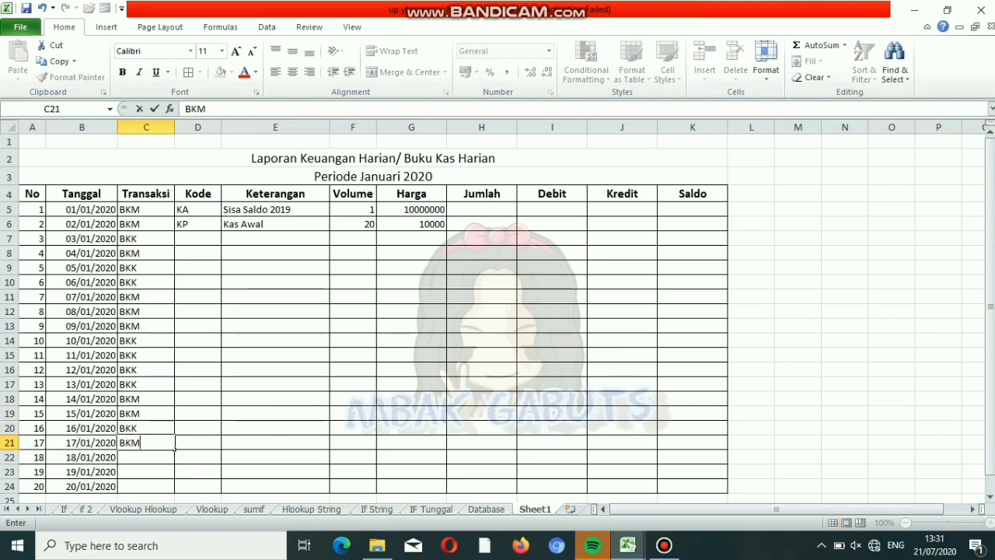
{"action": "key", "text": "Return"}
{"action": "type", "text": "BKM"}
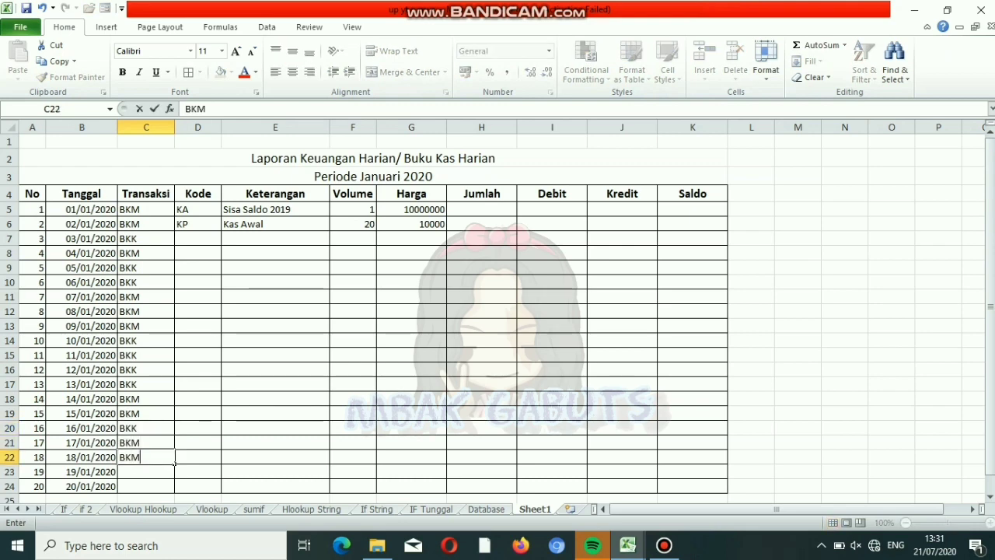
{"action": "key", "text": "Return"}
{"action": "type", "text": "BKK"}
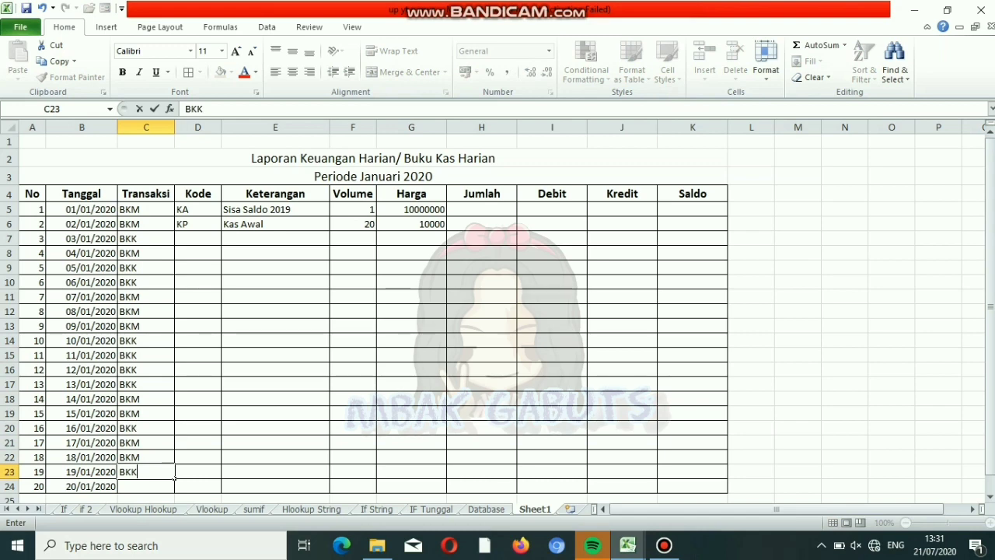
{"action": "key", "text": "Return"}
{"action": "type", "text": "BKM"}
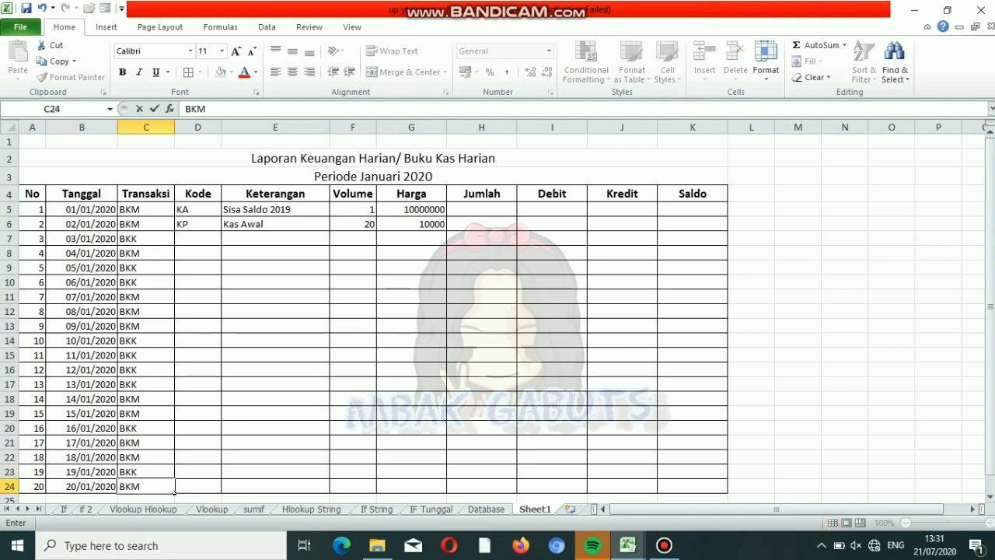
- Enter the code KA in each of the Kode cells D7 to D10
{"action": "left_click", "coordinate": [198, 238]}
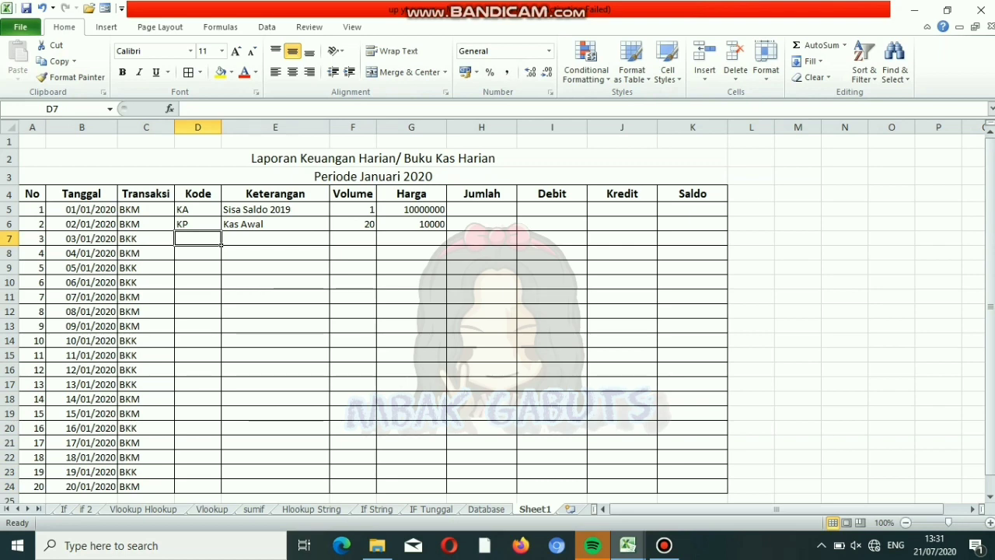
{"action": "type", "text": "K"}
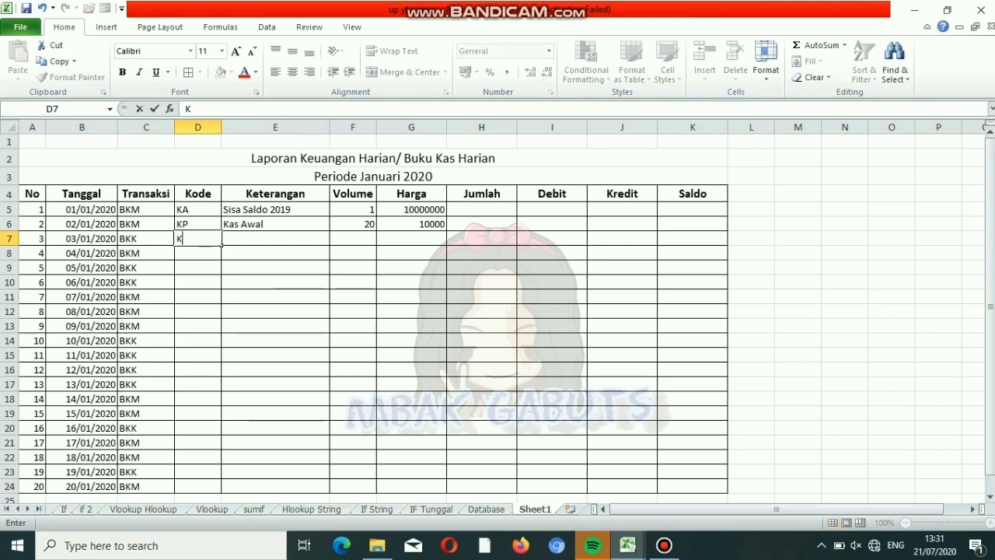
{"action": "type", "text": "A"}
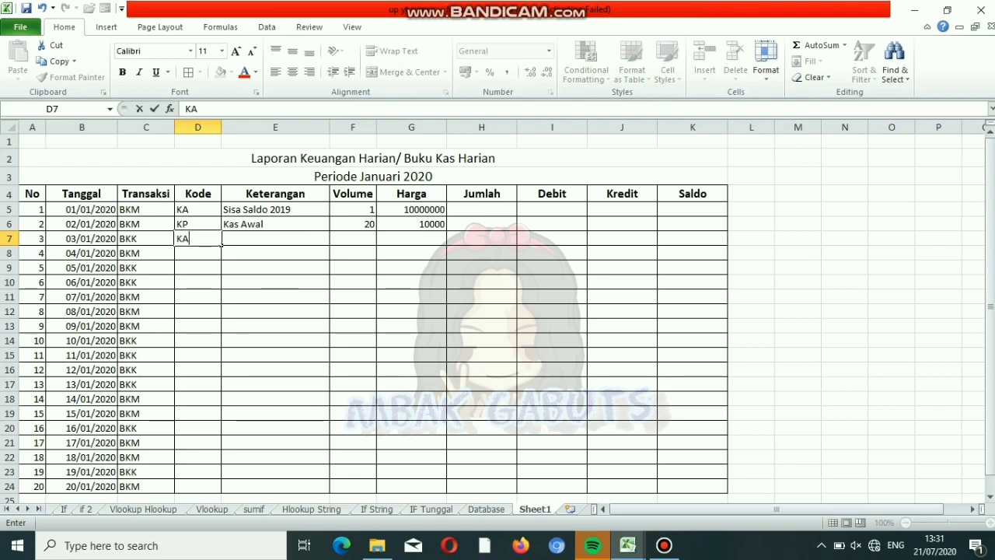
{"action": "key", "text": "Return"}
{"action": "type", "text": "KA"}
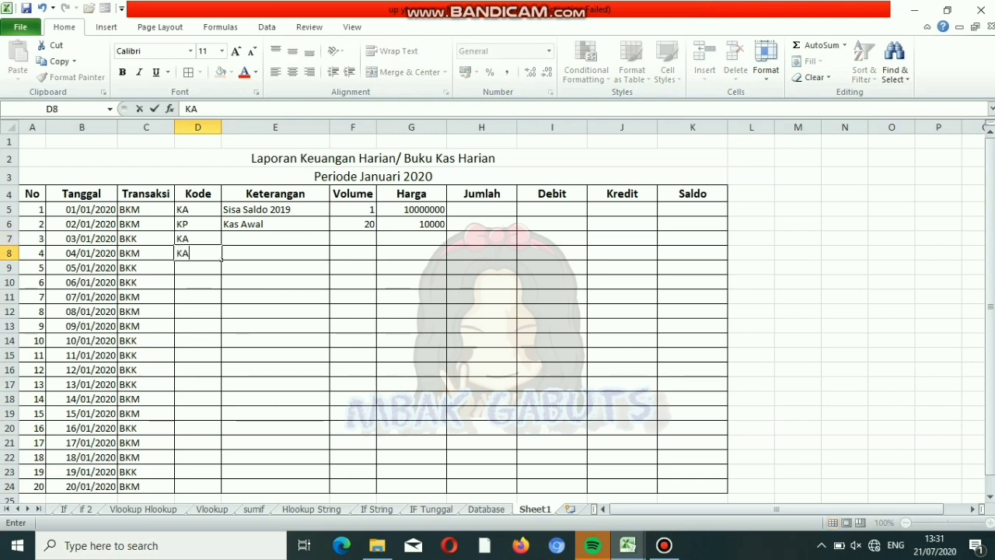
{"action": "key", "text": "Return"}
{"action": "type", "text": "KA"}
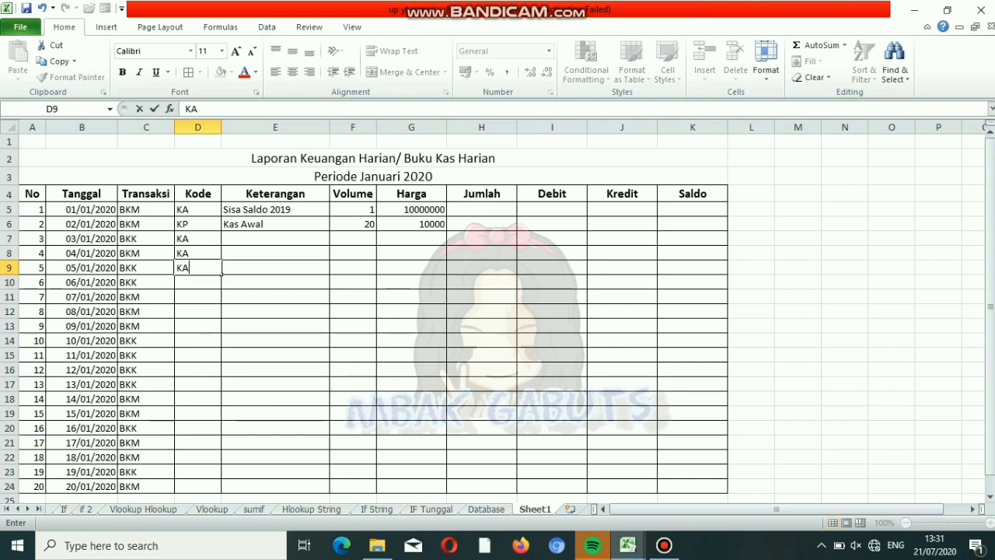
{"action": "key", "text": "Return"}
{"action": "type", "text": "KA"}
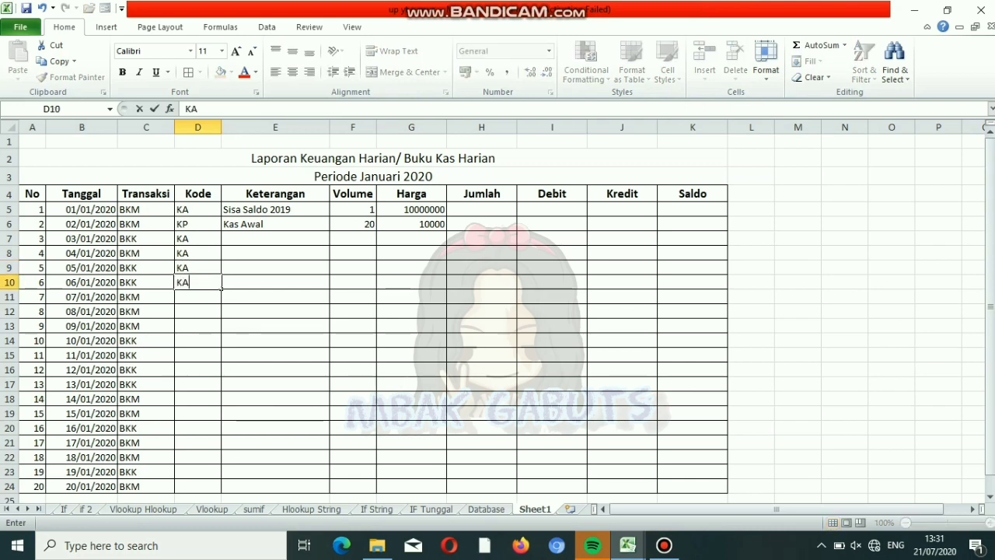
{"action": "key", "text": "Return"}
- Enter the Kode values KP, KA, KA and KP in cells D11 to D14
{"action": "type", "text": "KP"}
{"action": "key", "text": "Return"}
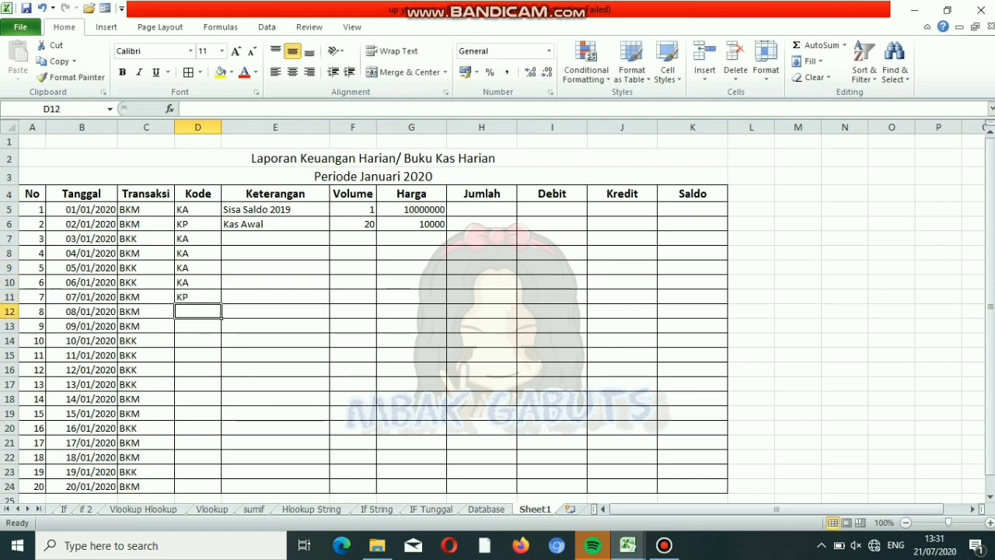
{"action": "type", "text": "KA"}
{"action": "key", "text": "Return"}
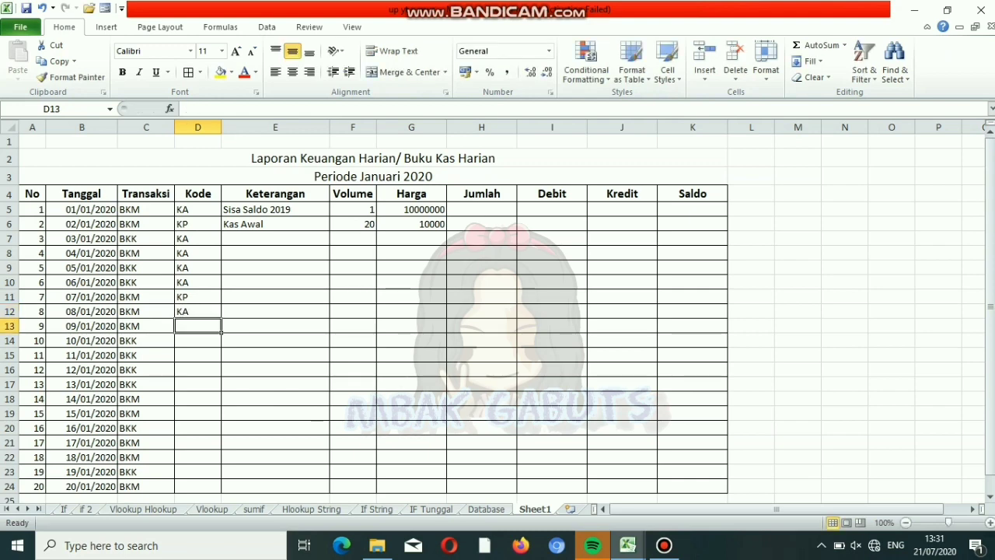
{"action": "type", "text": "KA"}
{"action": "key", "text": "Return"}
{"action": "type", "text": "KP"}
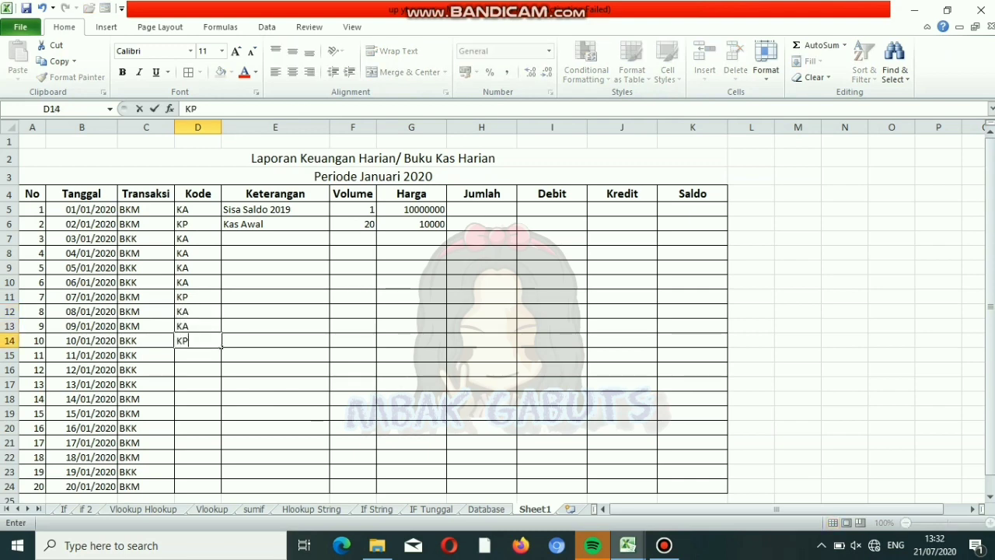
{"action": "key", "text": "Return"}
- Enter the Kode values KA, KP and KA in cells D15 to D17
{"action": "type", "text": "KA"}
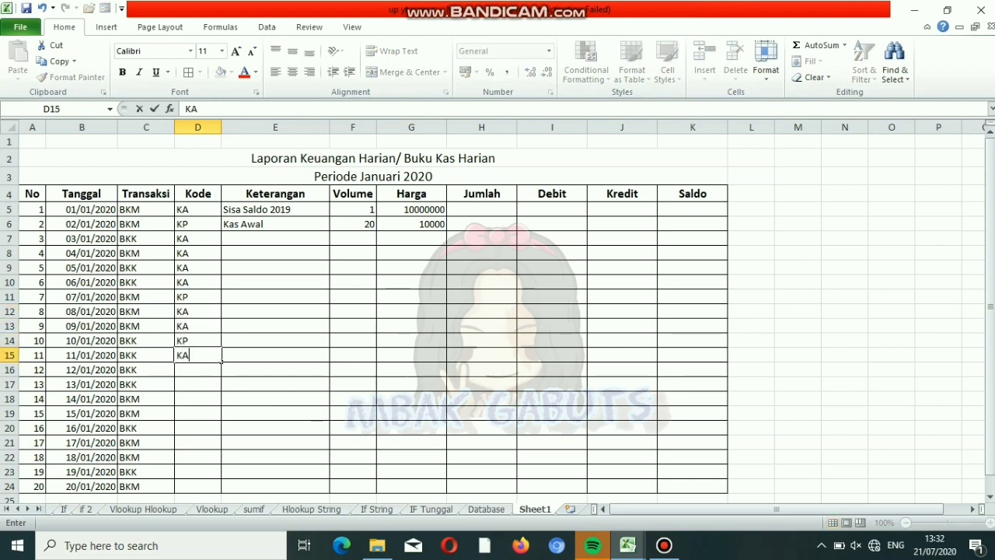
{"action": "key", "text": "Return"}
{"action": "type", "text": "K"}
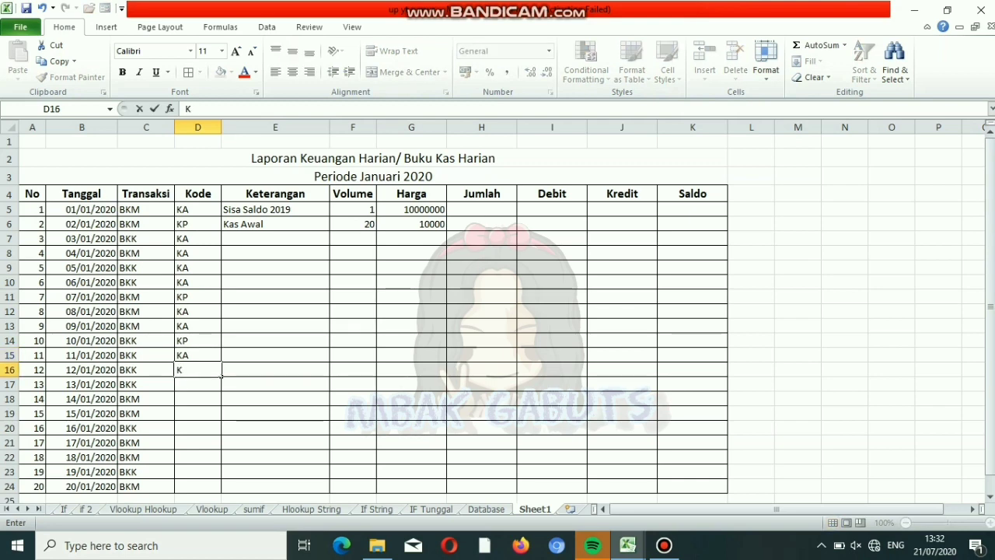
{"action": "type", "text": "P"}
{"action": "key", "text": "Return"}
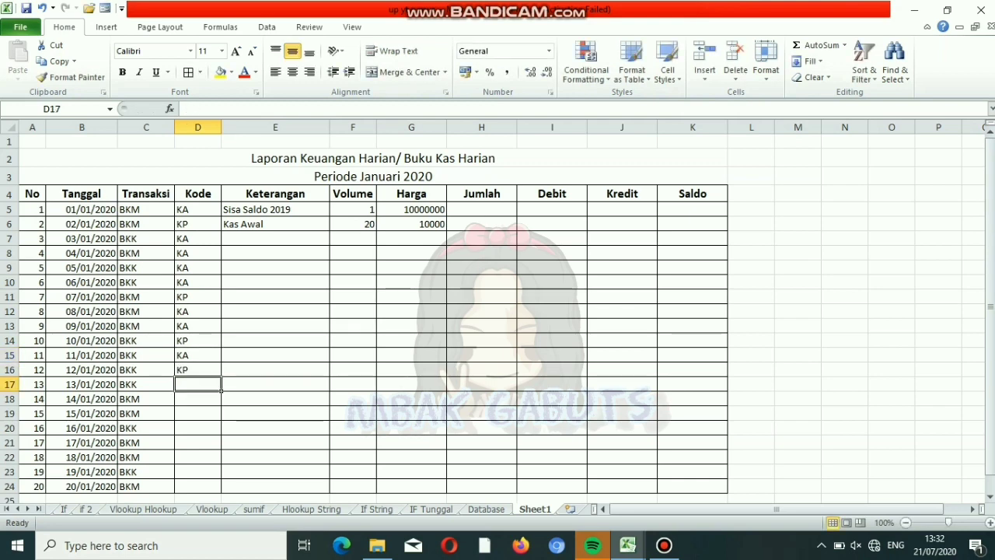
{"action": "type", "text": "KS"}
{"action": "key", "text": "BackSpace"}
{"action": "type", "text": "A"}
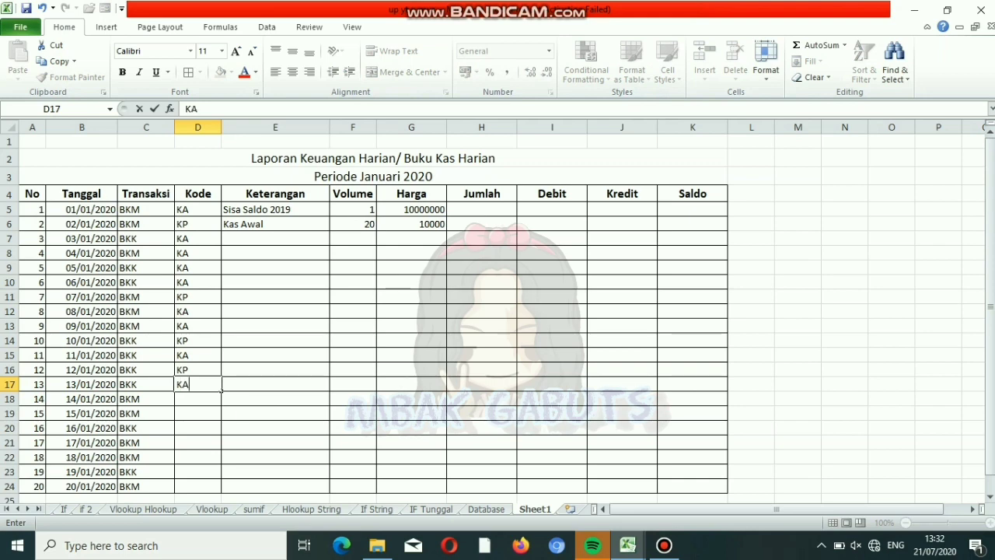
{"action": "key", "text": "Return"}
- Enter the Kode values KP, KP and KA in cells D18 to D20
{"action": "type", "text": "KP"}
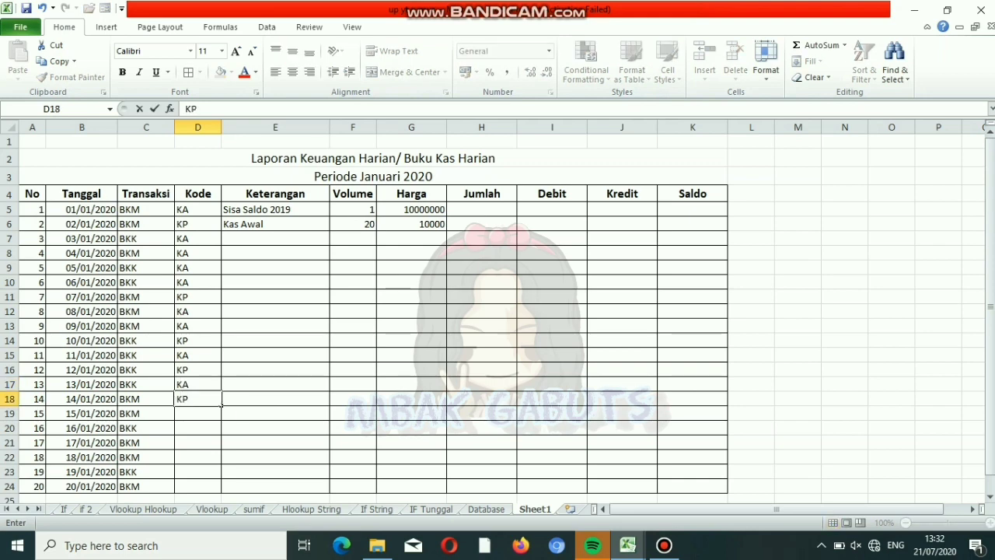
{"action": "key", "text": "BackSpace"}
{"action": "type", "text": "P"}
{"action": "key", "text": "Return"}
{"action": "type", "text": "A"}
{"action": "key", "text": "BackSpace"}
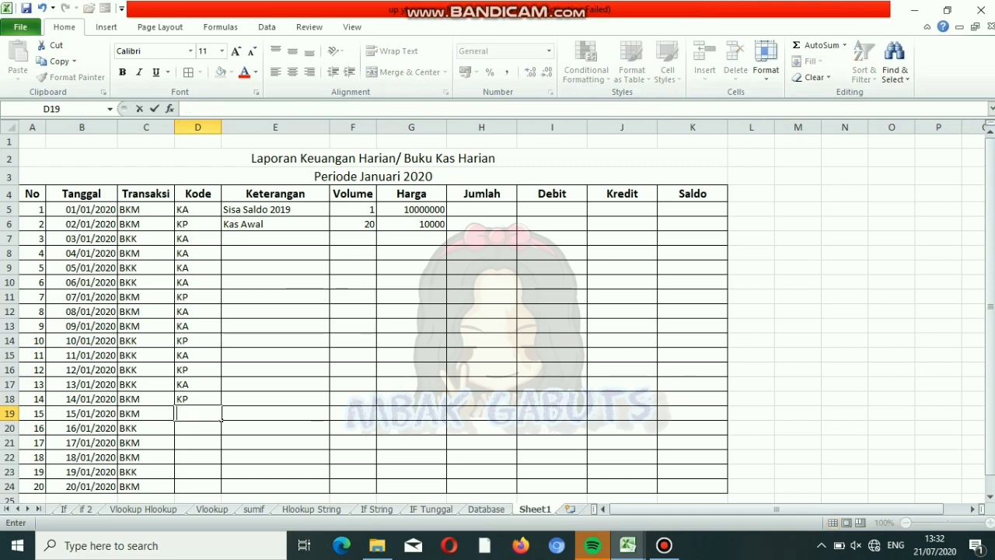
{"action": "type", "text": "KP"}
{"action": "key", "text": "Return"}
{"action": "type", "text": "K"}
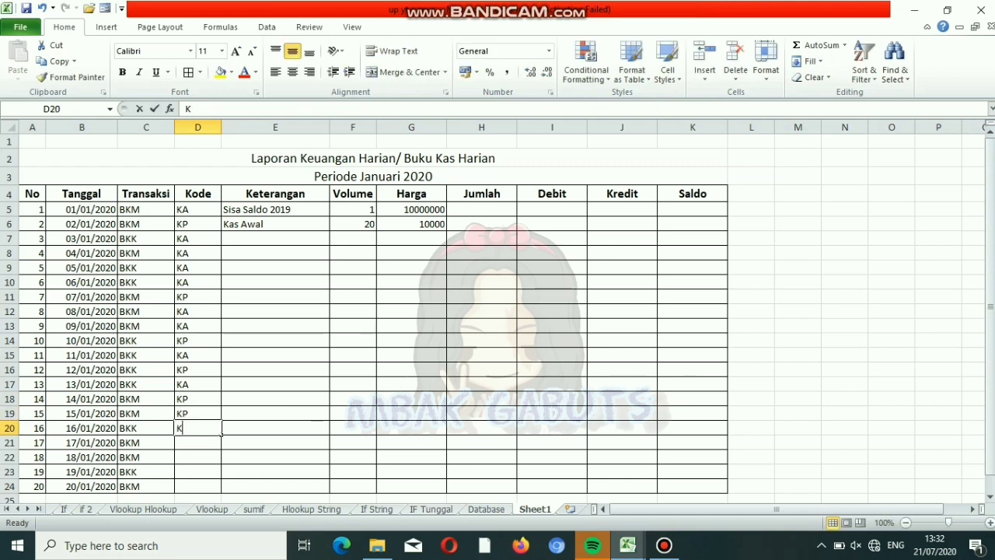
{"action": "type", "text": "A"}
{"action": "key", "text": "Return"}
- Enter the code KA in each of the Kode cells D21 to D24
{"action": "type", "text": "KA"}
{"action": "key", "text": "Return"}
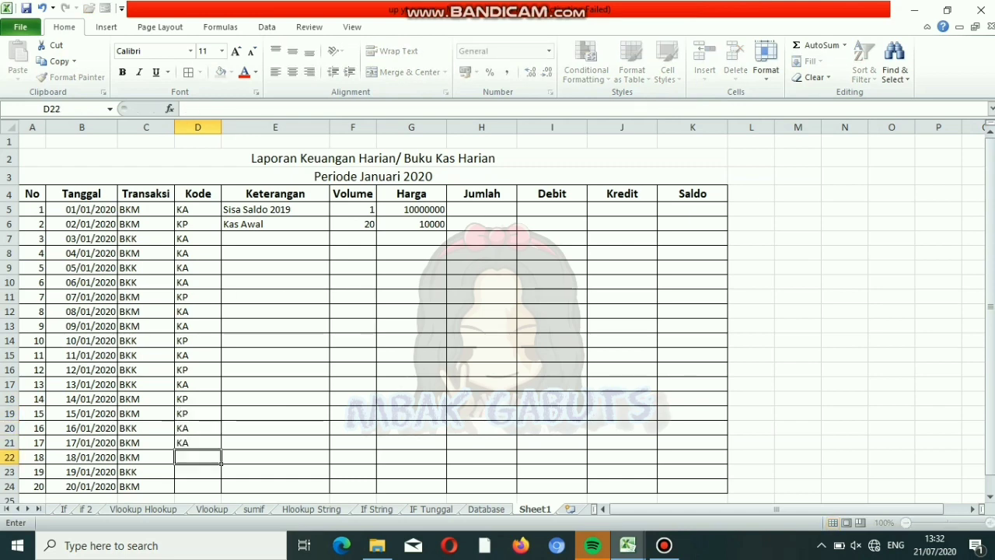
{"action": "type", "text": "KA"}
{"action": "key", "text": "Return"}
{"action": "type", "text": "KA"}
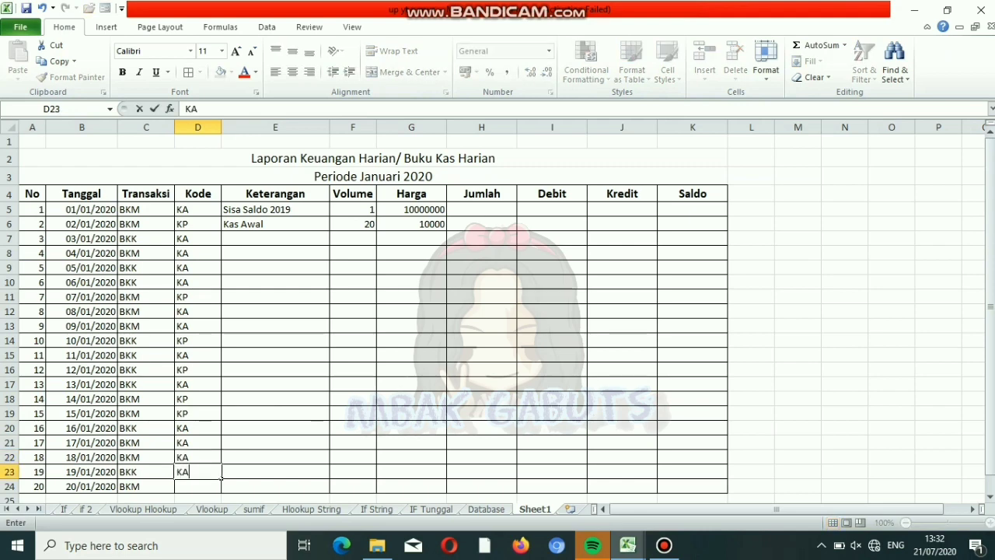
{"action": "key", "text": "Return"}
{"action": "type", "text": "KA"}
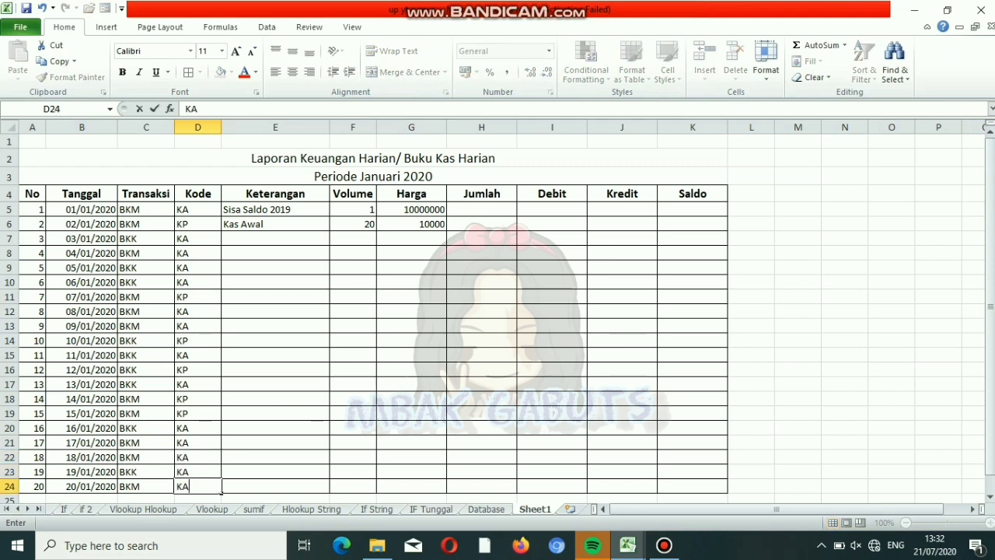
{"action": "left_click", "coordinate": [275, 238]}
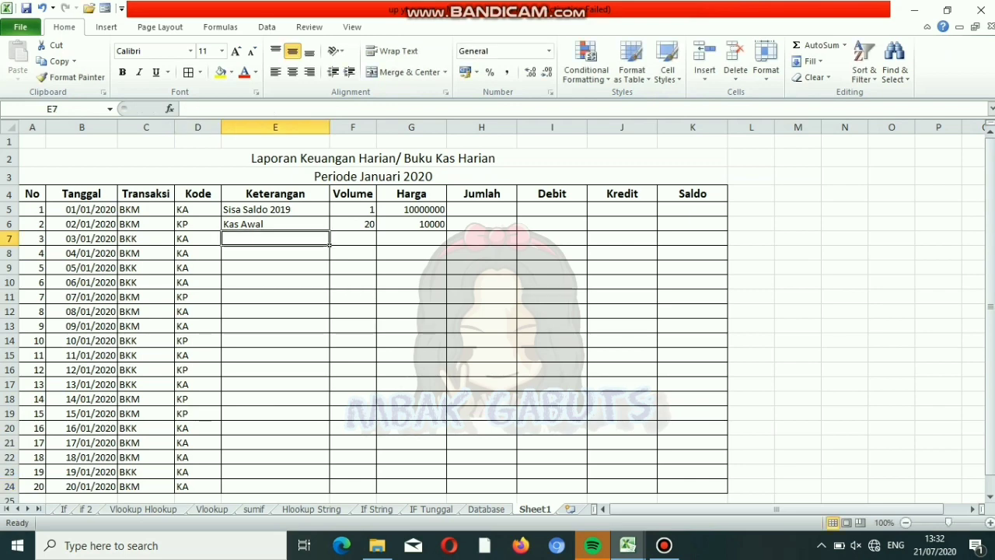
- Apply the Comma Style number format to the Harga through Saldo cells G5:K24
{"action": "left_click_drag", "start_coordinate": [411, 209], "coordinate": [692, 486]}
{"action": "left_click", "coordinate": [507, 72]}
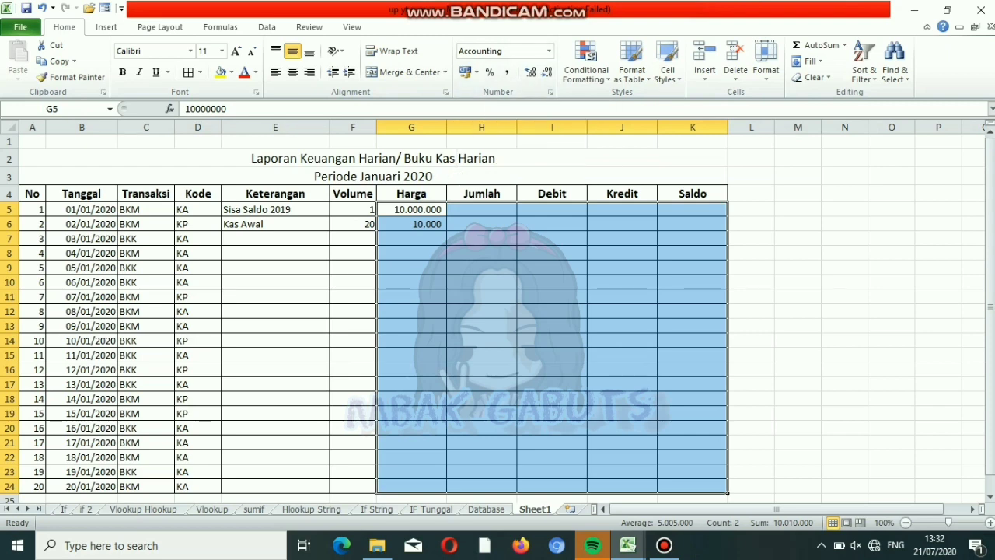
{"action": "left_click", "coordinate": [275, 238]}
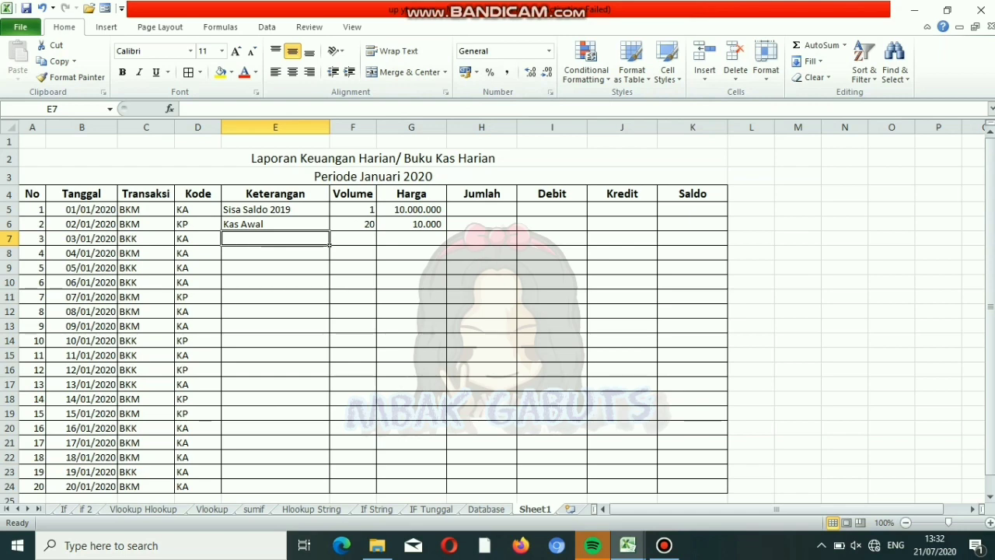
{"action": "type", "text": "Kas Awal"}
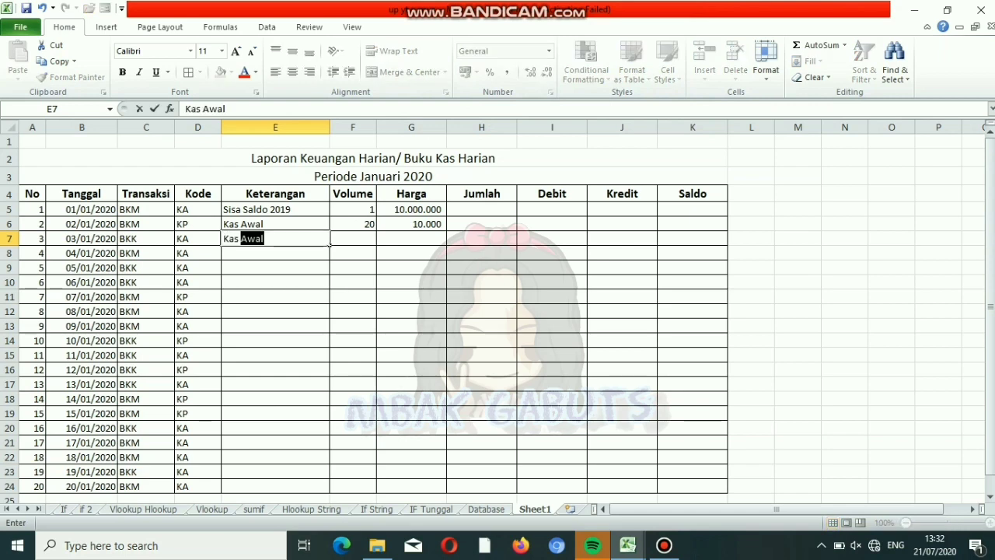
{"action": "key", "text": "Return"}
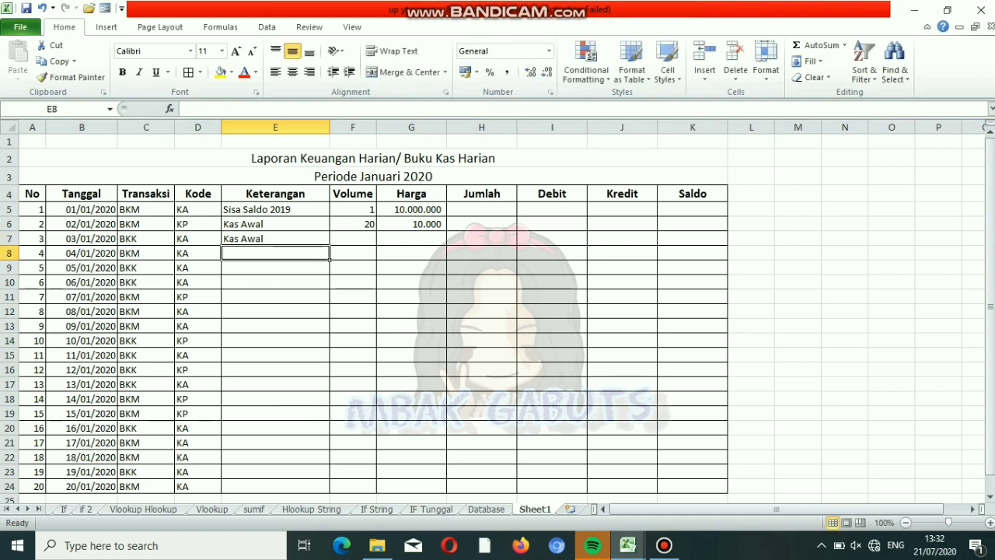
{"action": "type", "text": "P"}
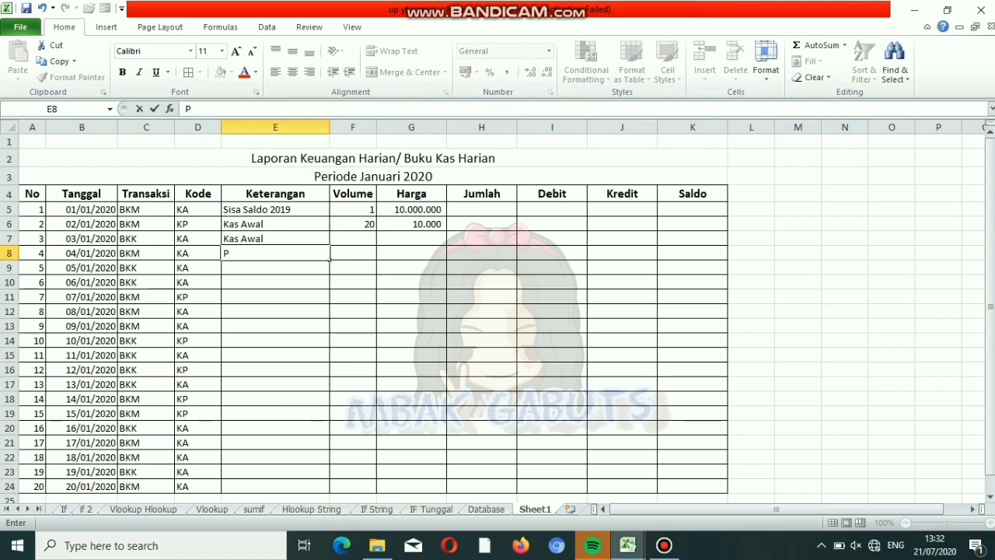
{"action": "key", "text": "Escape"}
{"action": "key", "text": "Up"}
{"action": "key", "text": "Delete"}
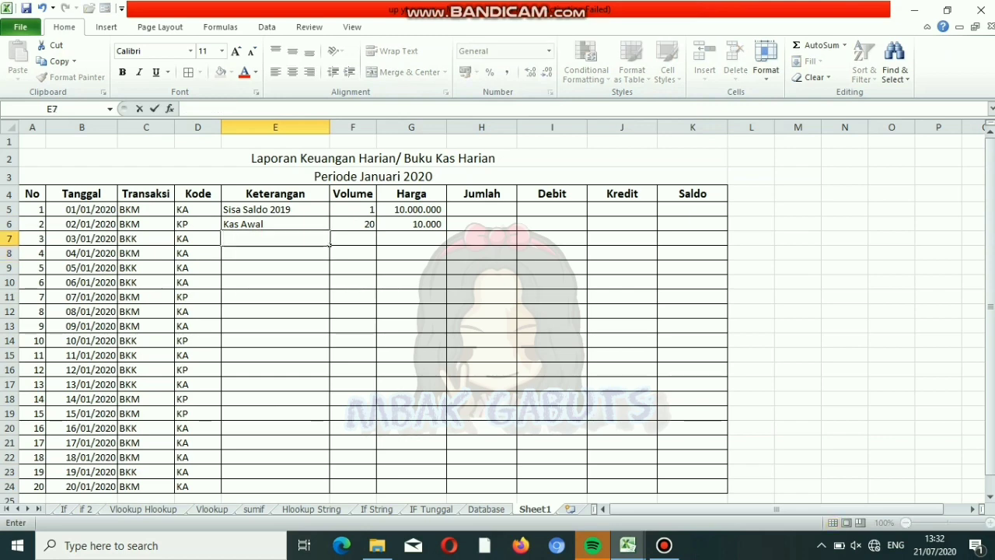
- Enter the Keterangan descriptions Pembayaran Tempat in E7 and Kas Awal in E8
{"action": "type", "text": "Pem"}
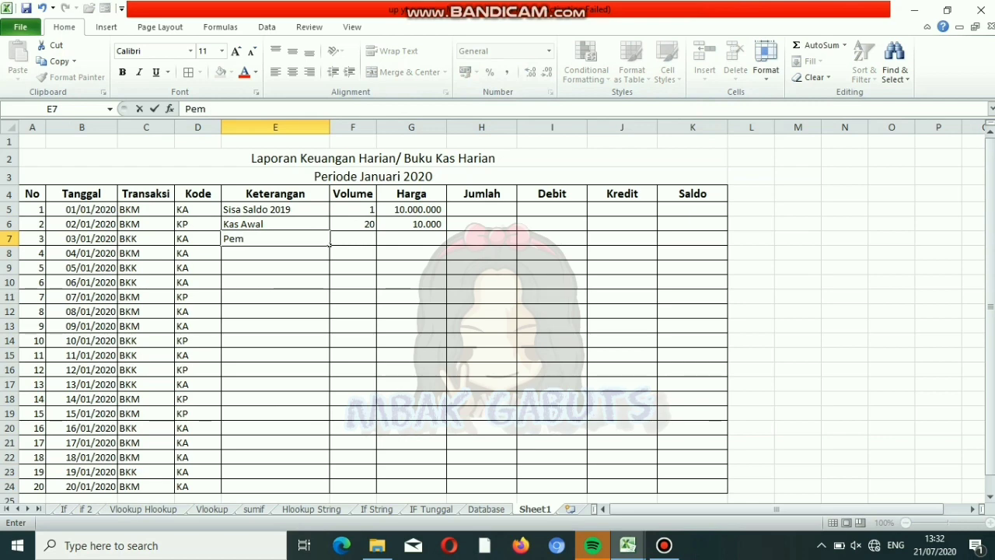
{"action": "type", "text": "bayaran"}
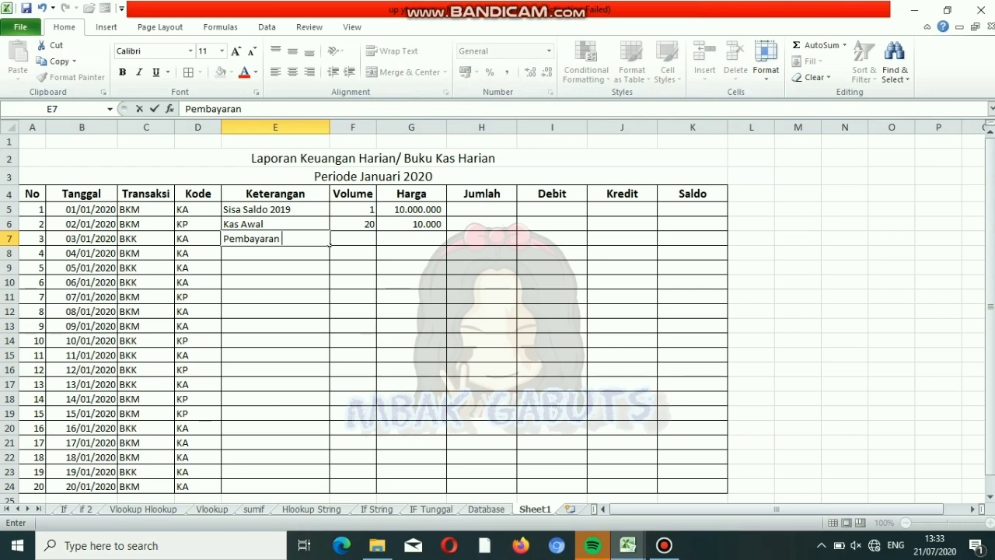
{"action": "type", "text": "Tempat"}
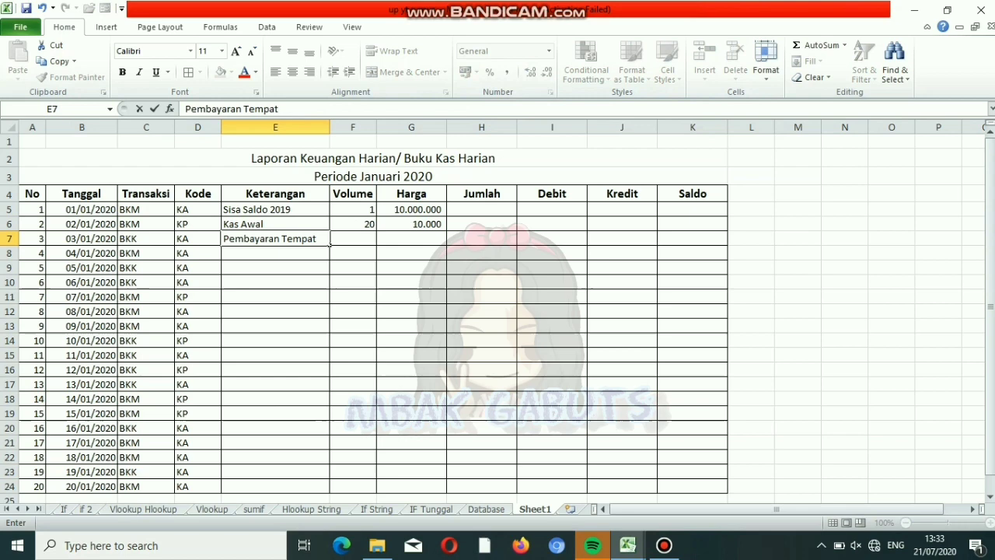
{"action": "key", "text": "Return"}
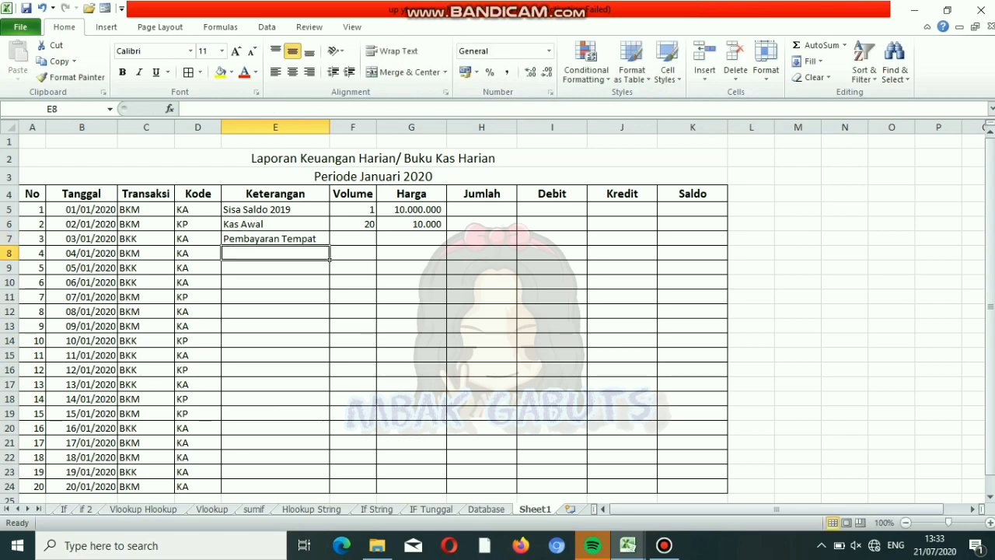
{"action": "type", "text": "Ka"}
{"action": "key", "text": "Right"}
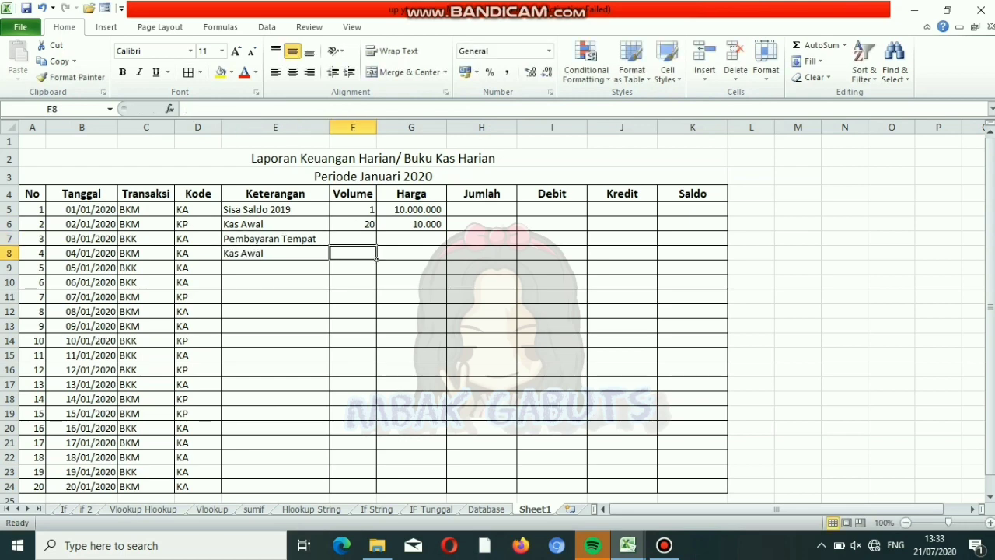
{"action": "key", "text": "Down"}
{"action": "key", "text": "Left"}
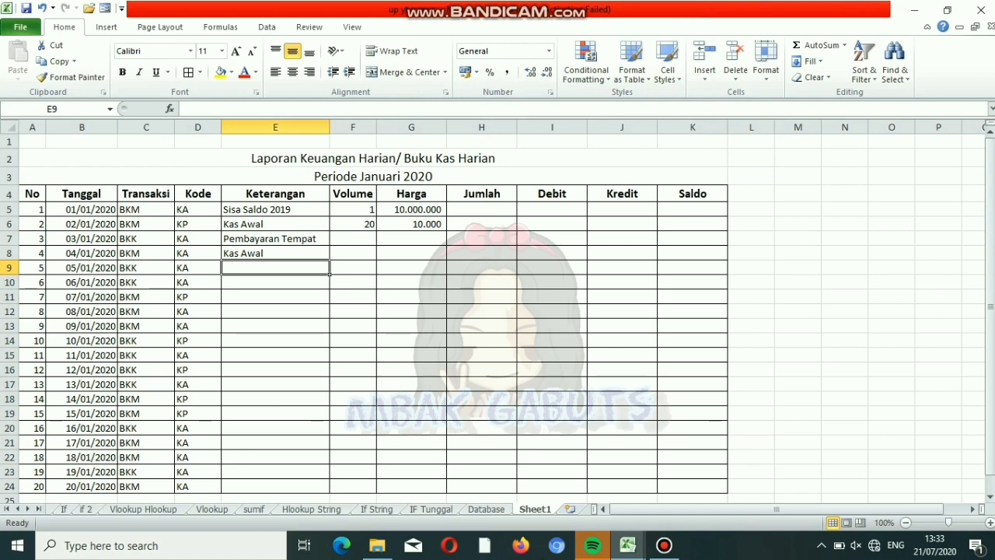
- Enter Pembelian Perlengkapan in E9 and widen the Keterangan column to fit the text
{"action": "type", "text": "Pen"}
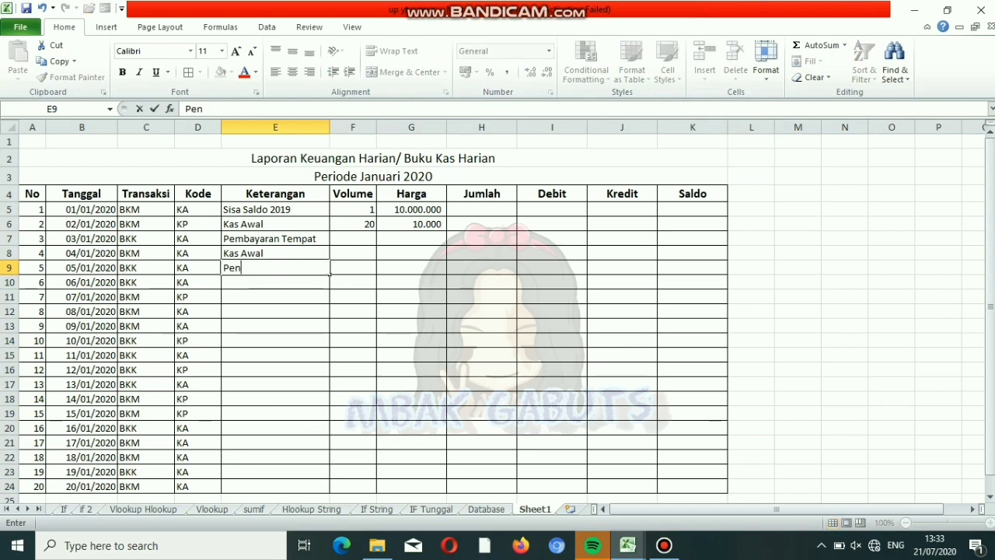
{"action": "key", "text": "BackSpace"}
{"action": "type", "text": "mbeliam"}
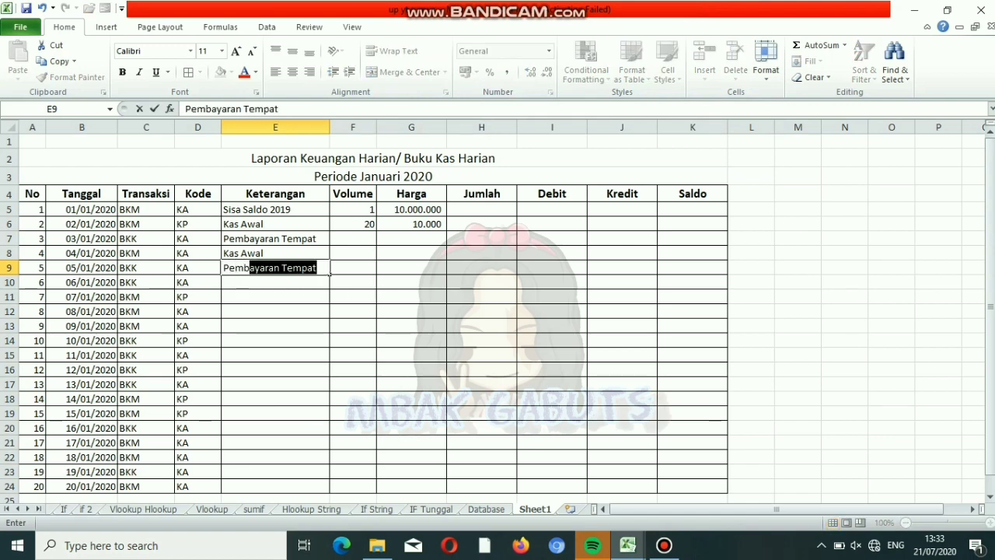
{"action": "key", "text": "BackSpace"}
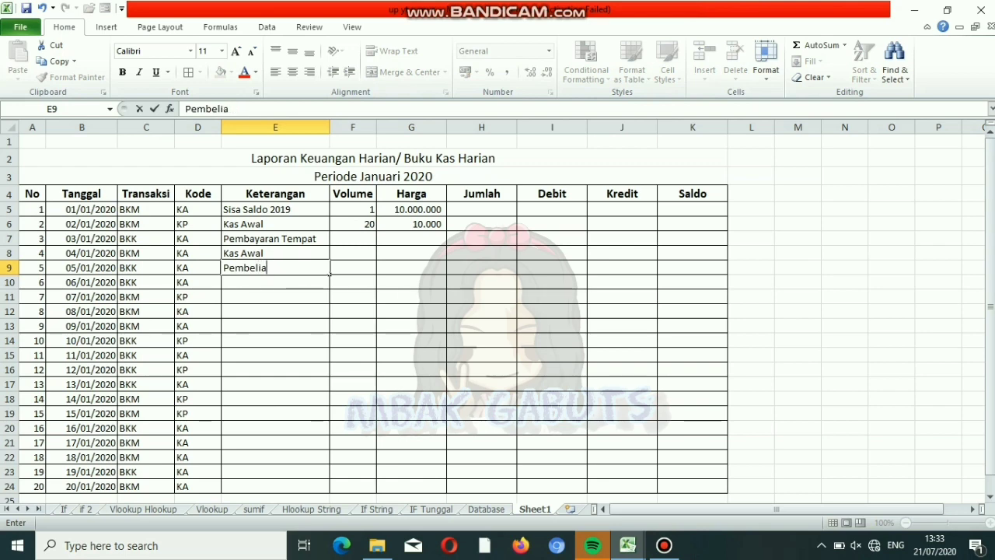
{"action": "type", "text": "n Perlengkapan"}
{"action": "key", "text": "Return"}
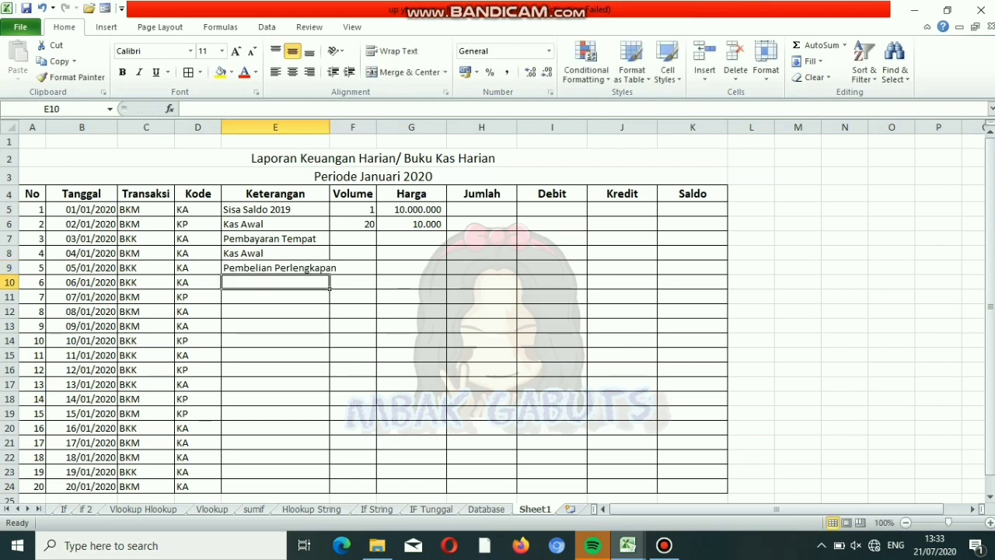
{"action": "left_click_drag", "start_coordinate": [330, 127], "coordinate": [346, 126]}
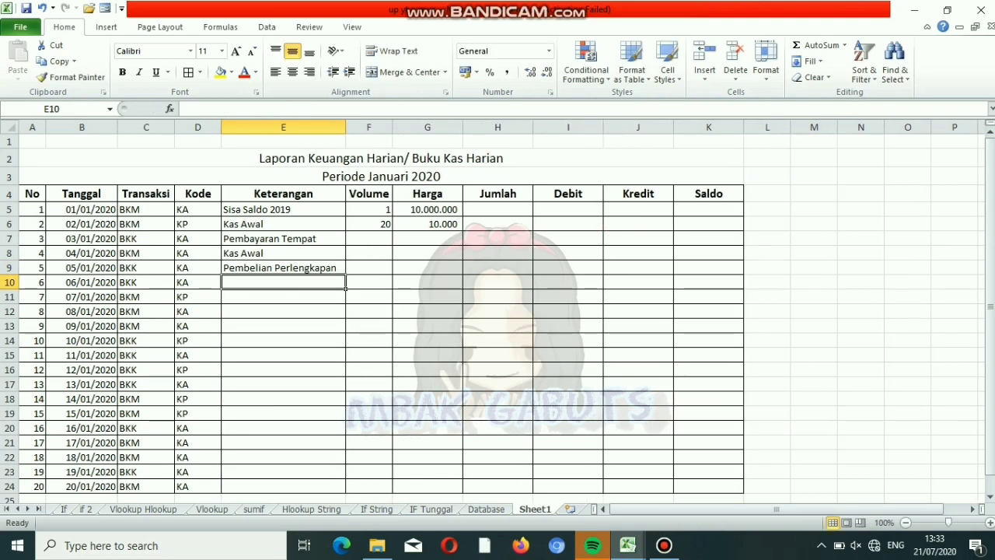
- Insert a new column between Keterangan and Volume and make it narrower than the Keterangan column
{"action": "left_click", "coordinate": [370, 126]}
{"action": "right_click", "coordinate": [364, 134]}
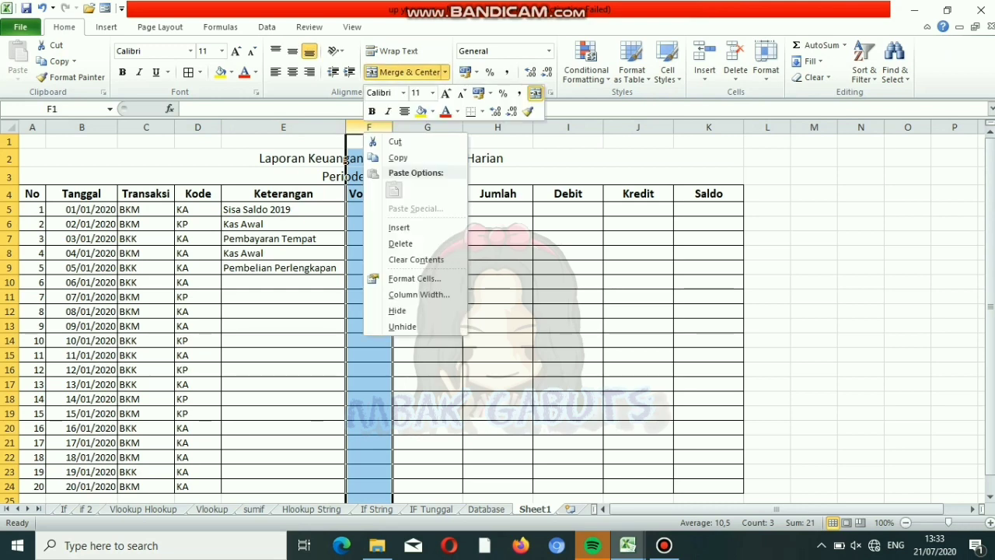
{"action": "left_click", "coordinate": [398, 227]}
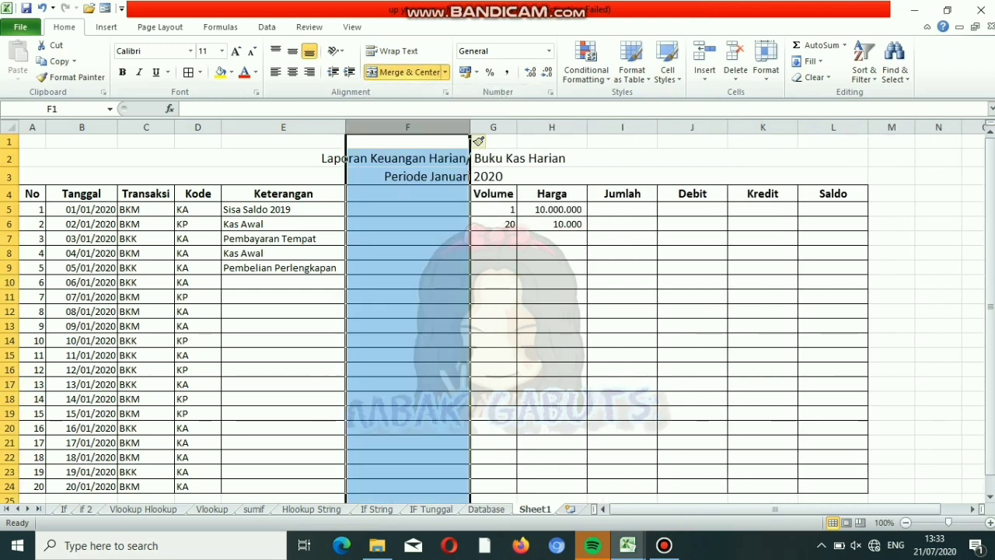
{"action": "left_click", "coordinate": [407, 193]}
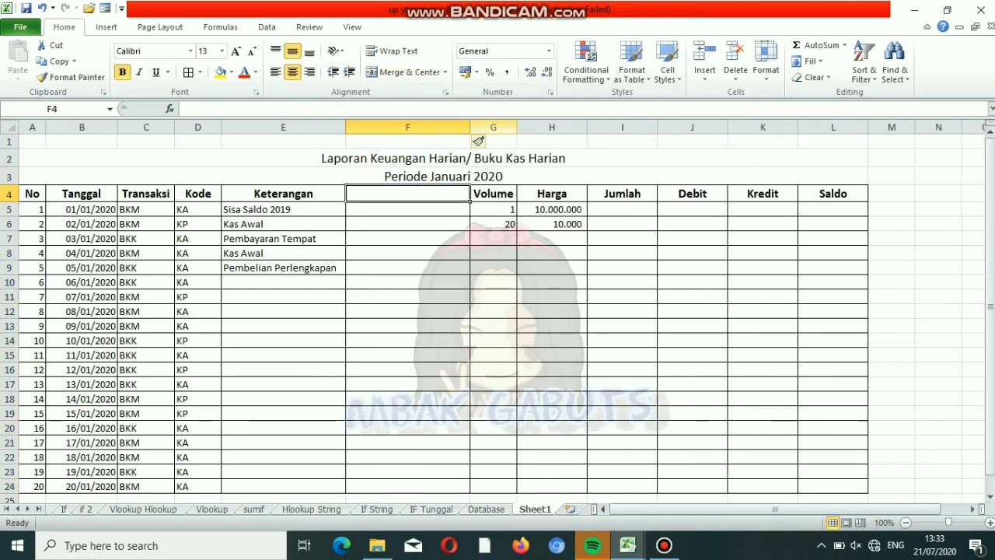
{"action": "left_click_drag", "start_coordinate": [470, 128], "coordinate": [434, 128]}
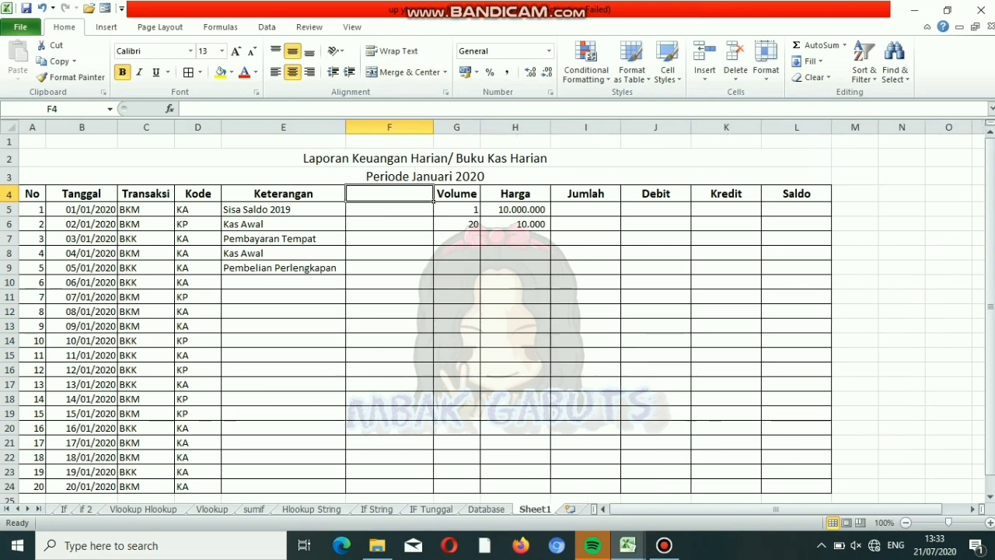
- Enter the heading Nama Barang in F4 and the item Pulpen in F9
{"action": "type", "text": "Nama"}
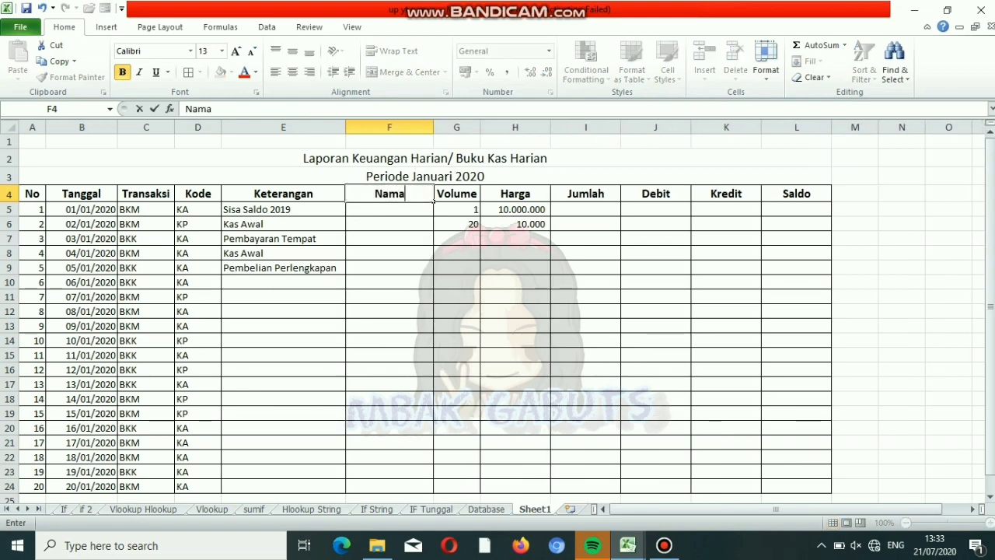
{"action": "type", "text": " Barang"}
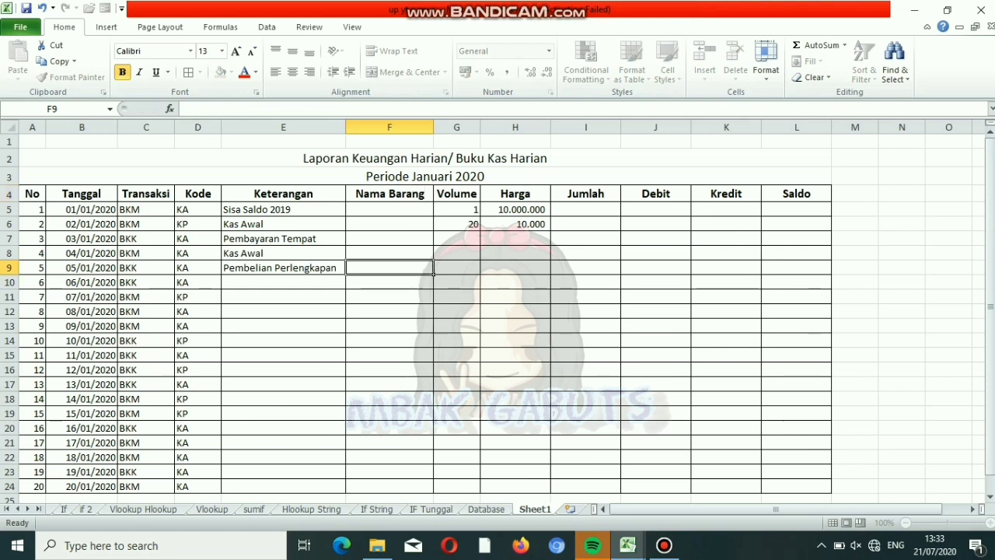
{"action": "left_click", "coordinate": [430, 268]}
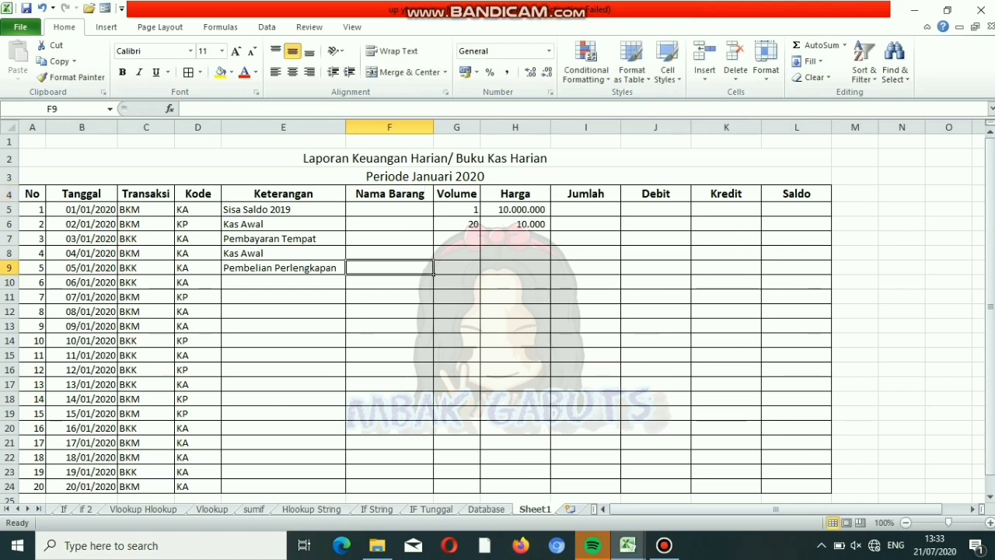
{"action": "type", "text": "Pulp"}
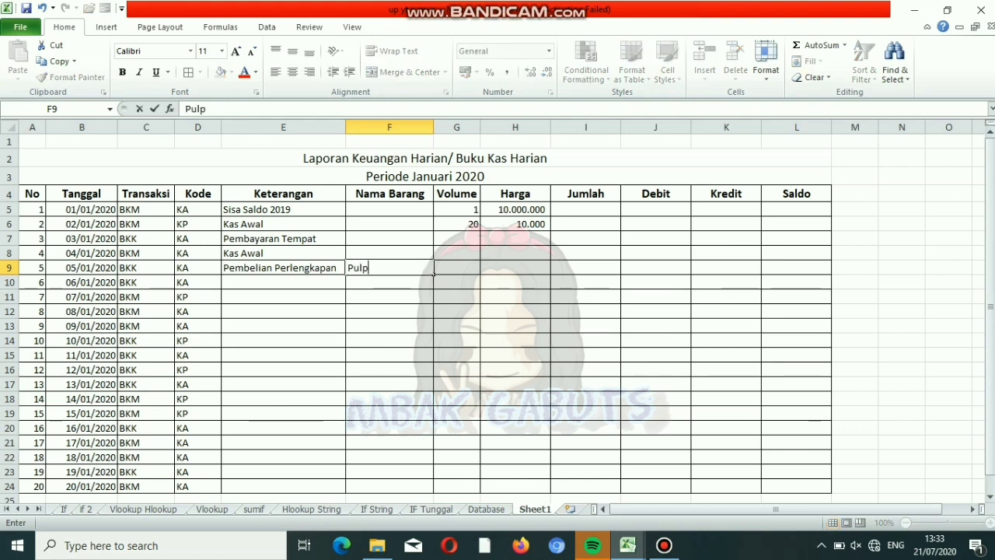
{"action": "type", "text": "en"}
{"action": "key", "text": "Return"}
- Enter Pembelian Perlengkapan as the Keterangan in E10 with HVS as its Nama Barang in F10
{"action": "key", "text": "Left"}
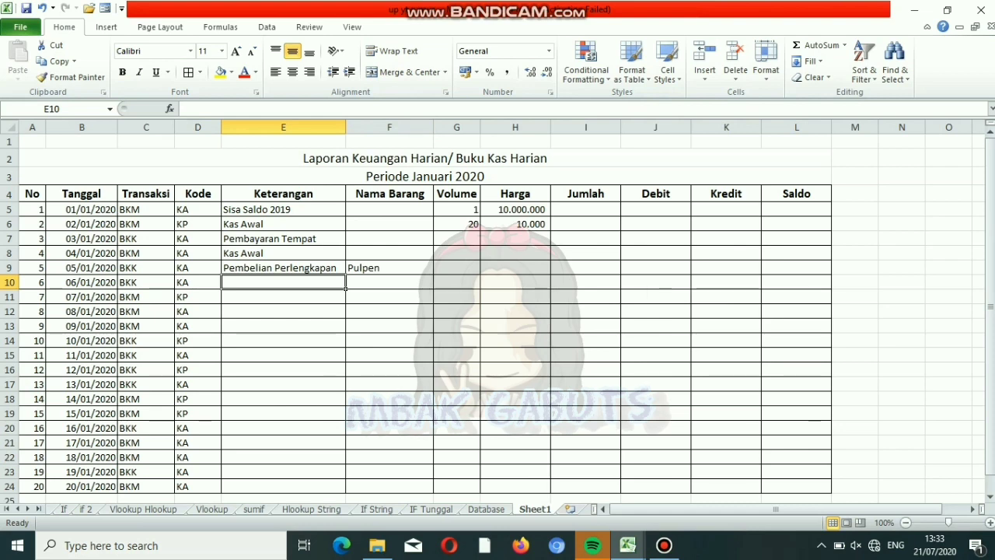
{"action": "type", "text": "Pembelian"}
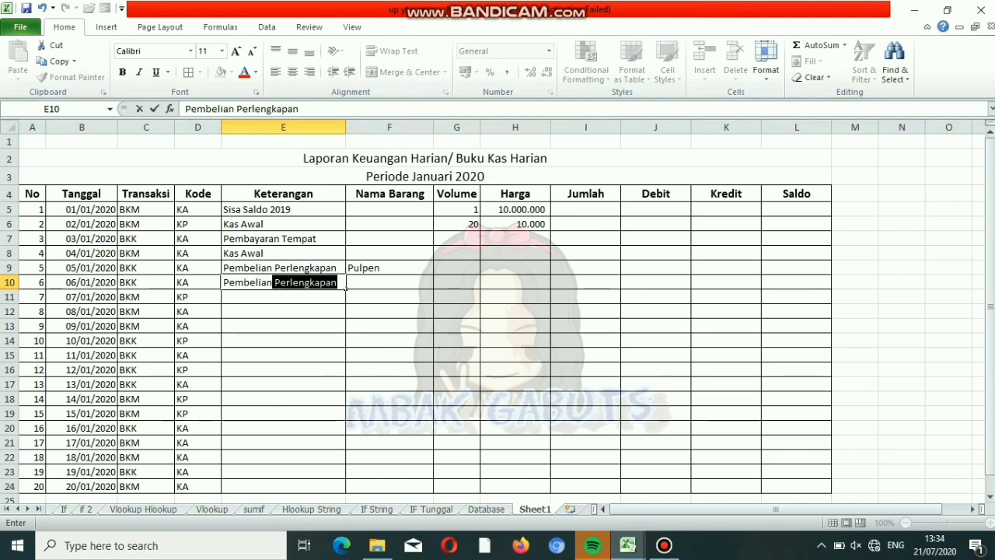
{"action": "key", "text": "Tab"}
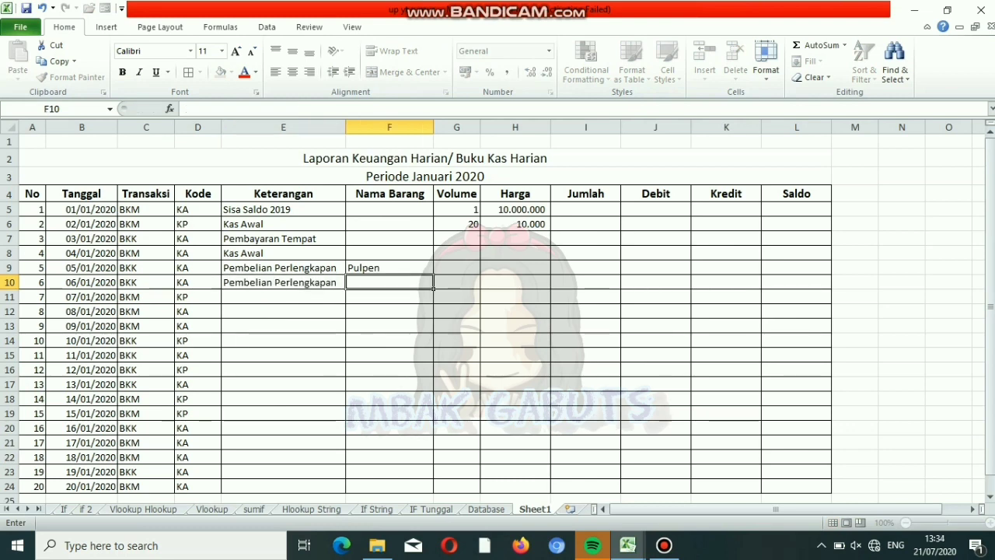
{"action": "type", "text": "HVS"}
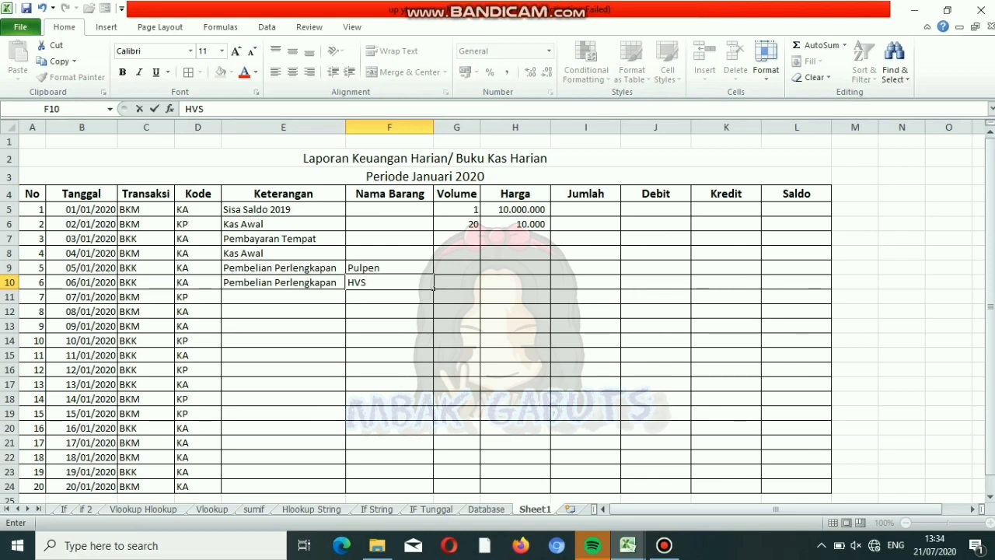
{"action": "key", "text": "Return"}
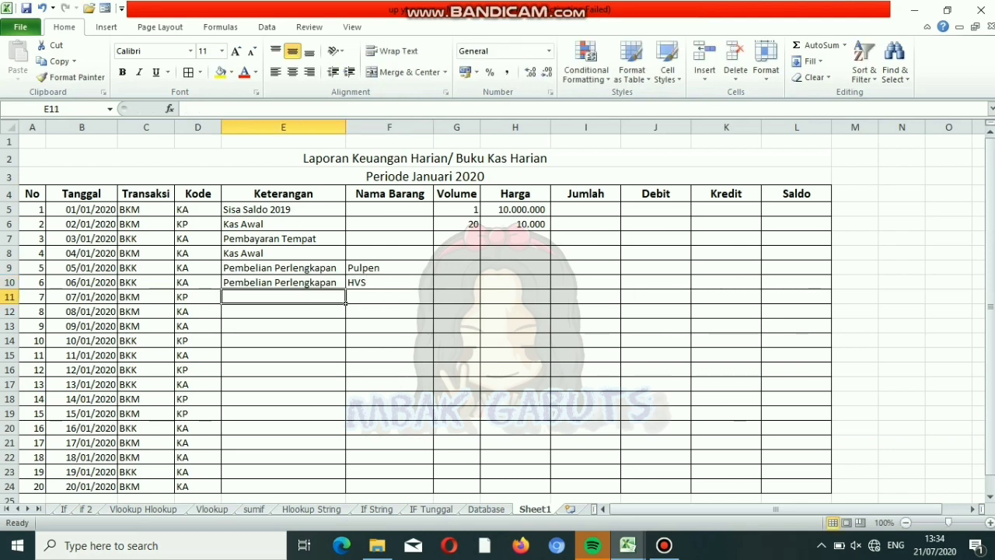
- Enter Penerimaan Kas as the Keterangan in E11 and copy it to E12
{"action": "type", "text": "P"}
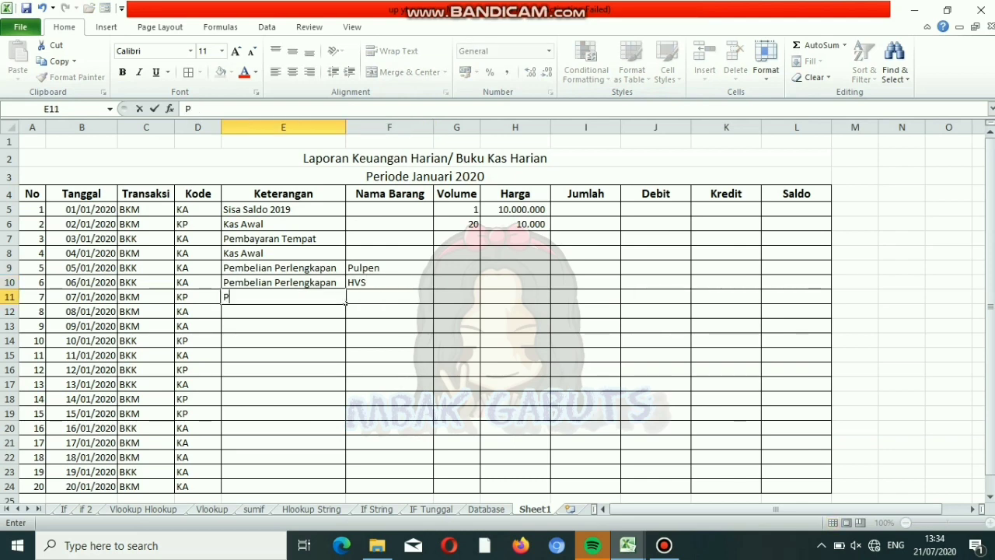
{"action": "type", "text": "enerimaan Kas"}
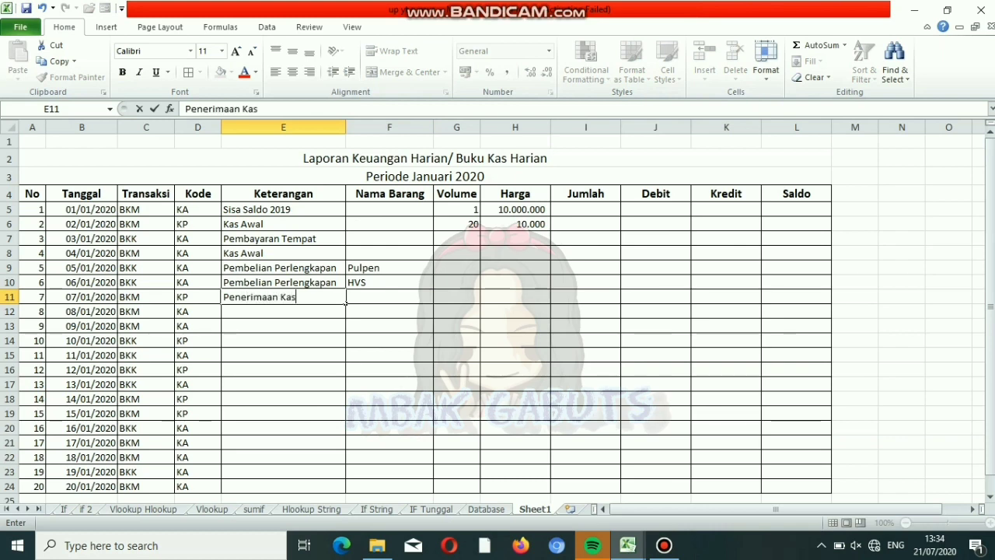
{"action": "key", "text": "Return"}
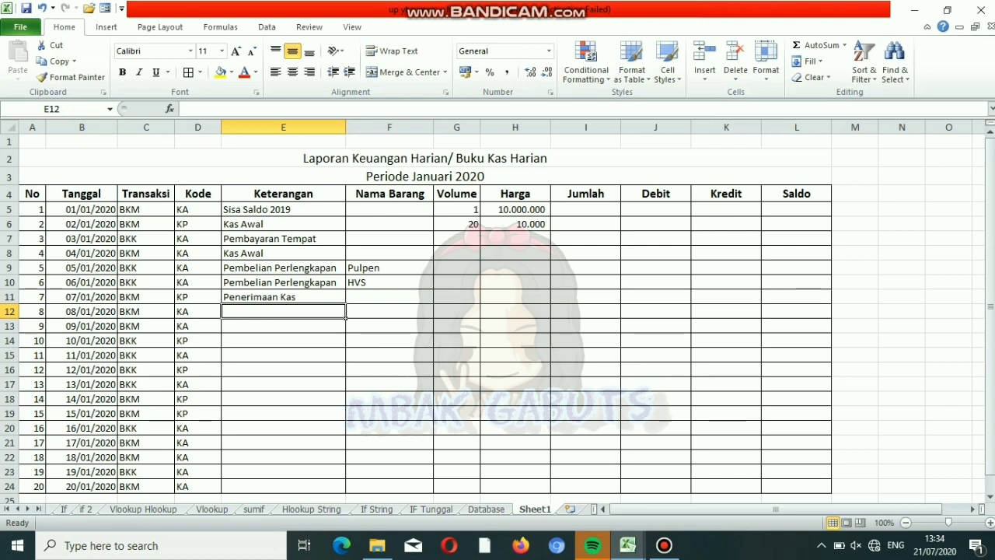
{"action": "left_click", "coordinate": [283, 297]}
{"action": "key", "text": "ctrl+c"}
{"action": "left_click", "coordinate": [283, 311]}
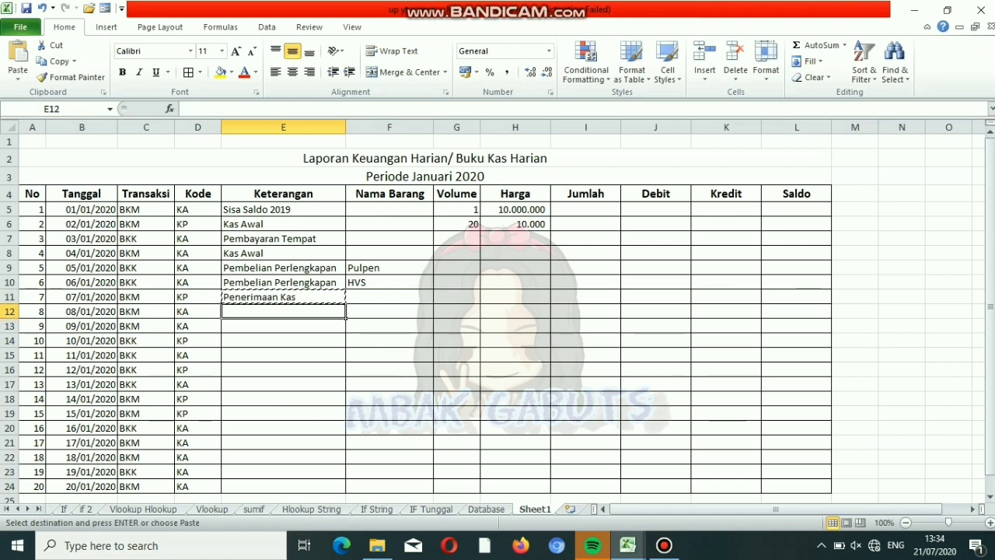
{"action": "key", "text": "ctrl+v"}
- Paste the copied Penerimaan Kas description into the BKM rows at E18 and E19
{"action": "key", "text": "Down"}
{"action": "key", "text": "Down"}
{"action": "key", "text": "Down"}
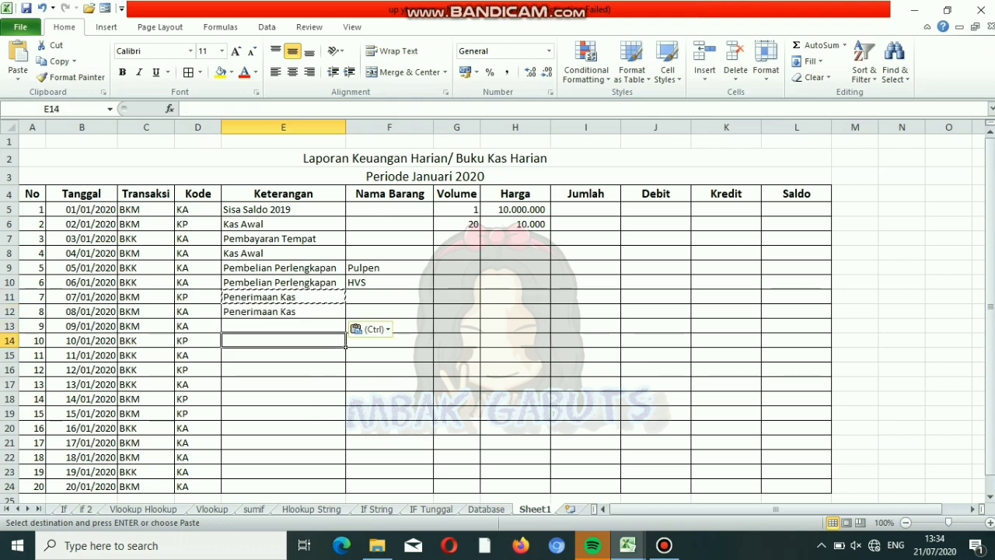
{"action": "key", "text": "Down"}
{"action": "key", "text": "Down"}
{"action": "key", "text": "Down"}
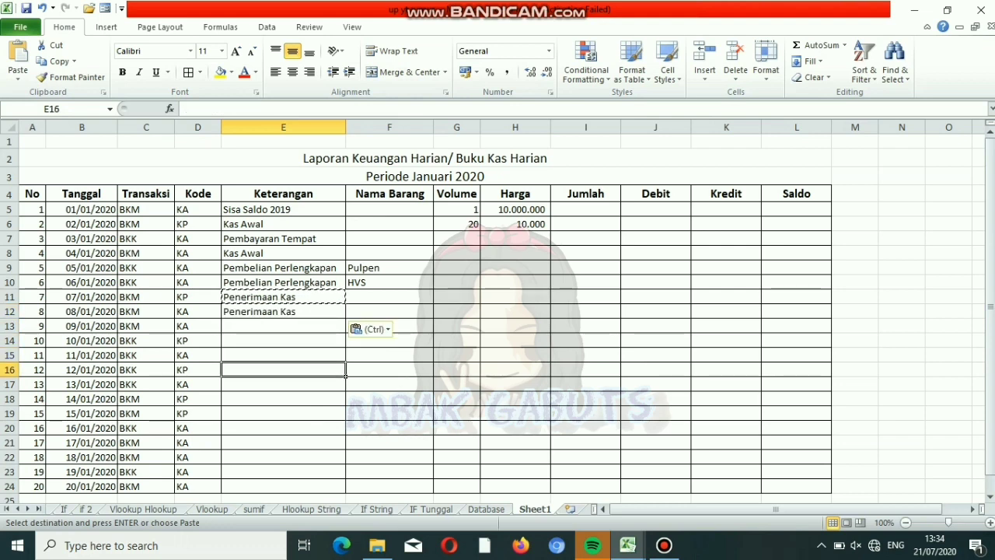
{"action": "key", "text": "ctrl+v"}
{"action": "key", "text": "ctrl"}
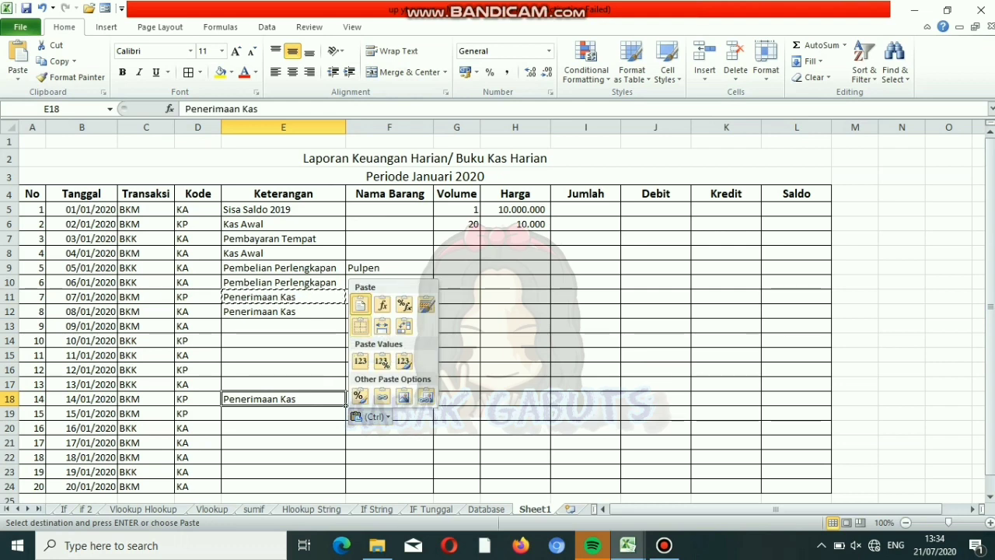
{"action": "key", "text": "Escape"}
{"action": "key", "text": "Down"}
{"action": "key", "text": "ctrl+v"}
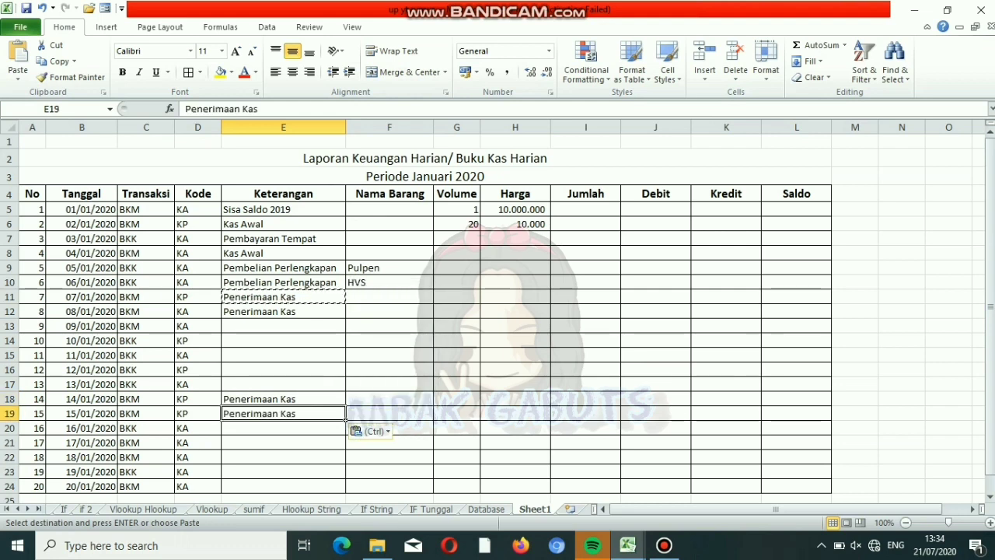
- Paste the copied Penerimaan Kas description into E13 for the 09/01/2020 entry
{"action": "key", "text": "Up"}
{"action": "key", "text": "Down"}
{"action": "key", "text": "Down"}
{"action": "key", "text": "Up"}
{"action": "key", "text": "Up"}
{"action": "key", "text": "Up"}
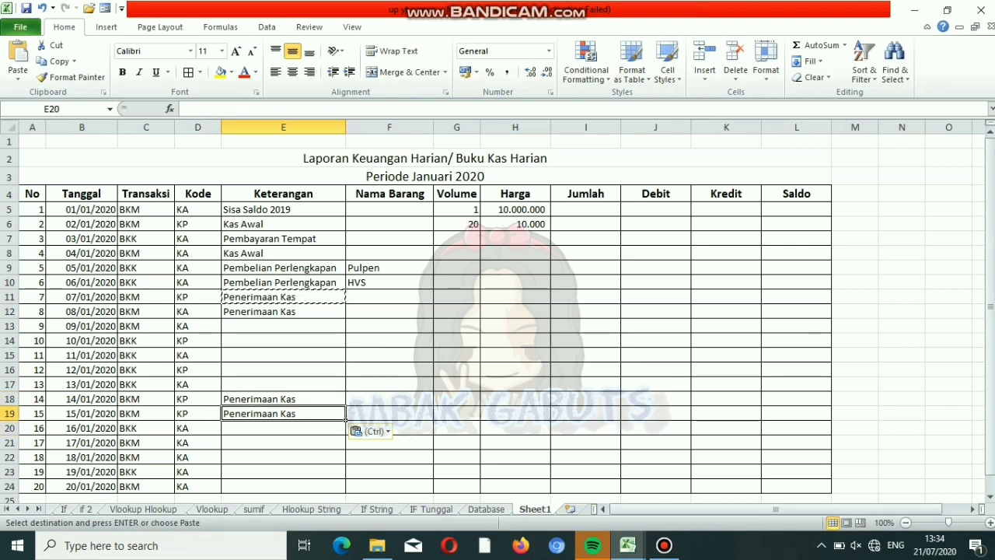
{"action": "key", "text": "Up"}
{"action": "key", "text": "Up"}
{"action": "key", "text": "Up"}
{"action": "key", "text": "Up"}
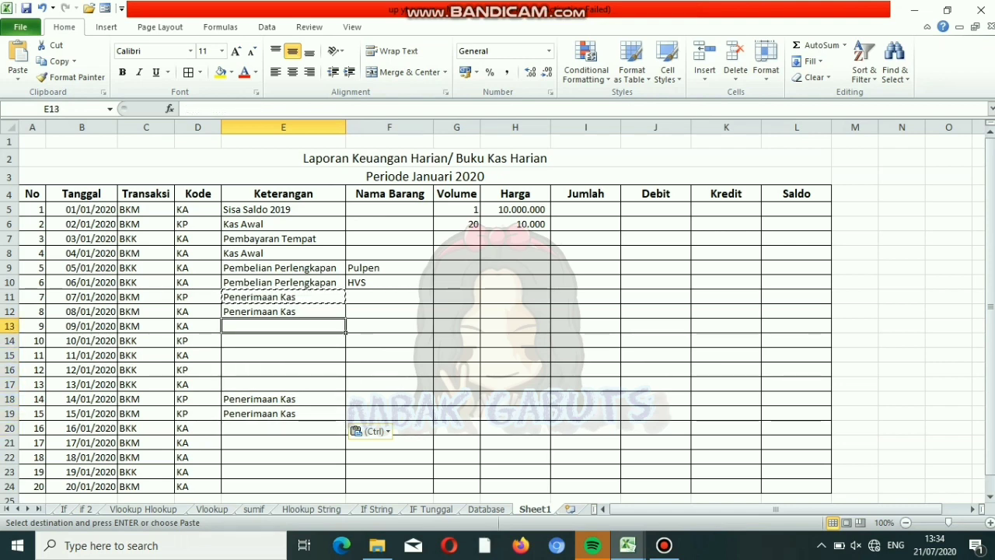
{"action": "key", "text": "ctrl+v"}
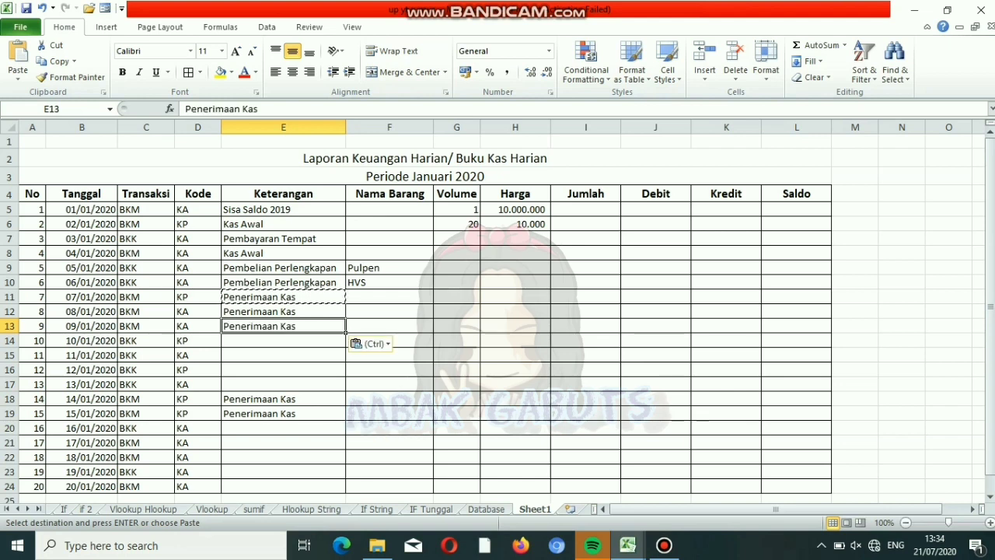
- Paste the copied Penerimaan Kas description into the remaining BKM rows at E21, E22 and E24
{"action": "key", "text": "Down"}
{"action": "key", "text": "Down"}
{"action": "key", "text": "Down"}
{"action": "key", "text": "Down"}
{"action": "key", "text": "Down"}
{"action": "key", "text": "Down"}
{"action": "key", "text": "Down"}
{"action": "key", "text": "Down"}
{"action": "key", "text": "Down"}
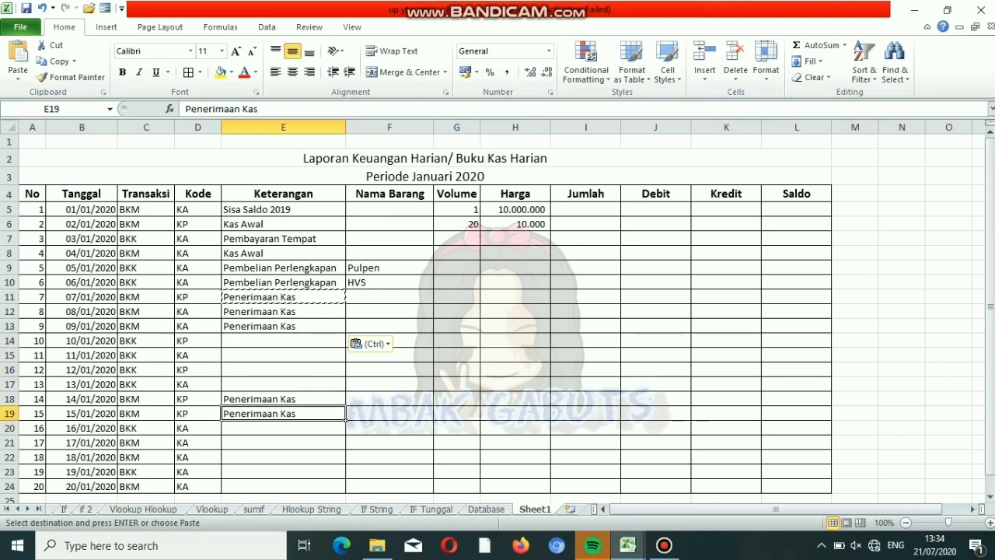
{"action": "key", "text": "Up"}
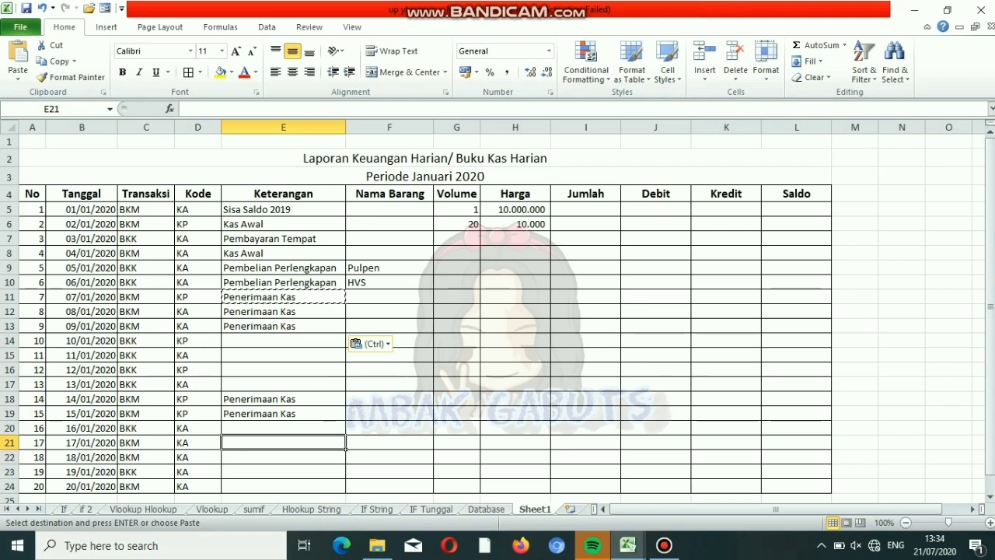
{"action": "key", "text": "ctrl+v"}
{"action": "key", "text": "Down"}
{"action": "key", "text": "ctrl+v"}
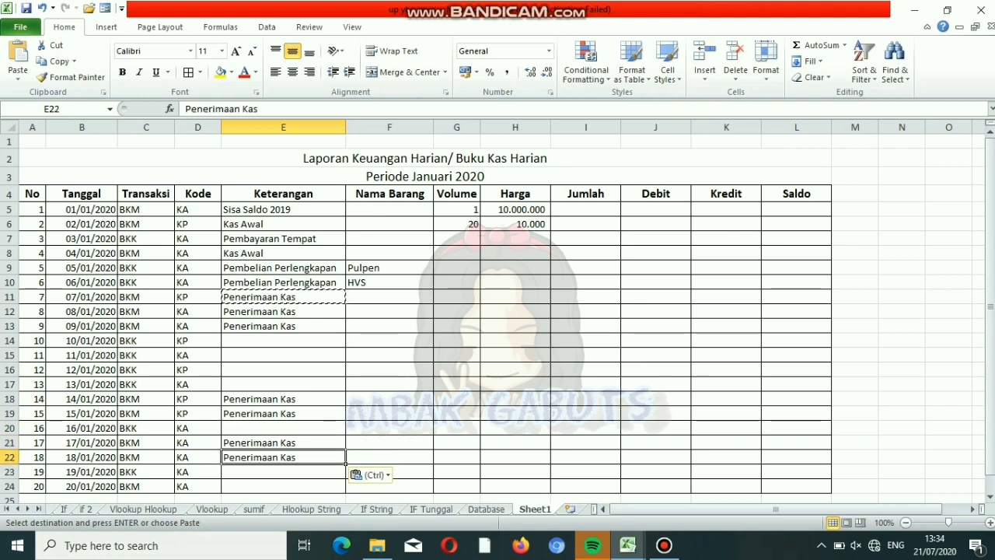
{"action": "key", "text": "Down"}
{"action": "key", "text": "Down"}
{"action": "key", "text": "ctrl+v"}
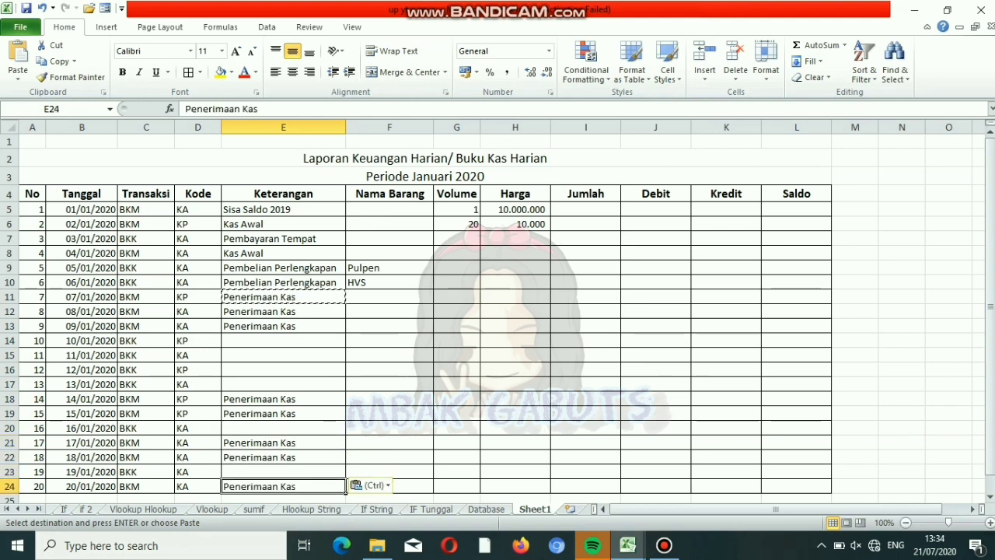
- Enter Foto Studio as the Keterangan in E14 for the 10/01/2020 entry
{"action": "key", "text": "Up"}
{"action": "key", "text": "Up"}
{"action": "key", "text": "Up"}
{"action": "key", "text": "Up"}
{"action": "key", "text": "Up"}
{"action": "key", "text": "Up"}
{"action": "key", "text": "Up"}
{"action": "key", "text": "Up"}
{"action": "key", "text": "Up"}
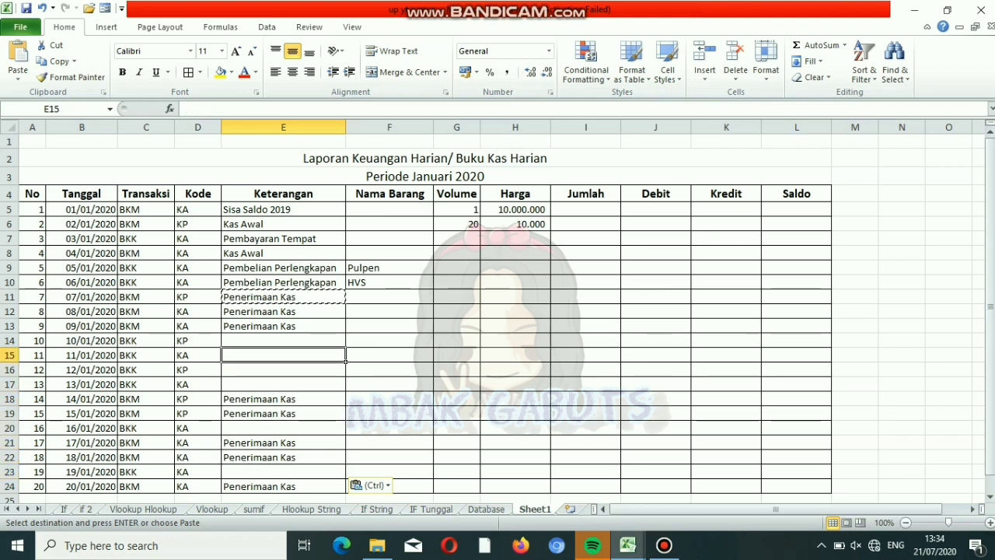
{"action": "key", "text": "Up"}
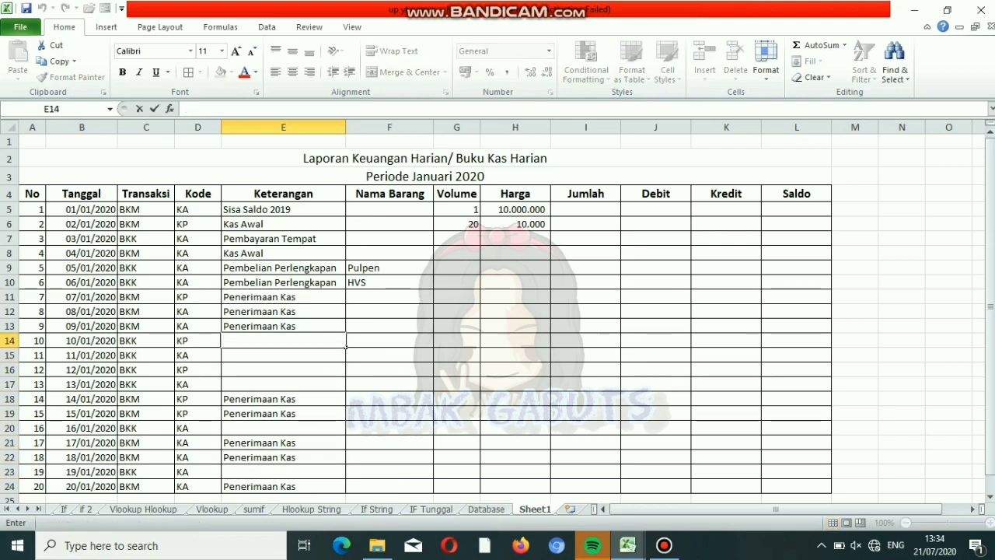
{"action": "type", "text": "Pe"}
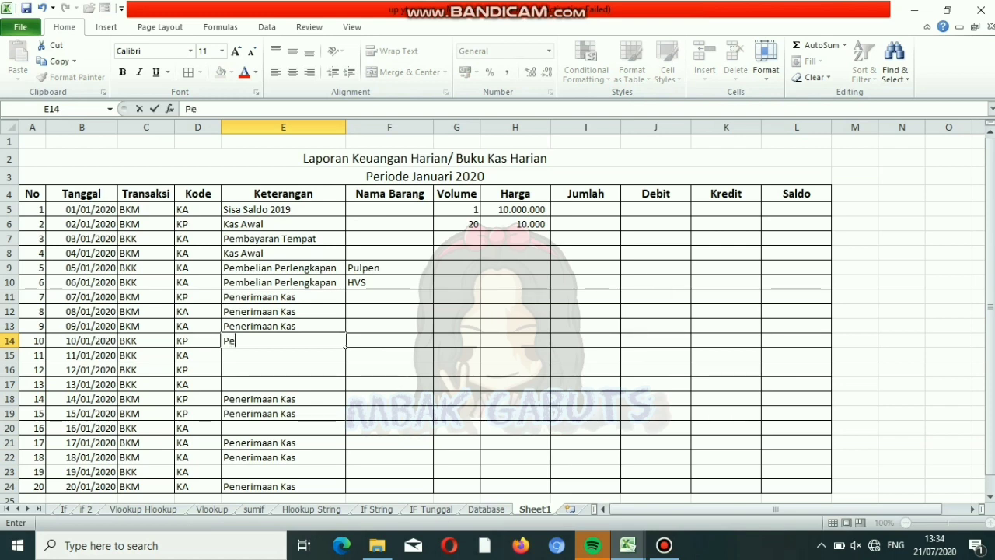
{"action": "key", "text": "BackSpace"}
{"action": "key", "text": "BackSpace"}
{"action": "type", "text": "Foto Studi"}
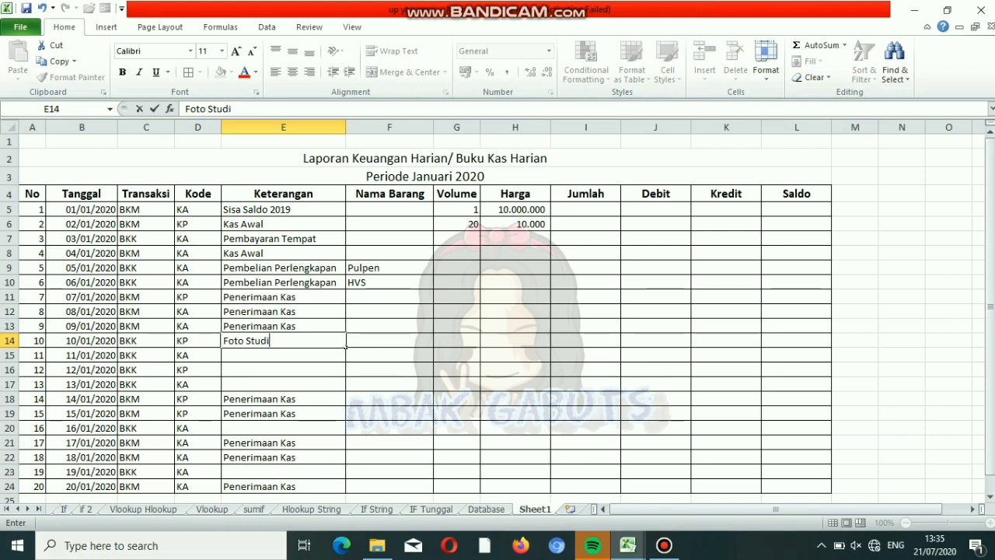
{"action": "type", "text": "o"}
{"action": "key", "text": "Return"}
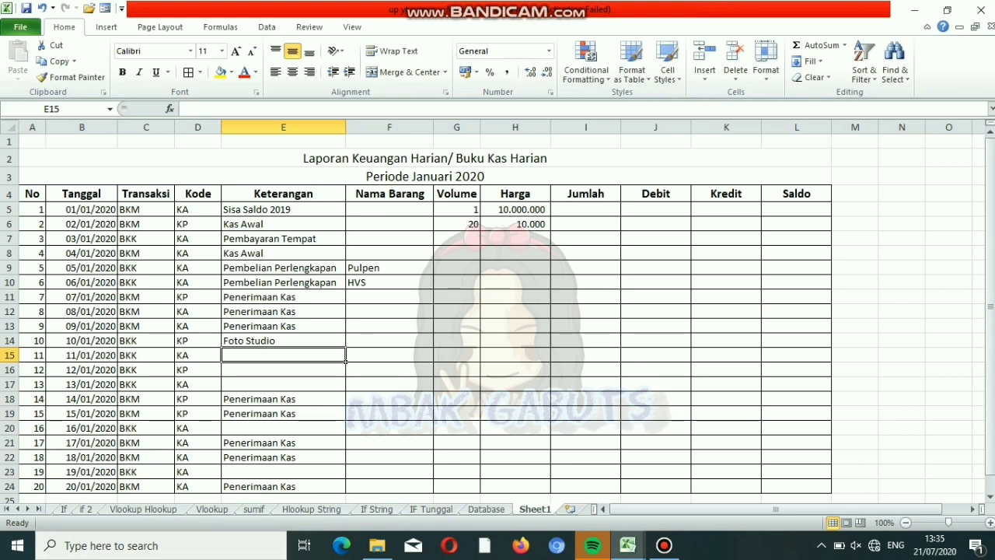
- Enter Pembelian Peralatan as the Keterangan in E15 and select its Nama Barang cell F15
{"action": "type", "text": "P"}
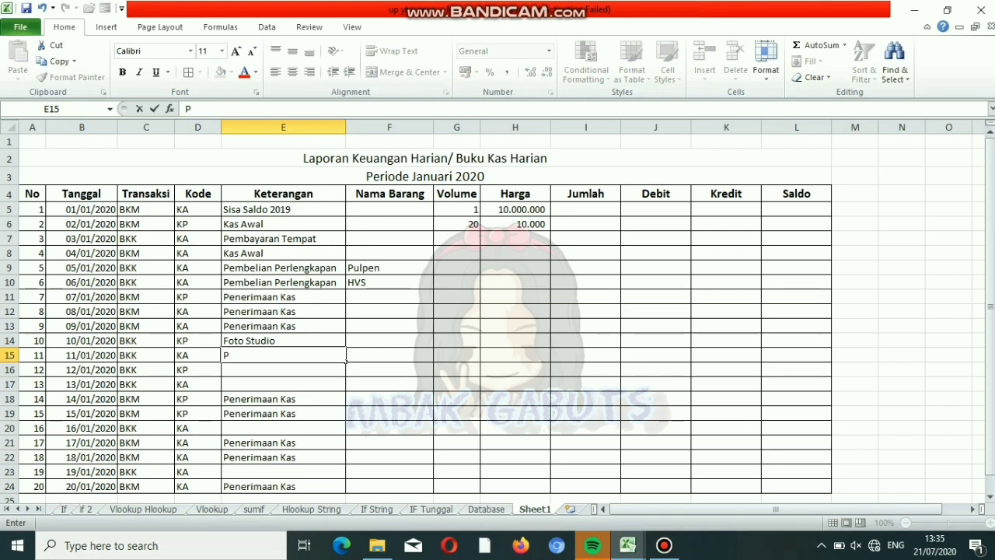
{"action": "type", "text": "embeli"}
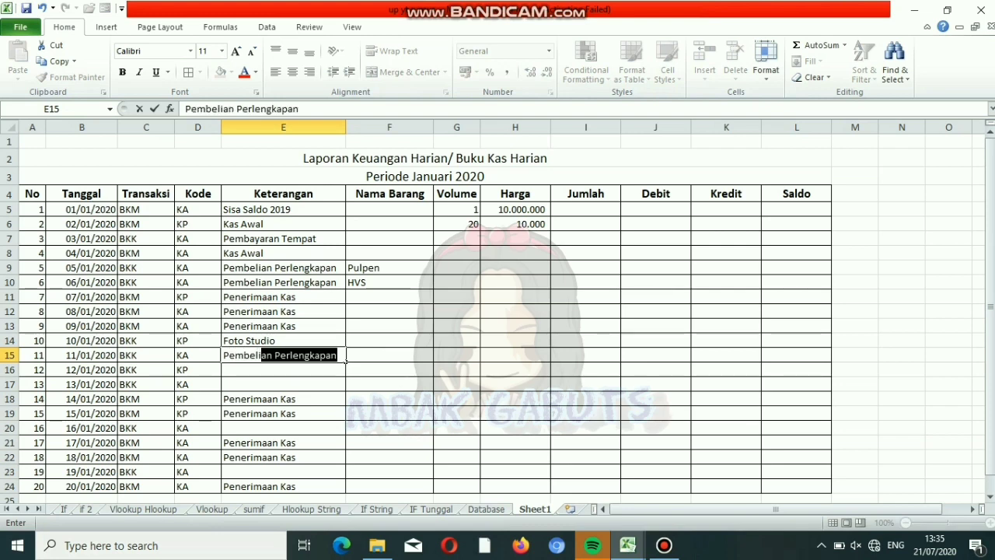
{"action": "type", "text": "an Pera"}
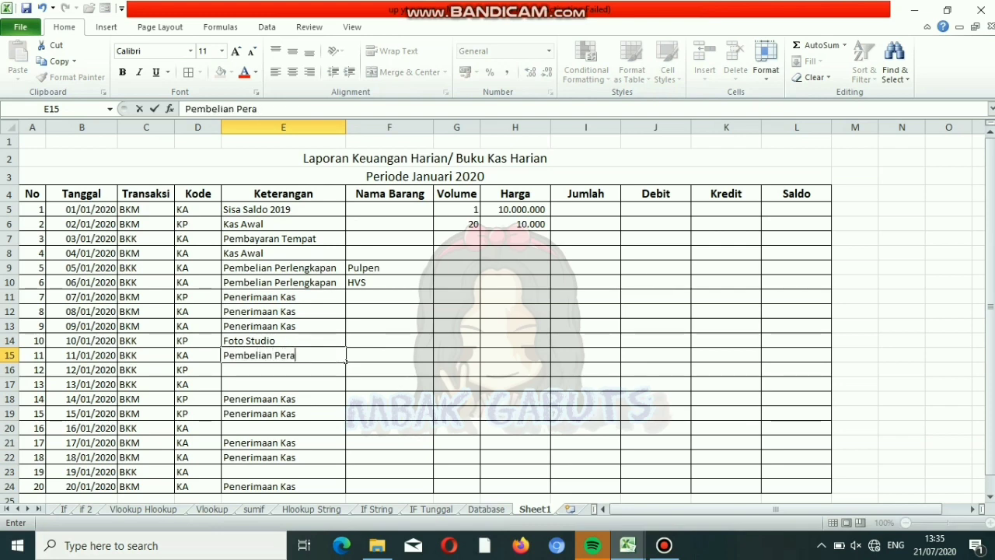
{"action": "type", "text": "latan"}
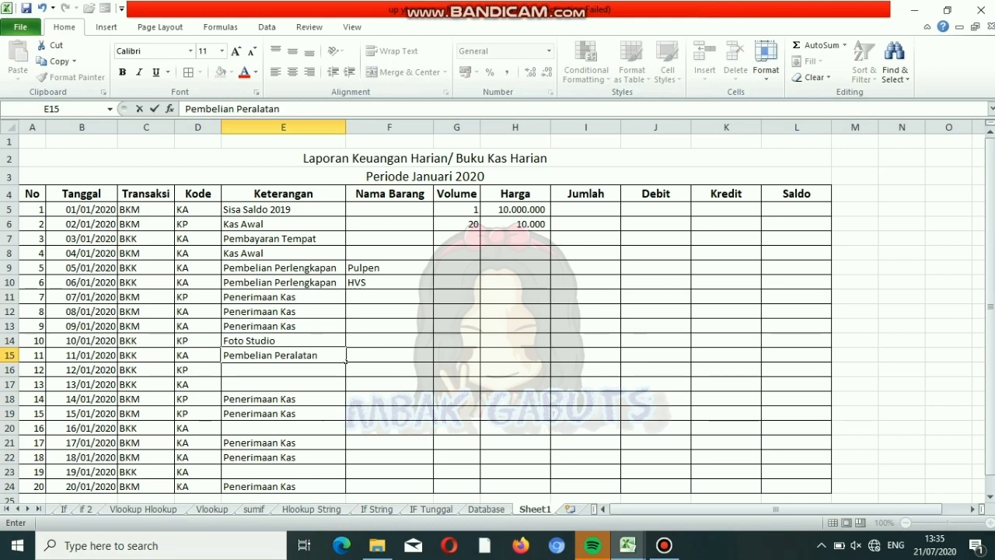
{"action": "key", "text": "Return"}
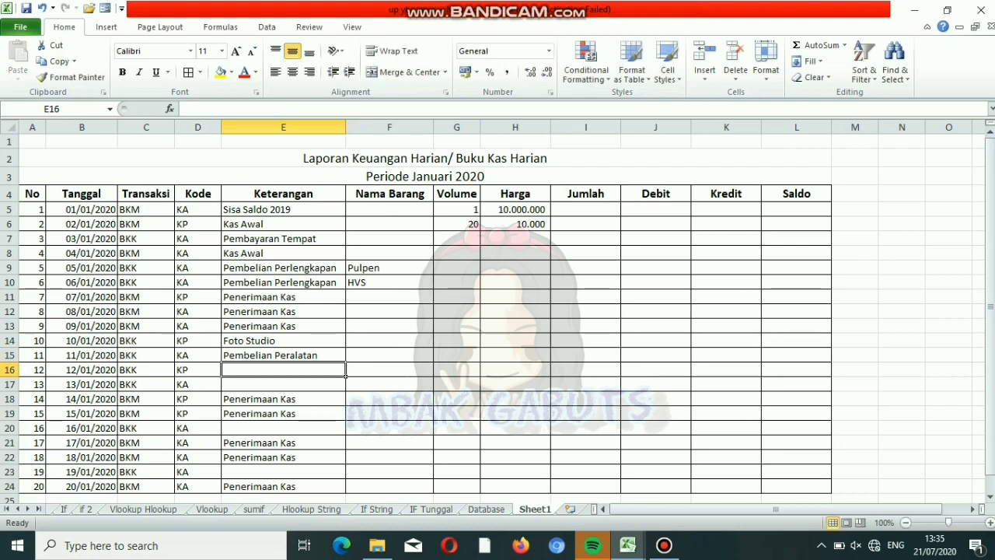
{"action": "left_click", "coordinate": [389, 354]}
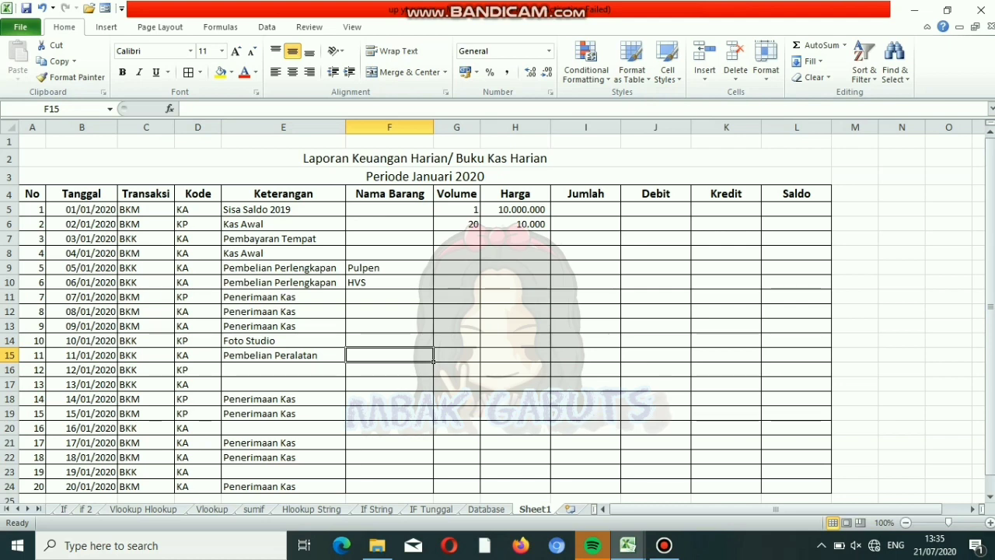
- Enter Alat as the Nama Barang in F15 for the 11/01/2020 entry
{"action": "type", "text": "Alat"}
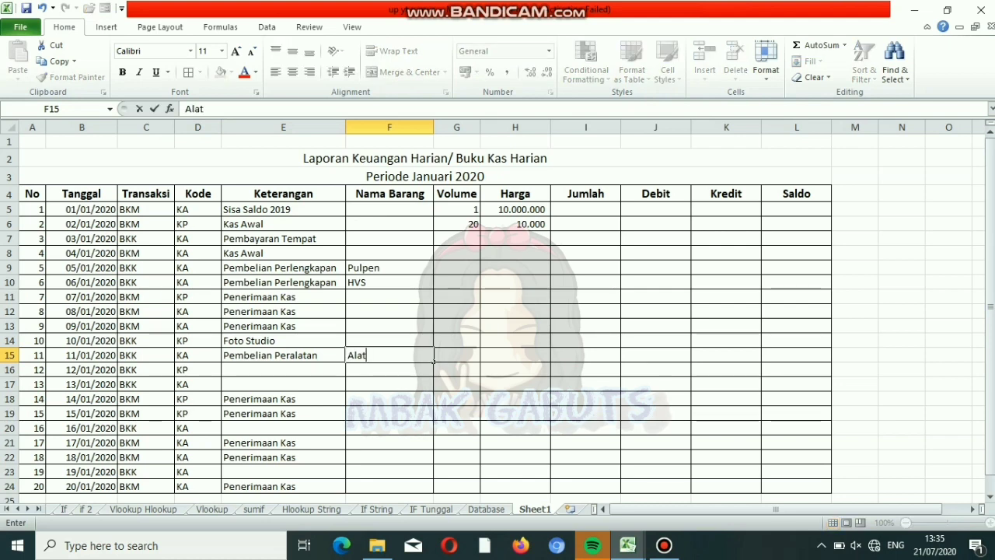
{"action": "key", "text": "Return"}
- Fill the 12/01/2020 row with Pembelian Peralatan as the Keterangan in E16 and Bingkai as the Nama Barang in F16
{"action": "key", "text": "Left"}
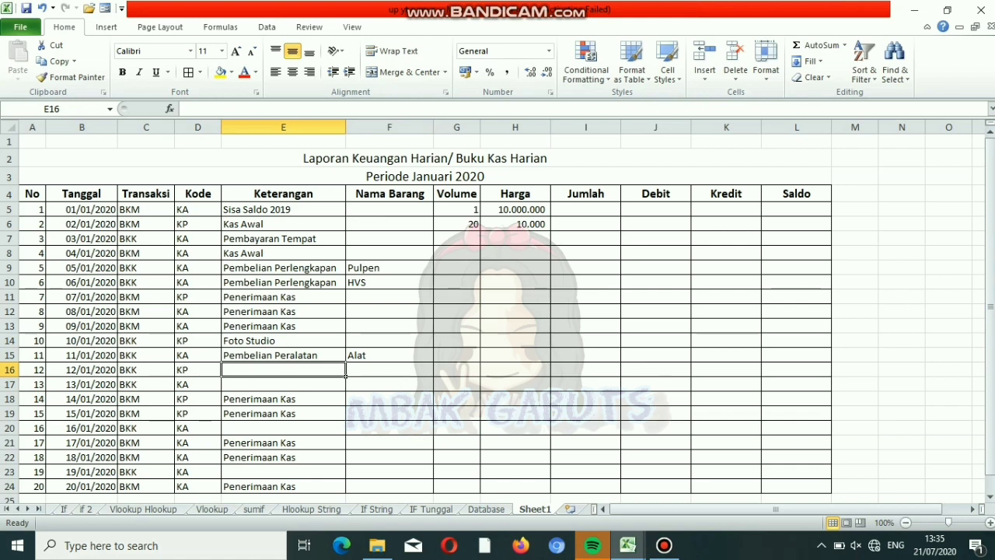
{"action": "type", "text": "Pe"}
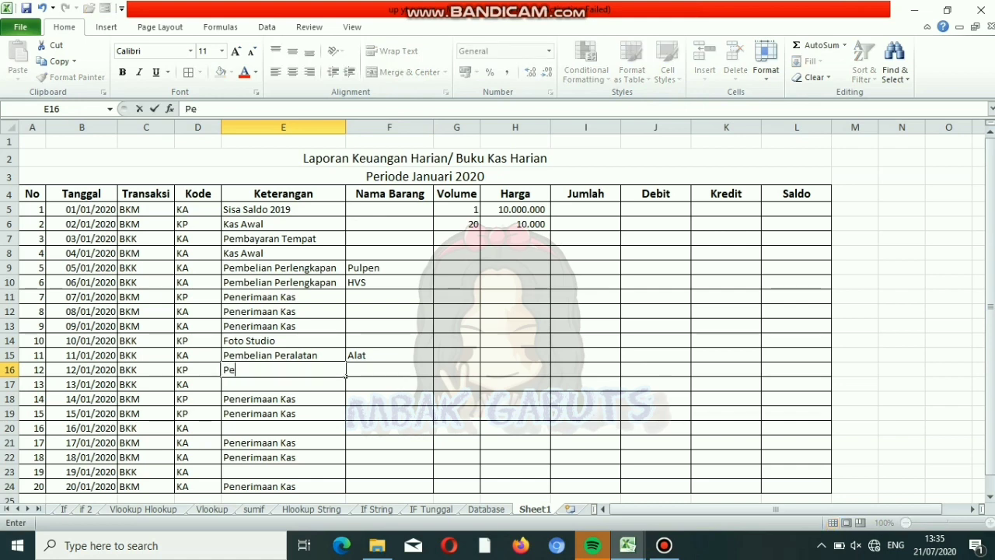
{"action": "type", "text": "mbelian"}
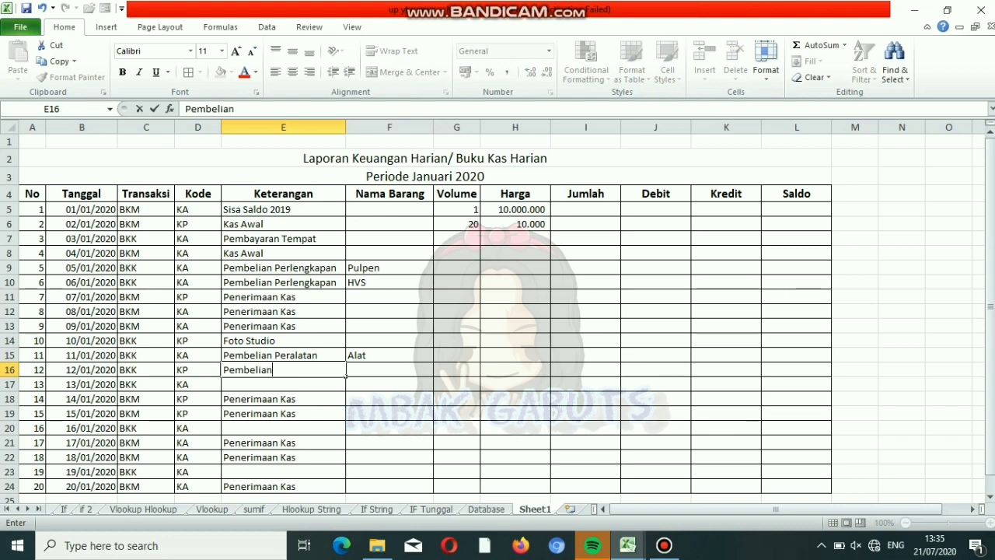
{"action": "type", "text": " Peralat"}
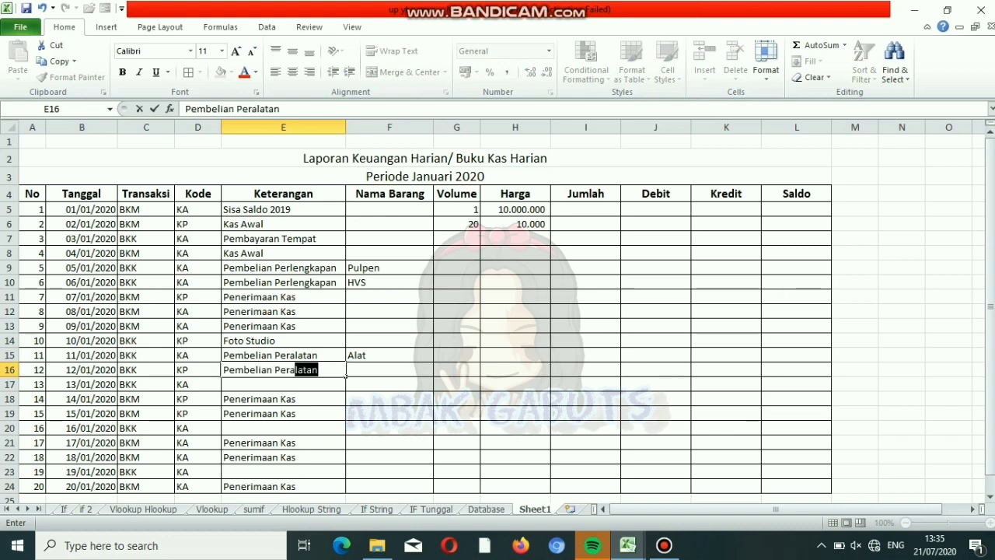
{"action": "type", "text": "an"}
{"action": "key", "text": "Tab"}
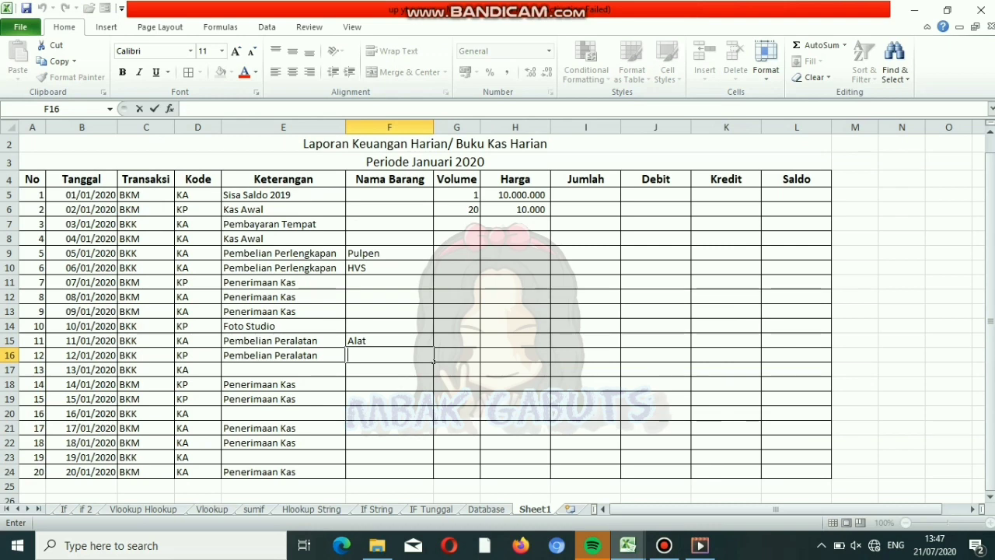
{"action": "key", "text": "F2"}
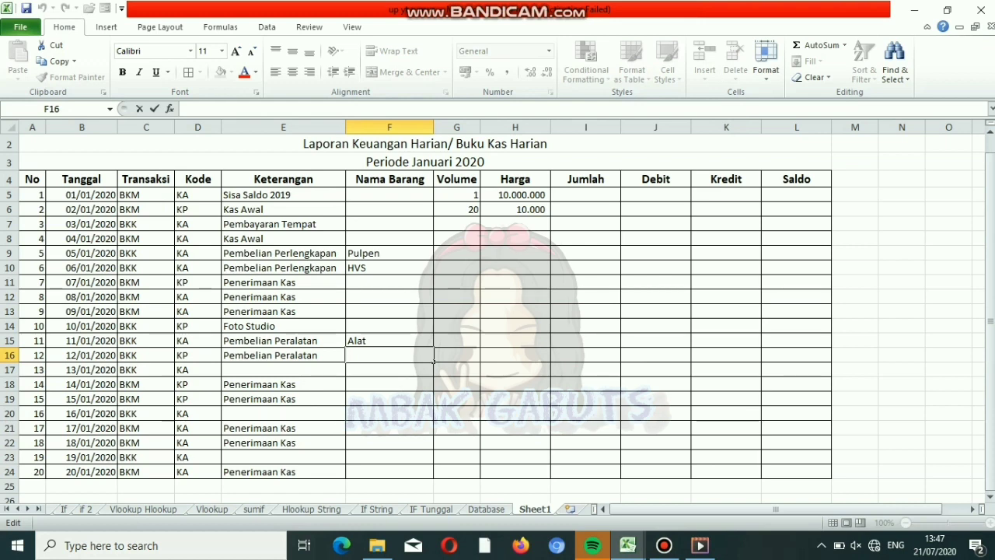
{"action": "type", "text": "Bingkai"}
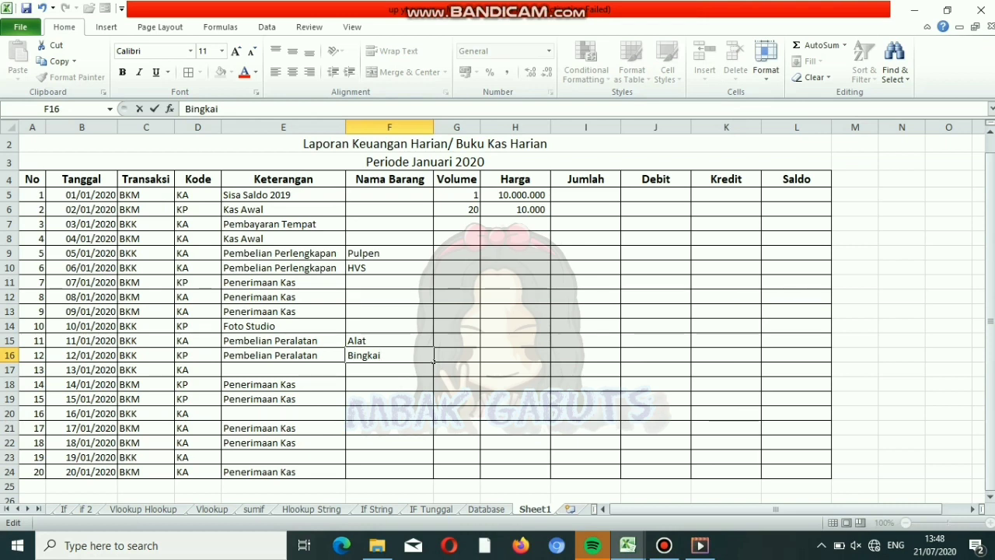
- Enter Pembelian Perlengkapan as the Keterangan in E17 for the 13/01/2020 entry
{"action": "left_click", "coordinate": [283, 369]}
{"action": "type", "text": "P"}
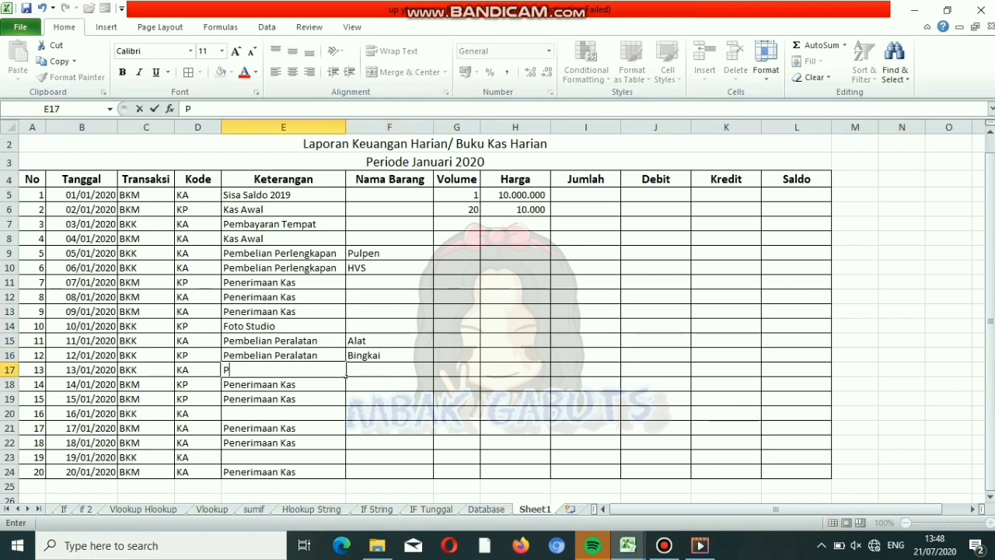
{"action": "type", "text": "emb"}
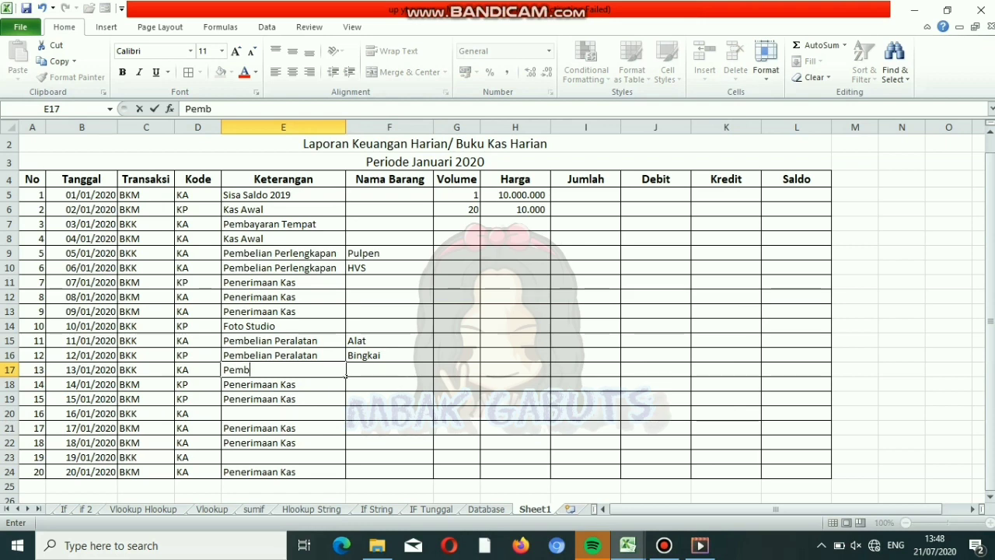
{"action": "type", "text": "elian Perlengkap"}
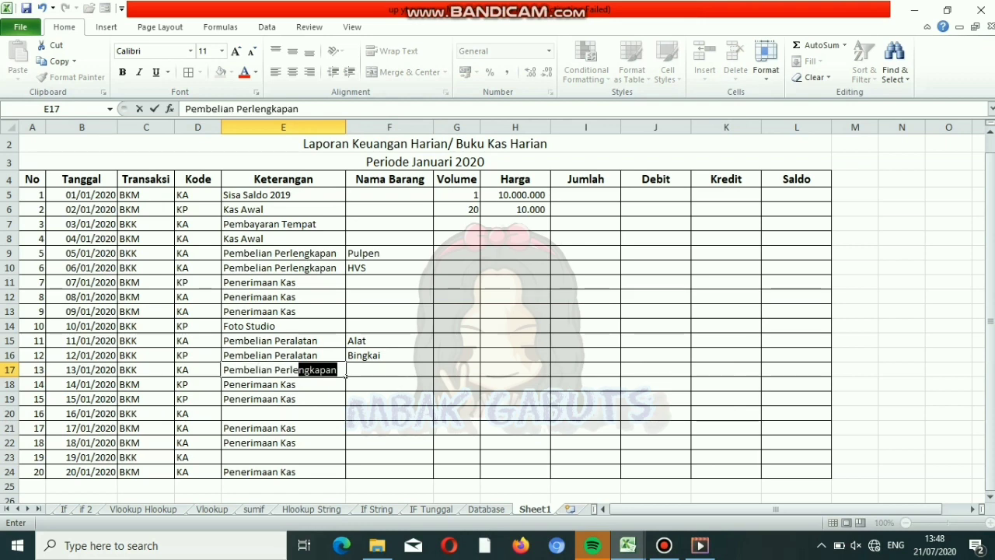
{"action": "type", "text": "an"}
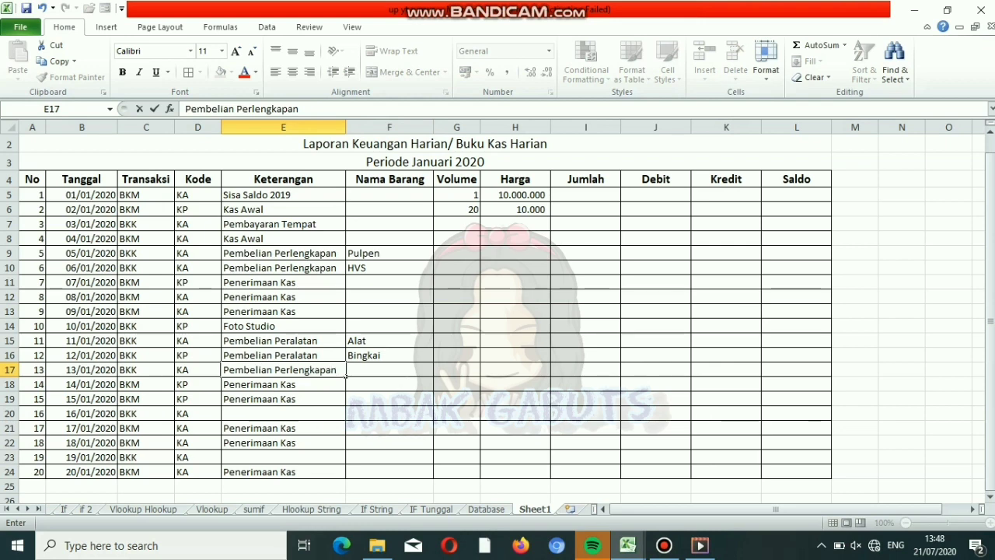
{"action": "key", "text": "Return"}
- Enter Pembelian Perlengkapan as the Keterangan in E20 for the 16/01/2020 entry
{"action": "key", "text": "Return"}
{"action": "key", "text": "Return"}
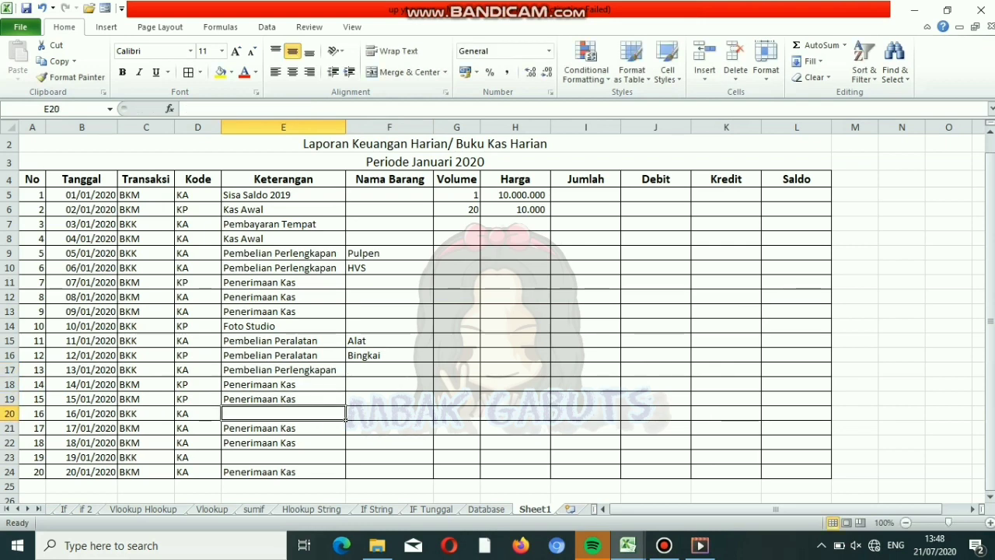
{"action": "type", "text": "Pem"}
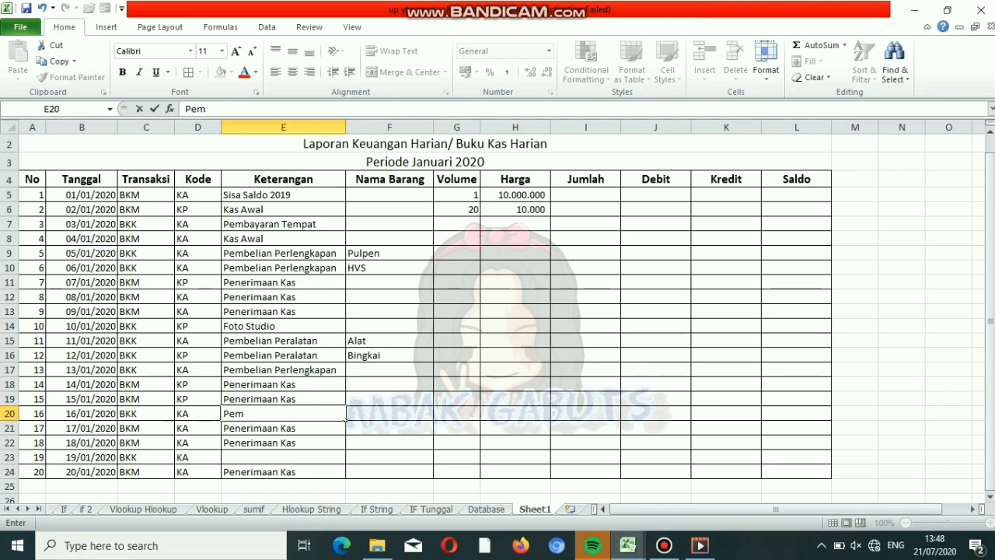
{"action": "type", "text": "beliam"}
{"action": "key", "text": "BackSpace"}
{"action": "type", "text": "n Perlengkapan"}
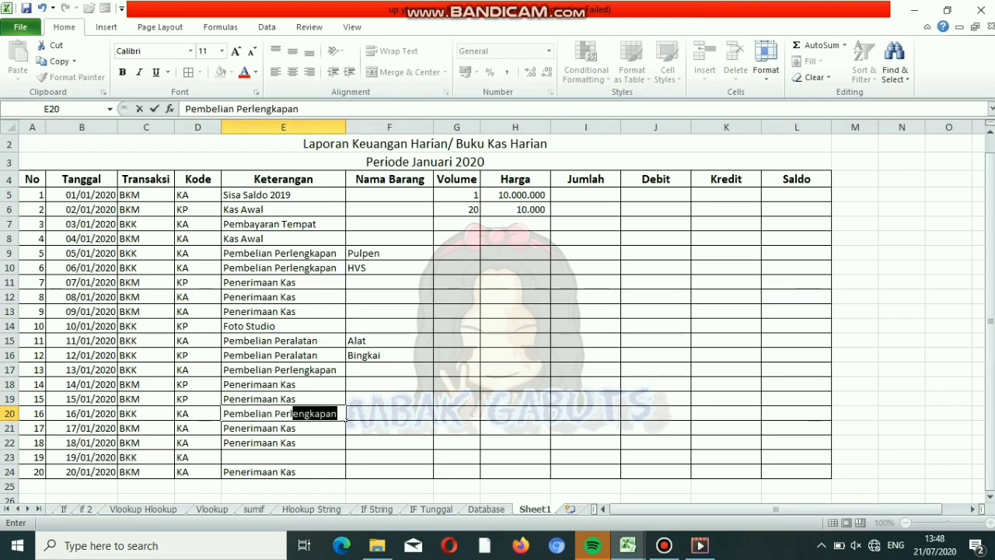
{"action": "key", "text": "Return"}
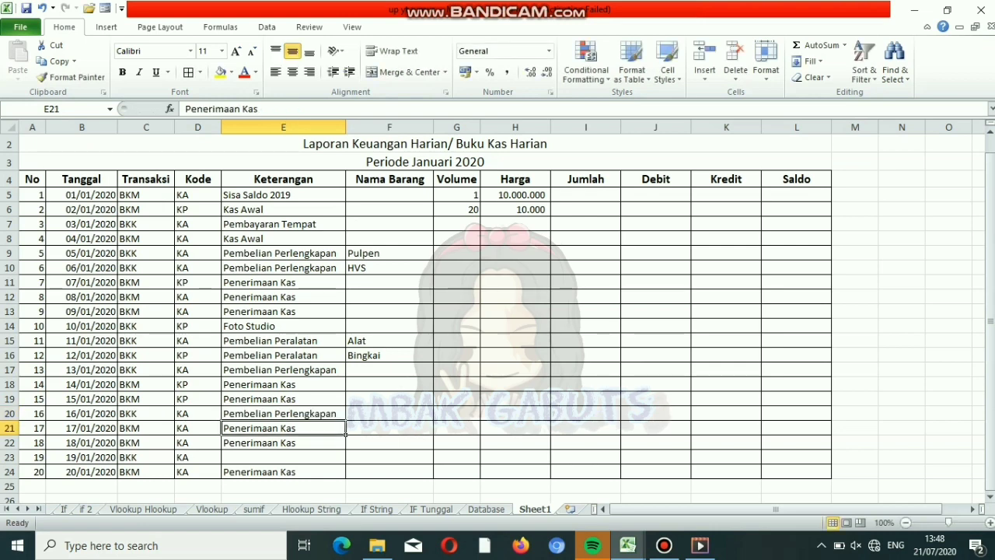
- Enter Pembelian Perlengkapan as the Keterangan in E23 for the 19/01/2020 entry
{"action": "key", "text": "Down"}
{"action": "key", "text": "Down"}
{"action": "type", "text": "Pe"}
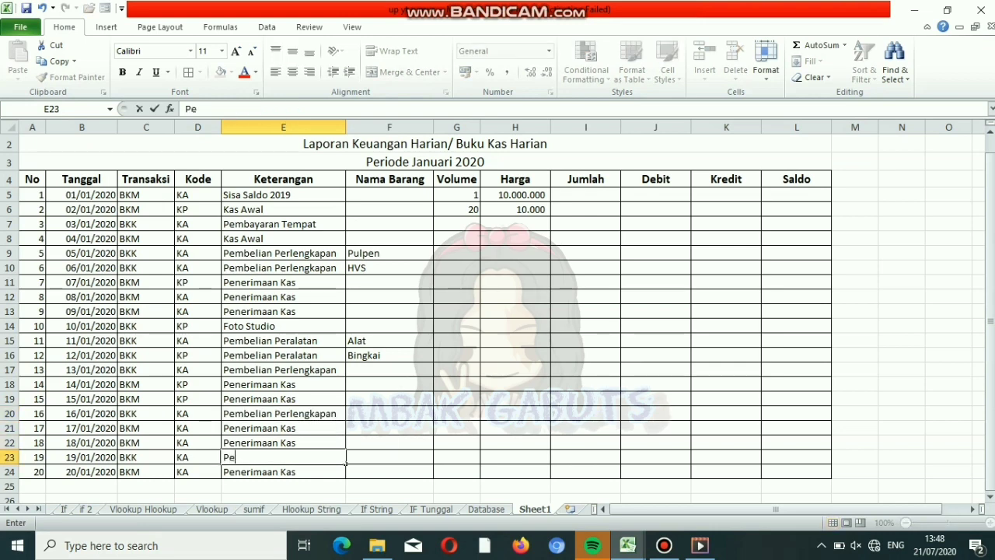
{"action": "type", "text": "mbelian Perlengkapan"}
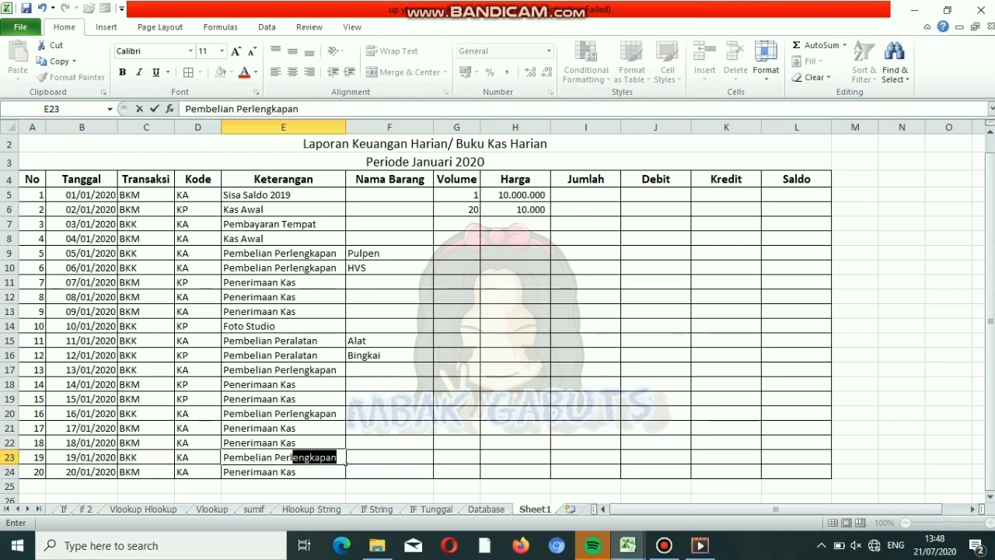
{"action": "key", "text": "Tab"}
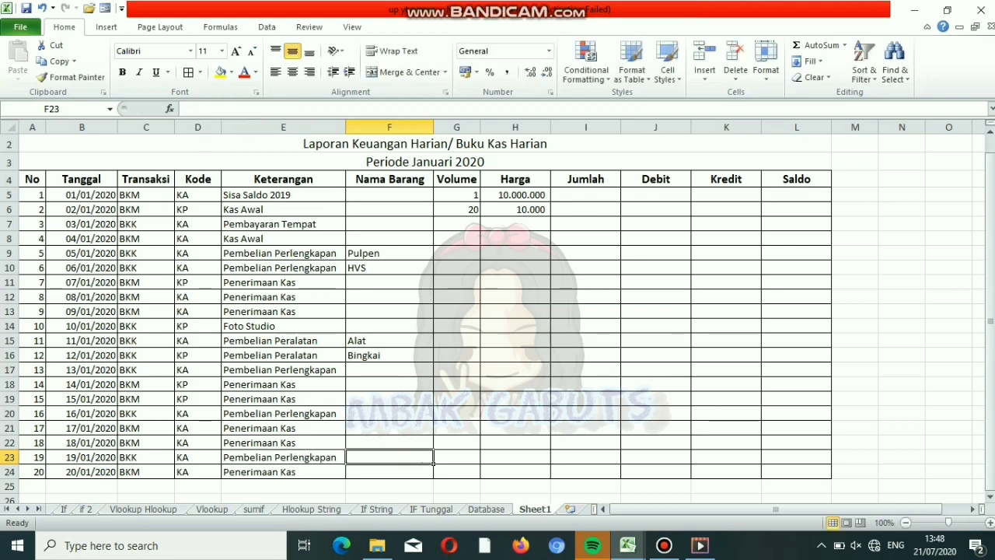
- Enter Kas as the Nama Barang in F5 and F6 for the first two entries
{"action": "left_click", "coordinate": [389, 195]}
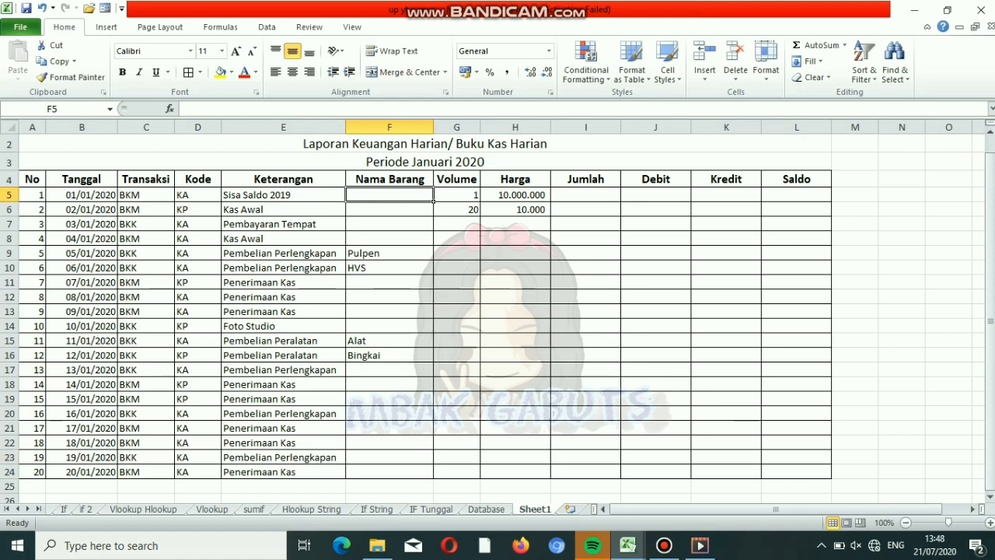
{"action": "type", "text": "Kas"}
{"action": "key", "text": "Return"}
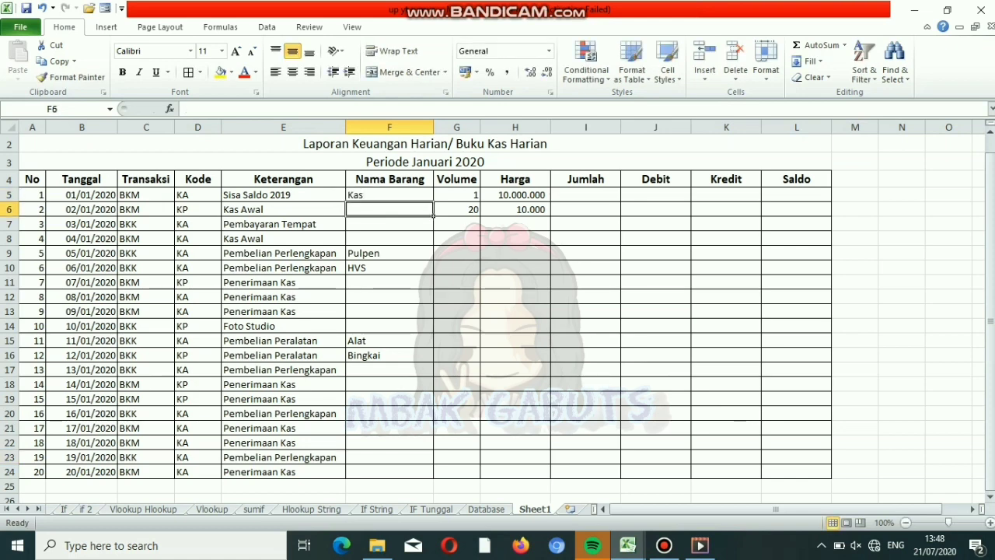
{"action": "type", "text": "K"}
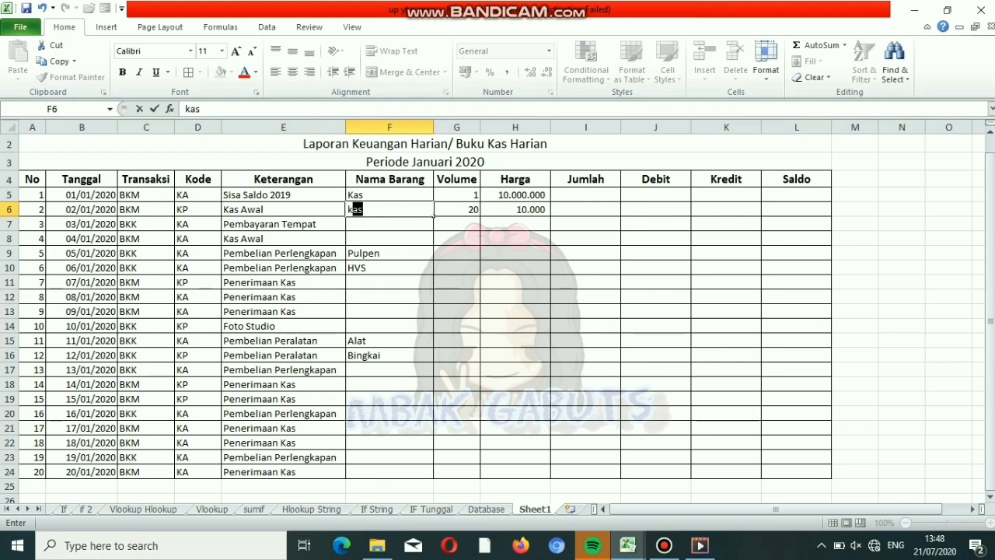
{"action": "key", "text": "BackSpace"}
{"action": "key", "text": "BackSpace"}
{"action": "type", "text": "K"}
{"action": "key", "text": "Return"}
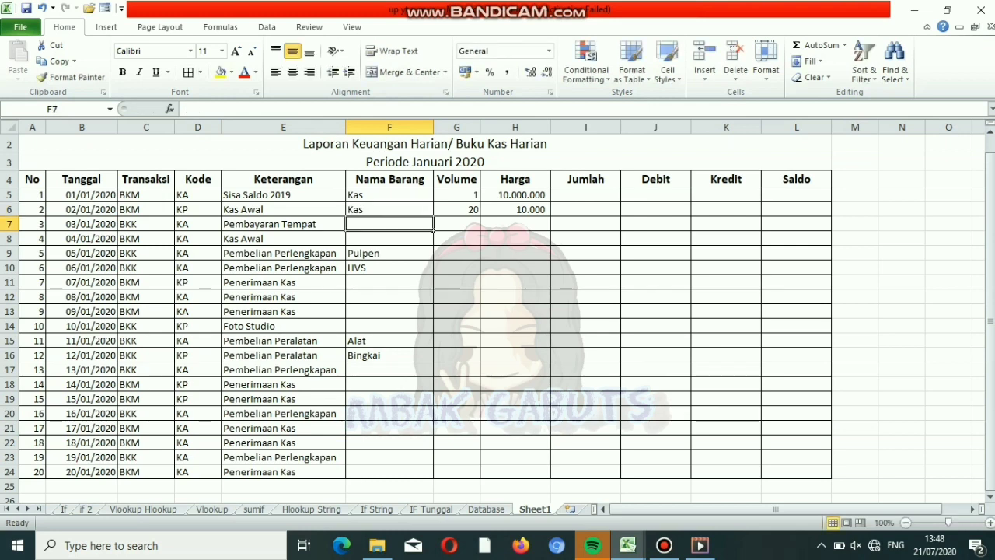
- Enter Tempat as the Nama Barang in F7 and Kas in F8
{"action": "type", "text": "T"}
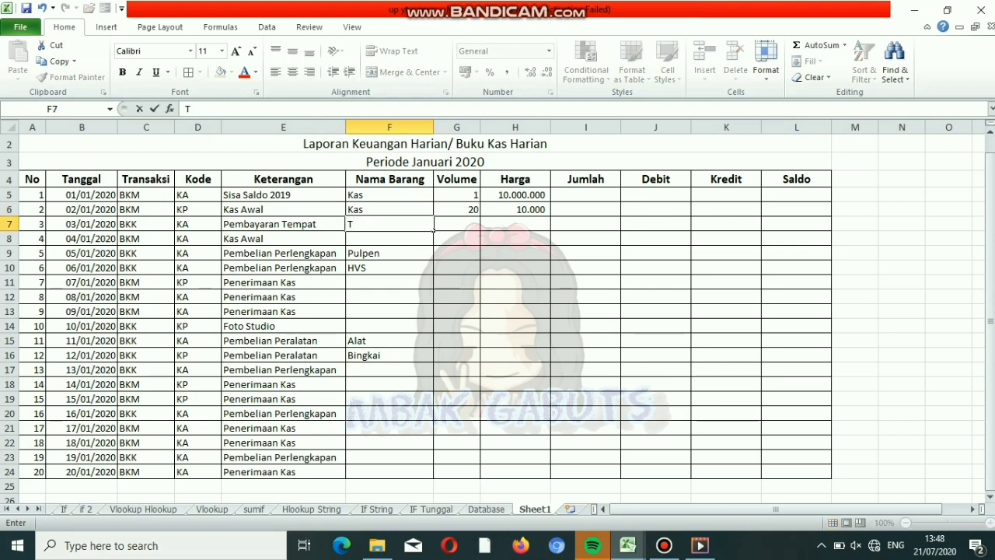
{"action": "type", "text": "empat"}
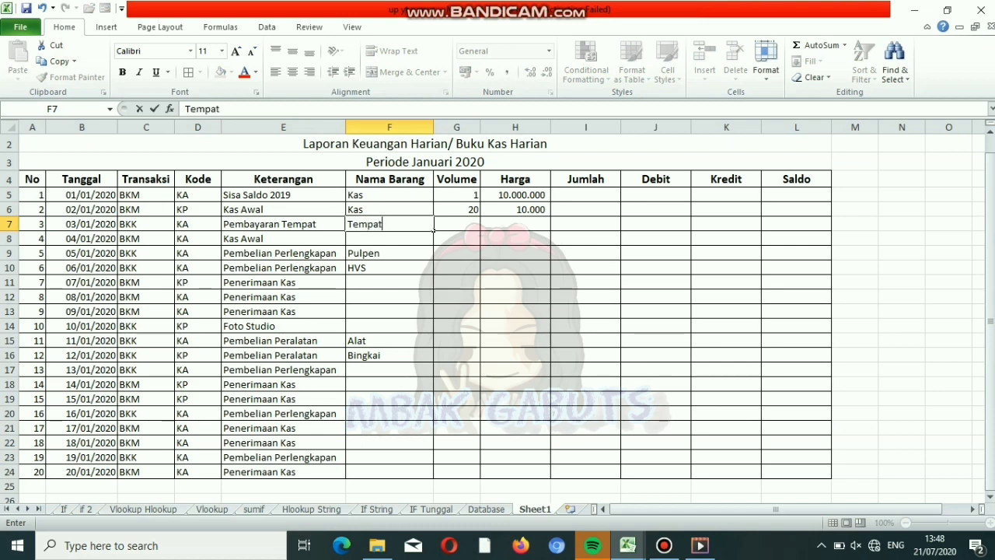
{"action": "key", "text": "Return"}
{"action": "type", "text": "K"}
{"action": "key", "text": "Return"}
- Enter Kas as the Nama Barang in F11, F12 and F13 for the Penerimaan Kas entries
{"action": "key", "text": "Return"}
{"action": "key", "text": "Return"}
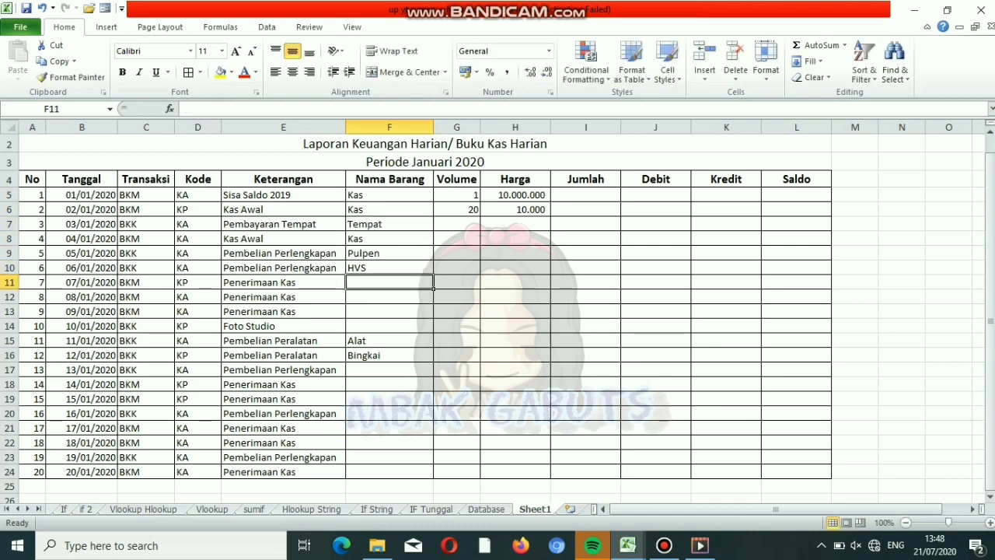
{"action": "type", "text": "Kas"}
{"action": "key", "text": "Return"}
{"action": "type", "text": "Kas"}
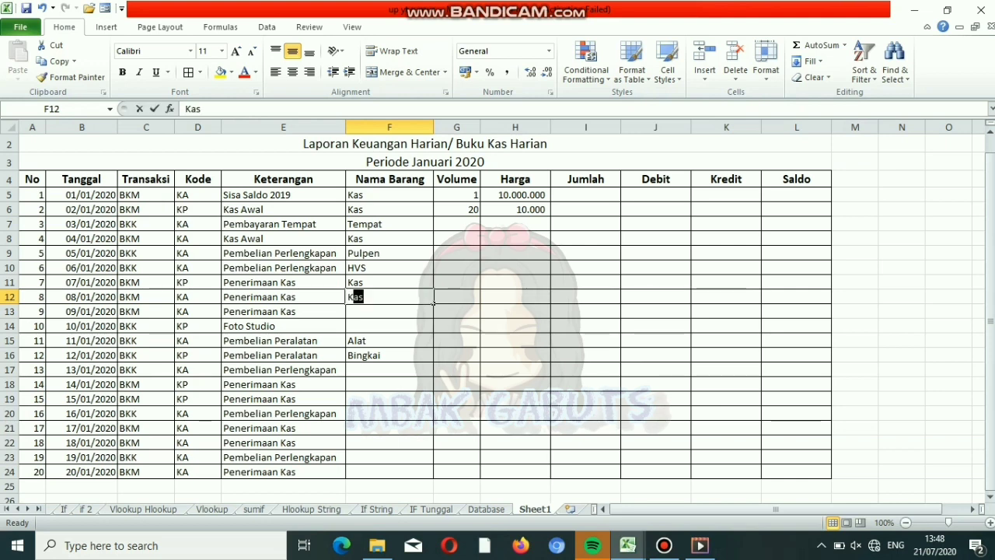
{"action": "key", "text": "Return"}
{"action": "type", "text": "Kas"}
{"action": "key", "text": "Return"}
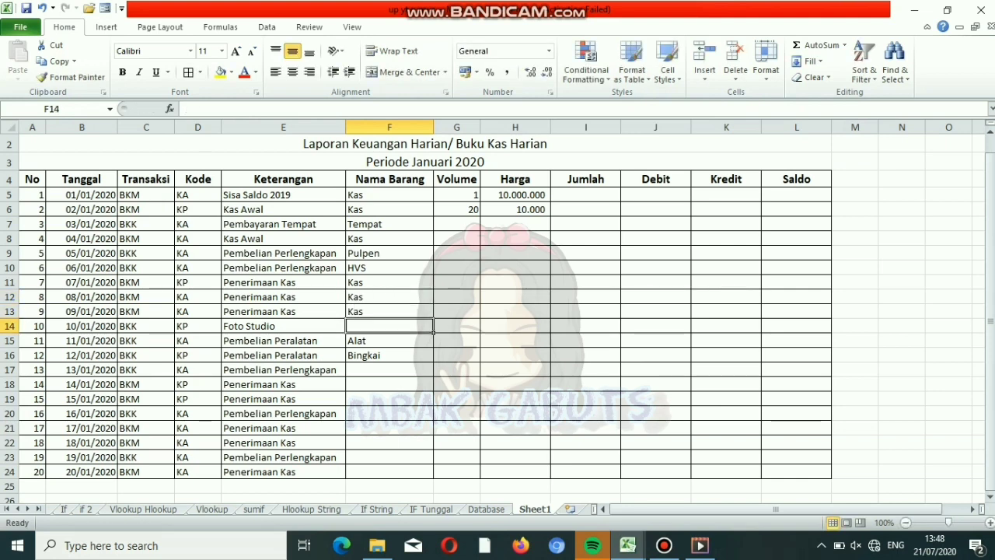
- Enter Foto Studio as the Nama Barang in F14 for the 10/01/2020 entry
{"action": "type", "text": "Foto"}
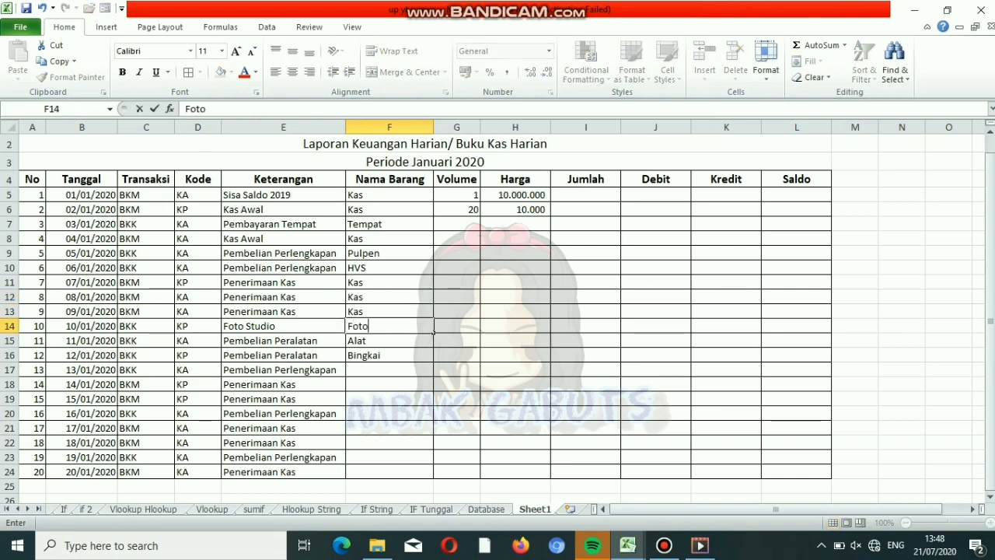
{"action": "type", "text": " Studio"}
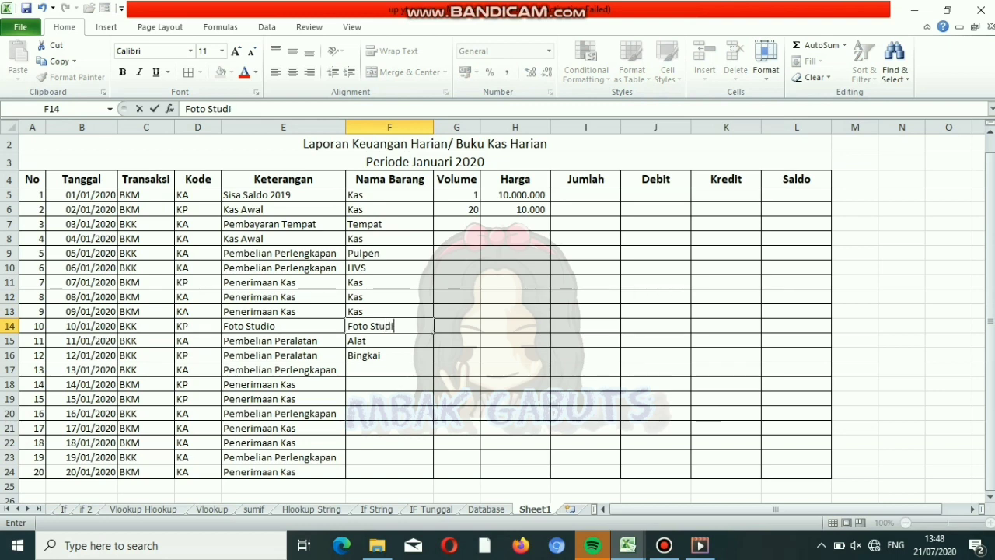
{"action": "key", "text": "Return"}
- Enter Pensil as the Nama Barang in F17 for the 13/01/2020 entry
{"action": "key", "text": "Return"}
{"action": "key", "text": "Return"}
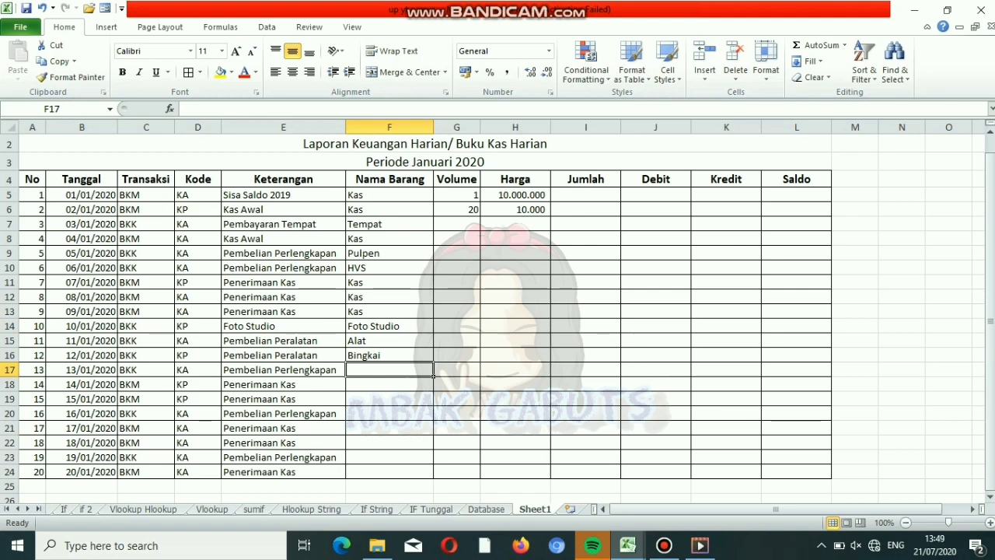
{"action": "type", "text": "AT"}
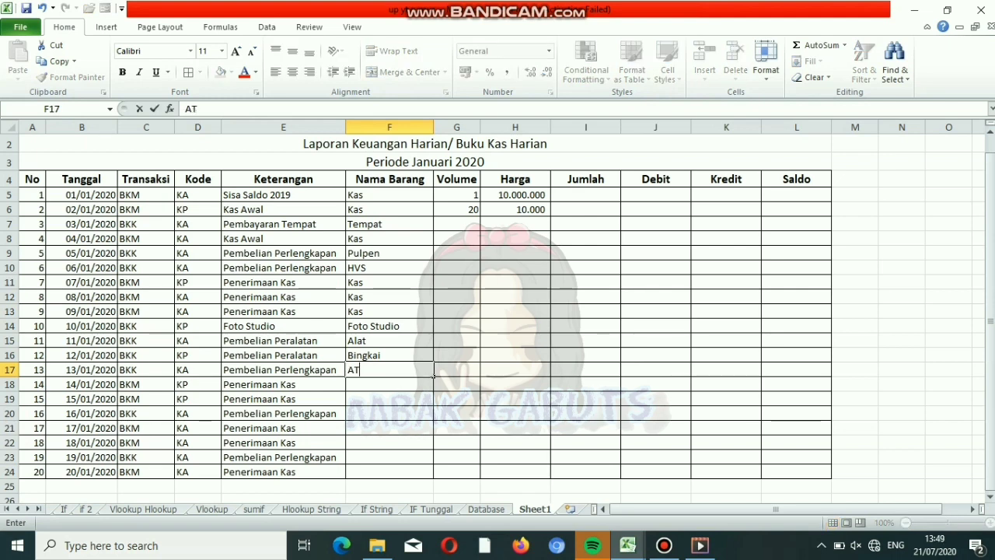
{"action": "key", "text": "BackSpace"}
{"action": "key", "text": "BackSpace"}
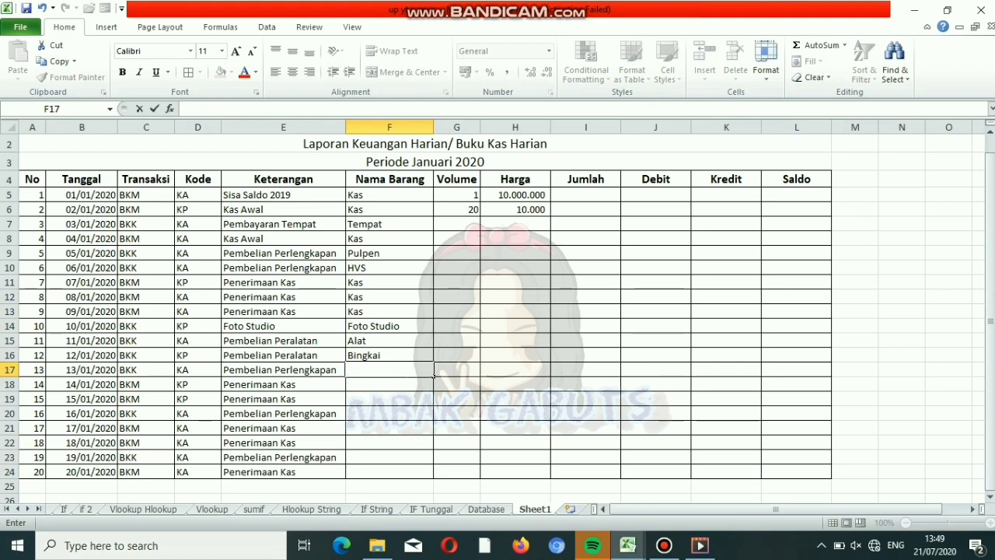
{"action": "type", "text": "Pensil"}
{"action": "key", "text": "Return"}
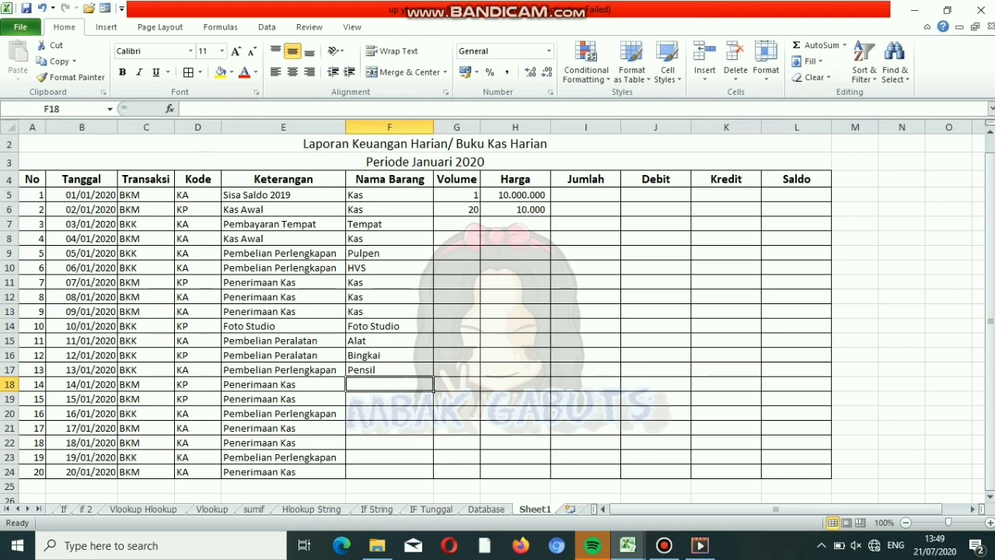
- Enter Kas as the Nama Barang in F18 and F19, and ATK in F20
{"action": "type", "text": "Kas"}
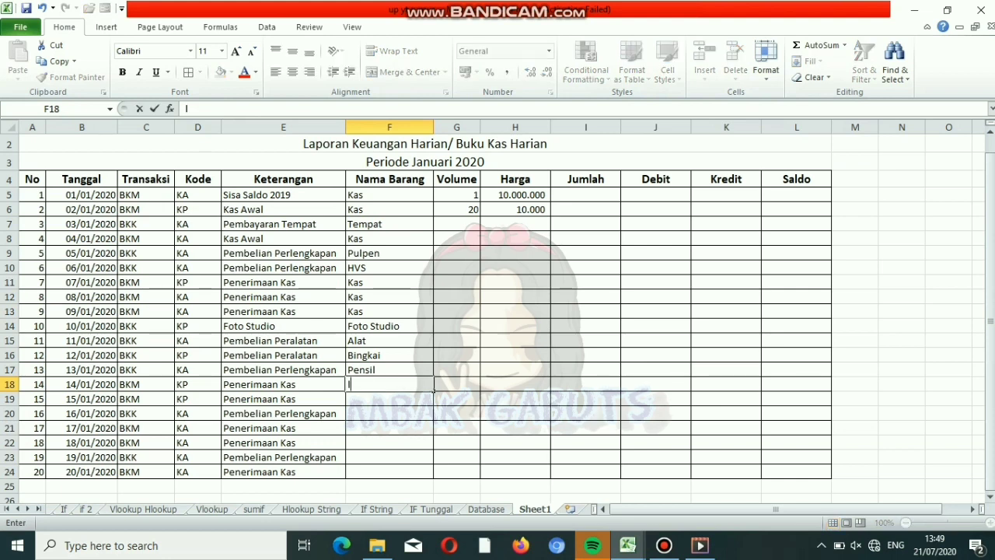
{"action": "key", "text": "Return"}
{"action": "type", "text": "Kas"}
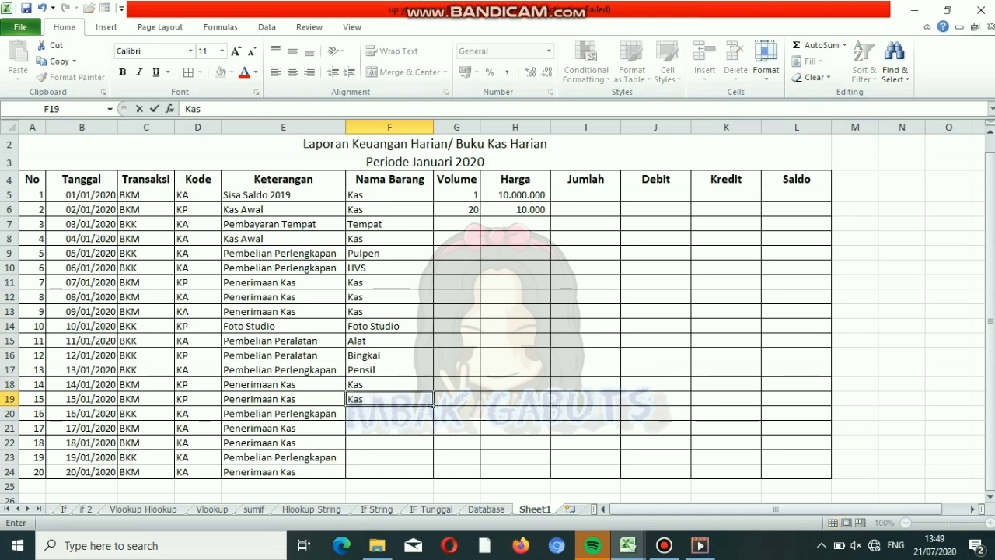
{"action": "key", "text": "Return"}
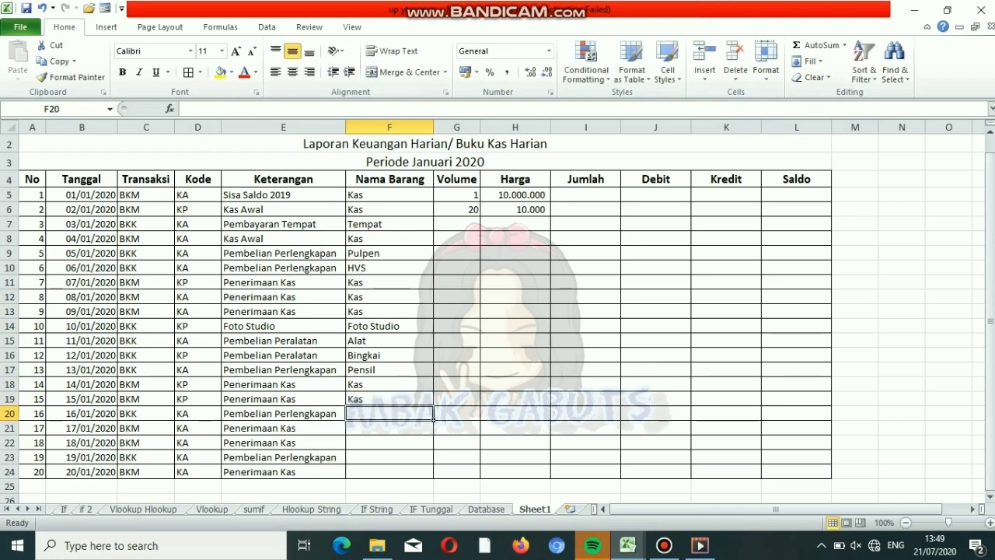
{"action": "type", "text": "ATK"}
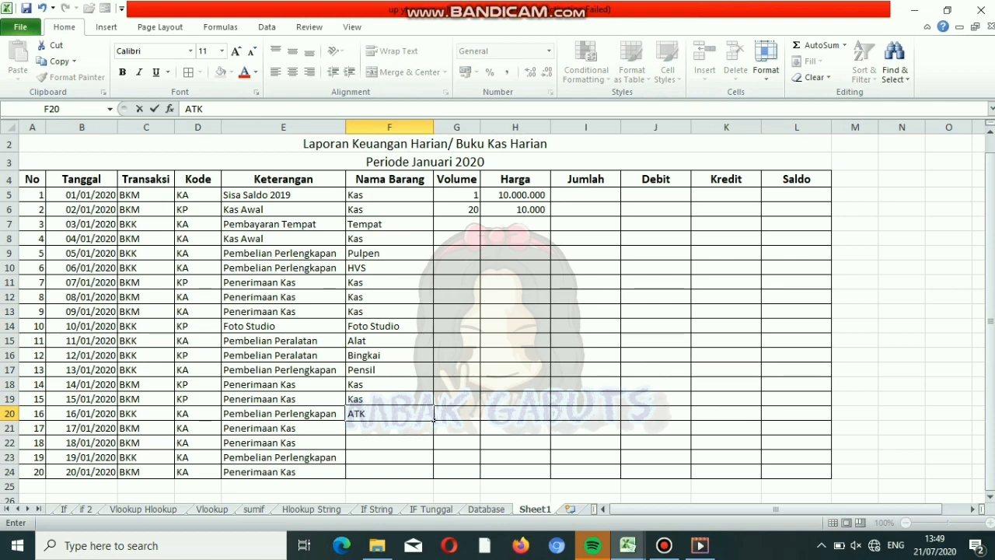
{"action": "key", "text": "Return"}
- Enter Kas as the Nama Barang in F21 and F22 for the 17/01/2020 and 18/01/2020 entries
{"action": "type", "text": "Kas"}
{"action": "key", "text": "Return"}
{"action": "type", "text": "K"}
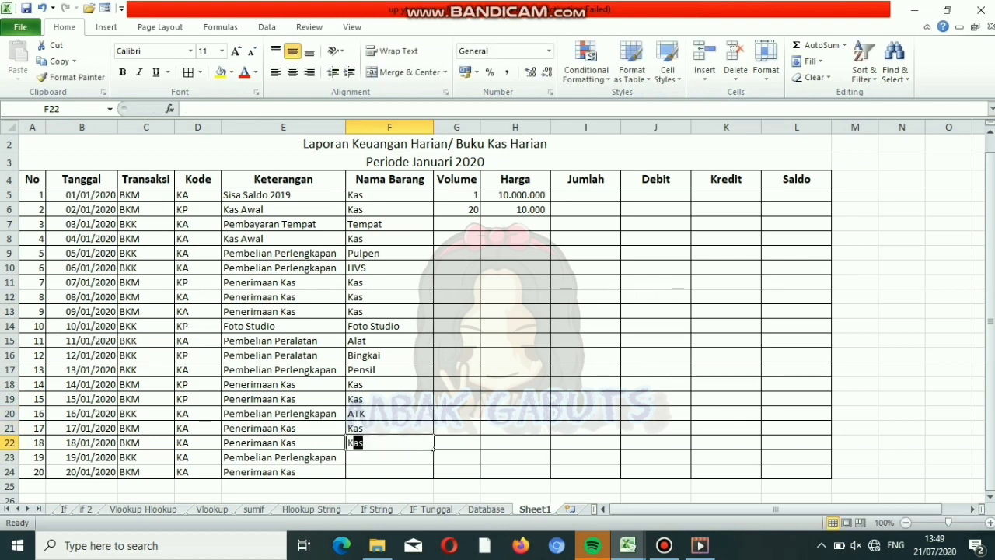
{"action": "type", "text": "as"}
{"action": "key", "text": "Return"}
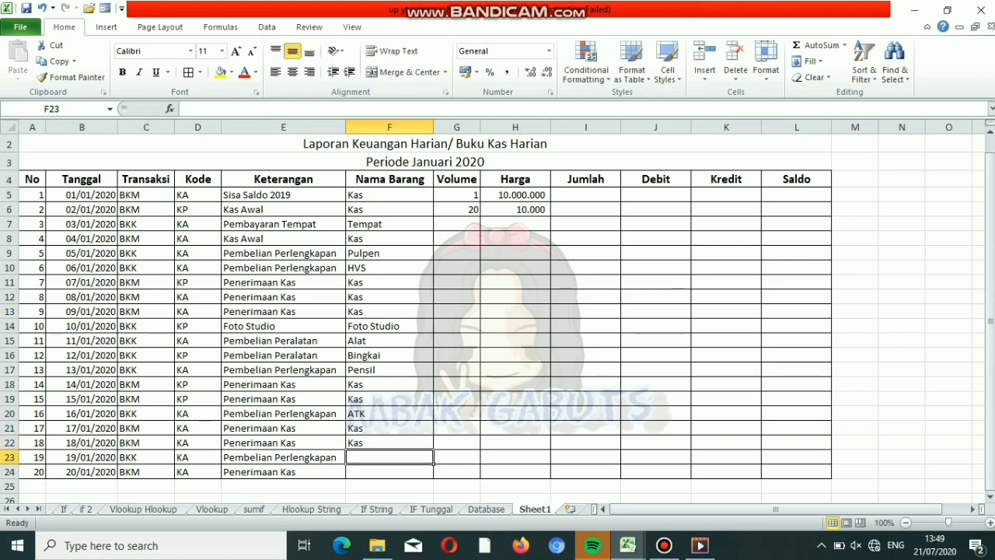
- Enter HVS as the Nama Barang in F23 and Kas in F24
{"action": "type", "text": "ATK"}
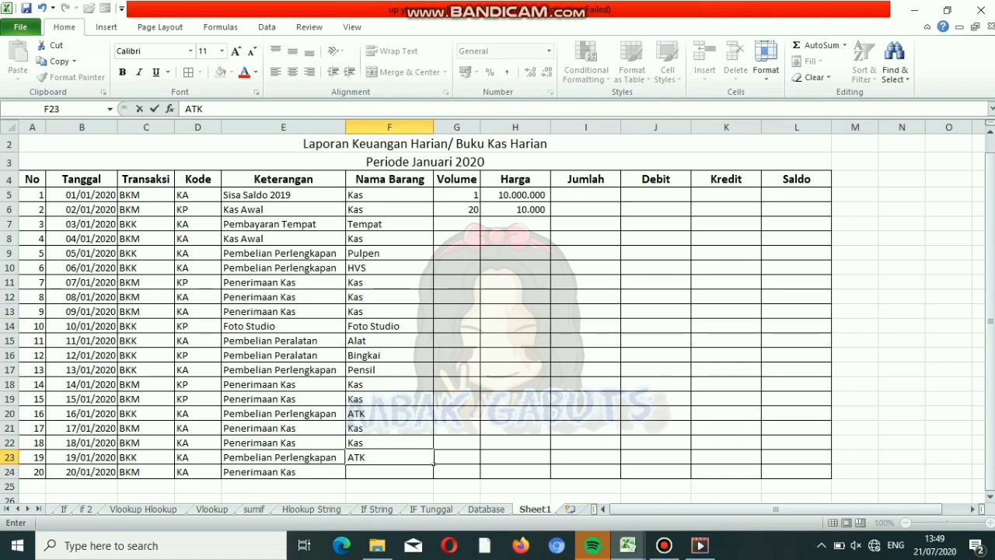
{"action": "key", "text": "BackSpace"}
{"action": "key", "text": "BackSpace"}
{"action": "key", "text": "BackSpace"}
{"action": "type", "text": "HVS"}
{"action": "key", "text": "Return"}
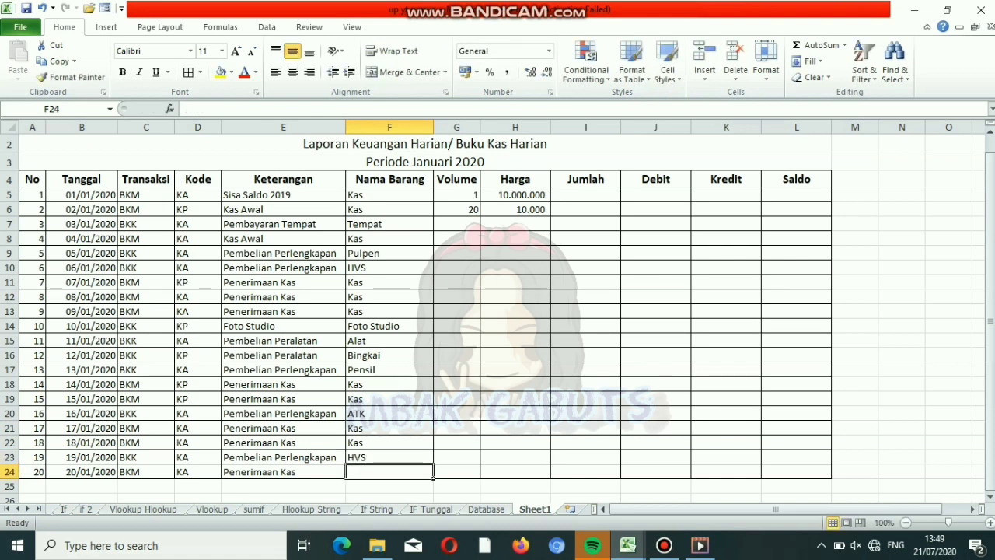
{"action": "type", "text": "K"}
{"action": "key", "text": "Tab"}
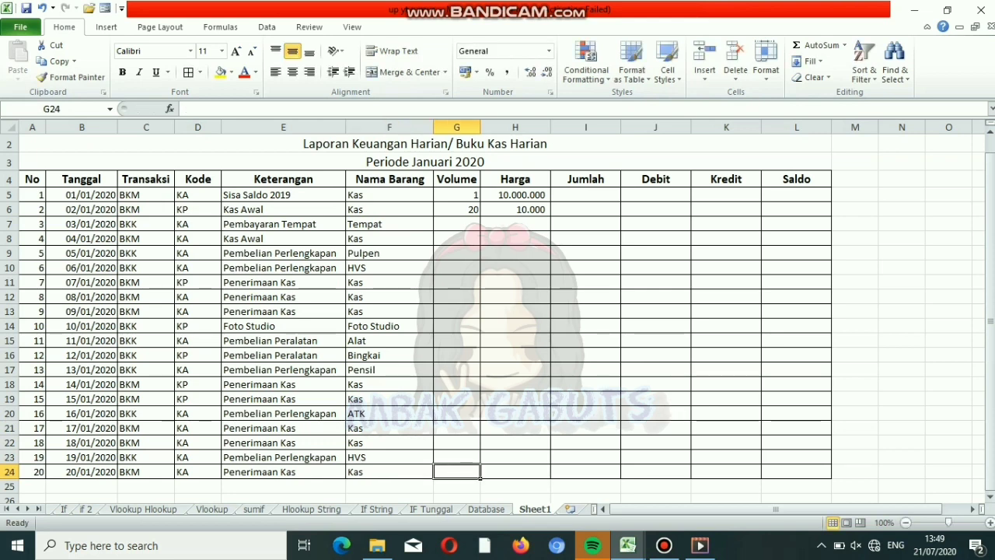
- Enter a Volume of 1 and a Harga of 200000 for the Pembayaran Tempat entry in row 7
{"action": "left_click", "coordinate": [456, 196]}
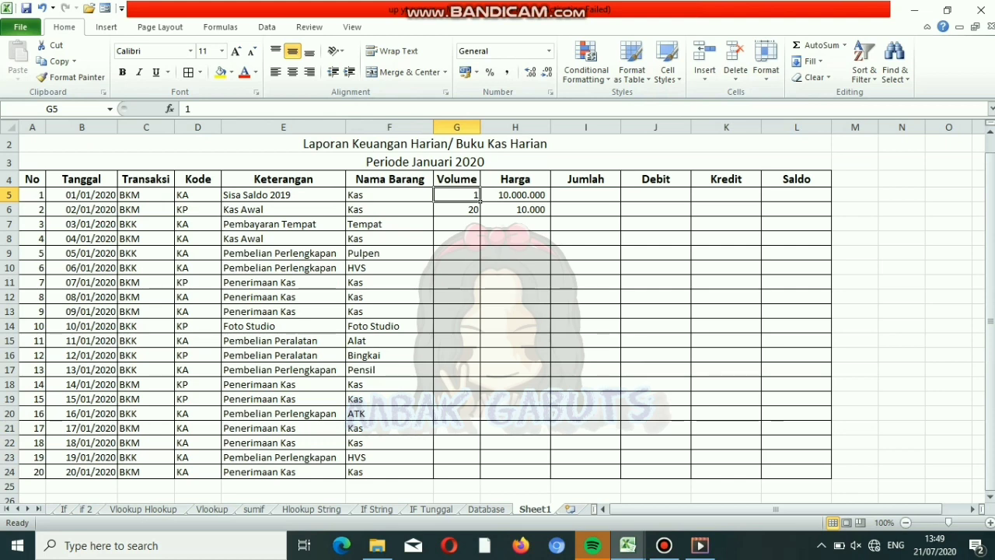
{"action": "left_click", "coordinate": [456, 224]}
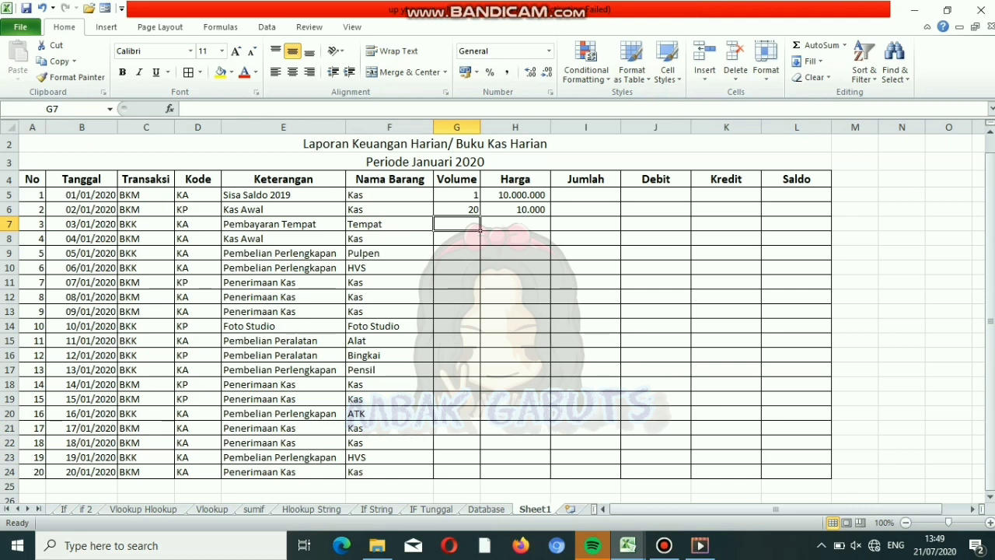
{"action": "left_click", "coordinate": [475, 198]}
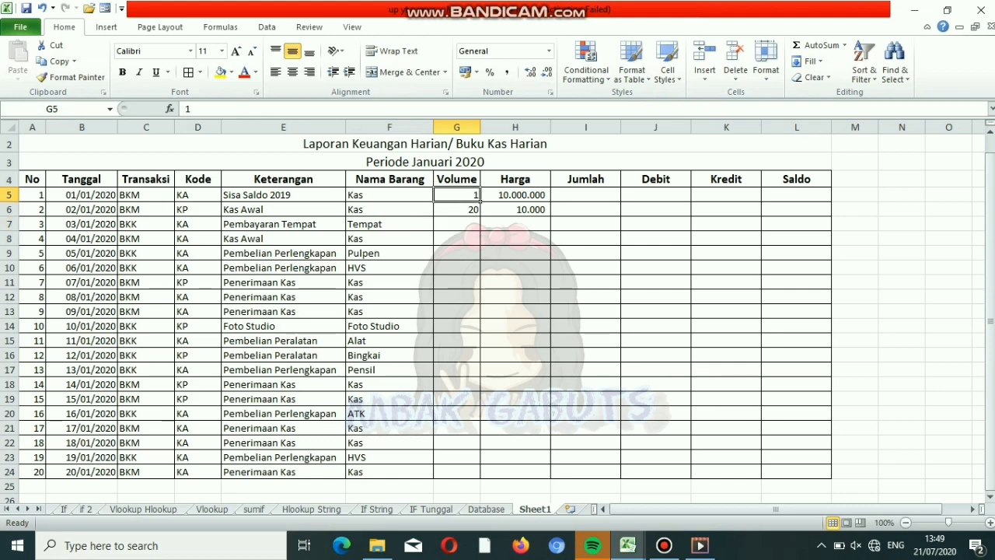
{"action": "left_click", "coordinate": [456, 223]}
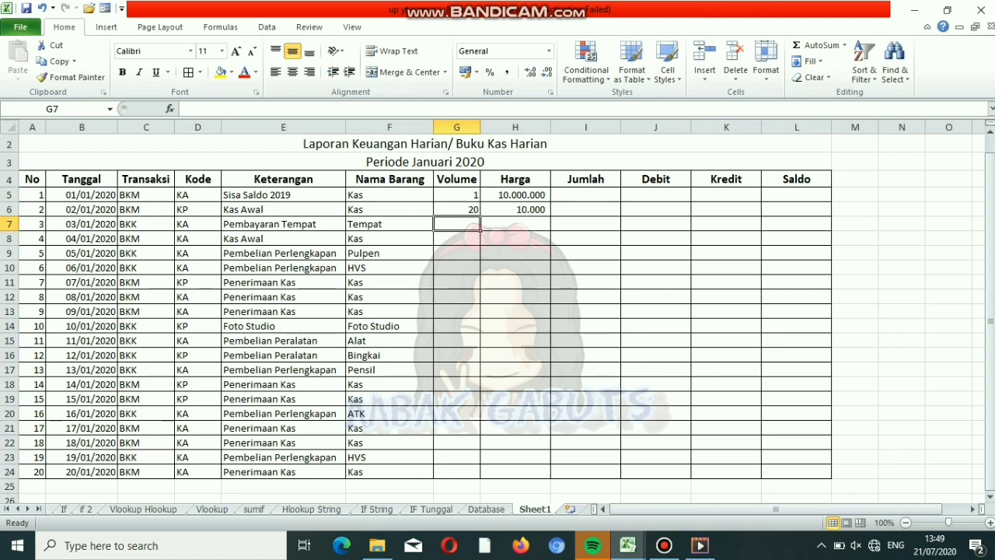
{"action": "type", "text": "1"}
{"action": "key", "text": "Tab"}
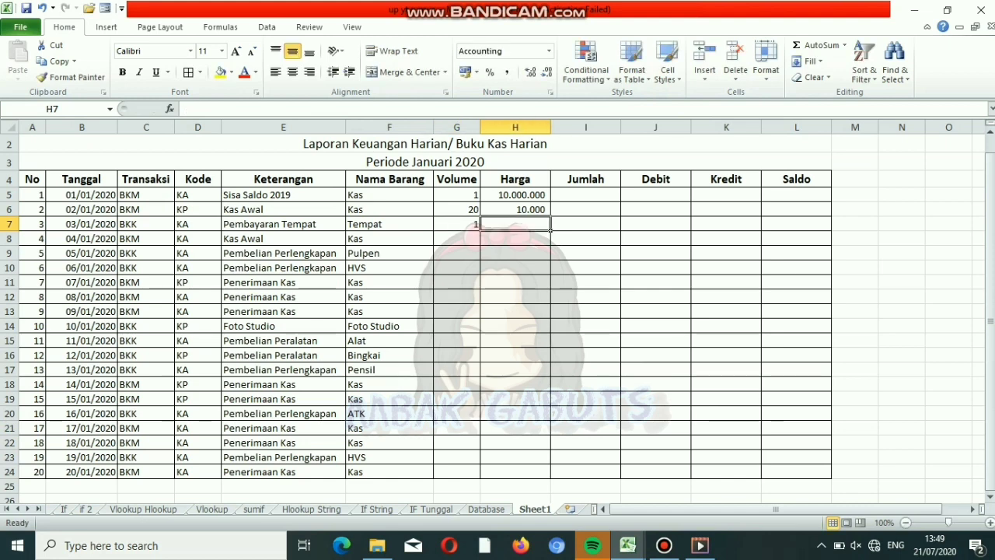
{"action": "type", "text": "200000"}
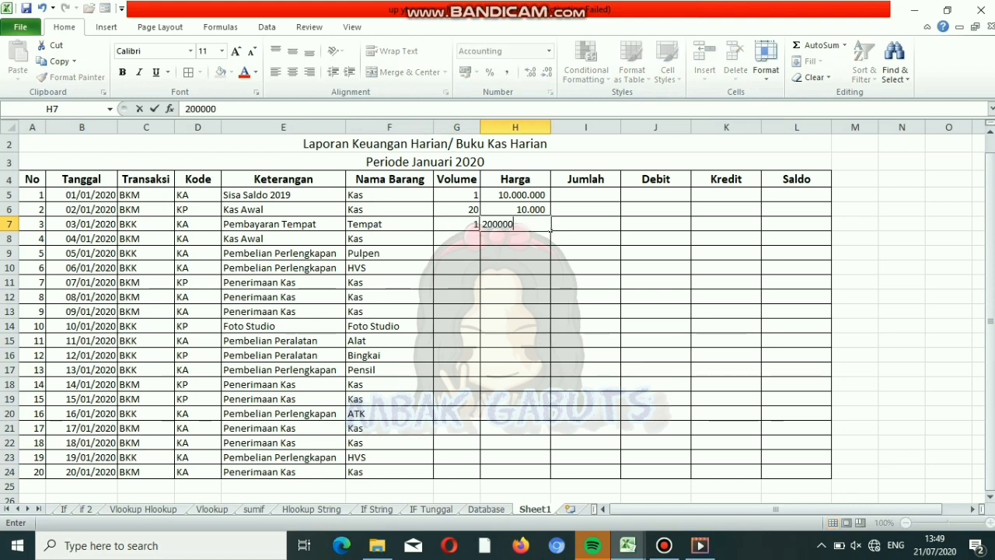
{"action": "key", "text": "Return"}
- Enter a Volume of 30 and a Harga of 5000 for the Kas Awal entry in row 8
{"action": "left_click", "coordinate": [477, 241]}
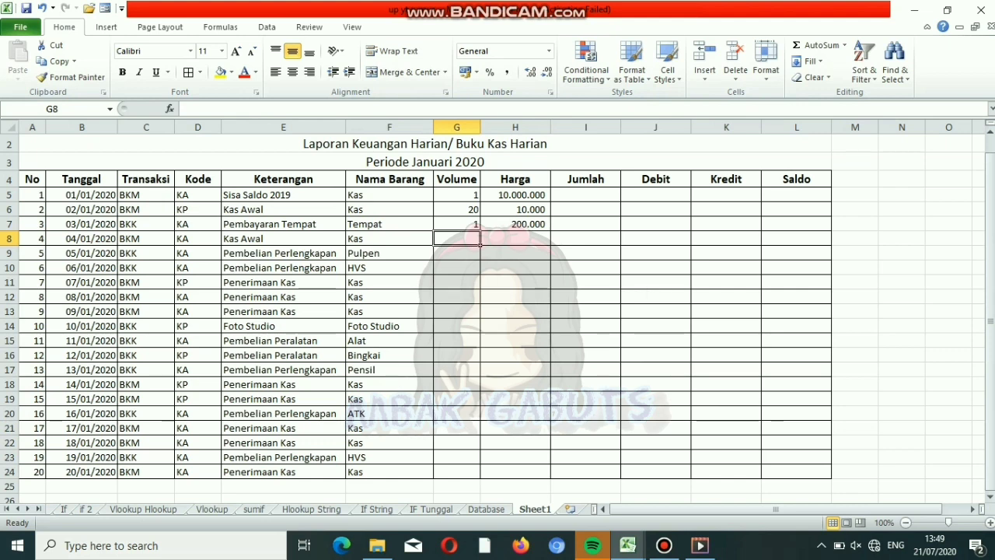
{"action": "type", "text": "30"}
{"action": "left_click", "coordinate": [549, 244]}
{"action": "type", "text": "5.0"}
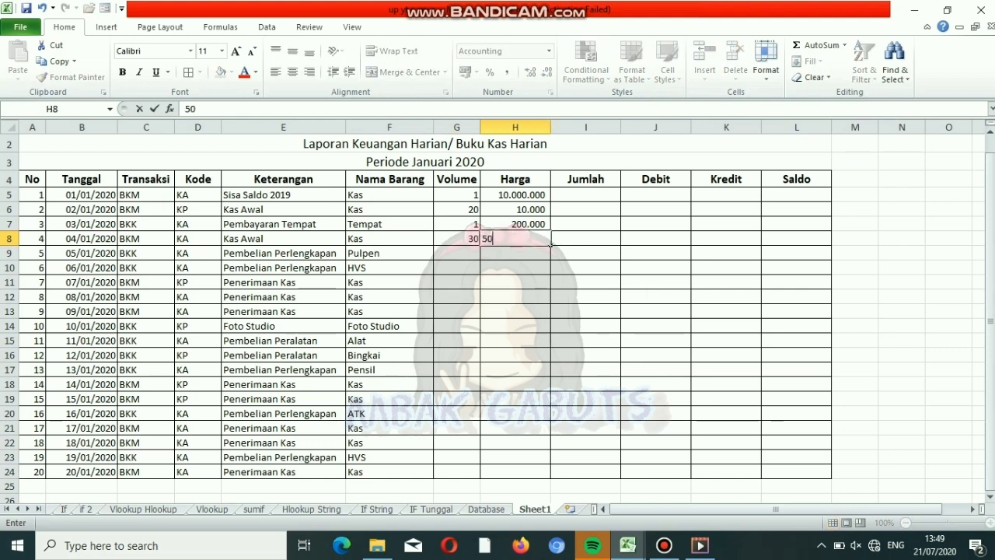
{"action": "type", "text": "00"}
{"action": "key", "text": "Return"}
- Enter Volume 5 and Harga 3500 for Pulpen in row 9, and Volume 2 and Harga 45000 for HVS in row 10
{"action": "left_click", "coordinate": [476, 257]}
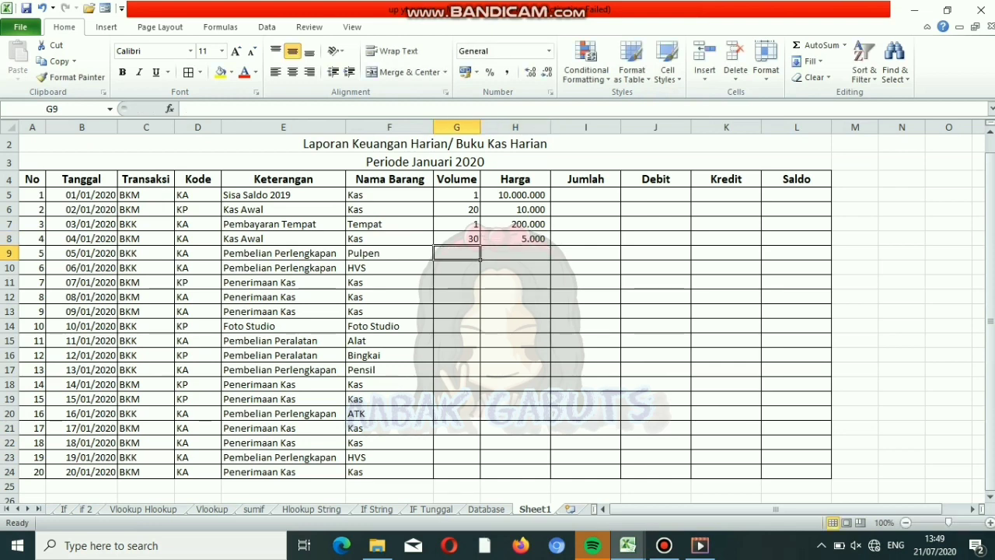
{"action": "type", "text": "5"}
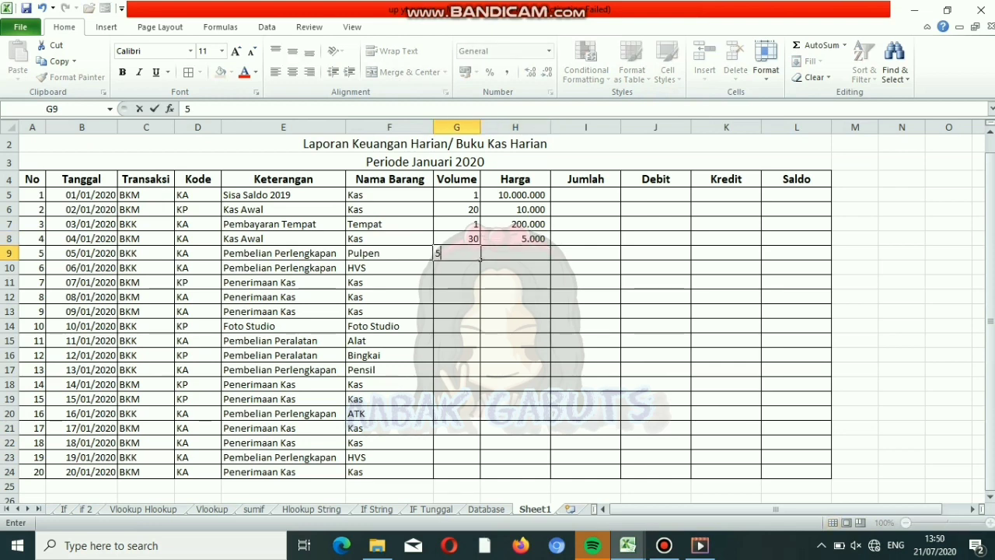
{"action": "left_click", "coordinate": [548, 257]}
{"action": "type", "text": "3.500"}
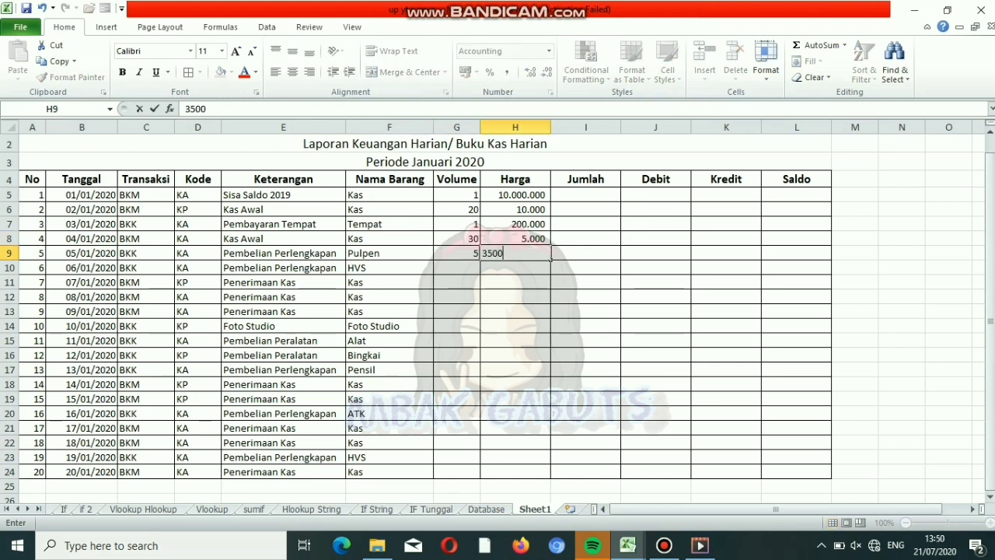
{"action": "left_click", "coordinate": [457, 267]}
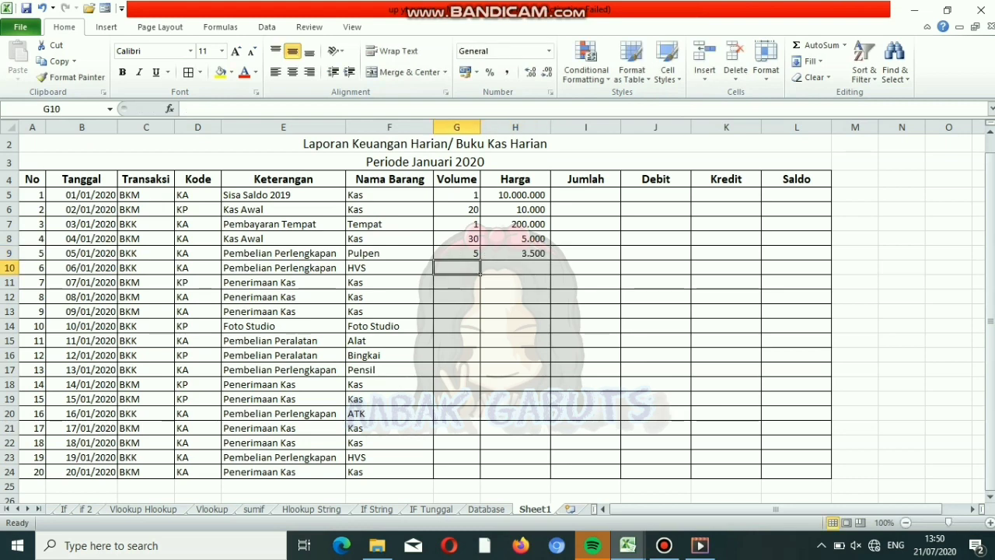
{"action": "type", "text": "2"}
{"action": "key", "text": "Tab"}
{"action": "type", "text": "45000"}
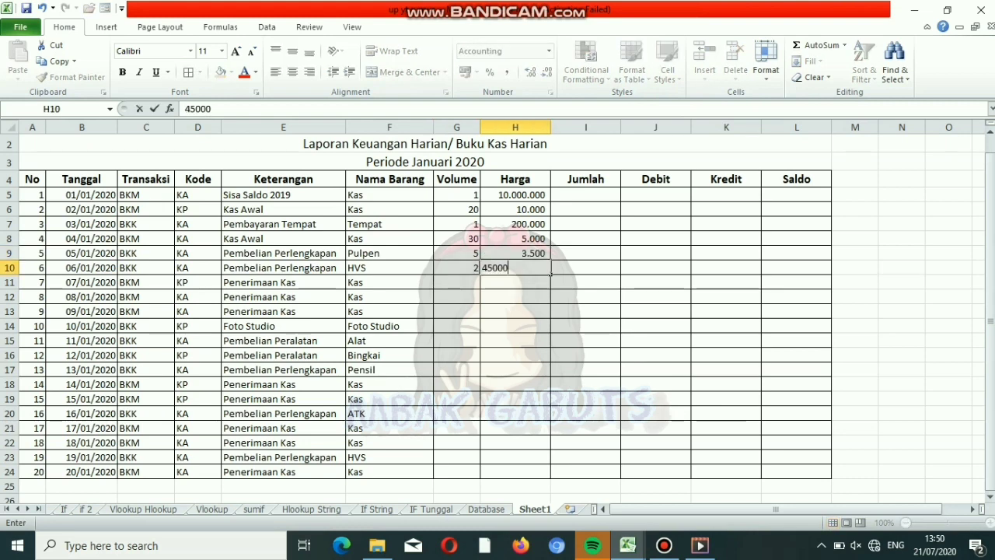
{"action": "key", "text": "Return"}
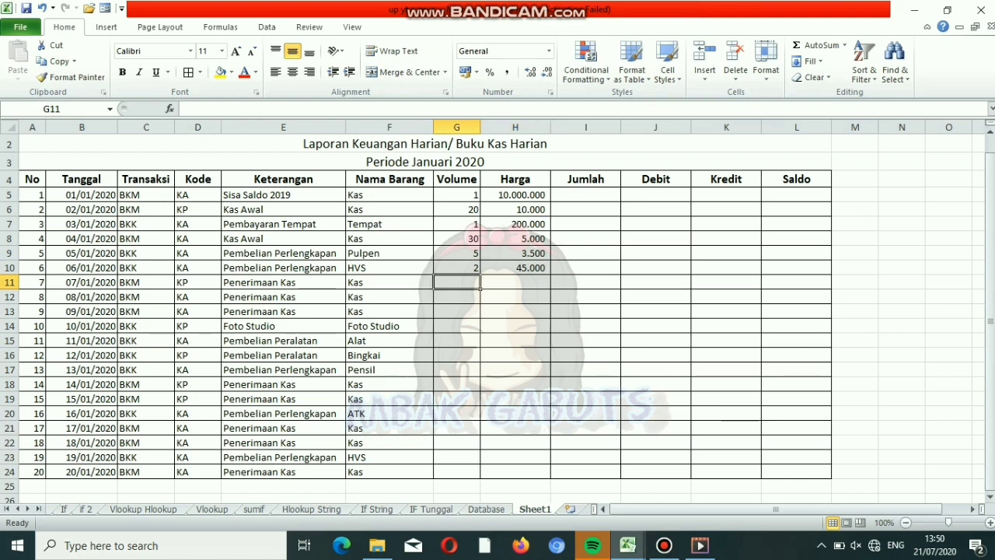
- Enter Volume 10 and Harga 10000 in row 11, and Volume 25 and Harga 5000 in row 12
{"action": "type", "text": "10"}
{"action": "key", "text": "Tab"}
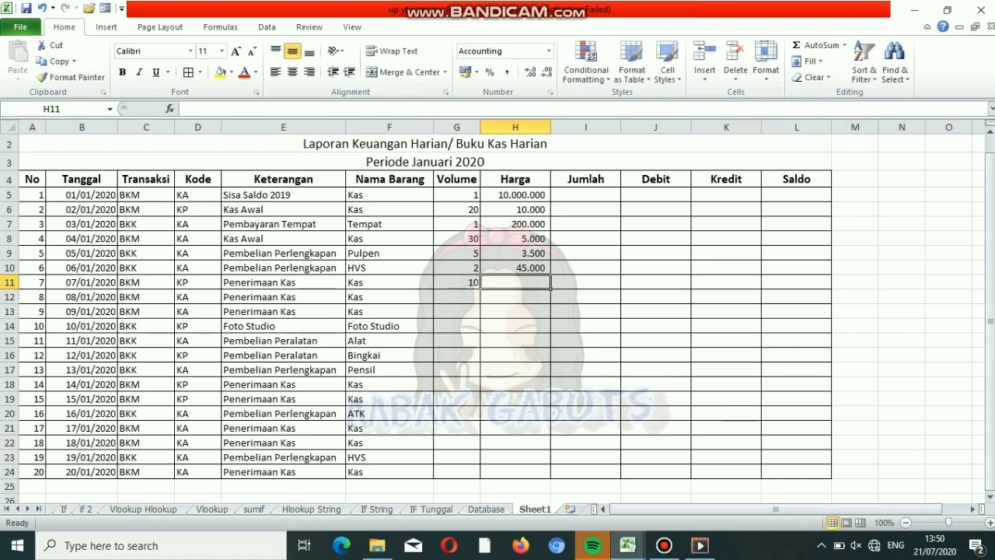
{"action": "type", "text": "10.000"}
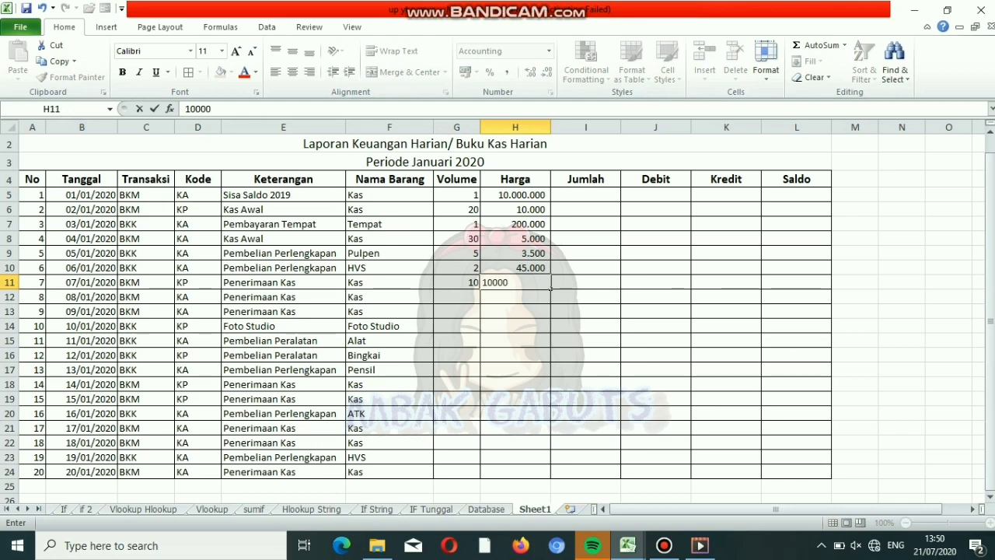
{"action": "key", "text": "Return"}
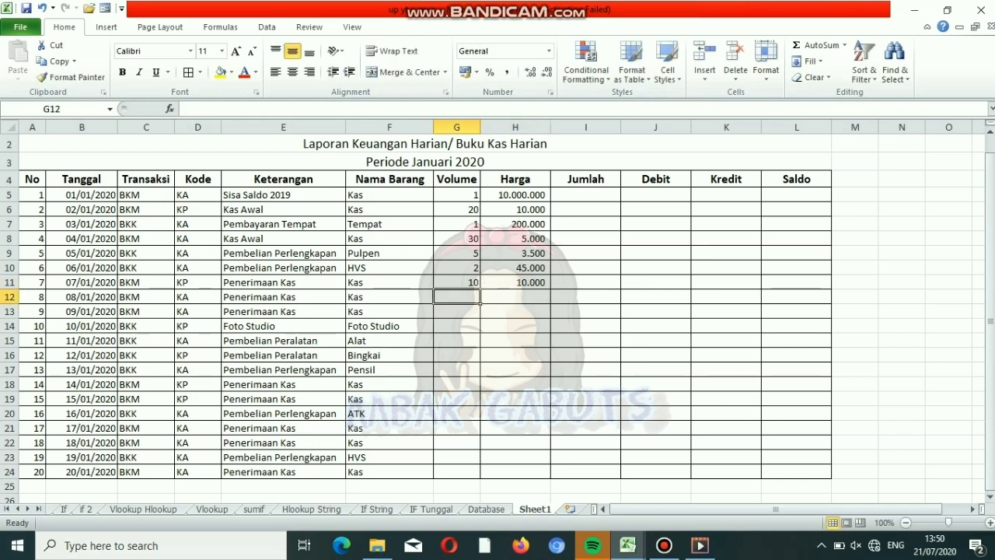
{"action": "type", "text": "25"}
{"action": "key", "text": "Tab"}
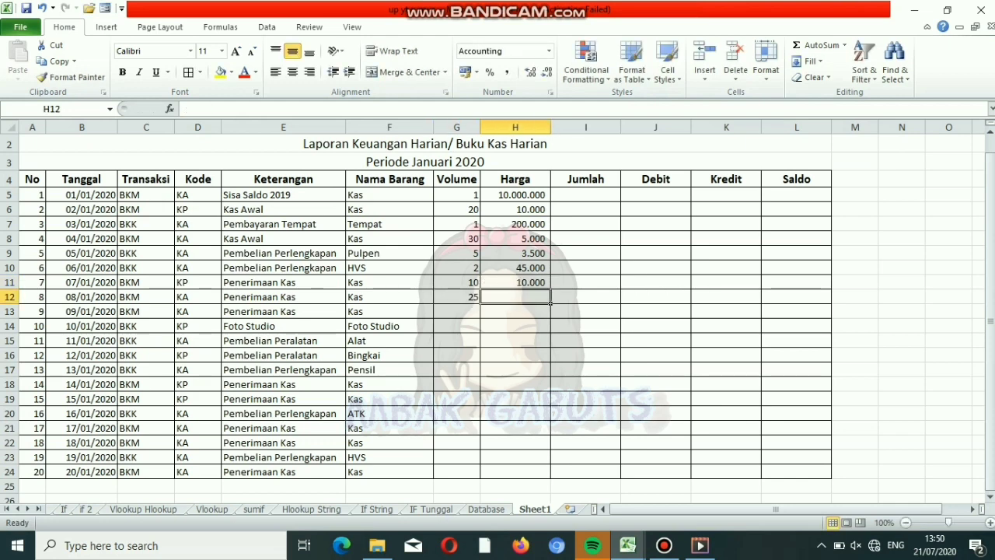
{"action": "type", "text": "5.000"}
{"action": "key", "text": "Return"}
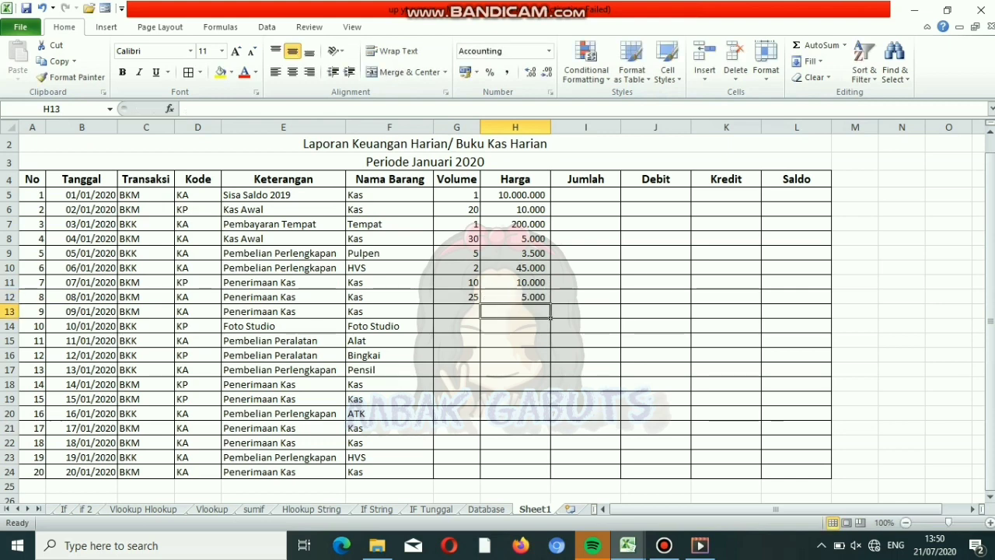
- Enter a Volume of 20 and a Harga of 5000 for the 09/01/2020 Penerimaan Kas entry in row 13
{"action": "key", "text": "Left"}
{"action": "type", "text": "20"}
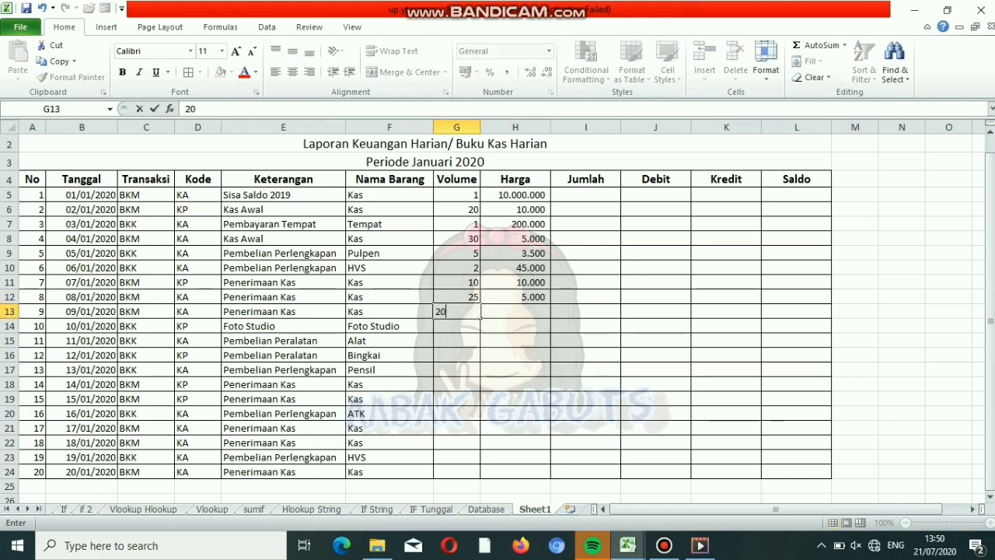
{"action": "key", "text": "Tab"}
{"action": "type", "text": "000"}
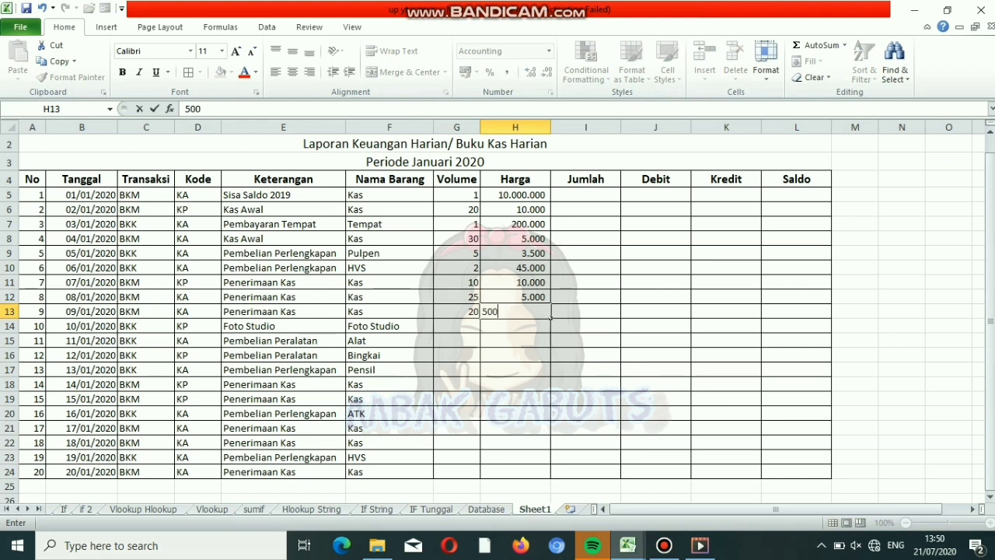
{"action": "key", "text": "Return"}
- Enter a Volume of 1 and a Harga of 200000 for the Foto Studio entry in row 14
{"action": "key", "text": "Left"}
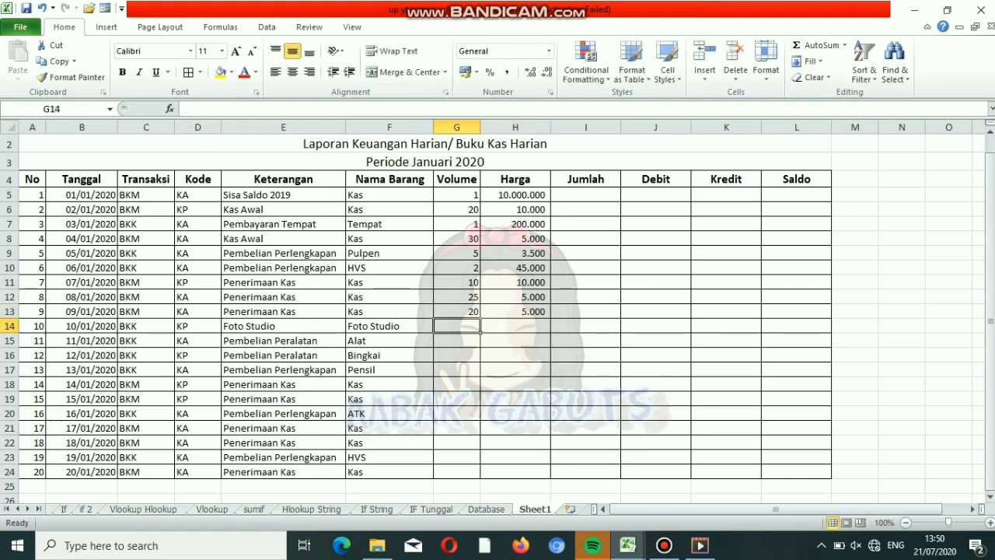
{"action": "type", "text": "1"}
{"action": "key", "text": "Right"}
{"action": "type", "text": "200"}
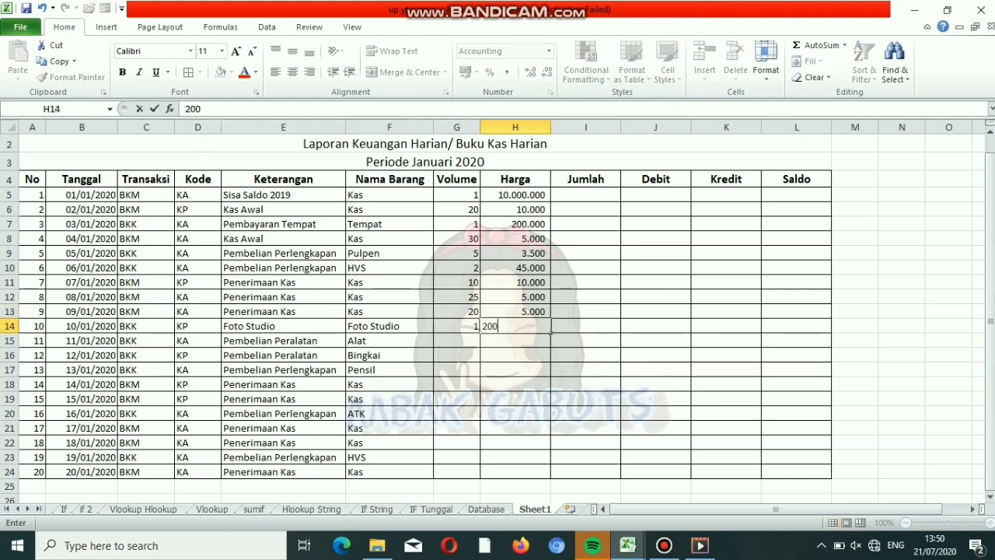
{"action": "type", "text": ".000"}
{"action": "key", "text": "Return"}
- Enter a Volume of 3 and a Harga of 500000 for the Alat entry in row 15
{"action": "key", "text": "Left"}
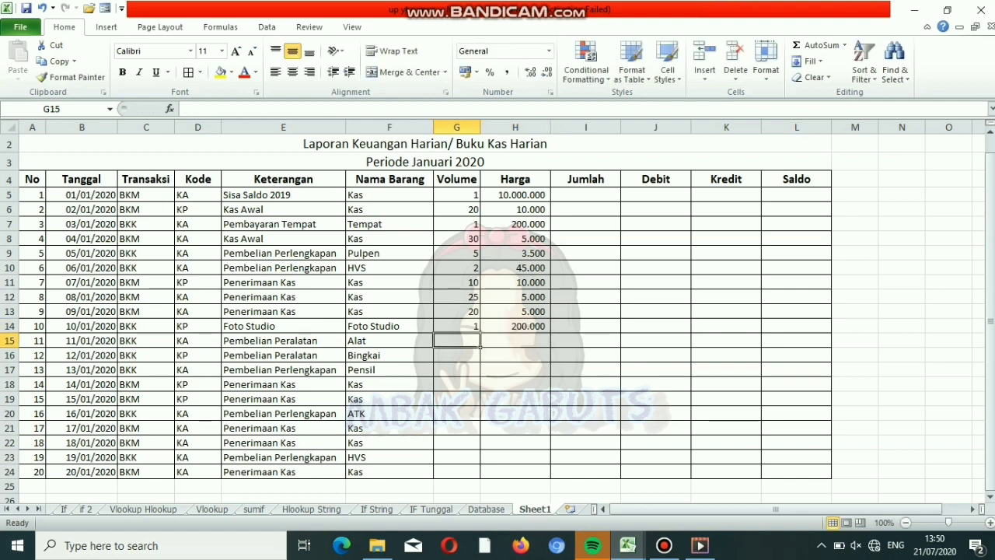
{"action": "type", "text": "1"}
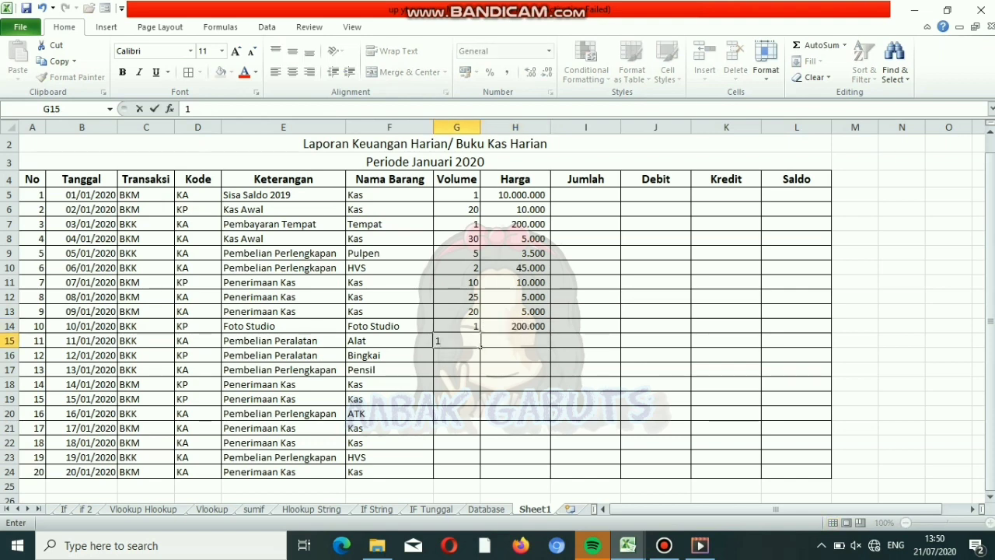
{"action": "key", "text": "Right"}
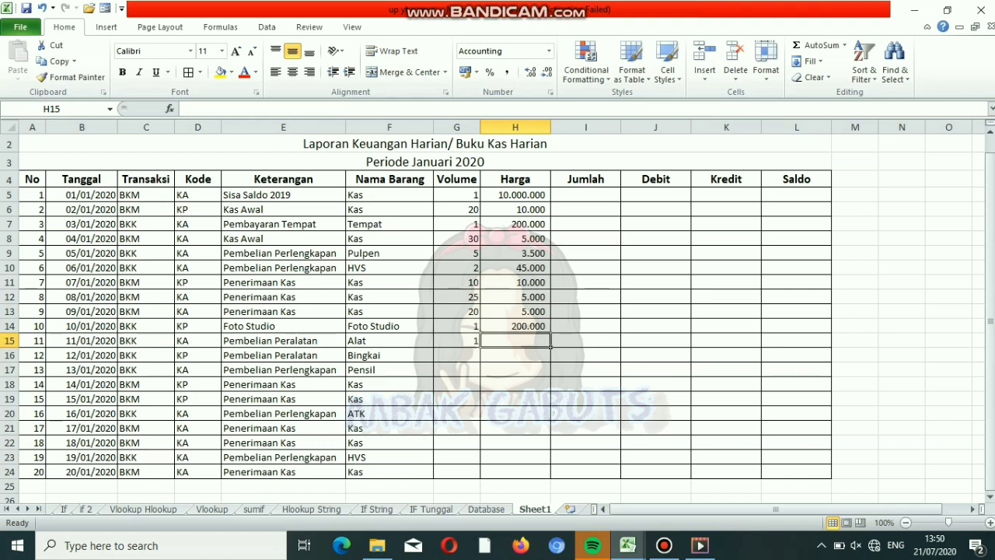
{"action": "left_click", "coordinate": [478, 343]}
{"action": "type", "text": "3"}
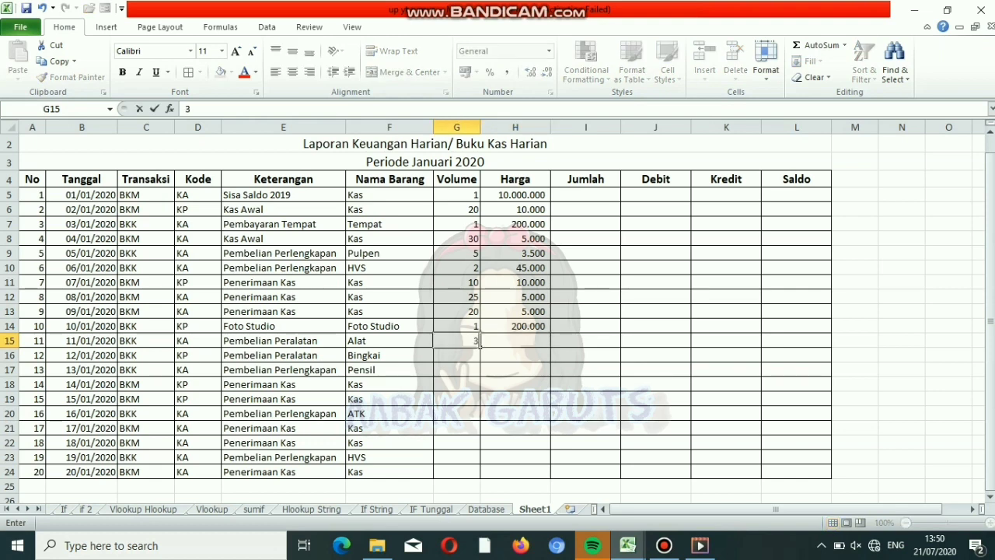
{"action": "key", "text": "Right"}
{"action": "type", "text": "500000"}
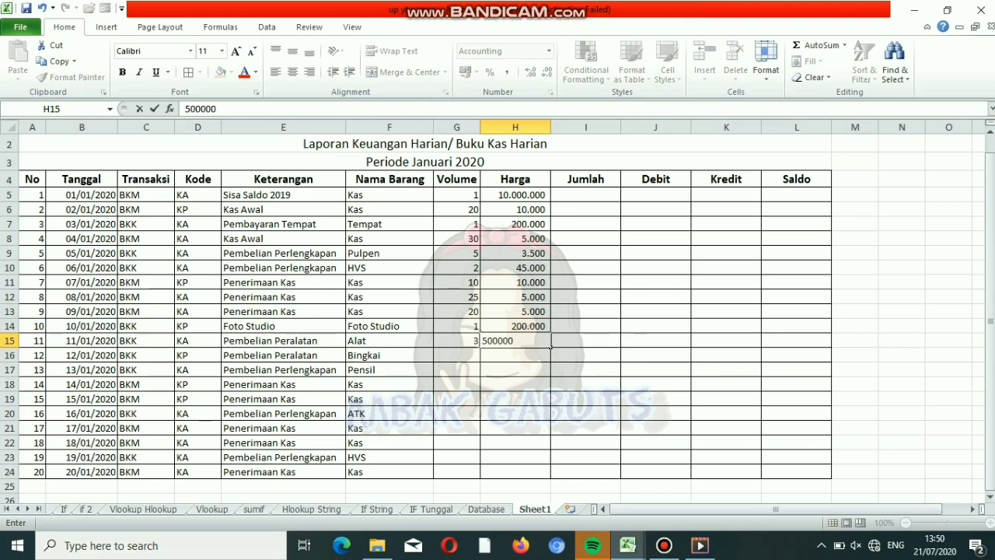
- Enter a Volume of 4 and a Harga of 10000 for the Bingkai entry in row 16
{"action": "left_click", "coordinate": [456, 356]}
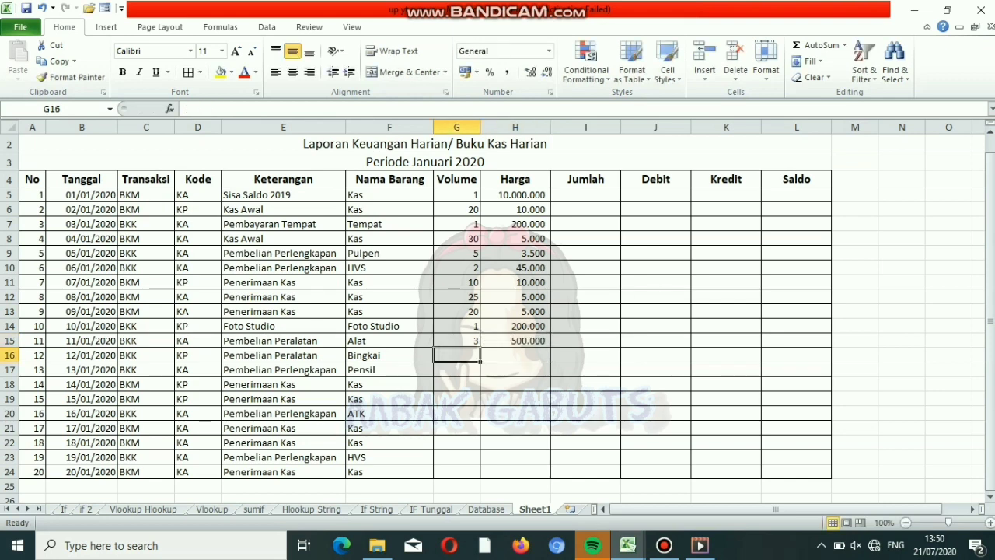
{"action": "type", "text": "4"}
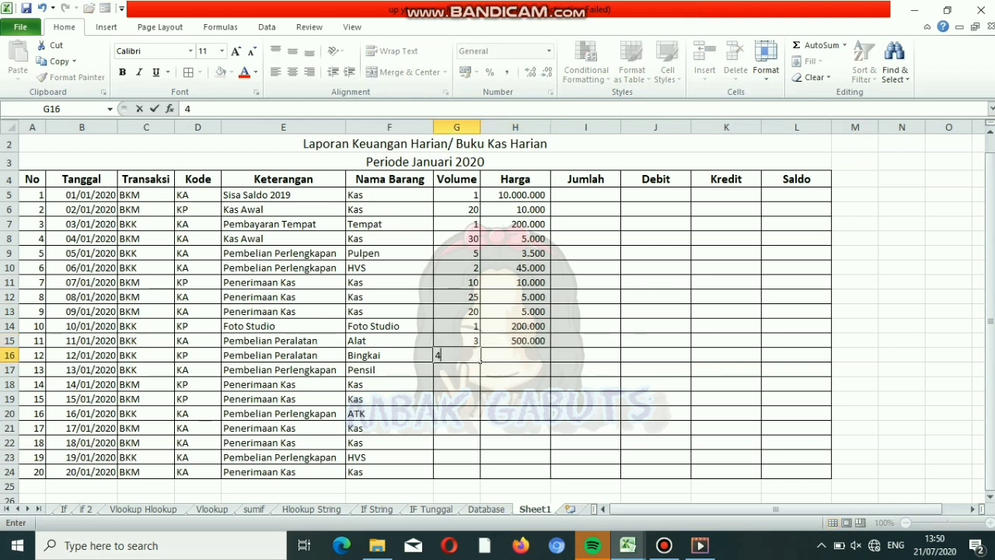
{"action": "key", "text": "Right"}
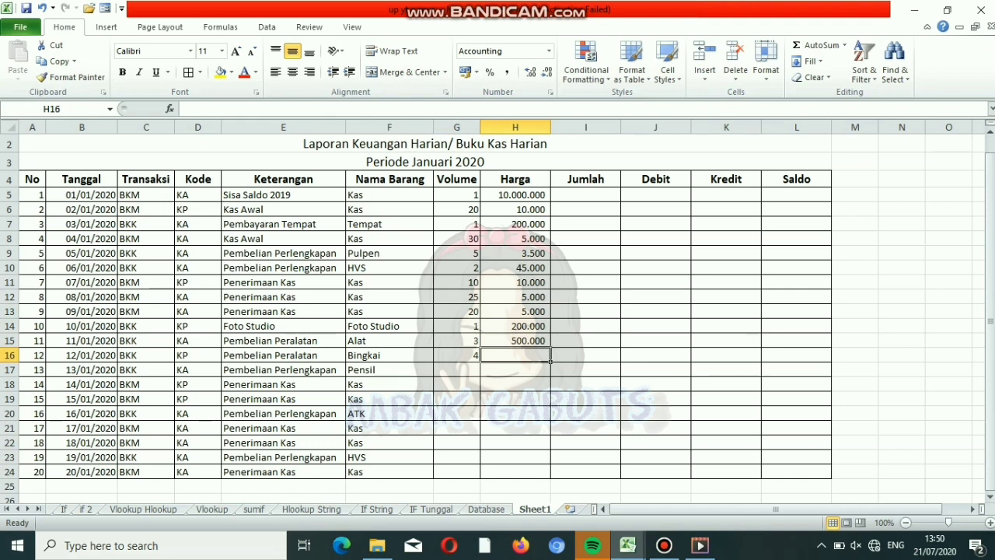
{"action": "type", "text": "10000"}
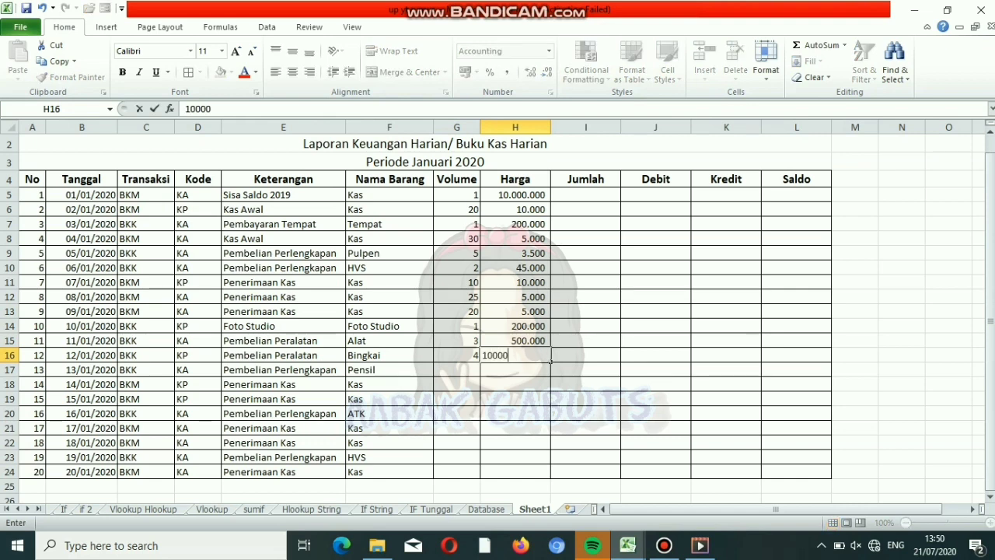
{"action": "key", "text": "Return"}
- Enter a Volume of 12 and a Harga of 1300 for the Pensil entry in row 17
{"action": "key", "text": "Left"}
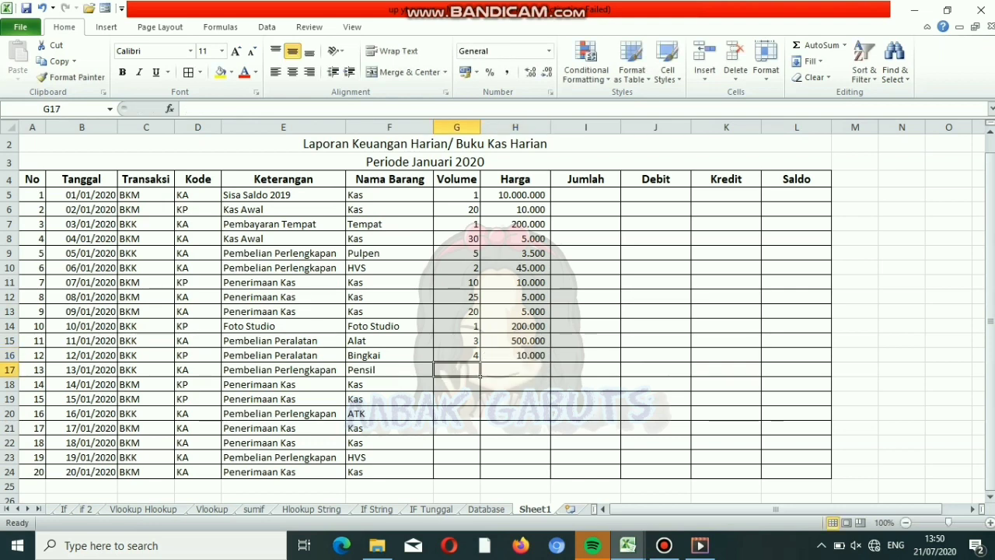
{"action": "type", "text": "12"}
{"action": "key", "text": "Right"}
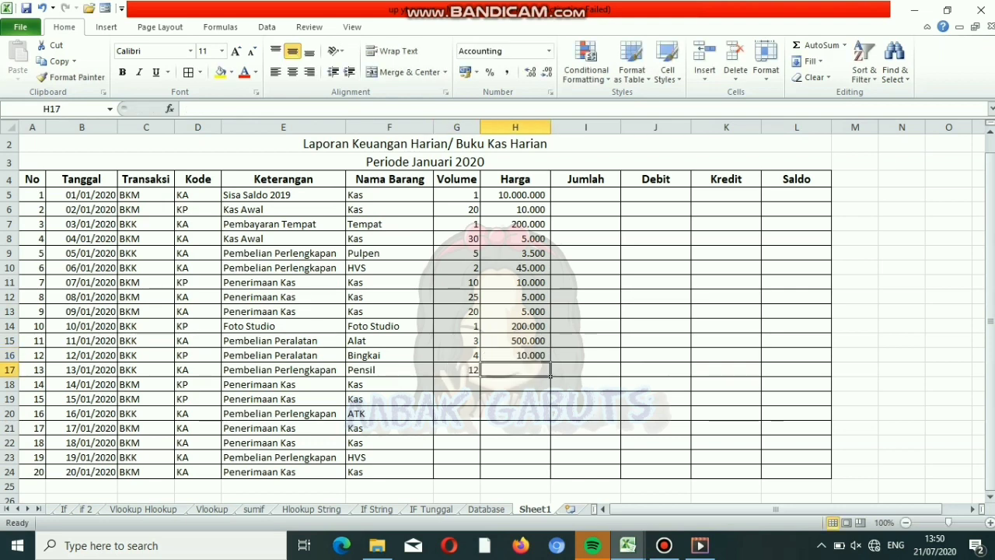
{"action": "type", "text": "1"}
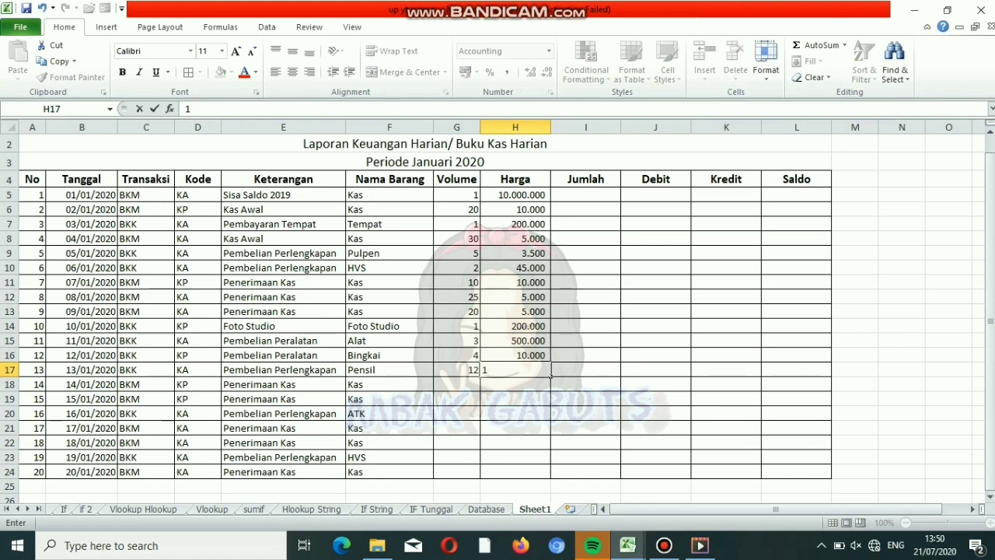
{"action": "type", "text": ".300"}
{"action": "key", "text": "Return"}
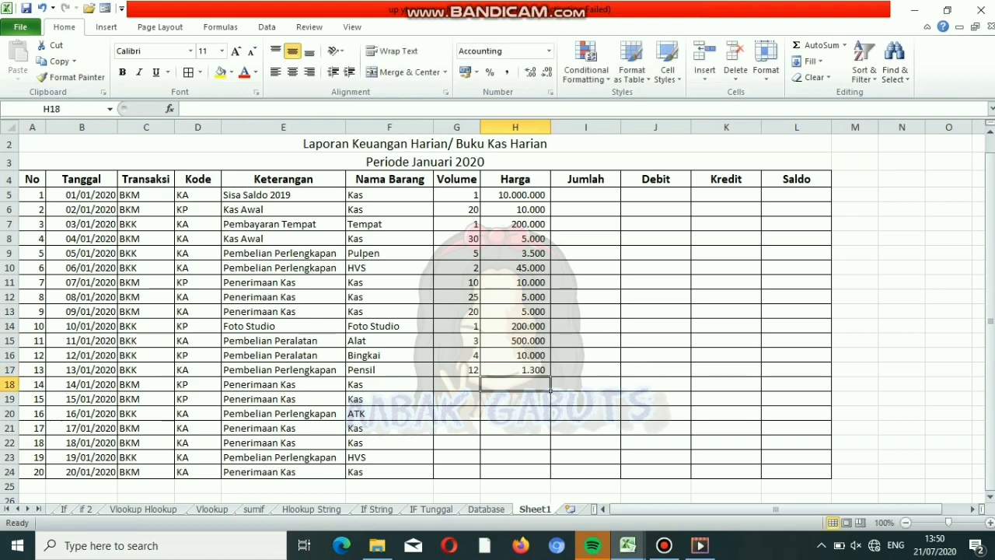
- Enter a Volume of 10 and a Harga of 10000 for the 14/01/2020 Penerimaan Kas entry in row 18
{"action": "key", "text": "Left"}
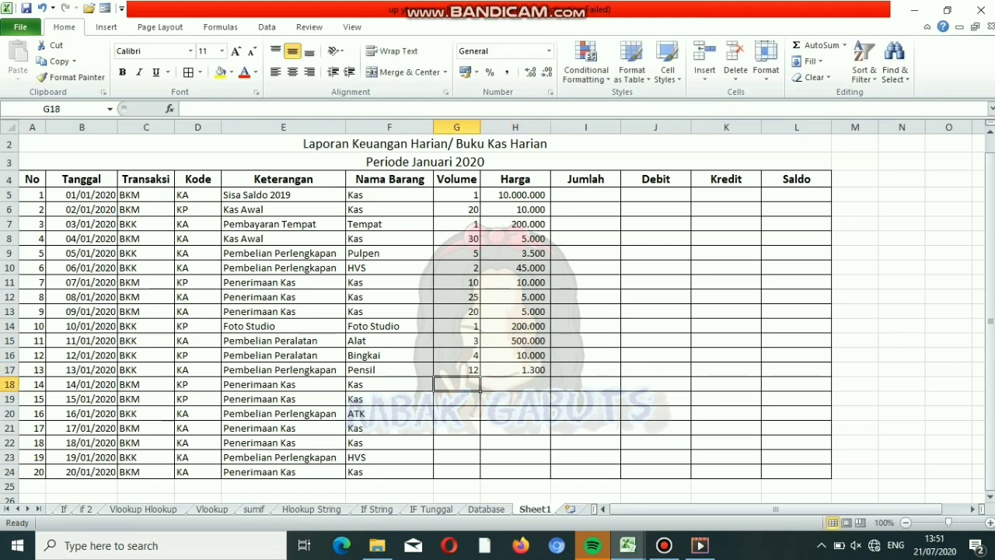
{"action": "type", "text": "10"}
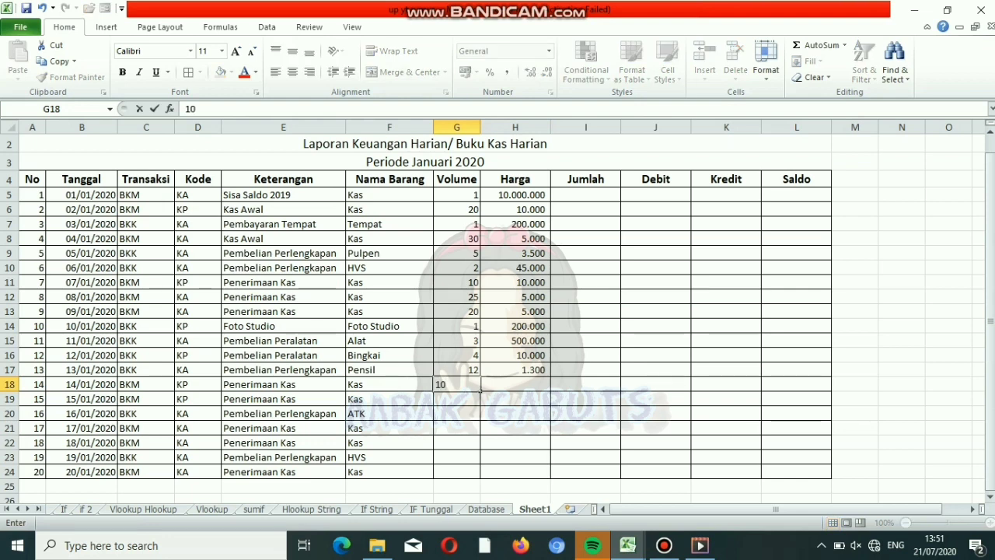
{"action": "key", "text": "Tab"}
{"action": "type", "text": "10.000"}
{"action": "key", "text": "Return"}
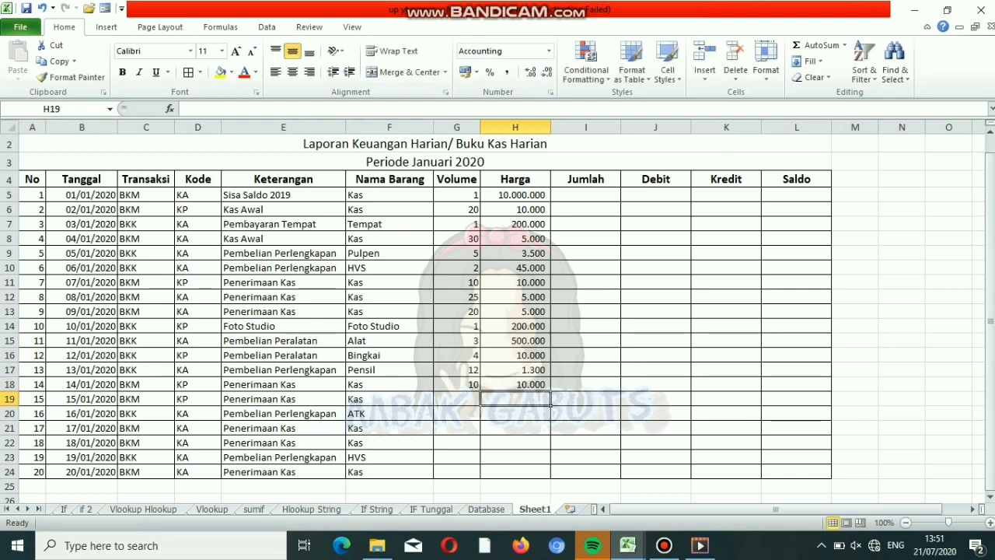
- Enter a Volume of 5 and a Harga of 10000 for the 15/01/2020 Penerimaan Kas entry in row 19
{"action": "key", "text": "Left"}
{"action": "type", "text": "5"}
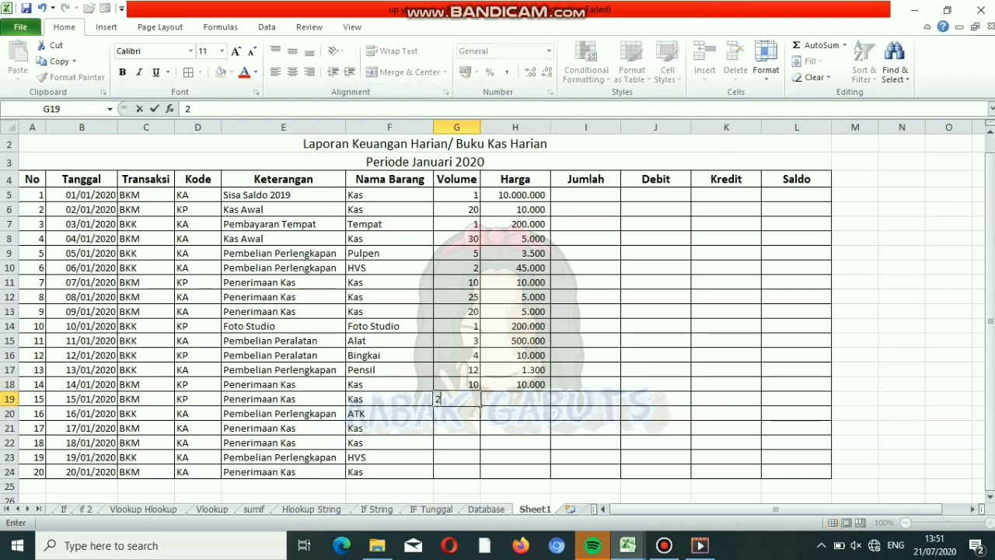
{"action": "key", "text": "Tab"}
{"action": "type", "text": "10000"}
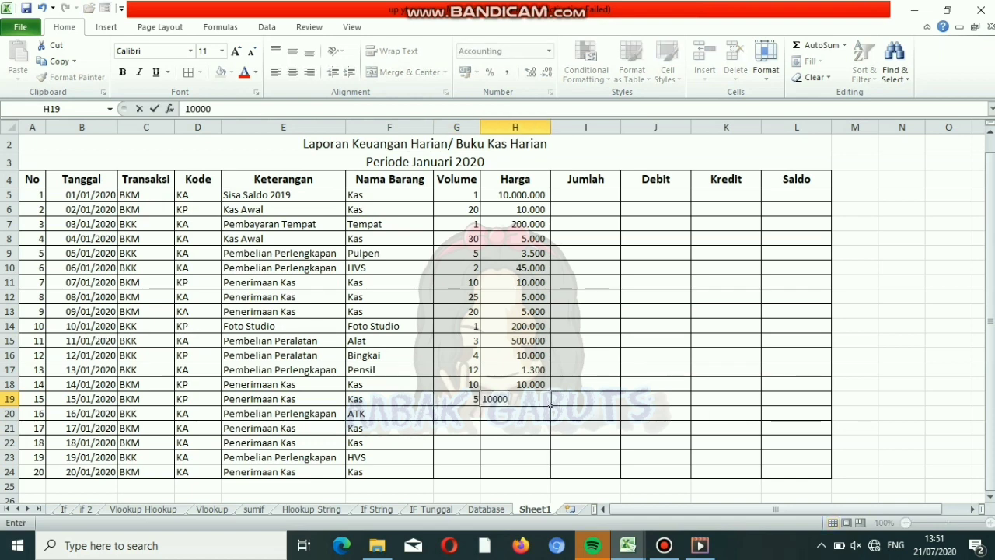
{"action": "key", "text": "Return"}
- Enter a Volume of 1 and a Harga of 100000 for the ATK entry in row 20
{"action": "key", "text": "Left"}
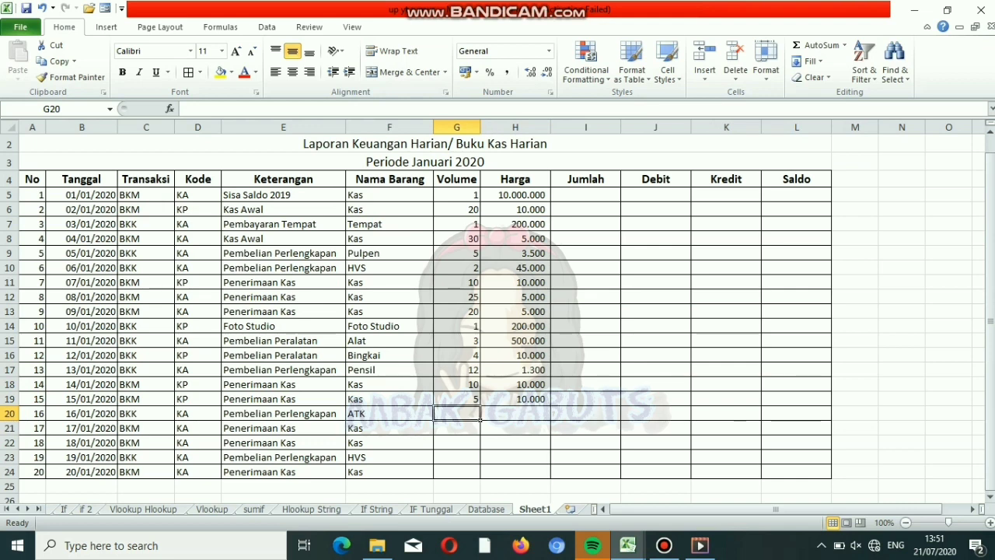
{"action": "type", "text": "1"}
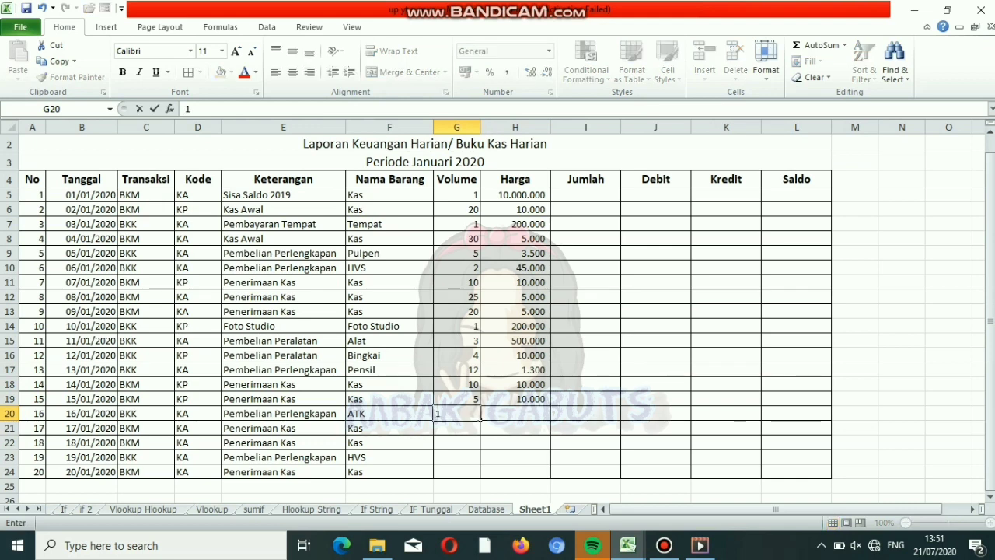
{"action": "key", "text": "Right"}
{"action": "type", "text": "100000"}
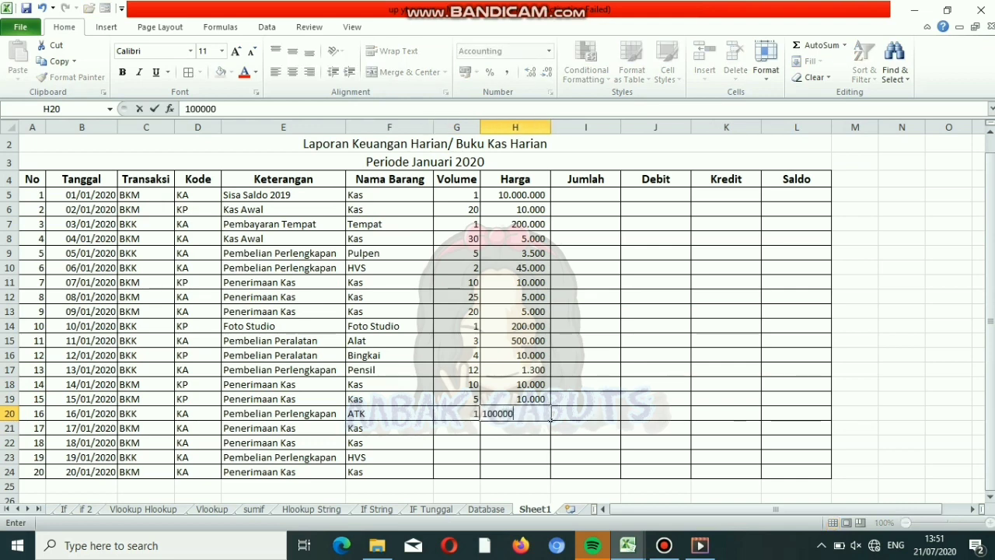
{"action": "key", "text": "Return"}
- Enter a Volume of 15 and a Harga of 5000 for the 17/01/2020 Penerimaan Kas entry in row 21
{"action": "key", "text": "Left"}
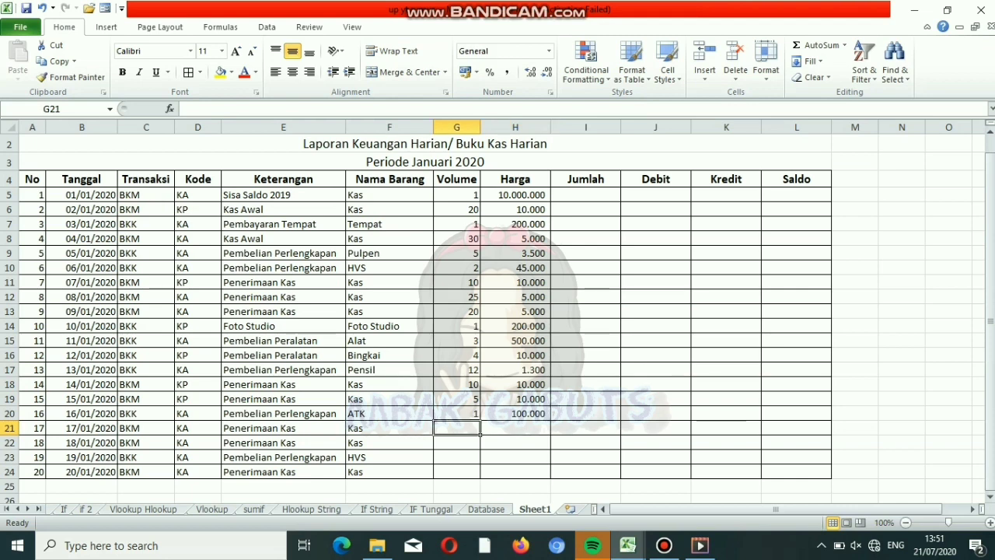
{"action": "type", "text": "15"}
{"action": "key", "text": "Right"}
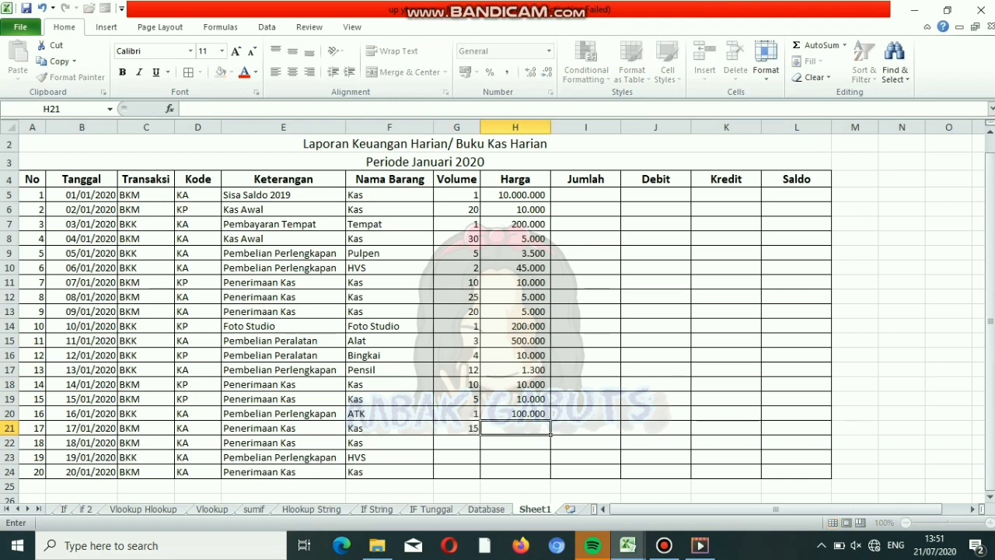
{"action": "type", "text": "5000"}
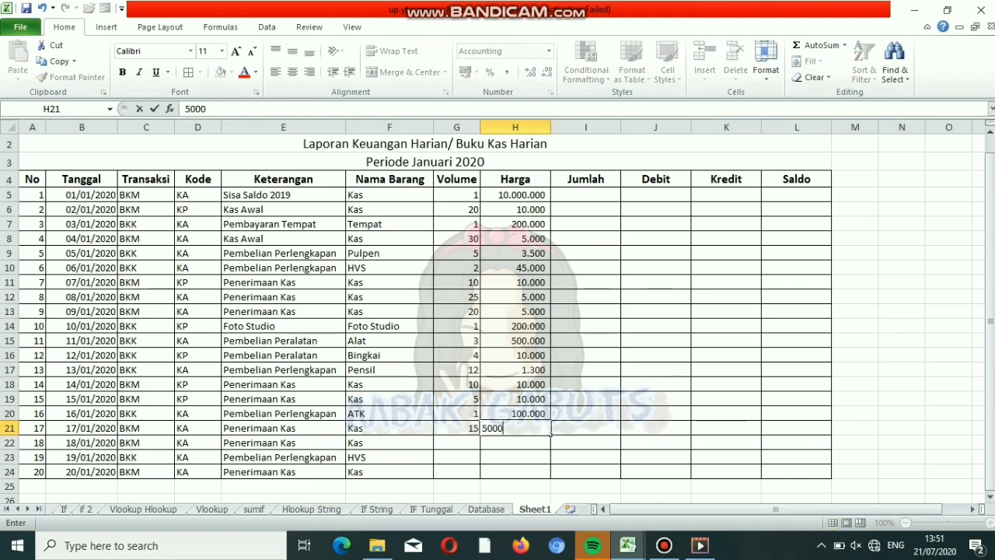
{"action": "key", "text": "Return"}
- Enter a Volume of 35 and a Harga of 5000 for the 18/01/2020 Penerimaan Kas entry in row 22
{"action": "key", "text": "Left"}
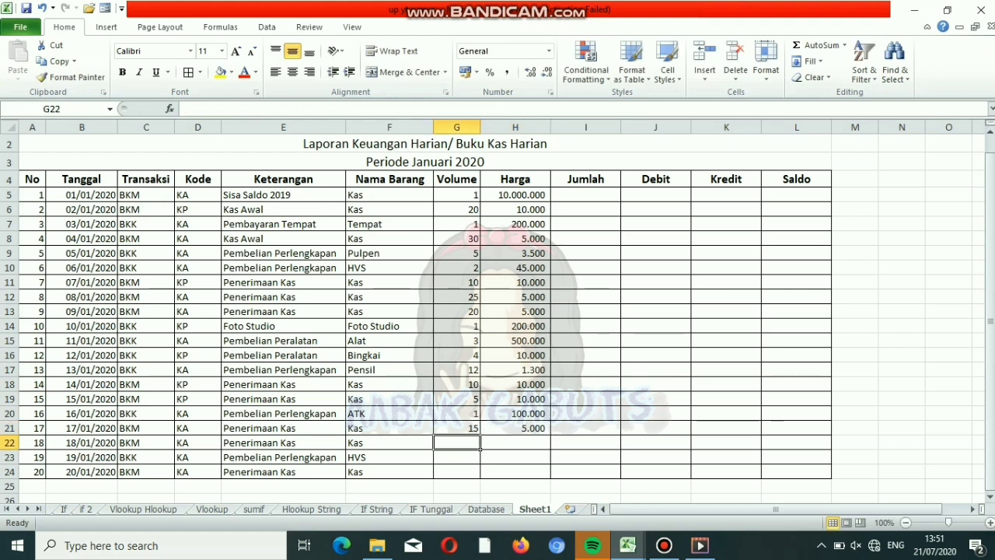
{"action": "type", "text": "35"}
{"action": "key", "text": "Right"}
{"action": "type", "text": "5000"}
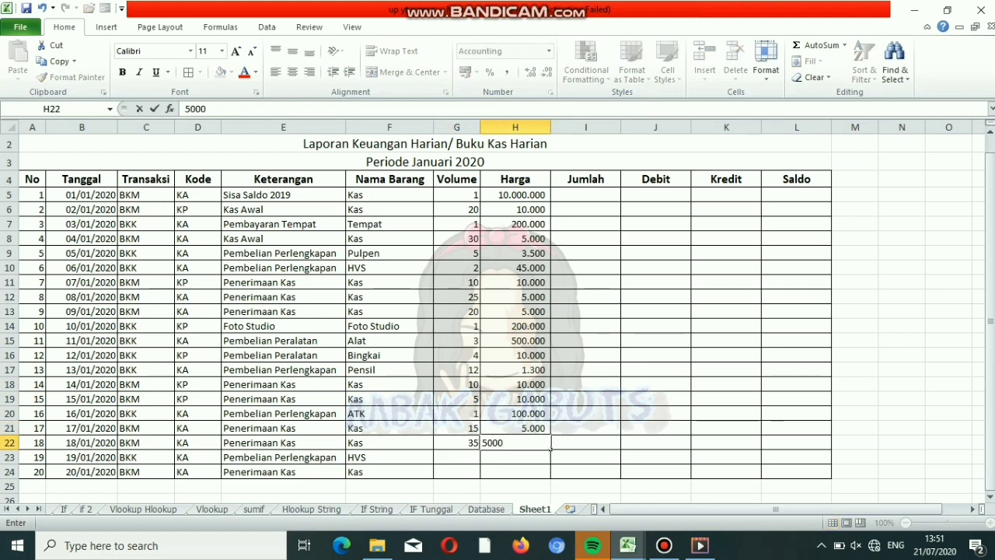
{"action": "key", "text": "Return"}
- Enter a Volume of 2 and a Harga of 45000 for the HVS entry in row 23
{"action": "key", "text": "Left"}
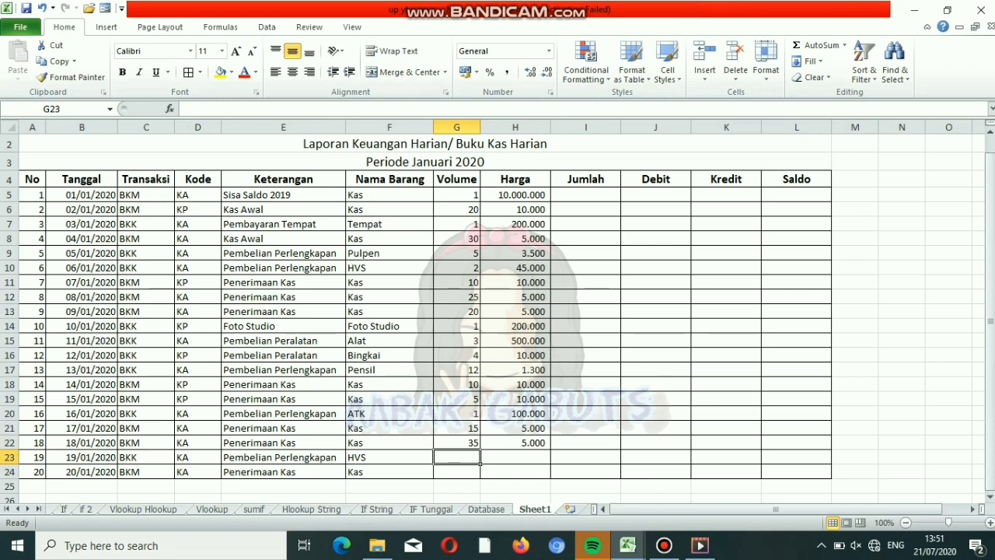
{"action": "type", "text": "2"}
{"action": "key", "text": "Right"}
{"action": "type", "text": "4"}
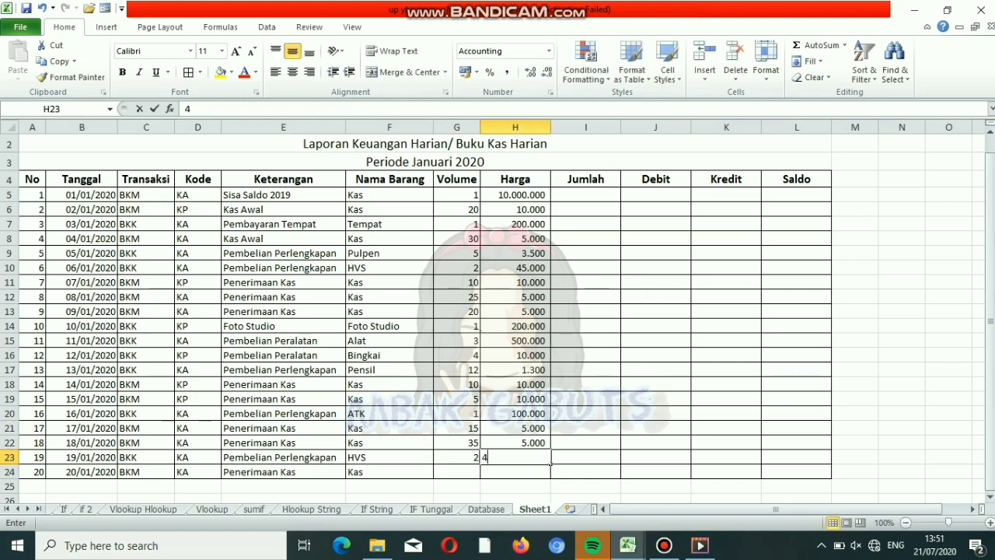
{"action": "type", "text": "5000"}
{"action": "key", "text": "ctrl+Return"}
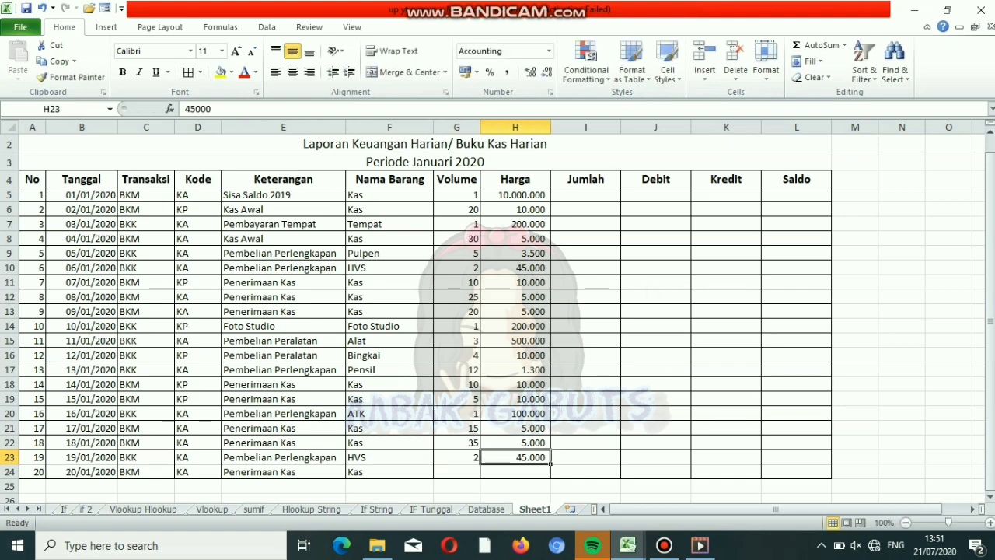
- Enter a Volume of 5 and a Harga of 5000 for the 20/01/2020 Penerimaan Kas entry in row 24
{"action": "left_click", "coordinate": [456, 471]}
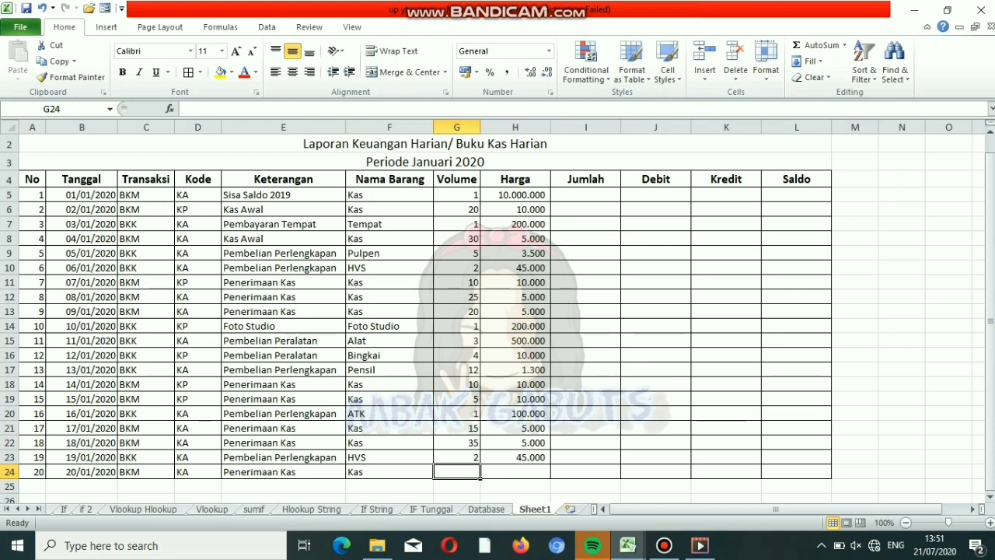
{"action": "type", "text": "5"}
{"action": "left_click", "coordinate": [549, 474]}
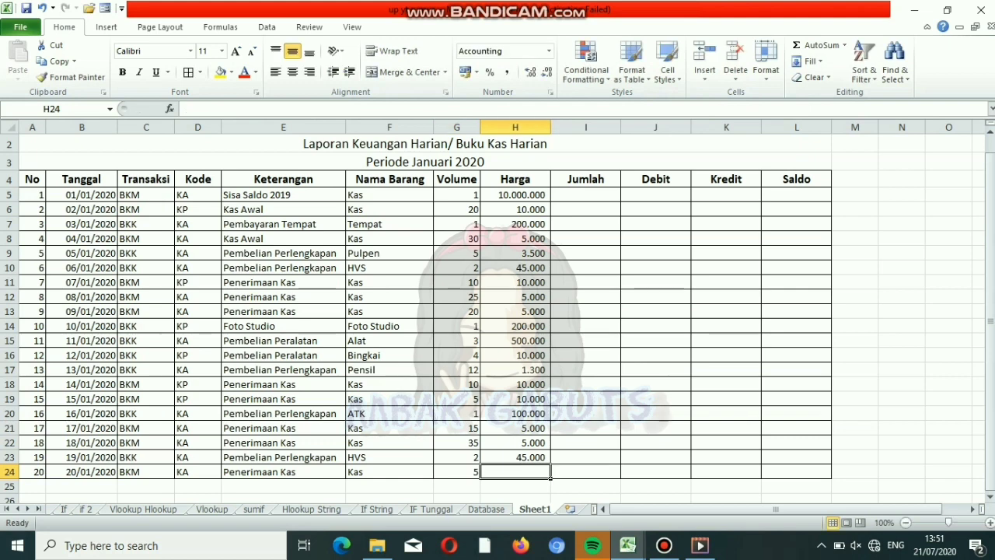
{"action": "type", "text": "5000"}
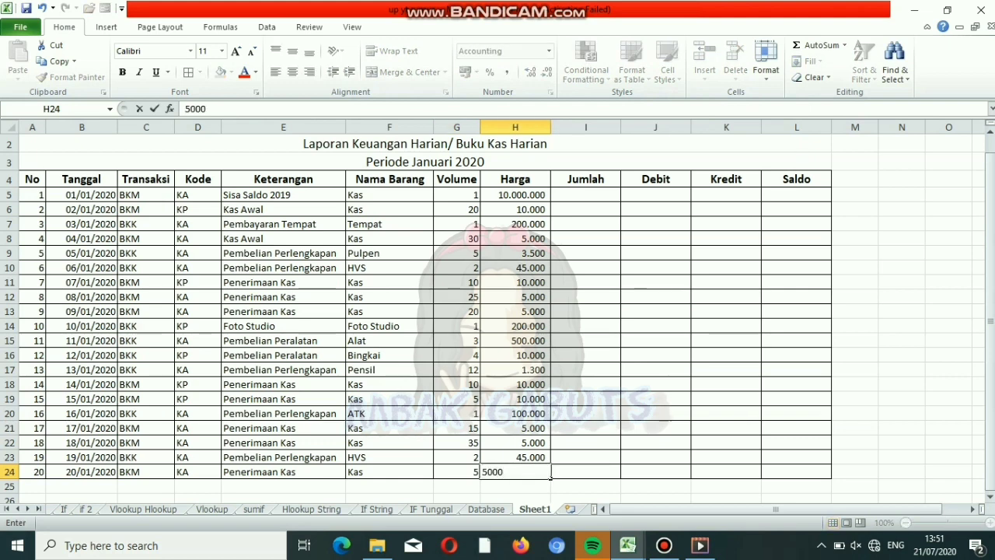
- Calculate Jumlah for the first entry in I5 as Volume times Harga with the formula =G5*H5
{"action": "left_click", "coordinate": [614, 197]}
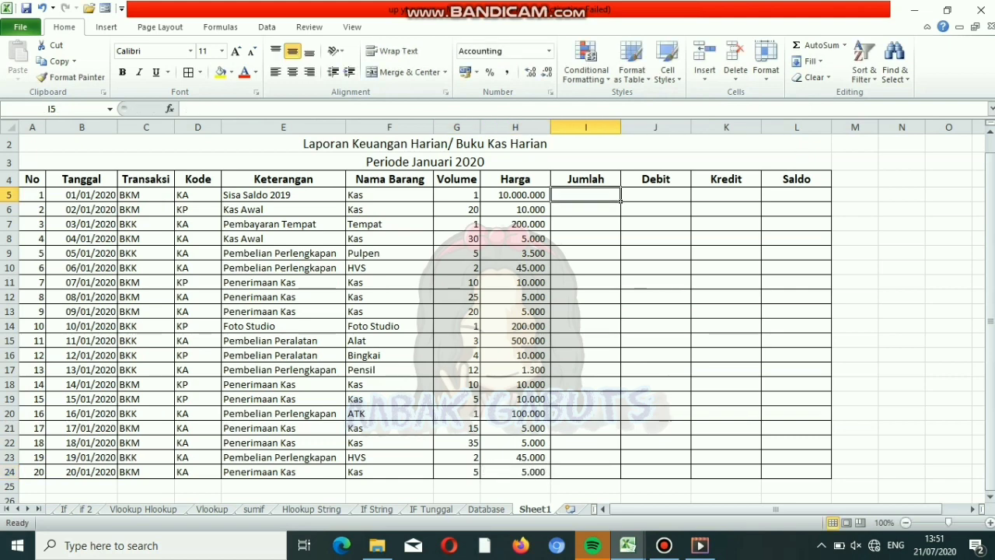
{"action": "type", "text": "="}
{"action": "key", "text": "Left"}
{"action": "key", "text": "Left"}
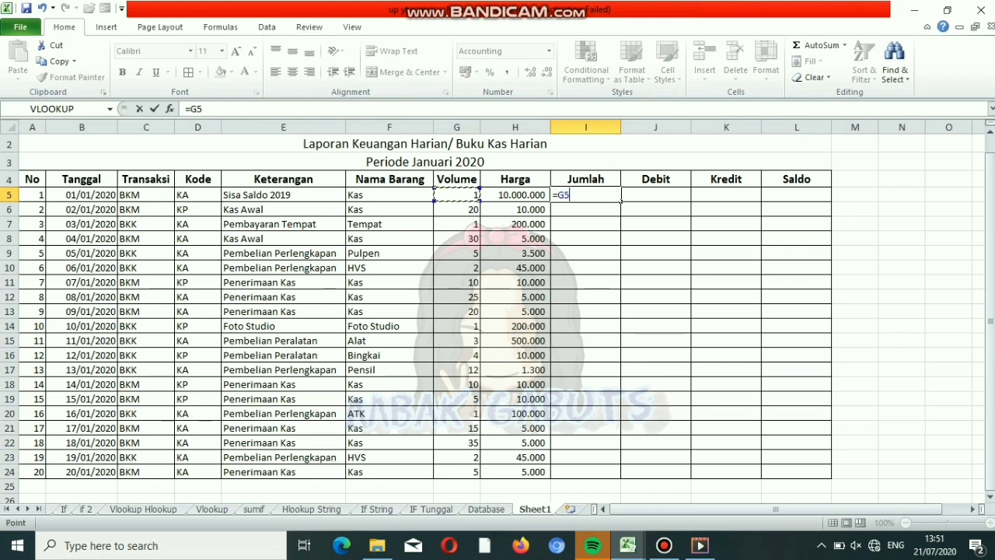
{"action": "type", "text": "*"}
{"action": "key", "text": "Left"}
{"action": "key", "text": "Return"}
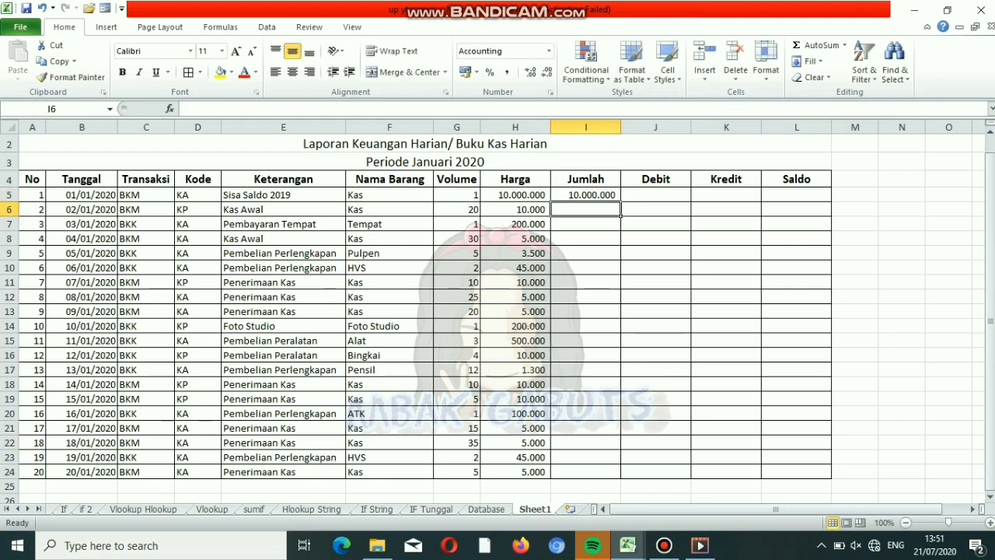
- Copy the Jumlah formula from I5 down through row 24
{"action": "key", "text": "Up"}
{"action": "key", "text": "Up"}
{"action": "key", "text": "Down"}
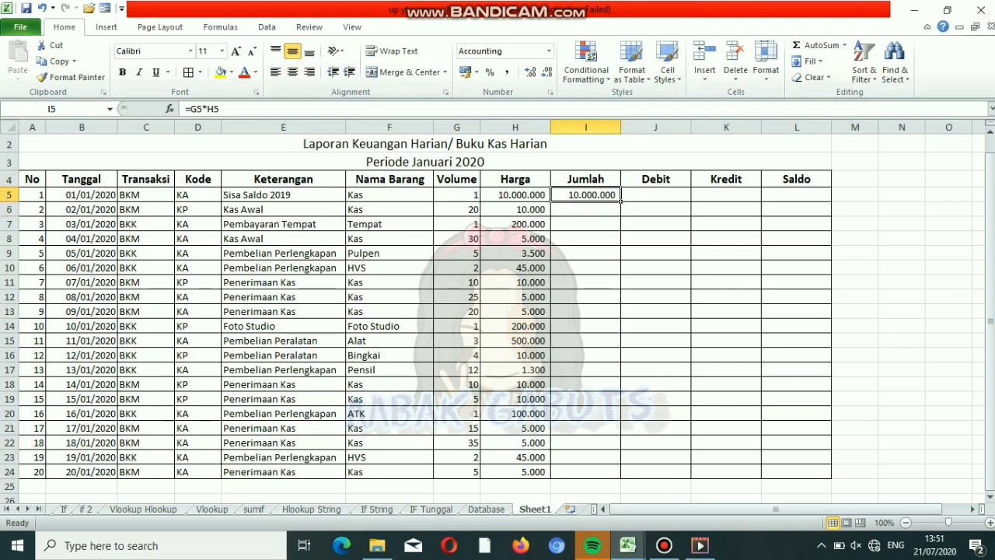
{"action": "double_click", "coordinate": [621, 201]}
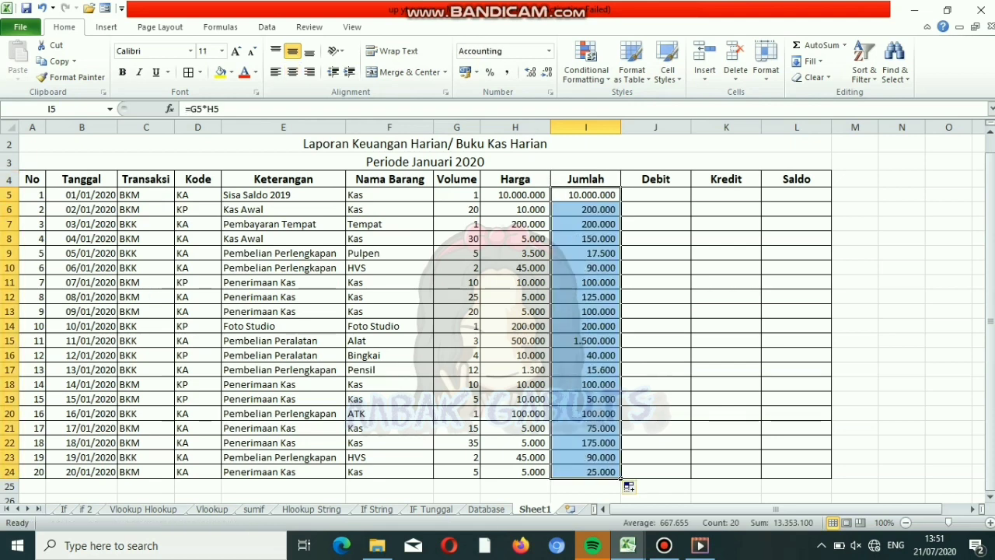
- Calculate Debit in J5 with the formula =IF(C5="BKM";I5;0) and copy it down through row 24
{"action": "left_click", "coordinate": [655, 194]}
{"action": "type", "text": "=IF("}
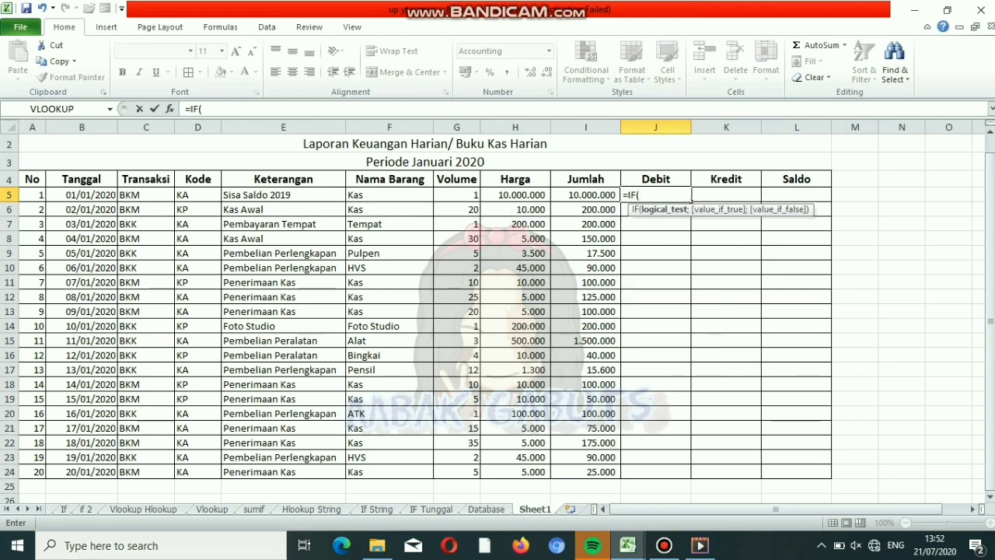
{"action": "left_click", "coordinate": [145, 195]}
{"action": "type", "text": "=\""}
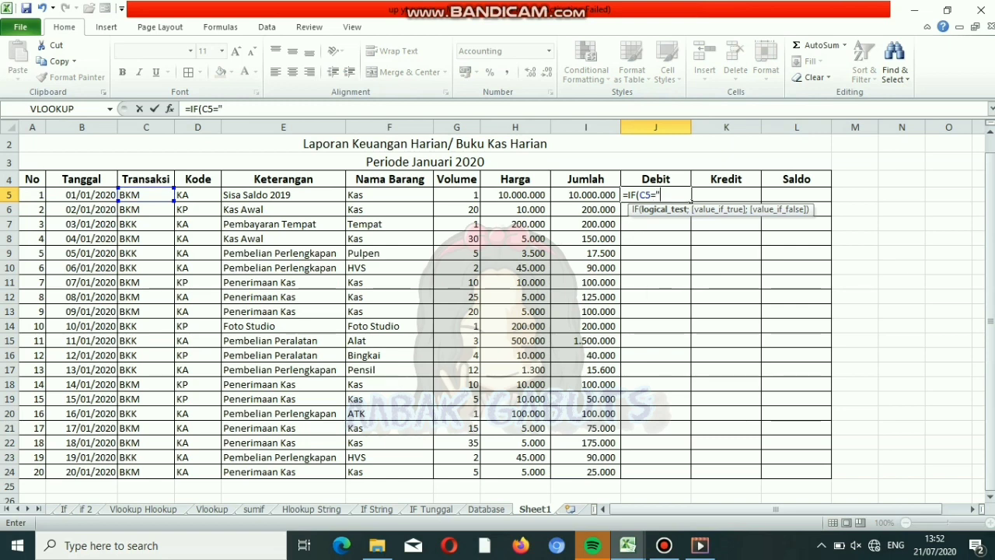
{"action": "type", "text": "B"}
{"action": "key", "text": "BackSpace"}
{"action": "type", "text": "BKM\";"}
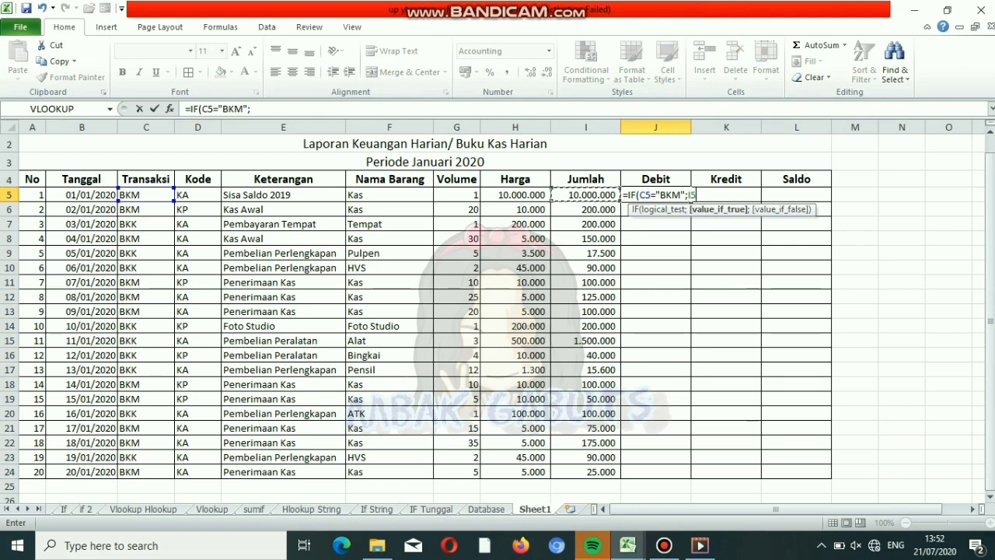
{"action": "key", "text": "Left"}
{"action": "type", "text": ";"}
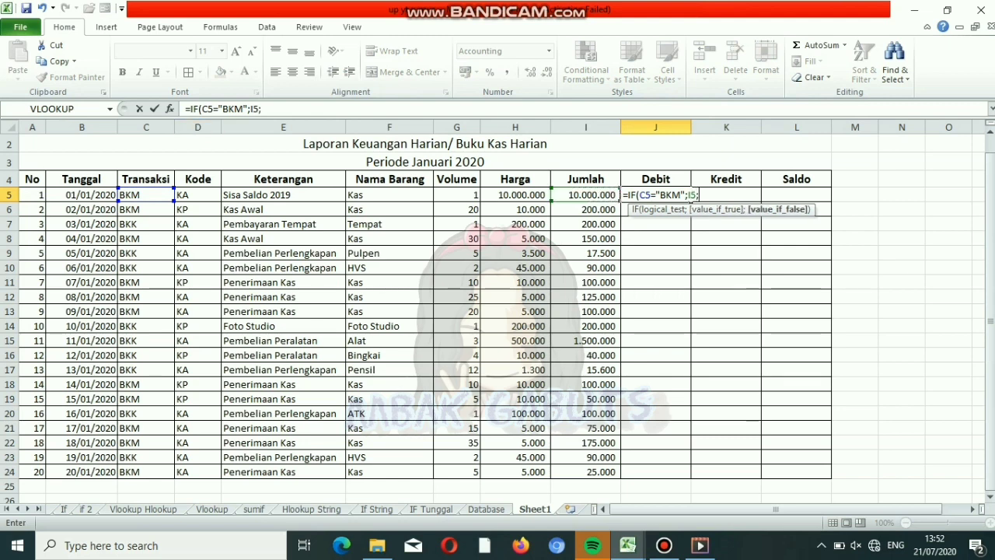
{"action": "type", "text": "0"}
{"action": "key", "text": "Return"}
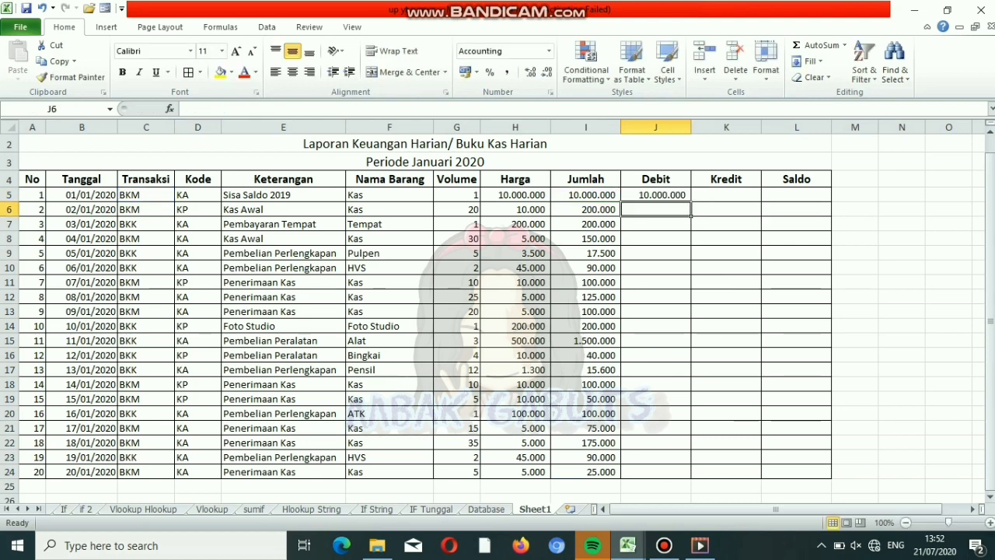
{"action": "left_click", "coordinate": [655, 194]}
{"action": "double_click", "coordinate": [690, 202]}
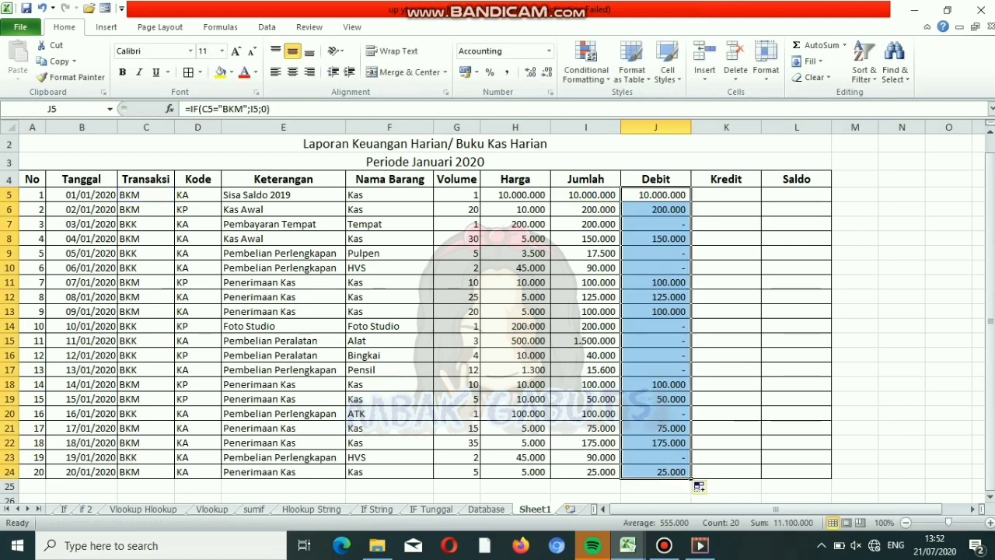
- Calculate Kredit in K5 with the formula =IF(C5="BKK";I5;0) and copy it down through row 24
{"action": "left_click", "coordinate": [758, 196]}
{"action": "type", "text": "=IF"}
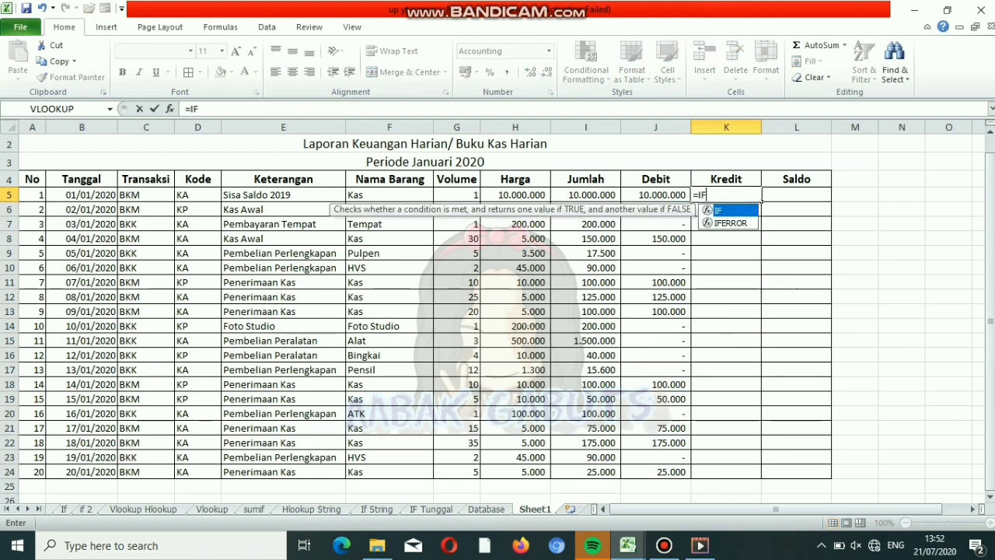
{"action": "type", "text": "("}
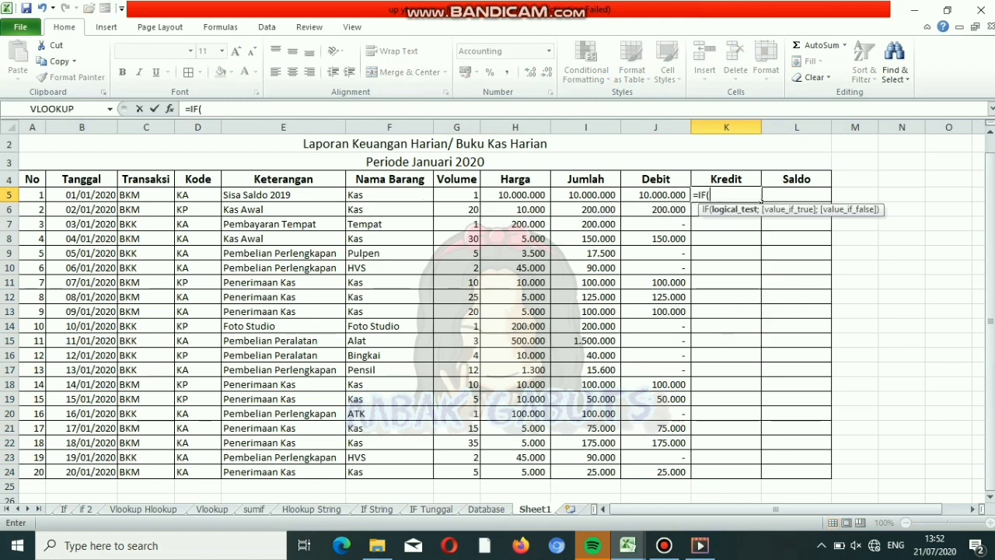
{"action": "left_click", "coordinate": [169, 195]}
{"action": "type", "text": "=\"B"}
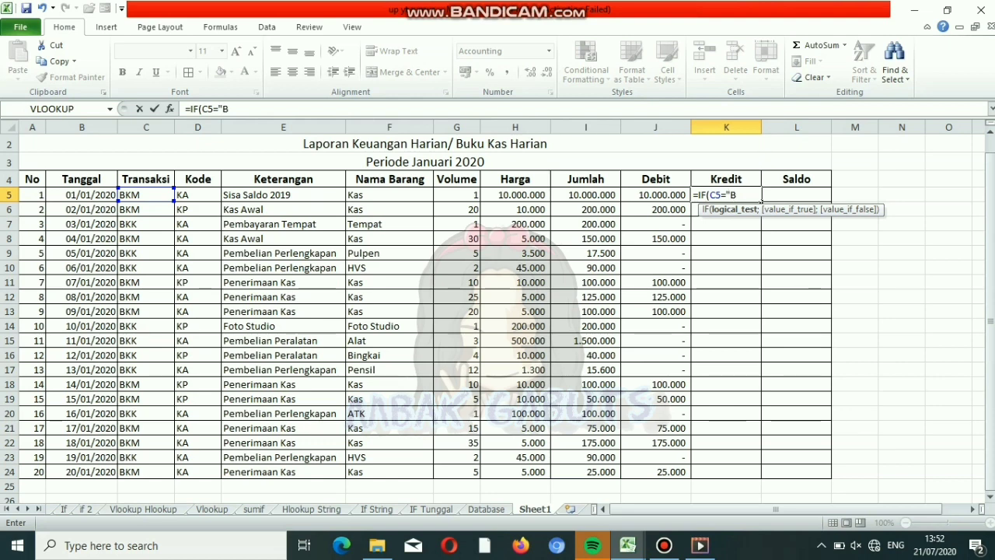
{"action": "type", "text": "KK\""}
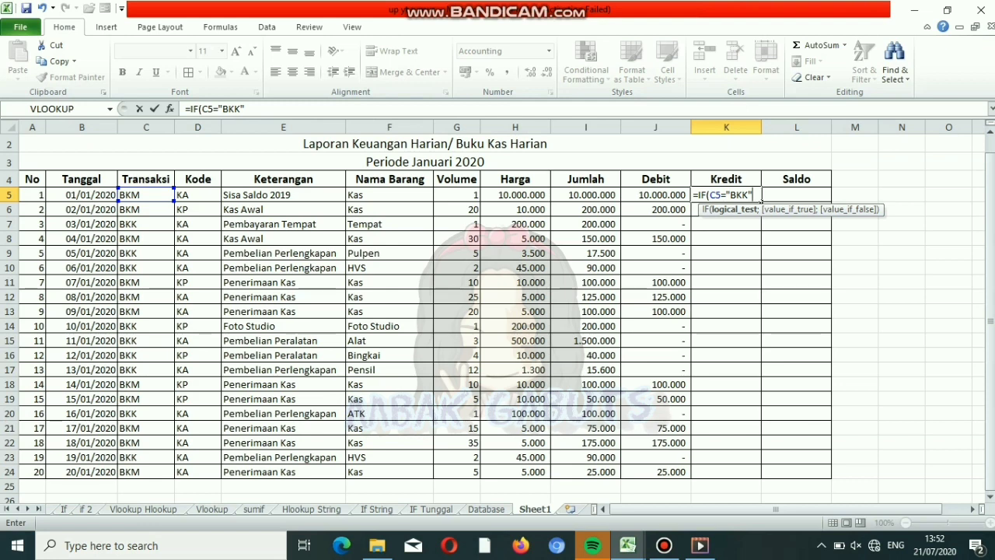
{"action": "type", "text": ";"}
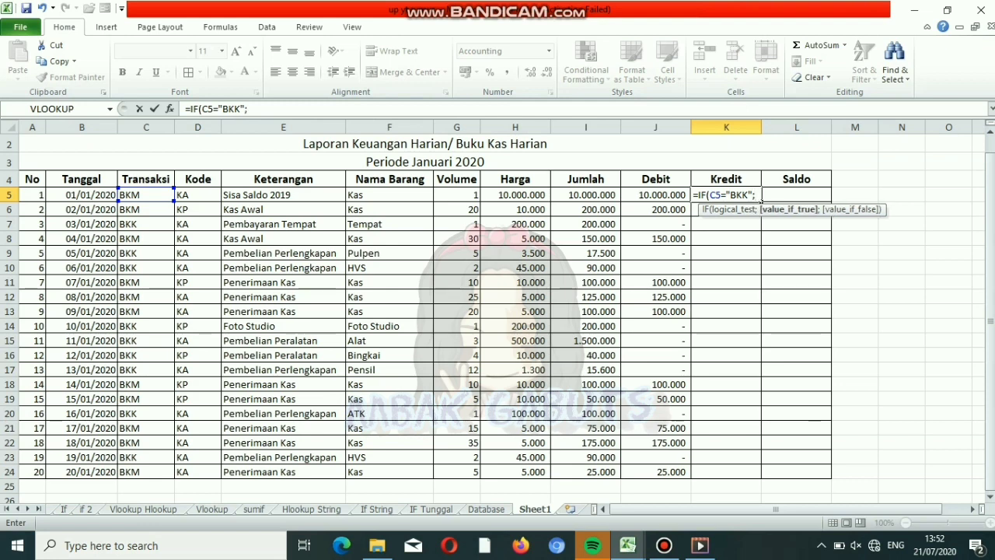
{"action": "left_click", "coordinate": [595, 194]}
{"action": "type", "text": ";0)"}
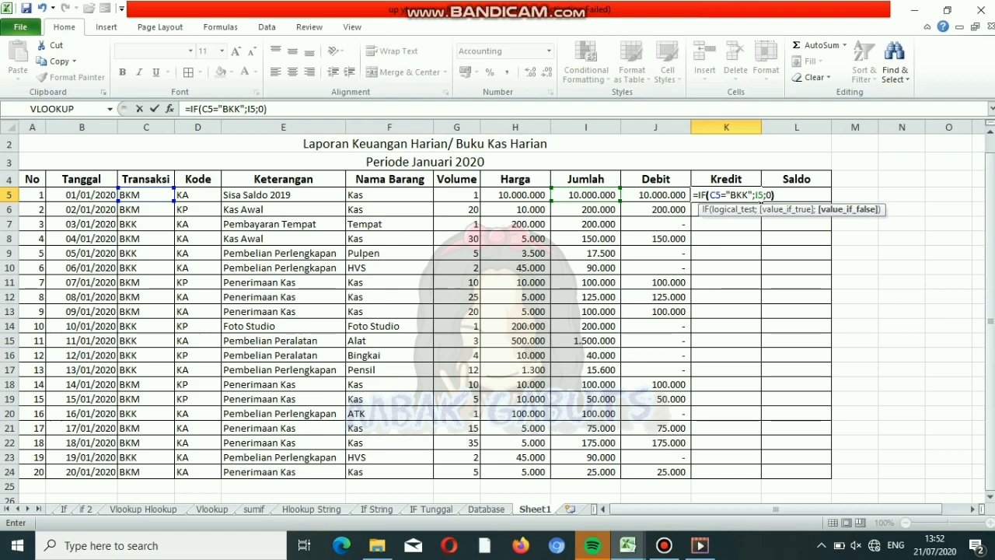
{"action": "key", "text": "Return"}
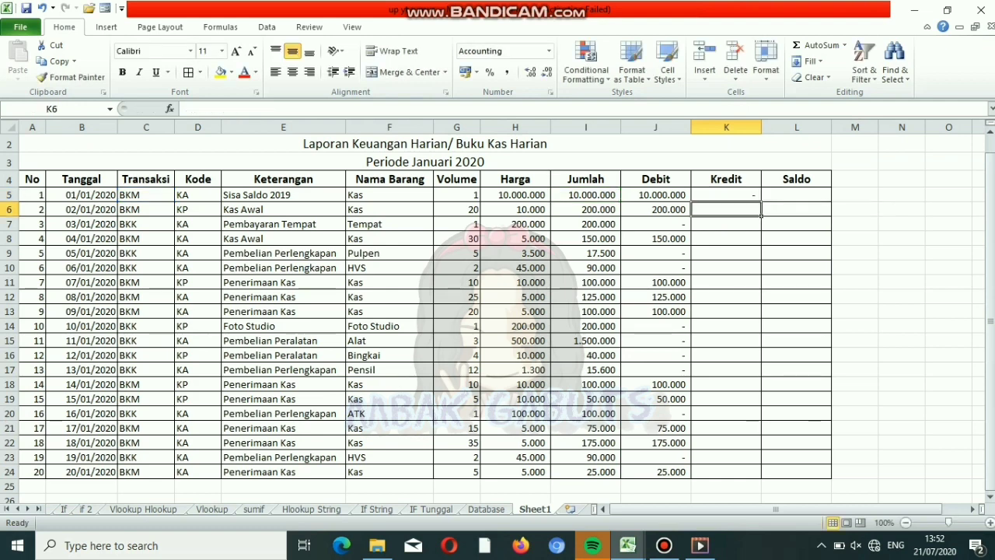
{"action": "left_click", "coordinate": [758, 197]}
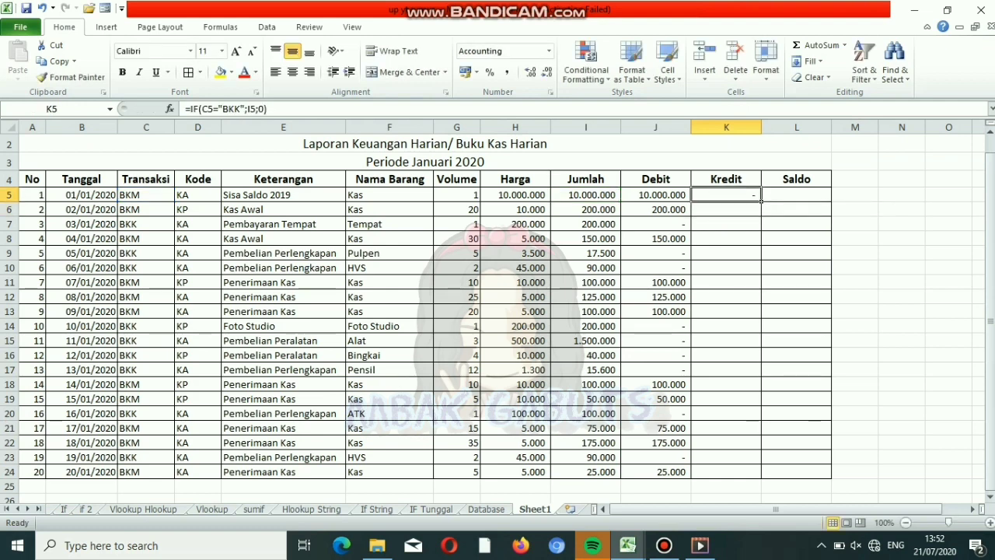
{"action": "double_click", "coordinate": [761, 200]}
- Calculate the opening Saldo in L5 as Debit minus Kredit with the formula =J5-K5
{"action": "left_click", "coordinate": [796, 195]}
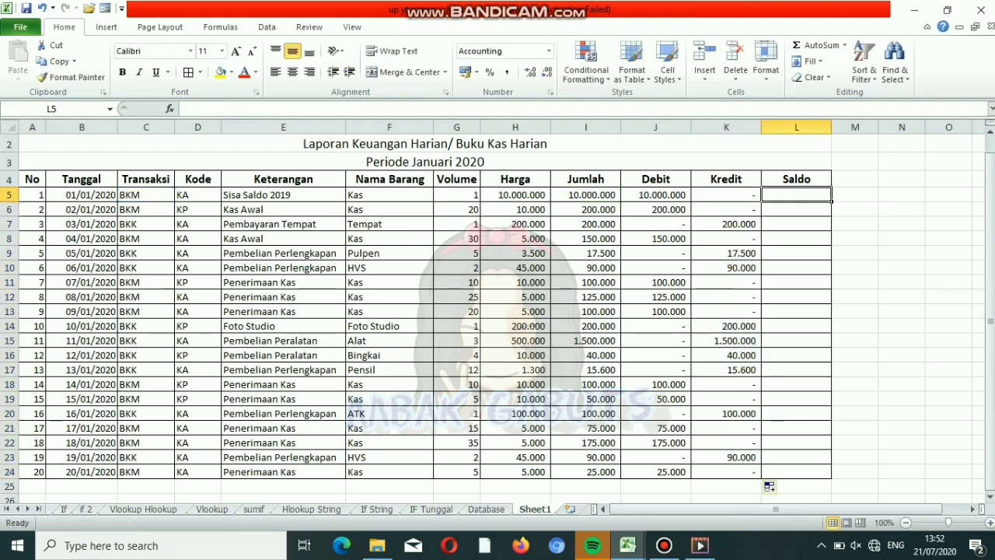
{"action": "type", "text": "="}
{"action": "left_click", "coordinate": [656, 194]}
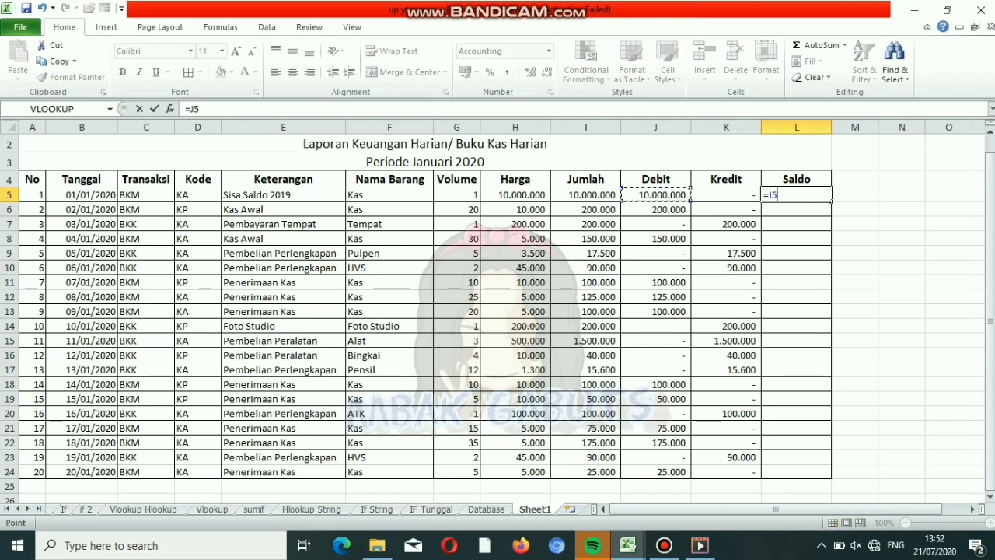
{"action": "type", "text": "+"}
{"action": "key", "text": "BackSpace"}
{"action": "type", "text": "-K5"}
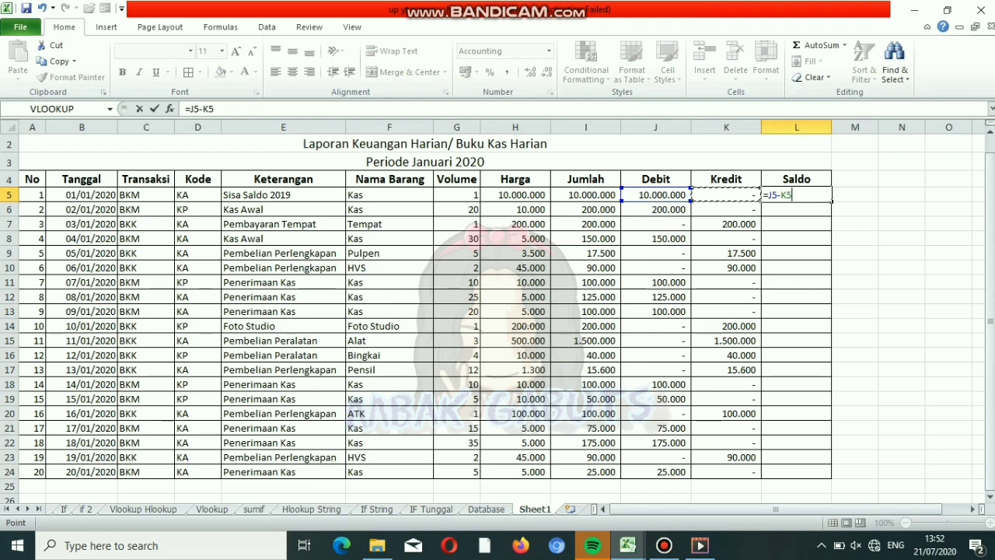
{"action": "key", "text": "Return"}
- Calculate the running Saldo in L6 with the formula =L5+J6-K6 and copy it down through row 24
{"action": "type", "text": "="}
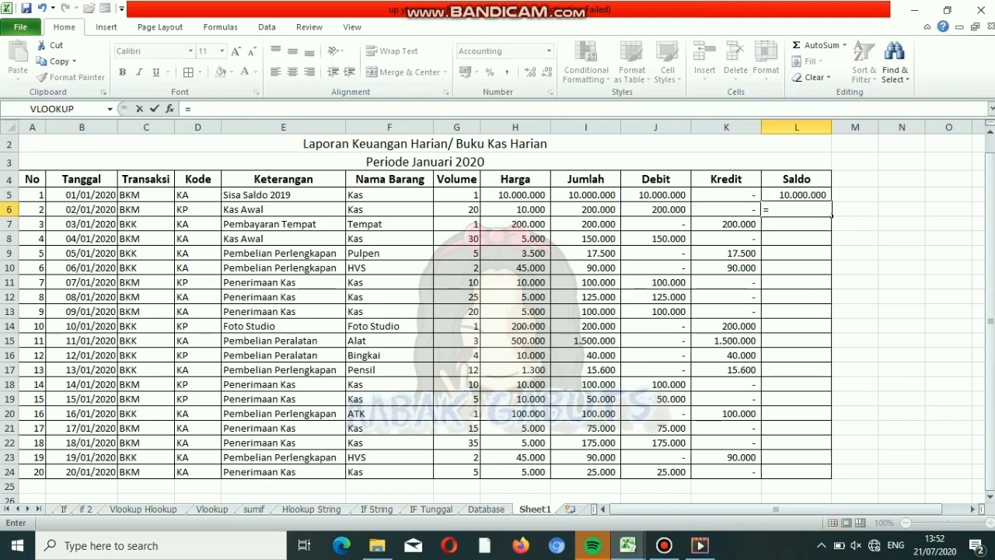
{"action": "type", "text": "L5+J6-"}
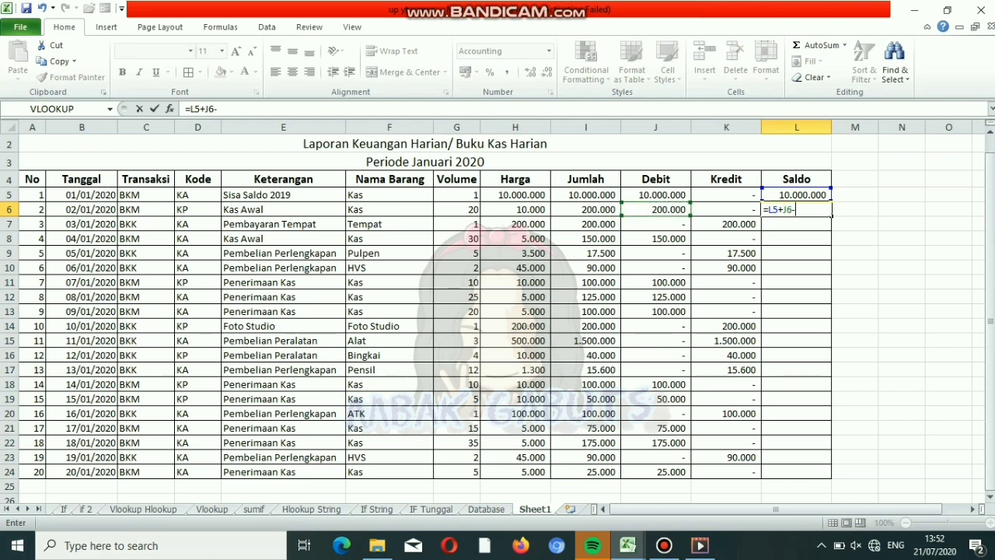
{"action": "type", "text": "K6"}
{"action": "key", "text": "Return"}
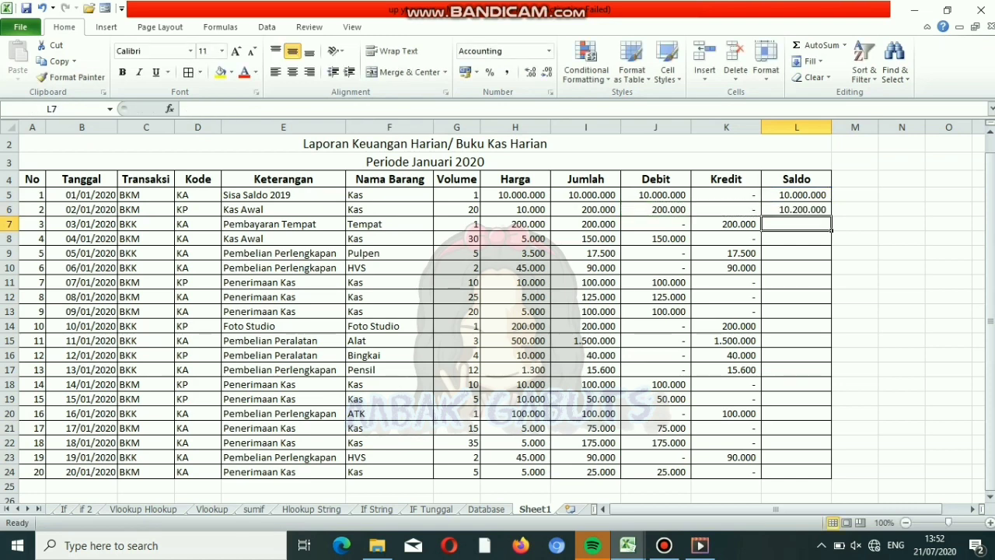
{"action": "left_click", "coordinate": [796, 209]}
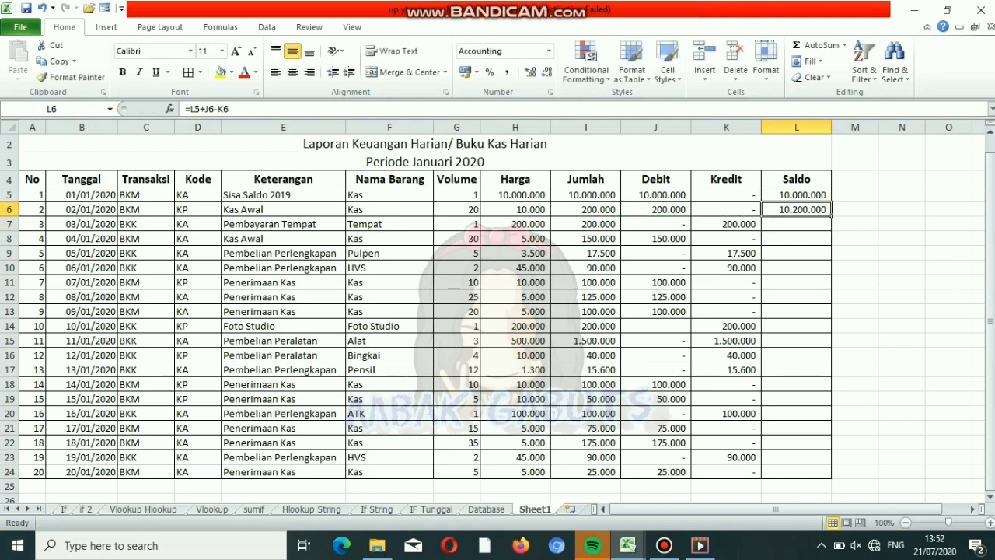
{"action": "left_click_drag", "start_coordinate": [831, 216], "coordinate": [825, 472]}
{"action": "left_click", "coordinate": [855, 253]}
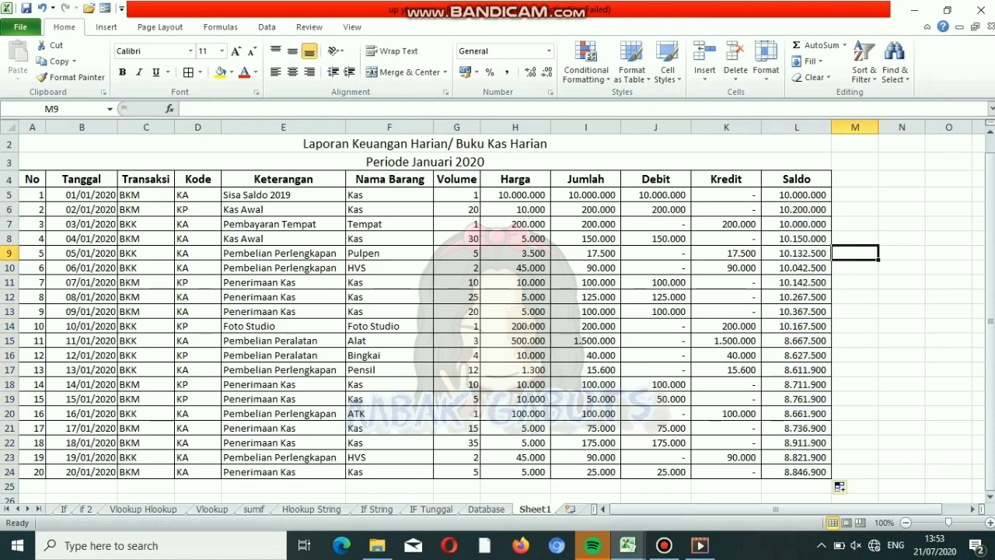
- Start a new entry in row 25 with No 21 and the Tanggal 21/01/2020
{"action": "left_click", "coordinate": [32, 485]}
{"action": "type", "text": "21"}
{"action": "key", "text": "Tab"}
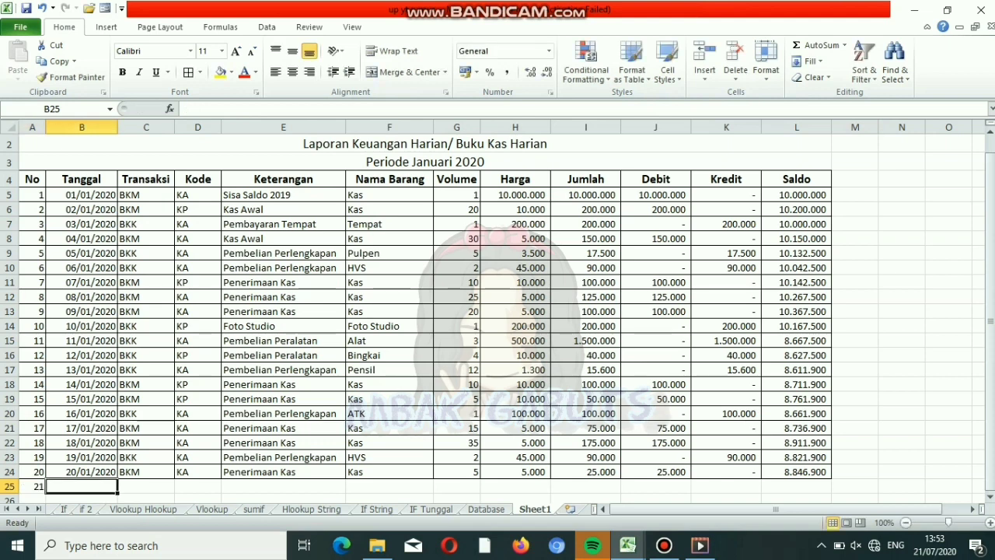
{"action": "type", "text": "21/01/"}
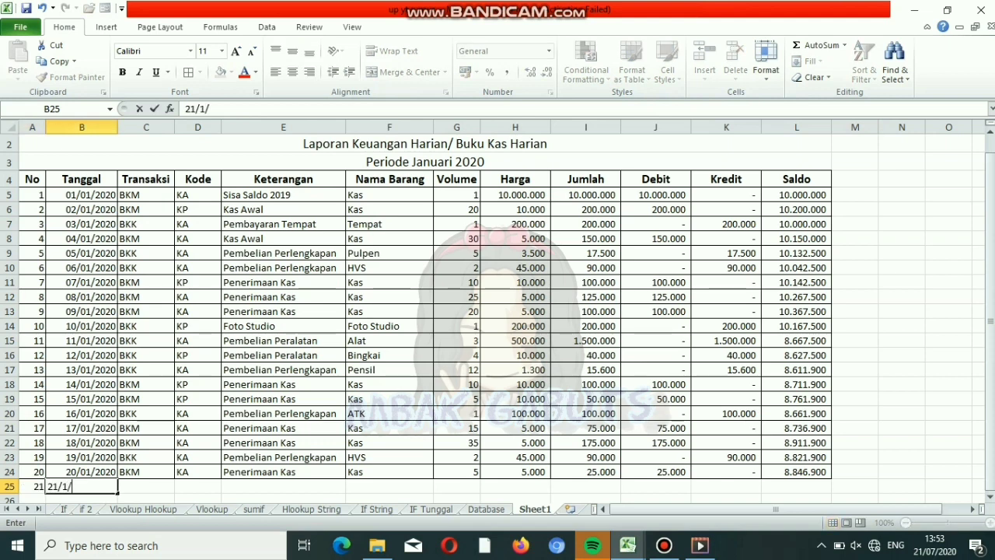
{"action": "type", "text": "2020"}
{"action": "key", "text": "Tab"}
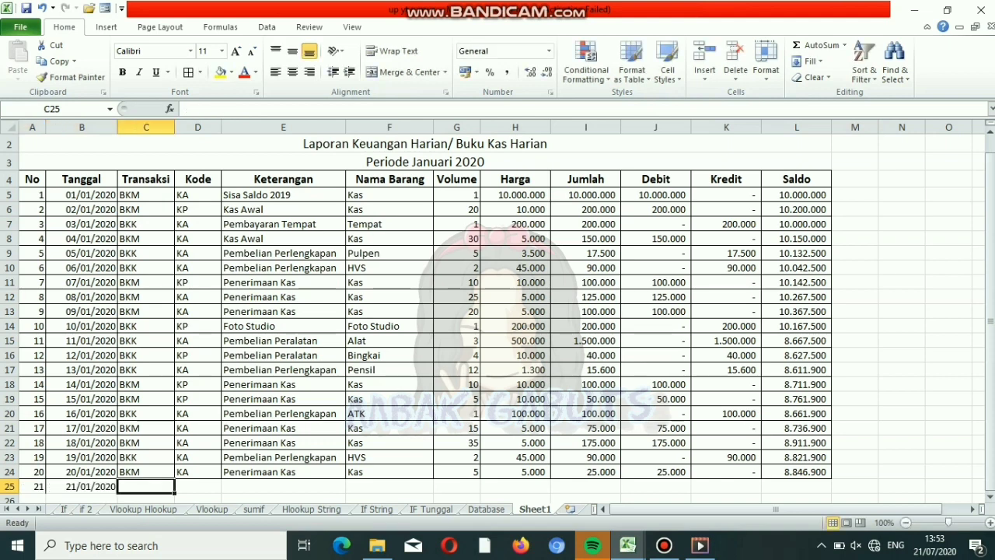
- Complete row 25's description with Transaksi BKK, Kode KA, Keterangan Pembelian Perlengkapan and Nama Barang ATK
{"action": "type", "text": "BKK"}
{"action": "key", "text": "Tab"}
{"action": "type", "text": "K"}
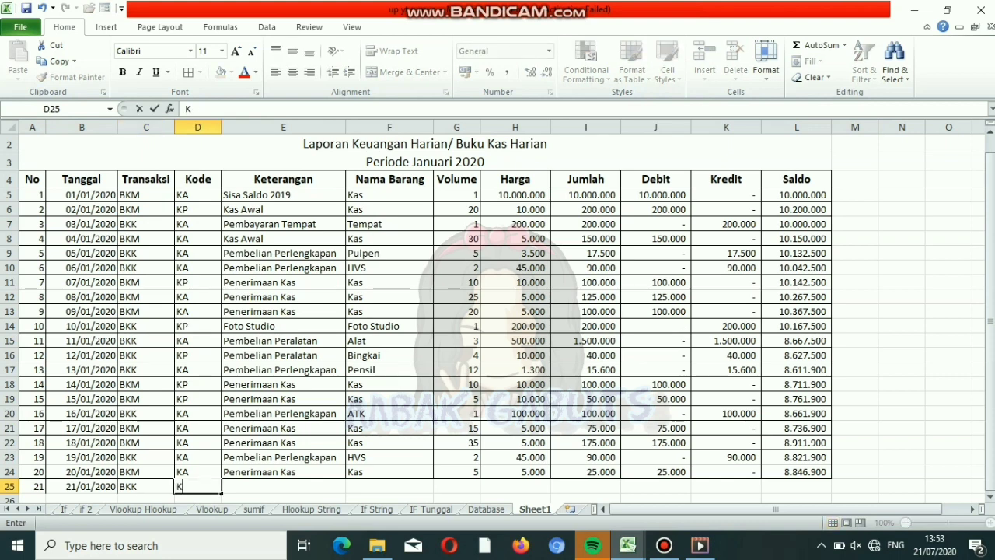
{"action": "type", "text": "A"}
{"action": "key", "text": "Tab"}
{"action": "type", "text": "P"}
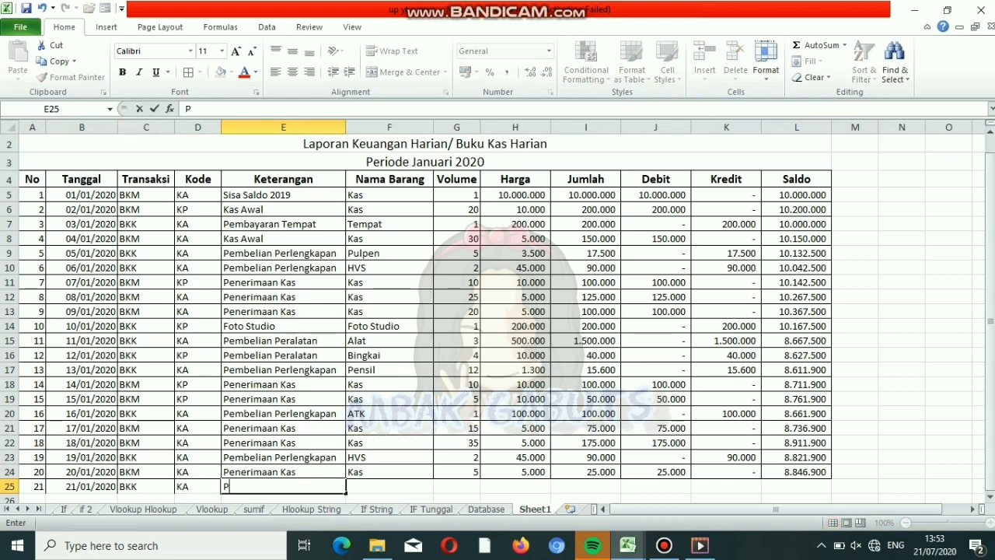
{"action": "type", "text": "embelian Perlengk"}
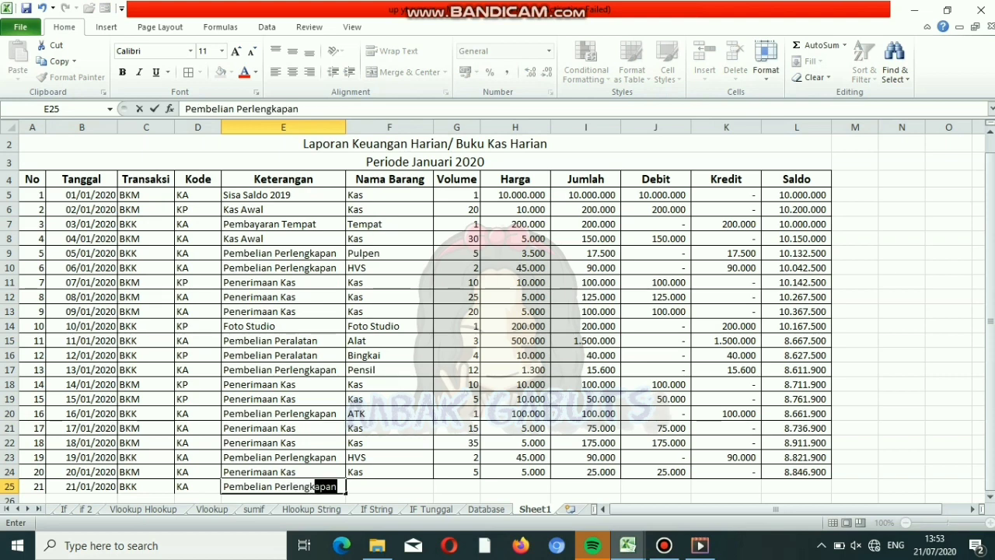
{"action": "key", "text": "Tab"}
{"action": "type", "text": "ATK"}
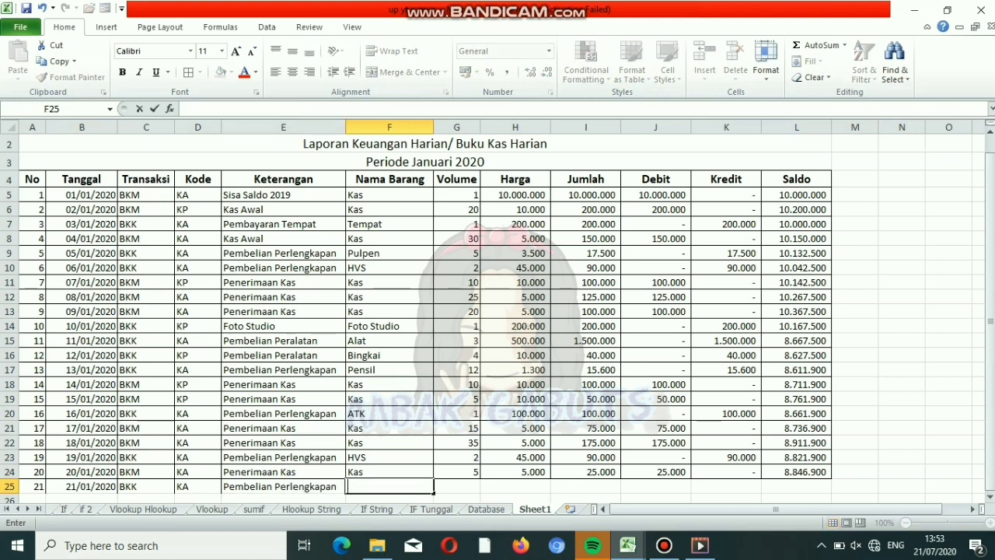
{"action": "key", "text": "Tab"}
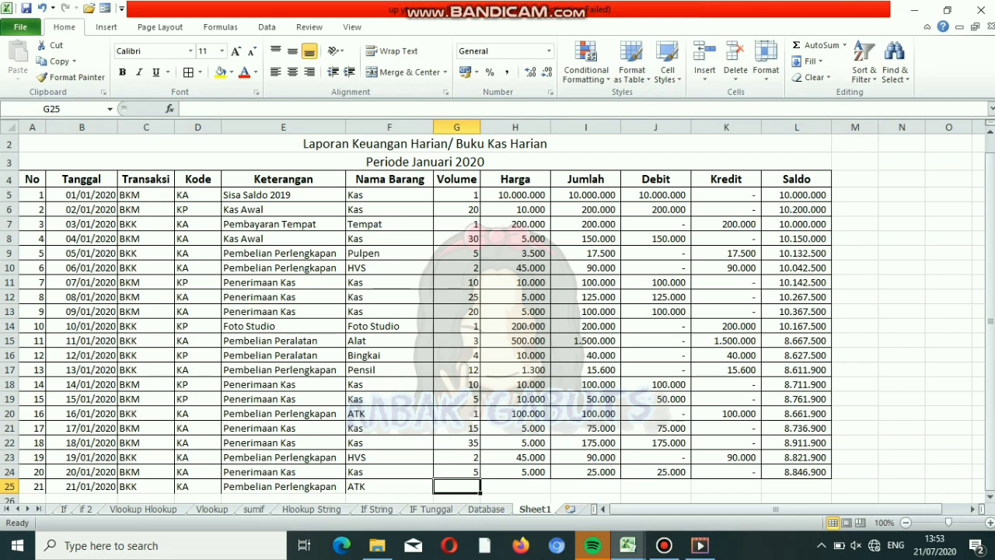
- Enter a Volume of 3 and a Harga of 100000 for the ATK entry in row 25
{"action": "type", "text": "3"}
{"action": "key", "text": "Tab"}
{"action": "type", "text": "1"}
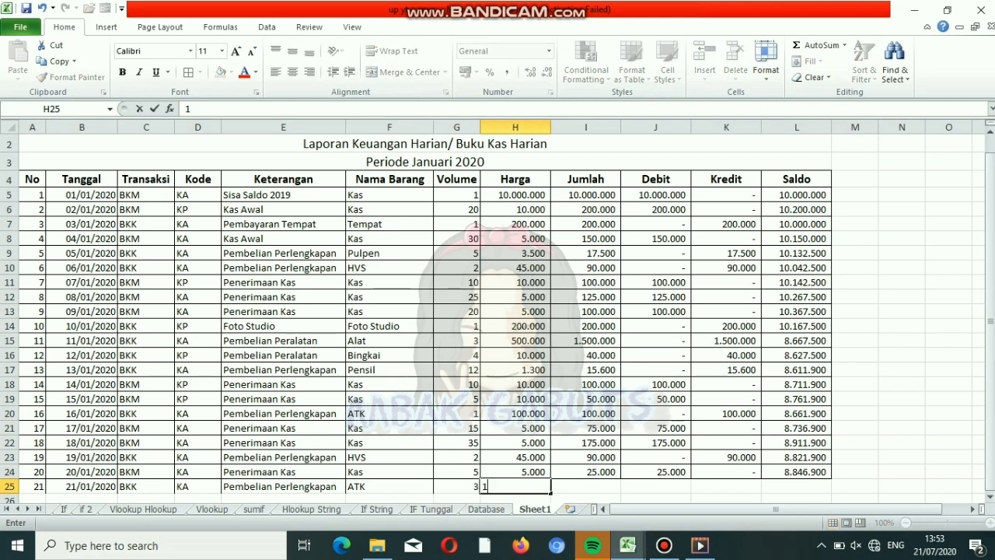
{"action": "type", "text": "00.00000"}
{"action": "key", "text": "Tab"}
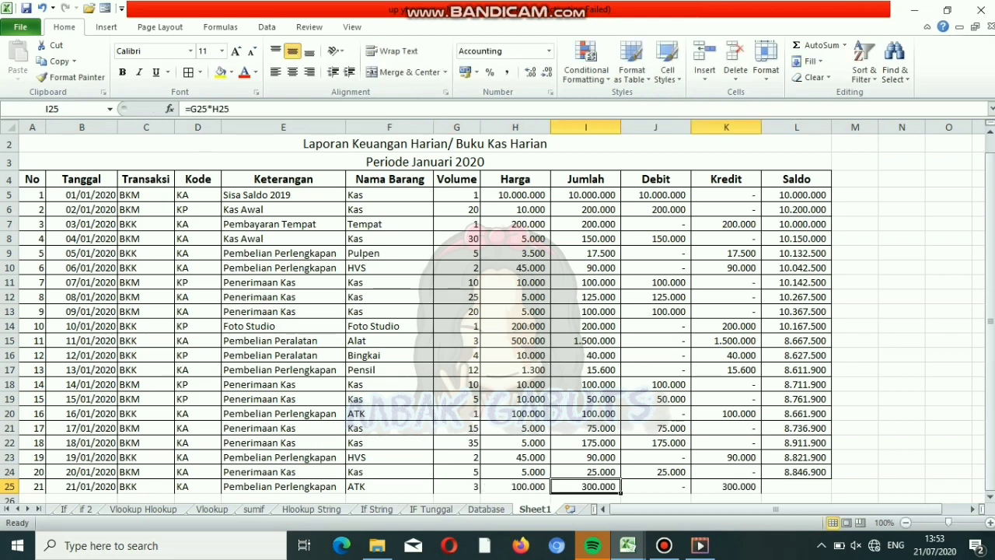
{"action": "key", "text": "Tab"}
{"action": "key", "text": "Tab"}
{"action": "key", "text": "Tab"}
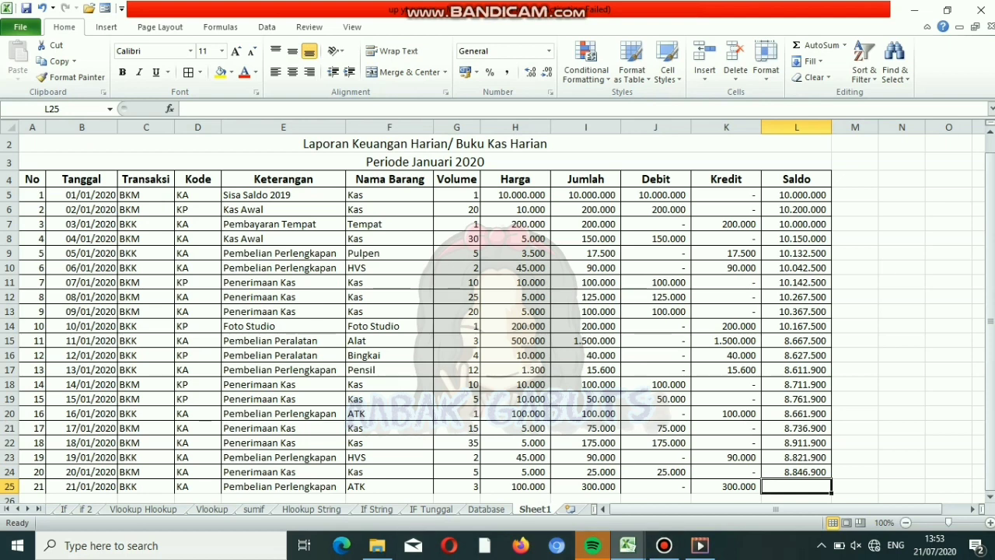
- Copy the Saldo formula from L24 down to L25 and add all borders to the entry in A25:L25
{"action": "left_click", "coordinate": [796, 471]}
{"action": "left_click_drag", "start_coordinate": [831, 478], "coordinate": [824, 489]}
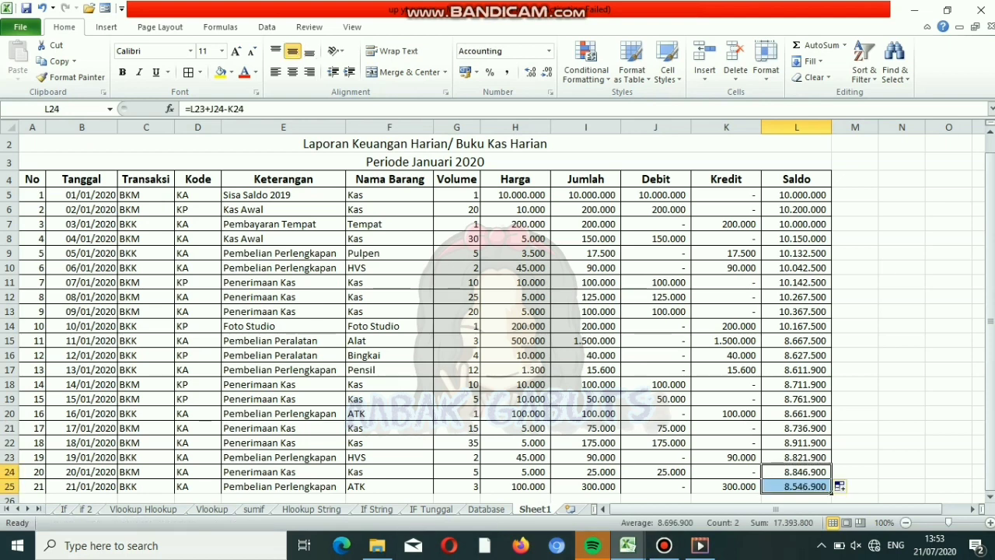
{"action": "left_click_drag", "start_coordinate": [32, 486], "coordinate": [828, 469]}
{"action": "left_click", "coordinate": [188, 72]}
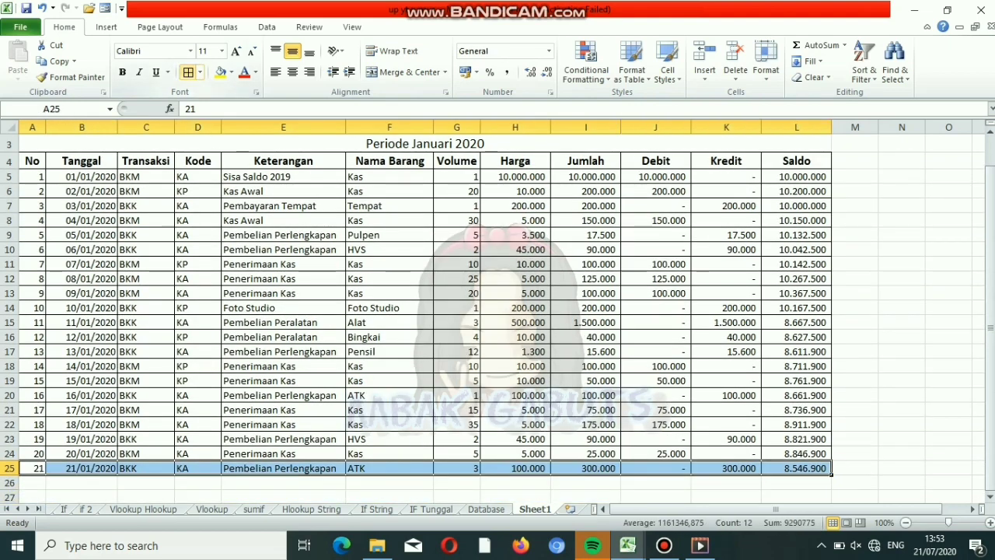
- Insert a new blank worksheet after Sheet1
{"action": "left_click", "coordinate": [655, 380]}
{"action": "left_click_drag", "start_coordinate": [989, 307], "coordinate": [989, 280]}
{"action": "mouse_move", "coordinate": [699, 545]}
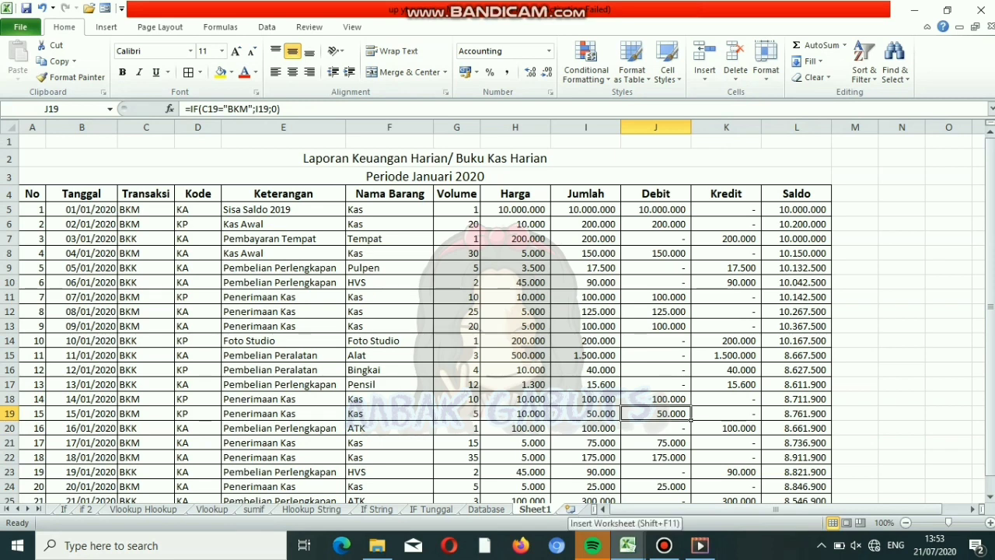
{"action": "left_click", "coordinate": [570, 508]}
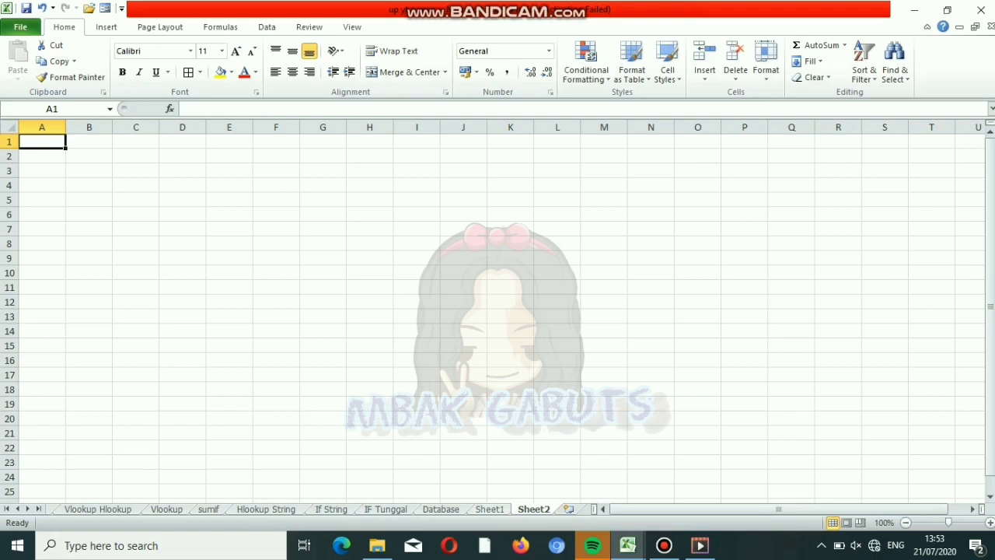
- Rename the cash book sheet Sheet1 as Kas Harian Total
{"action": "key", "text": "ctrl+Page_Up"}
{"action": "key", "text": "alt+h"}
{"action": "key", "text": "o"}
{"action": "key", "text": "r"}
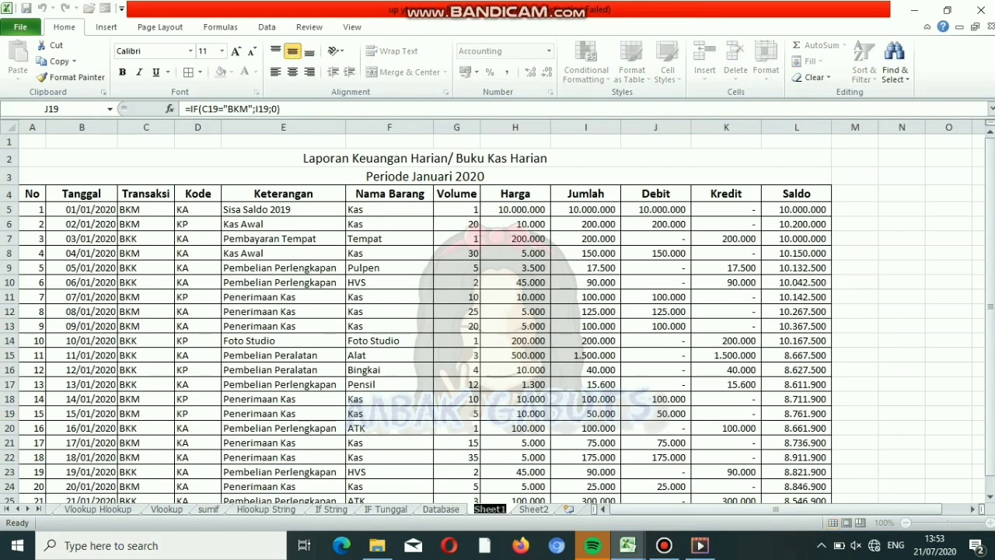
{"action": "key", "text": "BackSpace"}
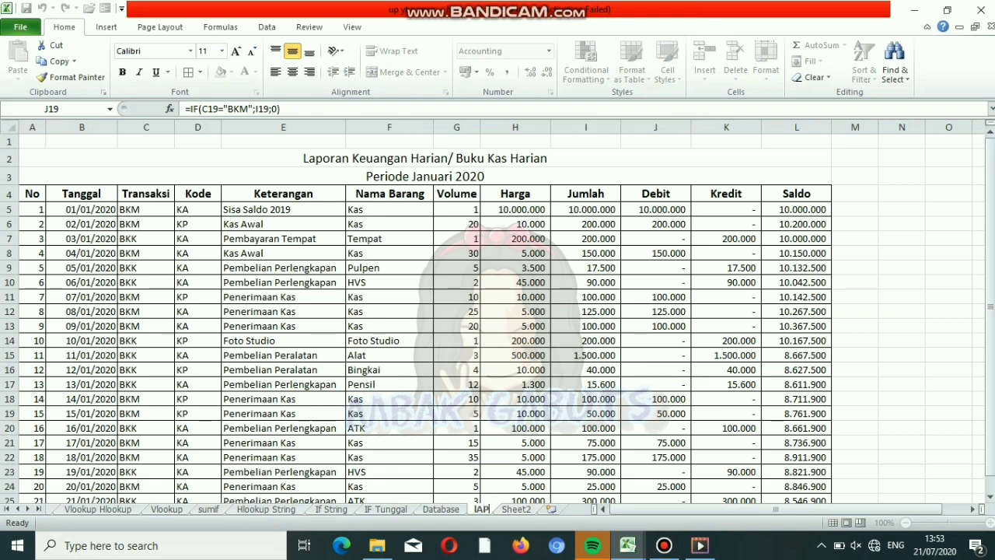
{"action": "type", "text": "K"}
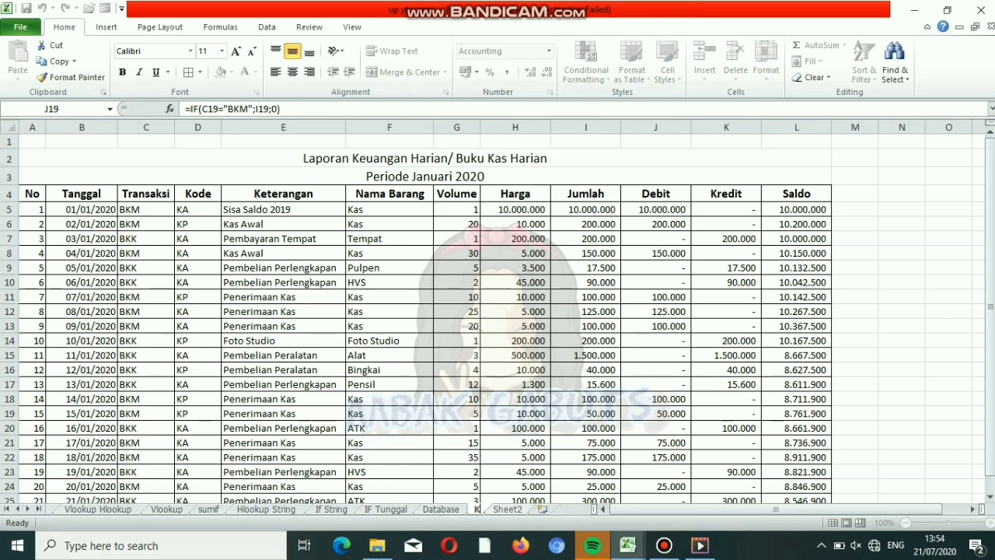
{"action": "type", "text": "as Har"}
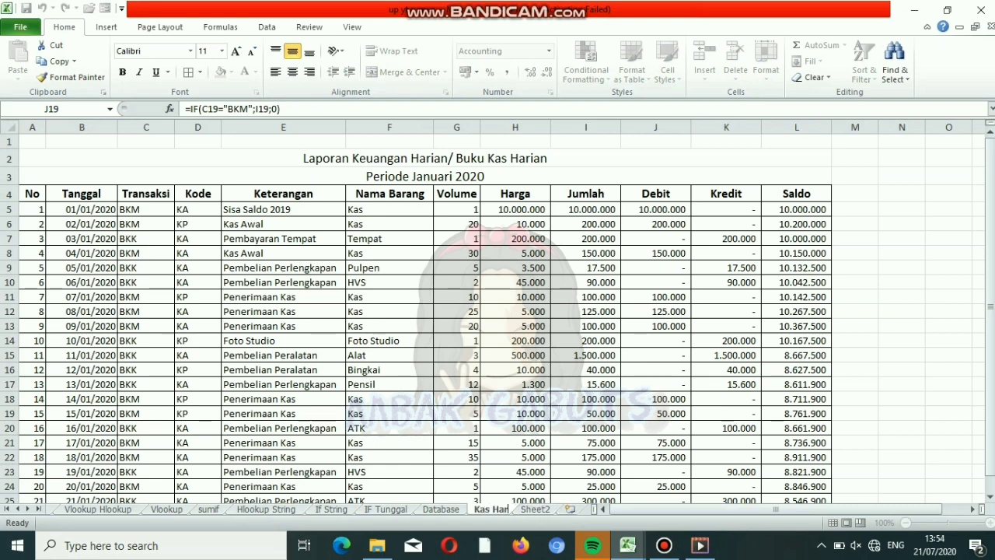
{"action": "type", "text": "ian Total"}
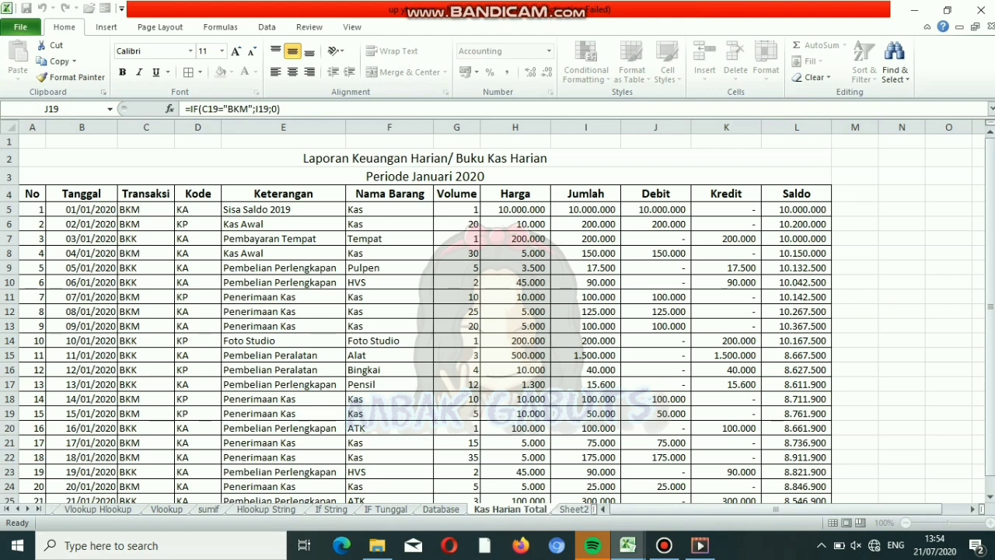
- Rename the blank sheet Sheet2 as Kas Pengurus
{"action": "key", "text": "ctrl+Page_Down"}
{"action": "double_click", "coordinate": [485, 509]}
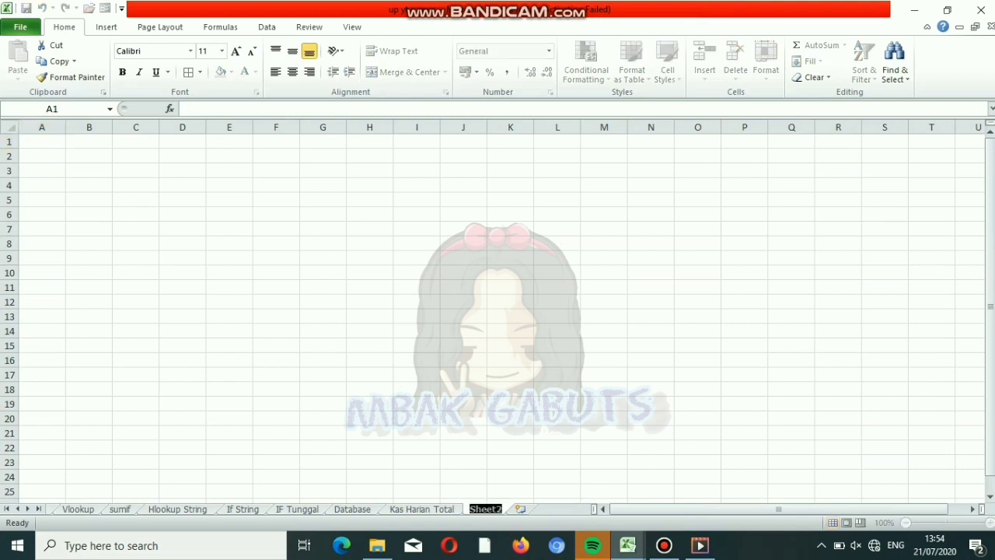
{"action": "key", "text": "BackSpace"}
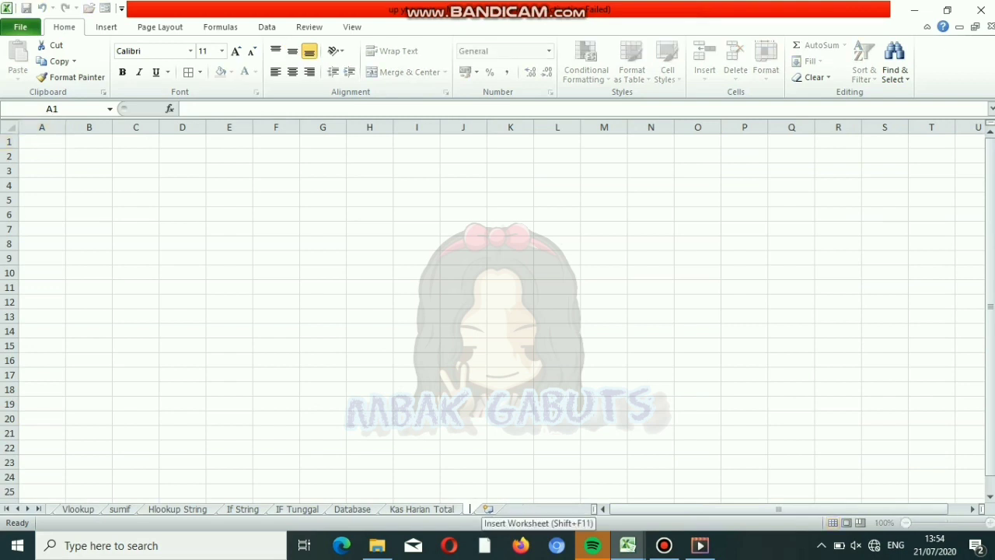
{"action": "type", "text": "Kas"}
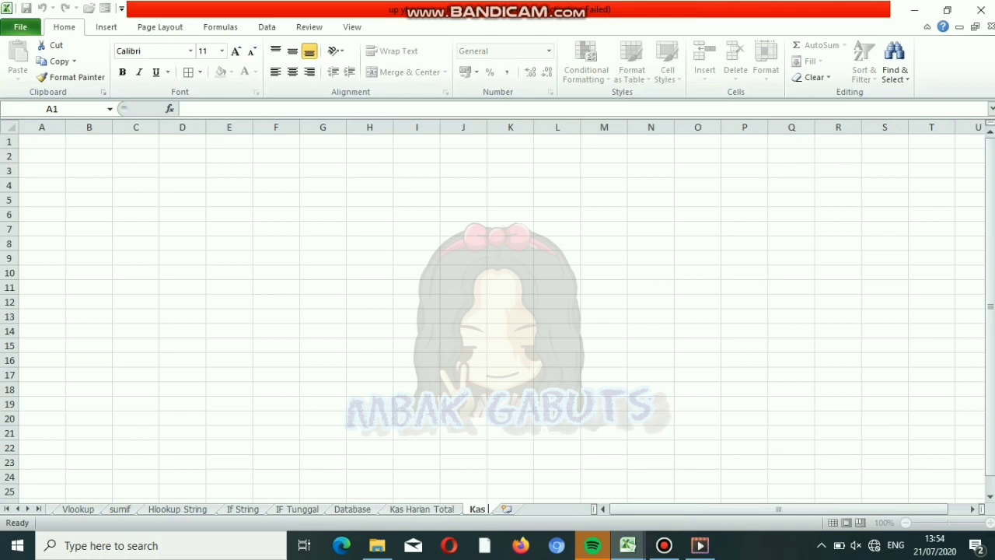
{"action": "type", "text": " Pengurus"}
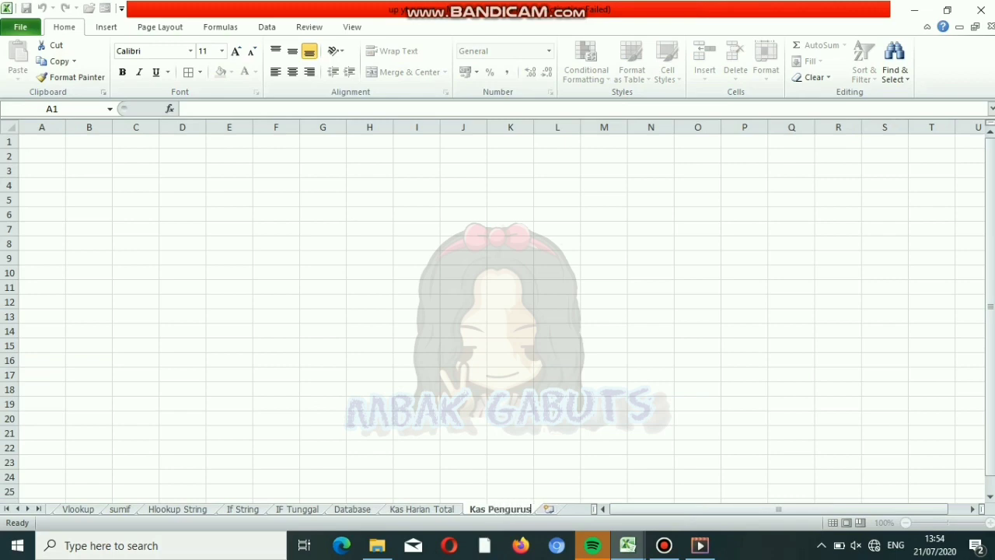
{"action": "key", "text": "Return"}
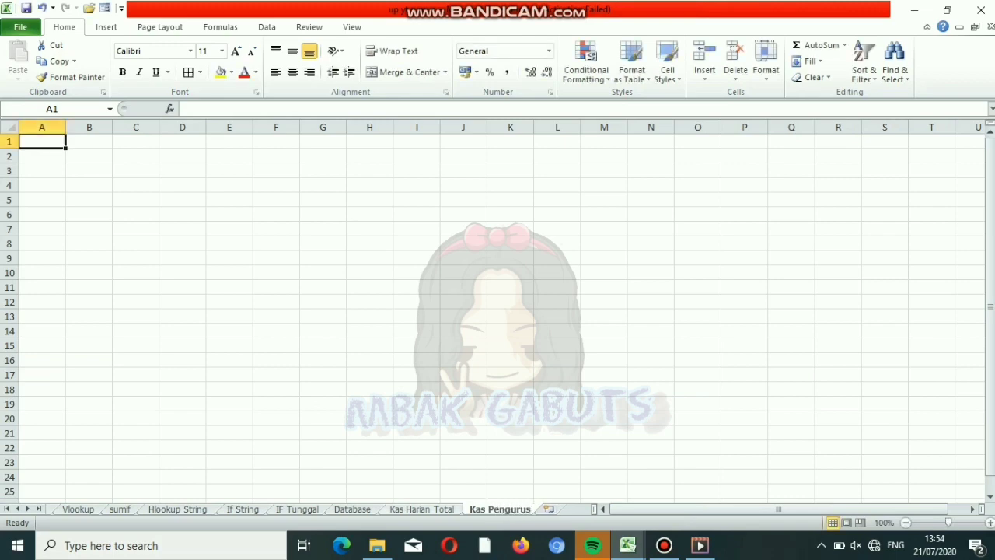
- Copy the title and header rows A2:L4 from Kas Harian Total and paste them at A2 of Kas Pengurus
{"action": "key", "text": "ctrl+Page_Up"}
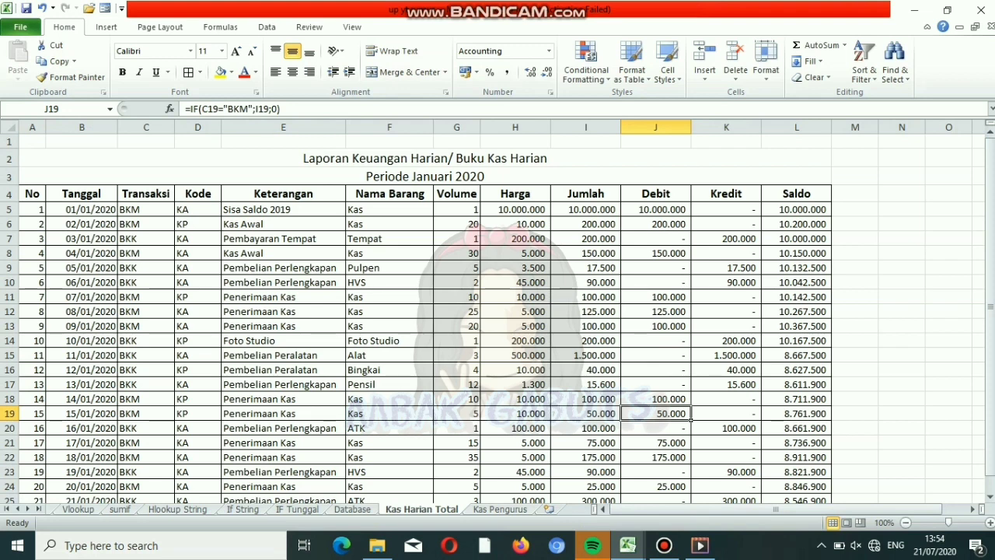
{"action": "left_click_drag", "start_coordinate": [425, 158], "coordinate": [425, 194]}
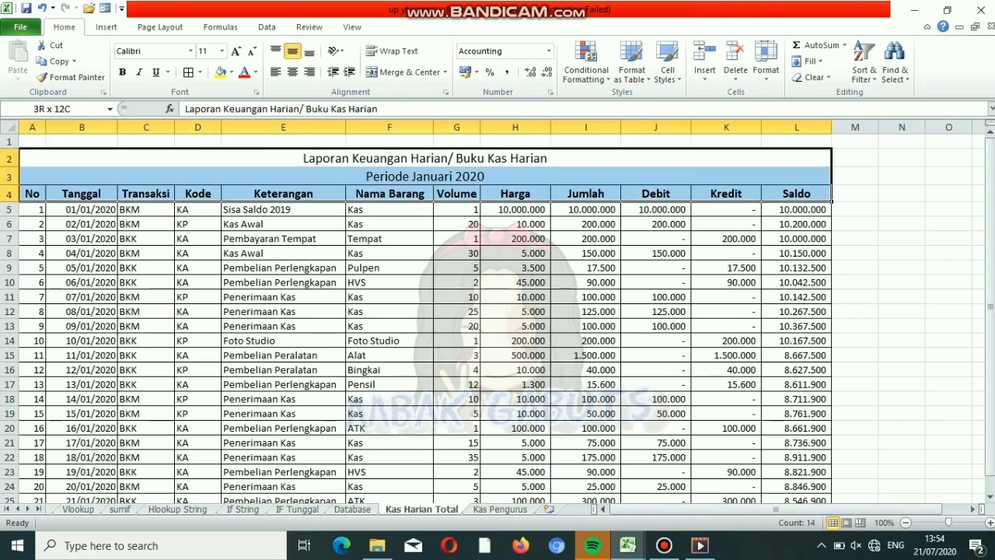
{"action": "mouse_move", "coordinate": [424, 194]}
{"action": "left_mouse_down"}
{"action": "mouse_move", "coordinate": [424, 209]}
{"action": "mouse_move", "coordinate": [425, 193]}
{"action": "left_mouse_up"}
{"action": "key", "text": "ctrl+c"}
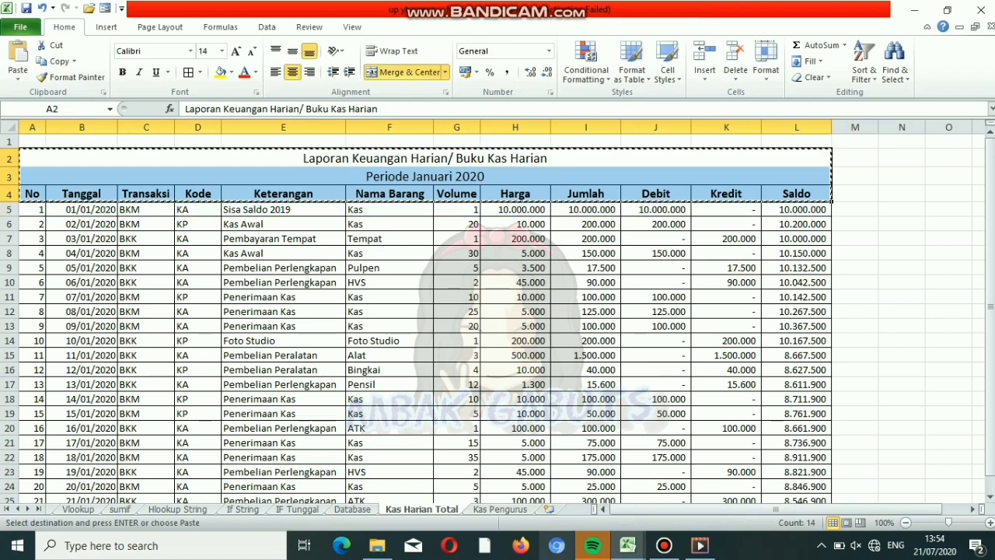
{"action": "key", "text": "ctrl+Page_Down"}
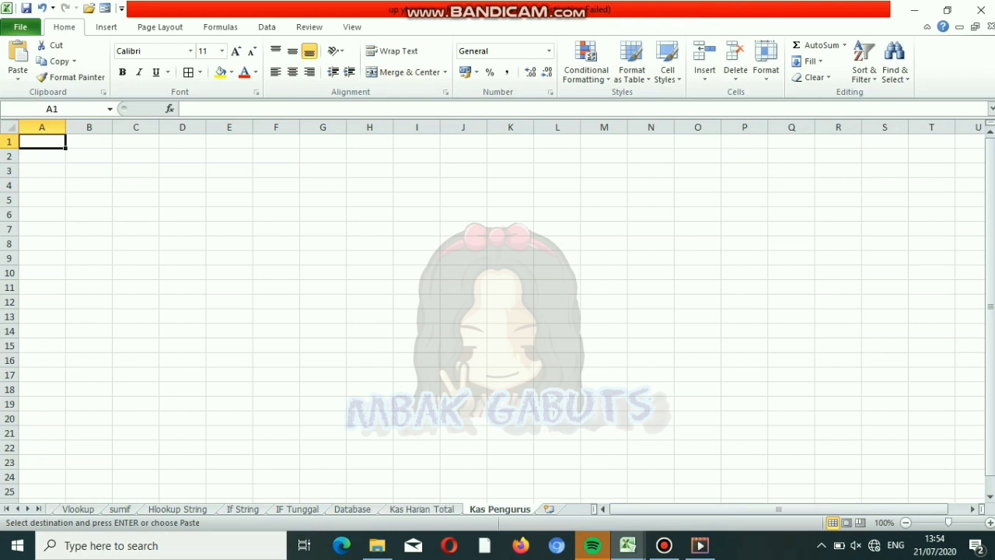
{"action": "left_click", "coordinate": [42, 157]}
{"action": "key", "text": "ctrl+v"}
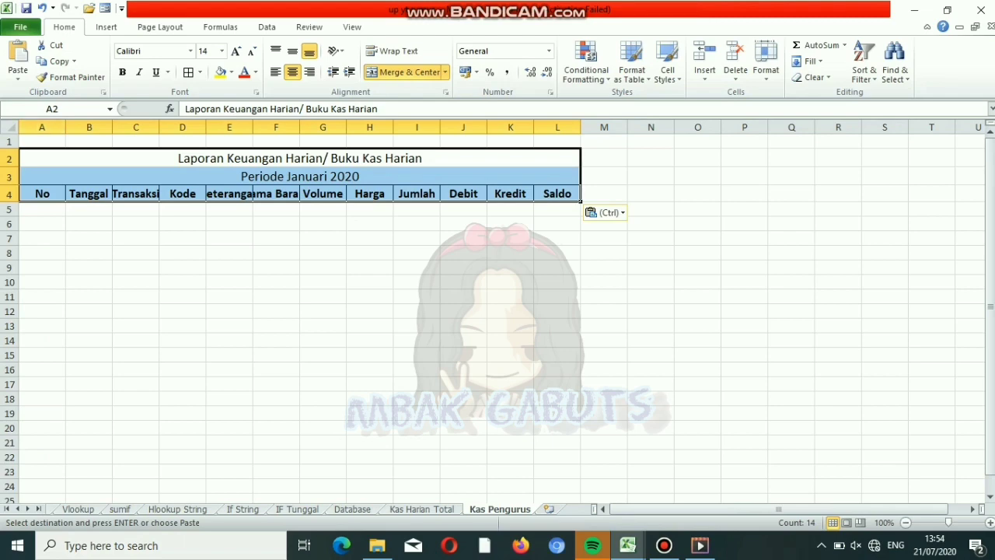
- Adjust the column widths to fit the headers, narrowing No and widening Tanggal, Transaksi, Keterangan, Nama Barang and the columns Harga through Saldo
{"action": "left_click_drag", "start_coordinate": [65, 127], "coordinate": [184, 127]}
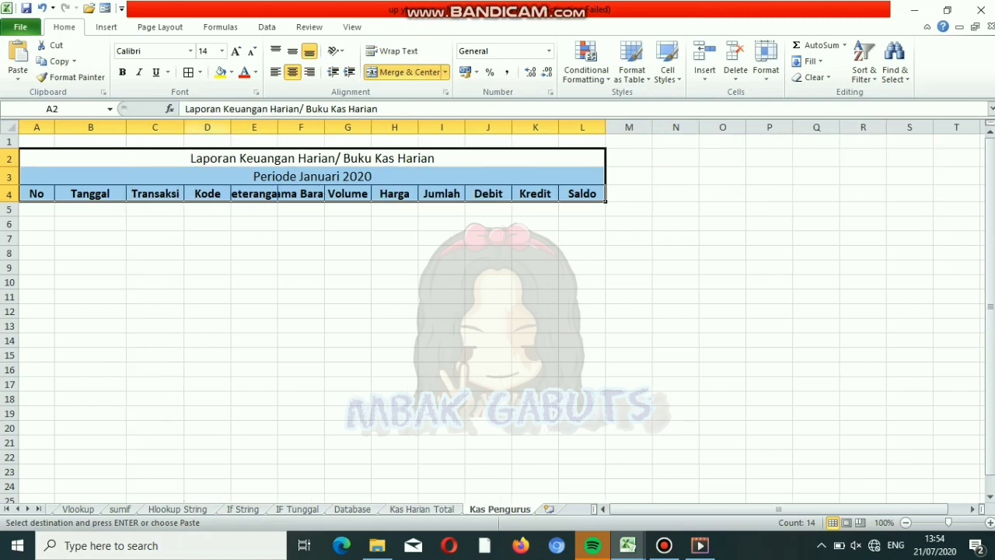
{"action": "left_click_drag", "start_coordinate": [277, 127], "coordinate": [401, 127]}
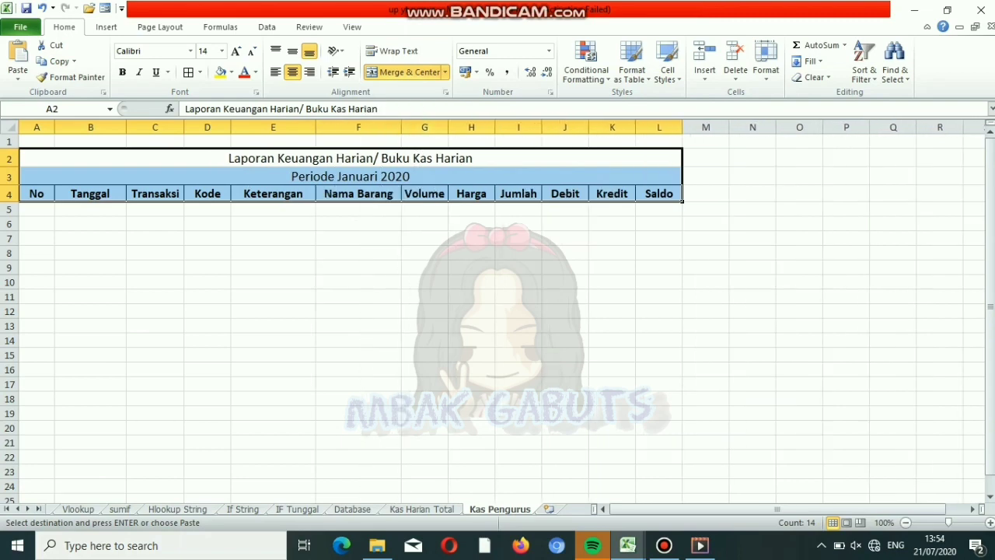
{"action": "left_click", "coordinate": [471, 127]}
{"action": "left_click_drag", "start_coordinate": [471, 127], "coordinate": [709, 126]}
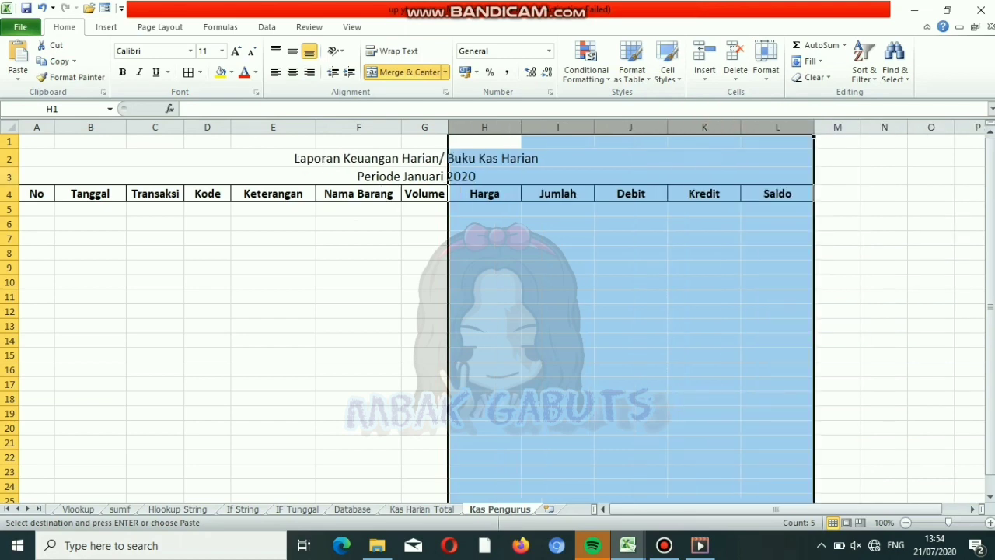
- Insert a row above the header row and merge and center its cells A4:L4
{"action": "left_click", "coordinate": [9, 193]}
{"action": "right_click", "coordinate": [10, 194]}
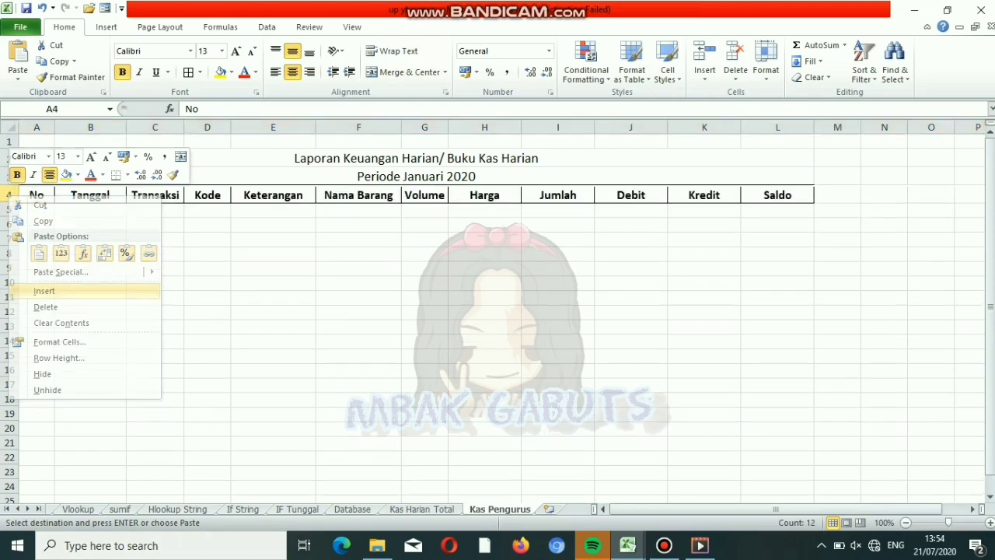
{"action": "left_click", "coordinate": [44, 291]}
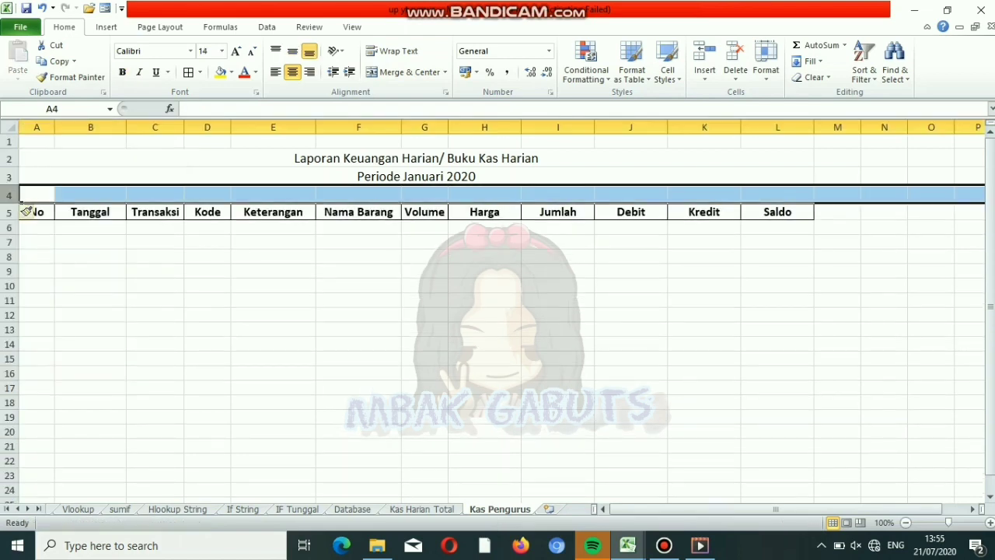
{"action": "left_click_drag", "start_coordinate": [37, 193], "coordinate": [777, 194]}
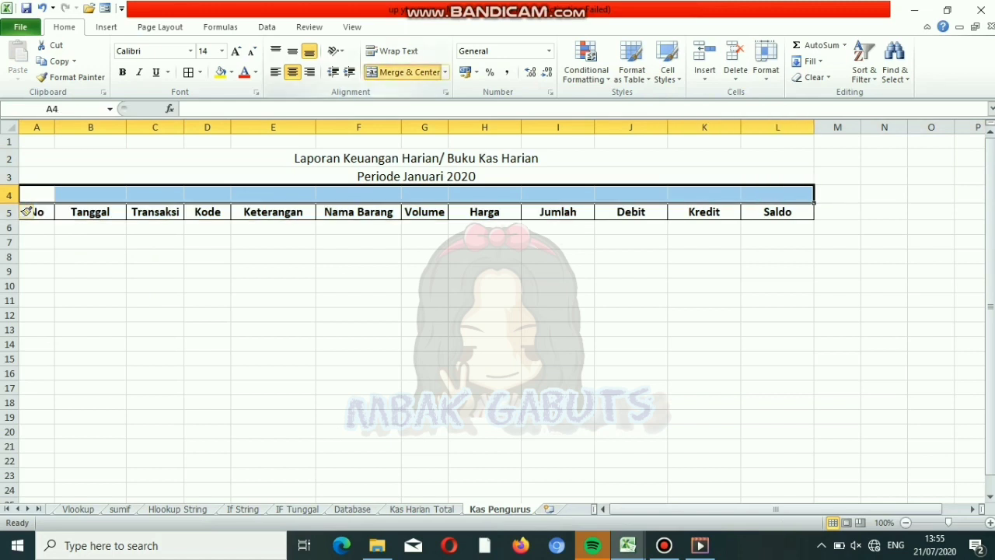
{"action": "left_click", "coordinate": [404, 72]}
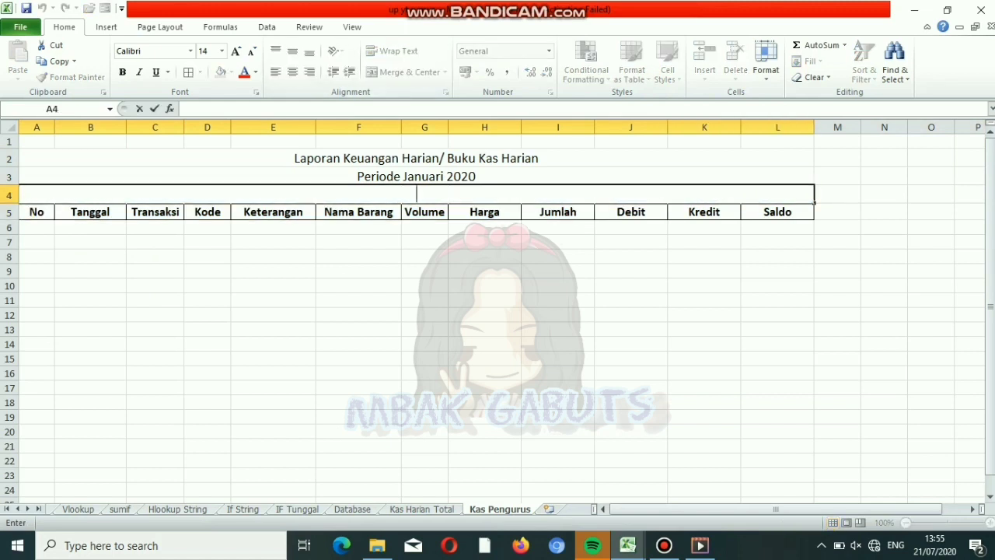
- Enter the subtitle Kas Pengurus (KA) in the merged cell of row 4
{"action": "type", "text": "KAS"}
{"action": "key", "text": "BackSpace"}
{"action": "key", "text": "BackSpace"}
{"action": "type", "text": "as p"}
{"action": "key", "text": "BackSpace"}
{"action": "type", "text": "Pem"}
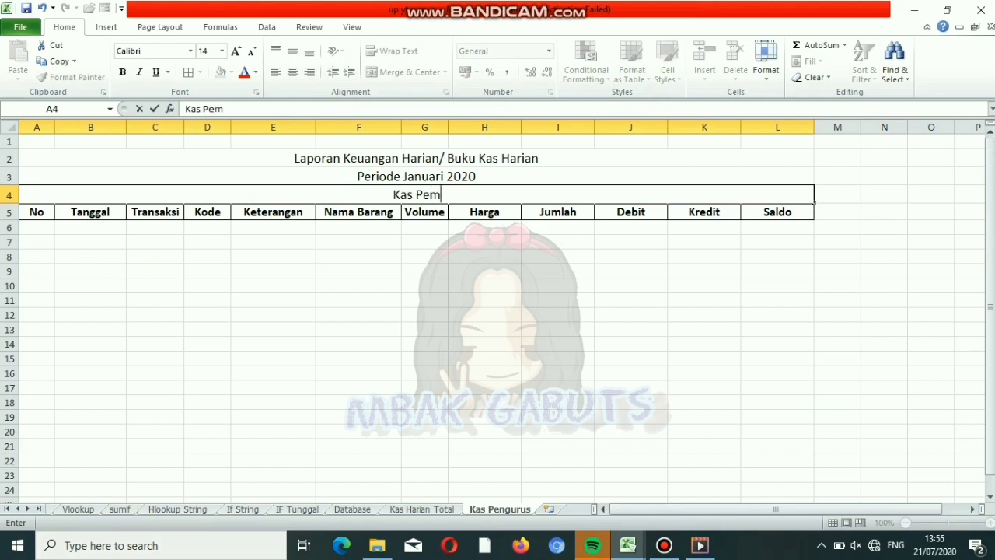
{"action": "key", "text": "BackSpace"}
{"action": "type", "text": "ngurus"}
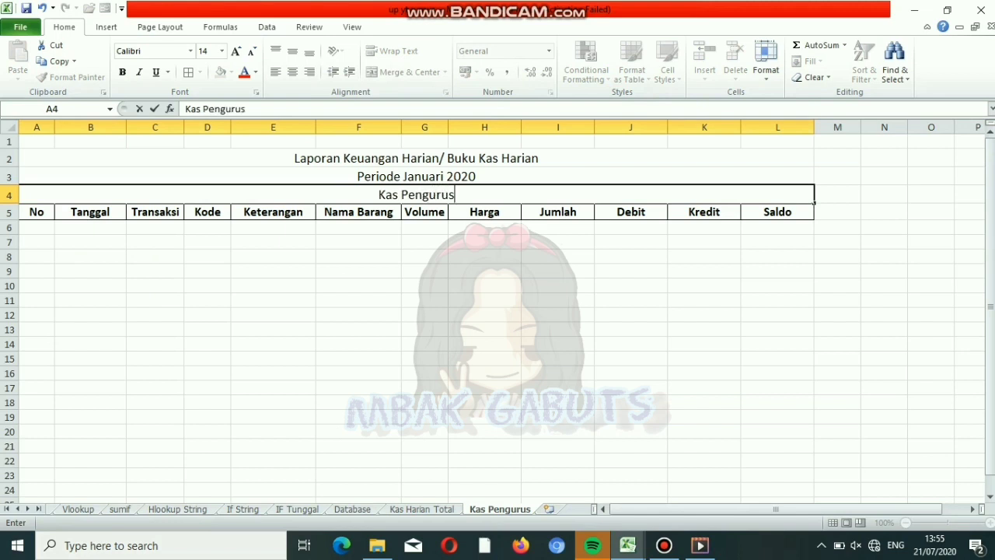
{"action": "type", "text": " (K"}
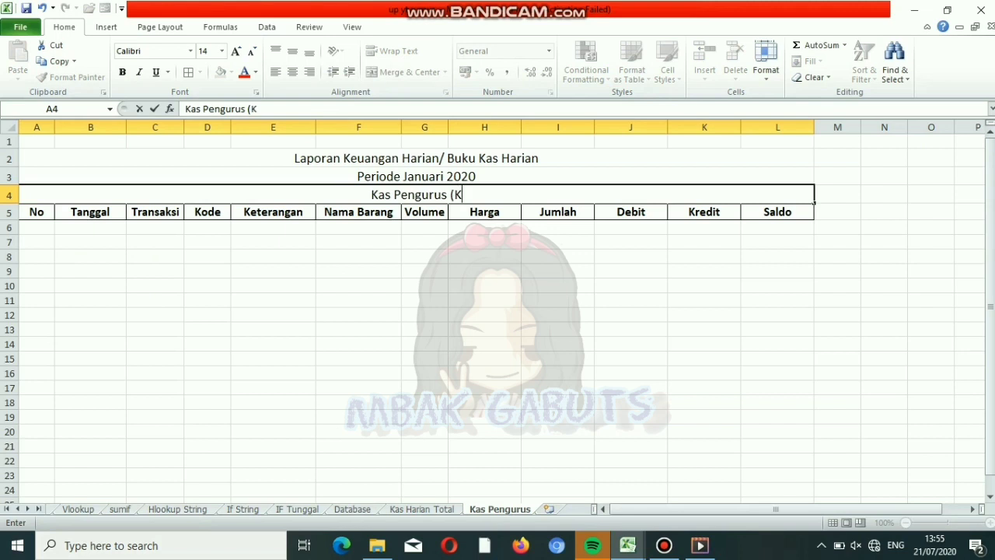
{"action": "type", "text": "A)"}
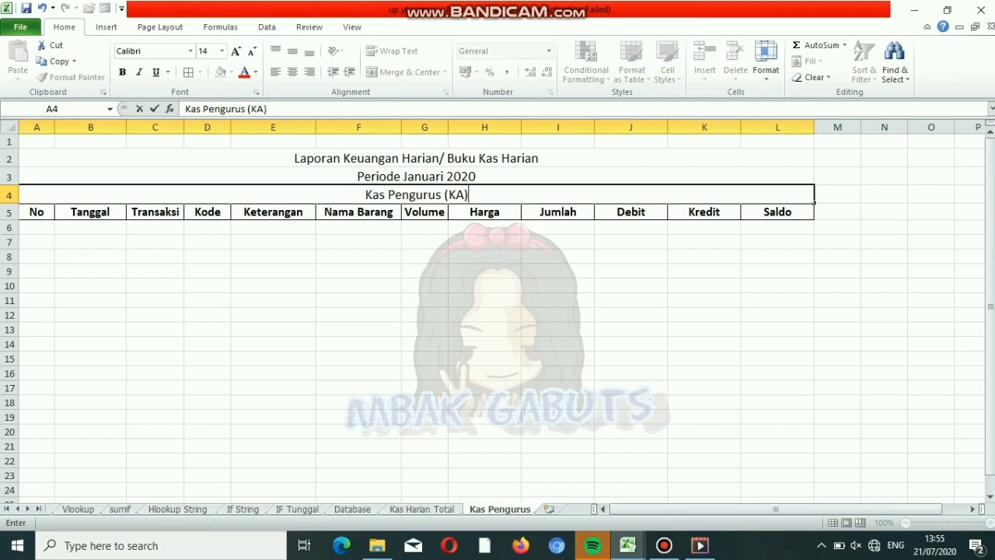
{"action": "left_click", "coordinate": [90, 242]}
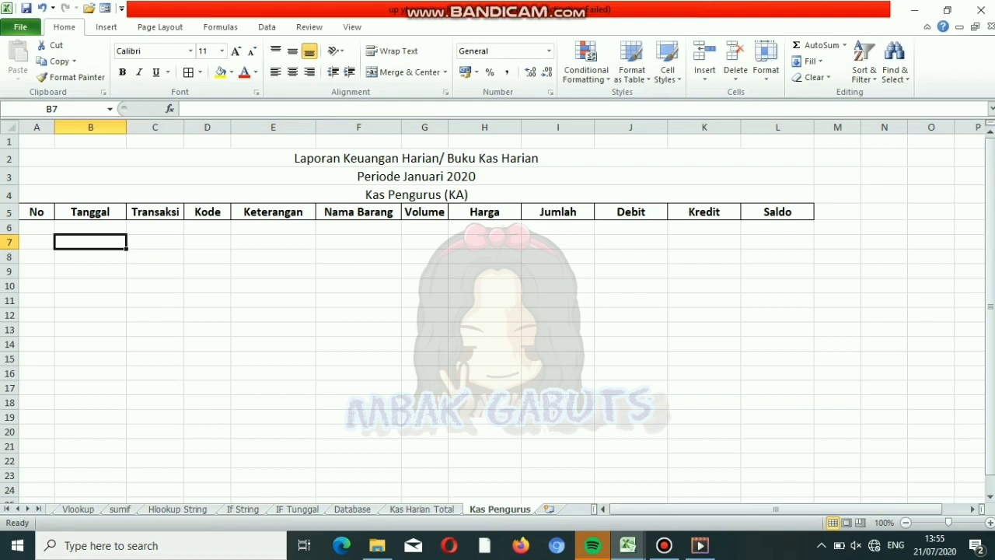
- Replace the subtitle in row 4 with the code KA
{"action": "left_click", "coordinate": [416, 195]}
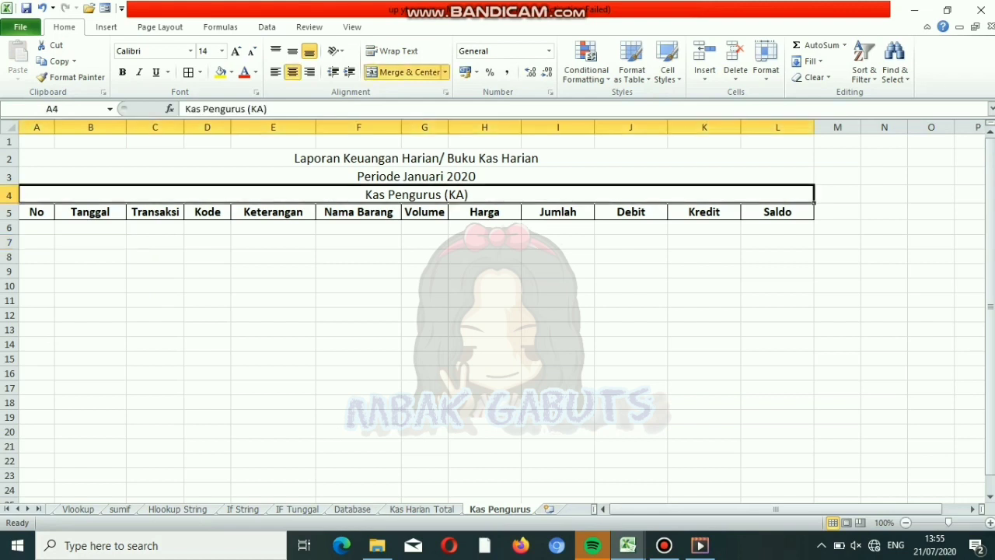
{"action": "key", "text": "BackSpace"}
{"action": "type", "text": "KA"}
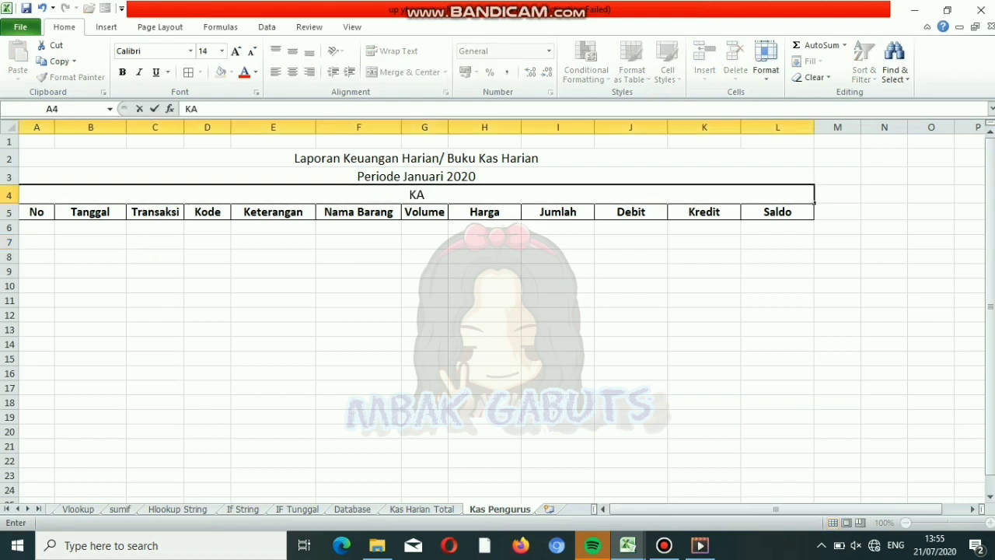
{"action": "key", "text": "Return"}
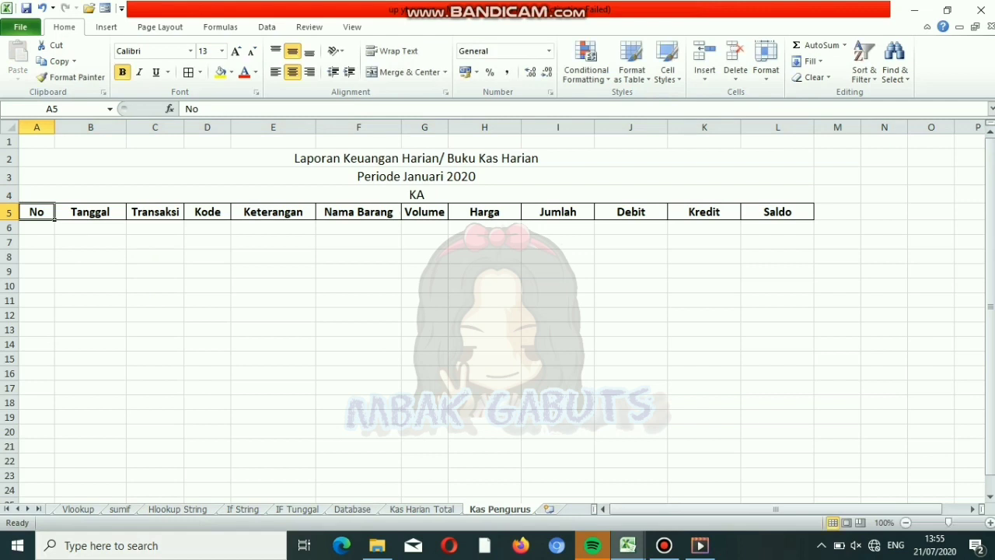
- Replace the code in the merged cell of row 4 with KP
{"action": "left_click", "coordinate": [415, 194]}
{"action": "key", "text": "BackSpace"}
{"action": "type", "text": "KP"}
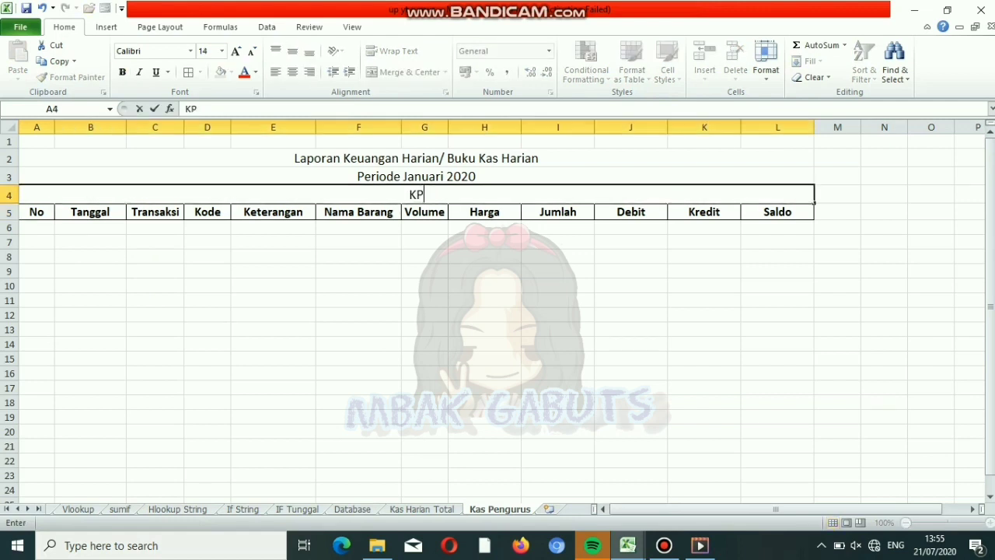
{"action": "left_click", "coordinate": [424, 242]}
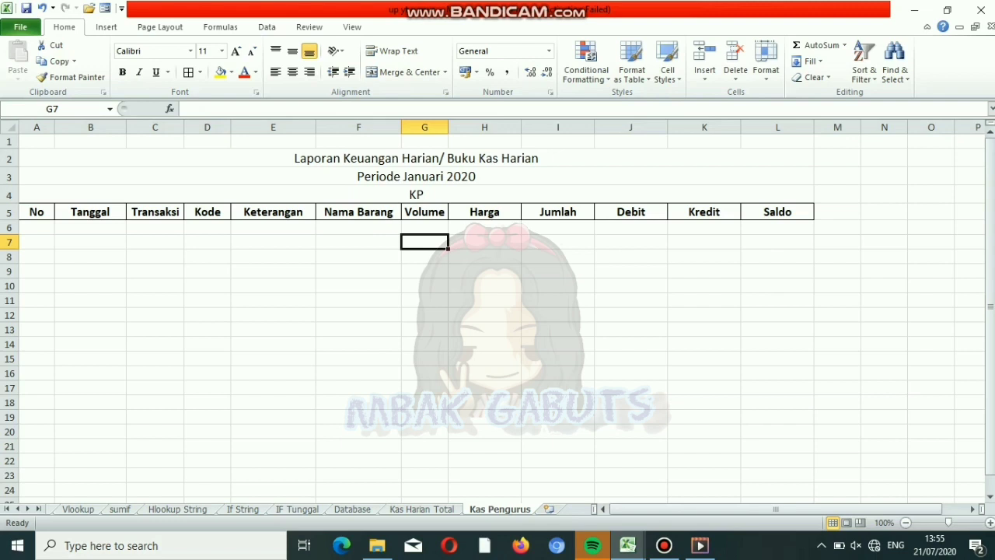
- Number the rows in the No column from 1 to 21, starting in A6
{"action": "left_click", "coordinate": [36, 227]}
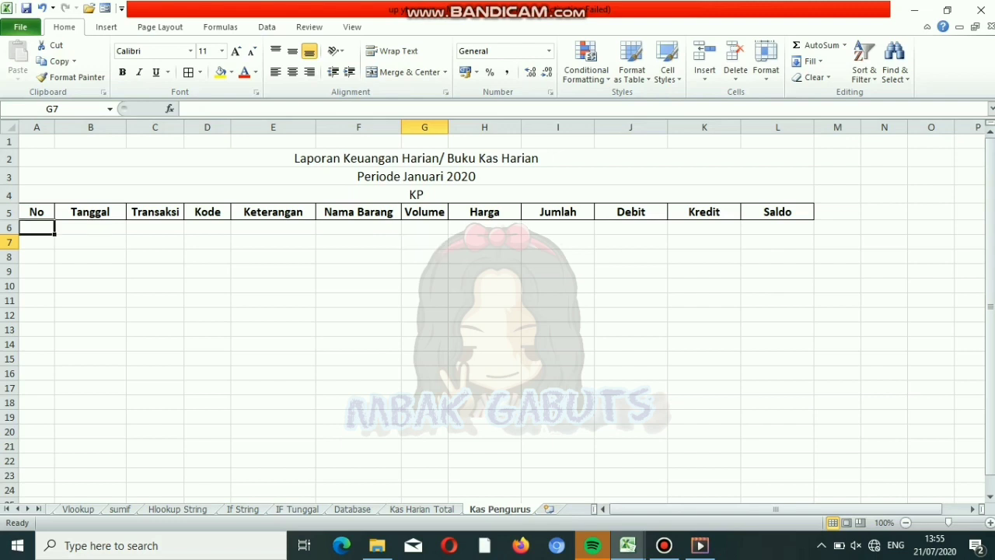
{"action": "type", "text": "1"}
{"action": "key", "text": "Return"}
{"action": "type", "text": "2"}
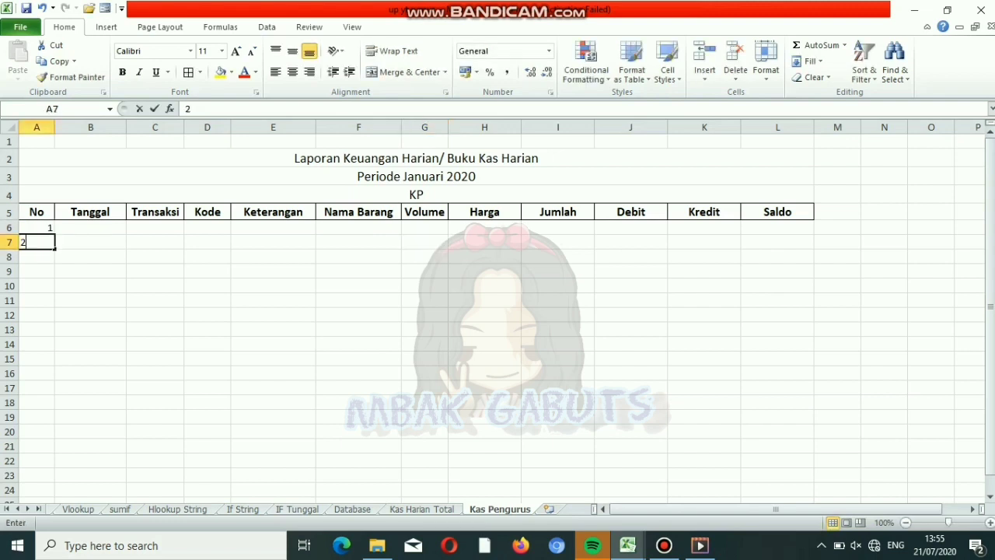
{"action": "left_click_drag", "start_coordinate": [37, 227], "coordinate": [62, 464]}
{"action": "left_click", "coordinate": [91, 158]}
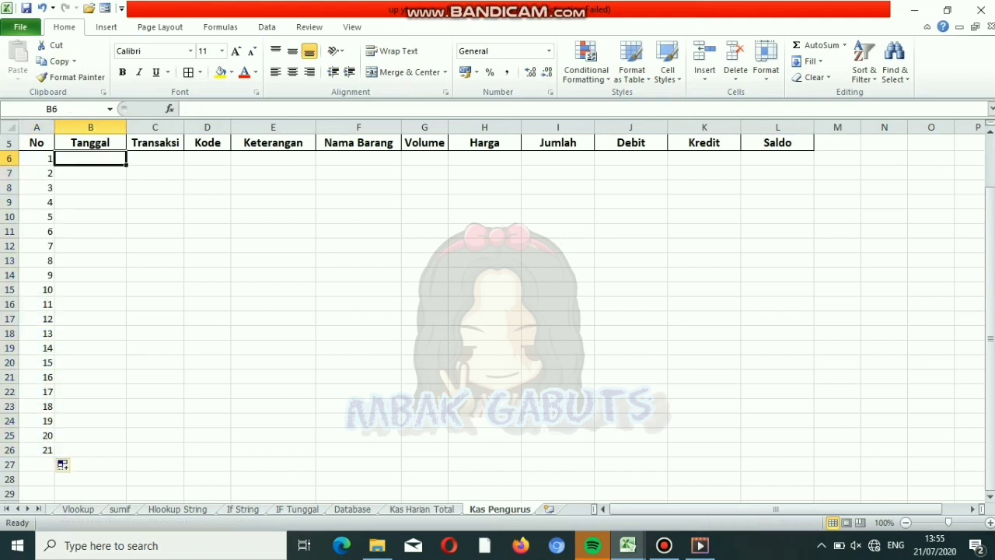
- Apply all borders to the table body A6:L26
{"action": "left_click_drag", "start_coordinate": [989, 226], "coordinate": [989, 209]}
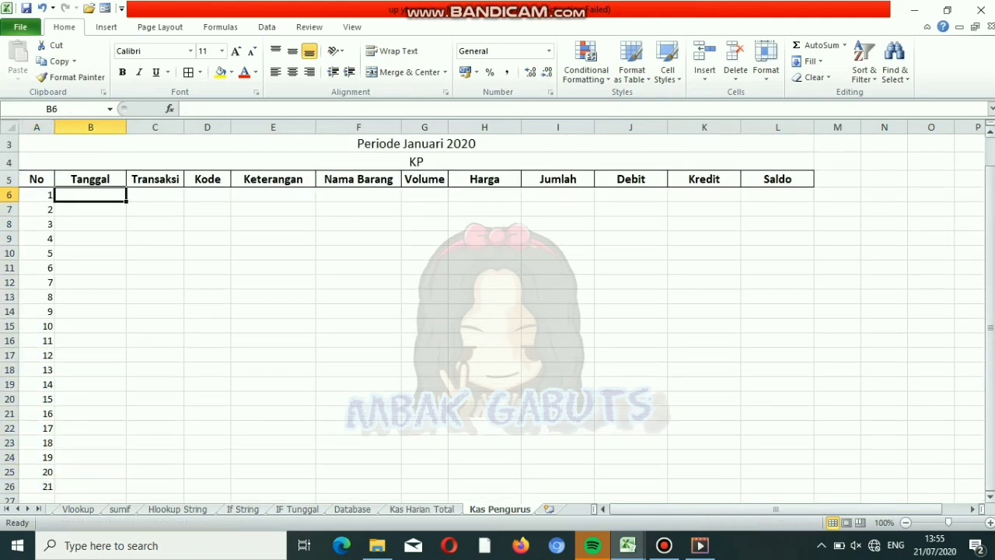
{"action": "left_click_drag", "start_coordinate": [37, 194], "coordinate": [777, 486]}
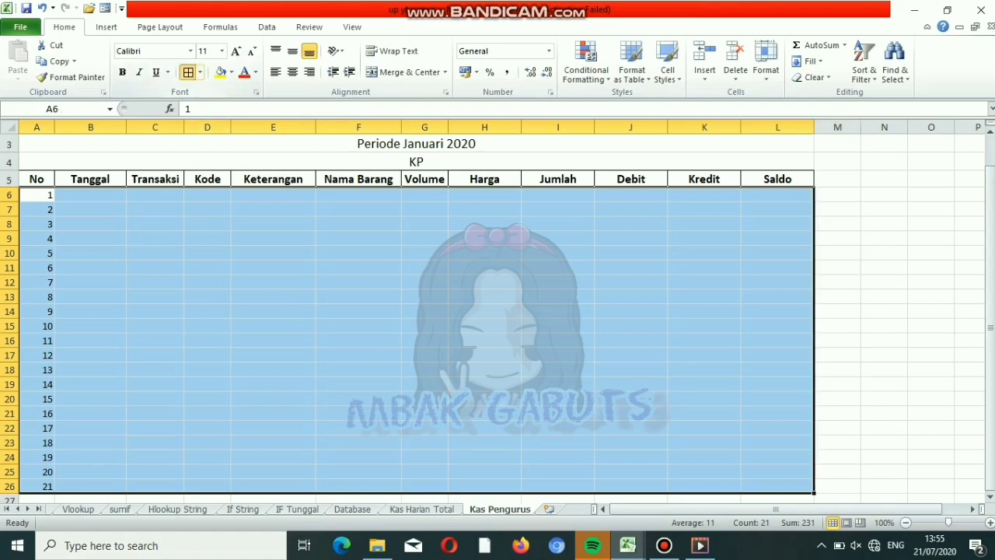
{"action": "left_click", "coordinate": [188, 71]}
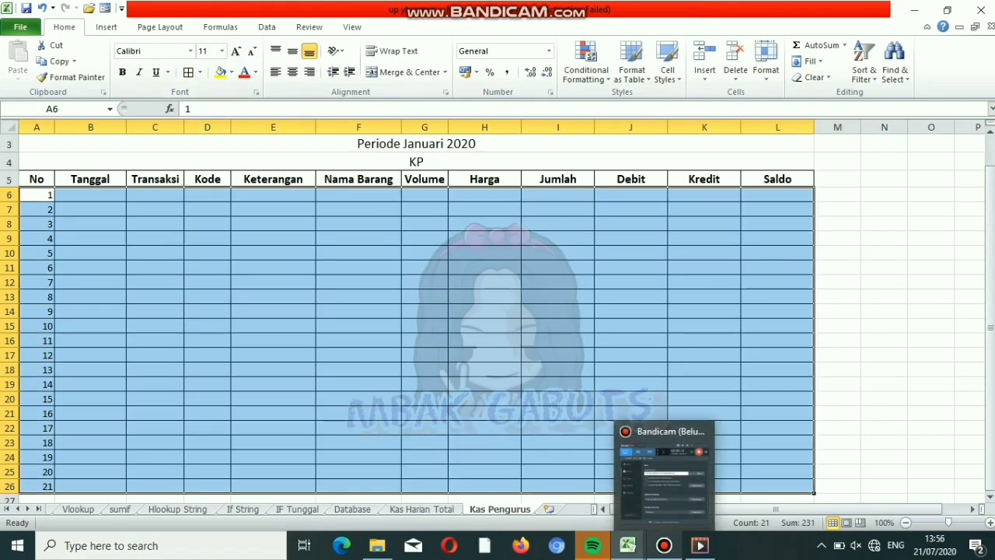
{"action": "left_click", "coordinate": [358, 195]}
- Make the title lines in rows 2 to 4 bold
{"action": "mouse_move", "coordinate": [415, 162]}
{"action": "left_mouse_down"}
{"action": "mouse_move", "coordinate": [416, 136]}
{"action": "mouse_move", "coordinate": [416, 158]}
{"action": "left_mouse_up"}
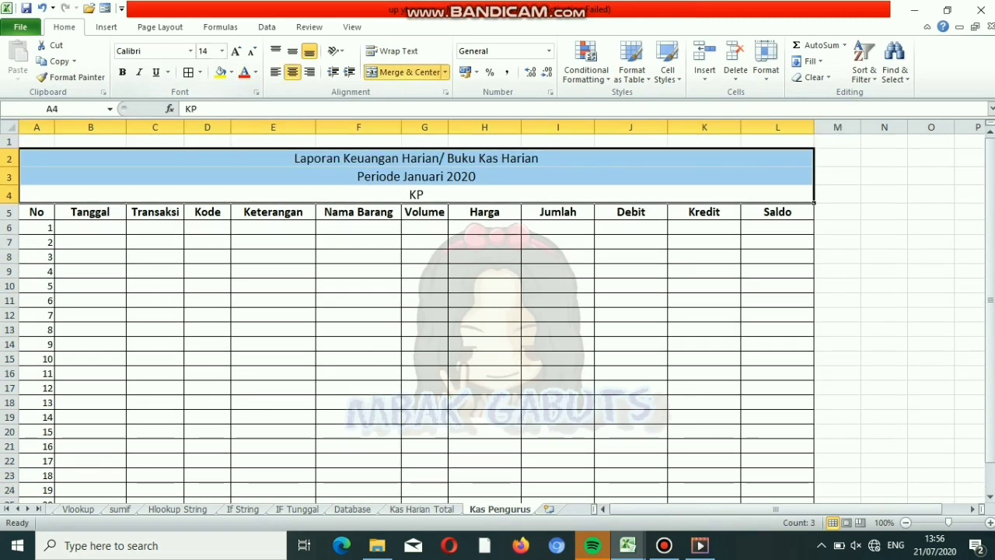
{"action": "left_click", "coordinate": [122, 72]}
{"action": "left_click", "coordinate": [156, 285]}
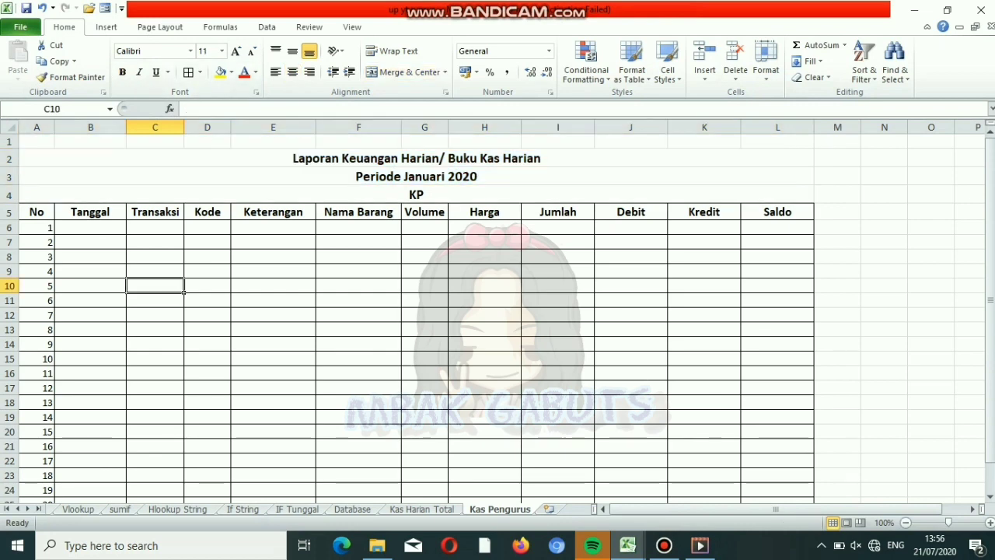
- Remove the bold from the KP code in row 4 and unmerge its cells so it sits in A4
{"action": "left_click", "coordinate": [125, 232]}
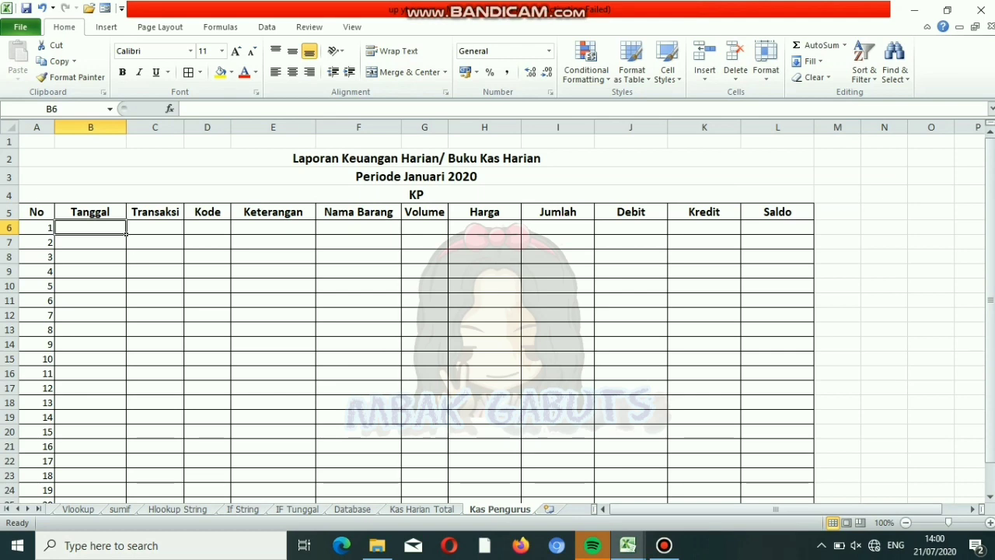
{"action": "left_click", "coordinate": [415, 194]}
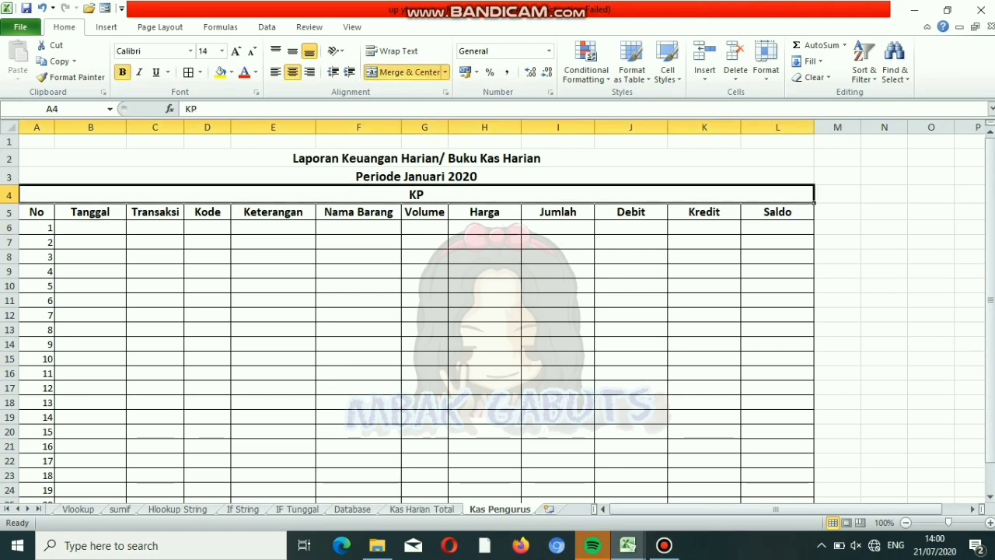
{"action": "left_click", "coordinate": [122, 72]}
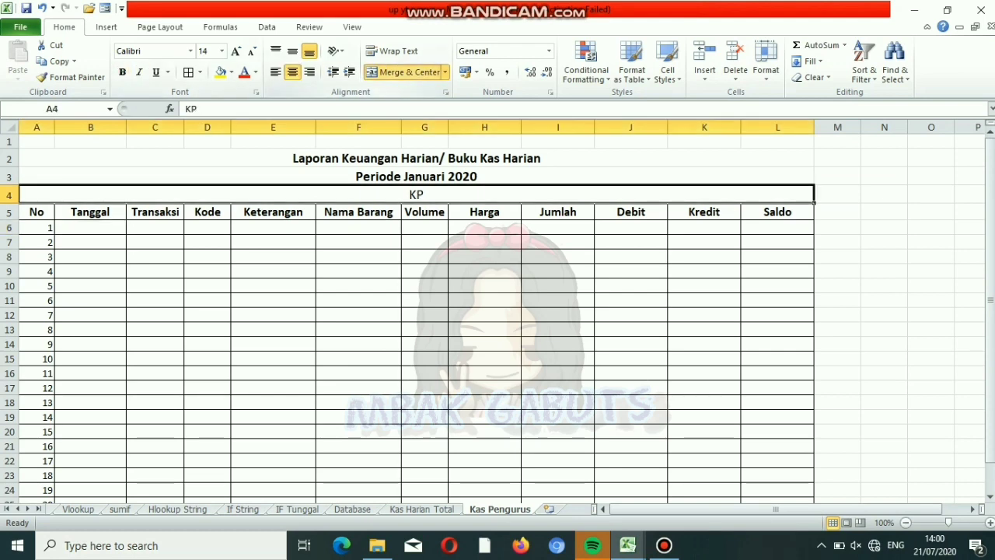
{"action": "left_click", "coordinate": [404, 72]}
{"action": "left_click", "coordinate": [91, 256]}
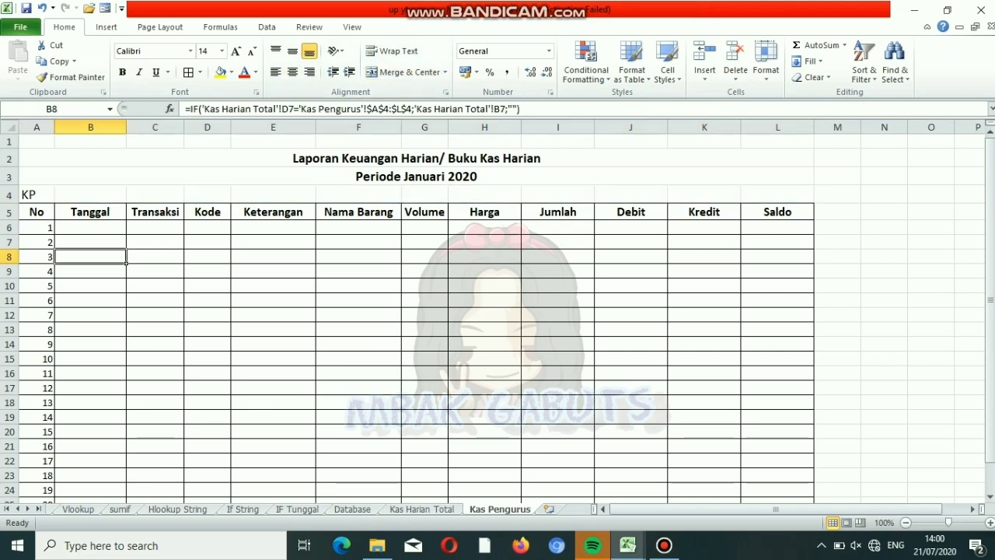
{"action": "left_click", "coordinate": [37, 195]}
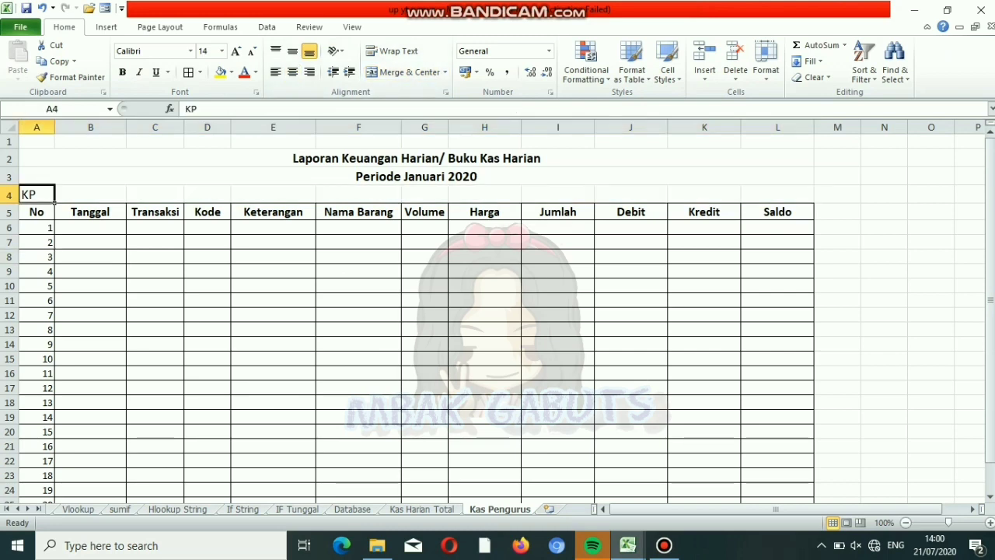
- Start an IF formula in the first Tanggal cell, B6
{"action": "left_click", "coordinate": [123, 230]}
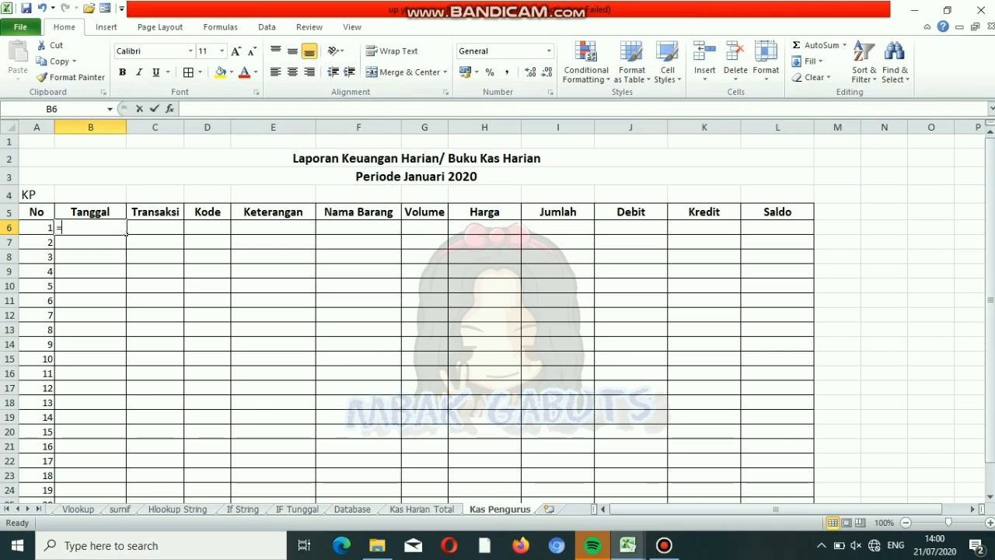
{"action": "type", "text": "=I"}
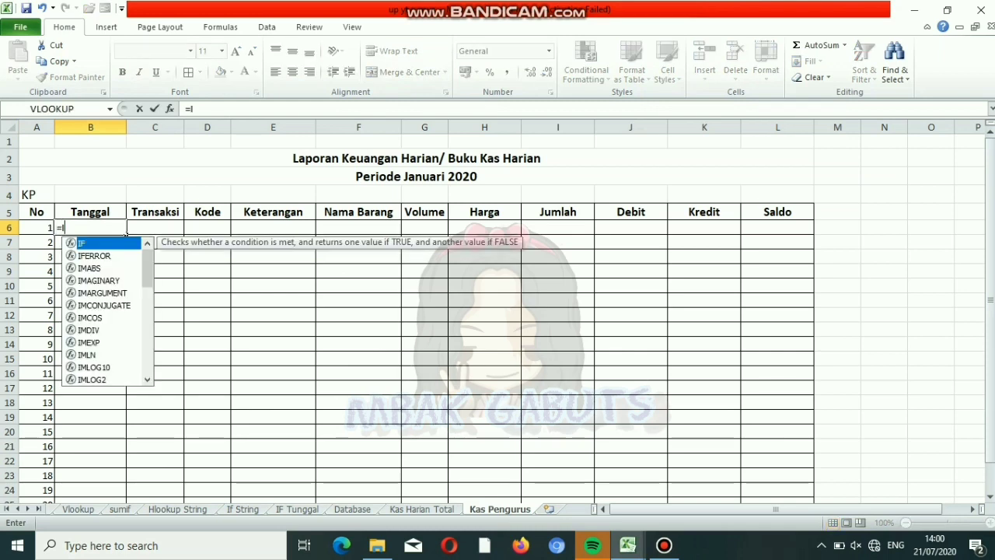
- Enter =IF('Kas Harian Total'!D5='Kas Pengurus'!$A$4;'Kas Harian Total'!B5) in cell B6 of the Kas Pengurus sheet
{"action": "type", "text": "F("}
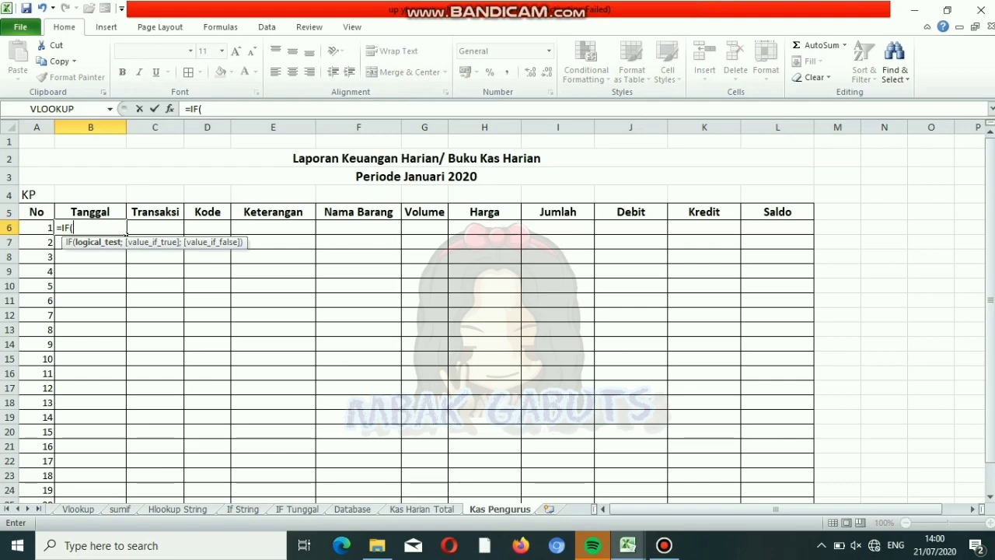
{"action": "key", "text": "ctrl+Page_Up"}
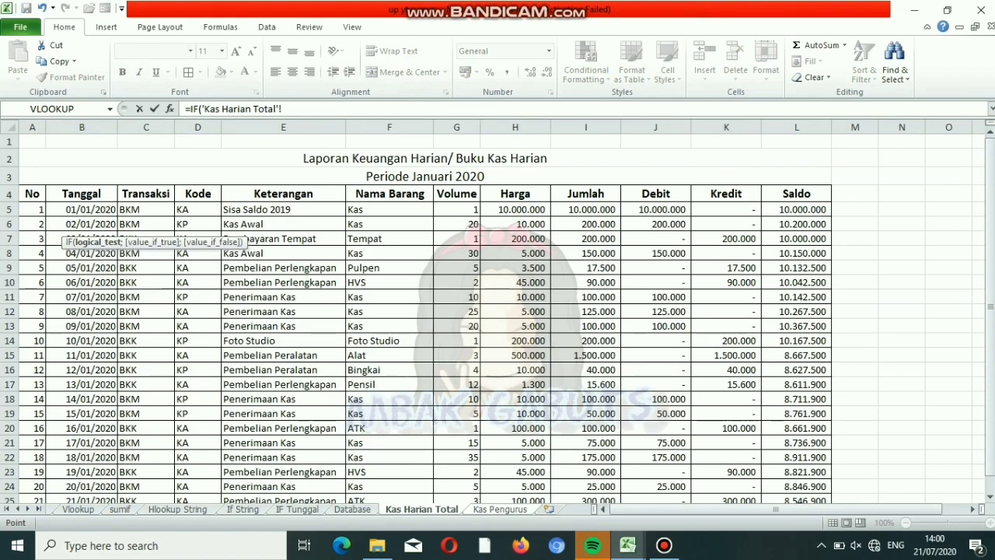
{"action": "left_click", "coordinate": [197, 210]}
{"action": "type", "text": "="}
{"action": "key", "text": "ctrl+Page_Down"}
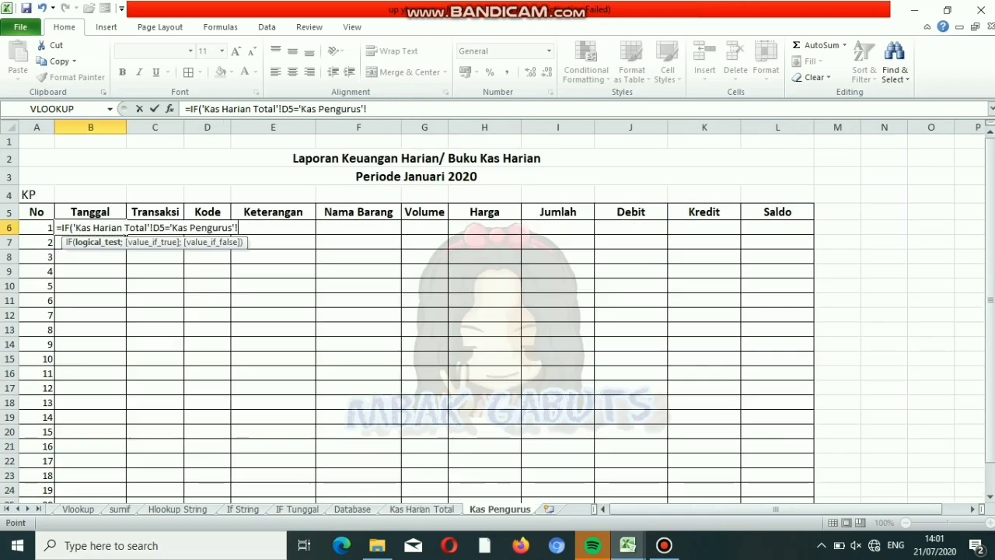
{"action": "left_click", "coordinate": [36, 195]}
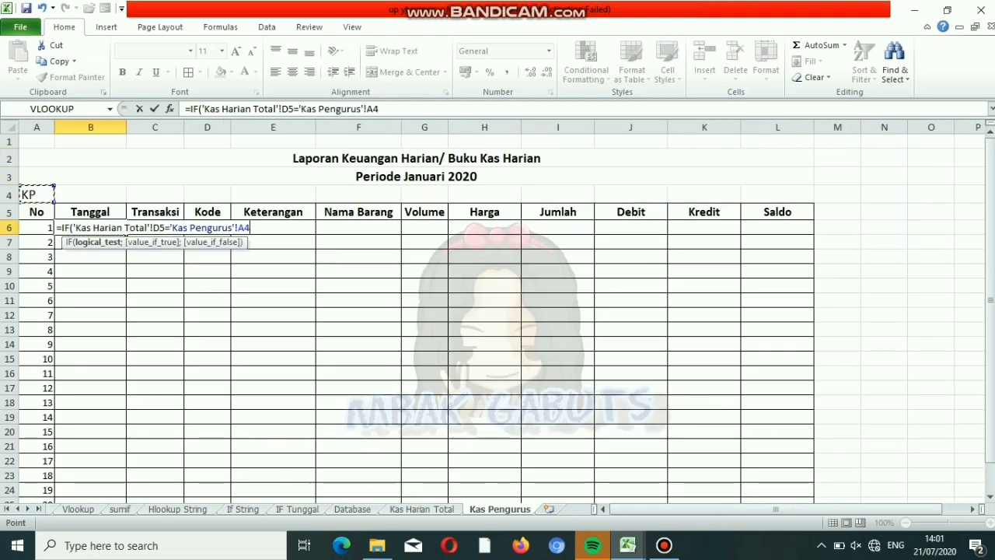
{"action": "key", "text": "F4"}
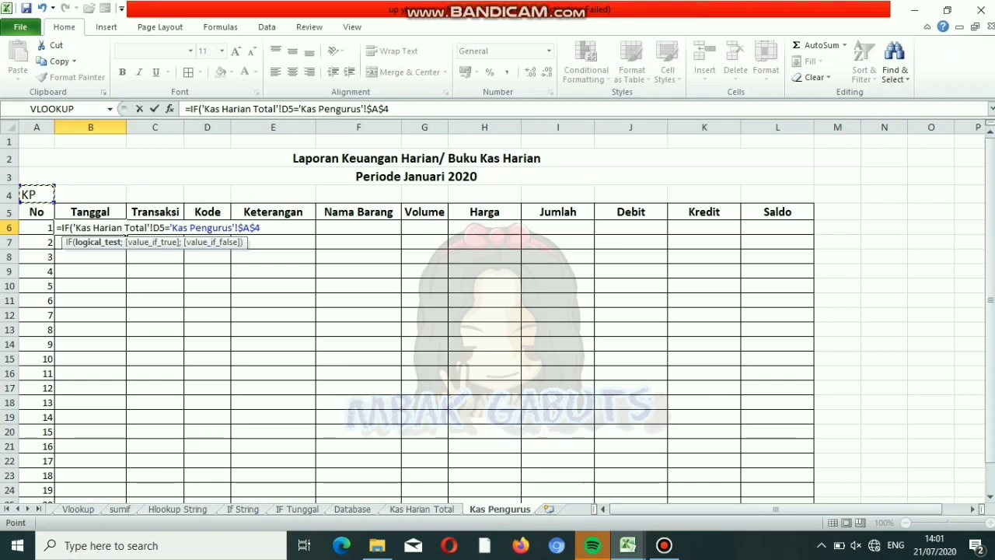
{"action": "type", "text": ";"}
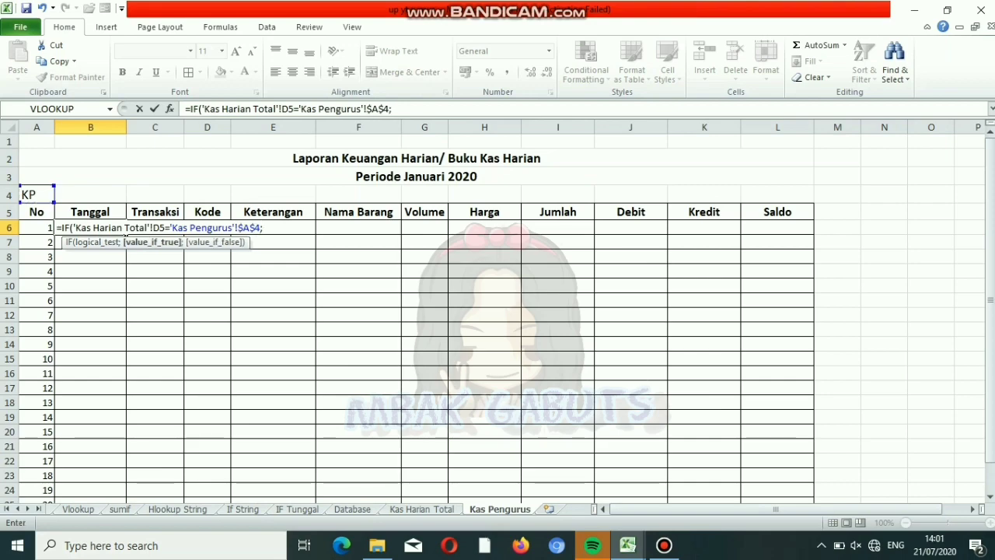
{"action": "key", "text": "ctrl+Page_Up"}
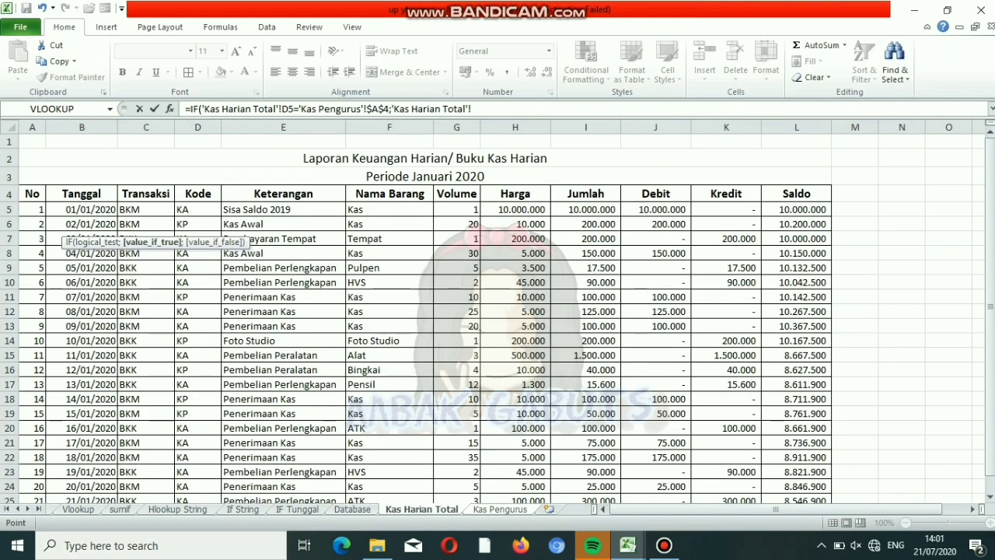
{"action": "left_click", "coordinate": [82, 210]}
{"action": "key", "text": "Return"}
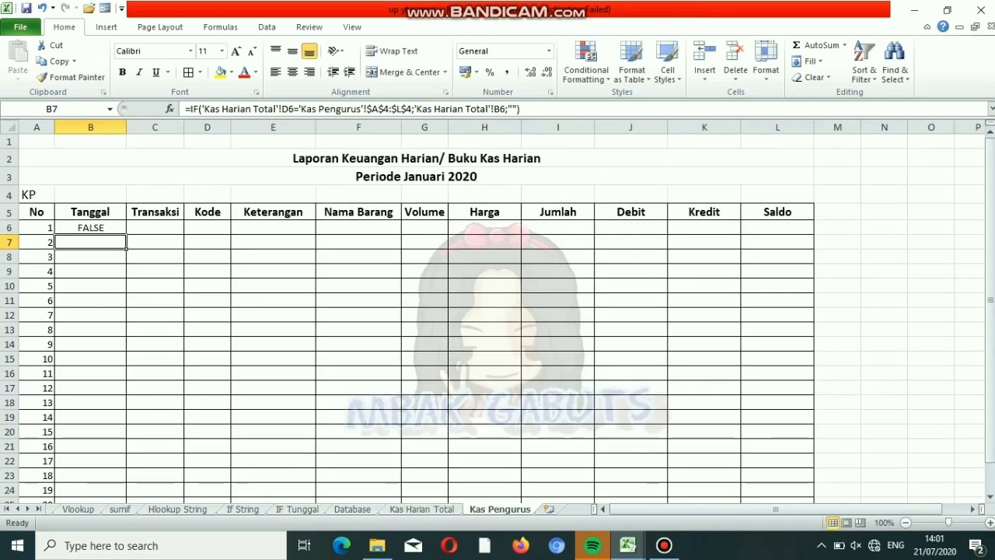
- Add an empty string "" as the value-if-false argument of the IF formula in B6
{"action": "left_click", "coordinate": [90, 227]}
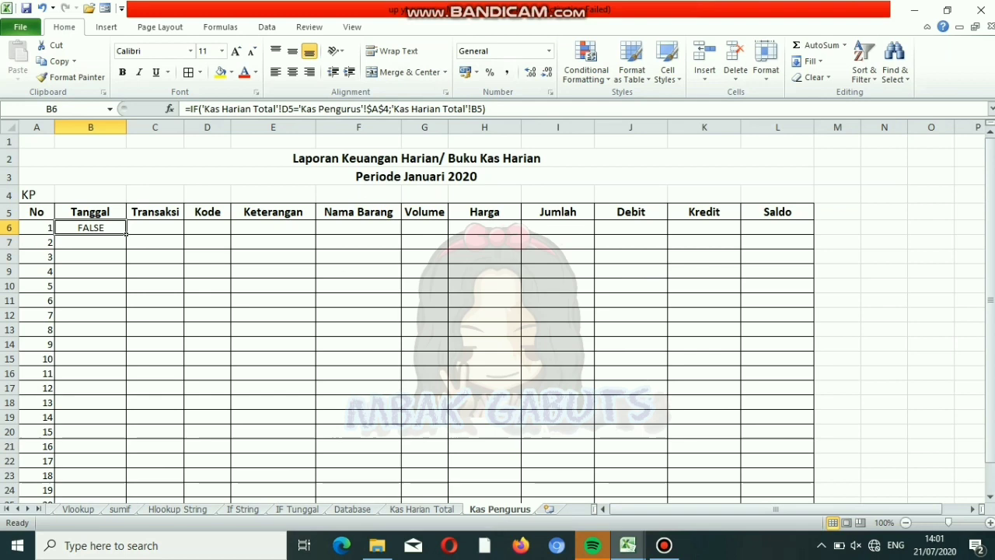
{"action": "double_click", "coordinate": [123, 227]}
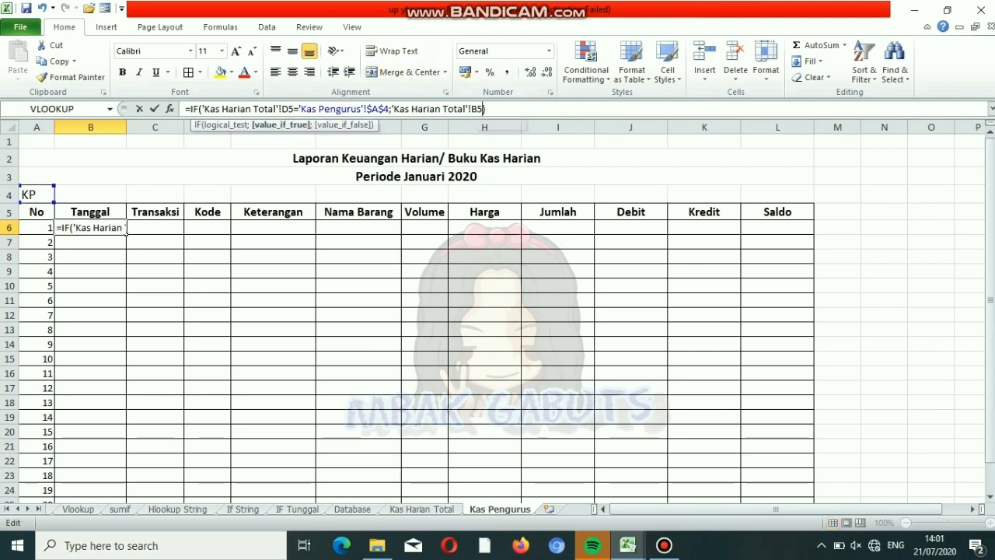
{"action": "type", "text": ";\"\""}
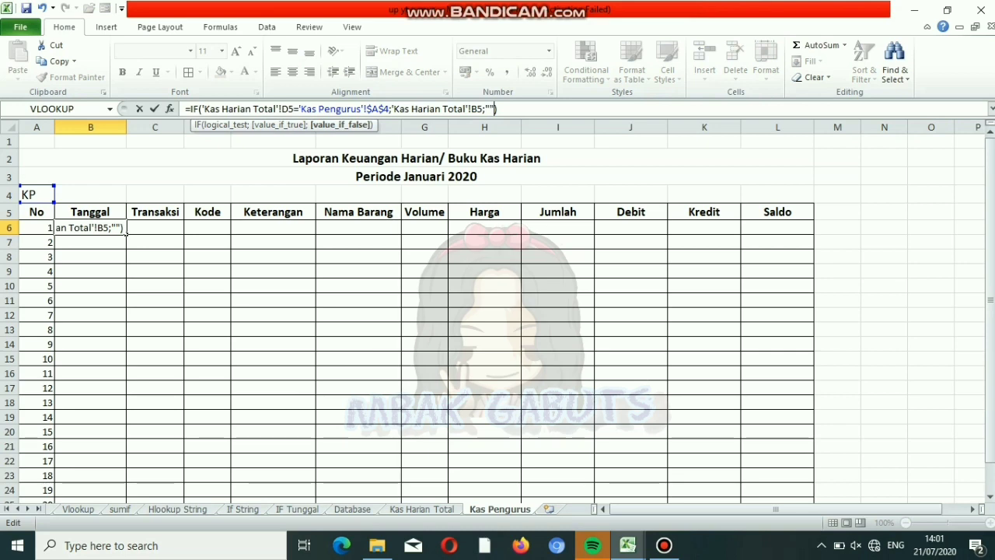
{"action": "key", "text": "Return"}
{"action": "key", "text": "Up"}
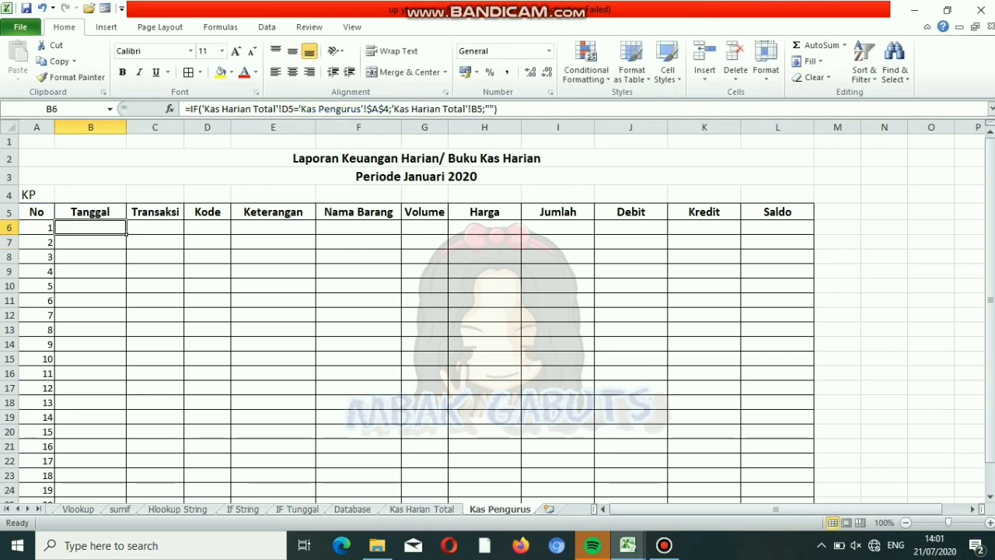
- Fill the B6 formula down the Tanggal column and format the filled cells as Short Date
{"action": "double_click", "coordinate": [126, 232]}
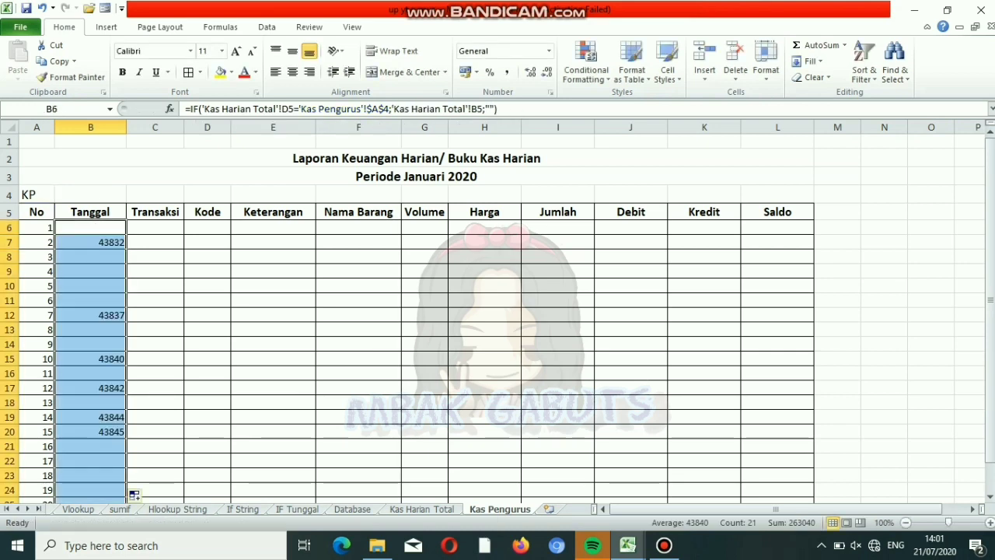
{"action": "left_click", "coordinate": [549, 50]}
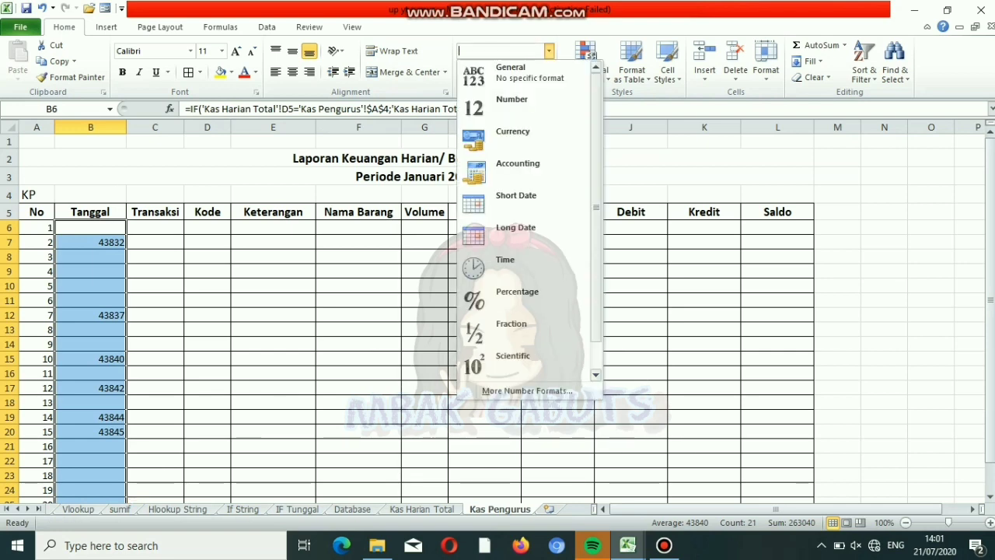
{"action": "left_click", "coordinate": [516, 200]}
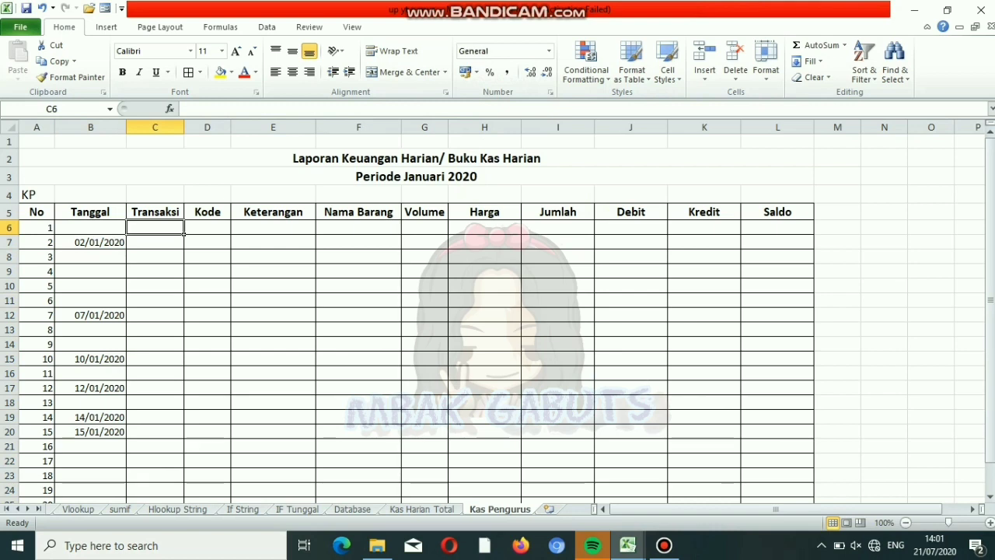
{"action": "left_click", "coordinate": [125, 231]}
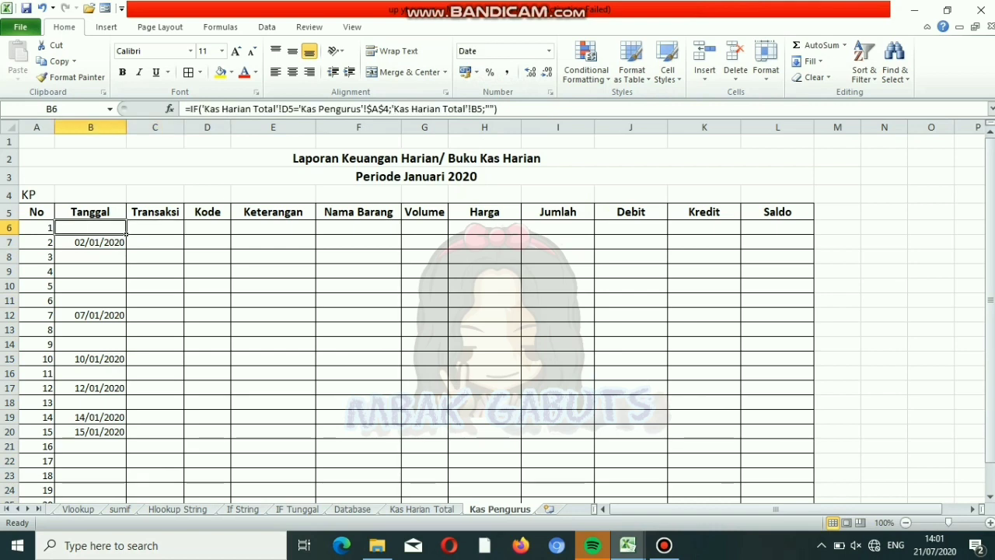
{"action": "left_click_drag", "start_coordinate": [498, 109], "coordinate": [185, 109]}
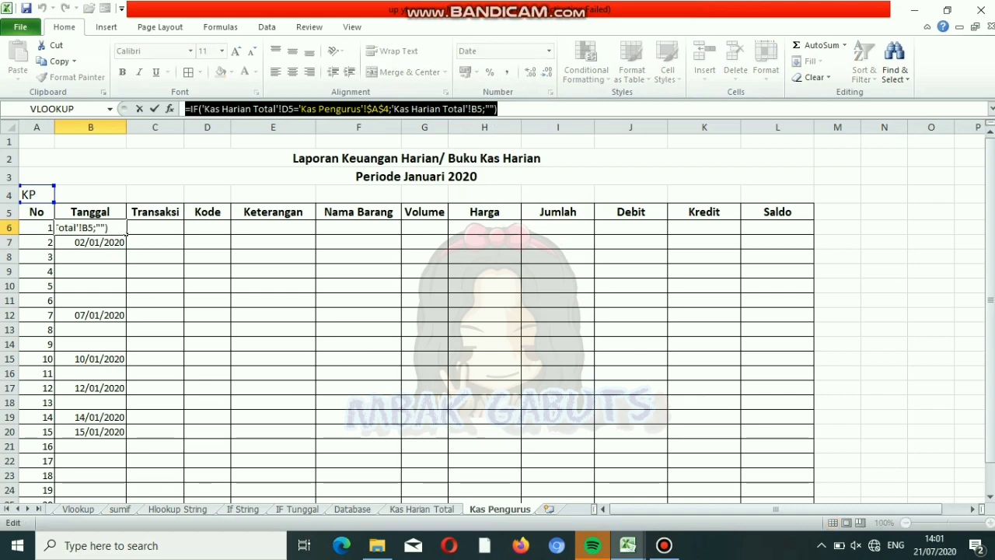
{"action": "key", "text": "ctrl+c"}
{"action": "key", "text": "Return"}
{"action": "left_click", "coordinate": [156, 227]}
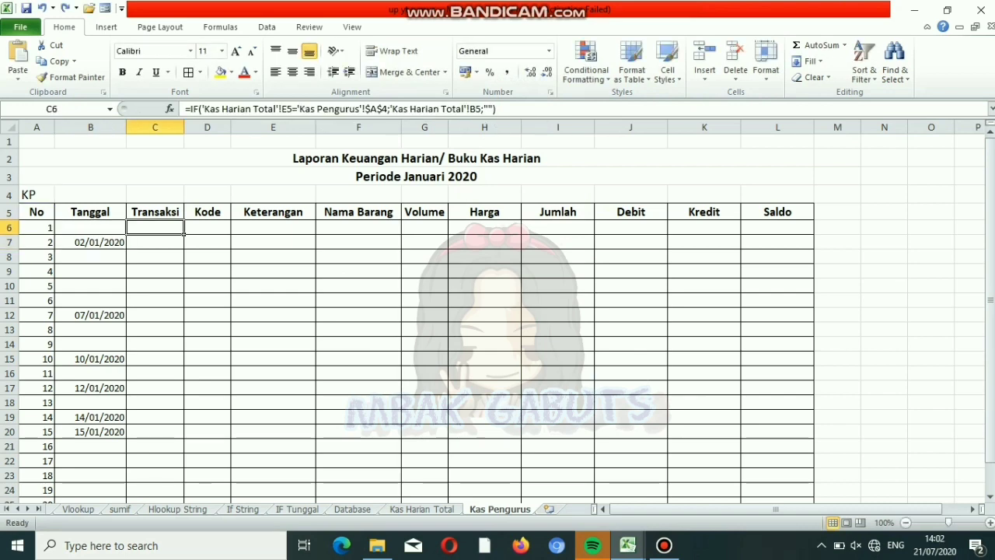
{"action": "key", "text": "BackSpace"}
{"action": "left_click", "coordinate": [183, 319]}
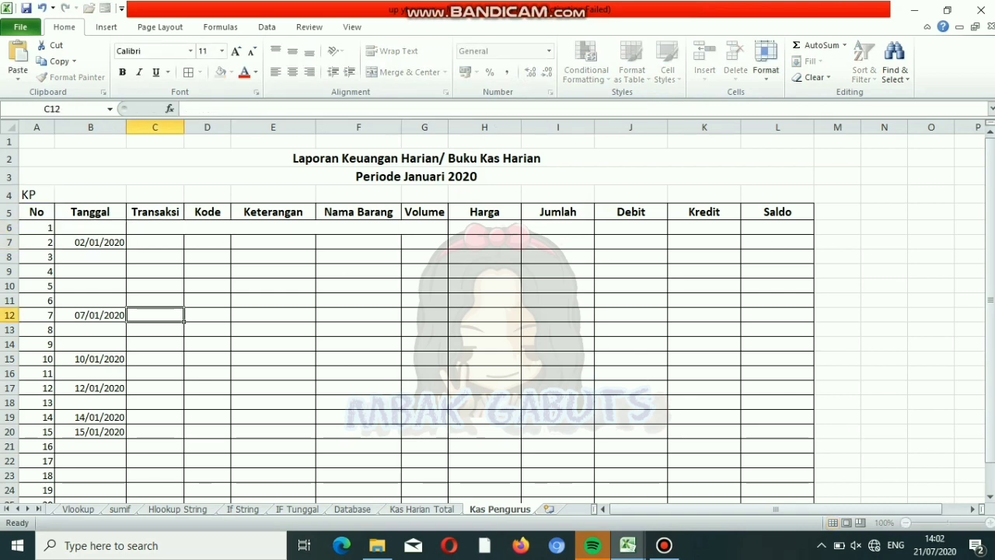
- Copy the full formula text of B6 and paste it into C6 so its references stay the same
{"action": "left_click", "coordinate": [101, 228]}
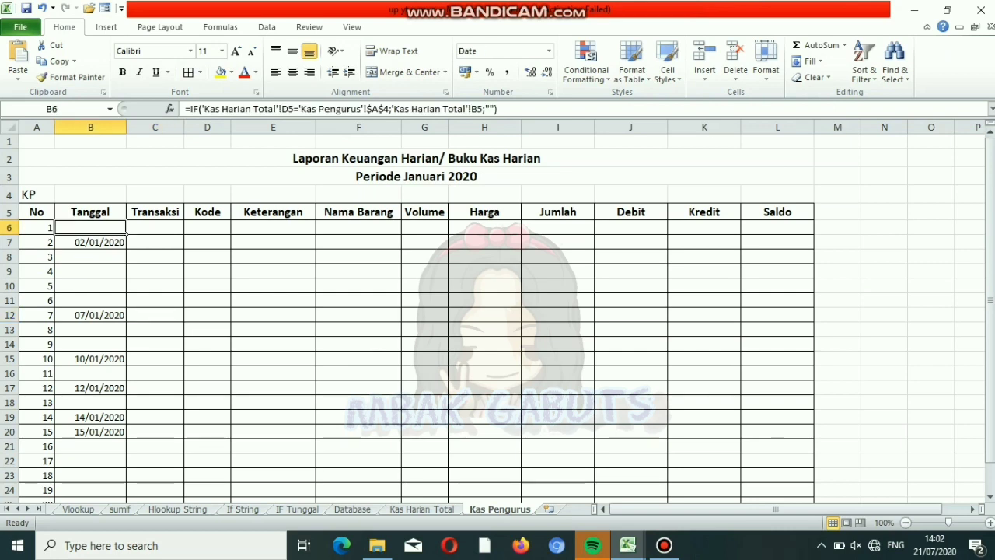
{"action": "left_click", "coordinate": [179, 230]}
{"action": "left_click", "coordinate": [120, 228]}
{"action": "key", "text": "F2"}
{"action": "key", "text": "shift+End"}
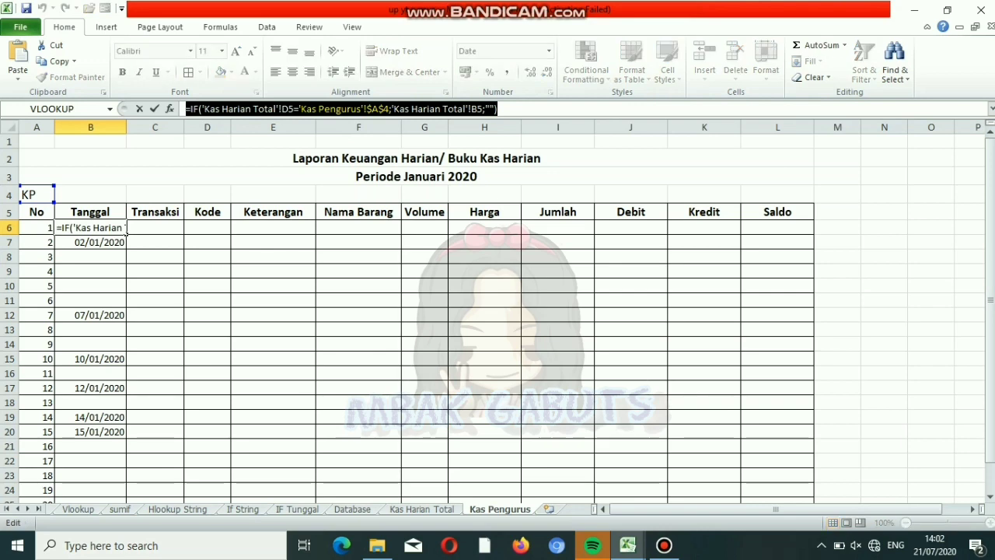
{"action": "key", "text": "Return"}
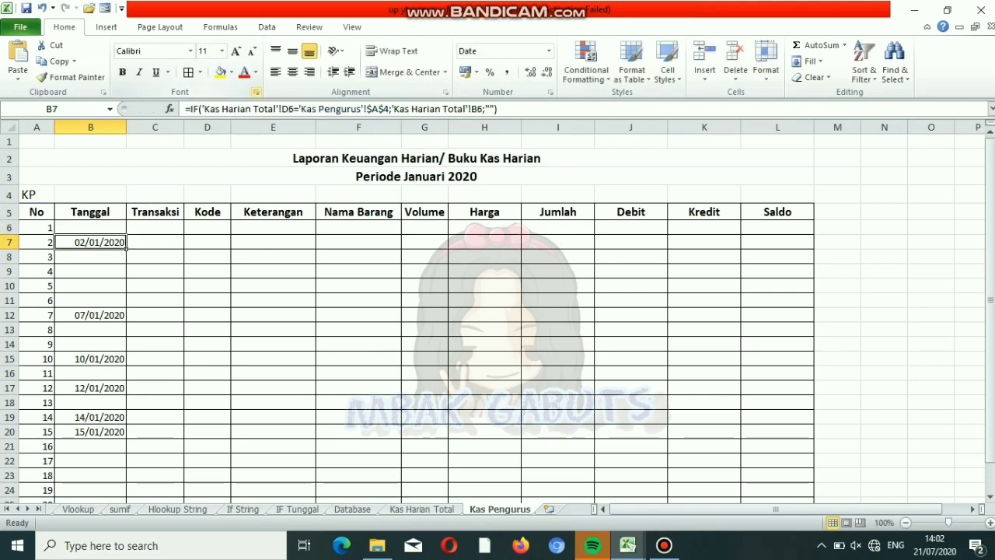
{"action": "left_click", "coordinate": [155, 228]}
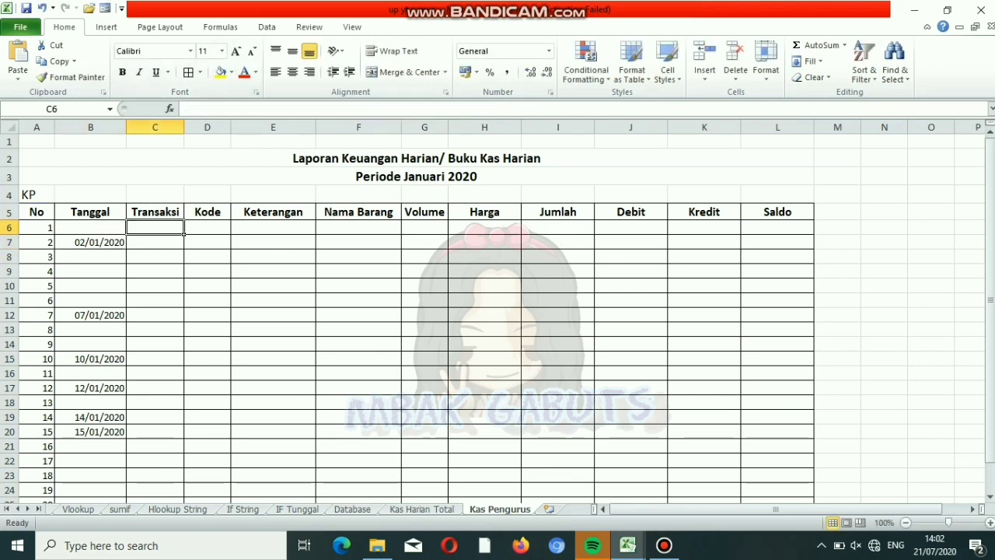
{"action": "key", "text": "ctrl+v"}
{"action": "left_click", "coordinate": [208, 245]}
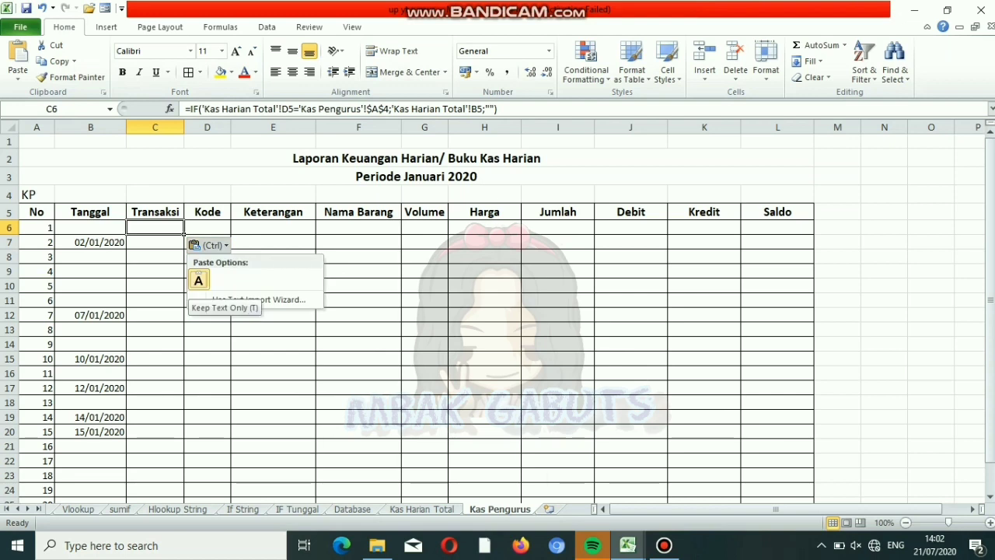
{"action": "key", "text": "Escape"}
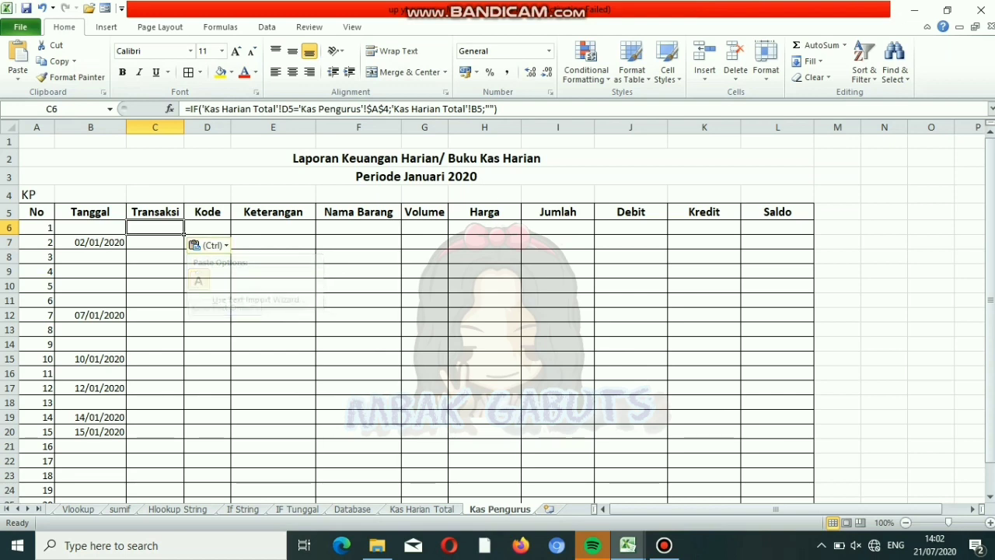
- Change the value-if-true reference in C6 to 'Kas Harian Total'!C5 and fill the formula down the Transaksi column
{"action": "left_click", "coordinate": [478, 109]}
{"action": "key", "text": "BackSpace"}
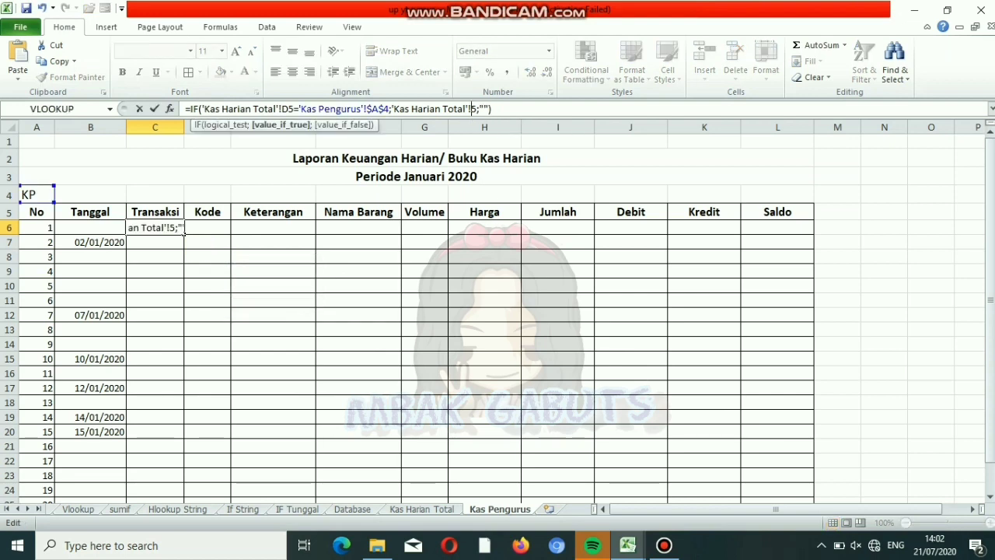
{"action": "type", "text": "C"}
{"action": "key", "text": "Return"}
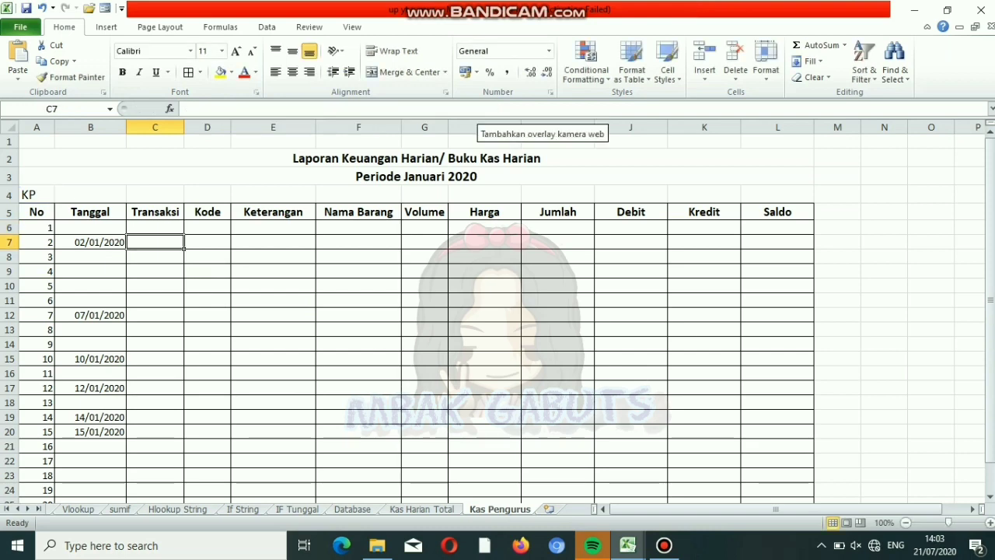
{"action": "key", "text": "Up"}
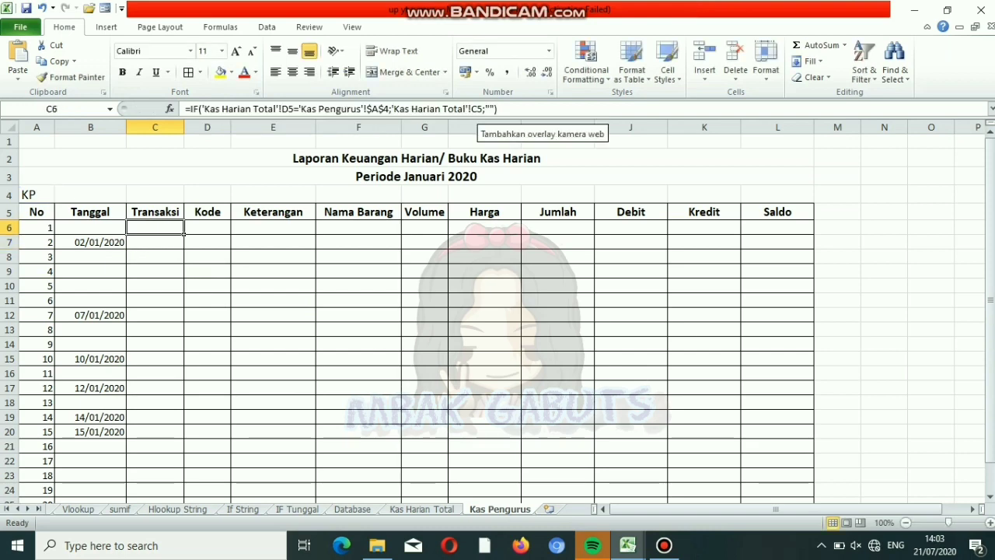
{"action": "left_click_drag", "start_coordinate": [185, 233], "coordinate": [189, 493]}
{"action": "key", "text": "Right"}
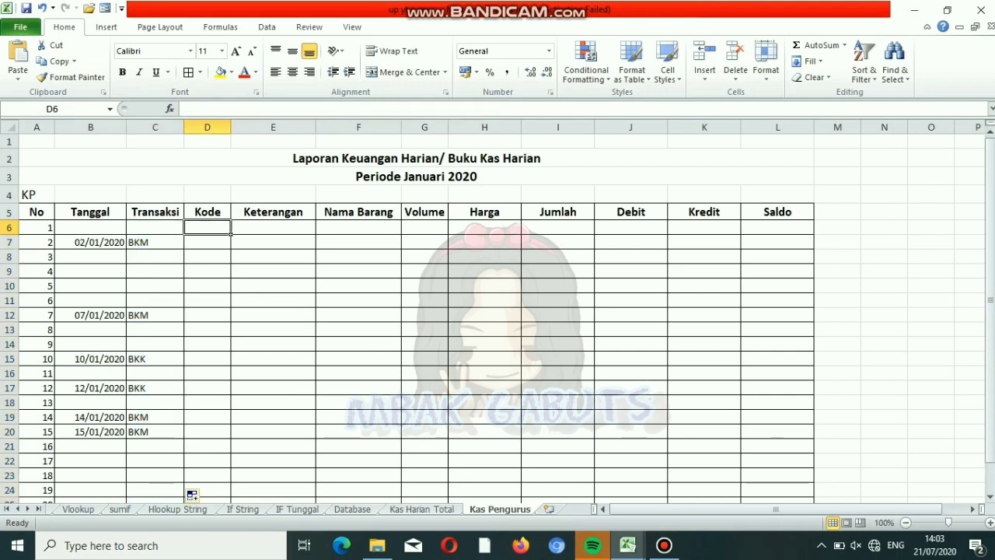
- Delete the whole Kode column from the Kas Pengurus sheet
{"action": "left_click", "coordinate": [207, 127]}
{"action": "right_click", "coordinate": [207, 129]}
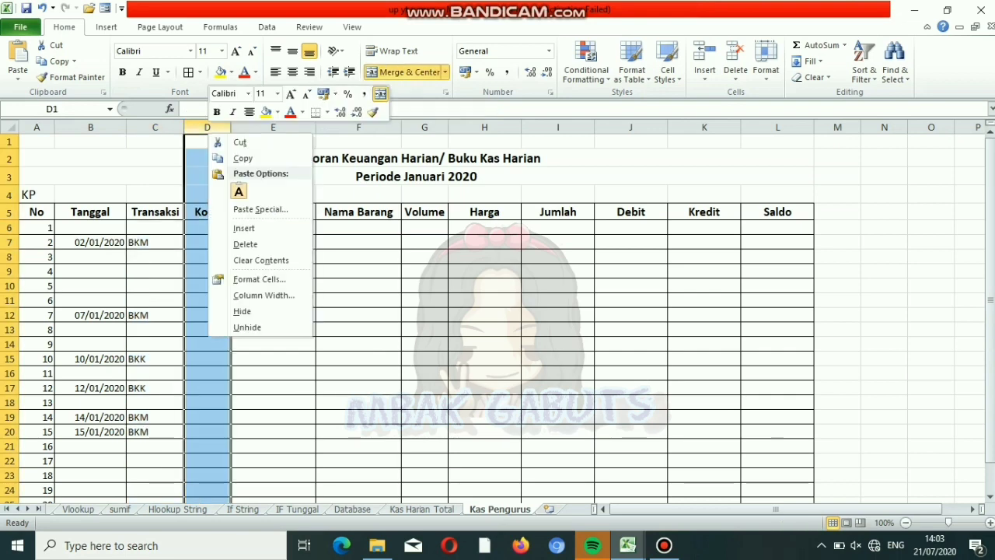
{"action": "left_click", "coordinate": [245, 244]}
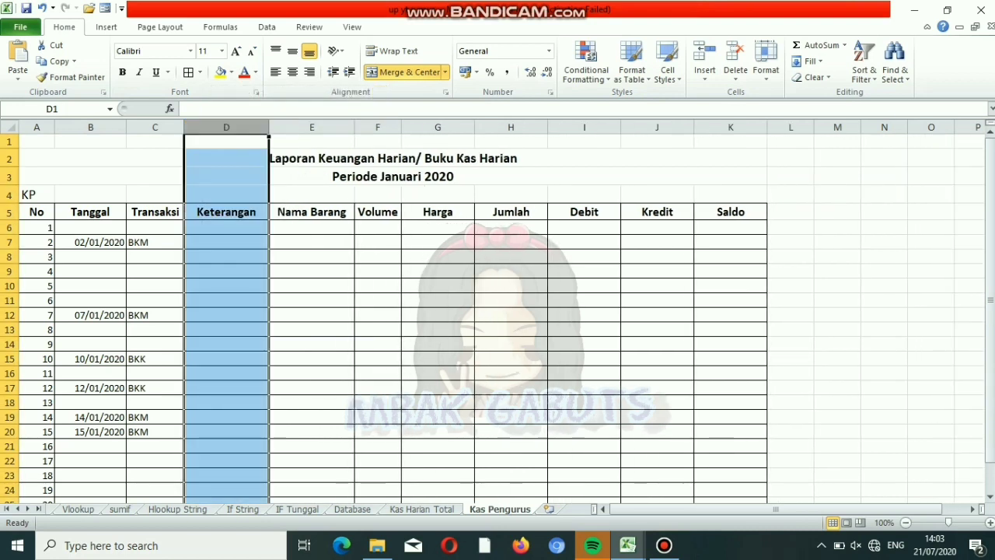
- Paste the copied IF formula into D6 under Keterangan and change its value-if-true reference to 'Kas Harian Total'!E5
{"action": "left_click", "coordinate": [226, 227]}
{"action": "key", "text": "ctrl+v"}
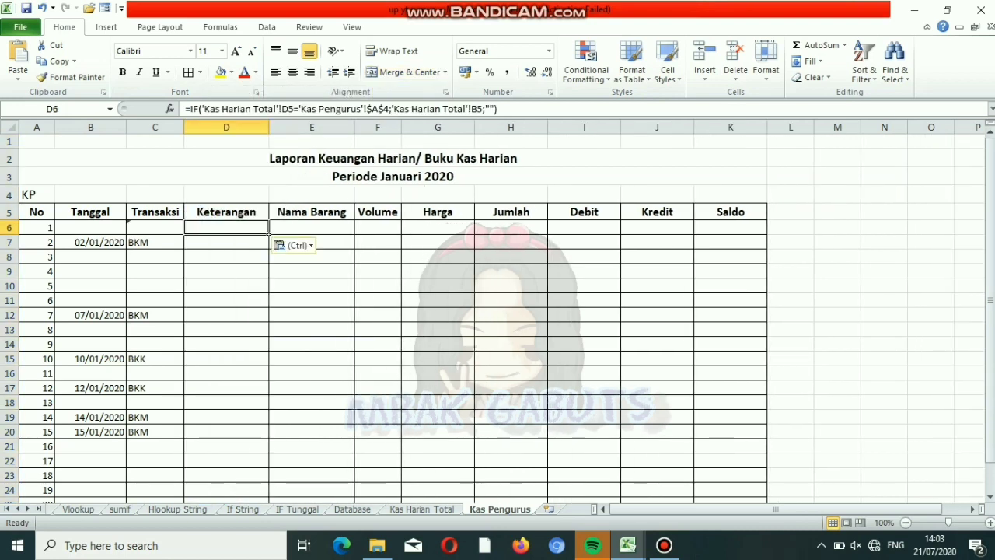
{"action": "left_click", "coordinate": [470, 110]}
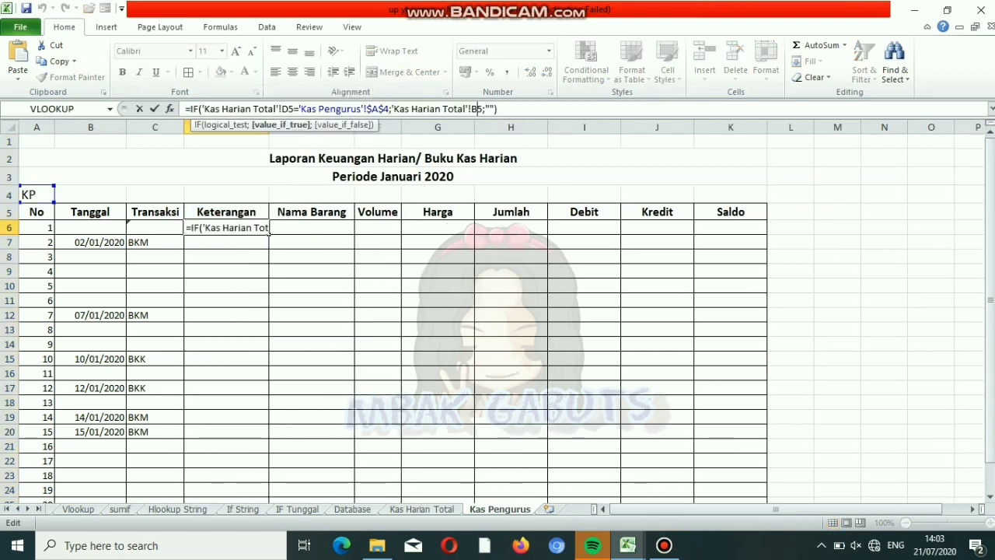
{"action": "key", "text": "BackSpace"}
{"action": "type", "text": "E"}
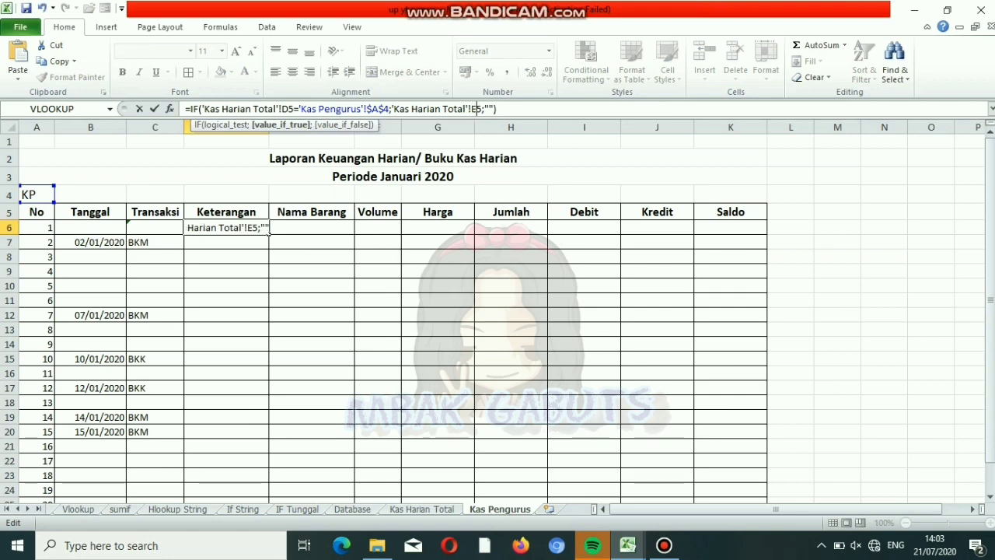
{"action": "key", "text": "Return"}
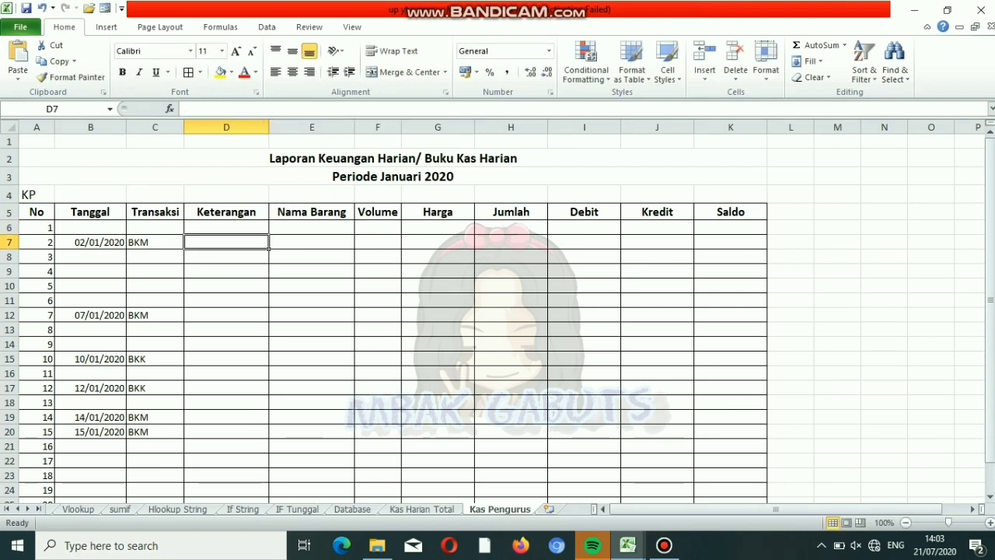
- Fill the formula in D6 down the Keterangan column
{"action": "key", "text": "Up"}
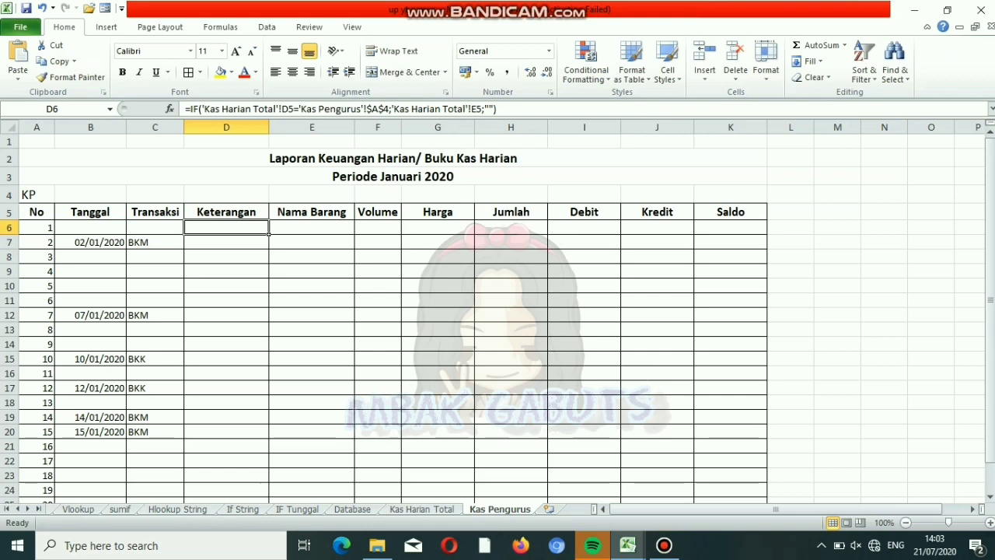
{"action": "double_click", "coordinate": [269, 234]}
- Paste the copied IF formula into E6 under Nama Barang, change its value-if-true reference to 'Kas Harian Total'!F5 and fill it down the column
{"action": "key", "text": "Right"}
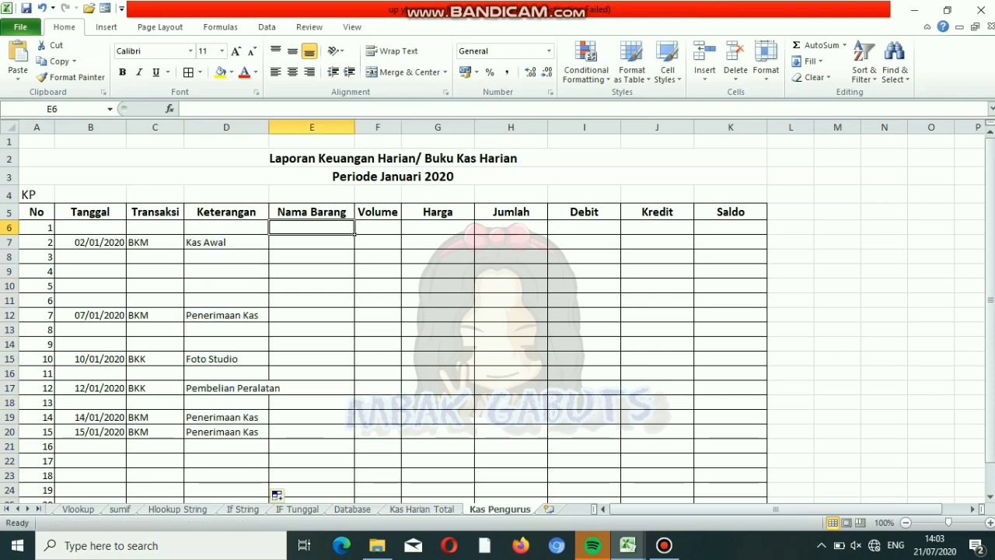
{"action": "key", "text": "ctrl+v"}
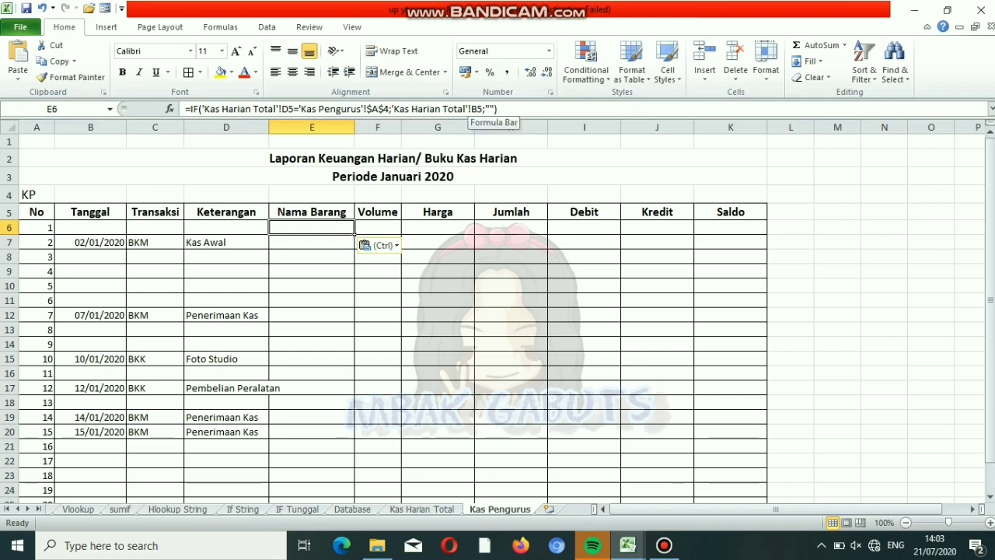
{"action": "left_click", "coordinate": [476, 109]}
{"action": "key", "text": "BackSpace"}
{"action": "type", "text": "E"}
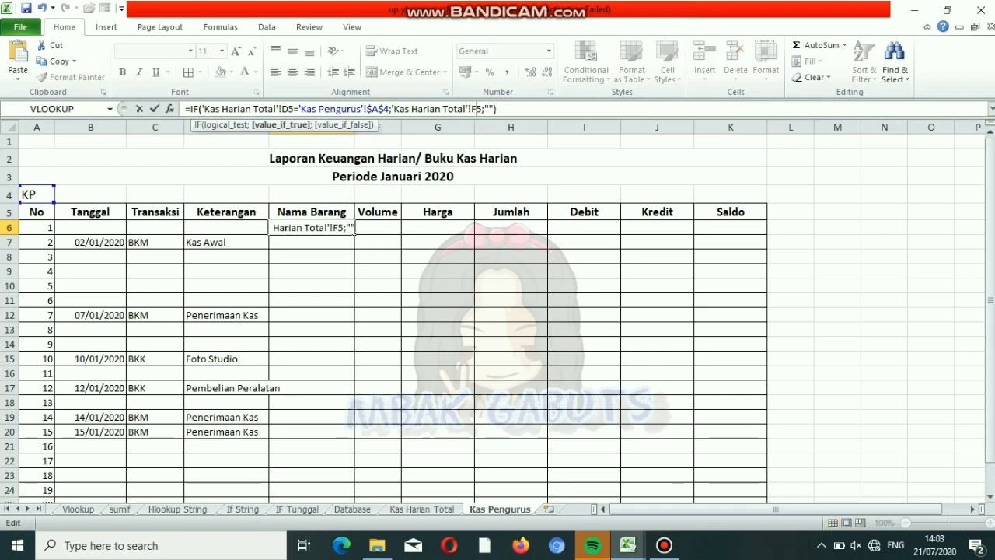
{"action": "key", "text": "Return"}
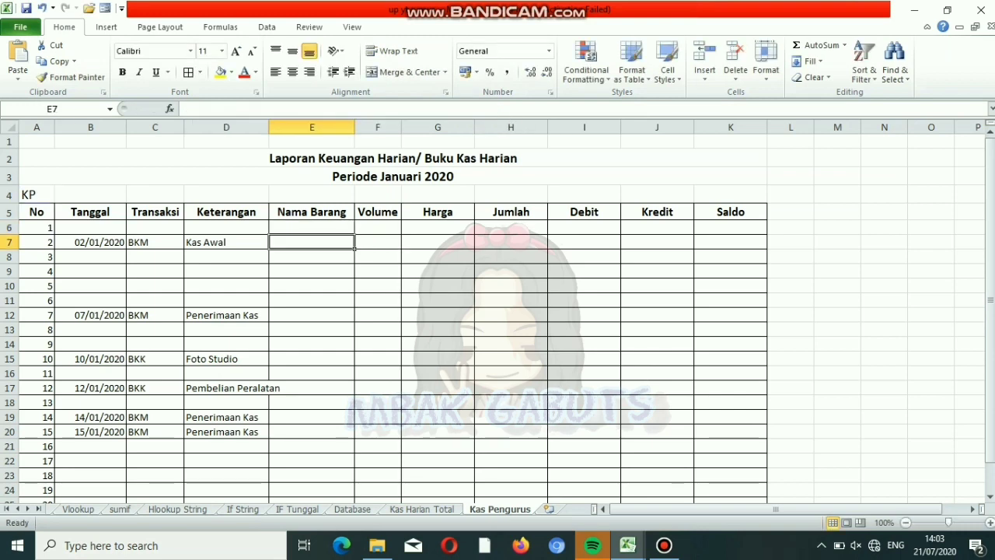
{"action": "left_click", "coordinate": [312, 228]}
{"action": "double_click", "coordinate": [354, 234]}
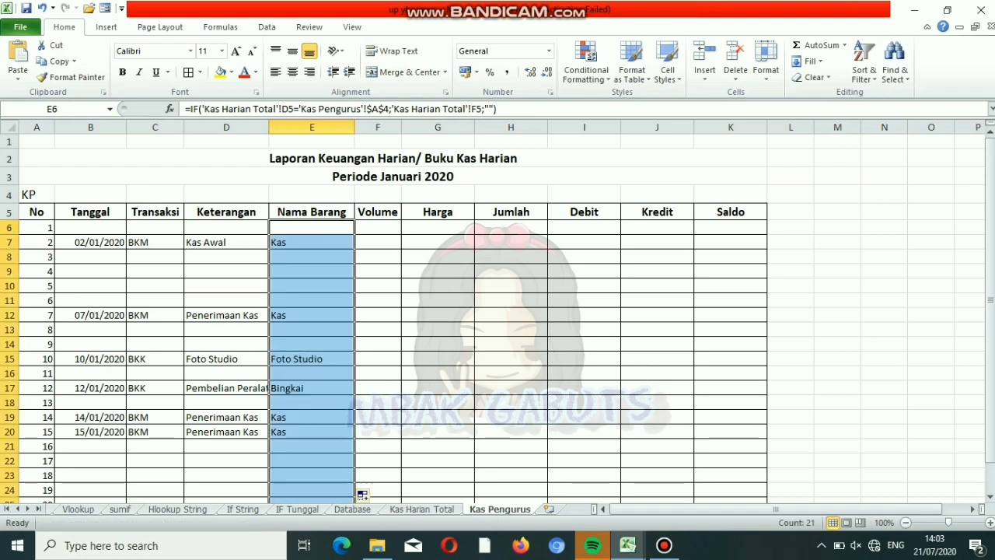
- Paste the copied IF formula into F6 under Volume, change its value-if-true reference to 'Kas Harian Total'!G5 and fill it down the column
{"action": "left_click", "coordinate": [378, 228]}
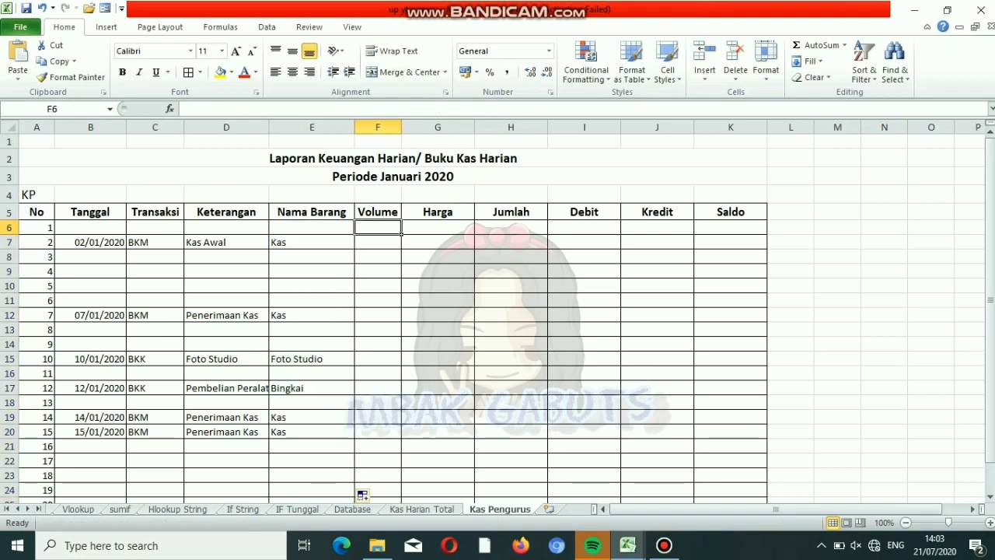
{"action": "key", "text": "ctrl+v"}
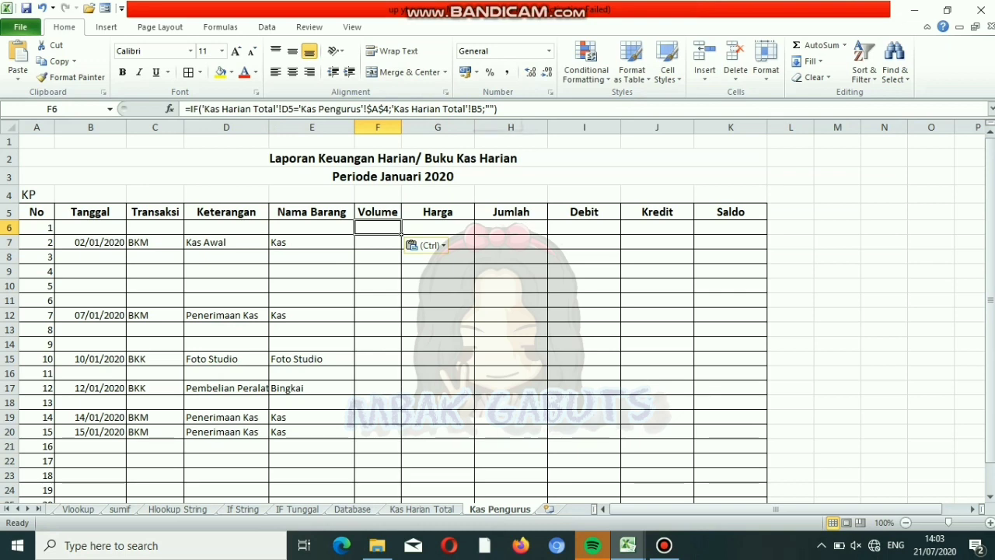
{"action": "key", "text": "F2"}
{"action": "key", "text": "Left"}
{"action": "key", "text": "Left"}
{"action": "key", "text": "Left"}
{"action": "key", "text": "Left"}
{"action": "key", "text": "Left"}
{"action": "key", "text": "BackSpace"}
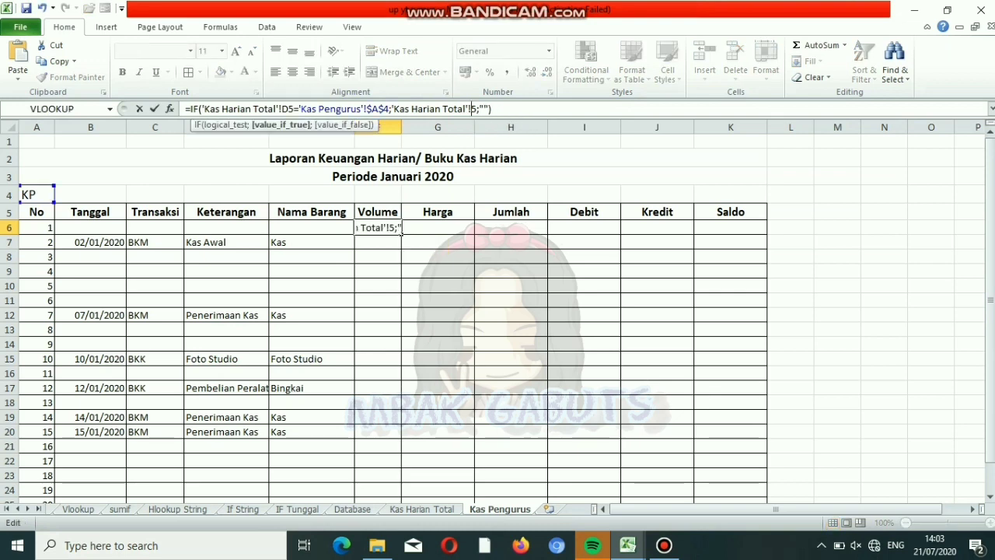
{"action": "type", "text": "F"}
{"action": "key", "text": "Return"}
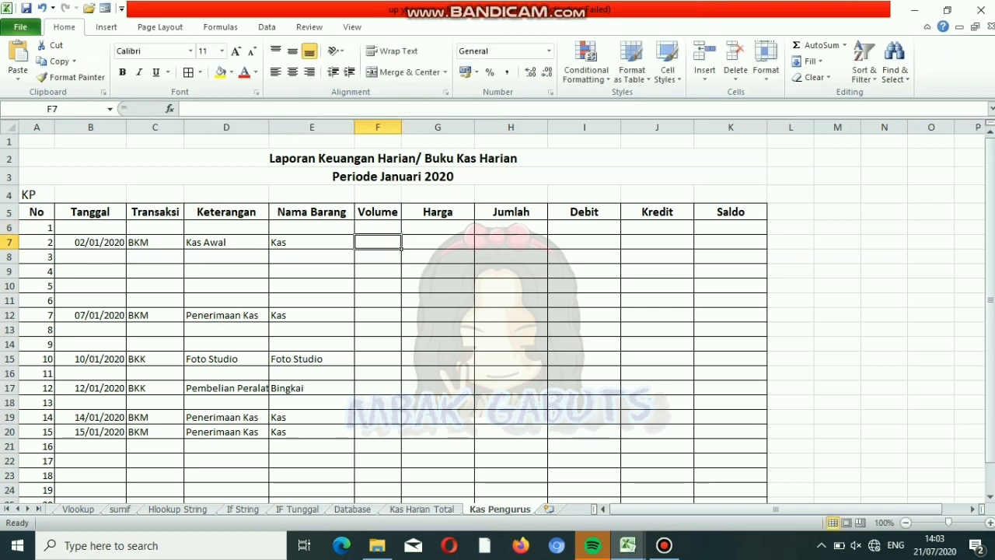
{"action": "left_click", "coordinate": [378, 227]}
{"action": "left_click_drag", "start_coordinate": [401, 232], "coordinate": [401, 497]}
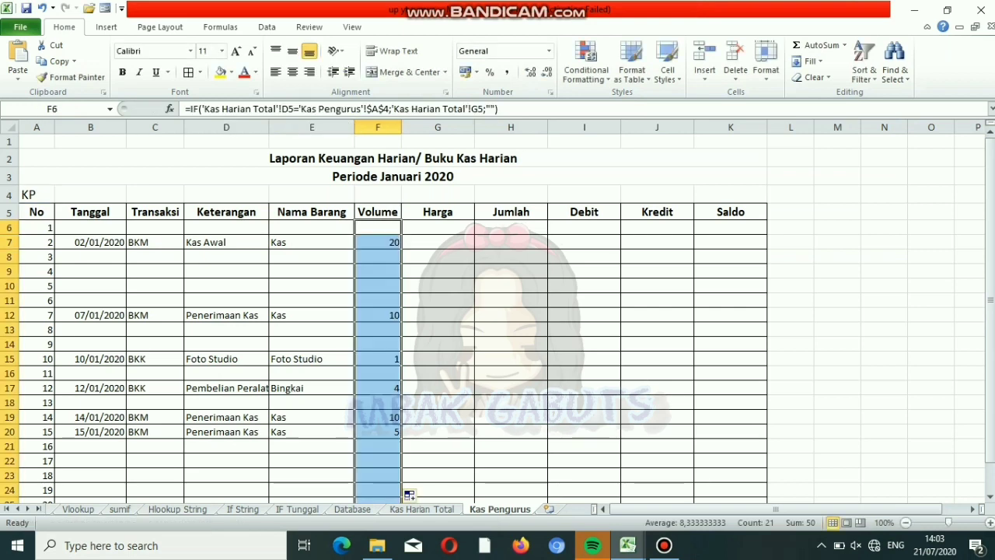
- Paste the copied IF formula into G6 under Harga, change its value-if-true reference to 'Kas Harian Total'!H5 and fill it down the column
{"action": "left_click", "coordinate": [466, 227]}
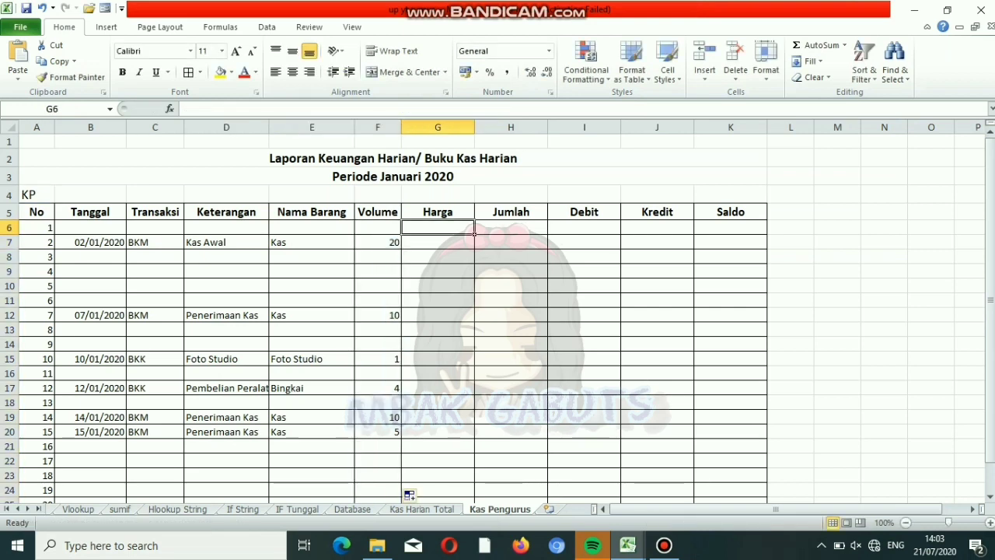
{"action": "type", "text": "=IF('Kas Harian Total'!D5='Kas Pengurus'!$A$4;'Kas Harian Total'!B5;\"\")"}
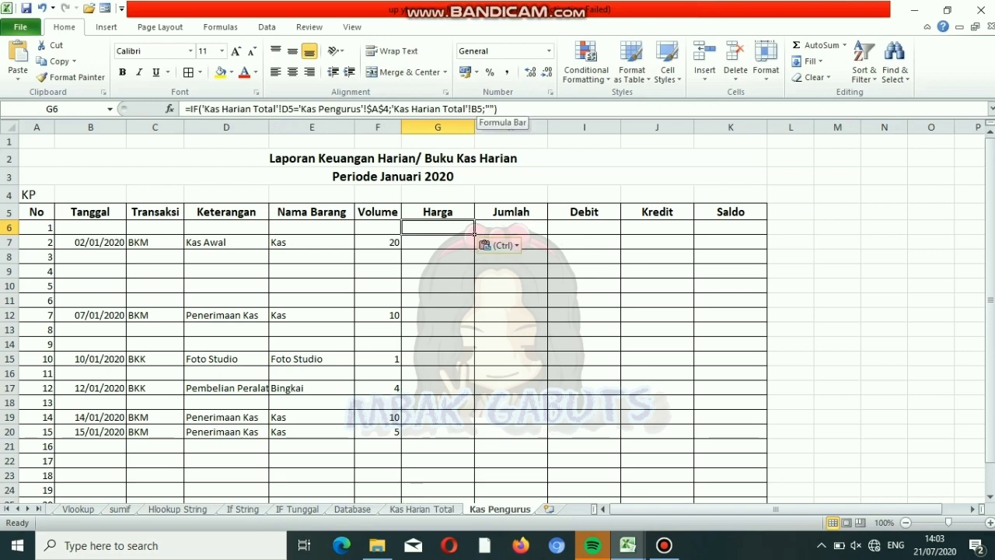
{"action": "left_click", "coordinate": [474, 109]}
{"action": "key", "text": "BackSpace"}
{"action": "type", "text": "H"}
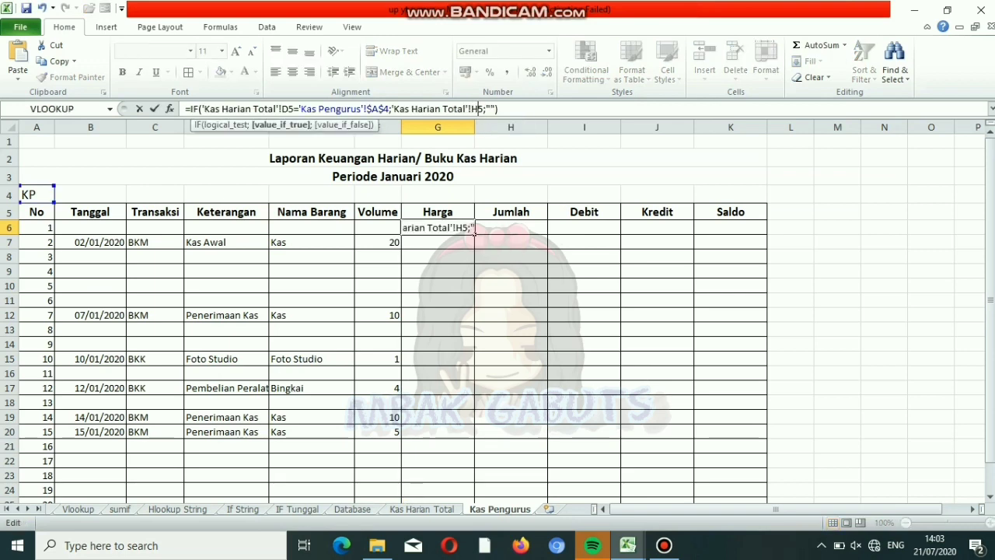
{"action": "key", "text": "Return"}
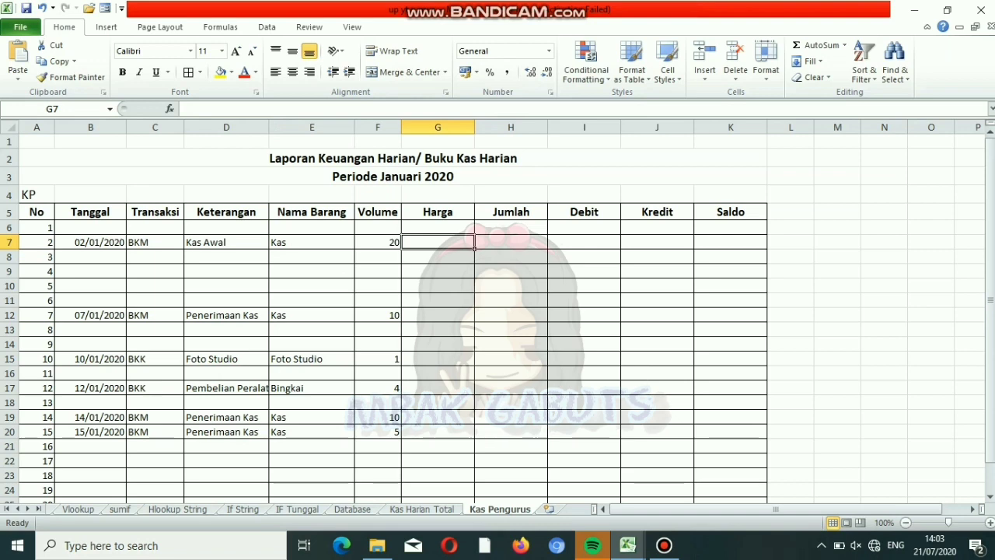
{"action": "key", "text": "Up"}
{"action": "double_click", "coordinate": [474, 231]}
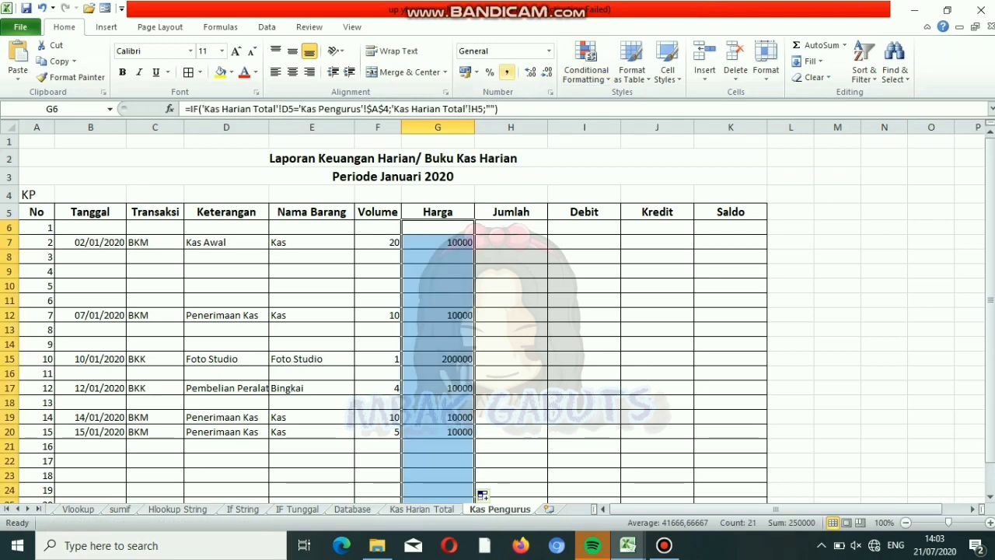
- Apply the comma number style to columns G through K, from Harga to Saldo
{"action": "left_click", "coordinate": [507, 72]}
{"action": "left_click_drag", "start_coordinate": [459, 229], "coordinate": [719, 238]}
{"action": "left_click", "coordinate": [459, 229]}
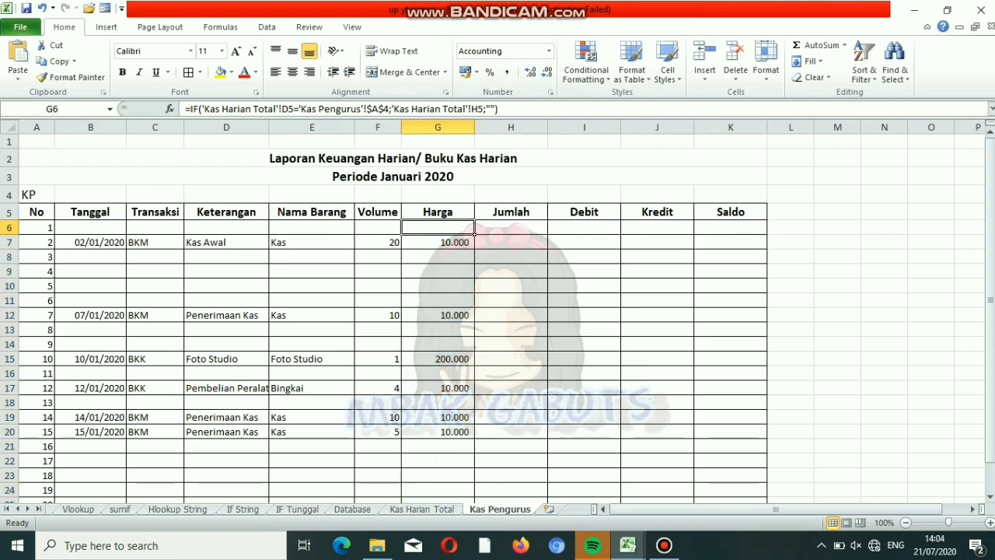
{"action": "left_click_drag", "start_coordinate": [438, 126], "coordinate": [730, 127]}
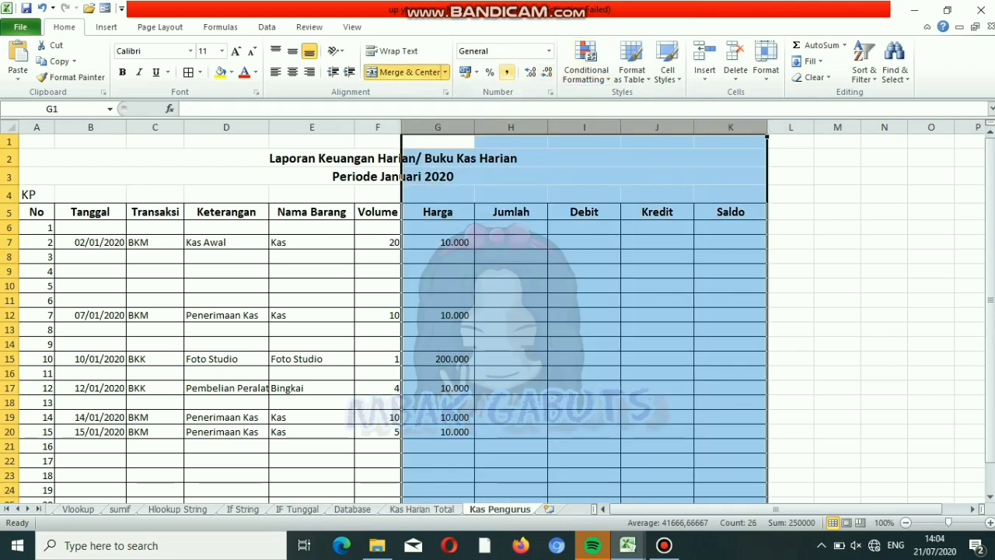
{"action": "left_click", "coordinate": [378, 344]}
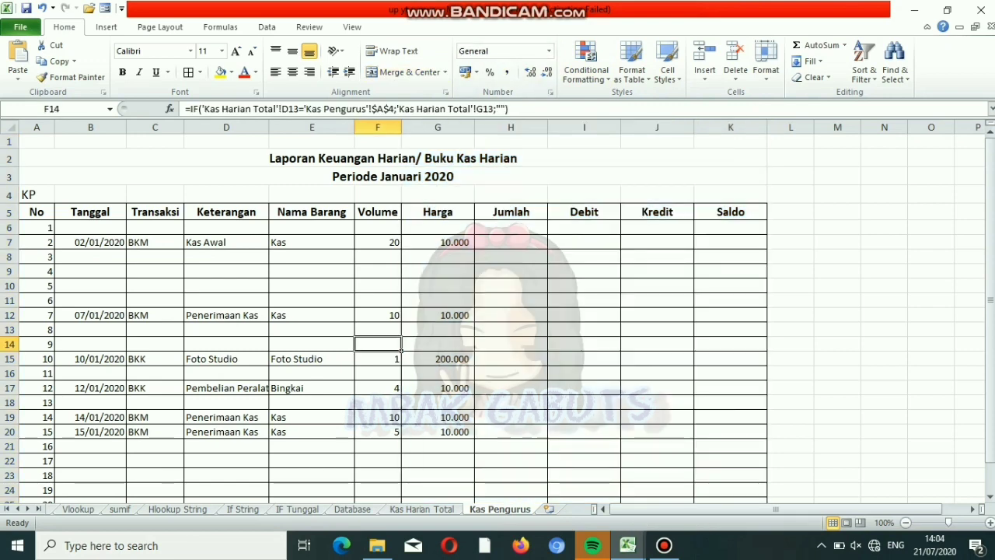
- Widen the Keterangan column so its longest entry fits and slightly narrow the Nama Barang column
{"action": "left_click_drag", "start_coordinate": [269, 127], "coordinate": [295, 126]}
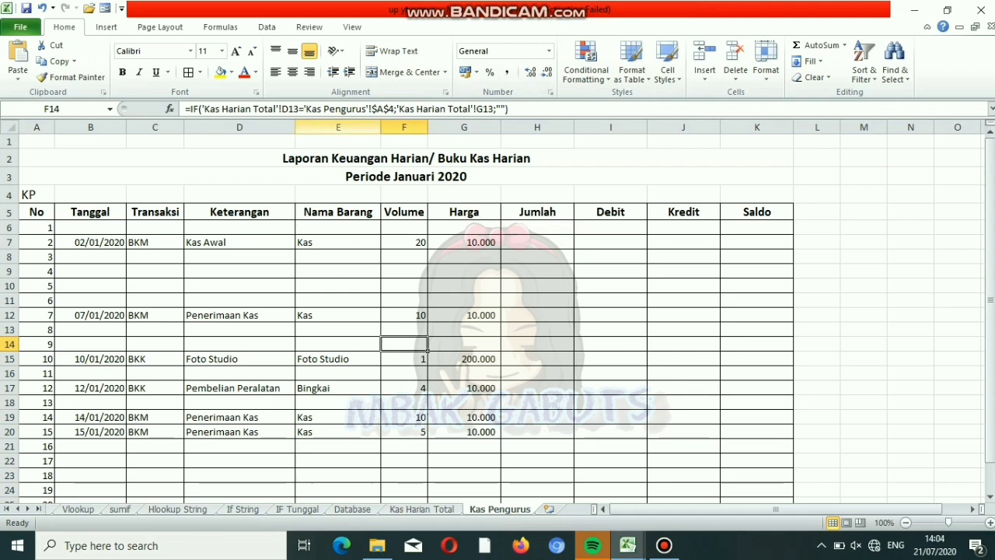
{"action": "left_click_drag", "start_coordinate": [381, 126], "coordinate": [375, 127]}
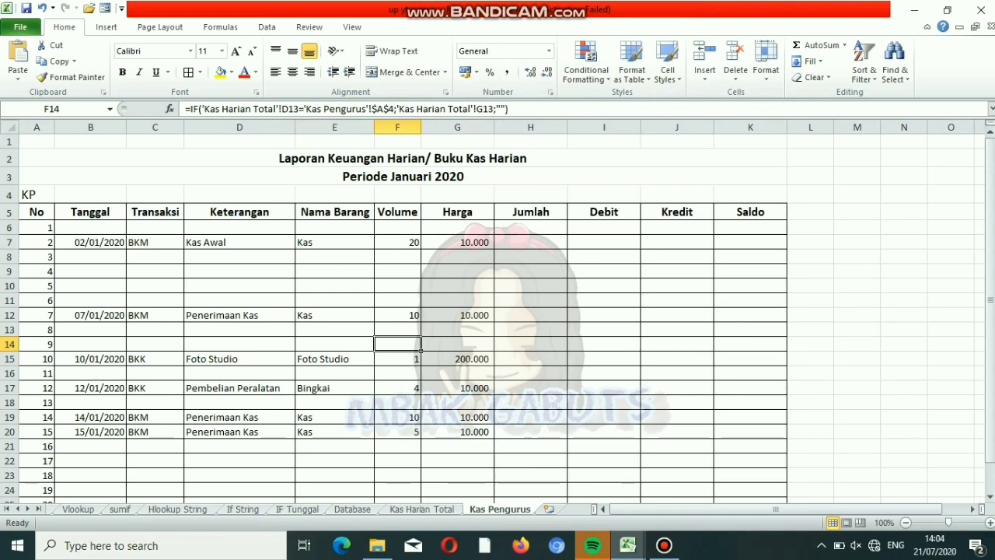
{"action": "left_click", "coordinate": [155, 271]}
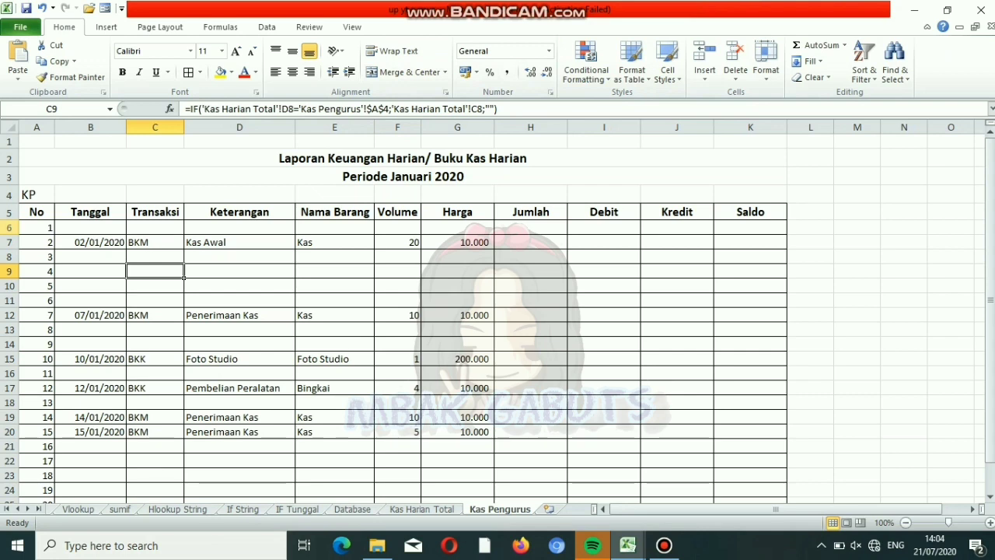
- Delete the whole empty row 6 directly below the table header
{"action": "left_click", "coordinate": [16, 228]}
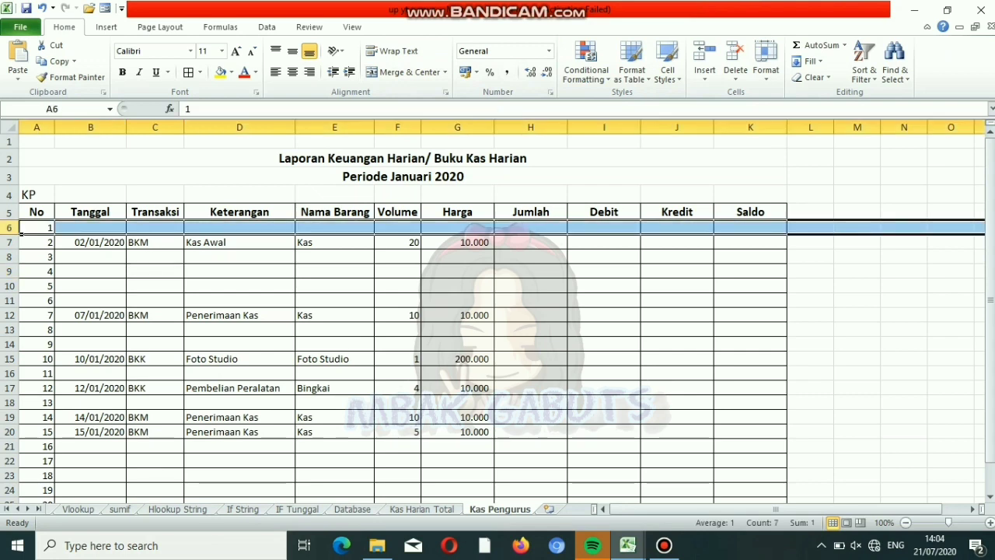
{"action": "right_click", "coordinate": [17, 229]}
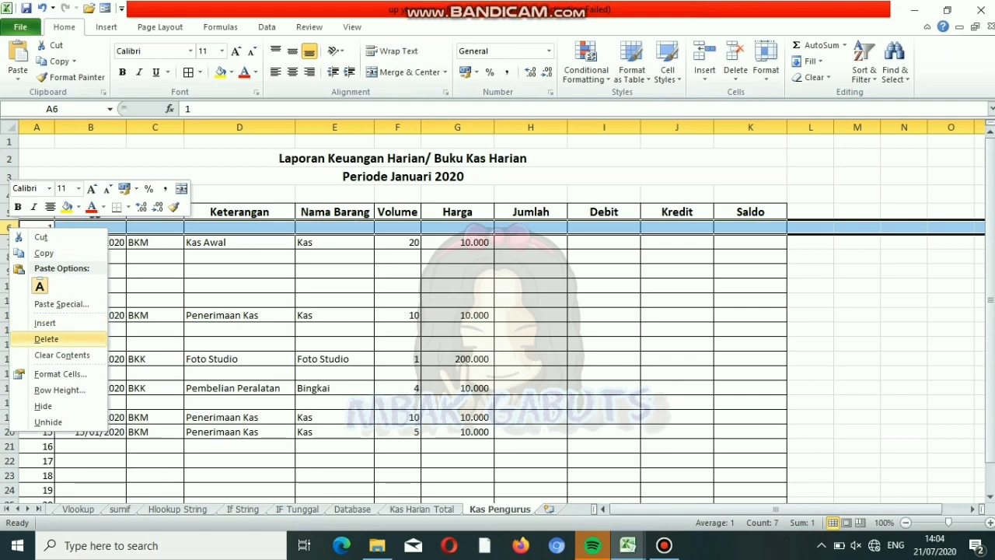
{"action": "left_click", "coordinate": [47, 339]}
- Renumber the No column by entering 1 in A6 and 2 in A7 and filling the series down to 20 in A25
{"action": "left_click", "coordinate": [22, 229]}
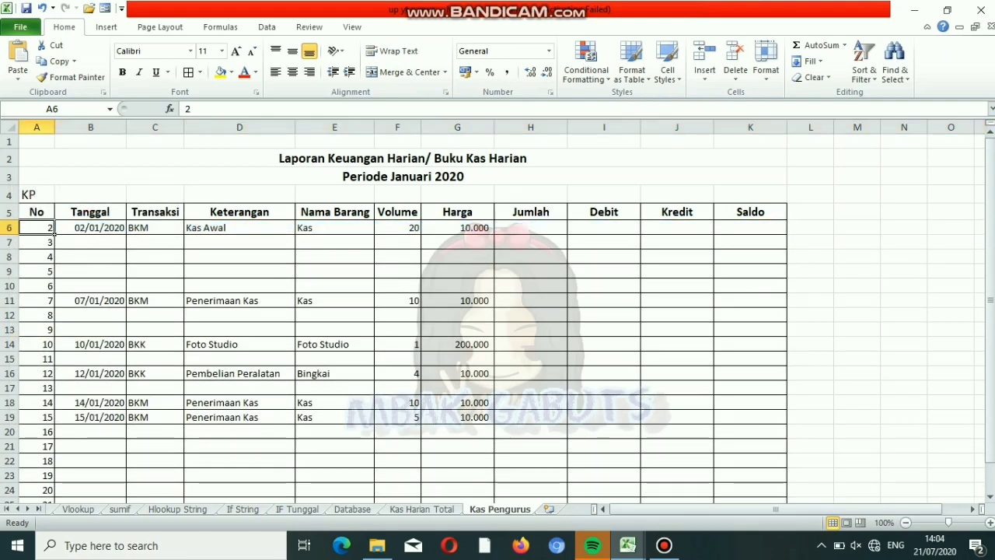
{"action": "type", "text": "1"}
{"action": "key", "text": "Return"}
{"action": "type", "text": "2"}
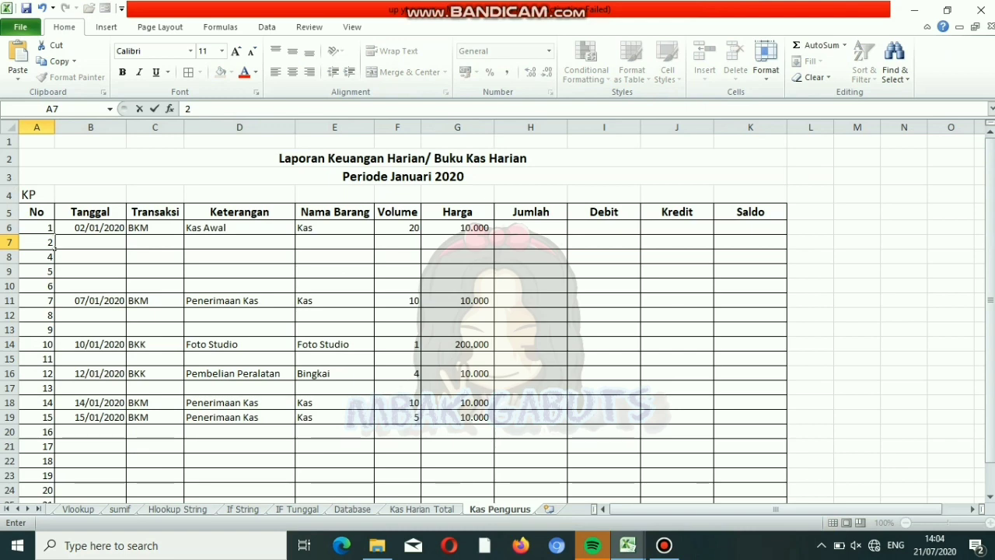
{"action": "left_click_drag", "start_coordinate": [49, 228], "coordinate": [56, 476]}
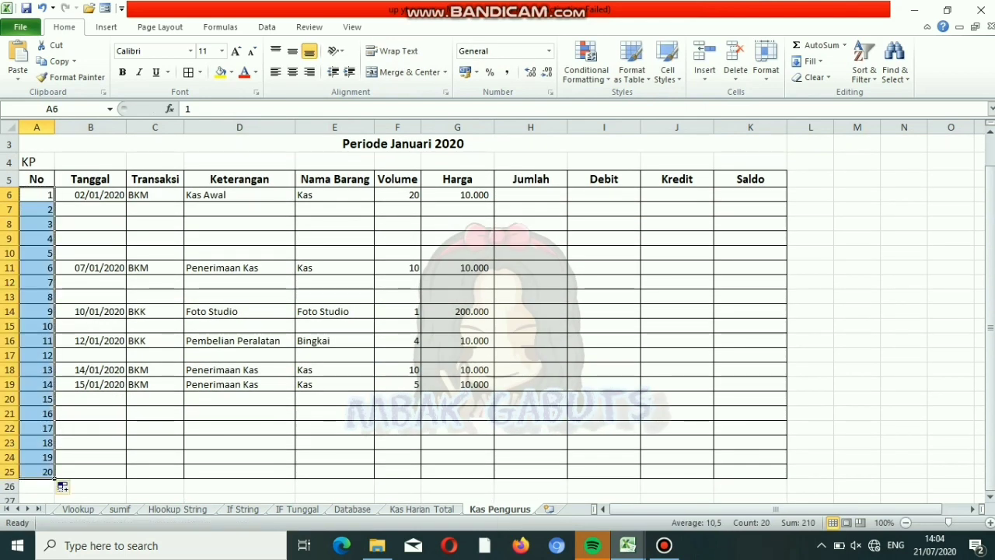
{"action": "left_click", "coordinate": [90, 224]}
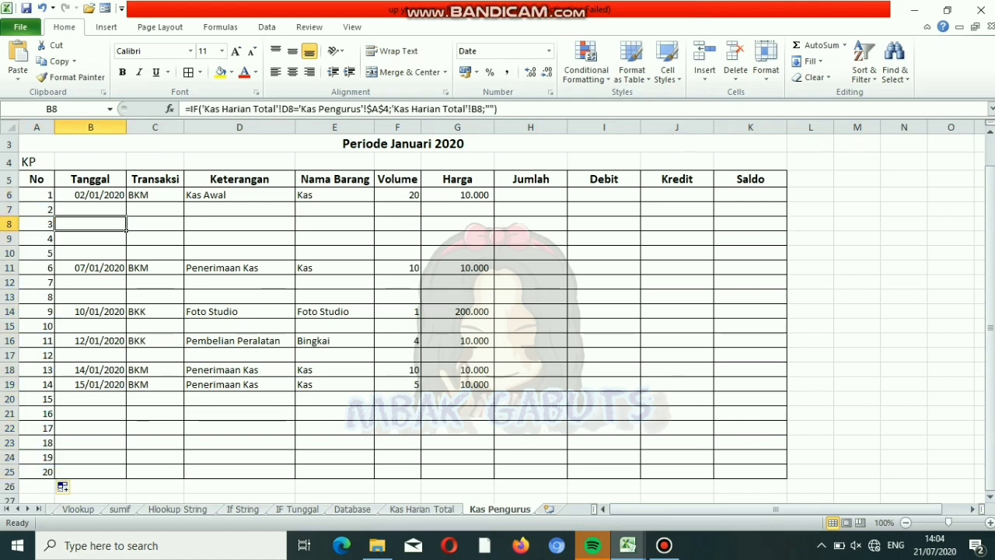
{"action": "left_click", "coordinate": [531, 195]}
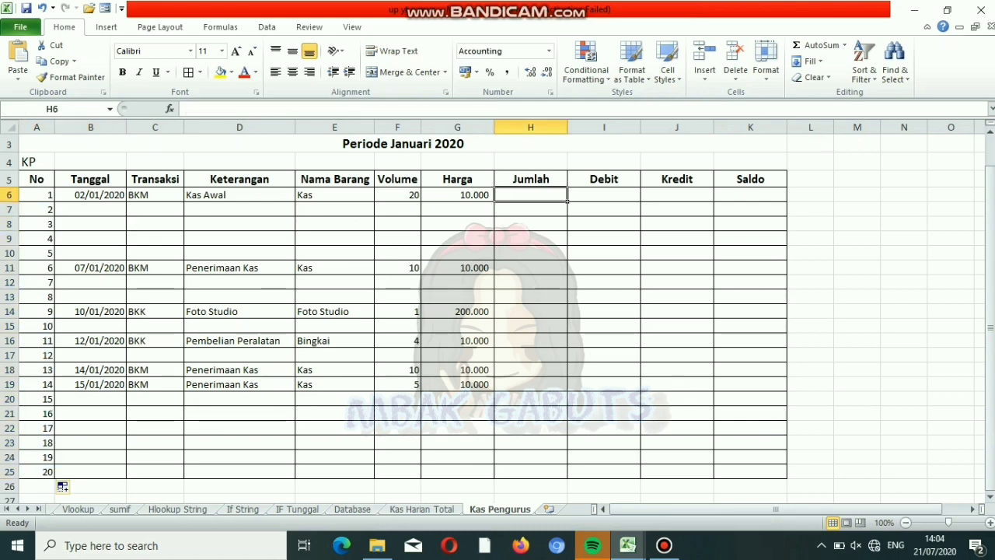
- Delete the empty rows 7 to 10, 12, 13, 15 and 17 between the KP transactions in one operation
{"action": "left_click_drag", "start_coordinate": [9, 209], "coordinate": [9, 297]}
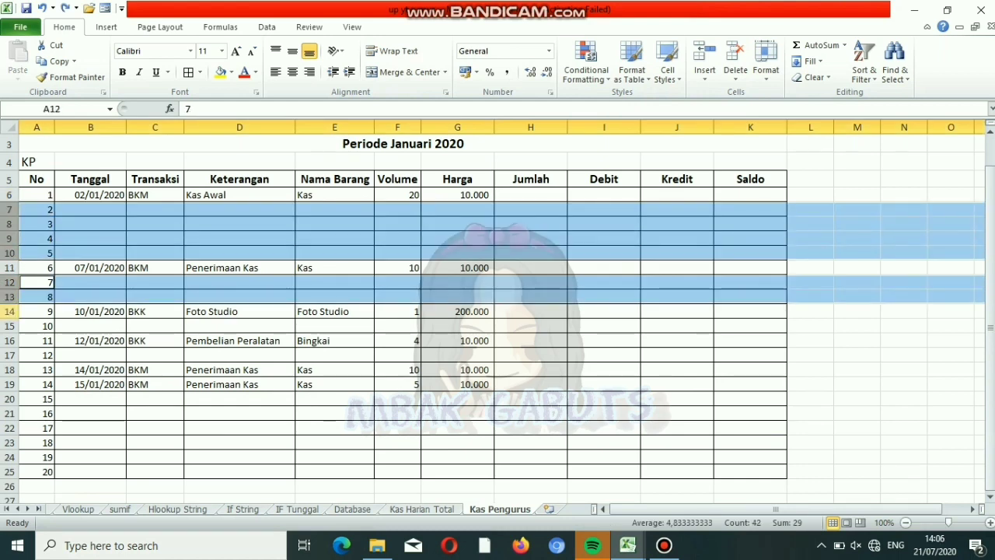
{"action": "left_click", "coordinate": [10, 325], "text": "ctrl"}
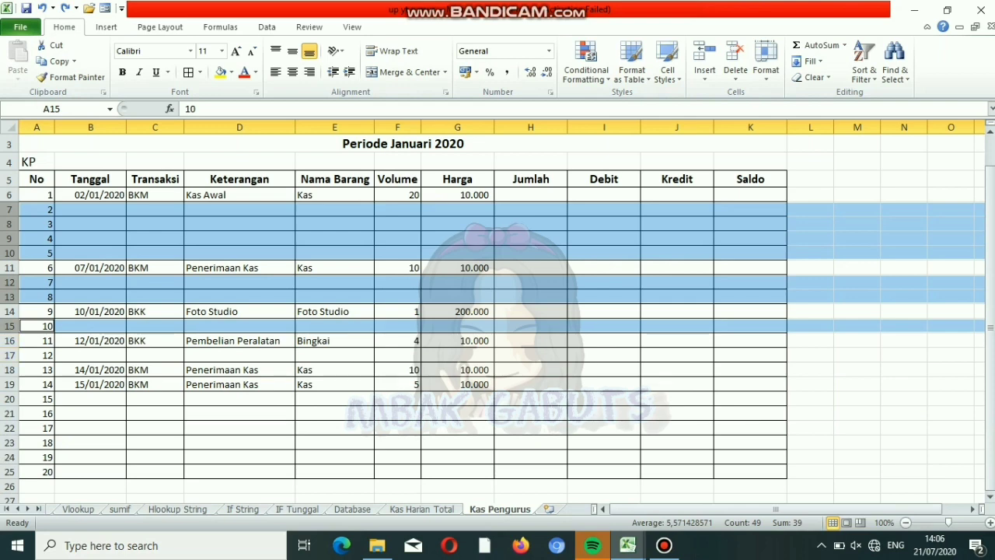
{"action": "left_click", "coordinate": [9, 355], "text": "ctrl"}
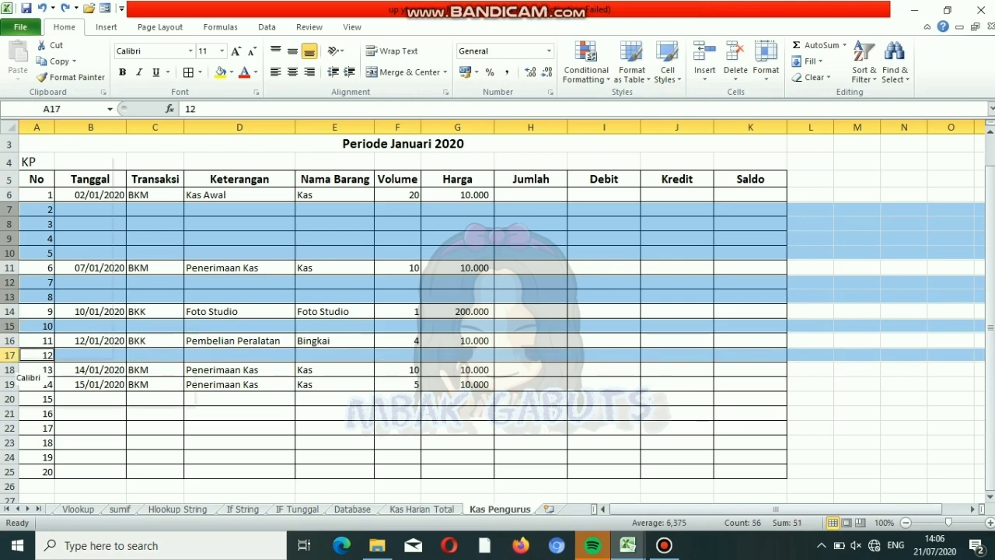
{"action": "right_click", "coordinate": [11, 354]}
{"action": "left_click", "coordinate": [43, 263]}
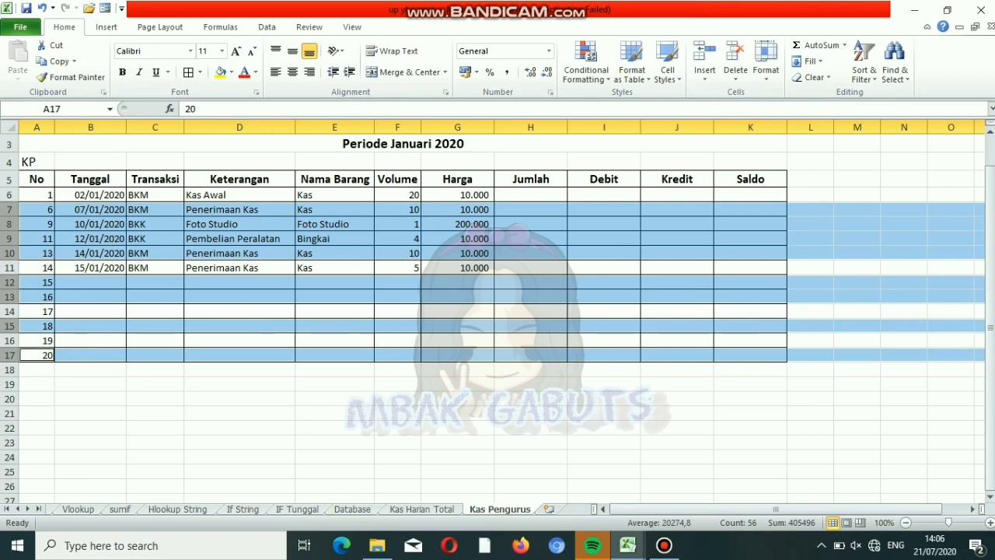
- Enter the formula =F6*G6 in H6 to calculate the Jumlah from Volume and Harga
{"action": "left_click", "coordinate": [564, 198]}
{"action": "type", "text": "="}
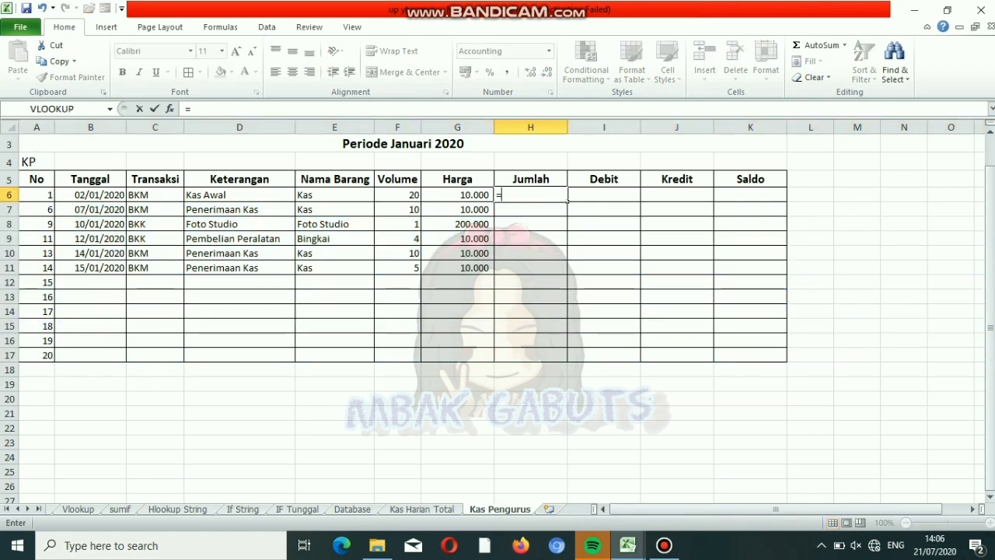
{"action": "key", "text": "Left"}
{"action": "key", "text": "Left"}
{"action": "type", "text": "*"}
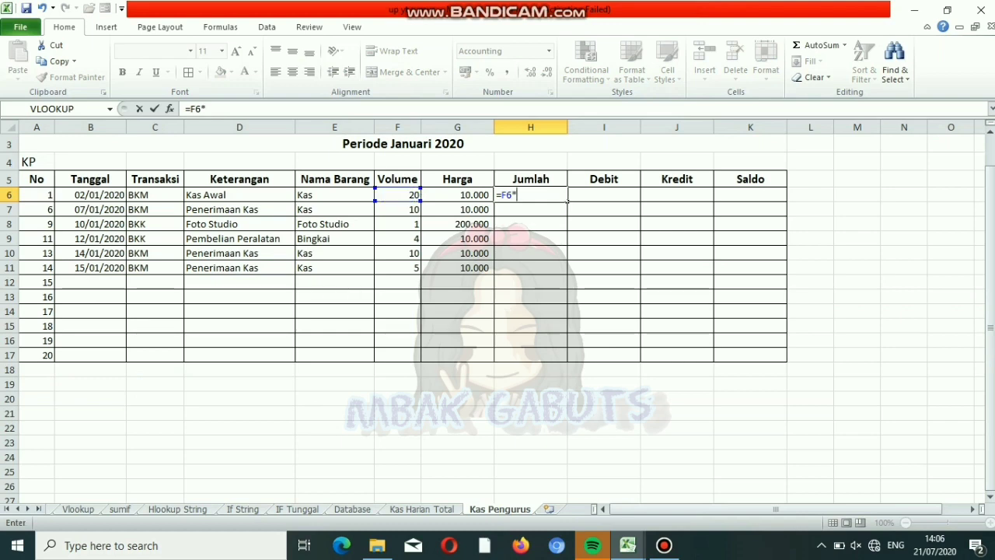
{"action": "key", "text": "Left"}
{"action": "key", "text": "Return"}
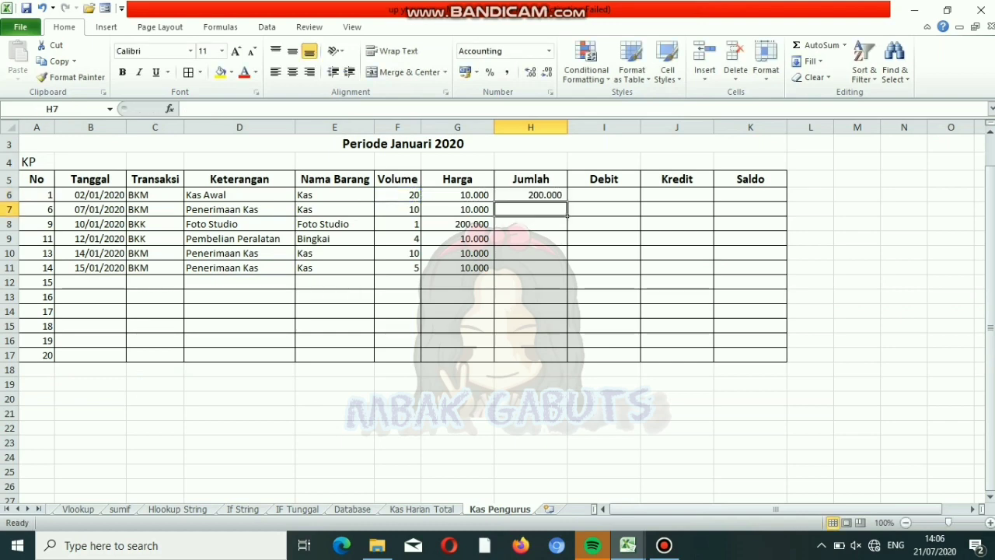
- Enter =IF(C6="BKM";H6;0) in the Debit cell I6 so that only BKM amounts count as debit
{"action": "left_click", "coordinate": [604, 194]}
{"action": "type", "text": "=I"}
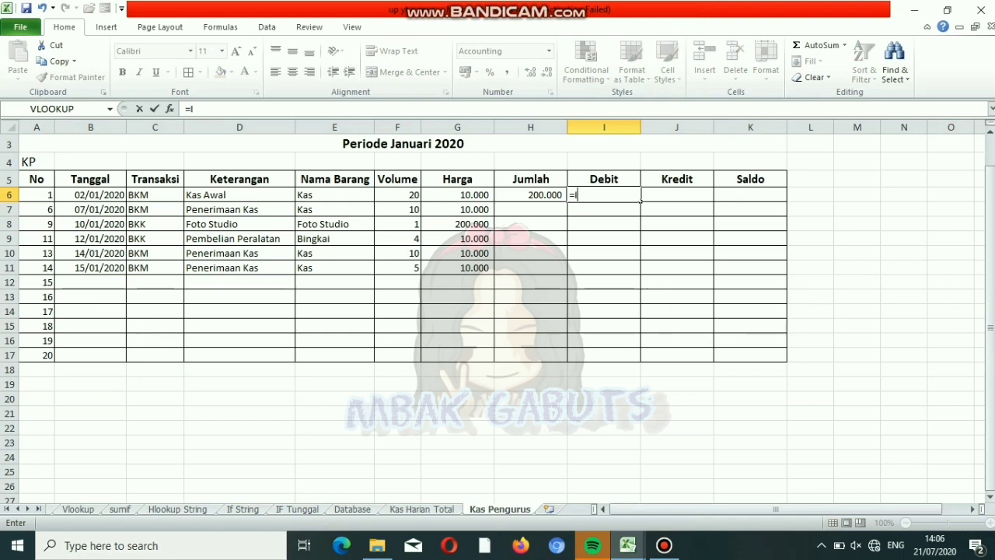
{"action": "type", "text": "F("}
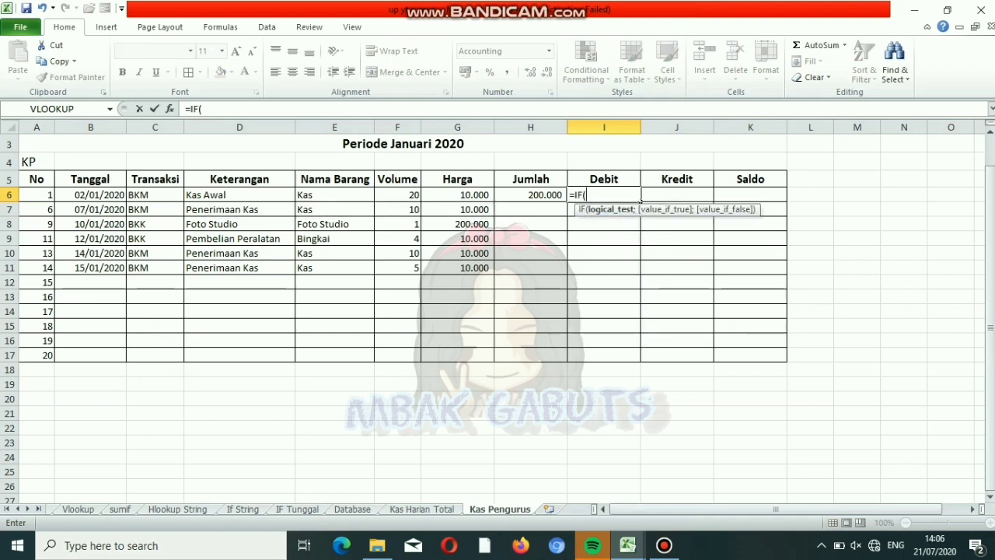
{"action": "left_click", "coordinate": [167, 194]}
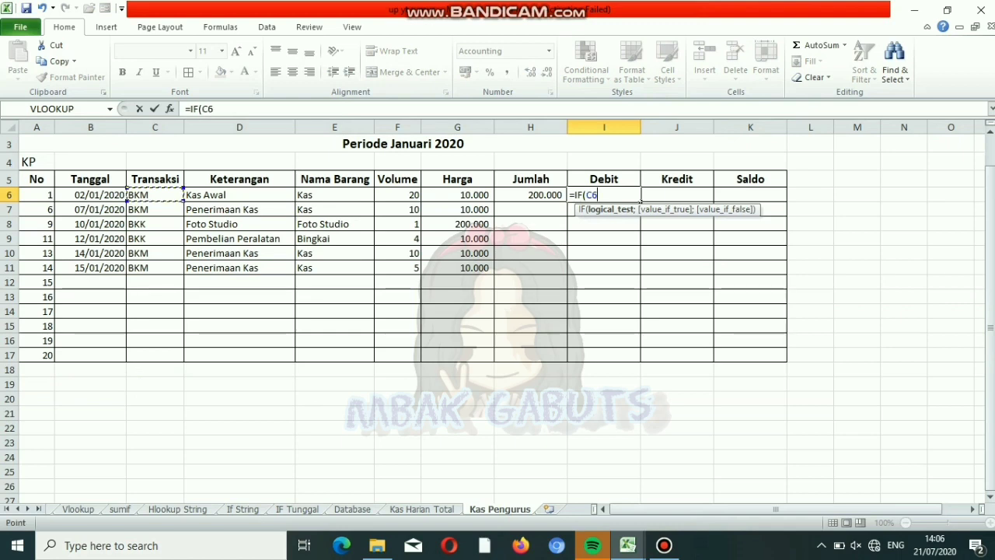
{"action": "type", "text": "=\"BKM\";"}
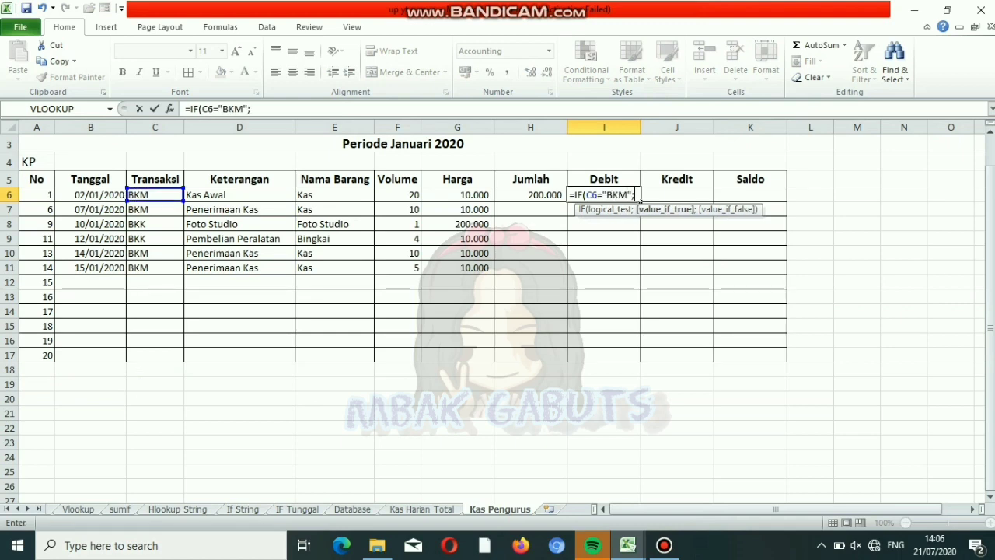
{"action": "left_click", "coordinate": [536, 194]}
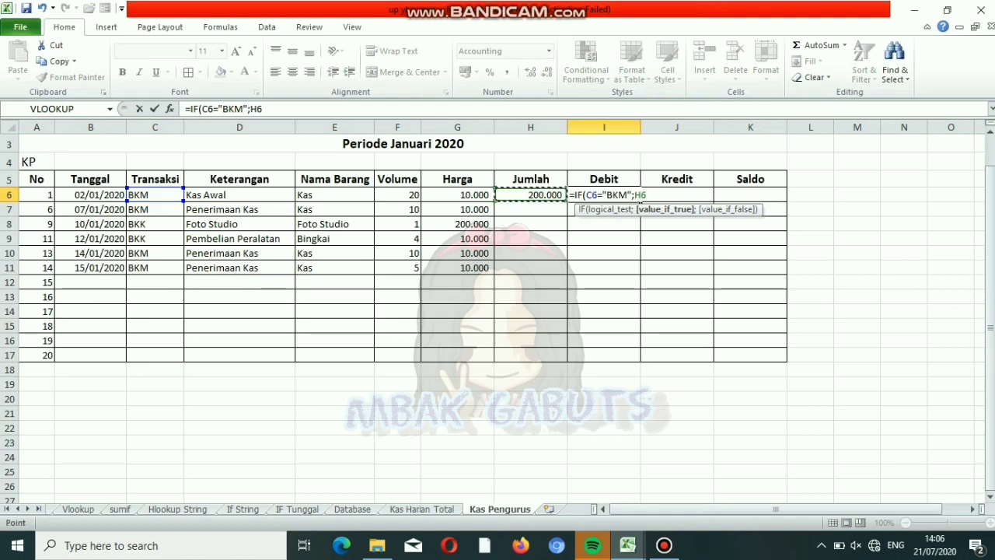
{"action": "type", "text": ";00"}
{"action": "key", "text": "Return"}
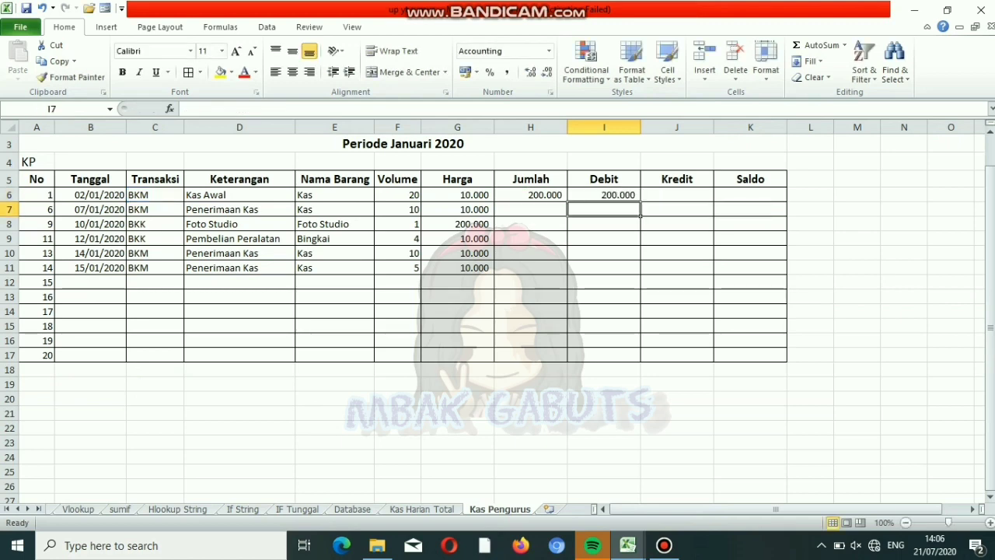
{"action": "left_click", "coordinate": [604, 195]}
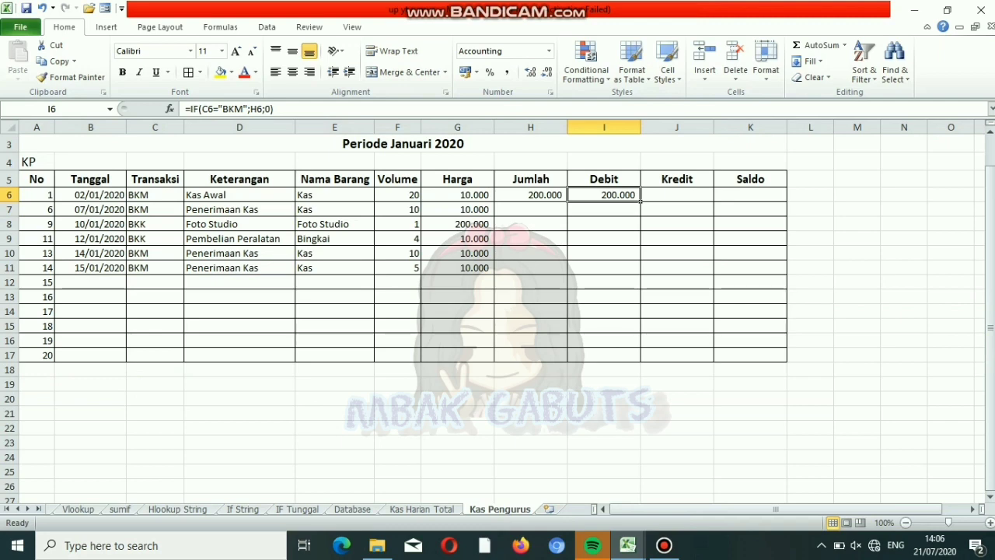
- Enter =IF(C6="BKK";H6;0) in the Kredit cell J6 so that only BKK amounts count as credit
{"action": "left_click", "coordinate": [709, 199]}
{"action": "type", "text": "="}
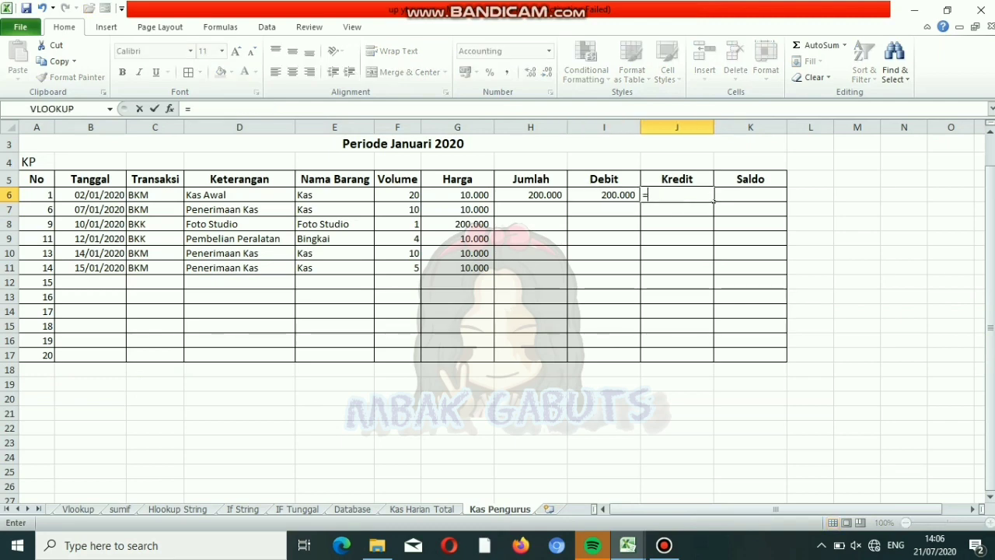
{"action": "type", "text": "IF("}
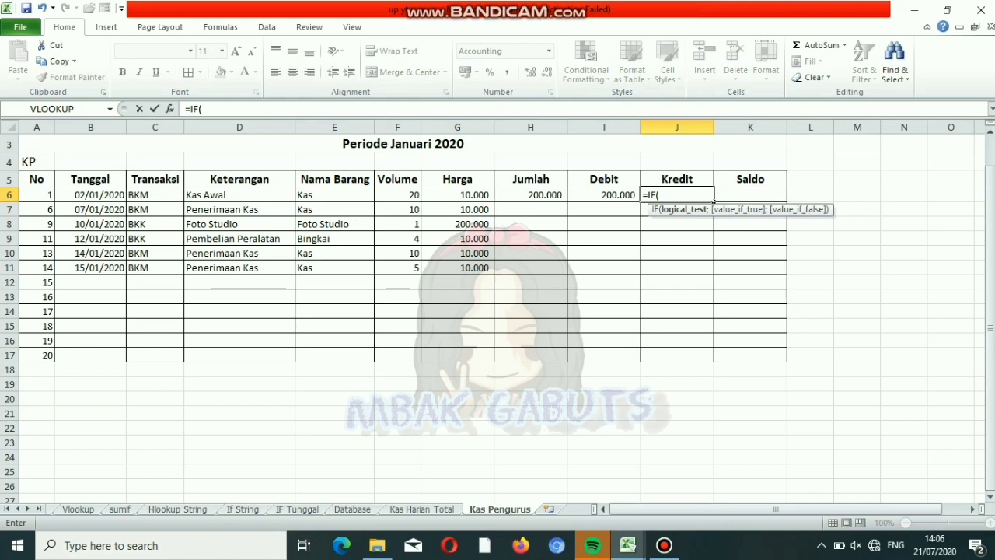
{"action": "type", "text": "C6=\"BKK\";"}
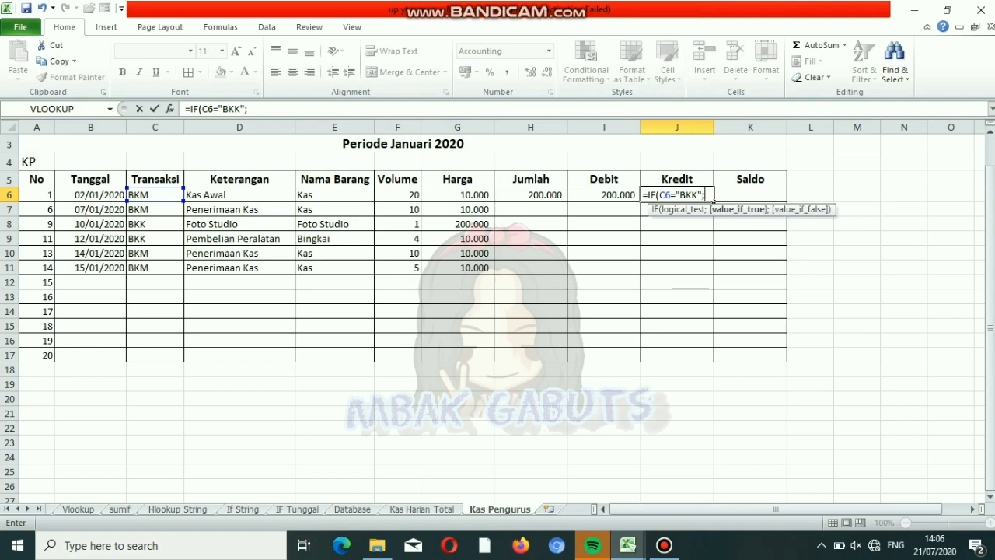
{"action": "type", "text": "H6;0"}
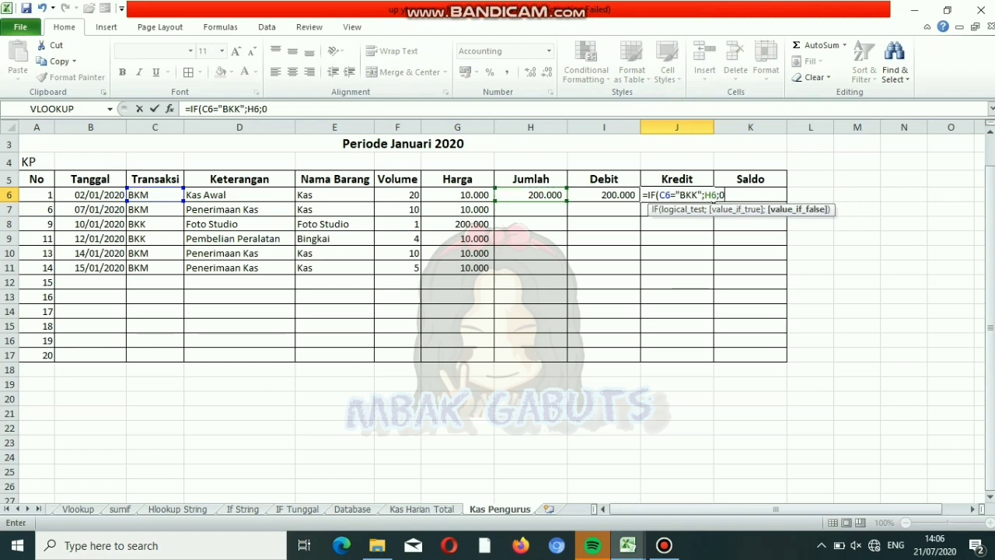
{"action": "type", "text": ")"}
{"action": "key", "text": "Return"}
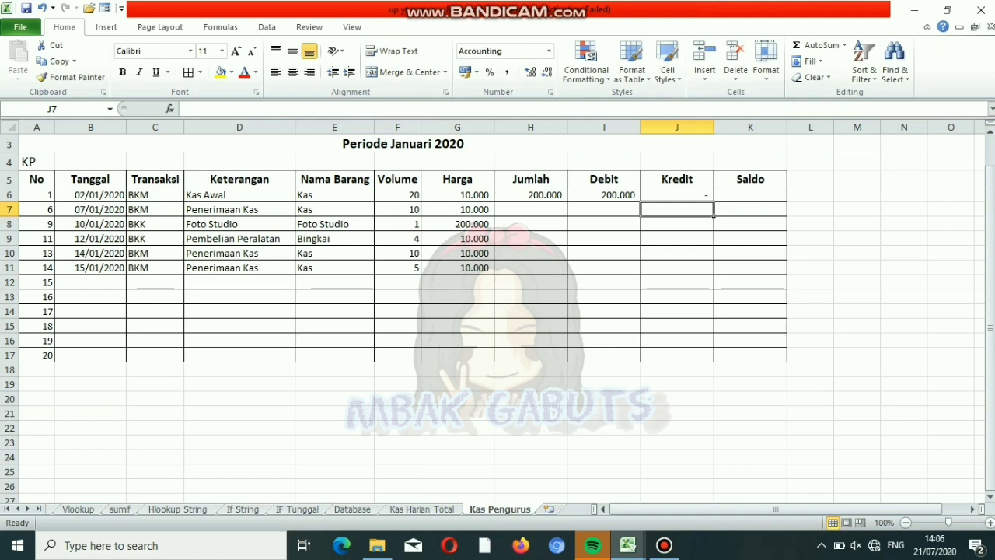
- Enter the formula =I6-J6 in the Saldo cell K6
{"action": "left_click", "coordinate": [751, 195]}
{"action": "type", "text": "="}
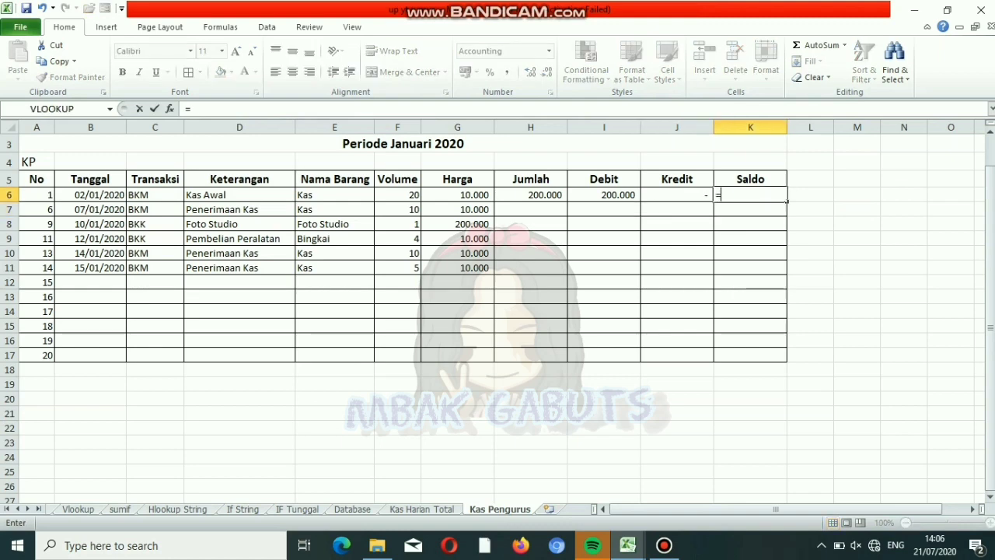
{"action": "type", "text": "I6"}
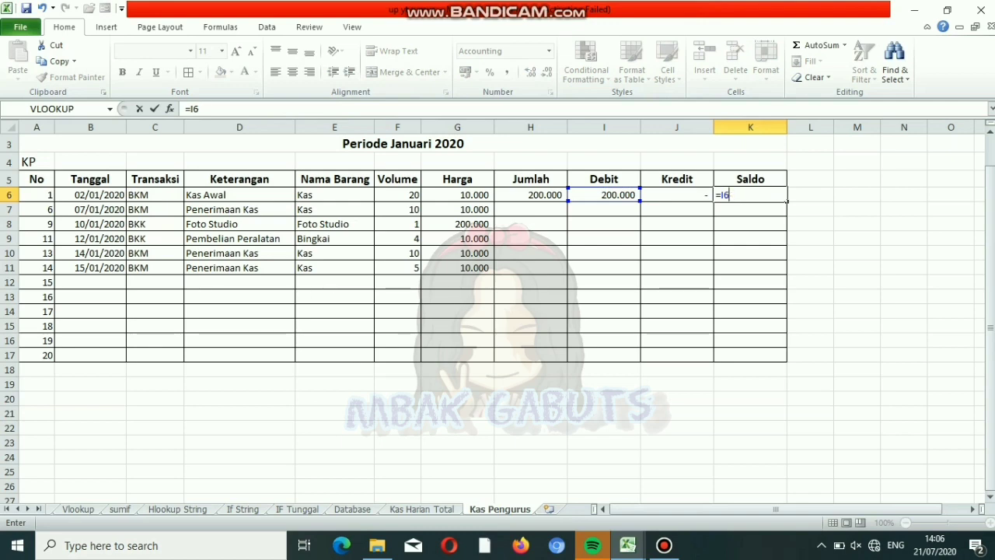
{"action": "type", "text": "-J6"}
{"action": "key", "text": "Return"}
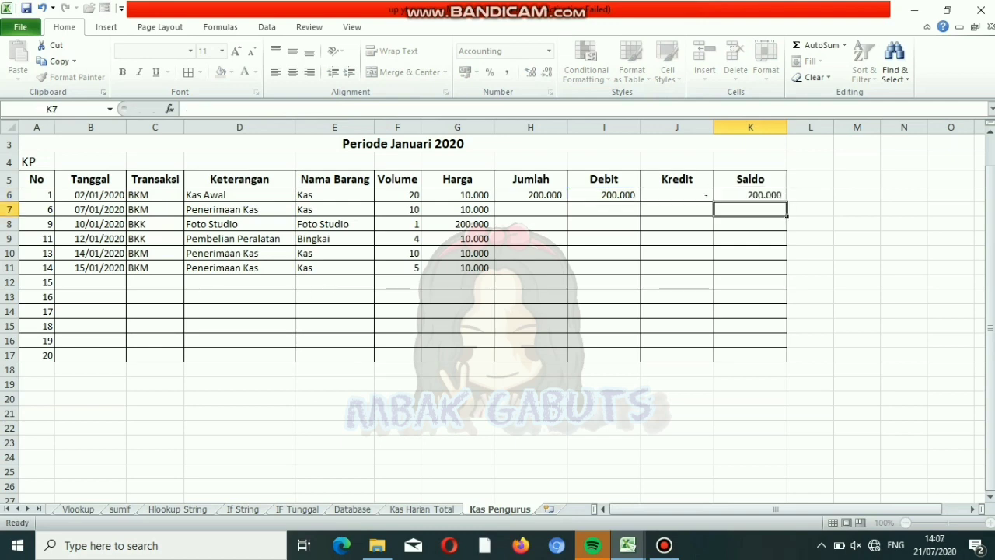
- Fill the Jumlah formula from H6 down to H17 and the Debit formula from I6 down to I11
{"action": "left_click", "coordinate": [530, 195]}
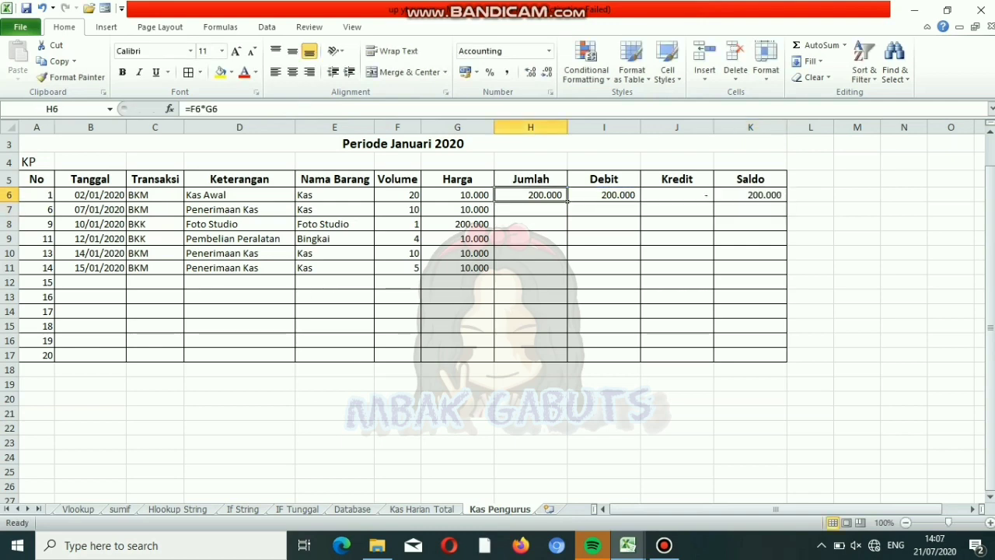
{"action": "double_click", "coordinate": [567, 202]}
{"action": "left_click", "coordinate": [614, 195]}
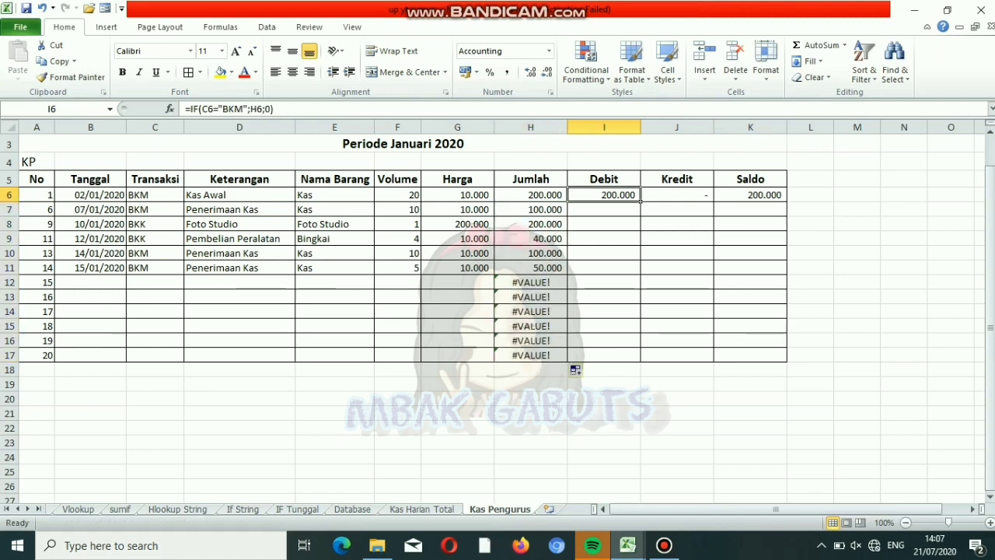
{"action": "left_click_drag", "start_coordinate": [641, 201], "coordinate": [640, 268]}
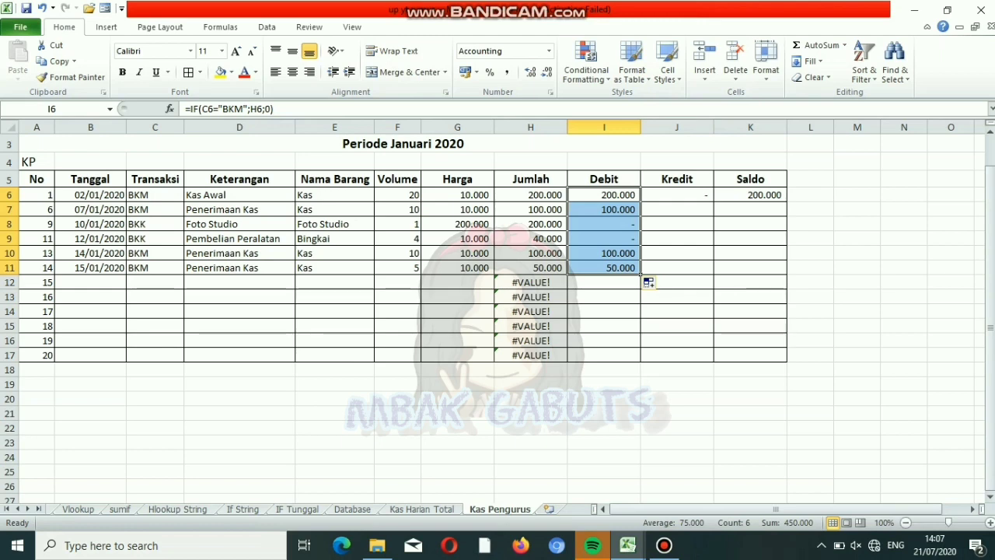
- Fill the Kredit and Saldo formulas from row 6 down to row 11
{"action": "left_click", "coordinate": [711, 199]}
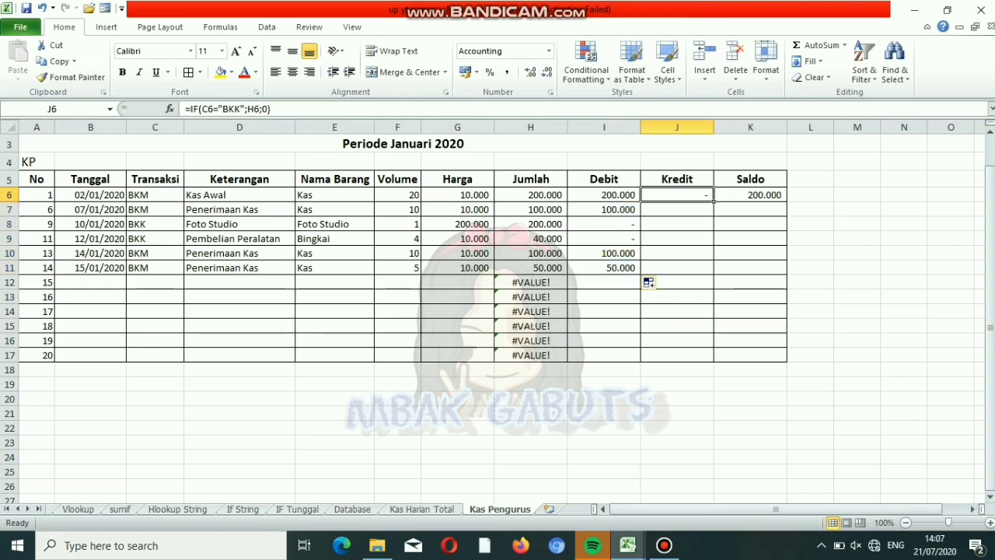
{"action": "left_click_drag", "start_coordinate": [712, 200], "coordinate": [713, 271]}
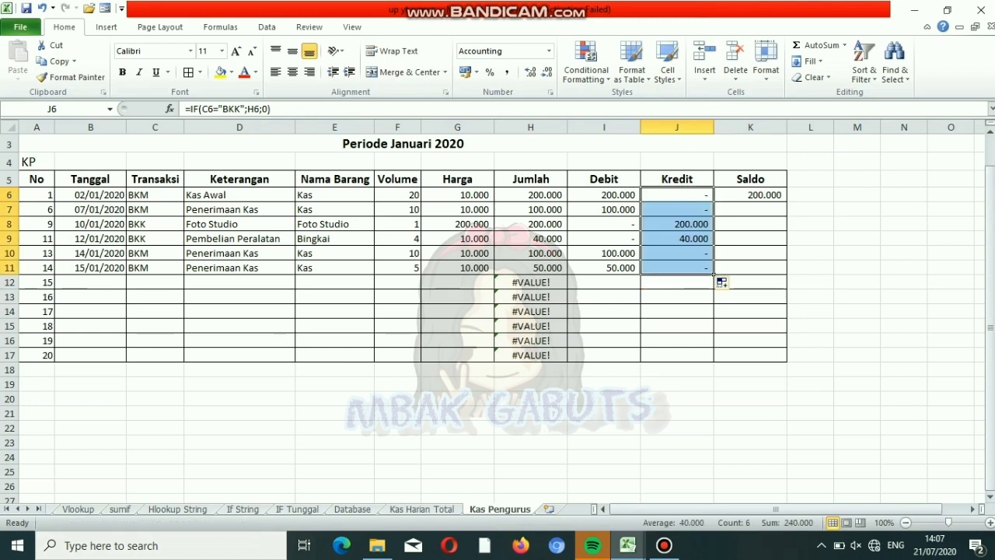
{"action": "left_click", "coordinate": [758, 195]}
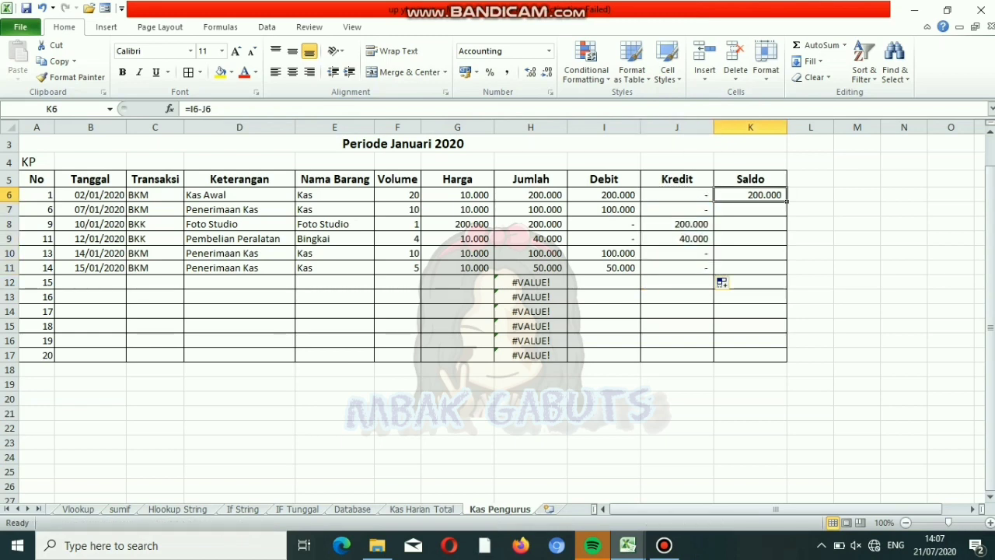
{"action": "left_click_drag", "start_coordinate": [786, 201], "coordinate": [786, 274]}
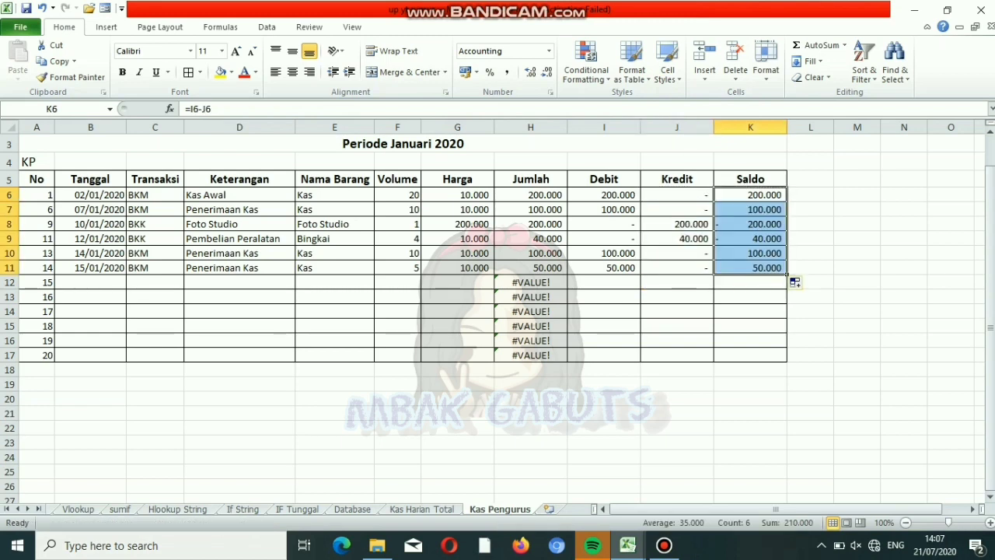
- Clear the contents of the Jumlah cells H12 to H17 in the rows without transactions
{"action": "left_click_drag", "start_coordinate": [531, 282], "coordinate": [531, 355]}
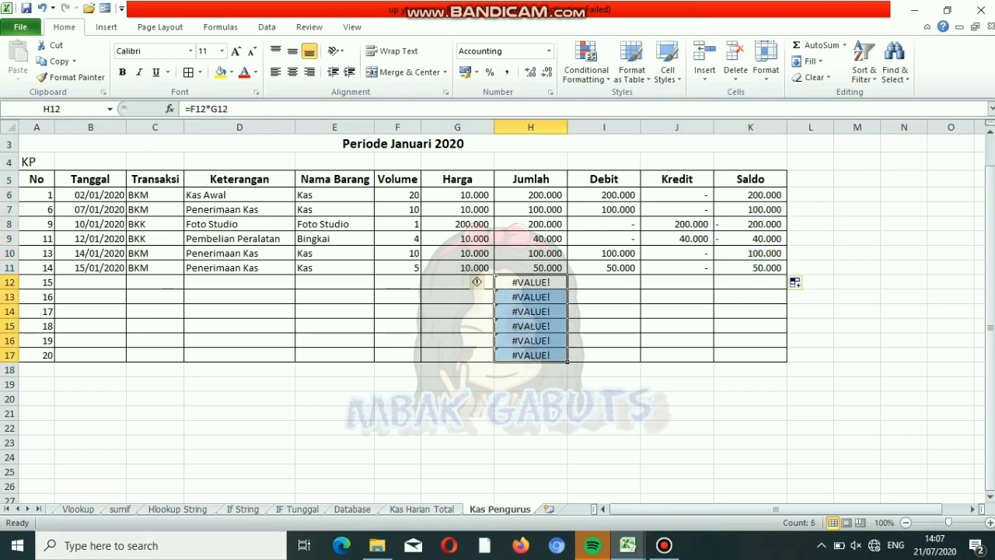
{"action": "right_click", "coordinate": [537, 356]}
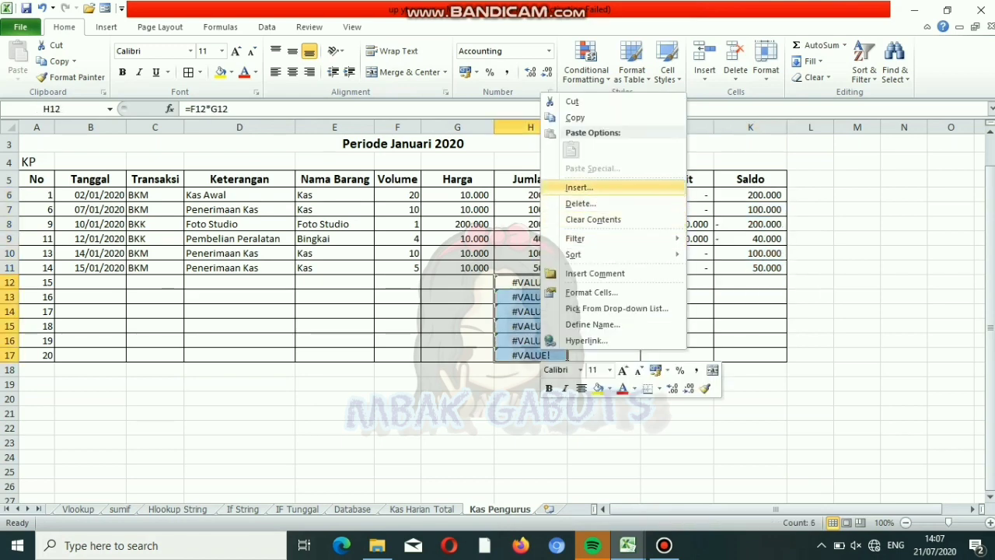
{"action": "left_click", "coordinate": [592, 219]}
{"action": "left_click", "coordinate": [604, 282]}
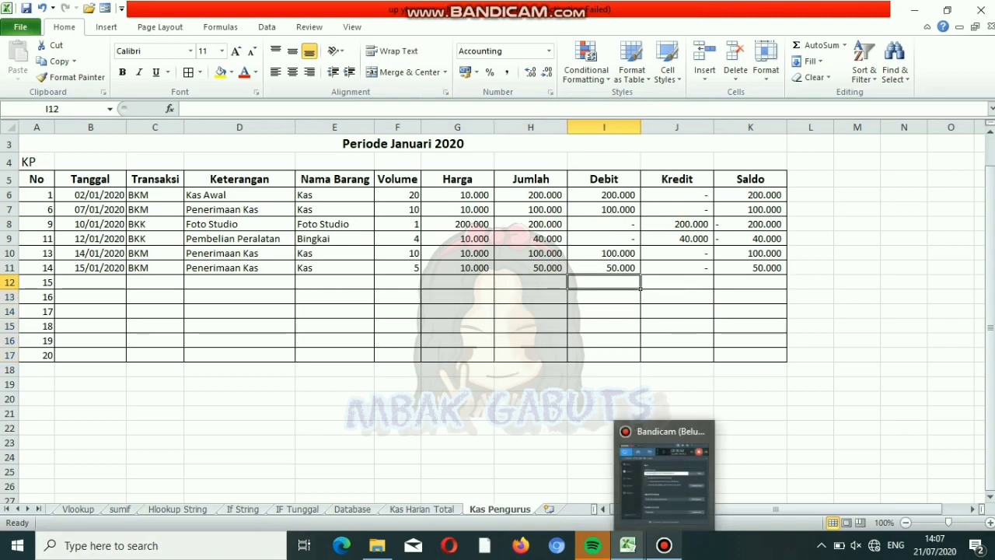
{"action": "left_click", "coordinate": [951, 209]}
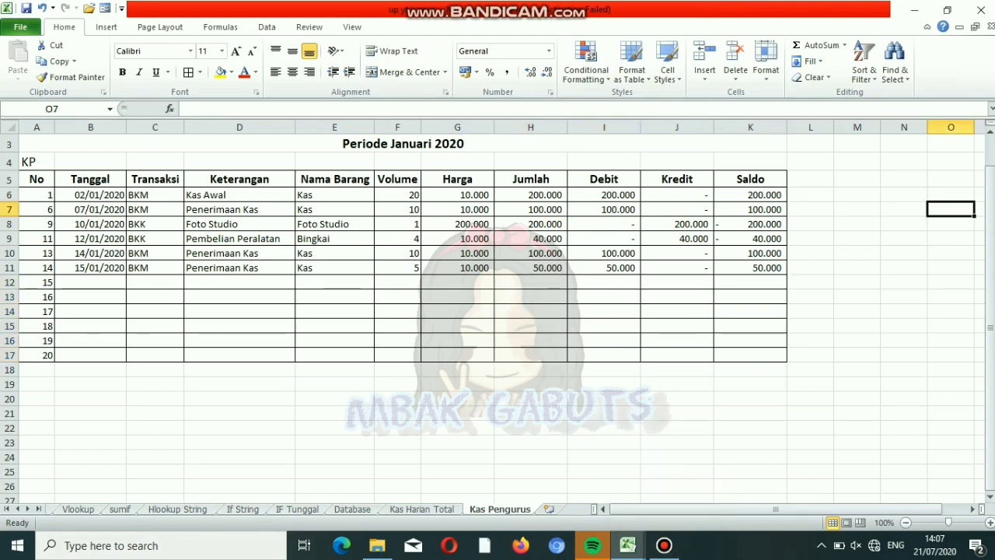
- Copy the report title, KP code and header rows A2:K5 into a new worksheet starting at A2
{"action": "scroll", "coordinate": [497, 321], "scroll_direction": "up", "scroll_amount": 1}
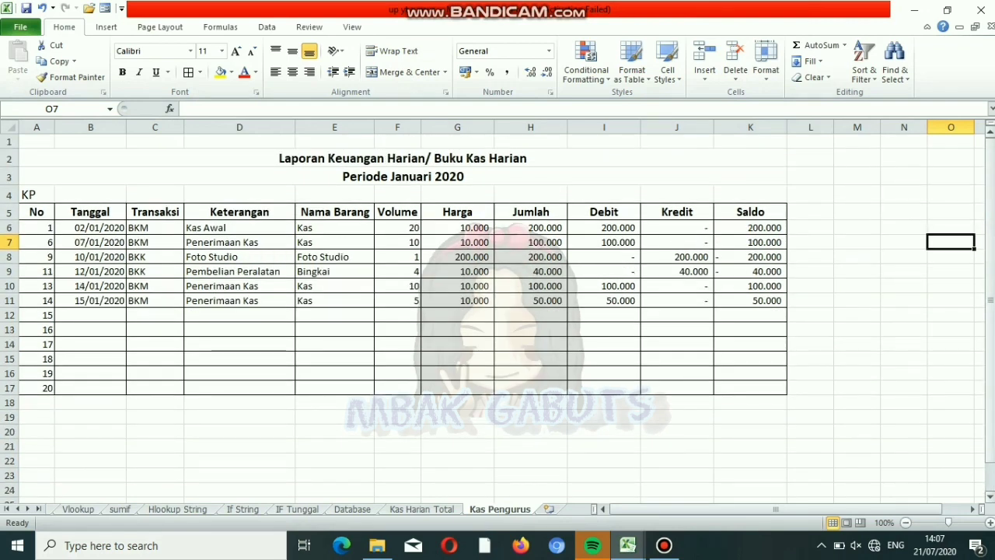
{"action": "left_click_drag", "start_coordinate": [233, 158], "coordinate": [233, 212]}
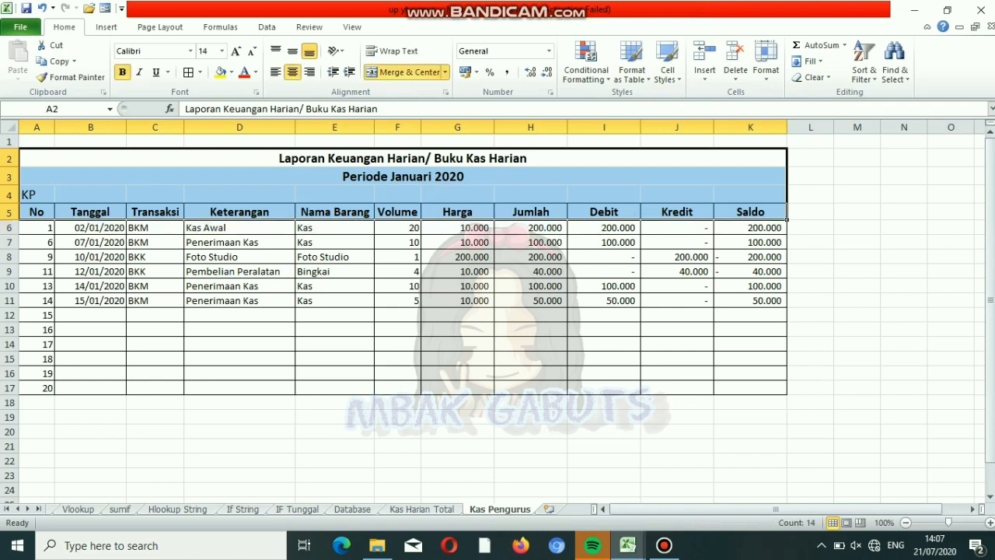
{"action": "key", "text": "ctrl+c"}
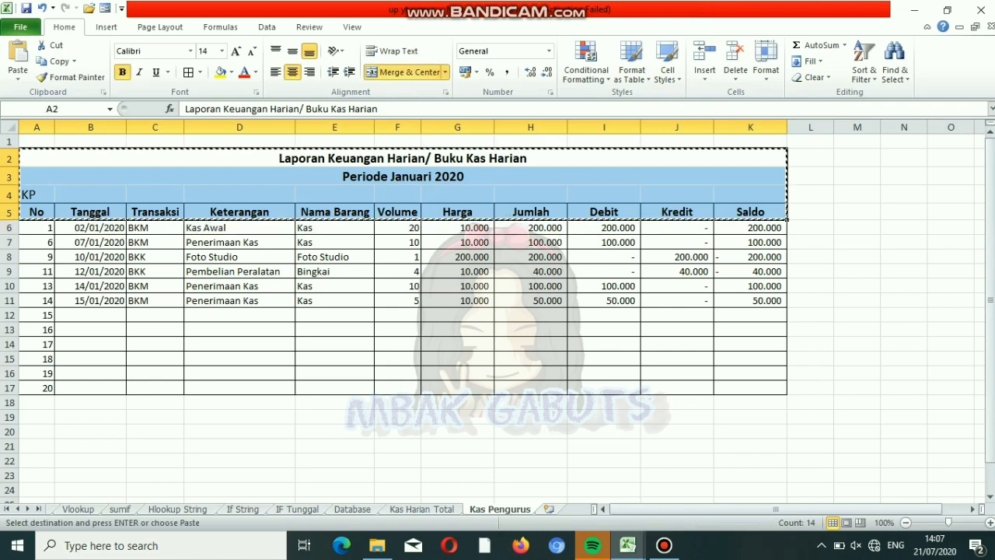
{"action": "left_click", "coordinate": [549, 508]}
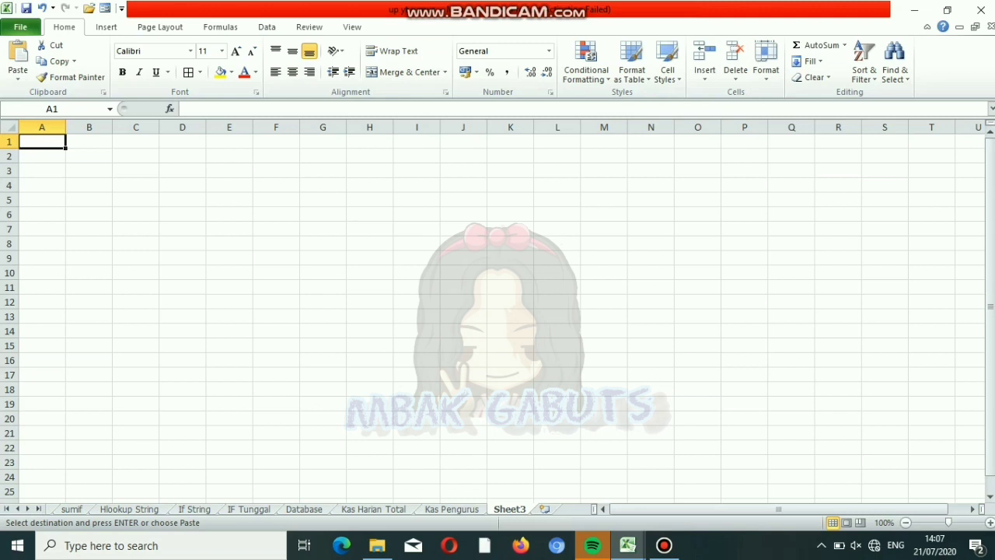
{"action": "left_click", "coordinate": [42, 155]}
{"action": "key", "text": "ctrl+v"}
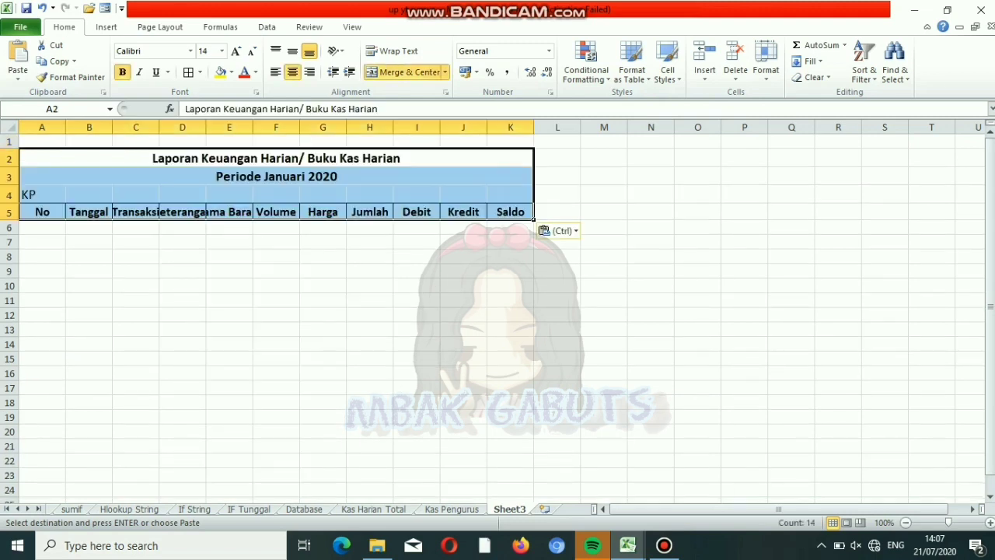
- Replace the code in cell A4 with KA and go to the first Tanggal cell, B6
{"action": "left_click", "coordinate": [42, 195]}
{"action": "type", "text": "KA"}
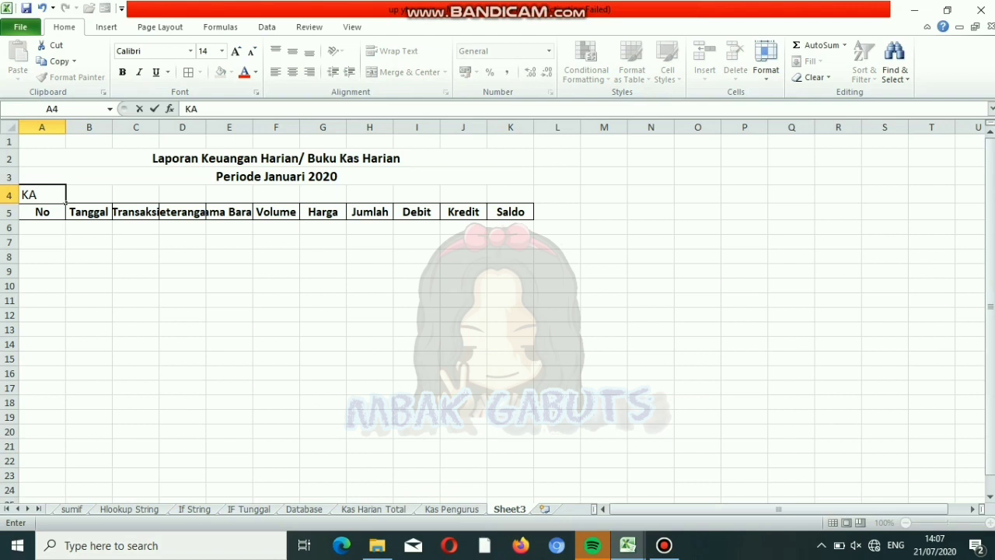
{"action": "key", "text": "Return"}
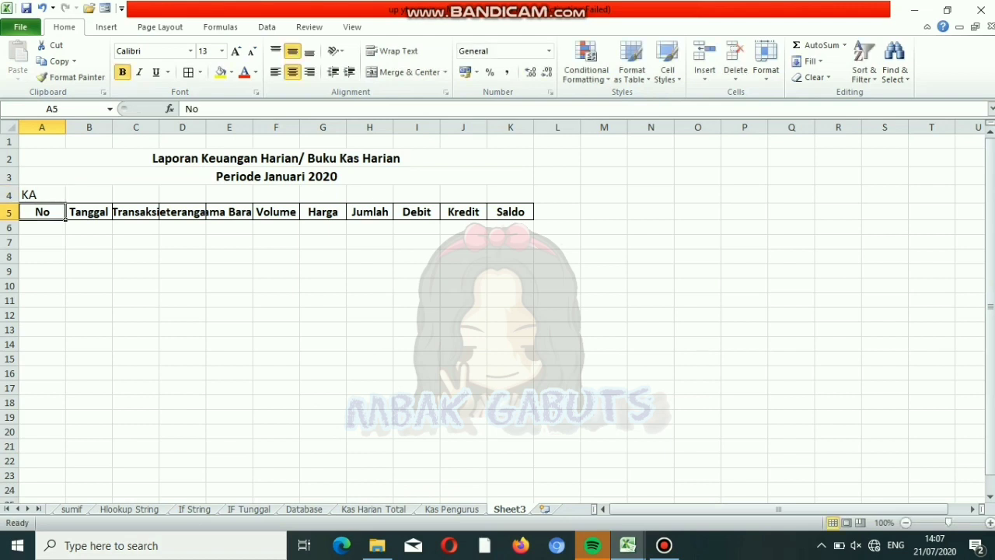
{"action": "key", "text": "Down"}
{"action": "key", "text": "Right"}
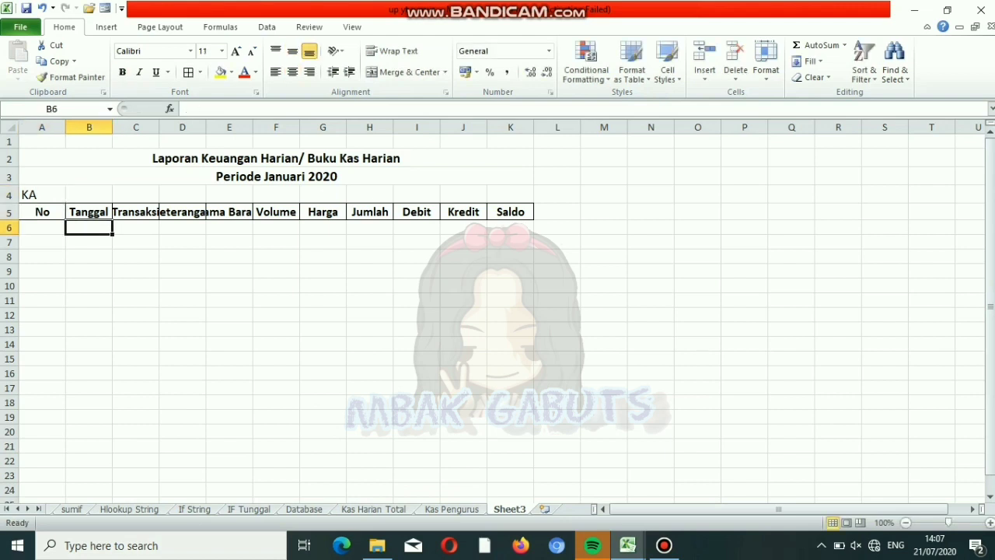
{"action": "type", "text": "=IF"}
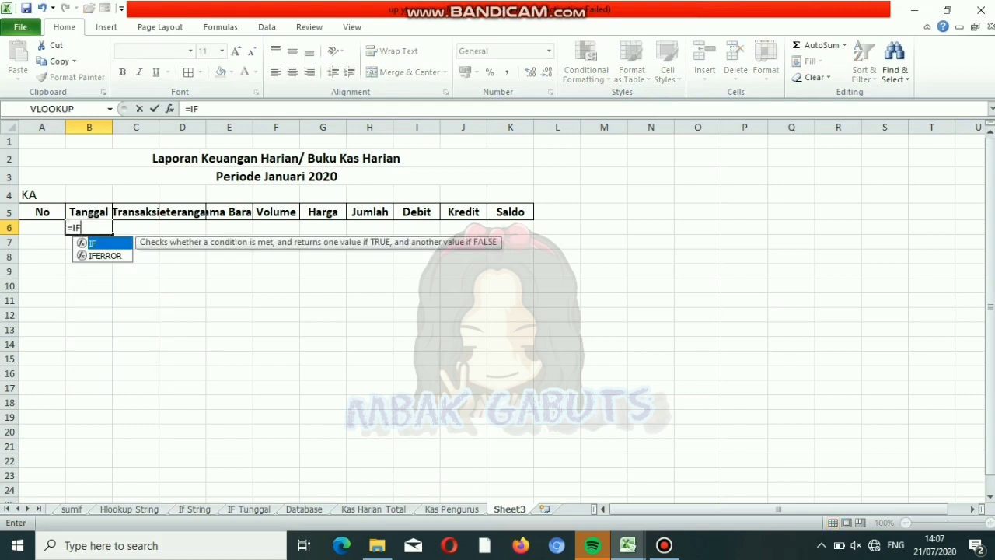
{"action": "type", "text": "("}
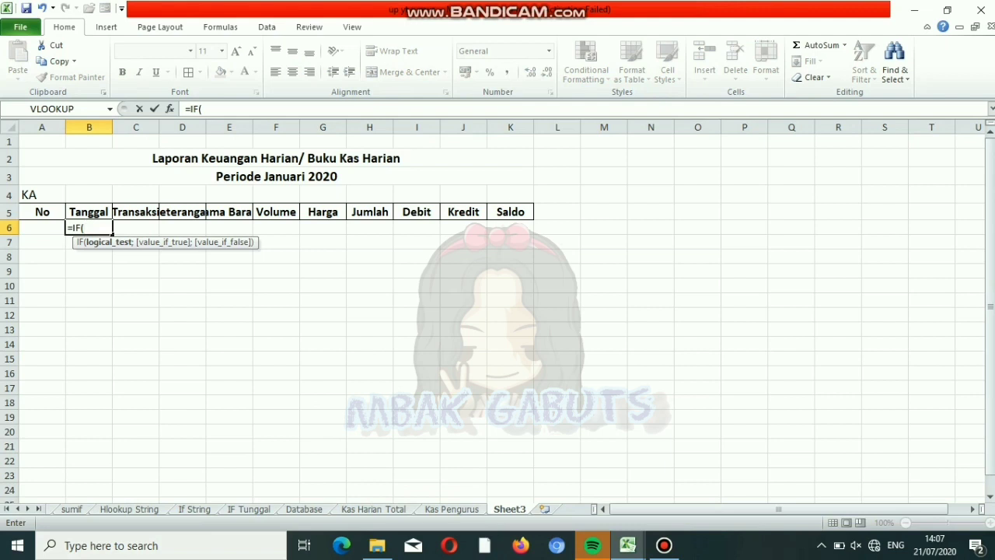
{"action": "key", "text": "BackSpace"}
{"action": "key", "text": "BackSpace"}
{"action": "key", "text": "BackSpace"}
{"action": "key", "text": "BackSpace"}
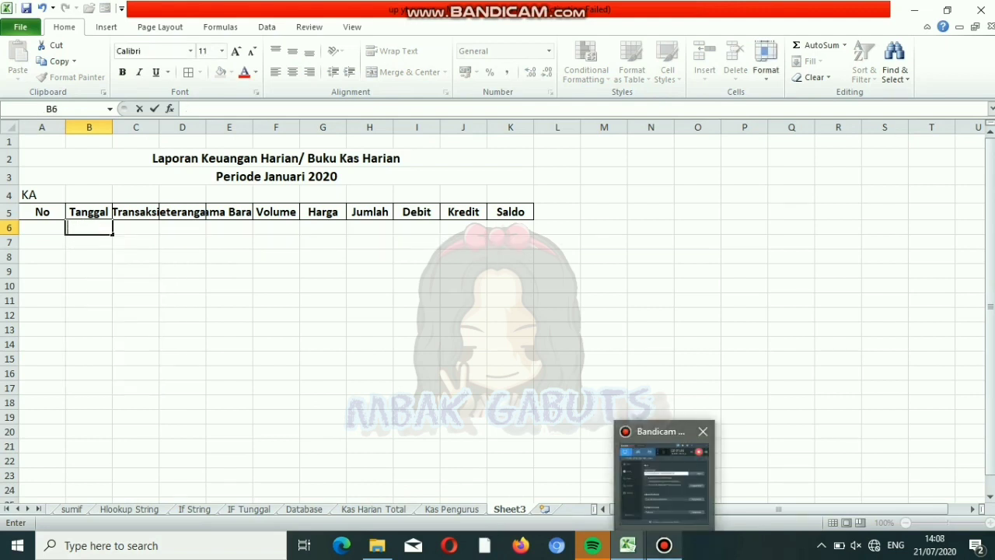
- Enter =IF('Kas Harian Total'!D5=Sheet3!$A$4;'Kas Harian Total'!B5) as the Tanggal formula in B6
{"action": "type", "text": "=IF"}
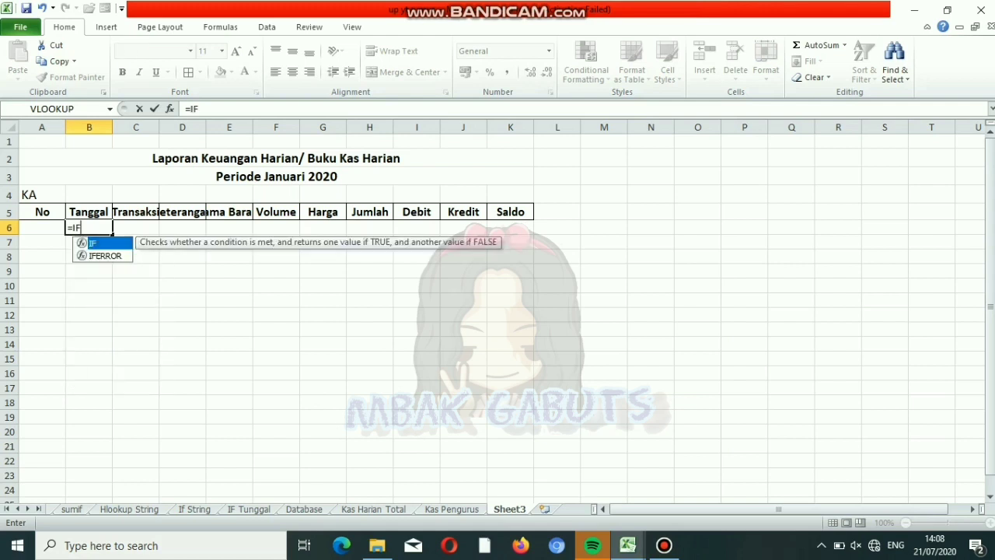
{"action": "type", "text": "("}
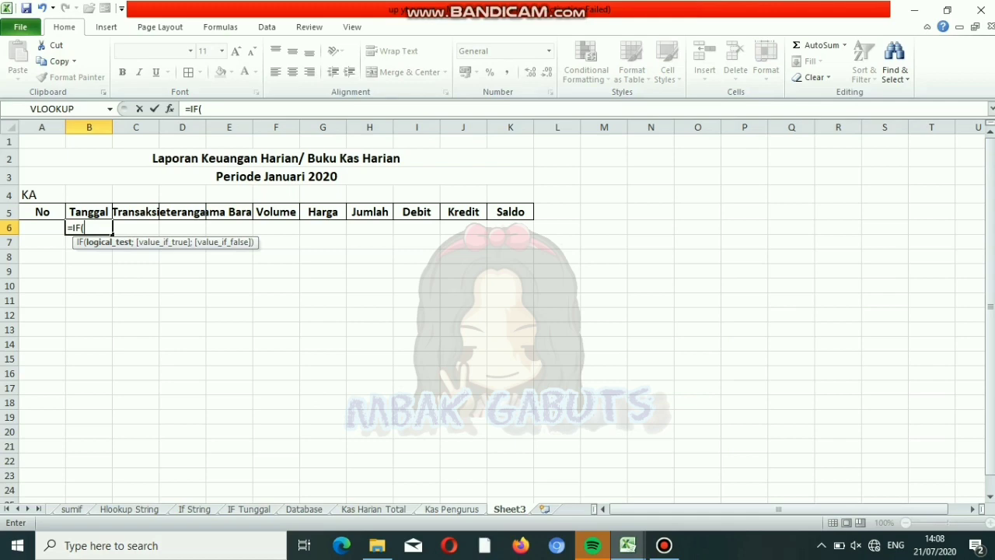
{"action": "left_click", "coordinate": [373, 509]}
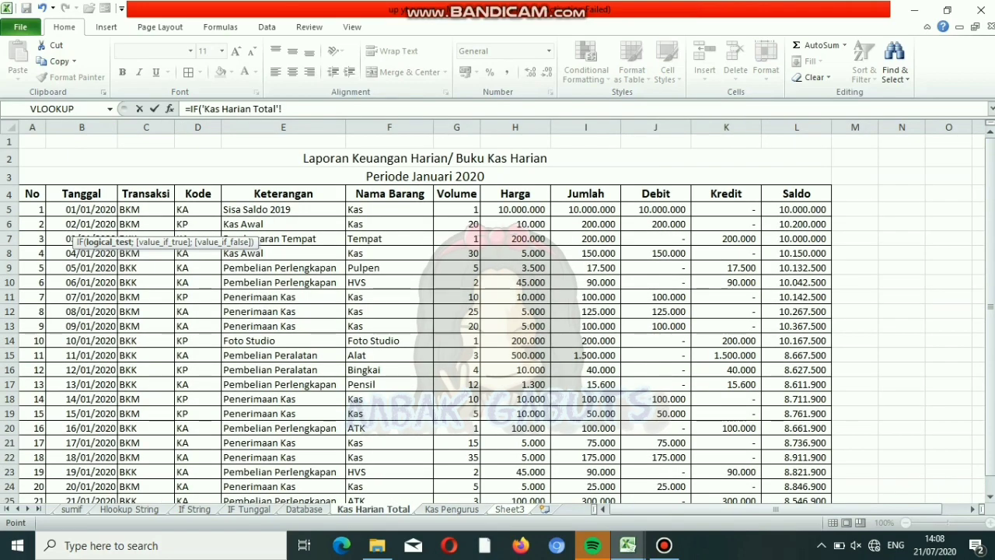
{"action": "left_click", "coordinate": [197, 209]}
{"action": "type", "text": "="}
{"action": "left_click", "coordinate": [510, 509]}
{"action": "left_click", "coordinate": [32, 194]}
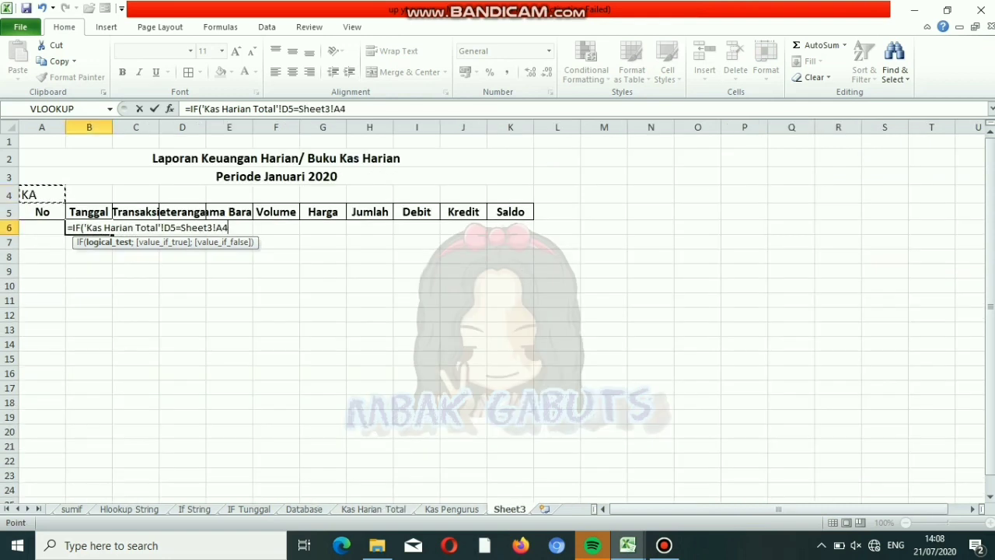
{"action": "type", "text": ";"}
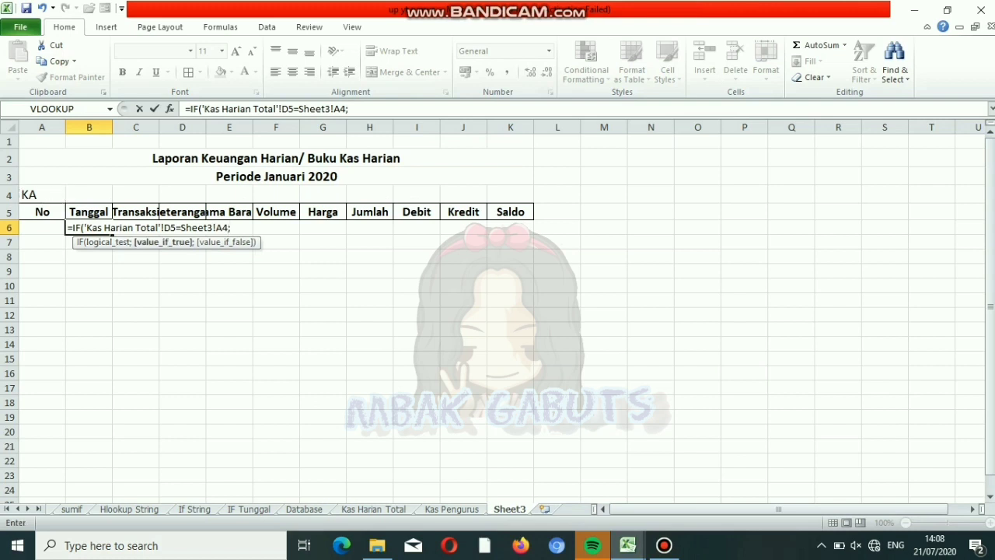
{"action": "key", "text": "BackSpace"}
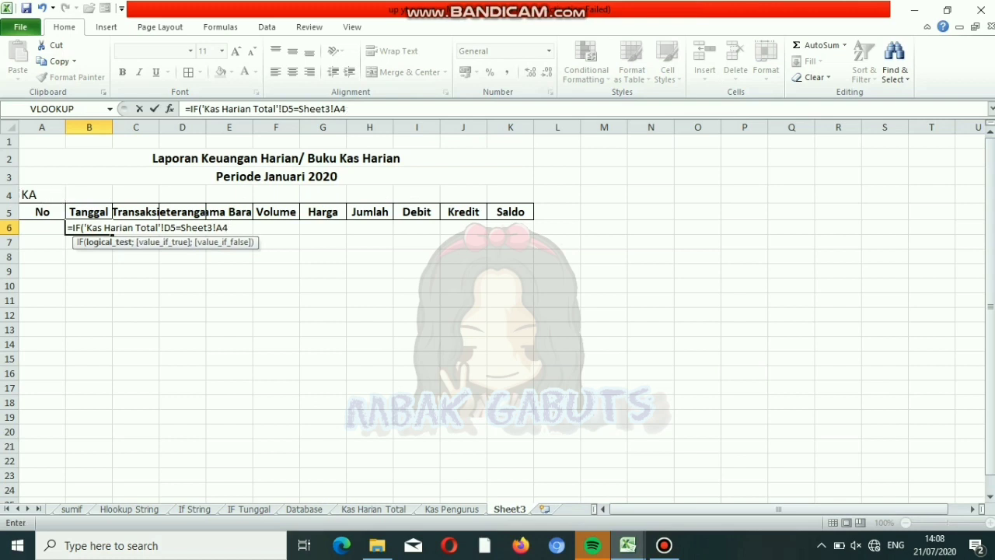
{"action": "key", "text": "F4"}
{"action": "type", "text": ";"}
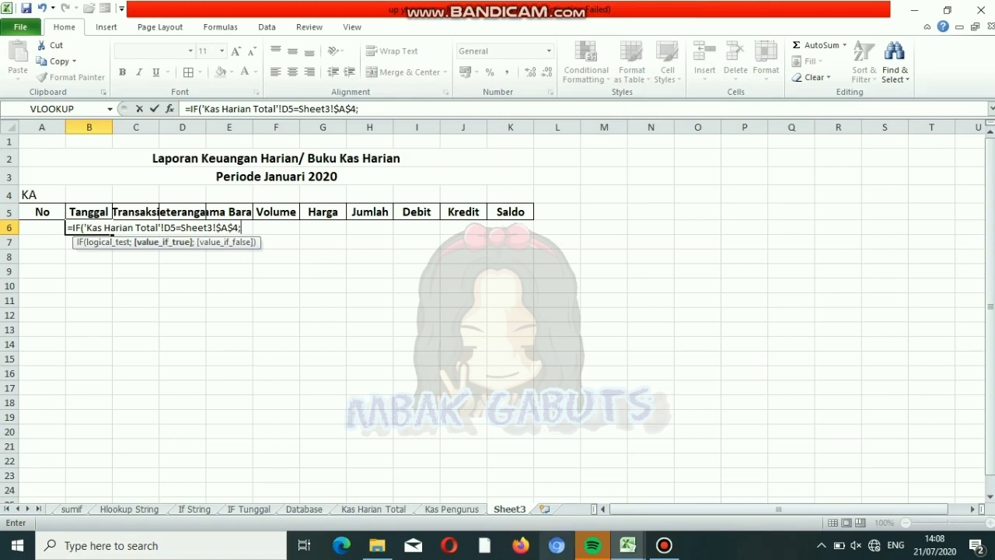
{"action": "left_click", "coordinate": [373, 509]}
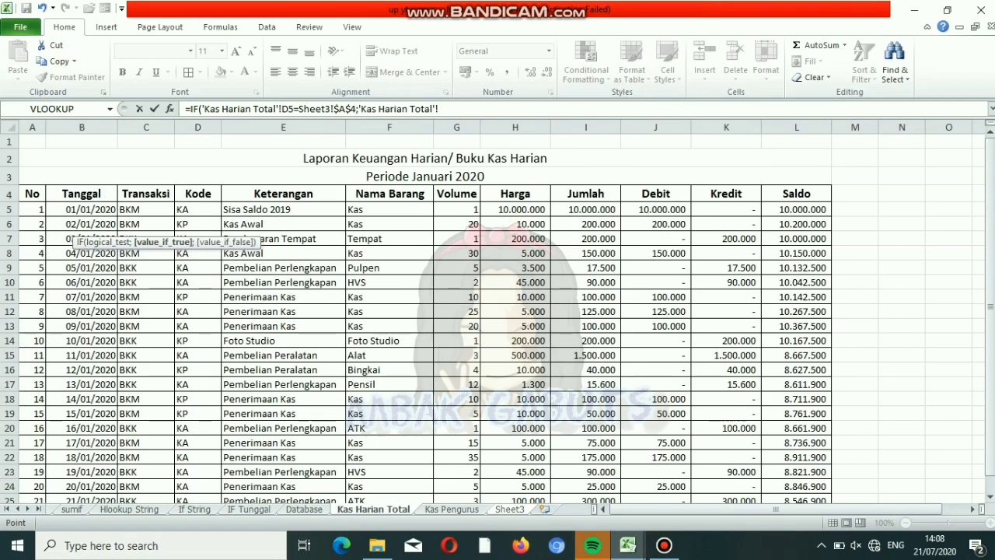
{"action": "left_click", "coordinate": [82, 209]}
{"action": "key", "text": "Return"}
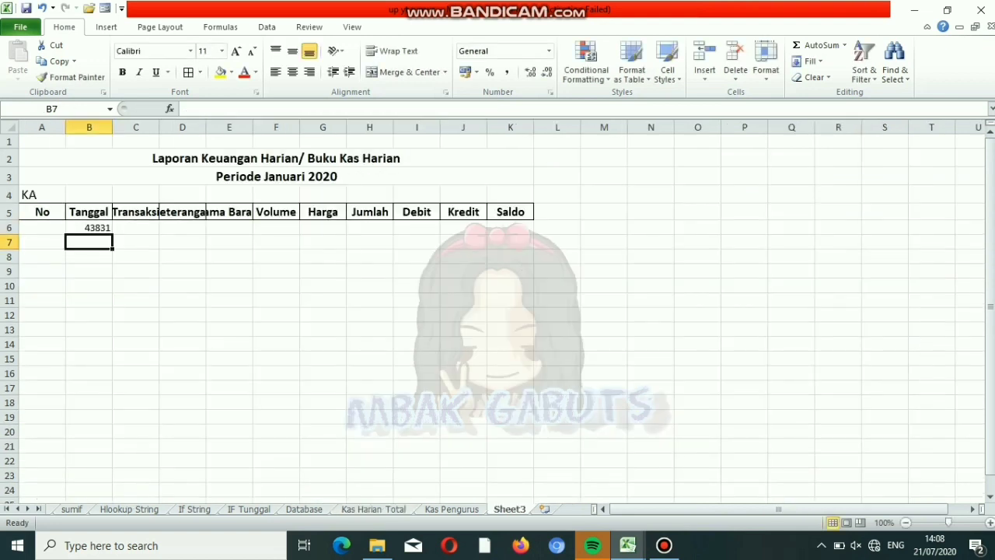
- Copy the text of the Tanggal formula in B6 and paste it unchanged into each cell from C6 to G6
{"action": "left_click", "coordinate": [89, 228]}
{"action": "key", "text": "F2"}
{"action": "key", "text": "ctrl+a"}
{"action": "key", "text": "ctrl+c"}
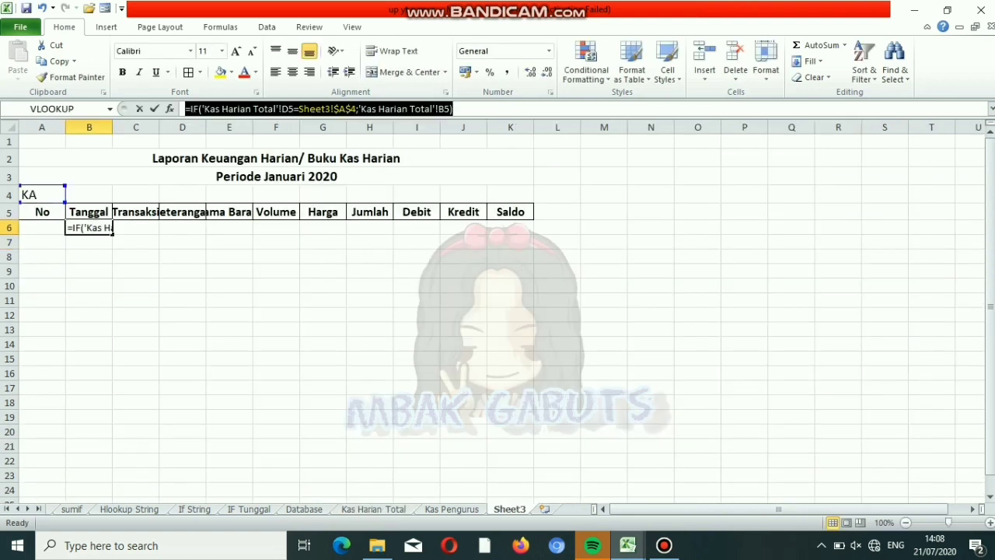
{"action": "key", "text": "Return"}
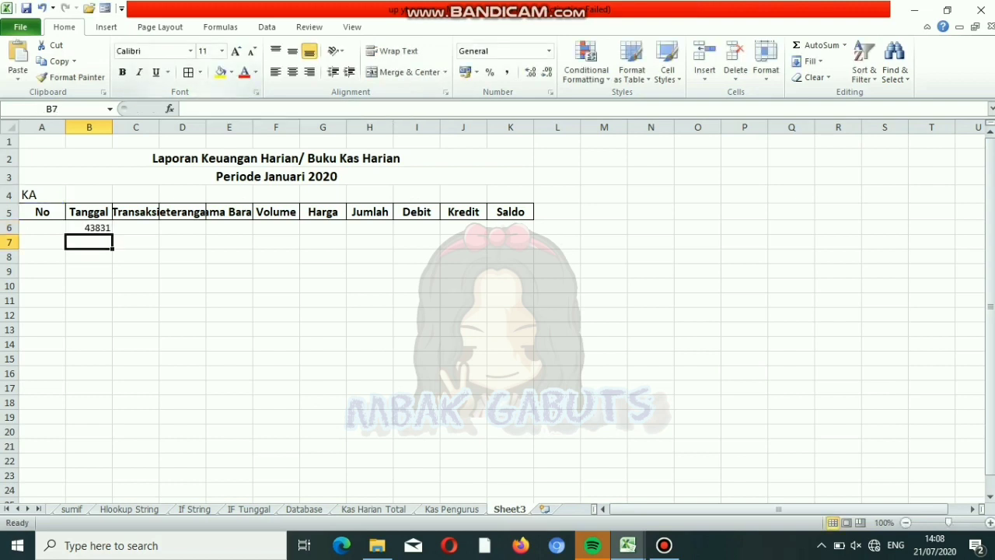
{"action": "key", "text": "Right"}
{"action": "key", "text": "Up"}
{"action": "key", "text": "ctrl+v"}
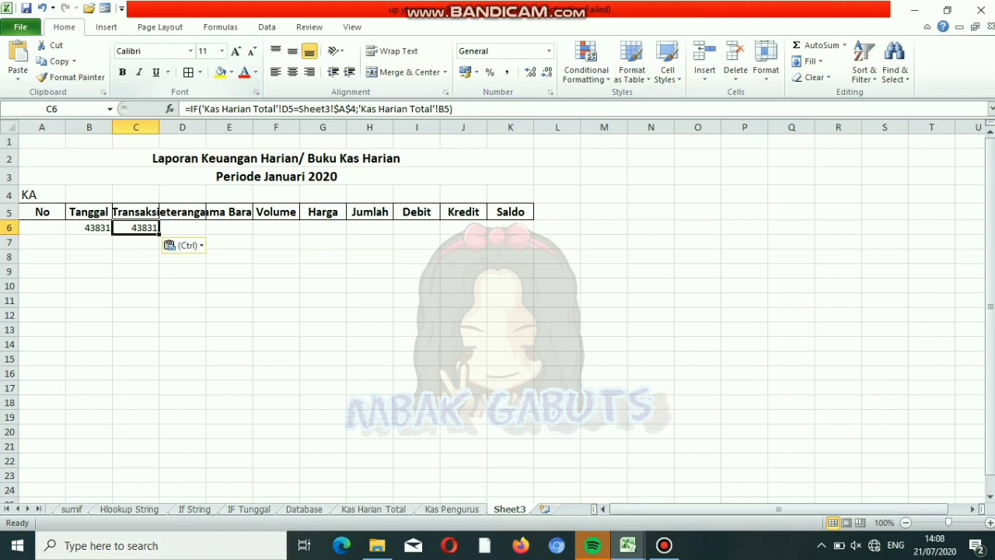
{"action": "key", "text": "Right"}
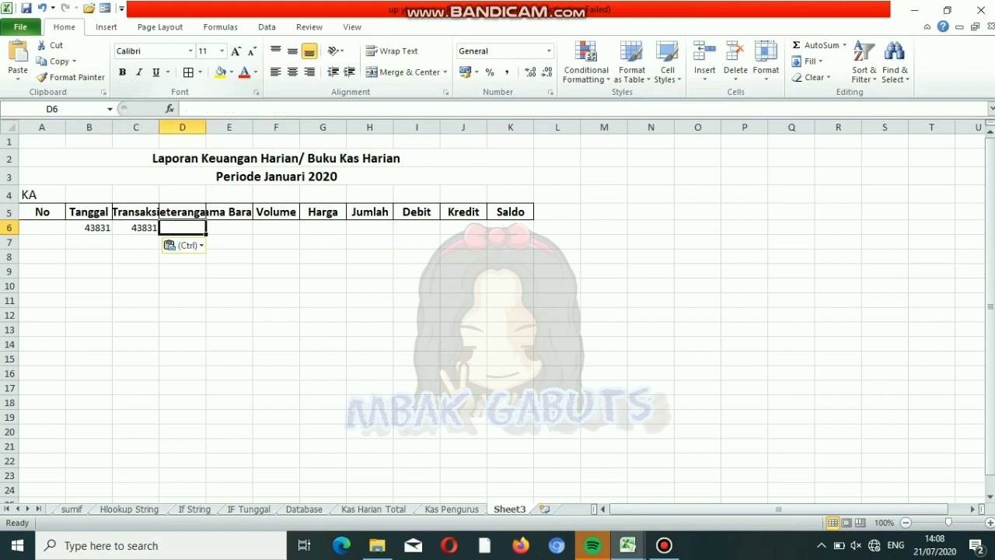
{"action": "key", "text": "ctrl+v"}
{"action": "key", "text": "Right"}
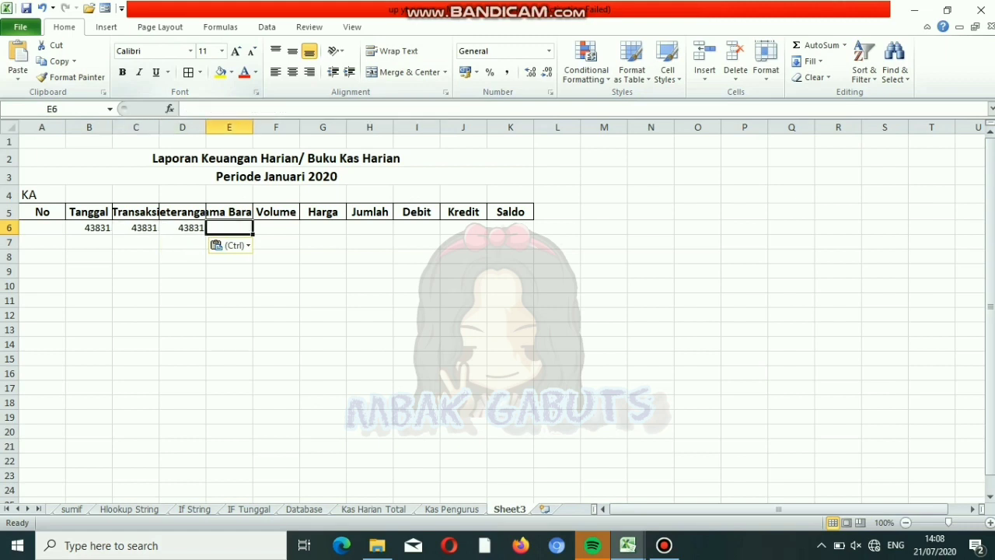
{"action": "key", "text": "ctrl+v"}
{"action": "key", "text": "Right"}
{"action": "type", "text": "=IF('Kas Harian Total'!E5=Sheet3!$A$4;'Kas Harian Total'!B5)"}
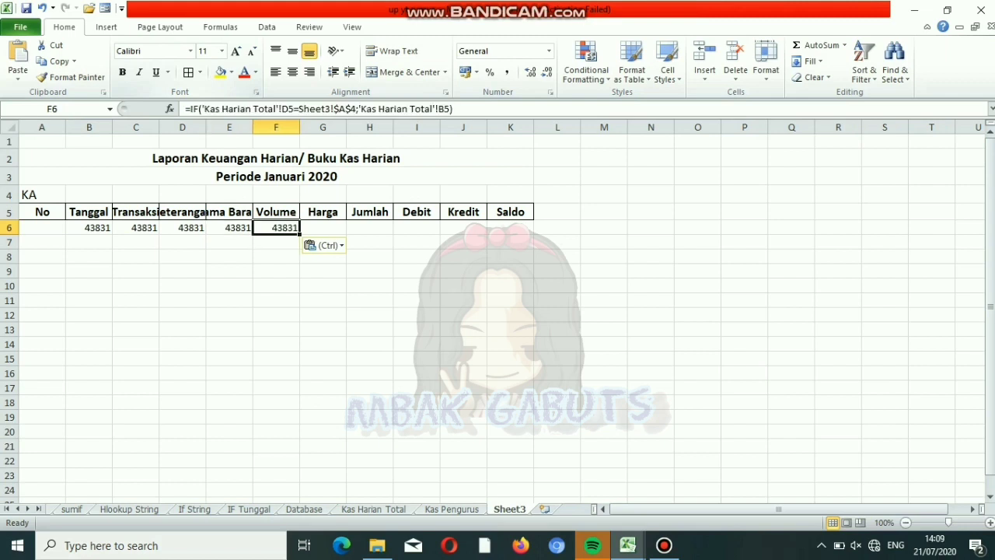
{"action": "key", "text": "Right"}
{"action": "key", "text": "ctrl+v"}
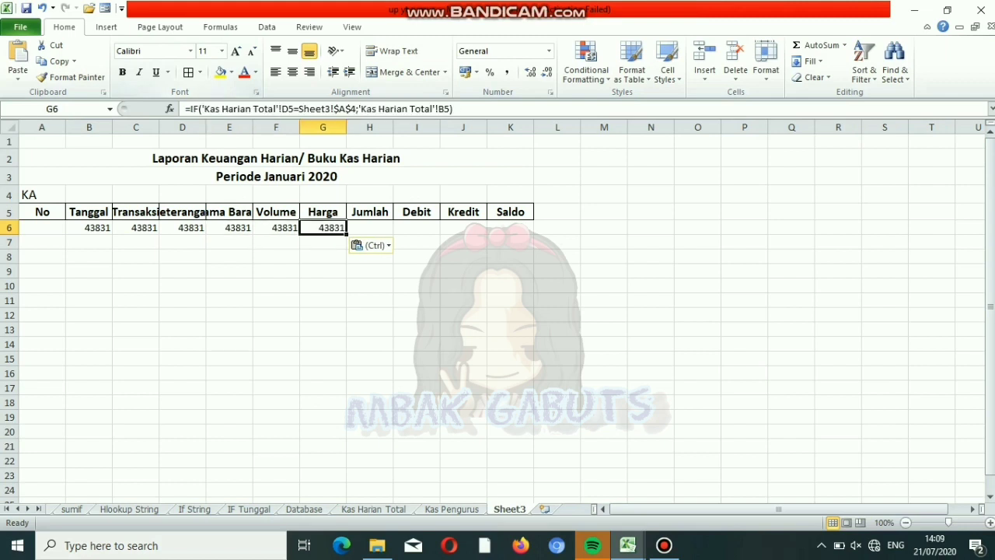
- Change the returned reference in the Transaksi formula in C6 to 'Kas Harian Total'!C5
{"action": "left_click", "coordinate": [136, 227]}
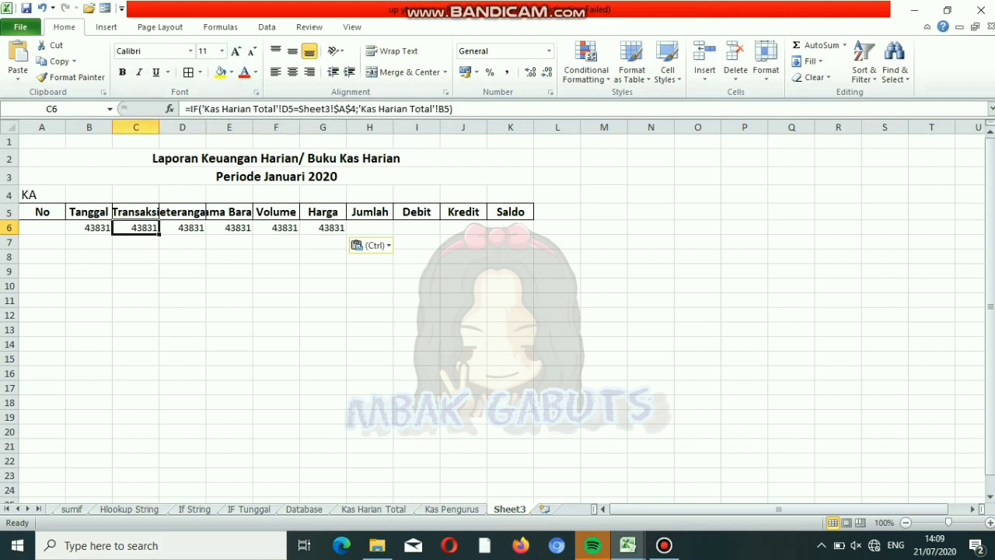
{"action": "left_click", "coordinate": [445, 109]}
{"action": "key", "text": "BackSpace"}
{"action": "type", "text": "C"}
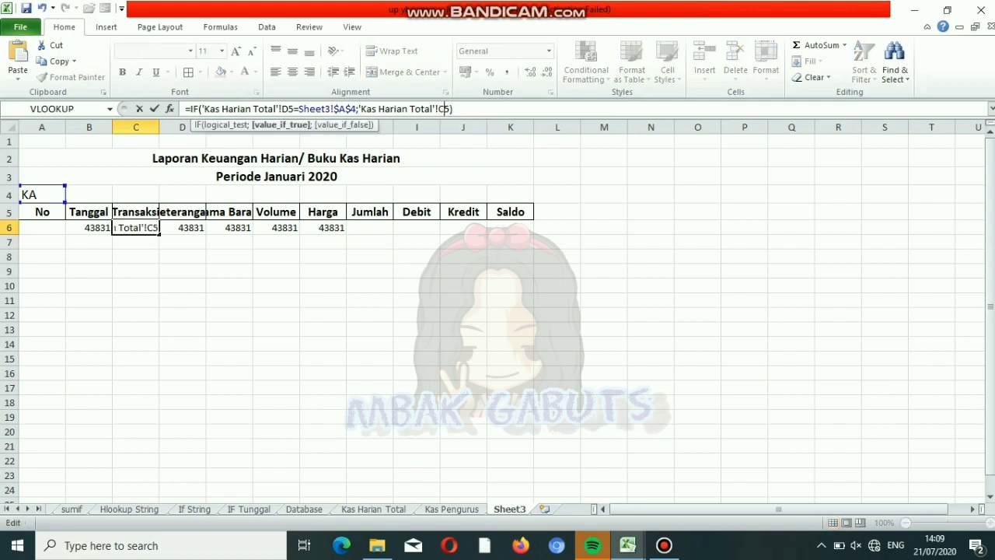
{"action": "key", "text": "Return"}
- Change the returned reference in the Keterangan formula in D6 to 'Kas Harian Total'!E5
{"action": "key", "text": "Up"}
{"action": "key", "text": "Right"}
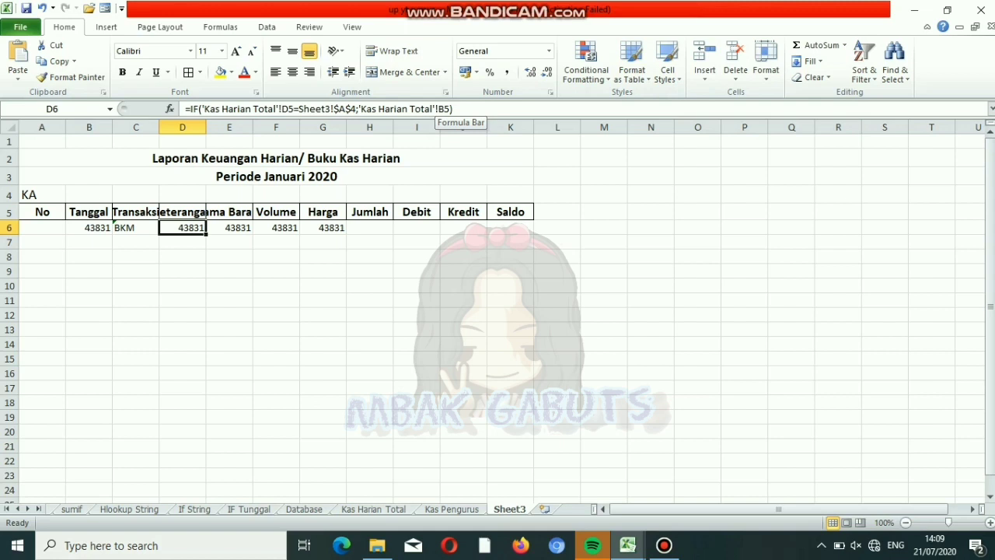
{"action": "left_click", "coordinate": [444, 109]}
{"action": "key", "text": "BackSpace"}
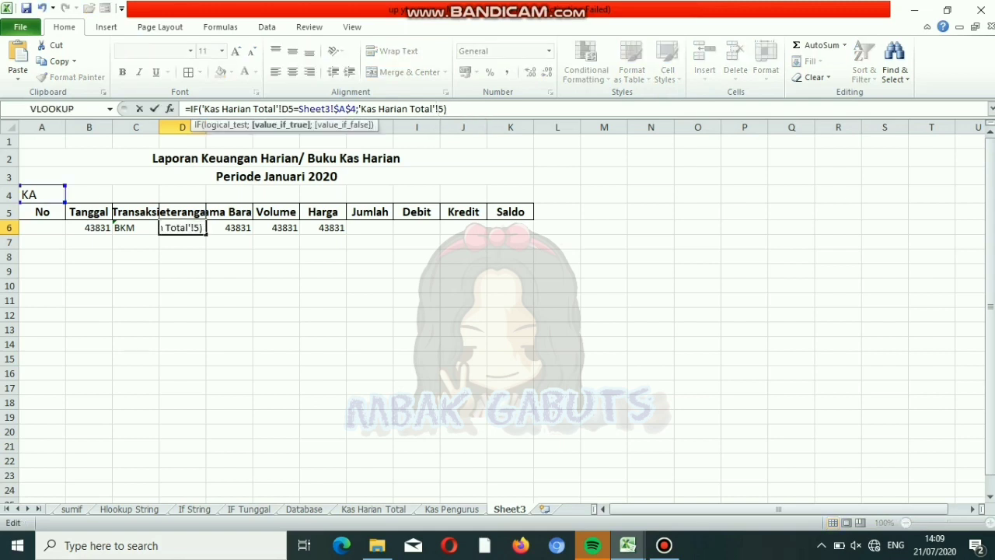
{"action": "type", "text": "E"}
{"action": "key", "text": "Return"}
- Change the returned reference in the Nama Barang formula in E6 to 'Kas Harian Total'!F5
{"action": "key", "text": "Up"}
{"action": "key", "text": "Right"}
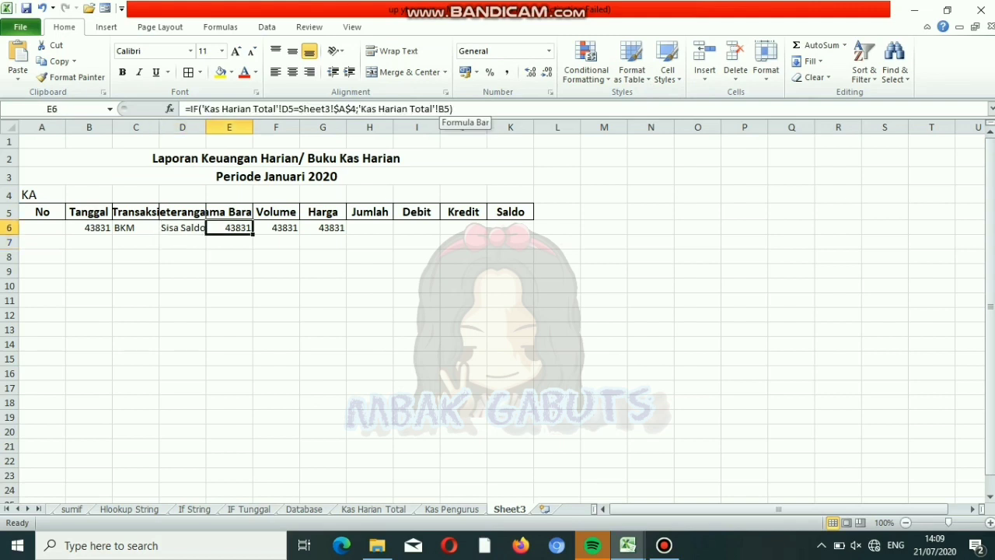
{"action": "key", "text": "F2"}
{"action": "key", "text": "Left"}
{"action": "key", "text": "Left"}
{"action": "key", "text": "BackSpace"}
{"action": "type", "text": "E"}
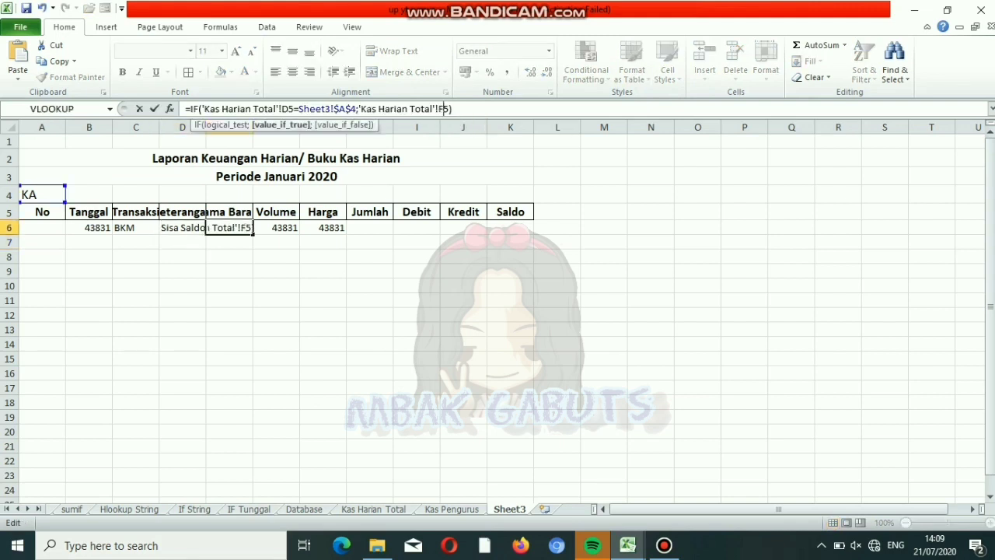
{"action": "key", "text": "Return"}
- Change the returned reference in the Volume formula in F6 to 'Kas Harian Total'!G5
{"action": "key", "text": "Up"}
{"action": "key", "text": "Right"}
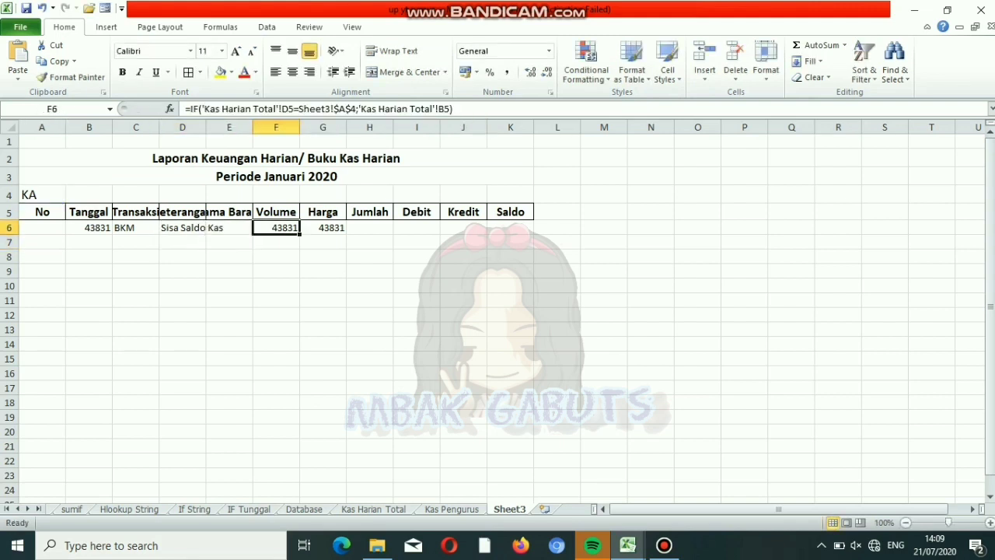
{"action": "left_click", "coordinate": [440, 109]}
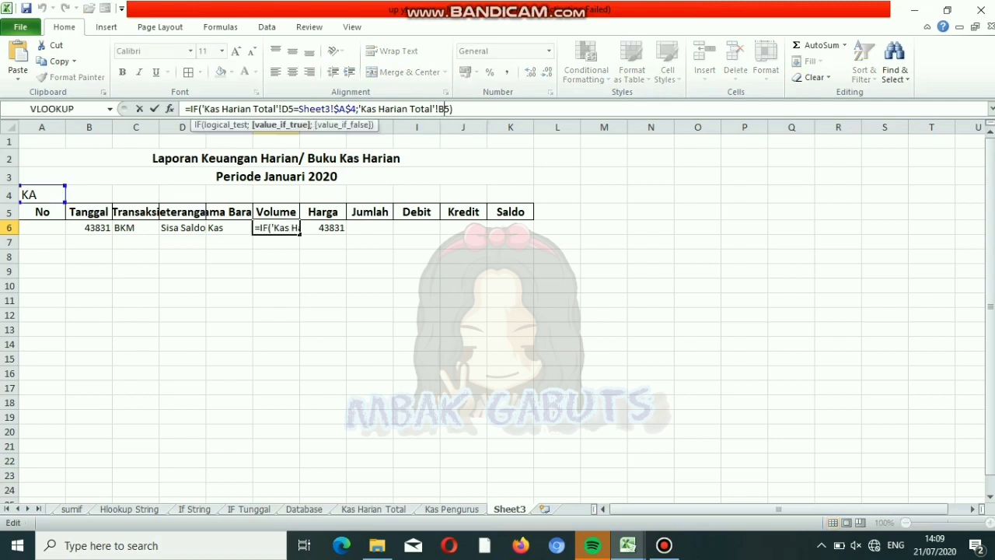
{"action": "key", "text": "BackSpace"}
{"action": "type", "text": "F"}
{"action": "key", "text": "Return"}
- Change the returned reference in the Harga formula in G6 to 'Kas Harian Total'!H5
{"action": "key", "text": "Right"}
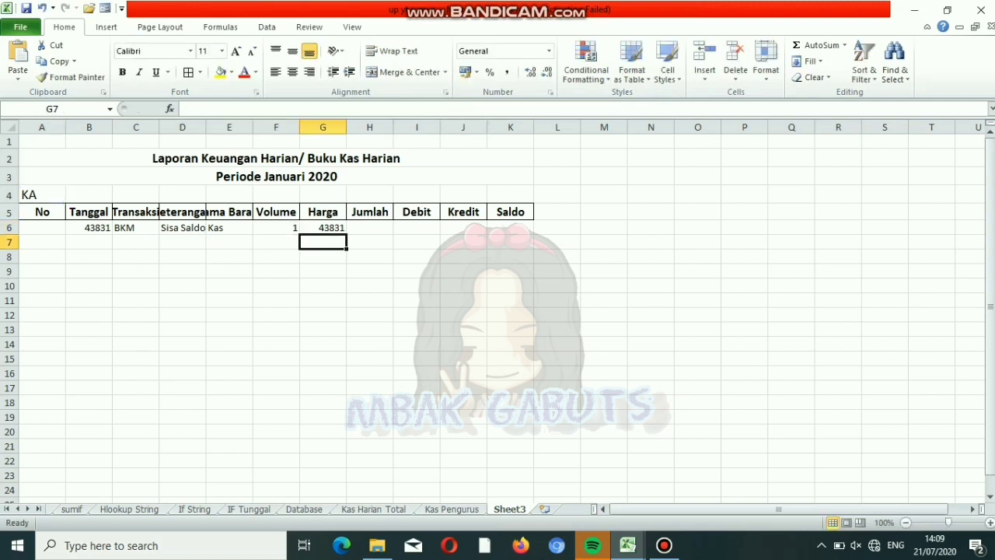
{"action": "key", "text": "Up"}
{"action": "left_click", "coordinate": [442, 109]}
{"action": "key", "text": "BackSpace"}
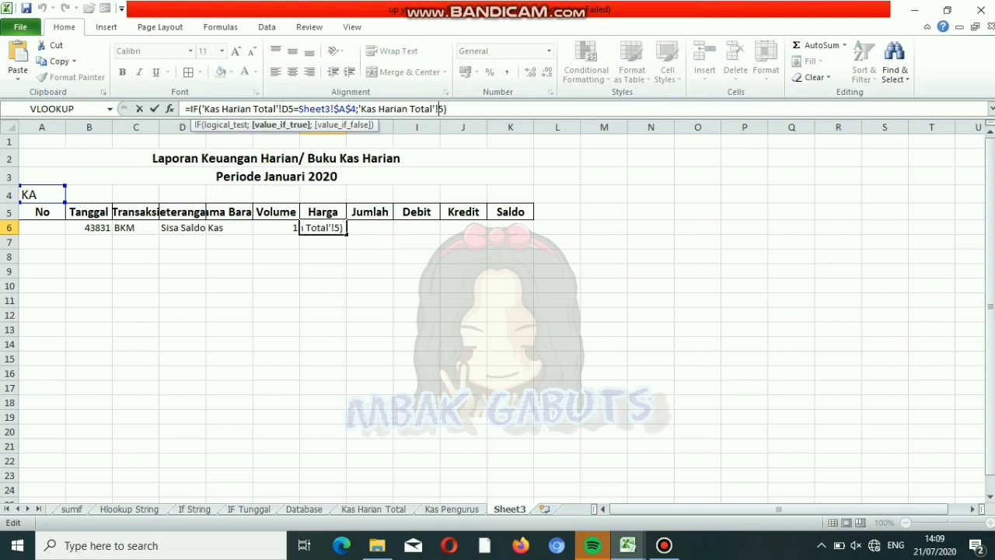
{"action": "type", "text": "H"}
{"action": "key", "text": "Return"}
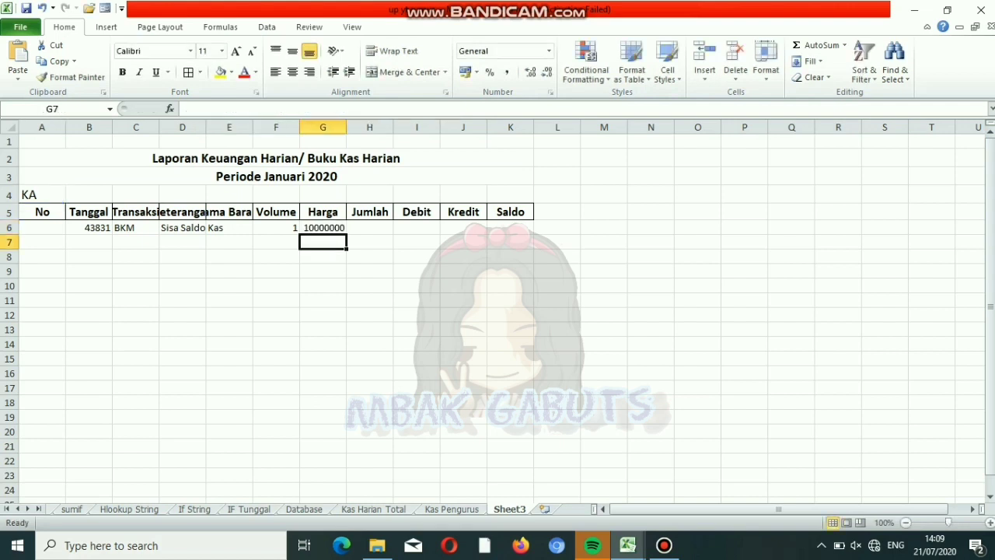
- Widen columns C to E and G to K, and give columns G to K a thousands-separated Accounting format without decimals
{"action": "left_click_drag", "start_coordinate": [159, 127], "coordinate": [331, 127]}
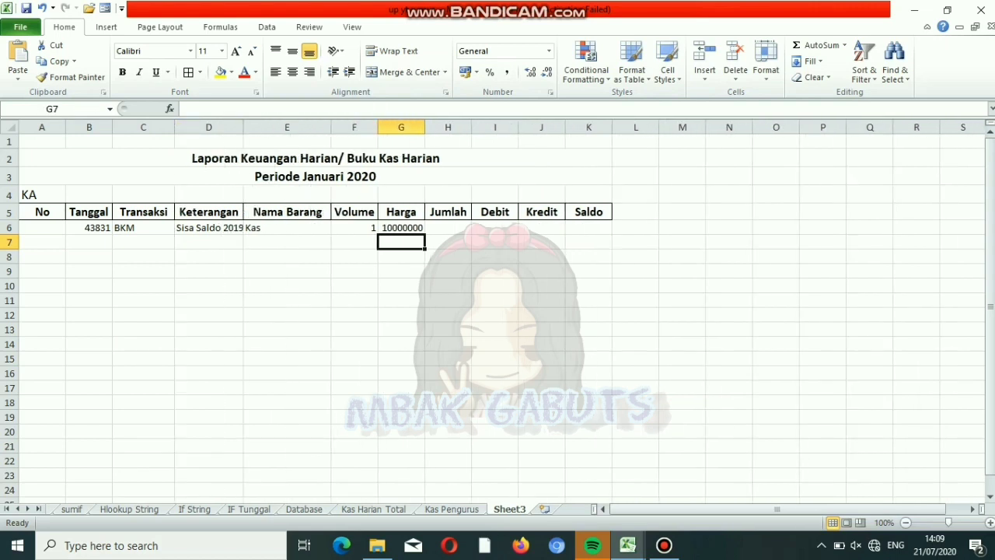
{"action": "left_click_drag", "start_coordinate": [400, 126], "coordinate": [635, 127]}
{"action": "left_click", "coordinate": [507, 72]}
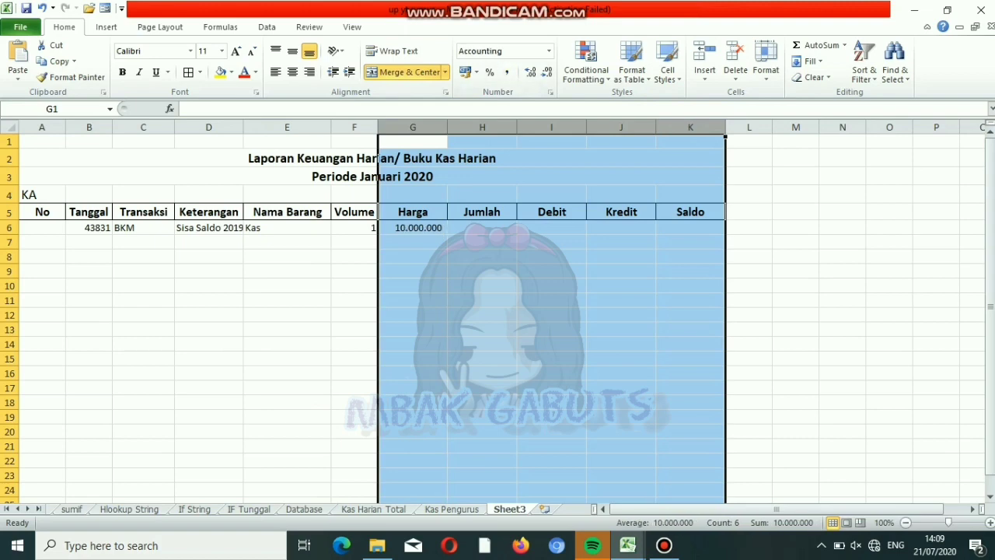
- Format the Tanggal column as Short Date and fill the B6 formula down to B22
{"action": "left_click", "coordinate": [89, 127]}
{"action": "left_click", "coordinate": [548, 51]}
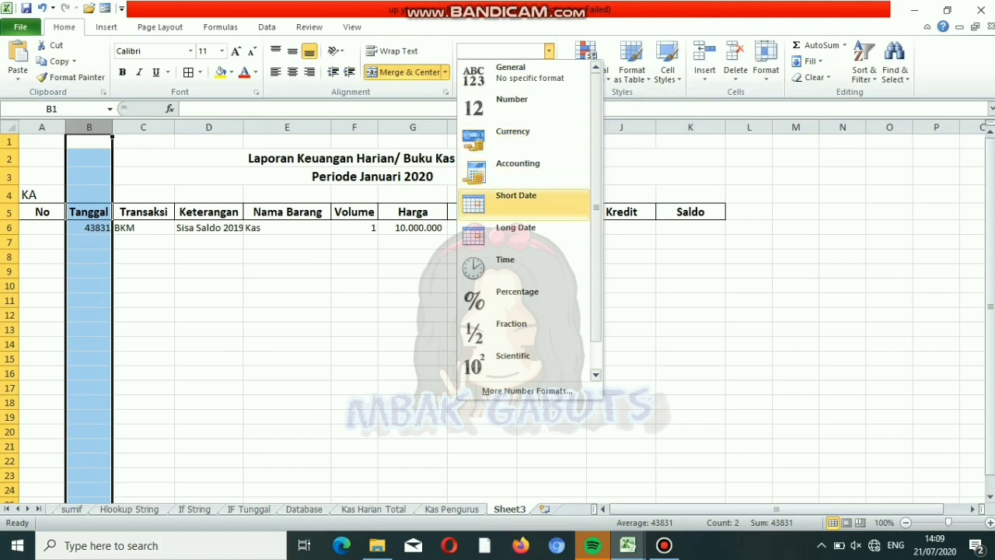
{"action": "left_click", "coordinate": [516, 198]}
{"action": "left_click", "coordinate": [93, 227]}
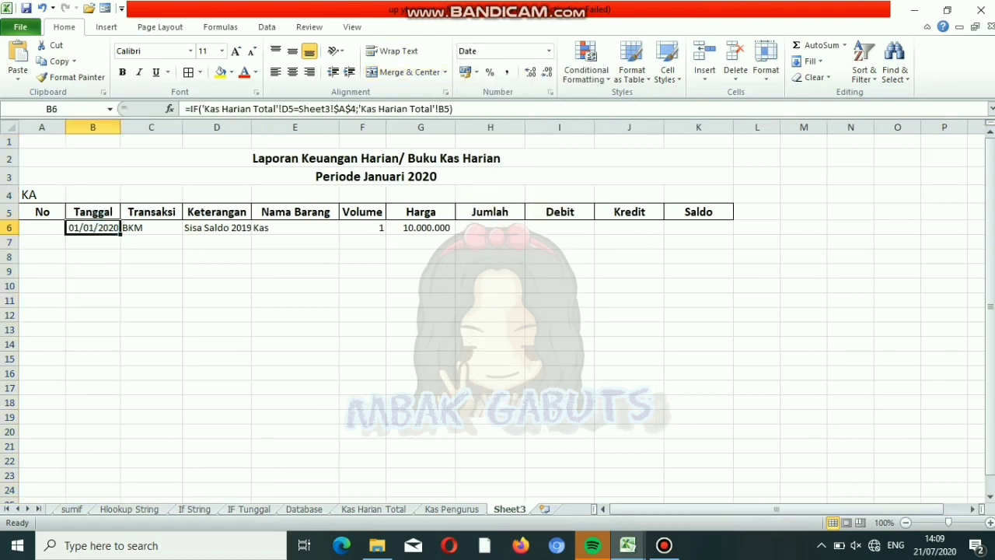
{"action": "left_click_drag", "start_coordinate": [121, 234], "coordinate": [117, 466]}
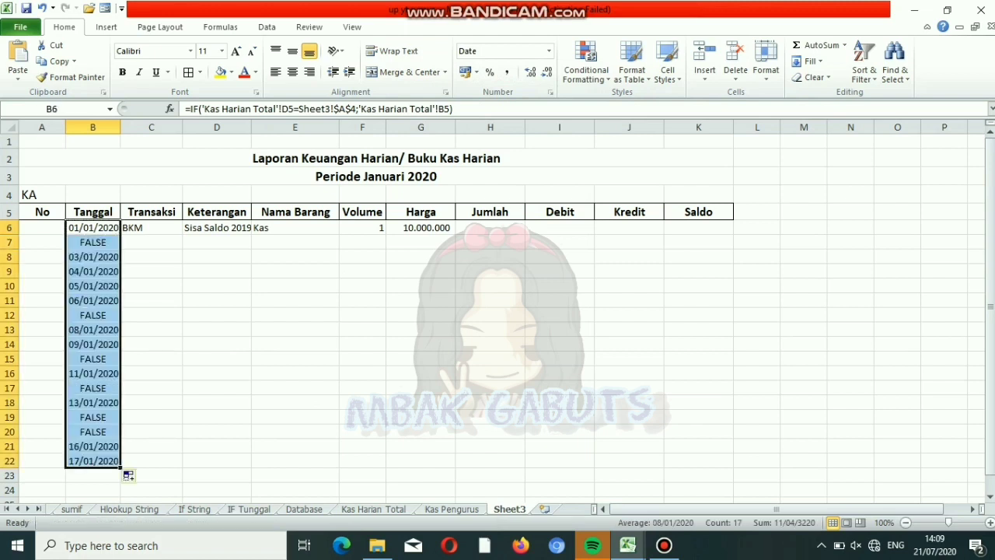
- Add "" as the value-if-false argument of the Tanggal formula in B6 and fill it down to B26
{"action": "left_click", "coordinate": [93, 227]}
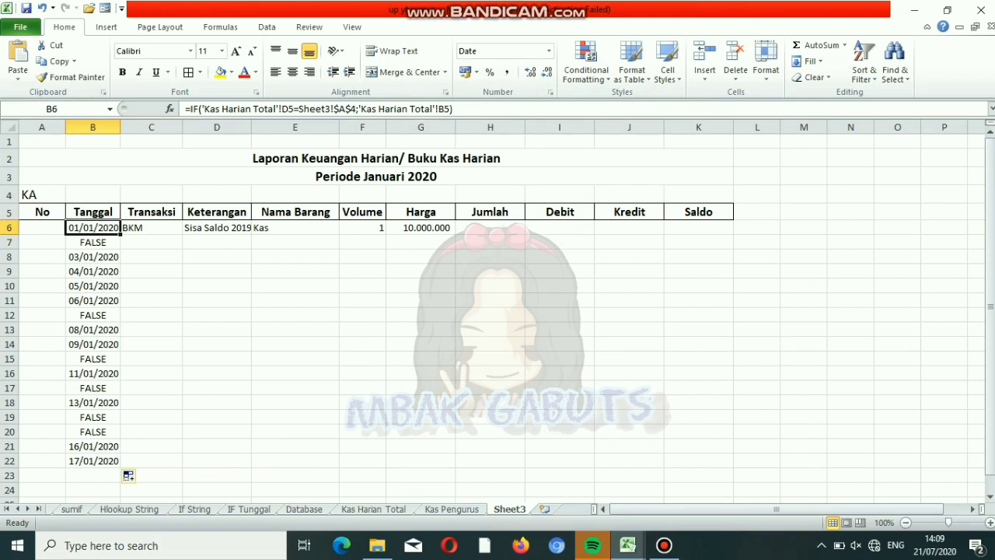
{"action": "key", "text": "F2"}
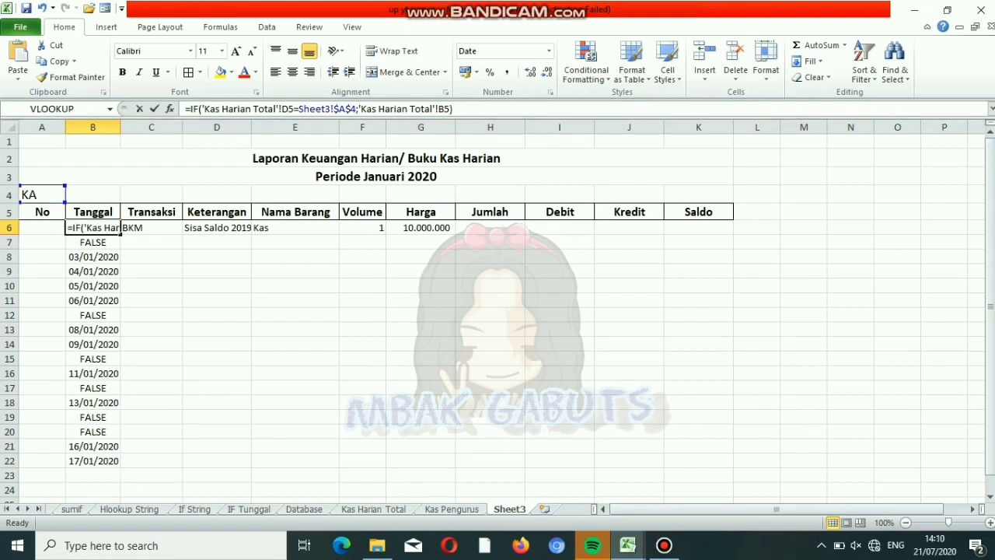
{"action": "key", "text": "Left"}
{"action": "type", "text": ";"}
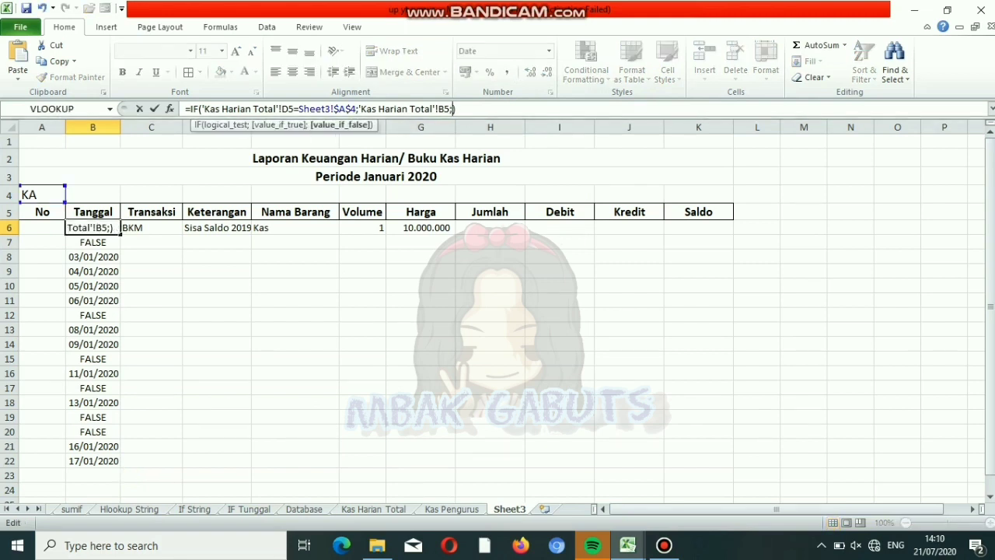
{"action": "type", "text": "\"\""}
{"action": "key", "text": "Return"}
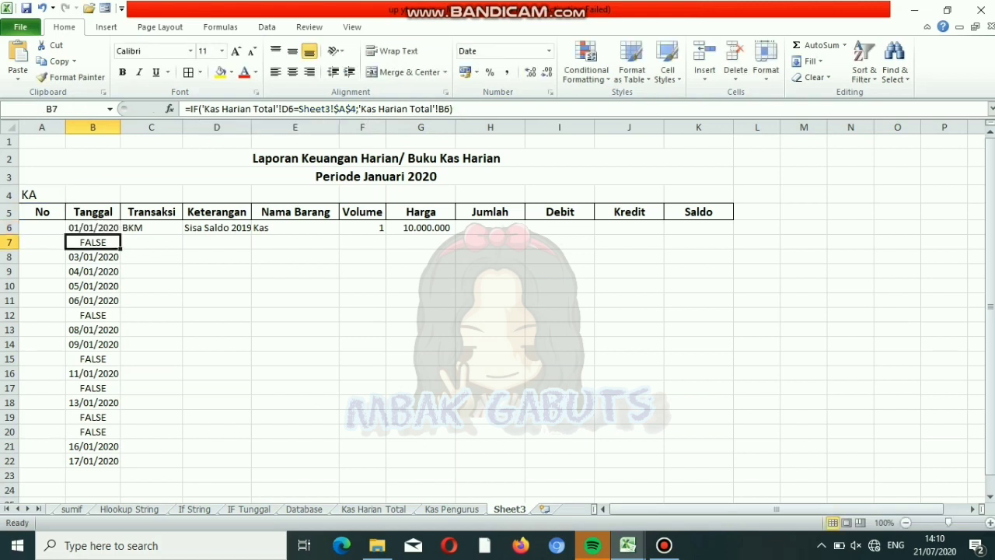
{"action": "left_click", "coordinate": [93, 228]}
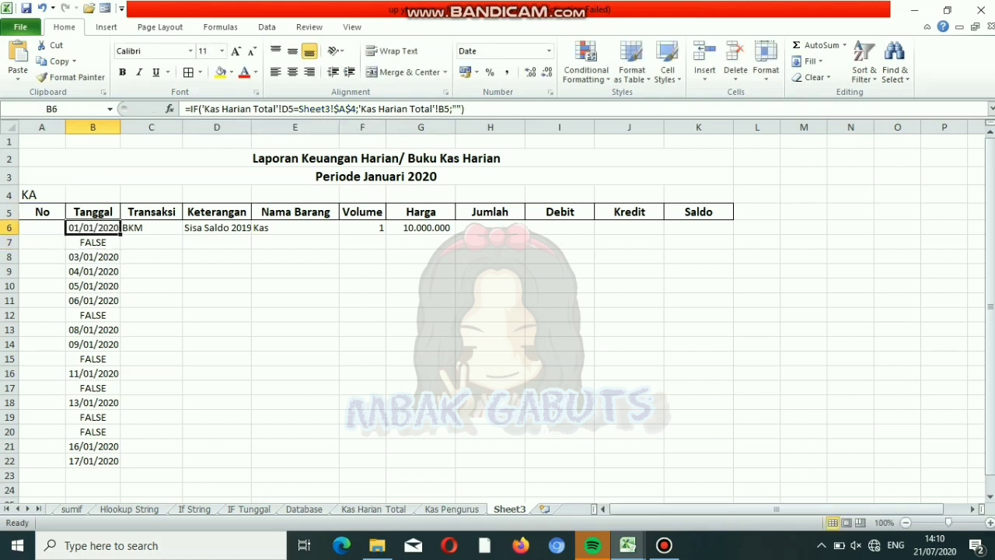
{"action": "left_click_drag", "start_coordinate": [120, 234], "coordinate": [128, 483]}
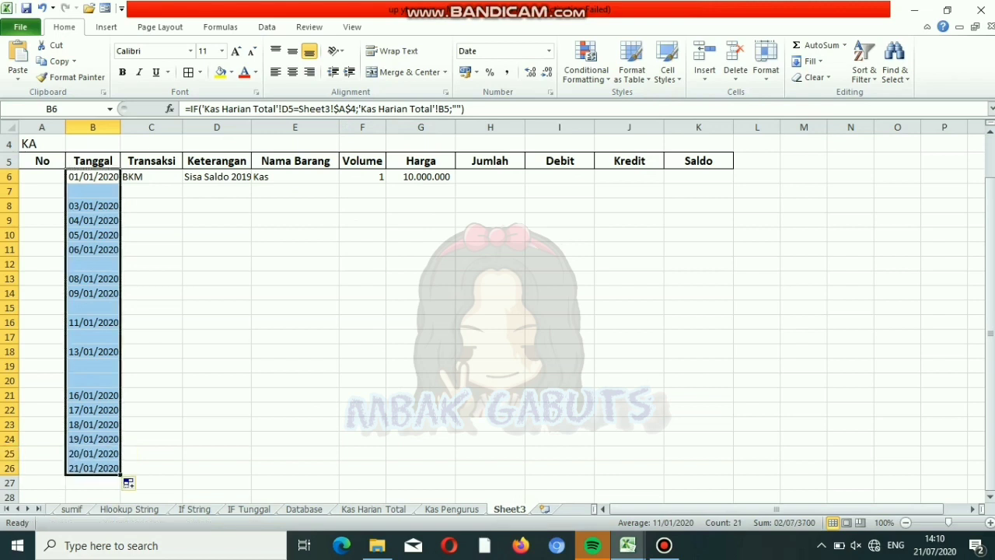
- Add "" as the value-if-false argument of the Transaksi formula in C6 and fill it down to C26
{"action": "left_click", "coordinate": [151, 191]}
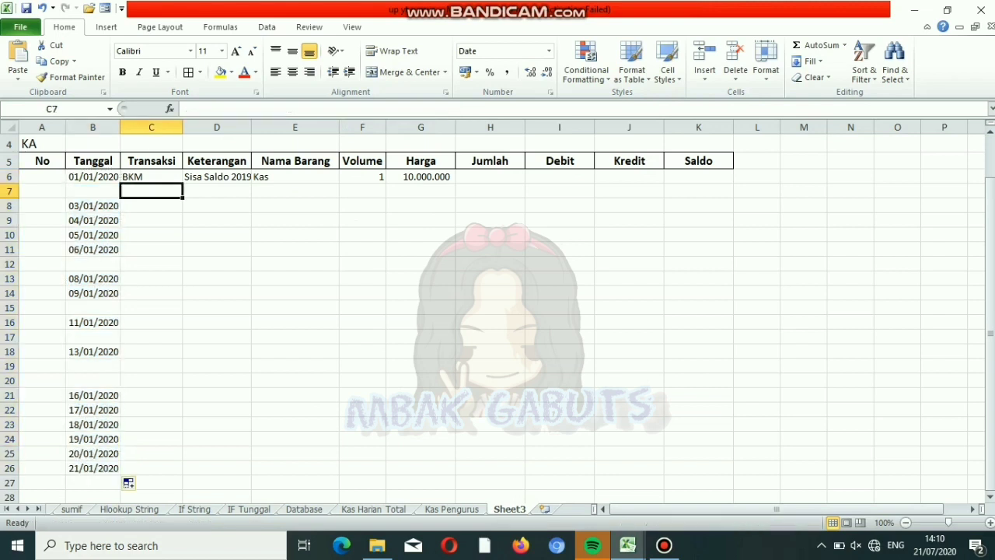
{"action": "left_click", "coordinate": [151, 177]}
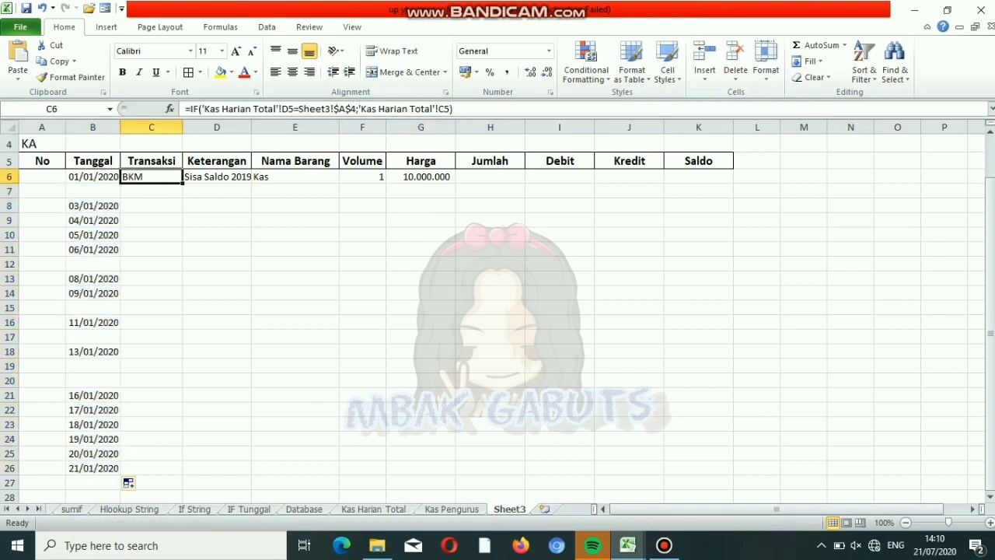
{"action": "left_click", "coordinate": [457, 109]}
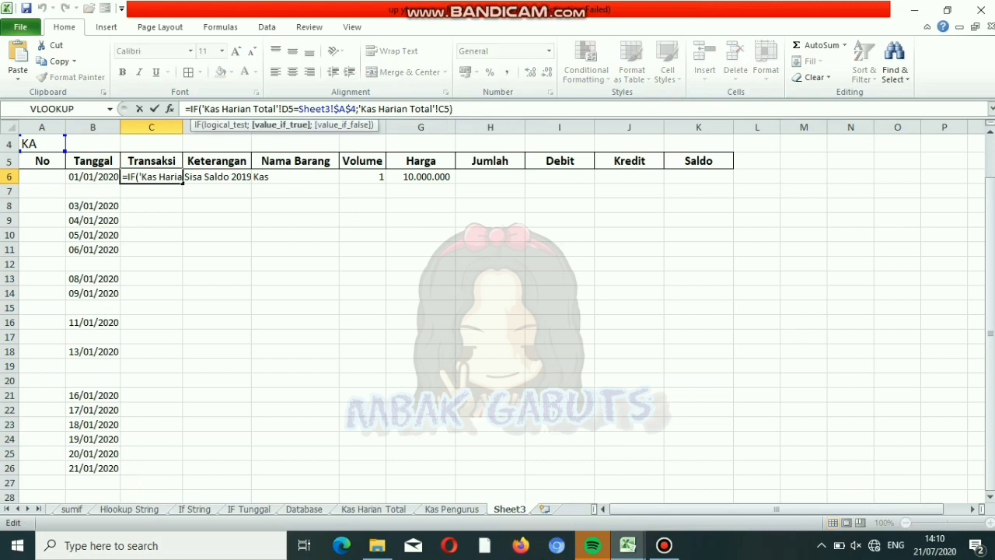
{"action": "type", "text": ";\"\""}
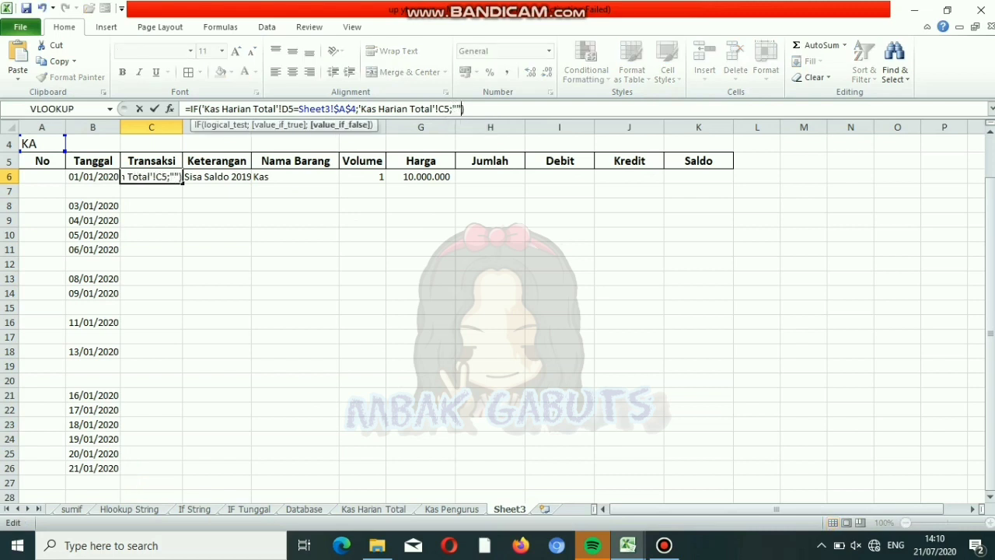
{"action": "key", "text": "Return"}
{"action": "left_click", "coordinate": [151, 176]}
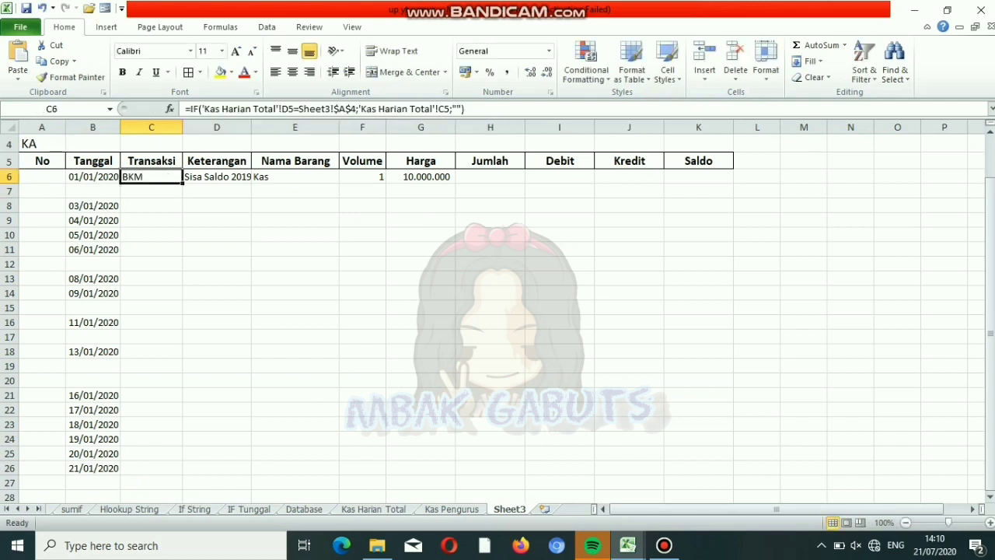
{"action": "double_click", "coordinate": [183, 183]}
- Add "" as the value-if-false argument in the Keterangan formula in D6, fill it down to D26 and widen column D to fit its text
{"action": "left_click", "coordinate": [217, 176]}
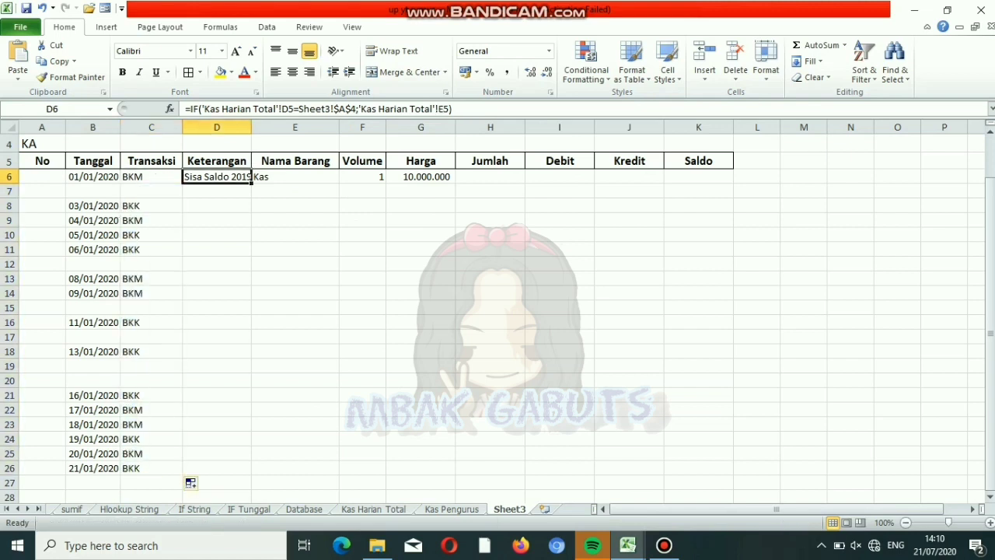
{"action": "left_click", "coordinate": [459, 109]}
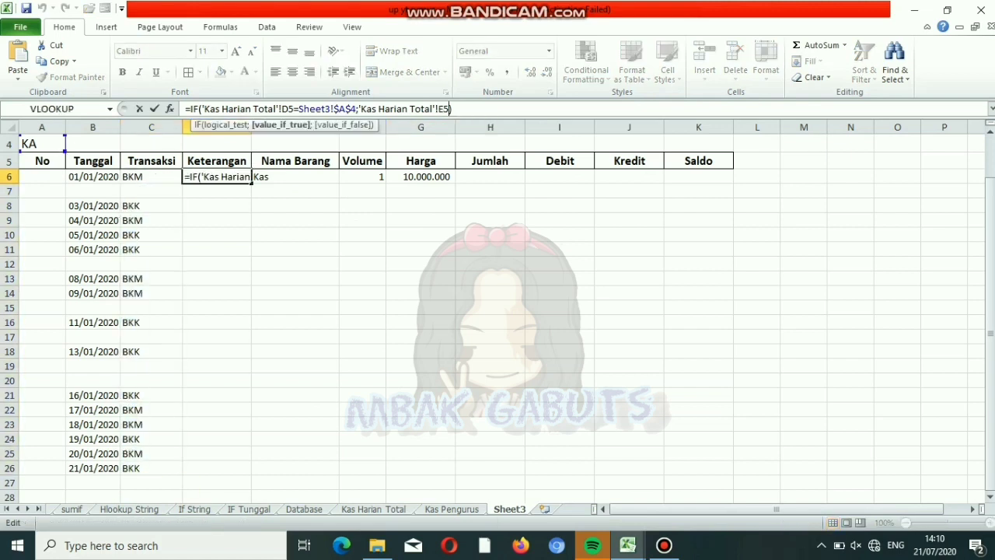
{"action": "type", "text": ";\"\""}
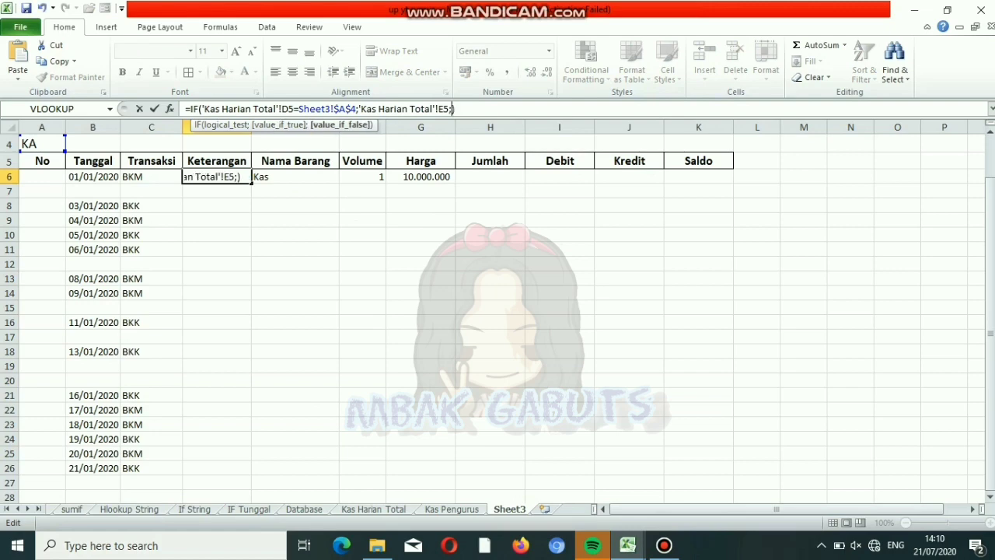
{"action": "key", "text": "Return"}
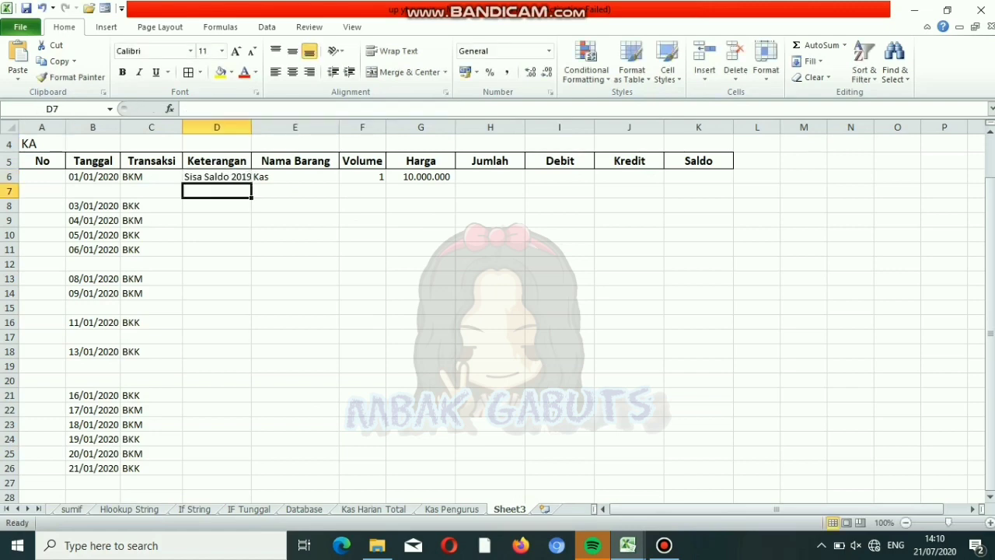
{"action": "left_click", "coordinate": [217, 176]}
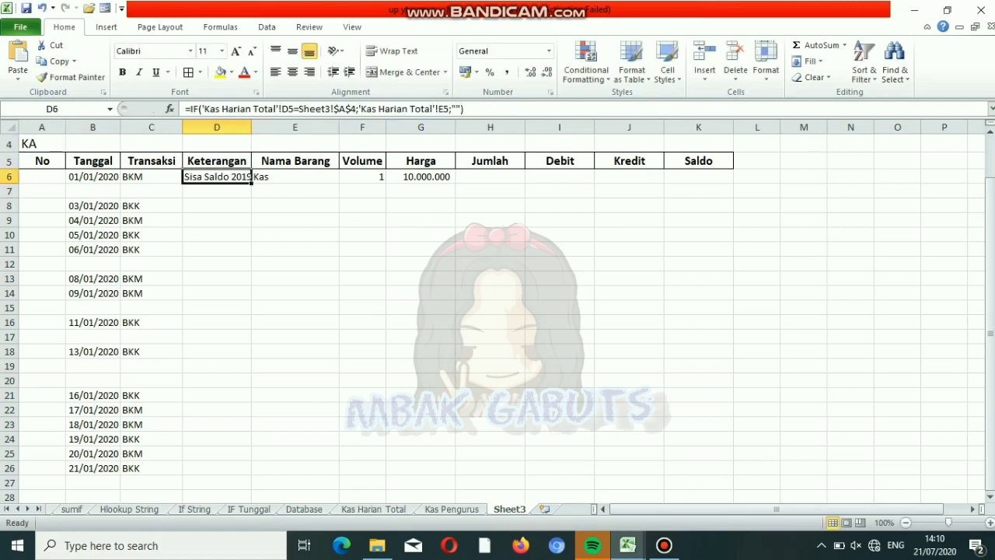
{"action": "double_click", "coordinate": [251, 184]}
{"action": "left_click_drag", "start_coordinate": [251, 126], "coordinate": [333, 127]}
- Add "" as the value-if-false argument of the Nama Barang formula in E6 and fill it down to E26
{"action": "left_click", "coordinate": [376, 177]}
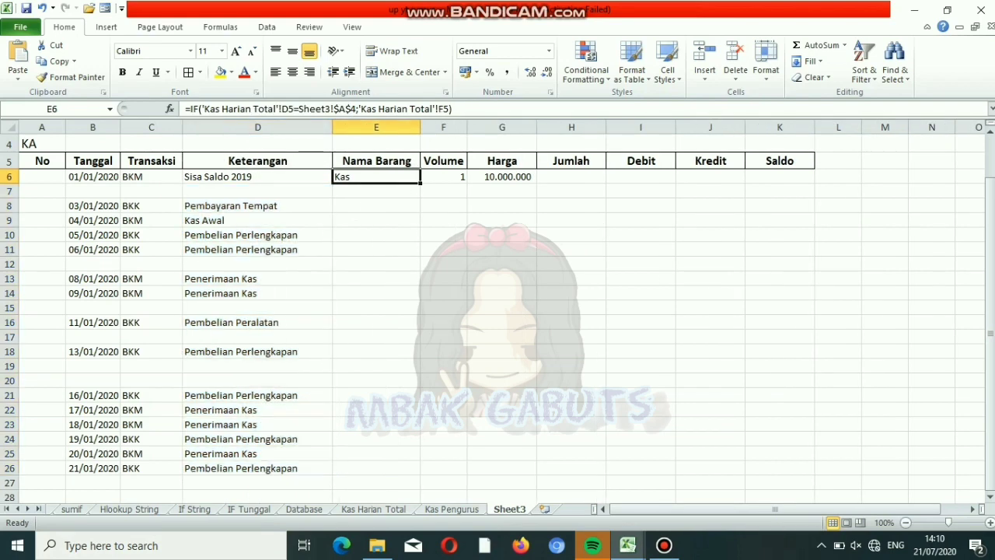
{"action": "left_click", "coordinate": [443, 108]}
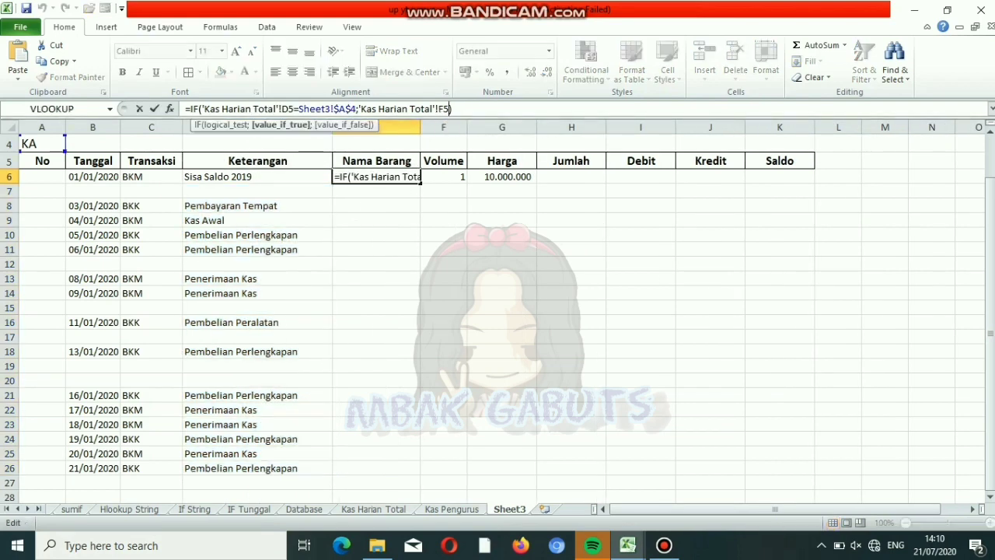
{"action": "type", "text": ";\"\""}
{"action": "key", "text": "Return"}
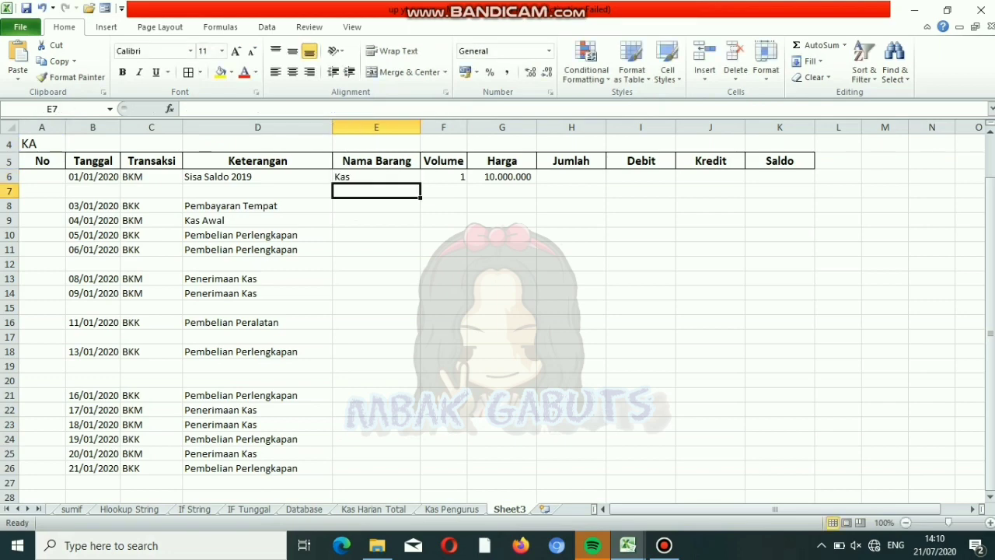
{"action": "left_click", "coordinate": [376, 176]}
{"action": "double_click", "coordinate": [420, 183]}
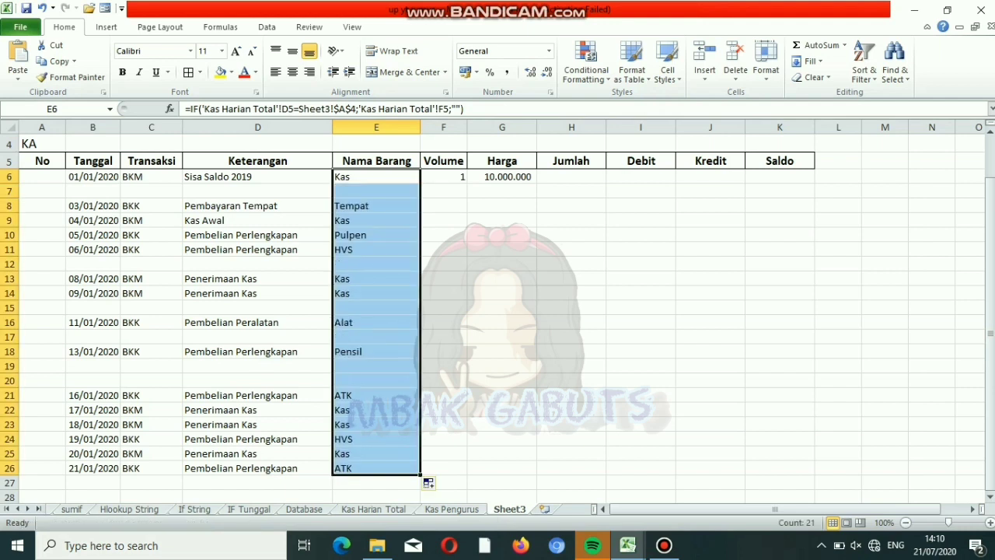
- Fill the Volume formula in F6 and the Harga formula in G6 down to row 26
{"action": "left_click", "coordinate": [443, 177]}
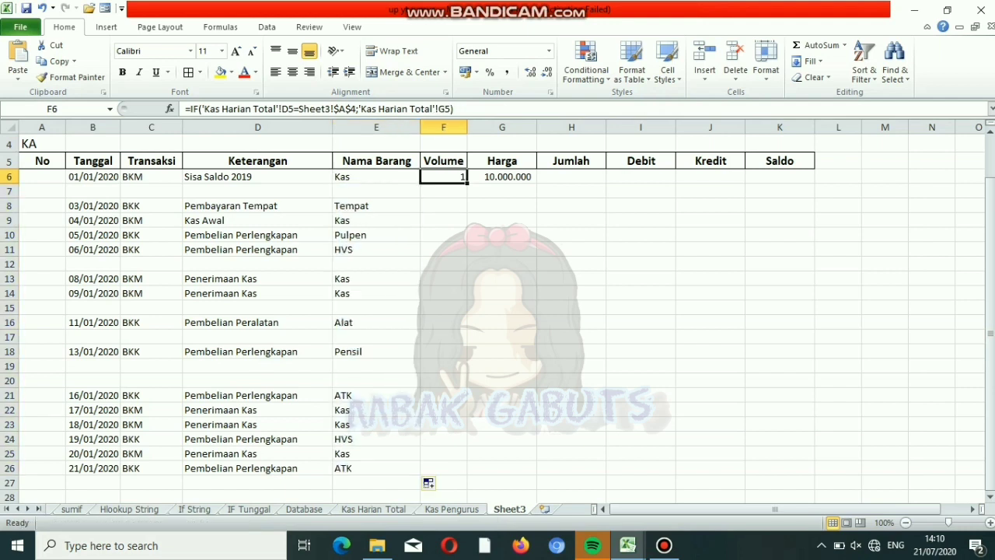
{"action": "double_click", "coordinate": [466, 183]}
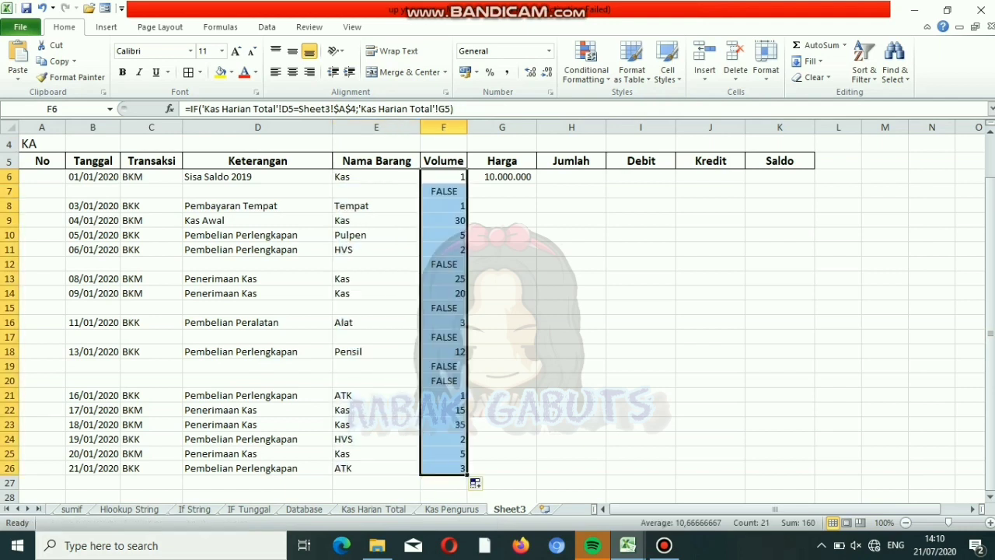
{"action": "left_click", "coordinate": [502, 177]}
{"action": "double_click", "coordinate": [537, 183]}
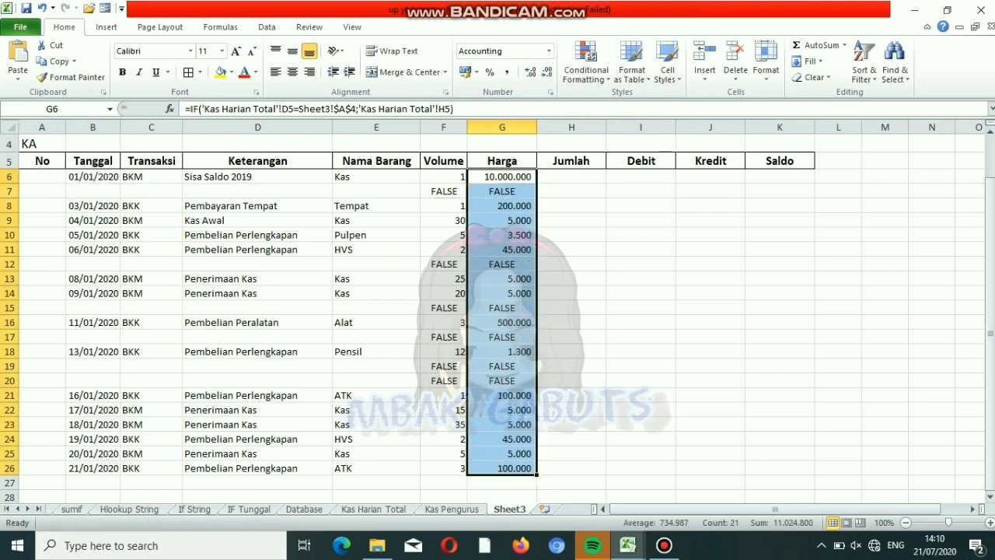
- Delete the non-matching rows 7, 12, 15, 17, 19 and 20 from the report
{"action": "left_click", "coordinate": [9, 191]}
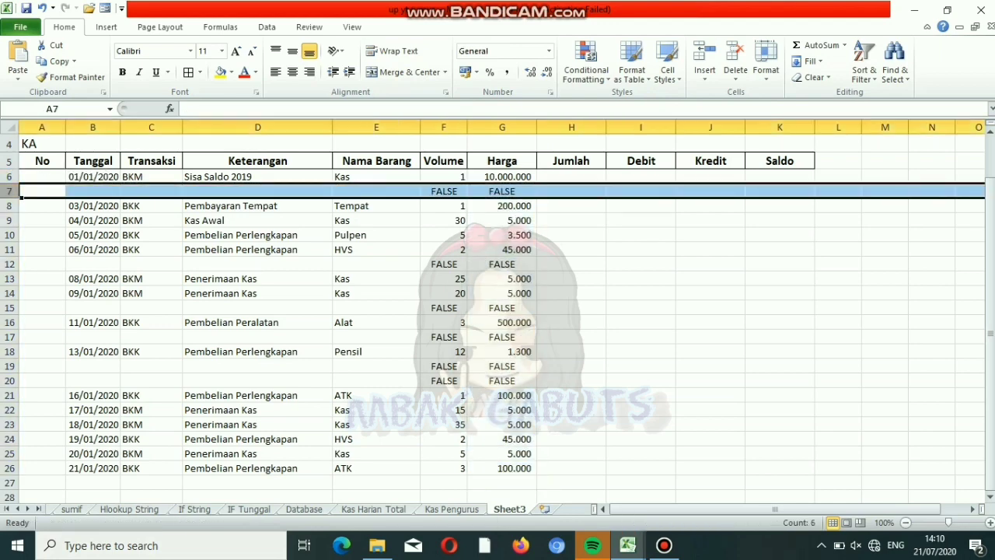
{"action": "left_click", "coordinate": [10, 264], "text": "ctrl"}
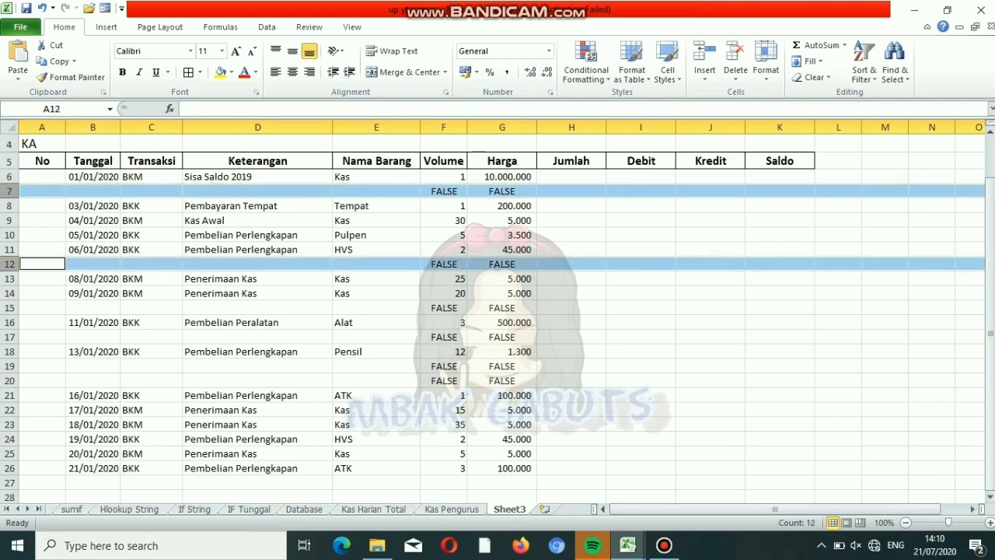
{"action": "left_click", "coordinate": [10, 307], "text": "ctrl"}
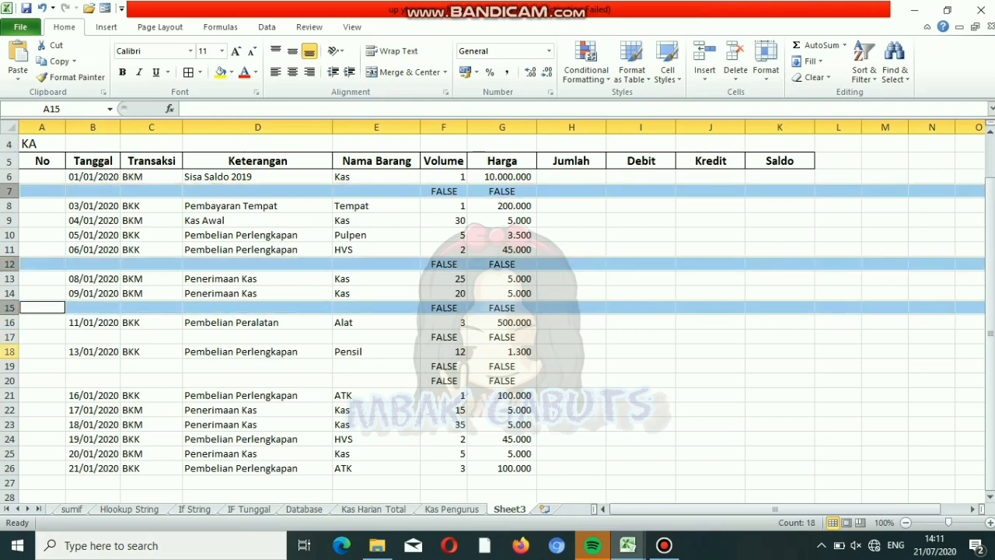
{"action": "left_click", "coordinate": [9, 336], "text": "ctrl"}
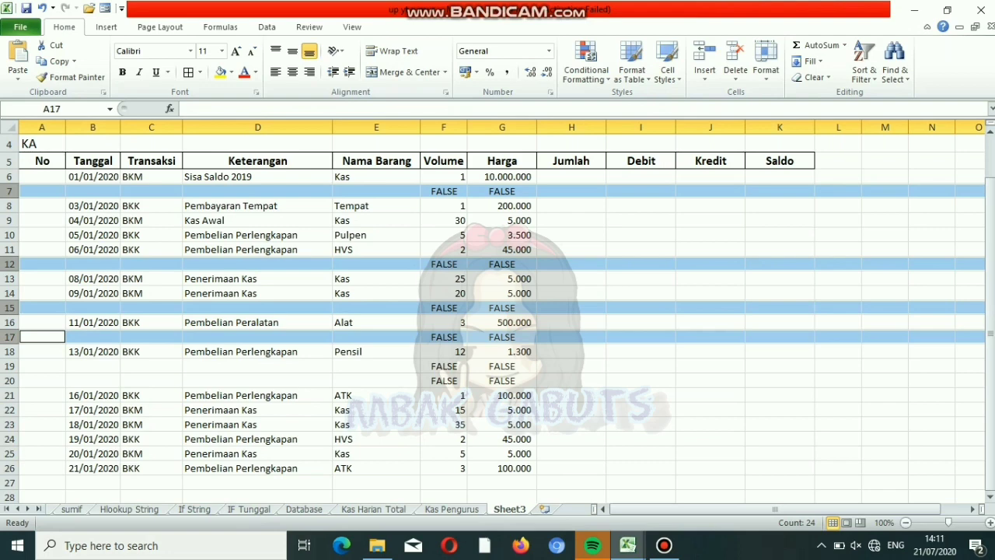
{"action": "left_click", "coordinate": [10, 365], "text": "ctrl"}
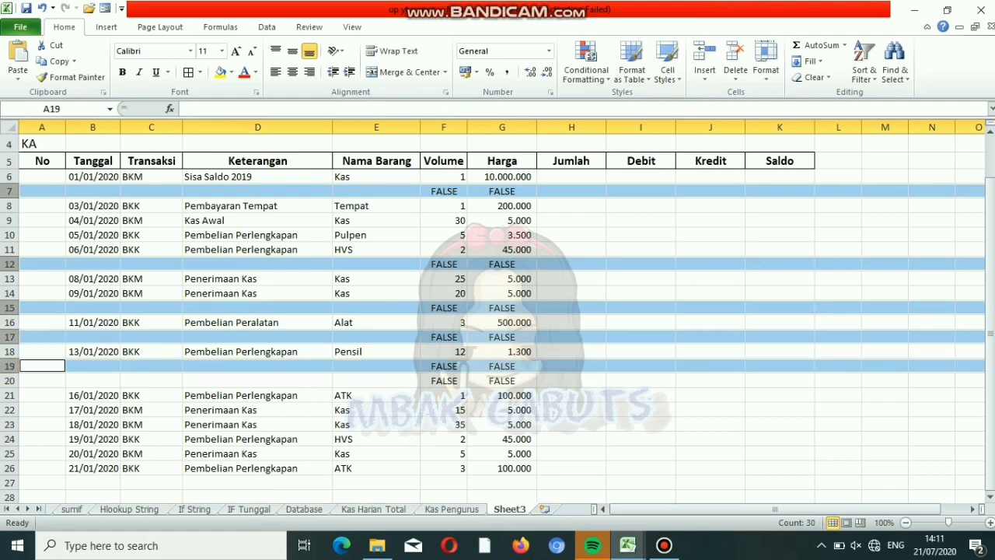
{"action": "left_click", "coordinate": [9, 381], "text": "ctrl"}
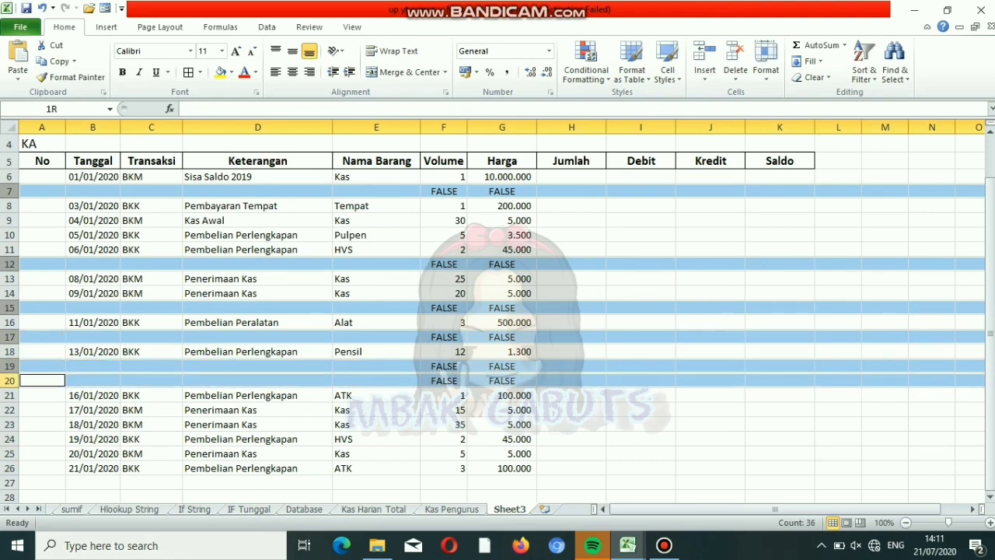
{"action": "right_click", "coordinate": [9, 380]}
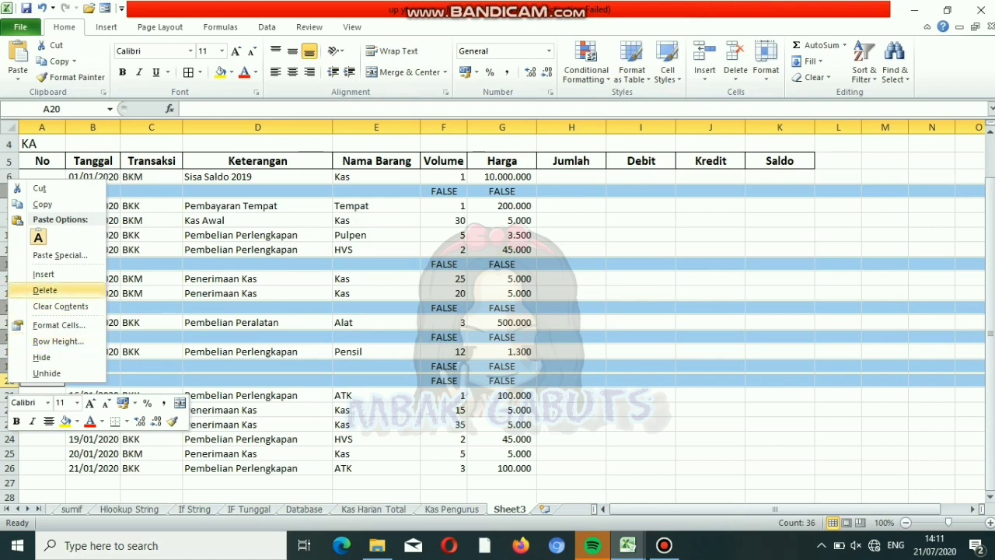
{"action": "left_click", "coordinate": [45, 290]}
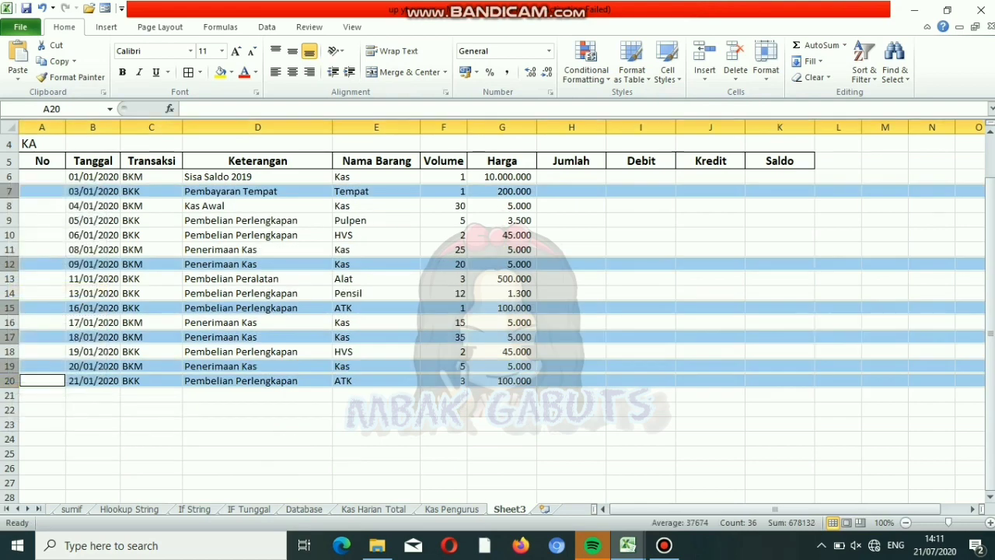
- Enter the Jumlah formula =F6*G6 in H6 and fill it down to H20
{"action": "left_click", "coordinate": [571, 176]}
{"action": "type", "text": "="}
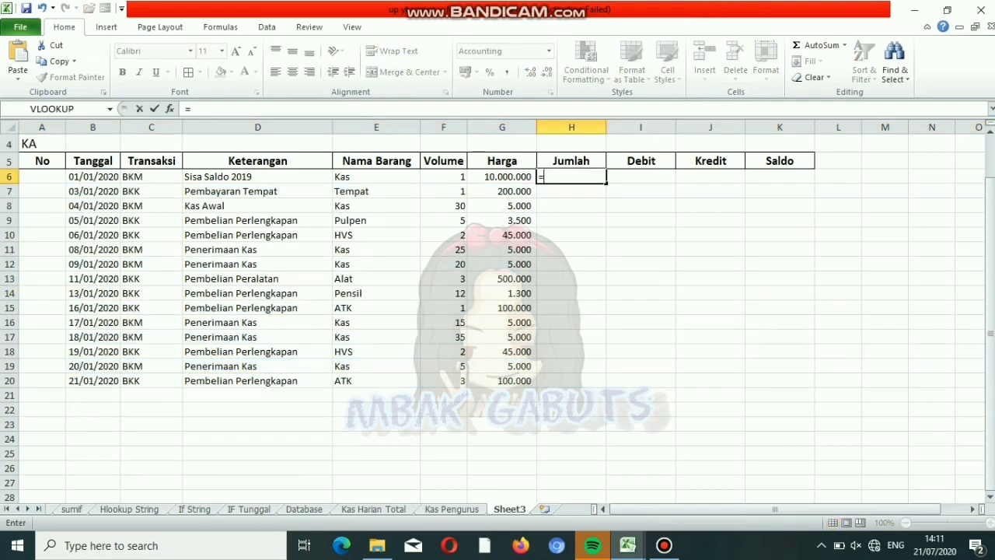
{"action": "left_click", "coordinate": [443, 191]}
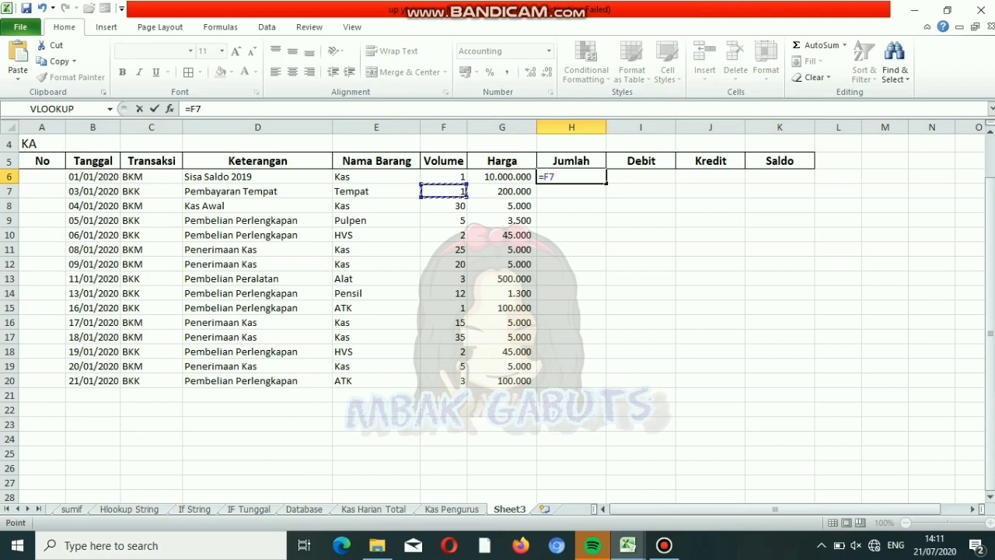
{"action": "left_click", "coordinate": [444, 177]}
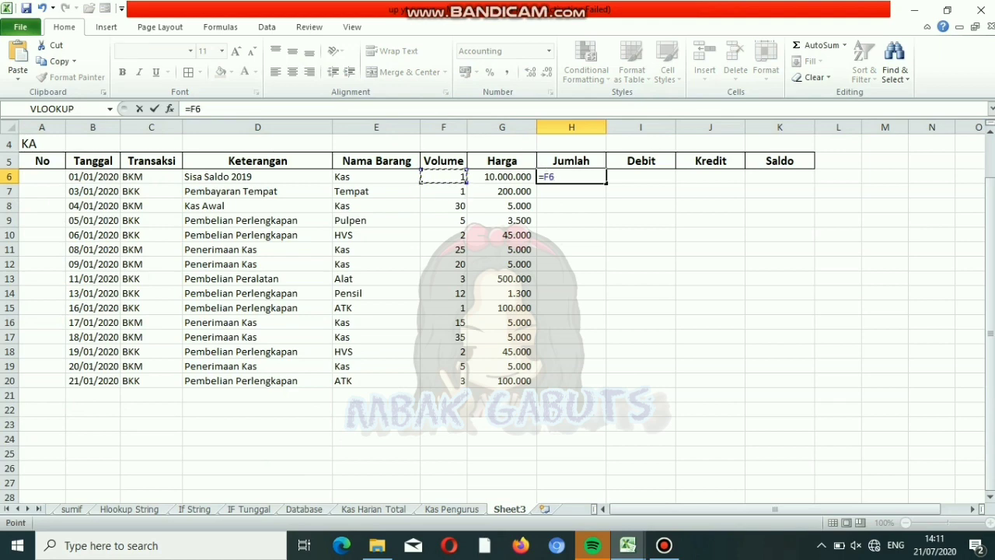
{"action": "type", "text": "*"}
{"action": "left_click", "coordinate": [502, 177]}
{"action": "key", "text": "Return"}
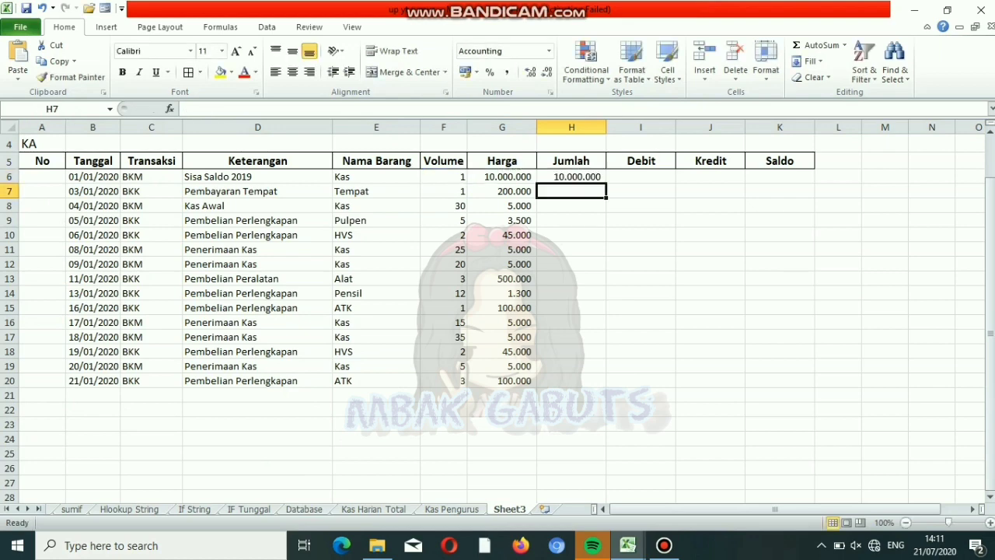
{"action": "left_click", "coordinate": [571, 176]}
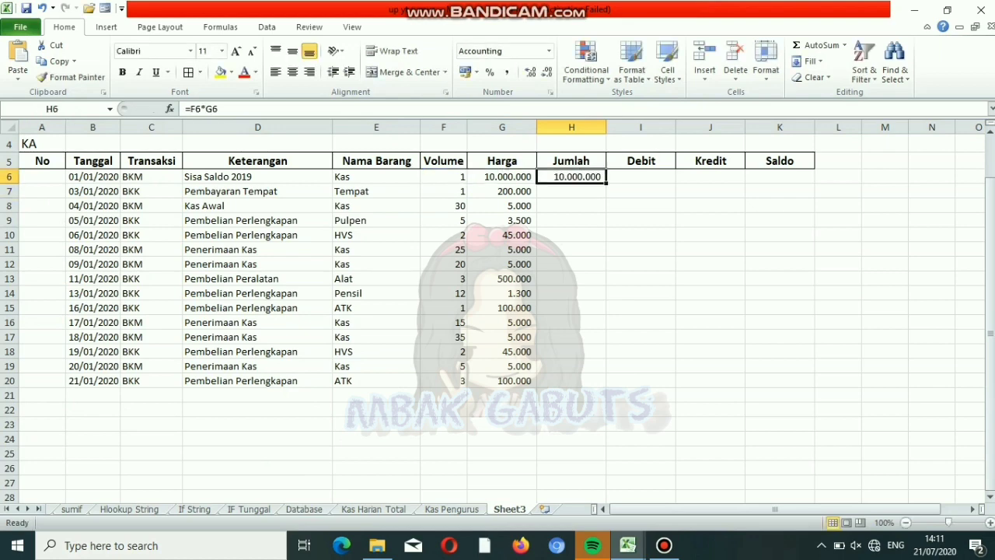
{"action": "double_click", "coordinate": [606, 184]}
- Enter the Debit formula =IF(C6="bkm";H6;0) in I6
{"action": "left_click", "coordinate": [640, 177]}
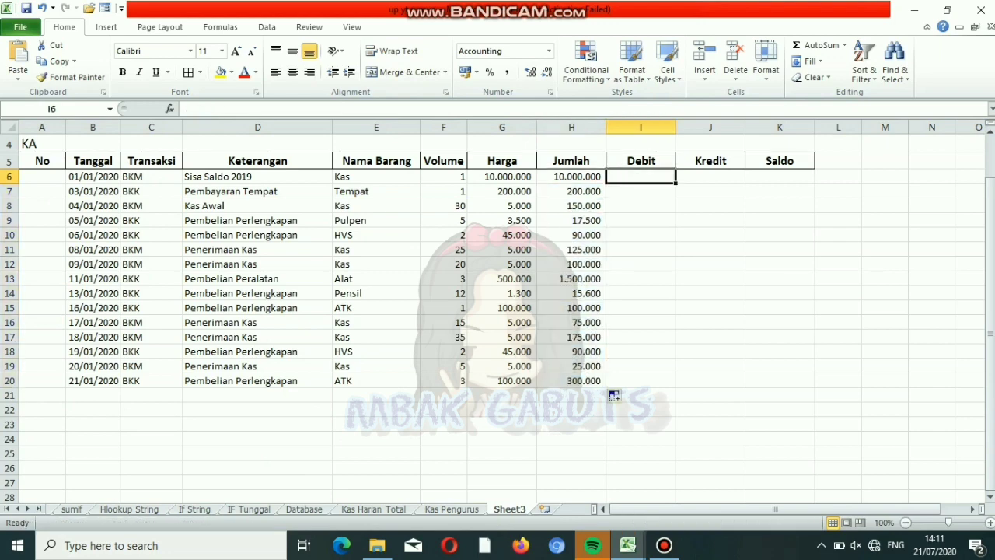
{"action": "type", "text": "=IF"}
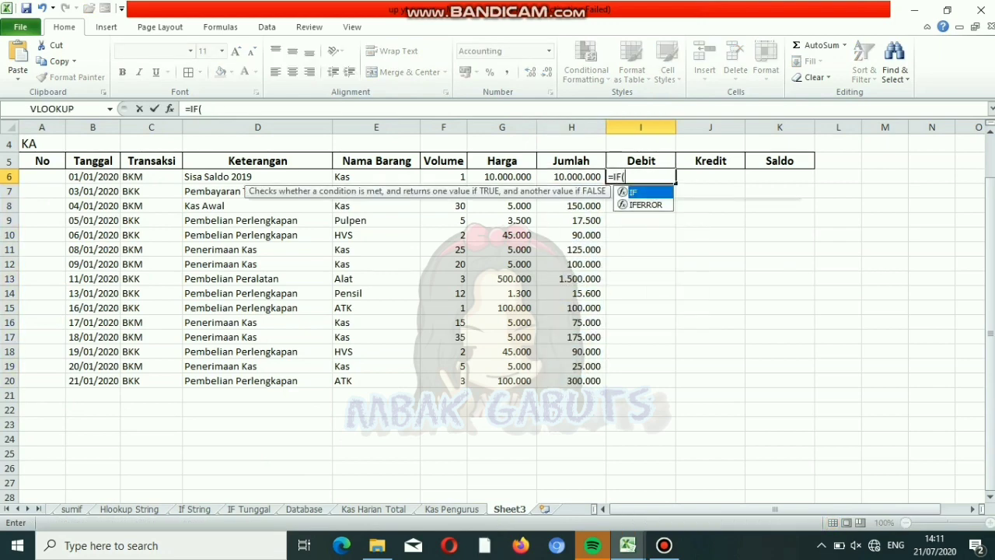
{"action": "type", "text": "("}
{"action": "left_click", "coordinate": [151, 177]}
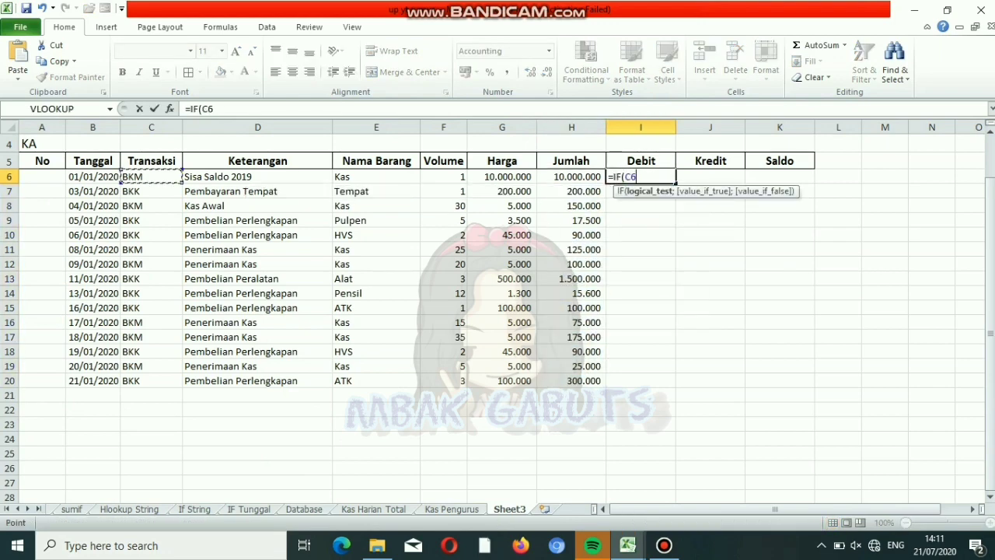
{"action": "type", "text": "=\"bkm\";"}
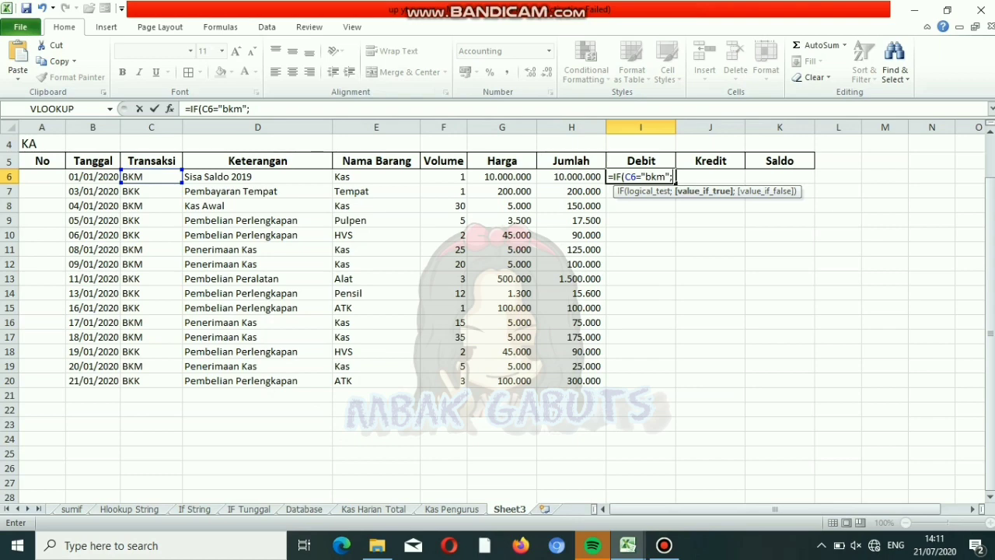
{"action": "type", "text": "H6;0)"}
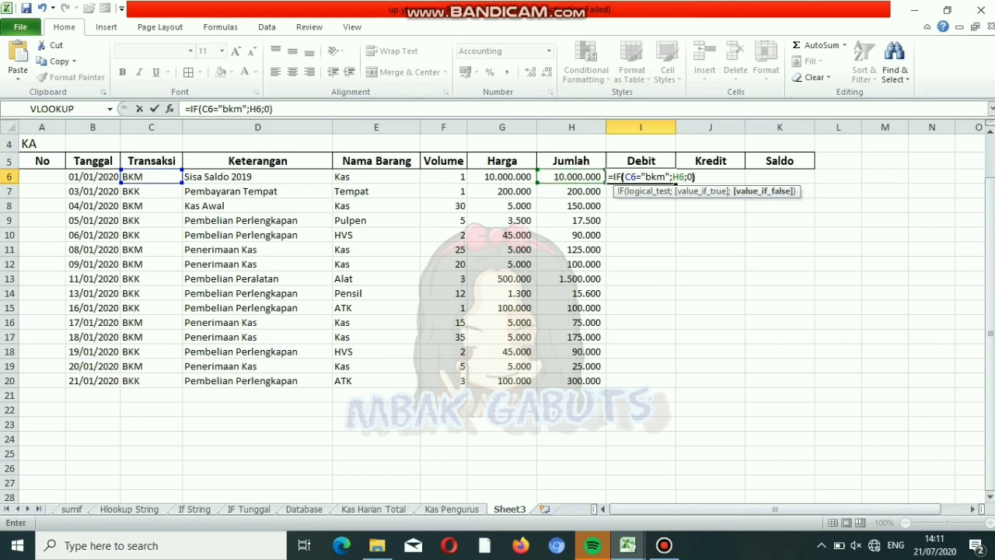
{"action": "key", "text": "Return"}
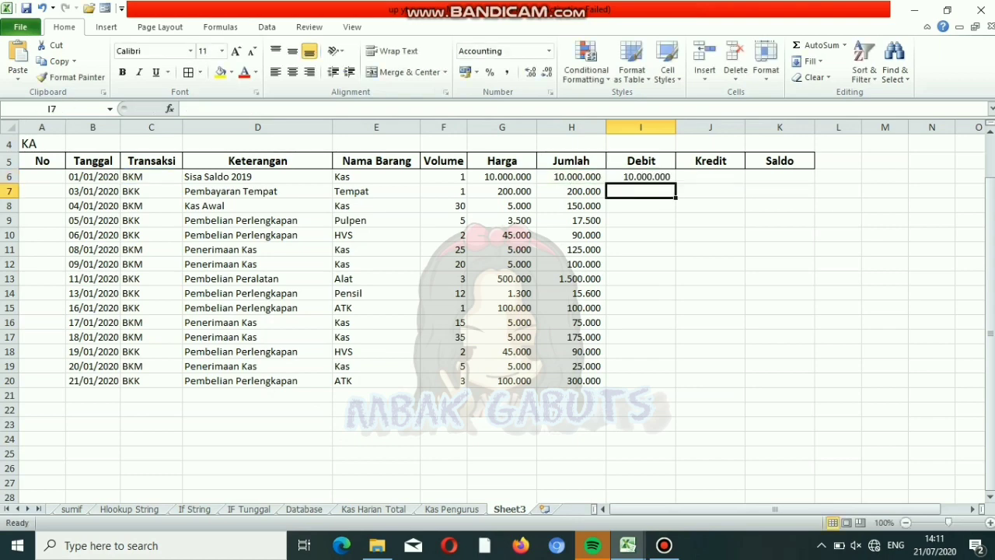
- Enter the Kredit formula =IF(C6="bkk";H6;0) in J6
{"action": "left_click", "coordinate": [709, 176]}
{"action": "type", "text": "=if"}
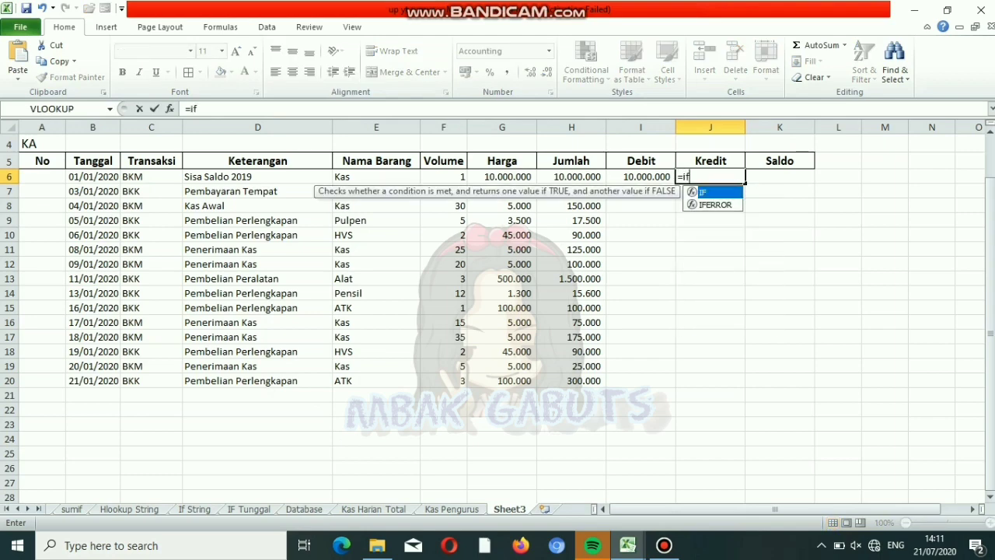
{"action": "type", "text": "("}
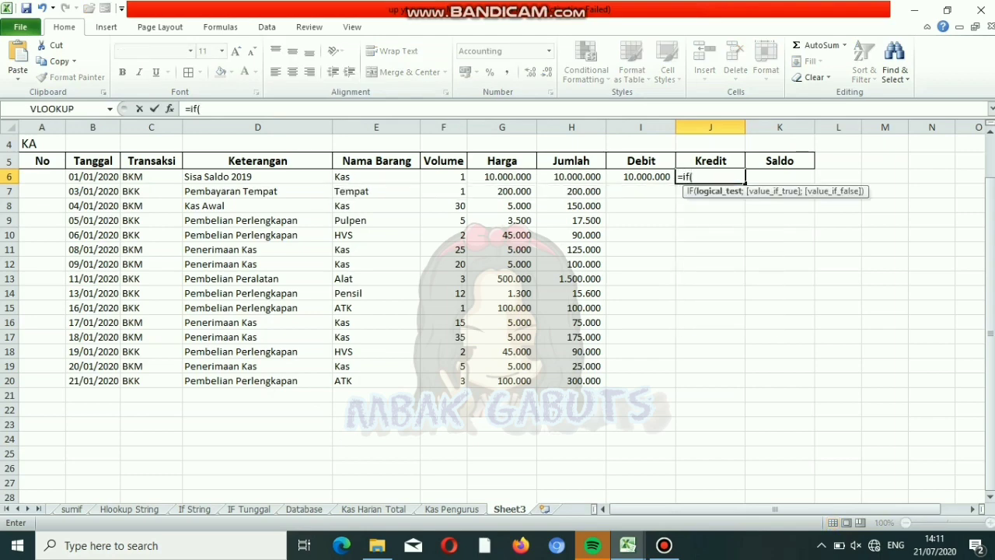
{"action": "left_click", "coordinate": [151, 177]}
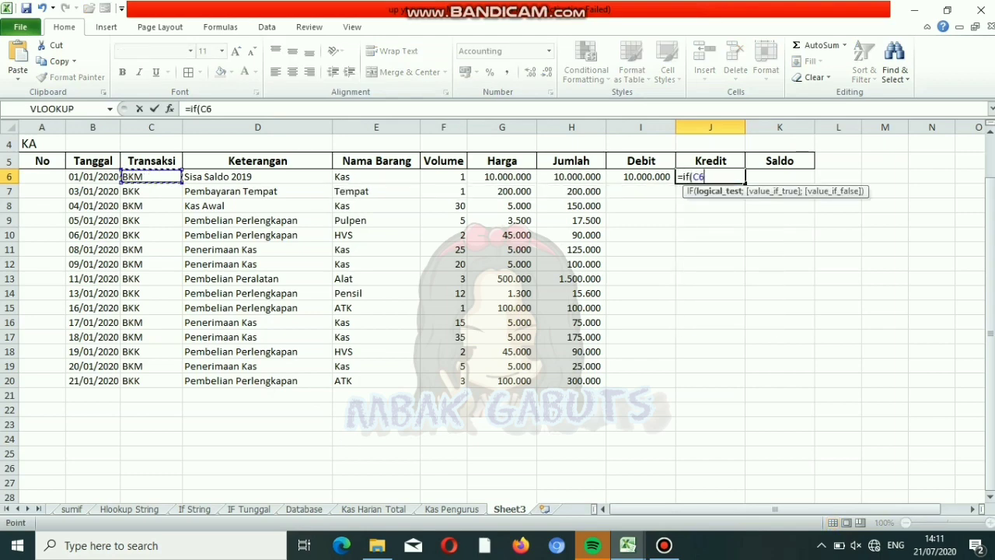
{"action": "type", "text": "=\"bkk\""}
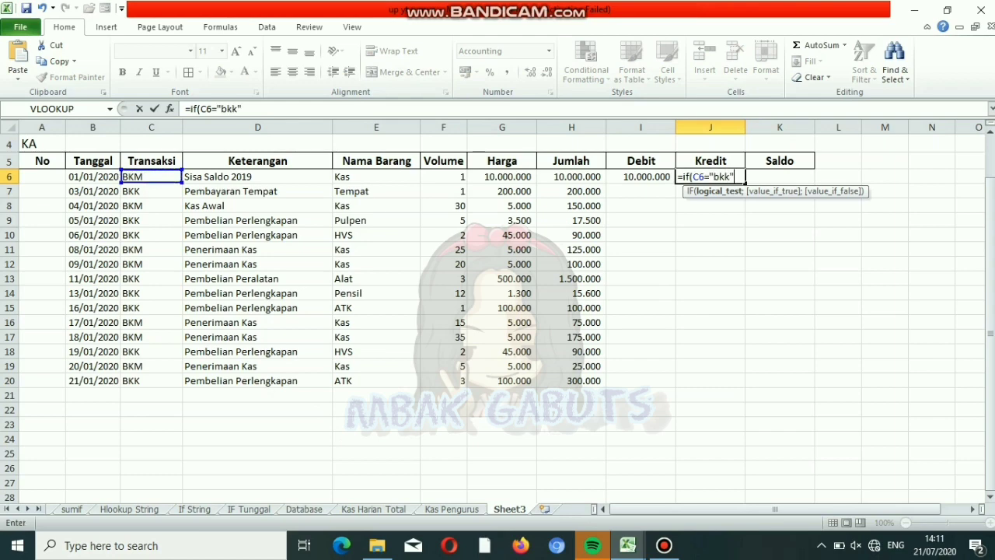
{"action": "type", "text": ";"}
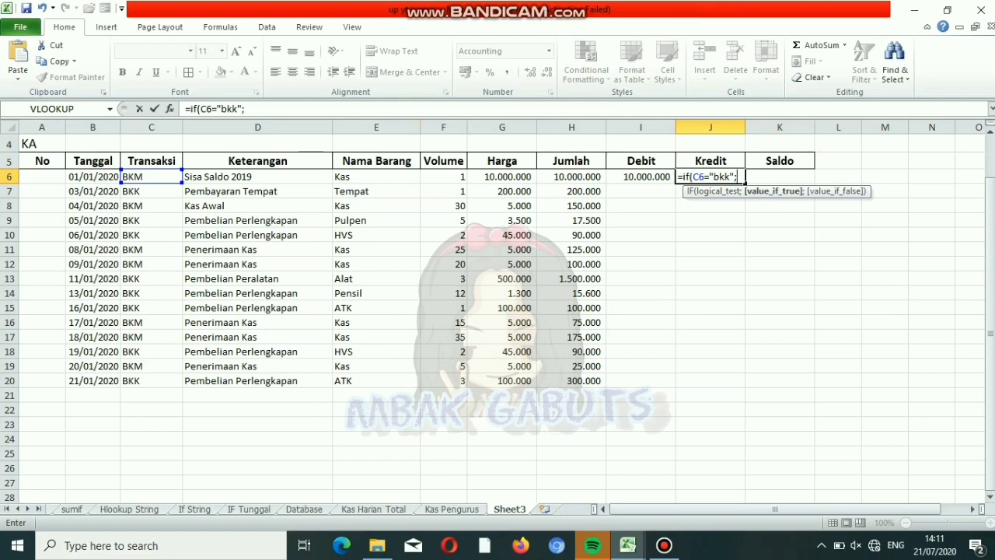
{"action": "left_click", "coordinate": [571, 176]}
{"action": "type", "text": ";"}
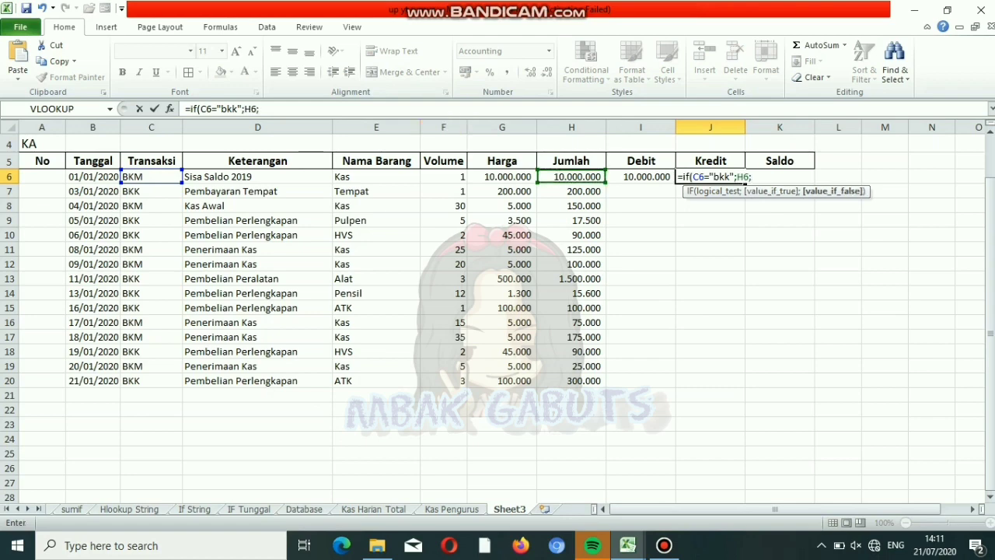
{"action": "type", "text": "0)"}
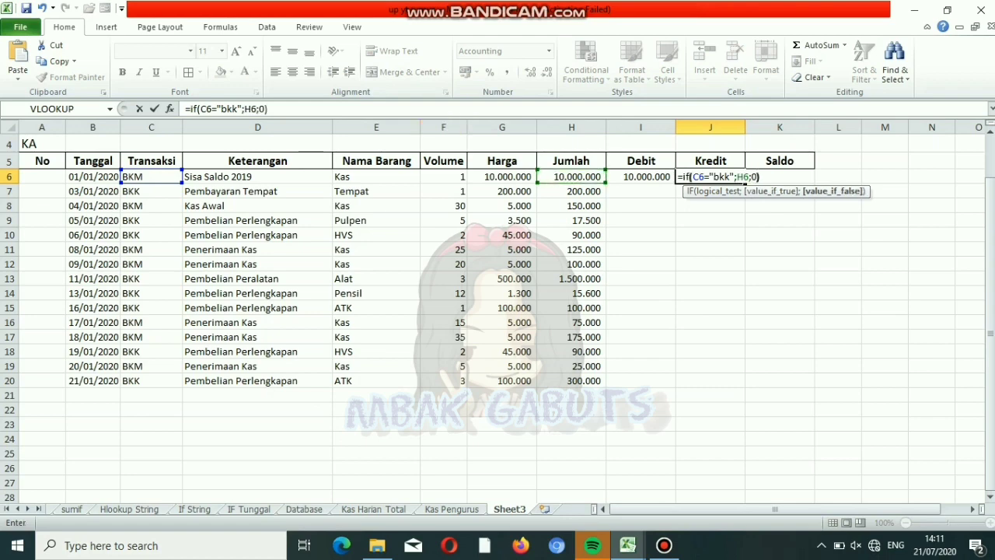
{"action": "key", "text": "Return"}
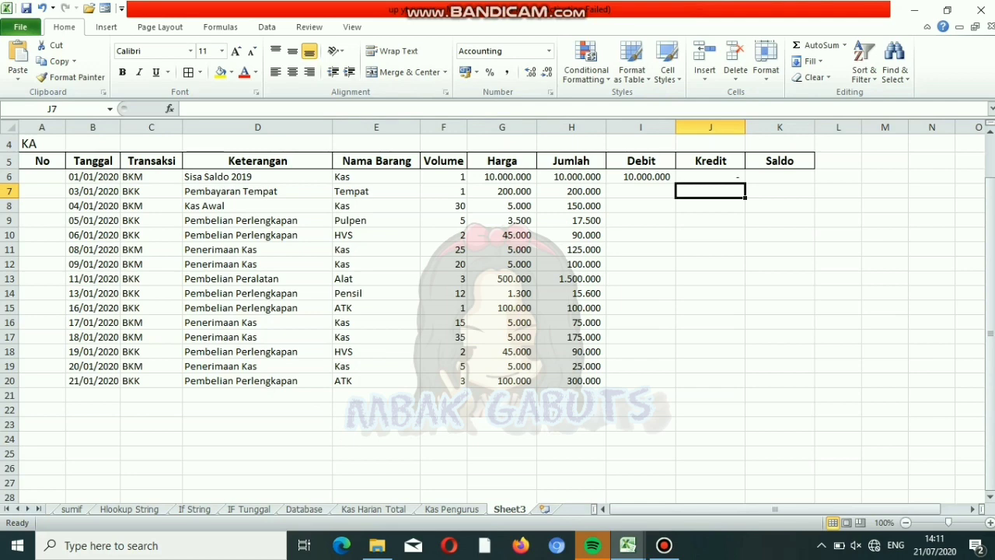
- Fill the Debit formula in I6 and the Kredit formula in J6 down to row 20
{"action": "left_click", "coordinate": [641, 177]}
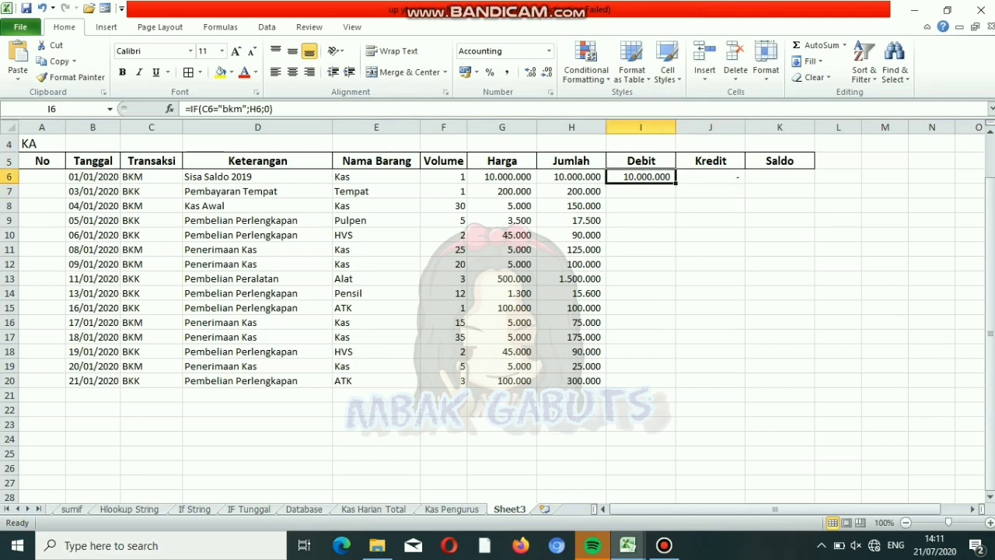
{"action": "double_click", "coordinate": [676, 183]}
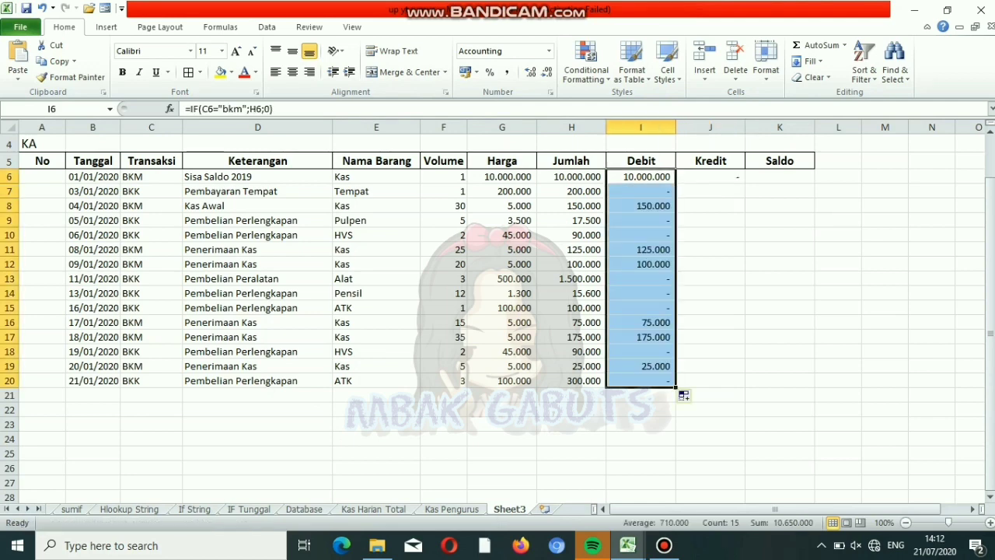
{"action": "left_click", "coordinate": [710, 177]}
{"action": "double_click", "coordinate": [744, 183]}
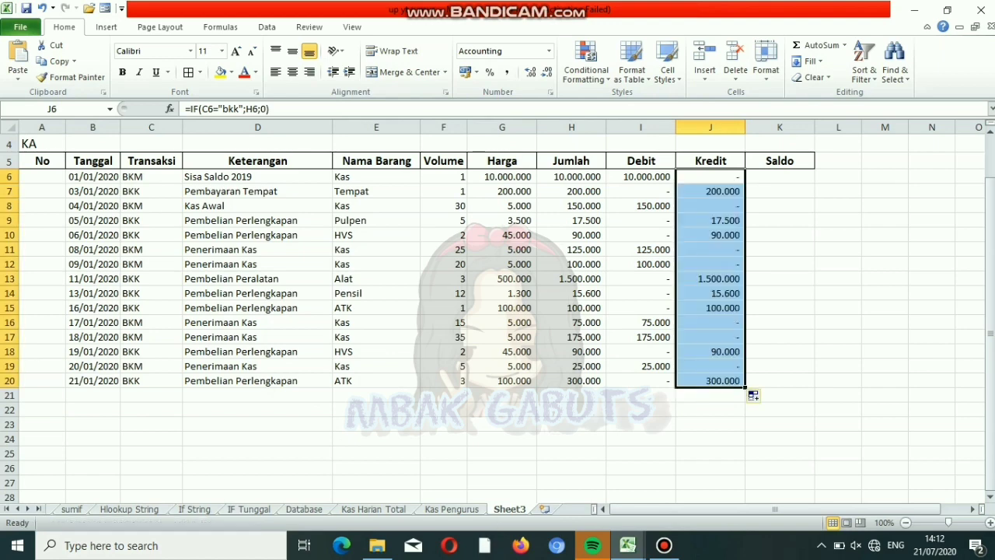
- Enter the opening Saldo formula =I6-J6 in K6
{"action": "left_click", "coordinate": [779, 177]}
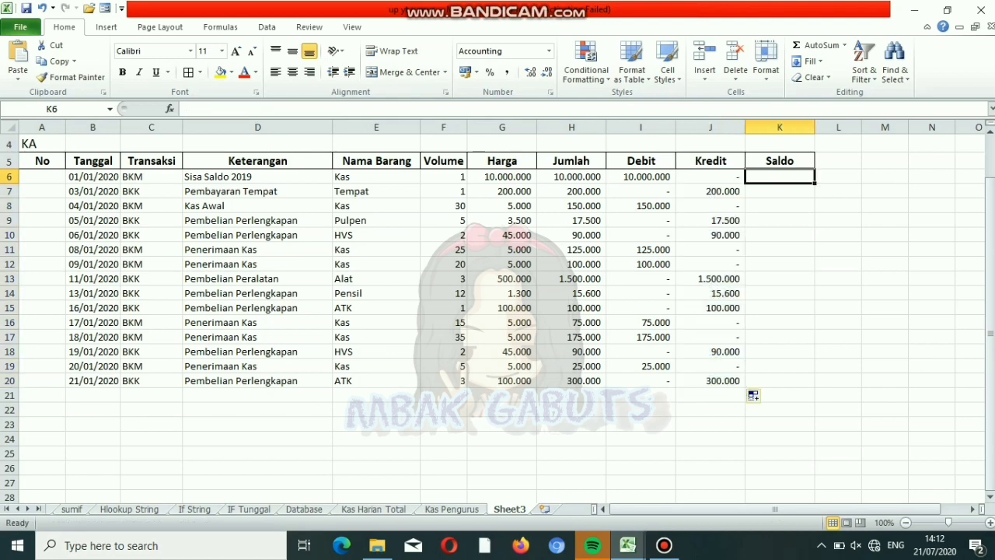
{"action": "type", "text": "="}
{"action": "left_click", "coordinate": [641, 177]}
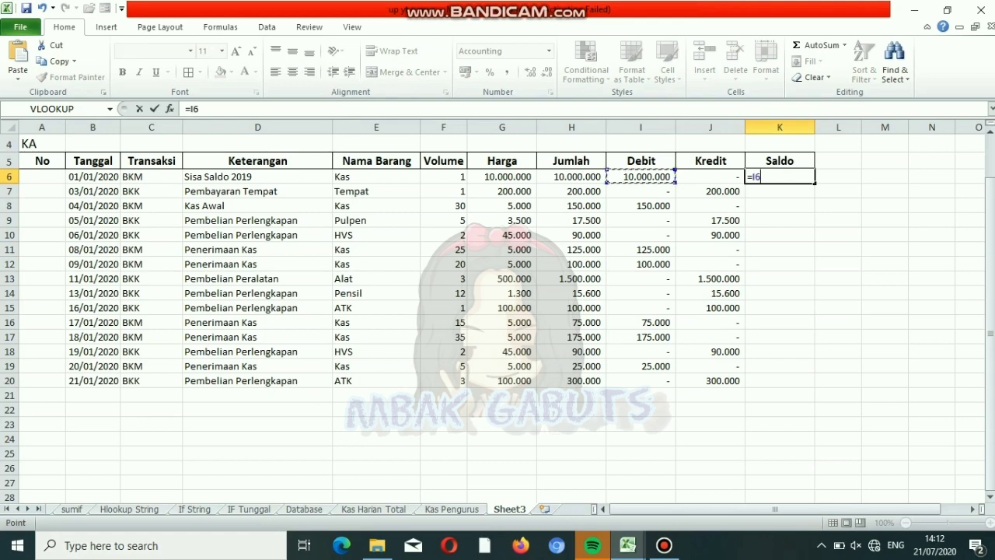
{"action": "type", "text": "+"}
{"action": "key", "text": "Left"}
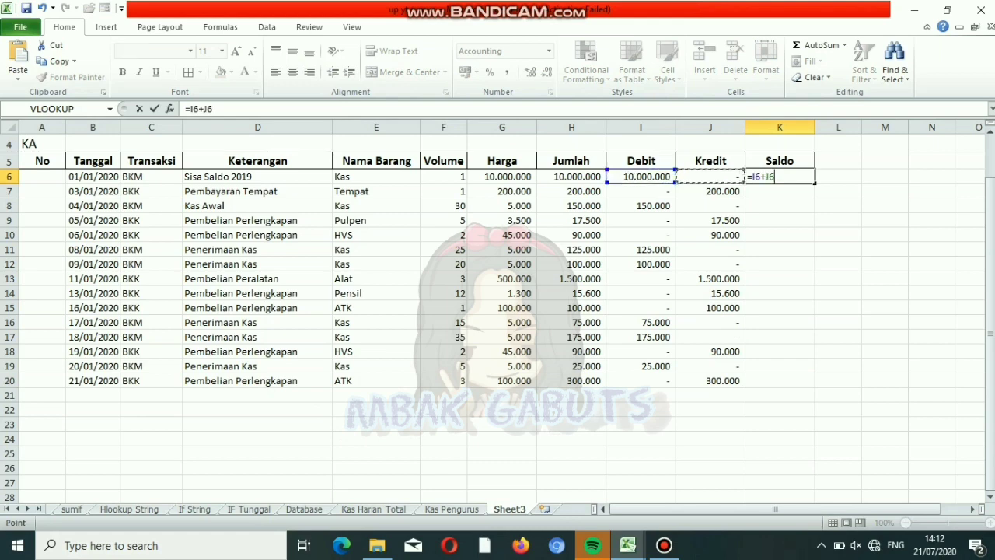
{"action": "key", "text": "BackSpace"}
{"action": "key", "text": "BackSpace"}
{"action": "key", "text": "BackSpace"}
{"action": "type", "text": "-"}
{"action": "key", "text": "Left"}
{"action": "key", "text": "Return"}
- Enter the running Saldo formula =K6+I7-J7 in K7 and fill it down to K20
{"action": "type", "text": "="}
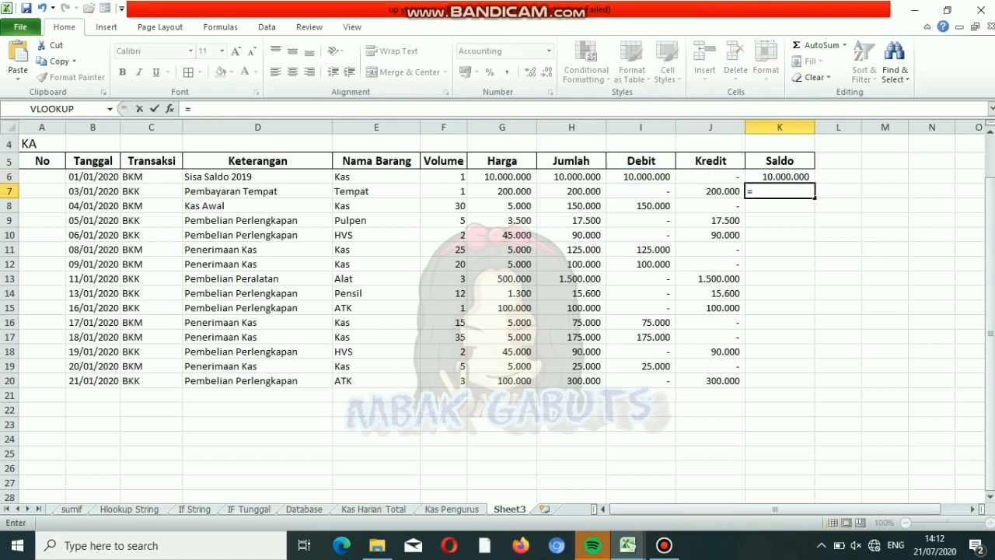
{"action": "key", "text": "Up"}
{"action": "type", "text": "+"}
{"action": "key", "text": "Left"}
{"action": "key", "text": "Left"}
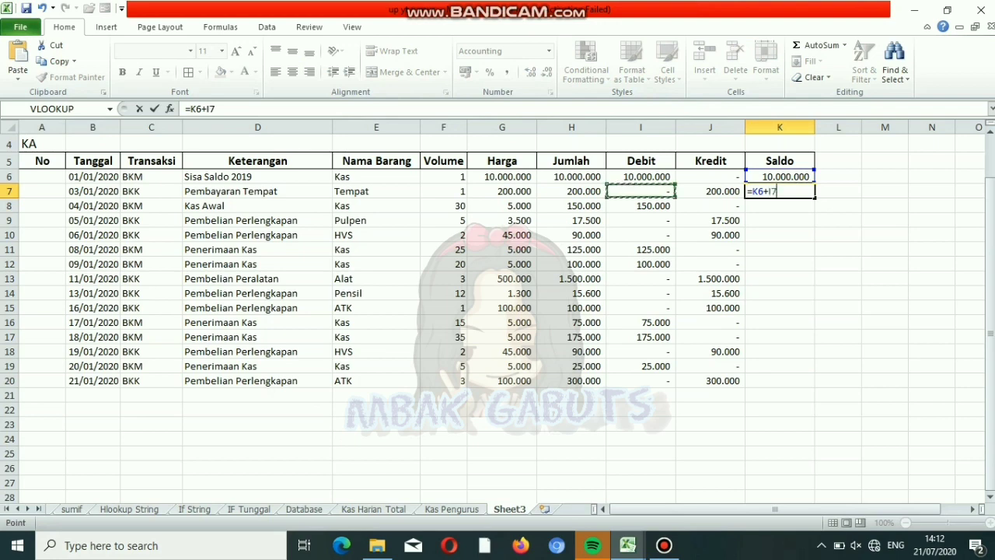
{"action": "type", "text": "-"}
{"action": "key", "text": "Left"}
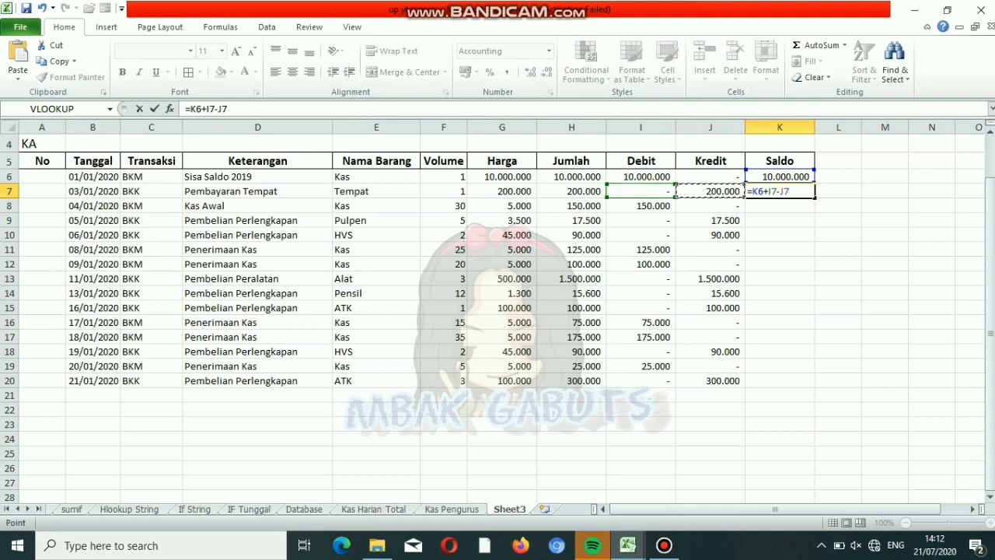
{"action": "key", "text": "Return"}
{"action": "key", "text": "Up"}
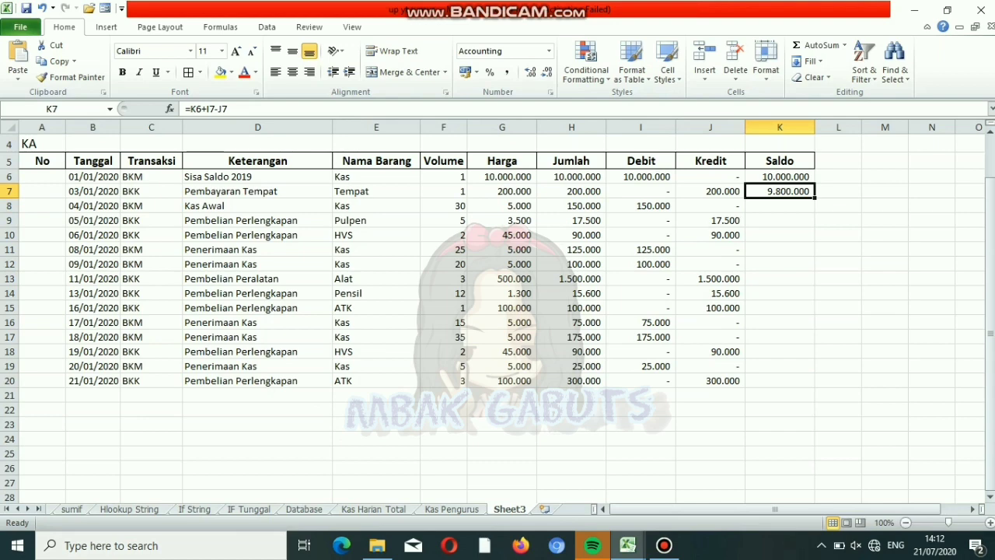
{"action": "left_click_drag", "start_coordinate": [814, 197], "coordinate": [815, 386]}
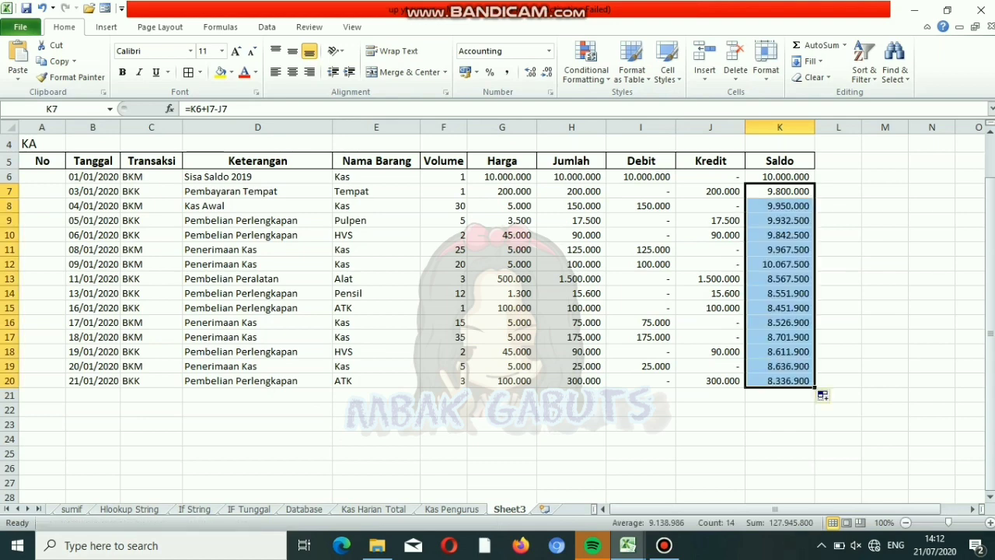
{"action": "left_click", "coordinate": [838, 219]}
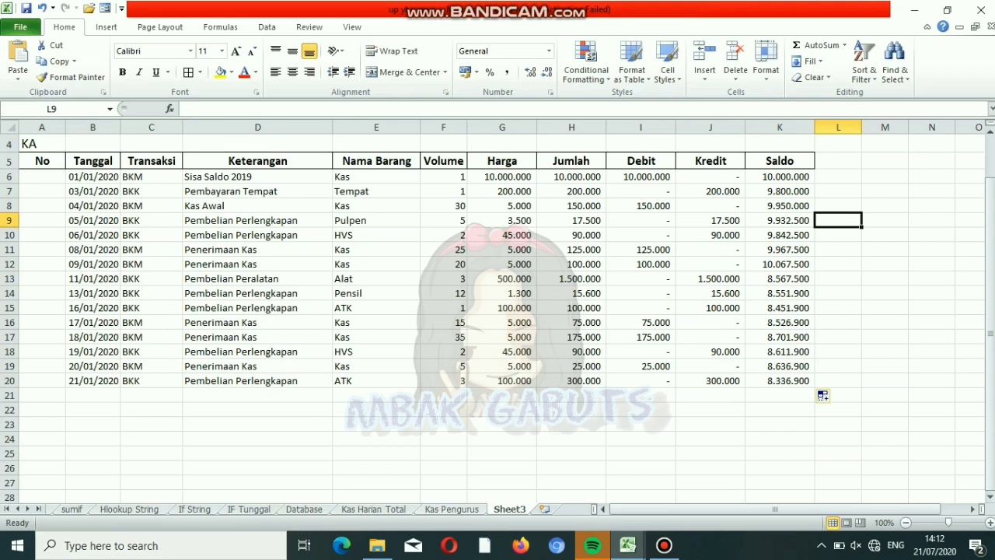
- Rename Sheet3 as Kas Anggota and switch to the Kas Pengurus sheet
{"action": "double_click", "coordinate": [509, 509]}
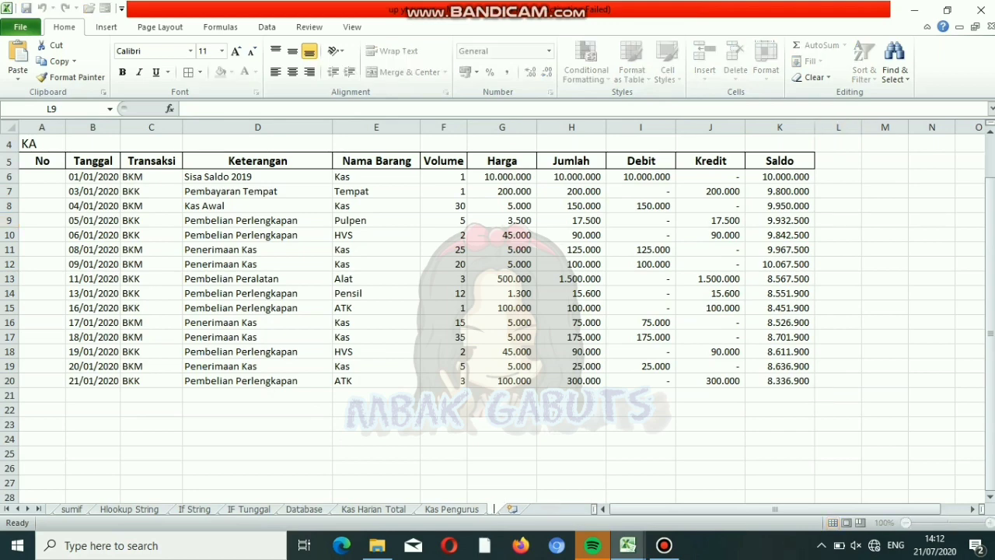
{"action": "type", "text": "Kas Anggota"}
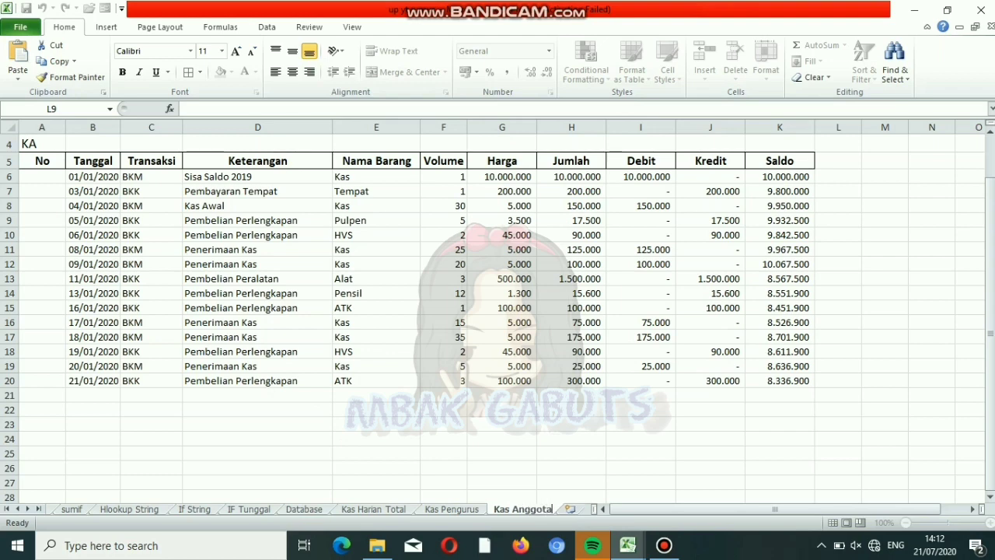
{"action": "key", "text": "Return"}
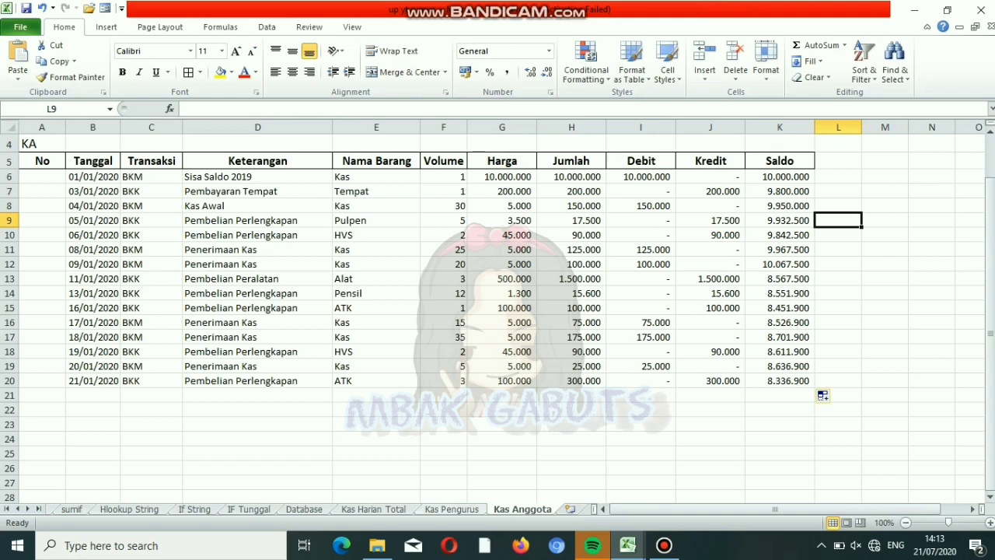
{"action": "key", "text": "ctrl+Page_Up"}
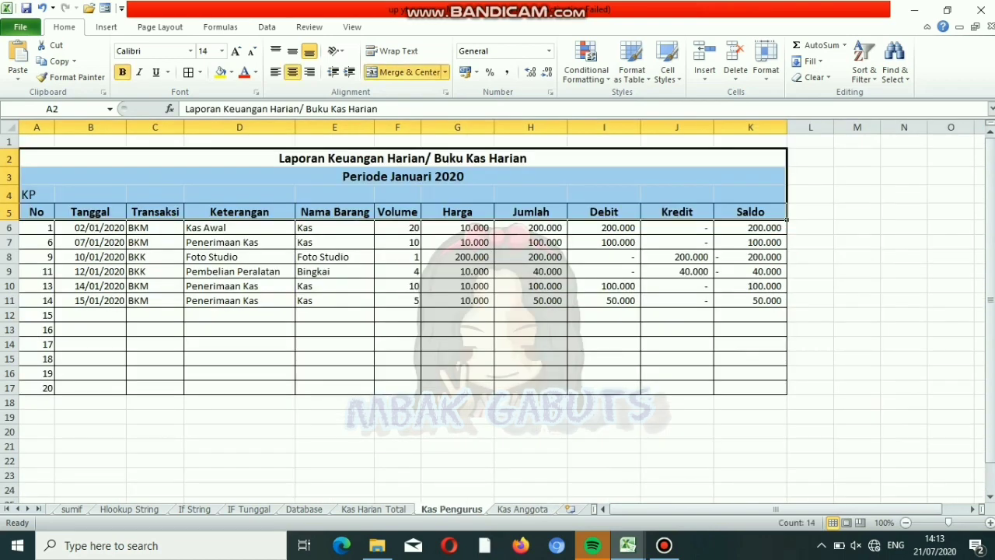
- Renumber the No column on the Kas Pengurus sheet from 1 to 12 in A6:A17
{"action": "key", "text": "ctrl+Page_Up"}
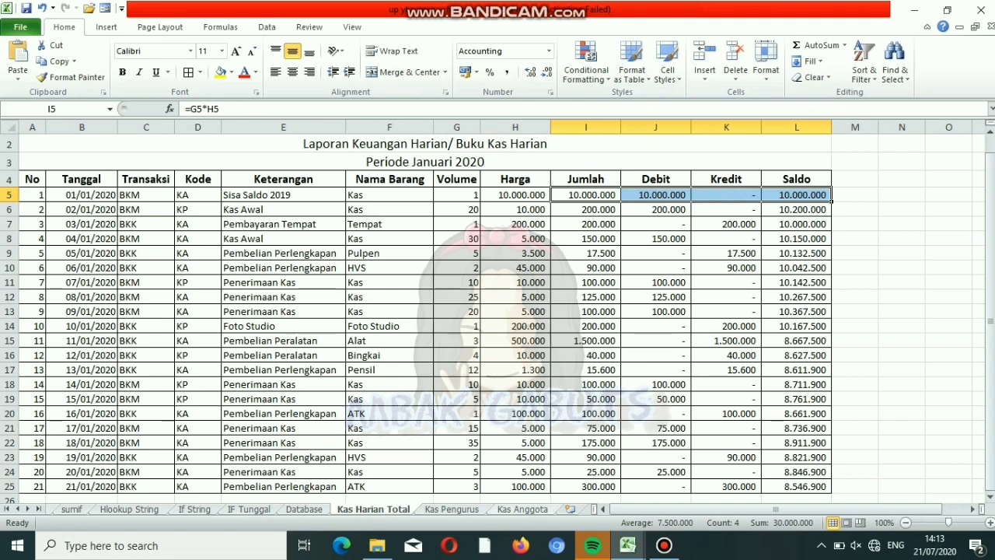
{"action": "key", "text": "ctrl+Page_Down"}
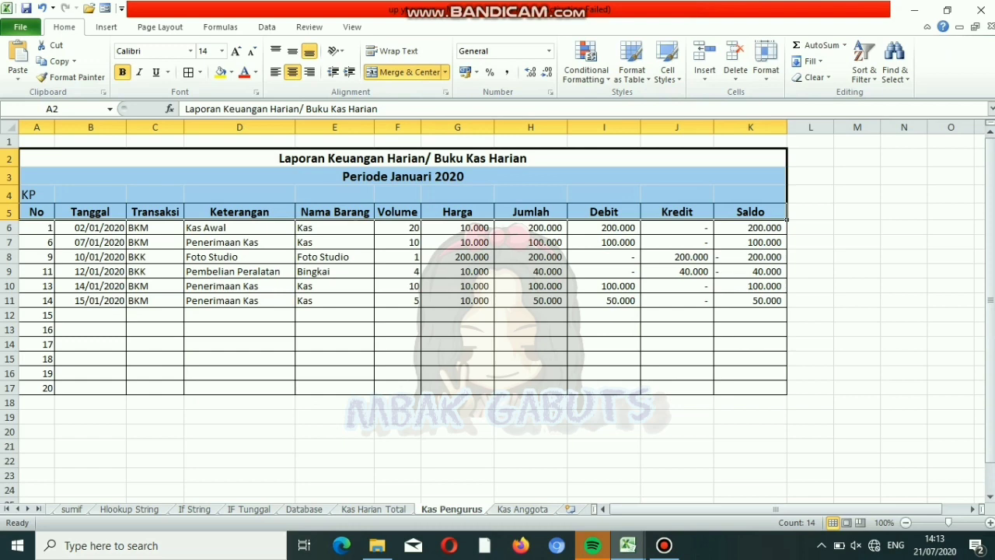
{"action": "left_click", "coordinate": [51, 243]}
{"action": "type", "text": "2"}
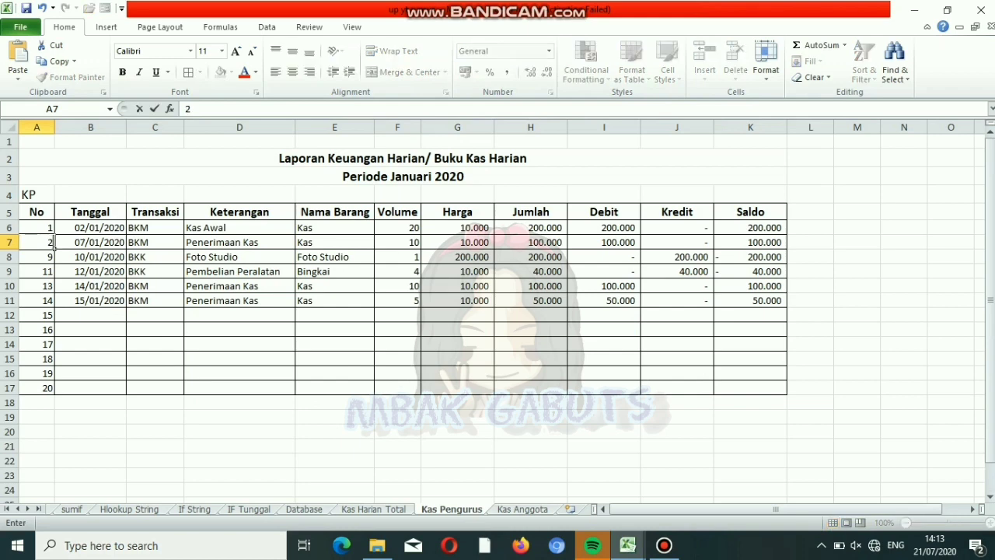
{"action": "left_click", "coordinate": [55, 247]}
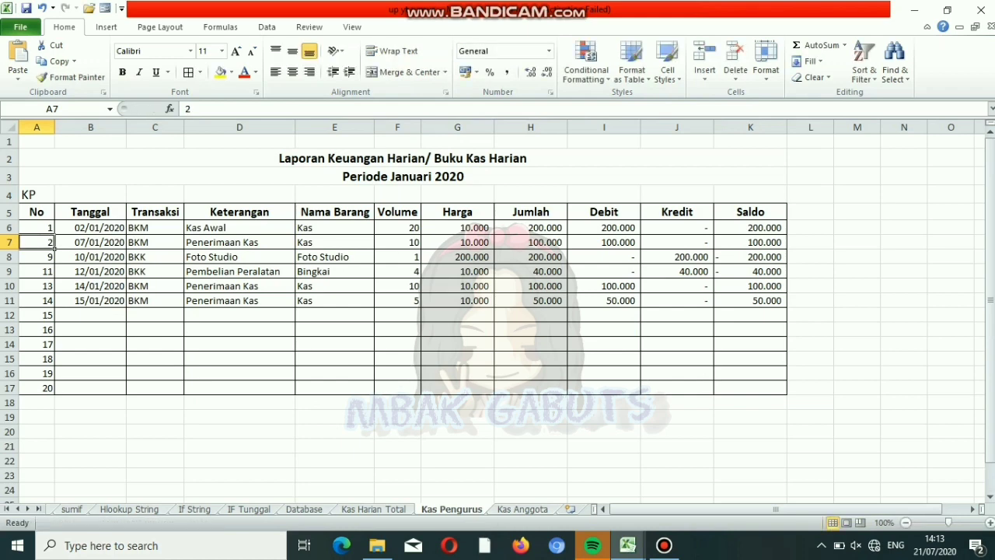
{"action": "left_click_drag", "start_coordinate": [46, 227], "coordinate": [55, 393]}
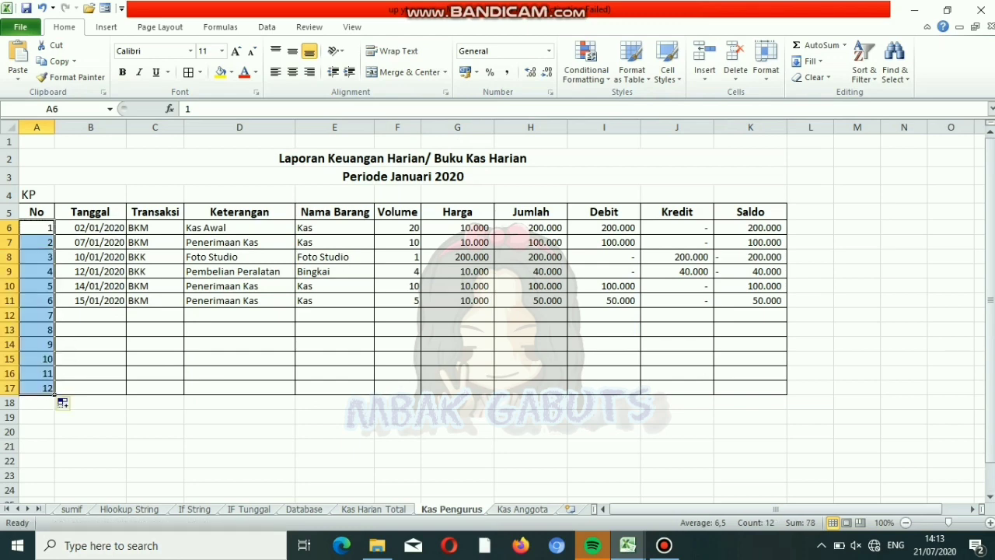
- Number the No column on the Kas Anggota sheet from 1 to 15 in A6:A20 and return to the Kas Pengurus sheet
{"action": "key", "text": "ctrl+Page_Down"}
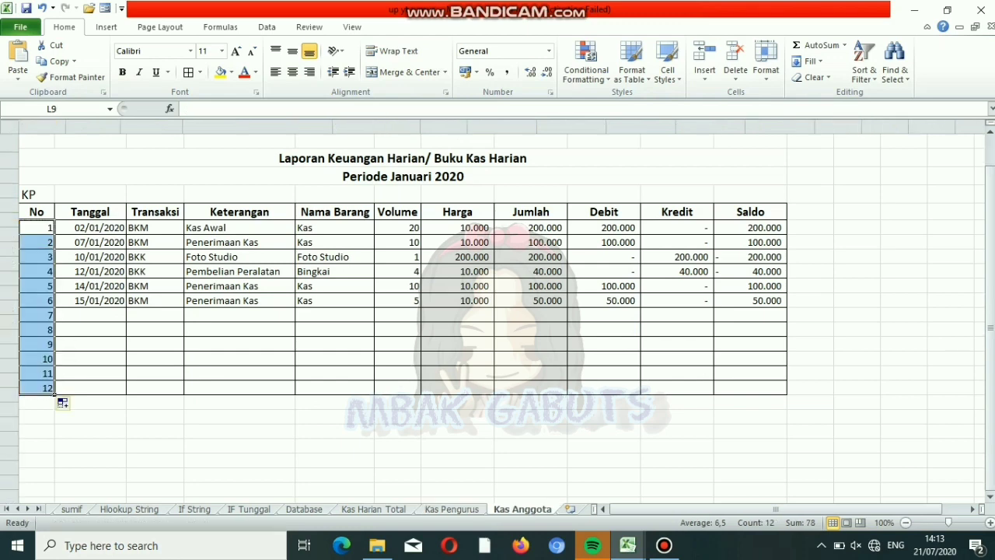
{"action": "left_click", "coordinate": [42, 176]}
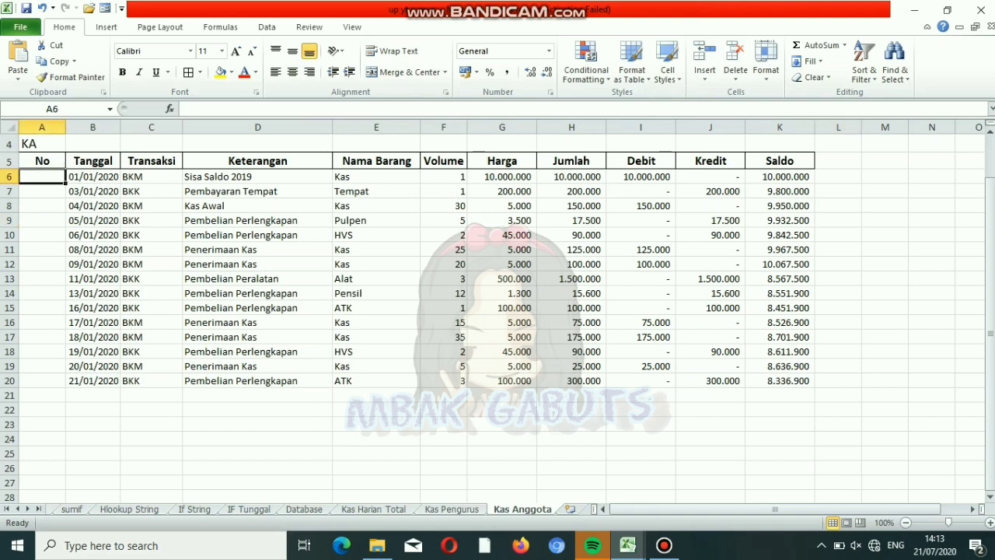
{"action": "type", "text": "1"}
{"action": "key", "text": "Return"}
{"action": "type", "text": "2"}
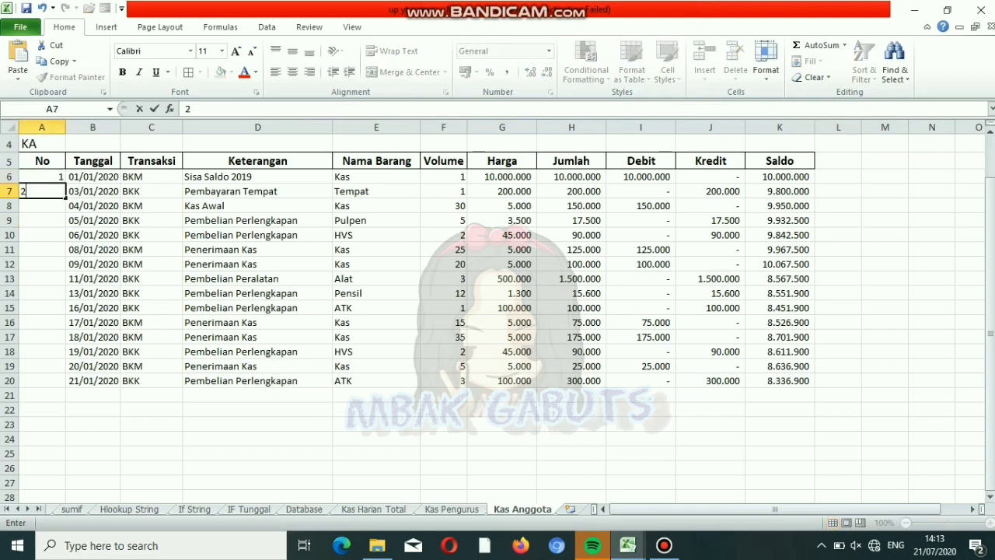
{"action": "left_click_drag", "start_coordinate": [42, 176], "coordinate": [65, 387]}
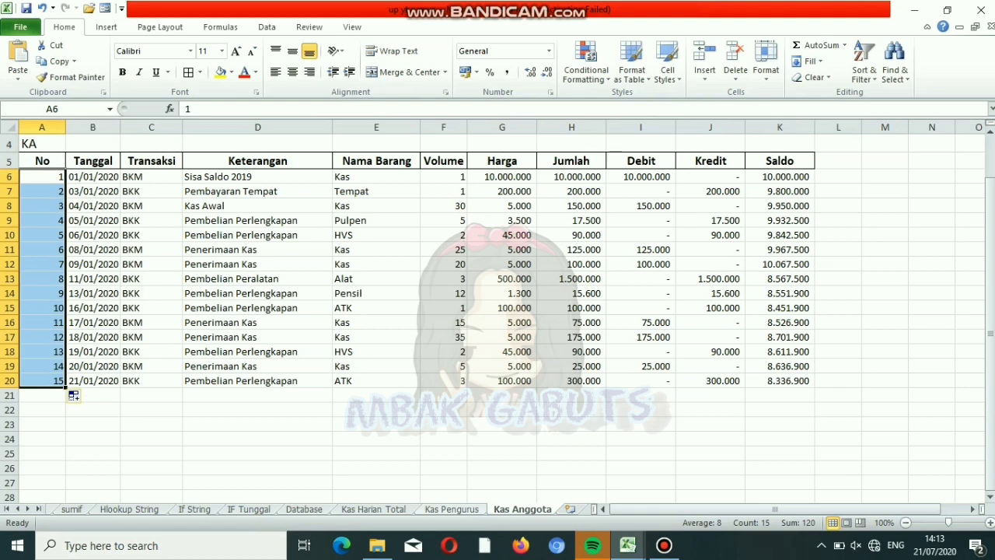
{"action": "key", "text": "ctrl+Page_Up"}
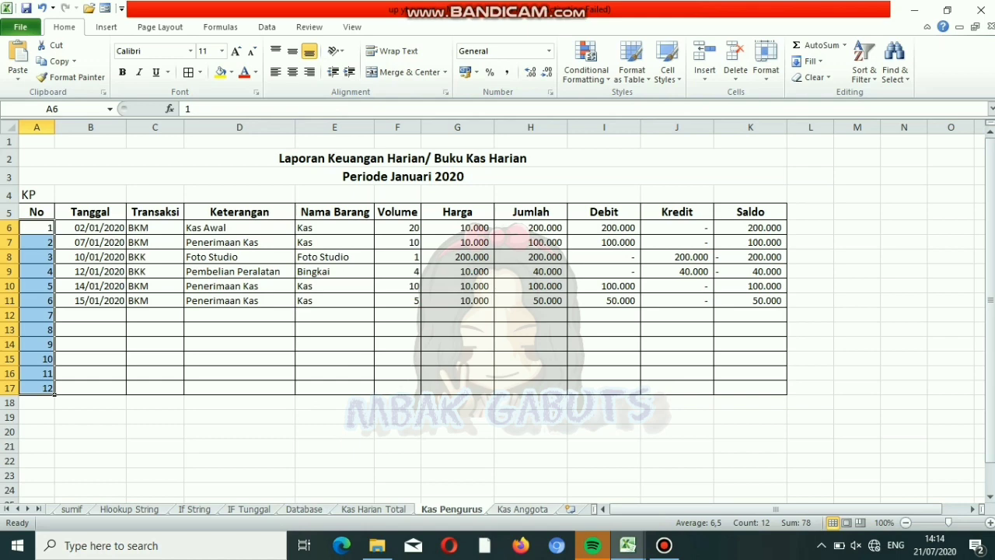
{"action": "left_click", "coordinate": [750, 242]}
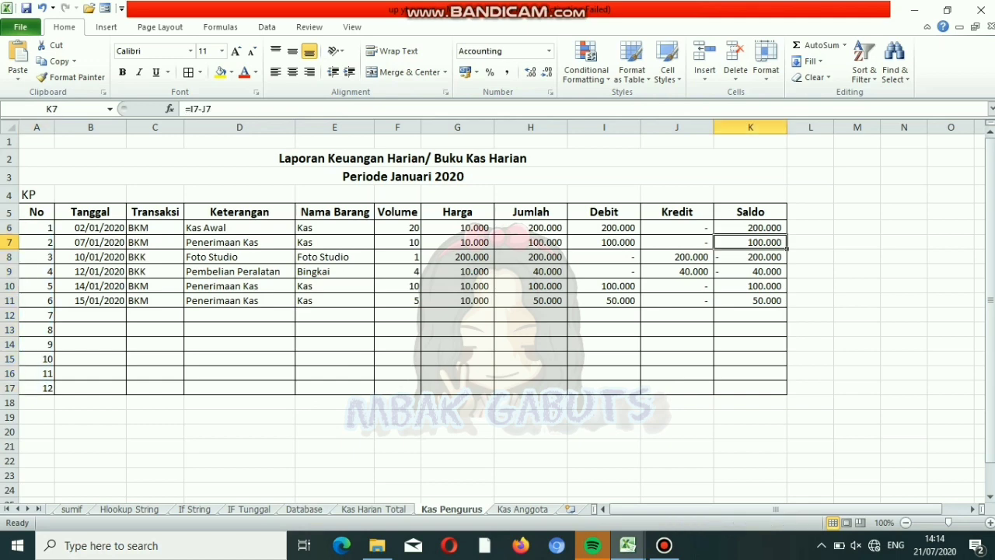
{"action": "left_click_drag", "start_coordinate": [787, 249], "coordinate": [786, 307]}
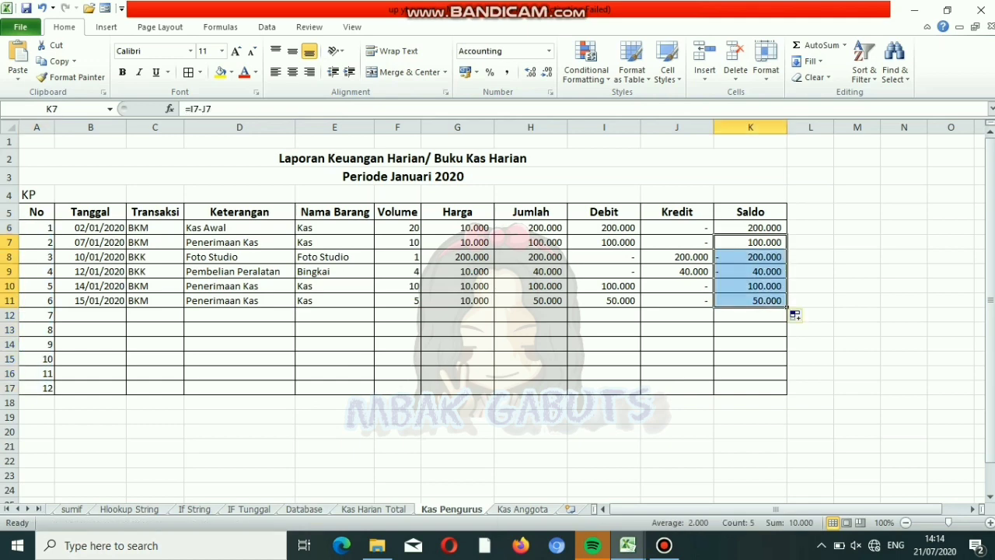
{"action": "left_click", "coordinate": [750, 242]}
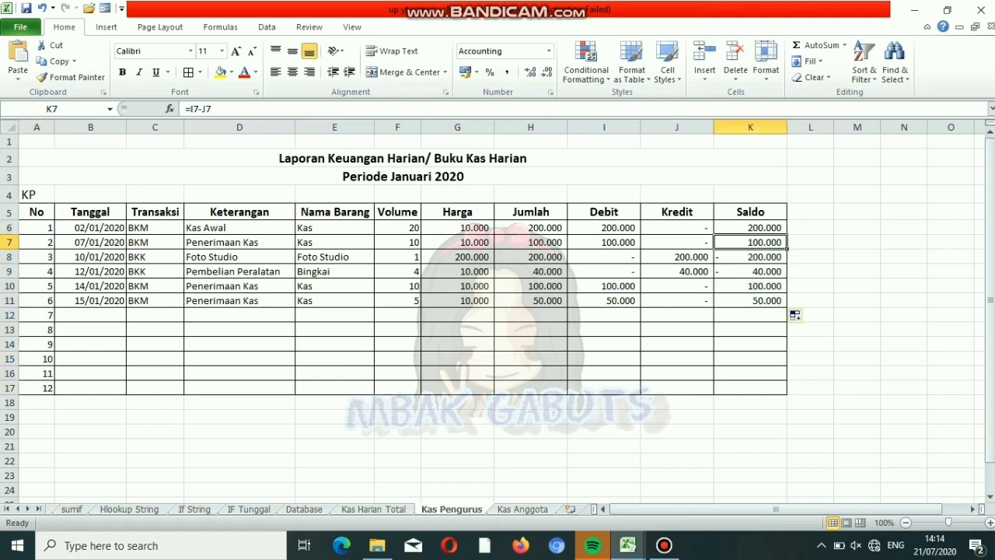
{"action": "left_click", "coordinate": [750, 256]}
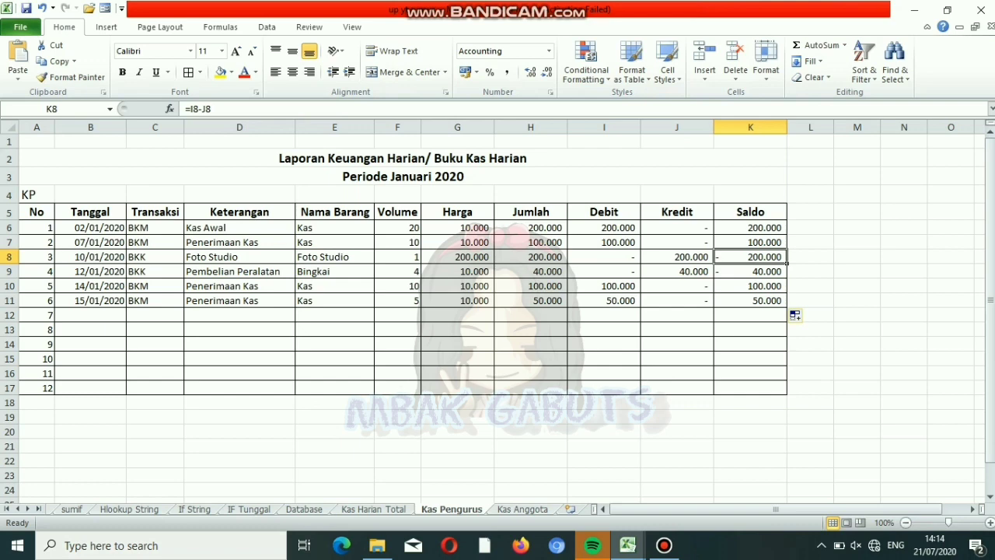
- Replace the Saldo formula in K7 with the running balance =K6+I7-J7 and fill it down to K11
{"action": "left_click", "coordinate": [750, 243]}
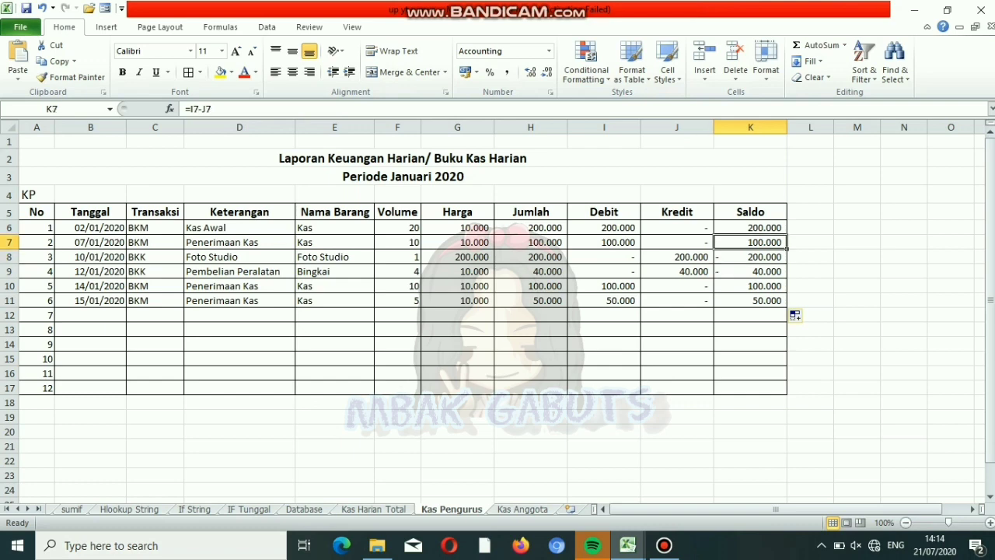
{"action": "type", "text": "="}
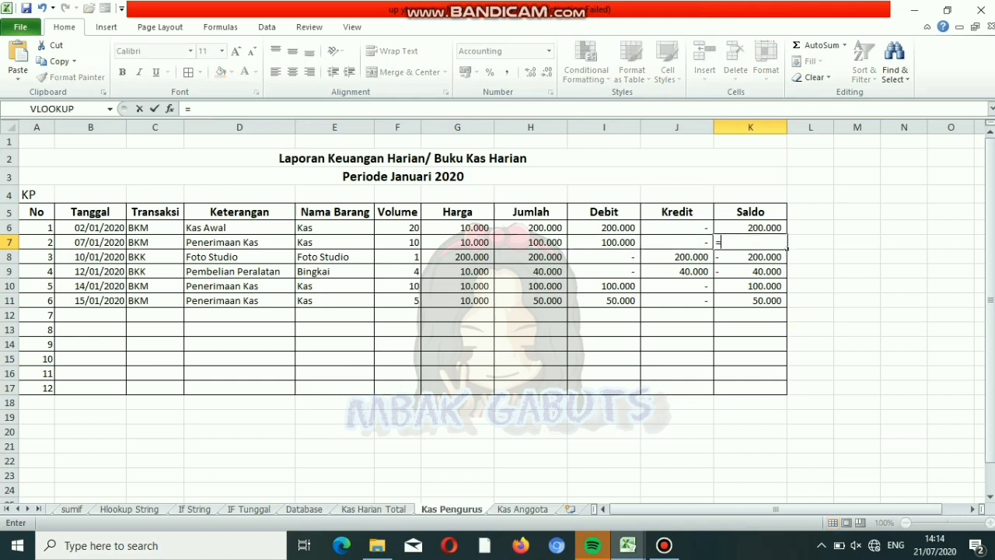
{"action": "left_click", "coordinate": [750, 228]}
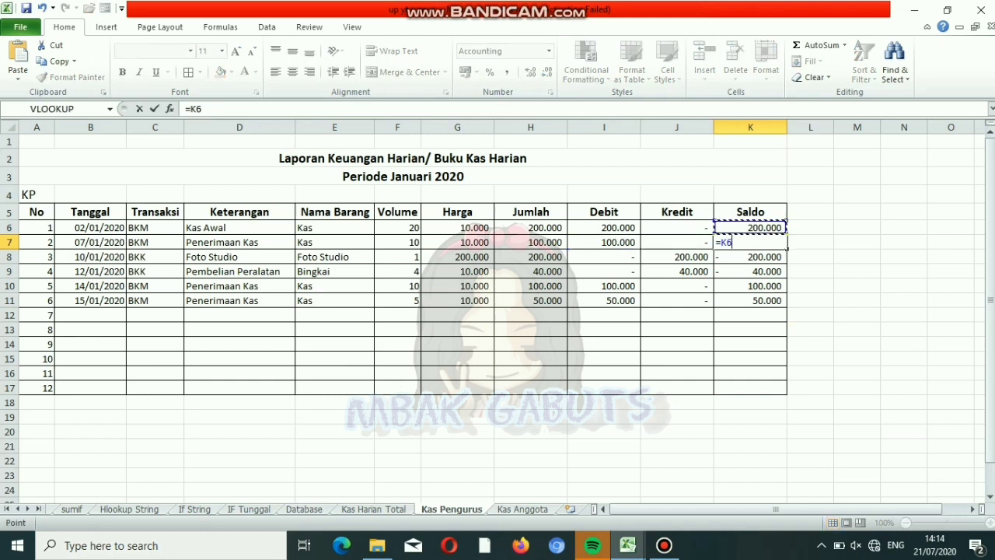
{"action": "type", "text": "="}
{"action": "key", "text": "BackSpace"}
{"action": "type", "text": "+"}
{"action": "left_click", "coordinate": [603, 242]}
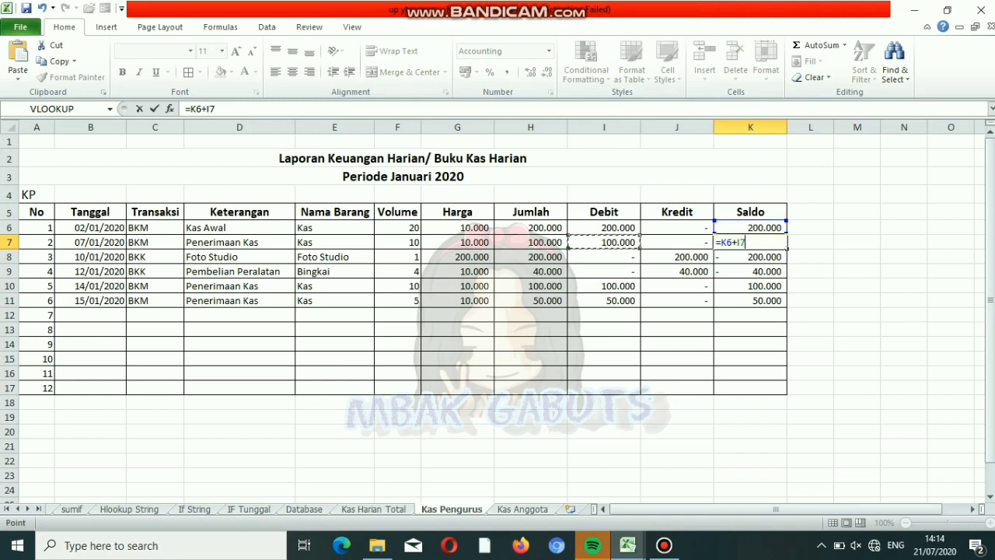
{"action": "type", "text": "-"}
{"action": "key", "text": "Left"}
{"action": "key", "text": "Return"}
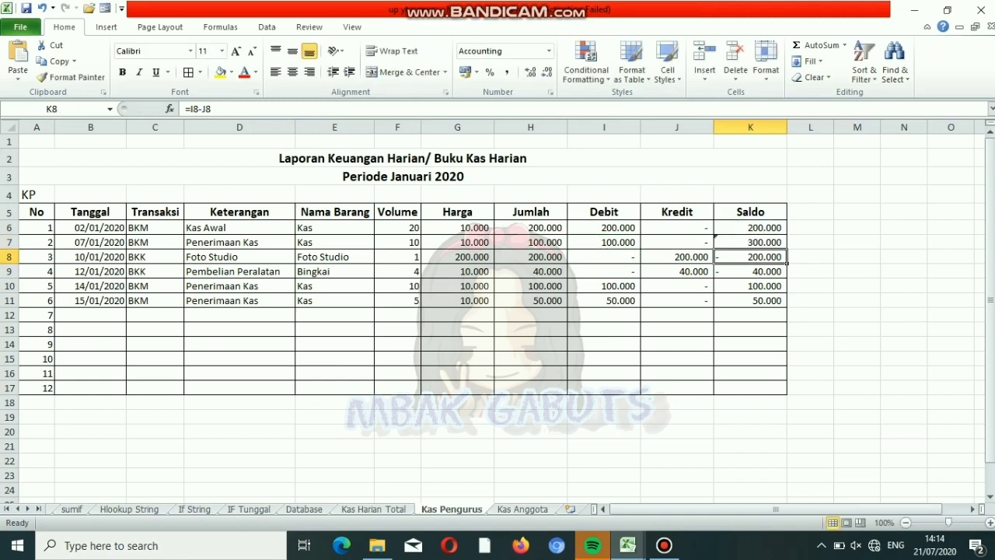
{"action": "left_click", "coordinate": [750, 241]}
{"action": "left_click_drag", "start_coordinate": [786, 247], "coordinate": [788, 308]}
{"action": "left_click", "coordinate": [810, 256]}
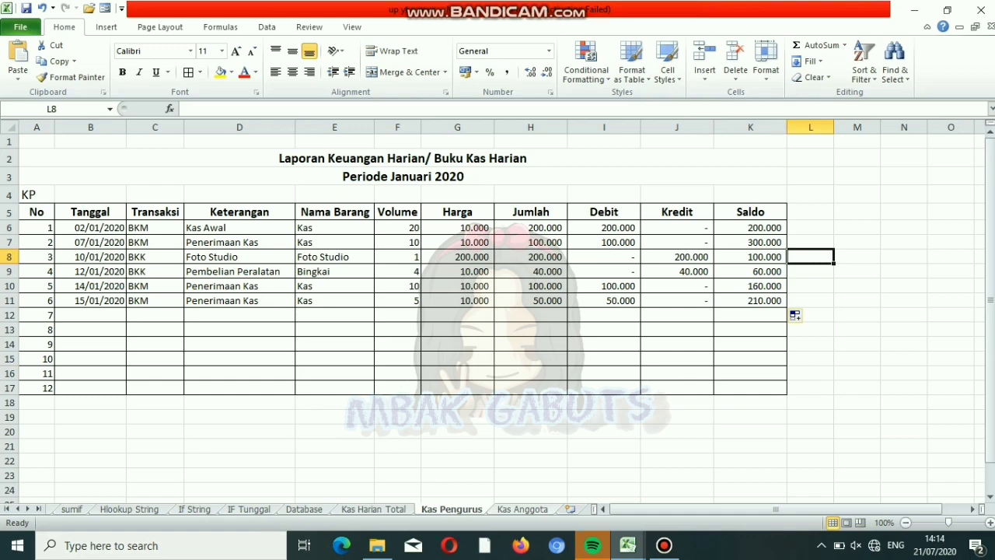
- Apply all borders to the transaction rows A6:K20 on the Kas Anggota sheet
{"action": "key", "text": "ctrl+Page_Down"}
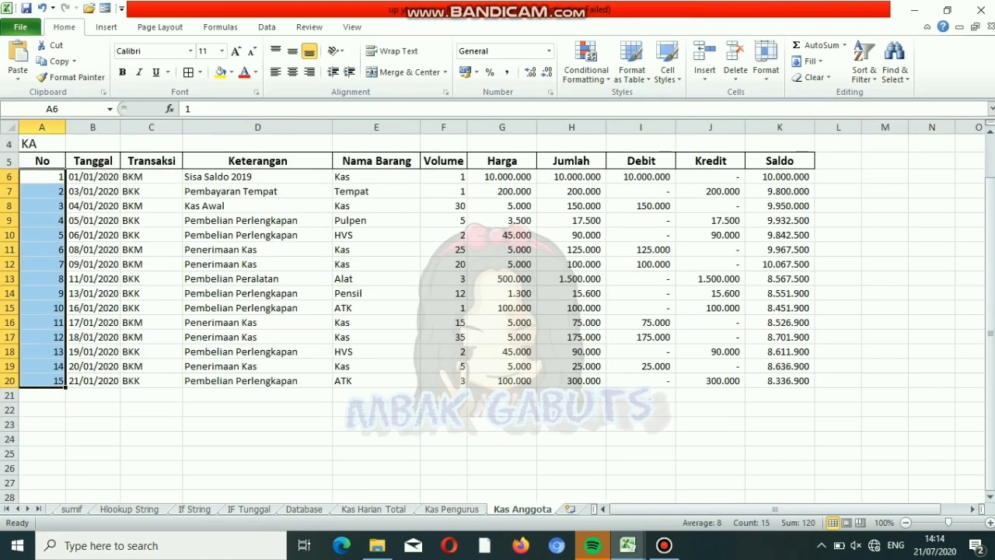
{"action": "left_click_drag", "start_coordinate": [42, 177], "coordinate": [793, 380]}
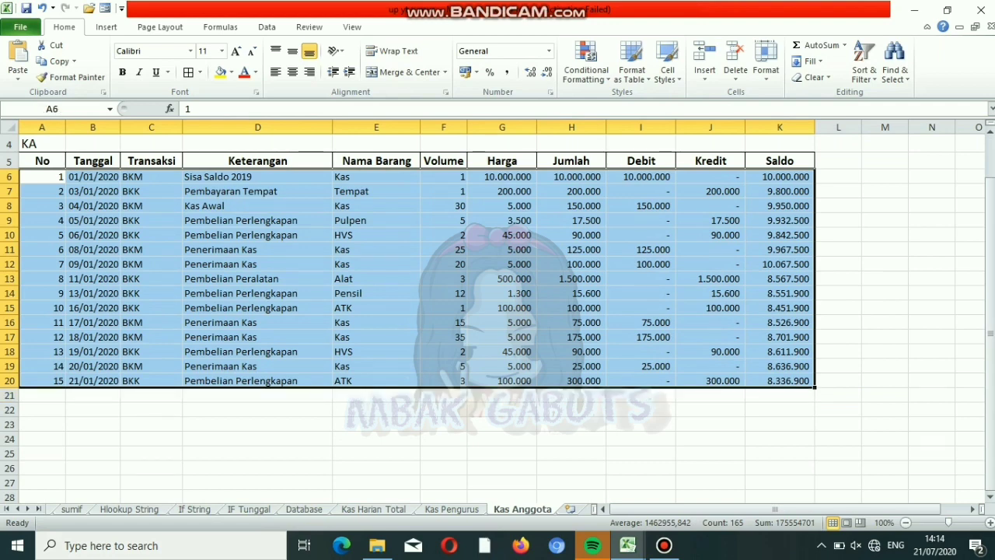
{"action": "left_click", "coordinate": [189, 71]}
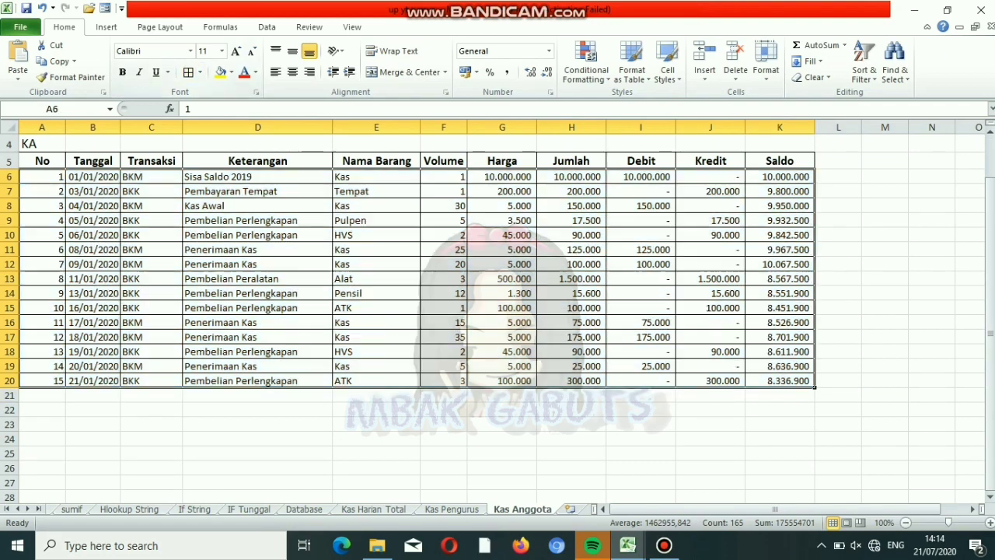
{"action": "left_click", "coordinate": [838, 307]}
{"action": "left_click_drag", "start_coordinate": [990, 235], "coordinate": [990, 198]}
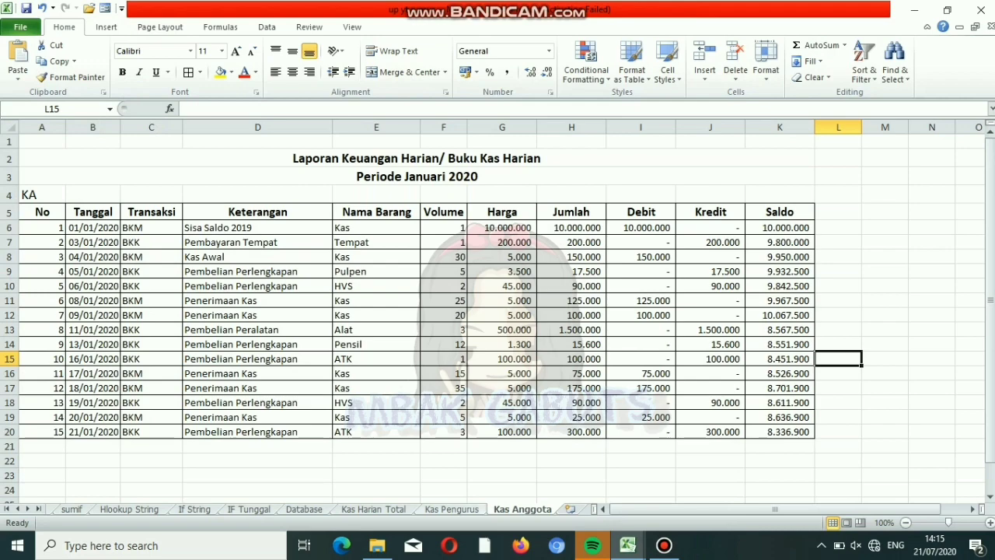
- Start a new transaction in row 26 of the Kas Harian Total sheet with No 22 and Tanggal 22/01/2020
{"action": "key", "text": "ctrl+Page_Up"}
{"action": "key", "text": "ctrl+Page_Up"}
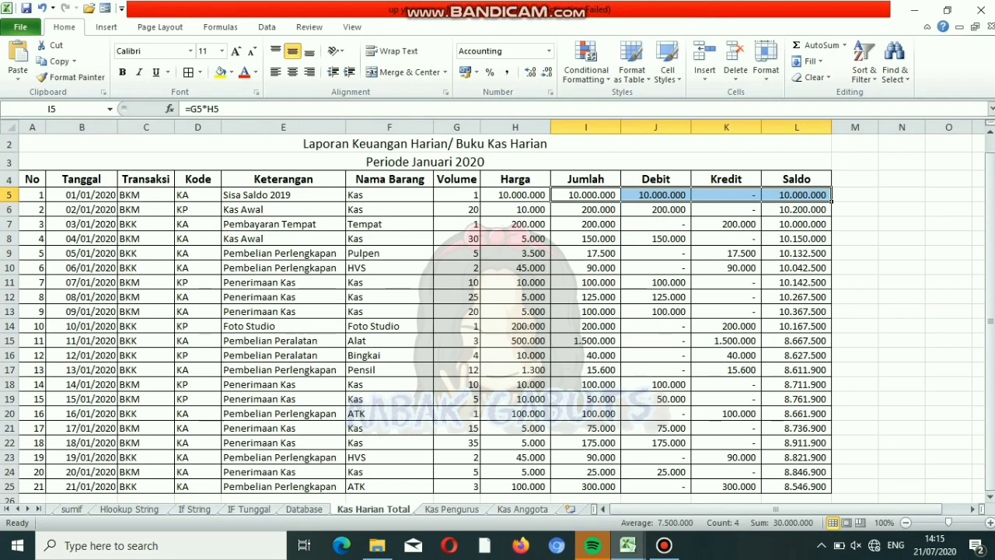
{"action": "left_click", "coordinate": [949, 252]}
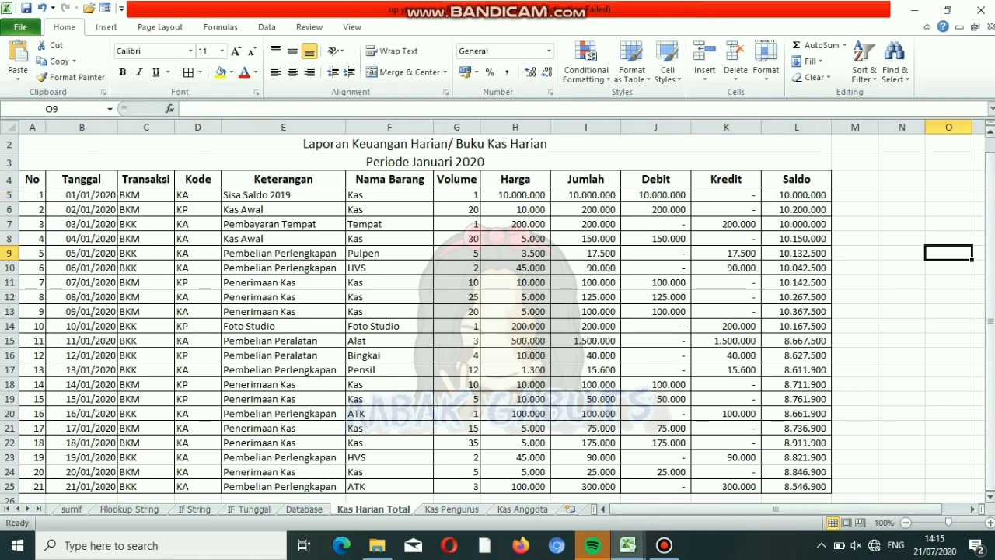
{"action": "left_click", "coordinate": [32, 499]}
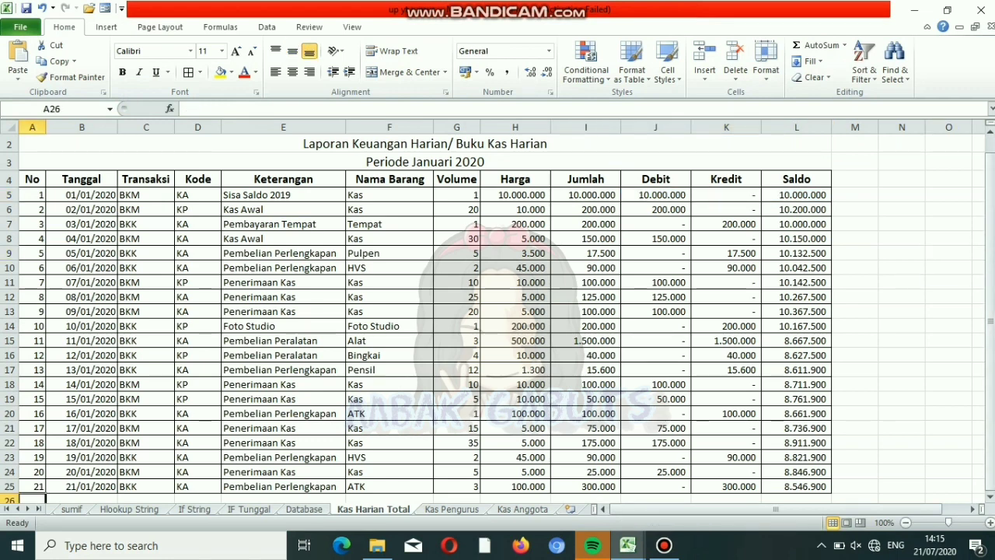
{"action": "type", "text": "22"}
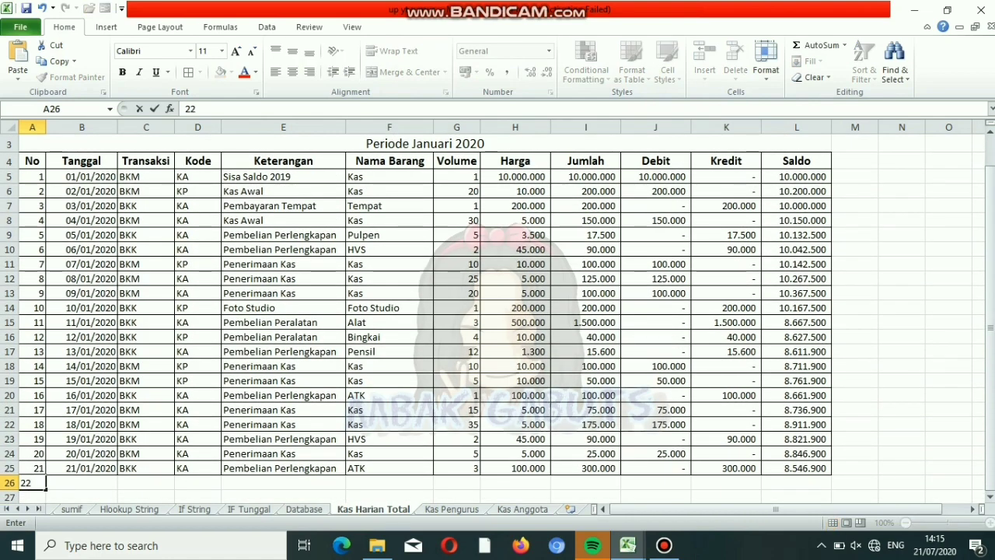
{"action": "key", "text": "Tab"}
{"action": "type", "text": "22/"}
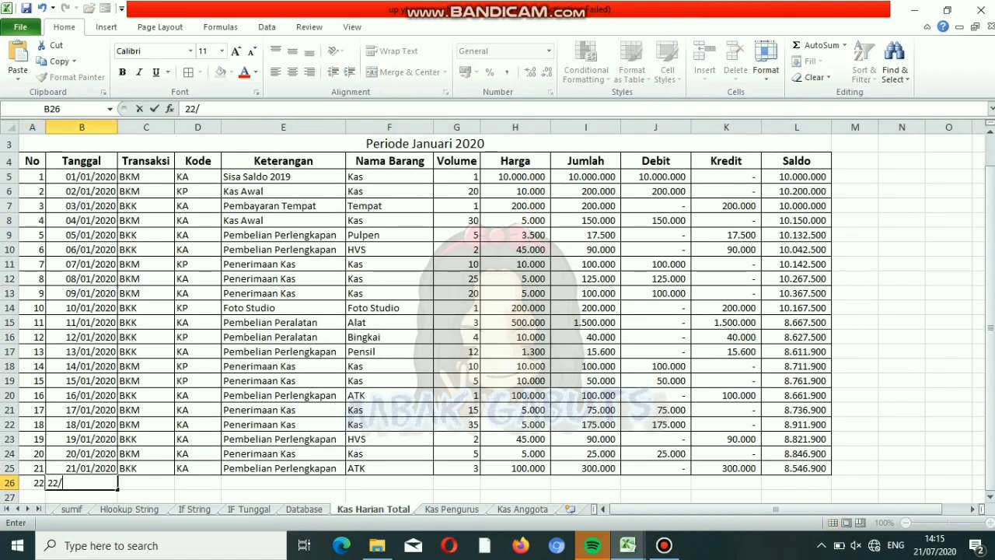
{"action": "type", "text": "01/2020"}
{"action": "key", "text": "Tab"}
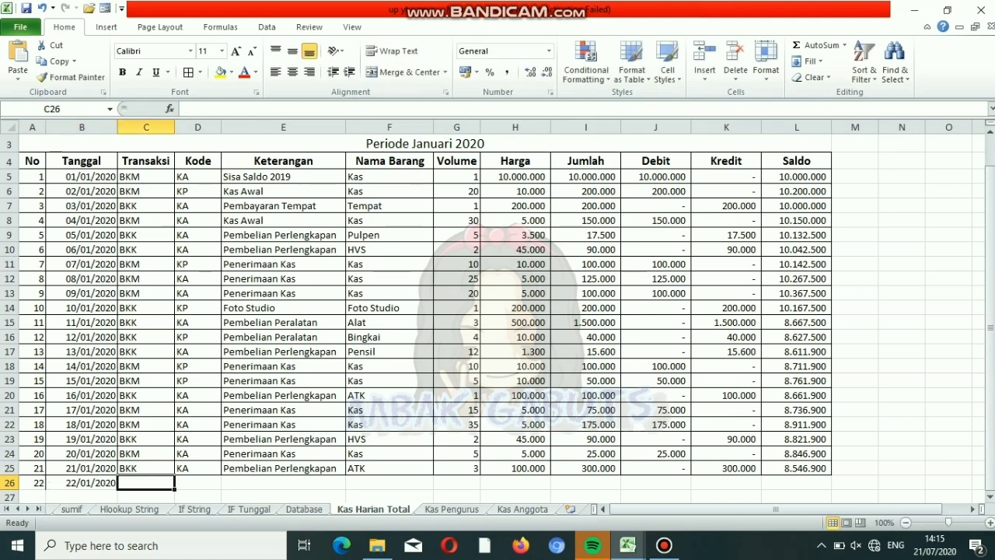
- Enter BKK as the Transaksi and KA as the Kode for transaction 22
{"action": "type", "text": "bkk"}
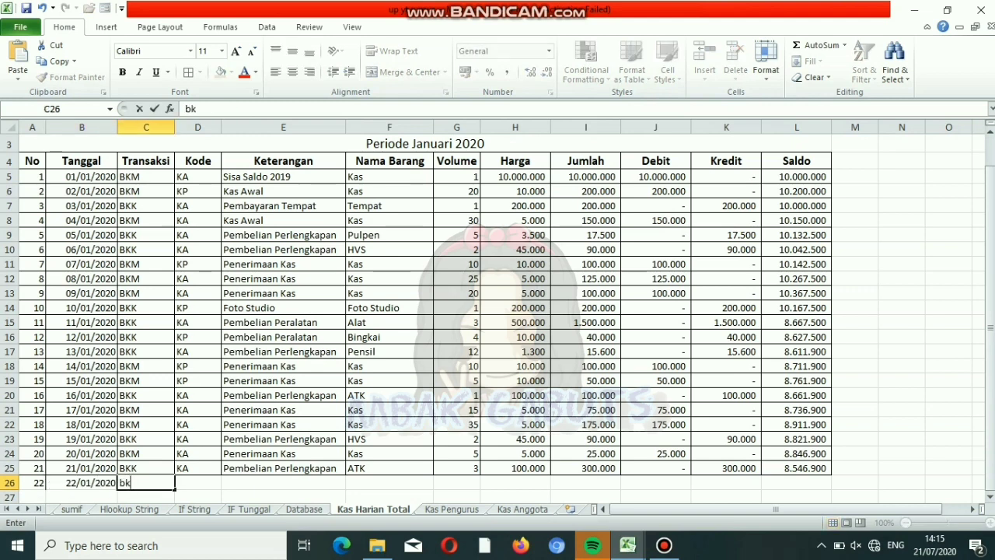
{"action": "key", "text": "BackSpace"}
{"action": "key", "text": "BackSpace"}
{"action": "key", "text": "BackSpace"}
{"action": "type", "text": "bk"}
{"action": "key", "text": "BackSpace"}
{"action": "key", "text": "BackSpace"}
{"action": "type", "text": "BKK"}
{"action": "key", "text": "Tab"}
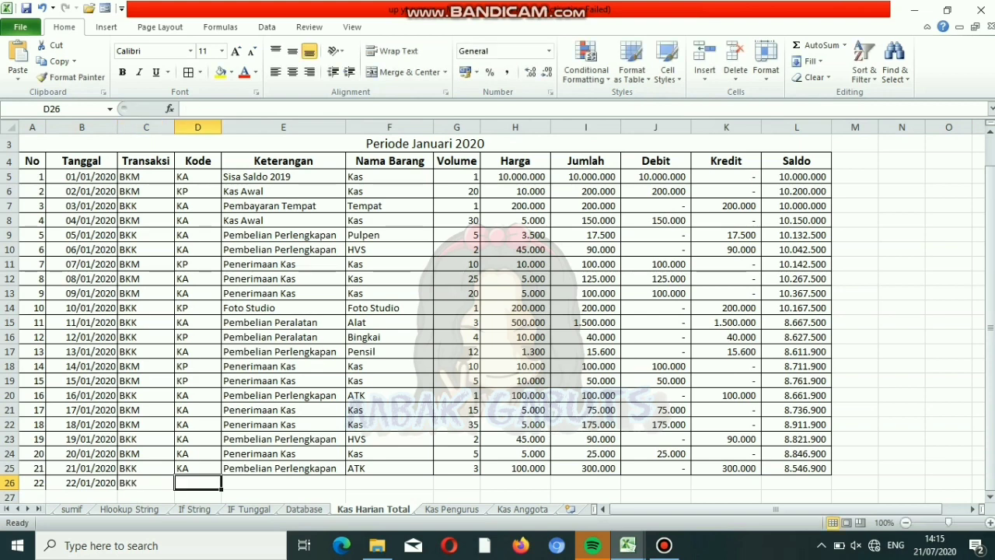
{"action": "type", "text": "KA"}
{"action": "key", "text": "Tab"}
- Enter Pembelian Perlengkapan as the Keterangan and Hvs as the Nama Barang for transaction 22
{"action": "type", "text": "P"}
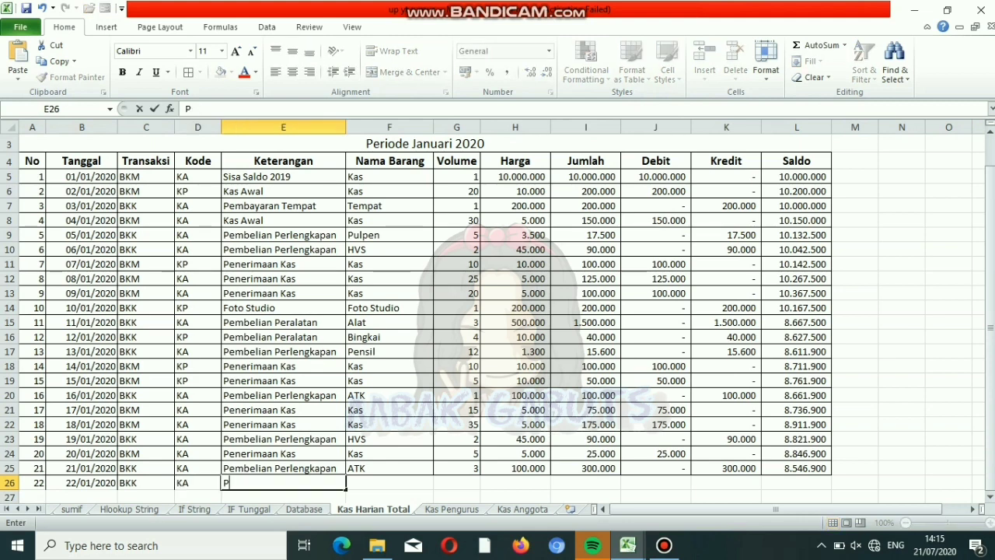
{"action": "type", "text": "embelian "}
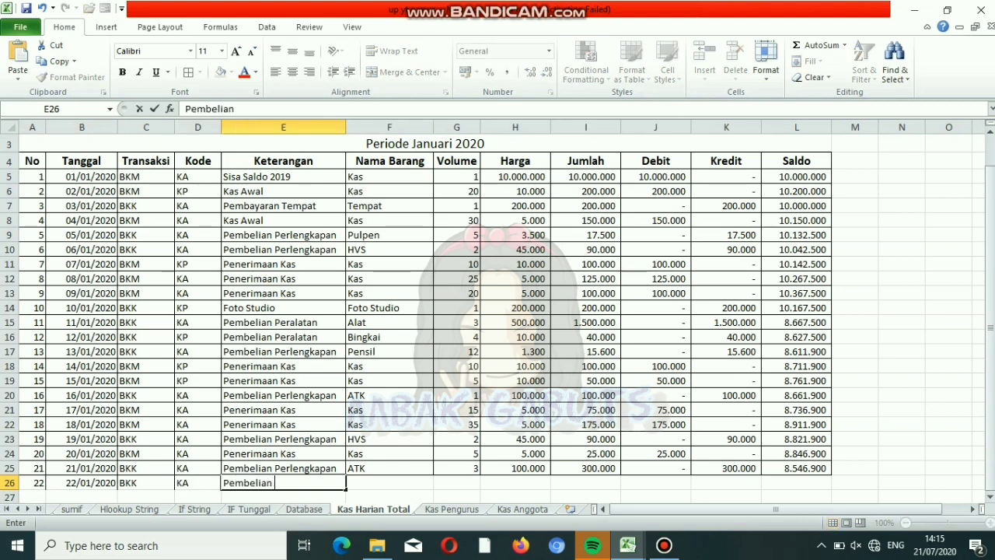
{"action": "type", "text": "Perlengkapan"}
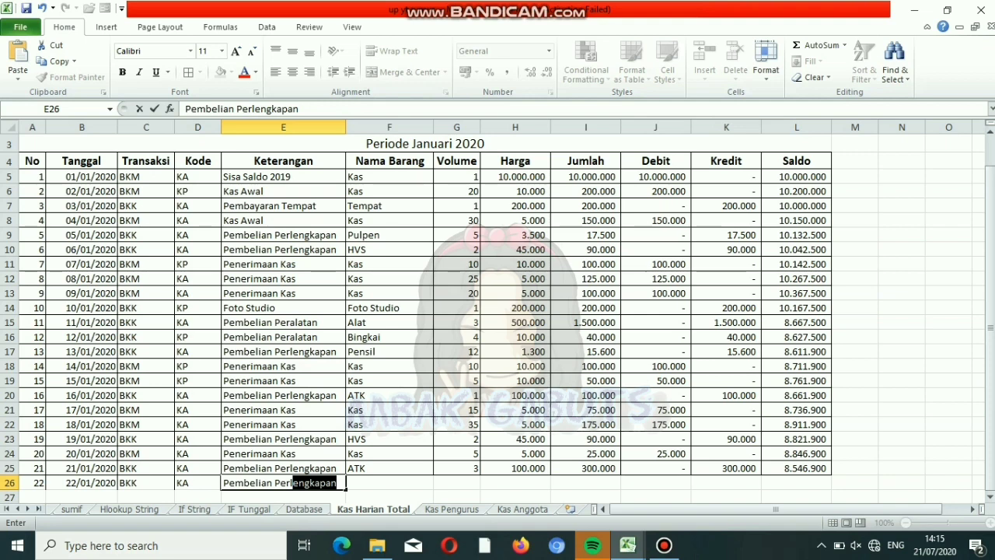
{"action": "key", "text": "Tab"}
{"action": "type", "text": "Hv"}
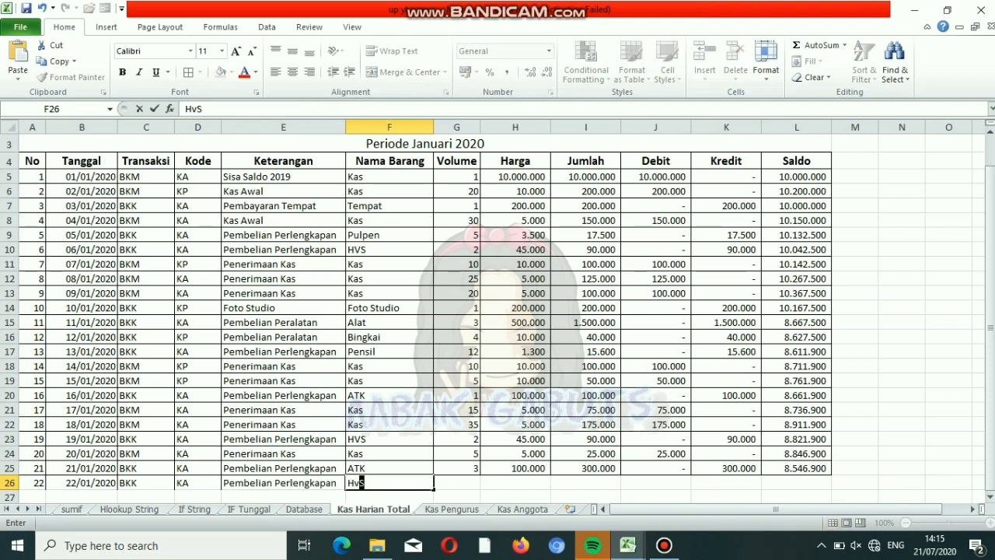
{"action": "key", "text": "BackSpace"}
{"action": "type", "text": "s"}
{"action": "key", "text": "Tab"}
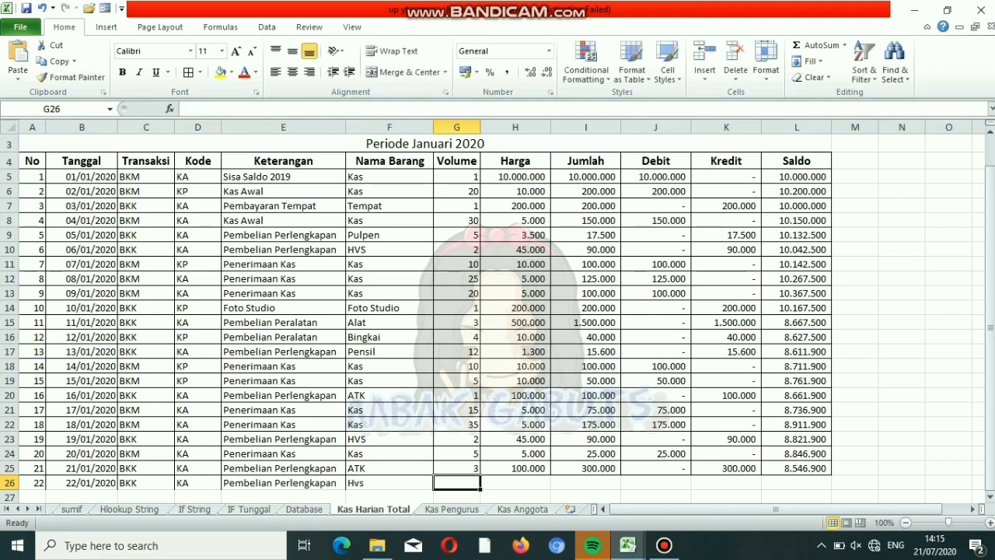
- Set transaction 22's Volume to 2 and Harga to 45000, and fill the Saldo formula from L25 down to L26
{"action": "type", "text": "2"}
{"action": "key", "text": "Tab"}
{"action": "type", "text": "45000"}
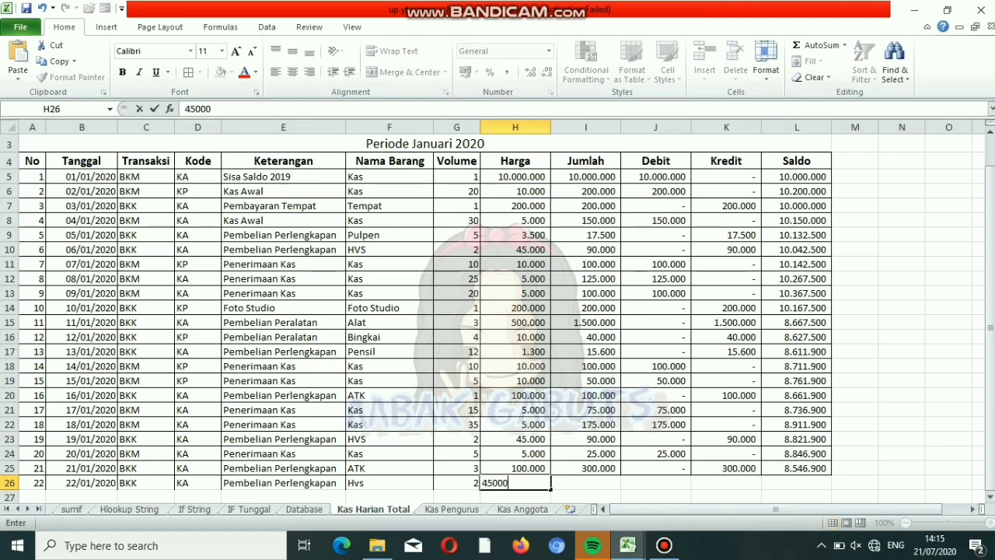
{"action": "key", "text": "Tab"}
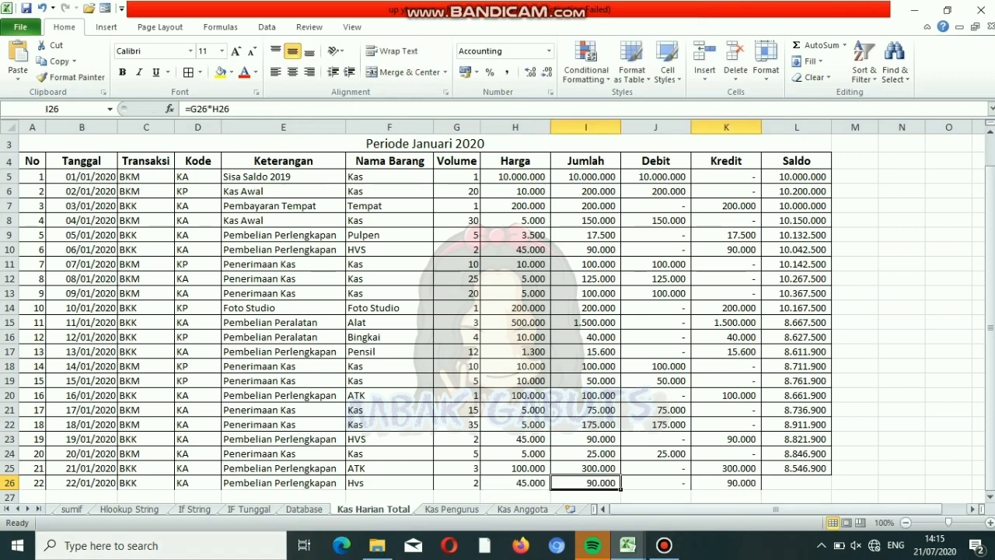
{"action": "left_click", "coordinate": [796, 468]}
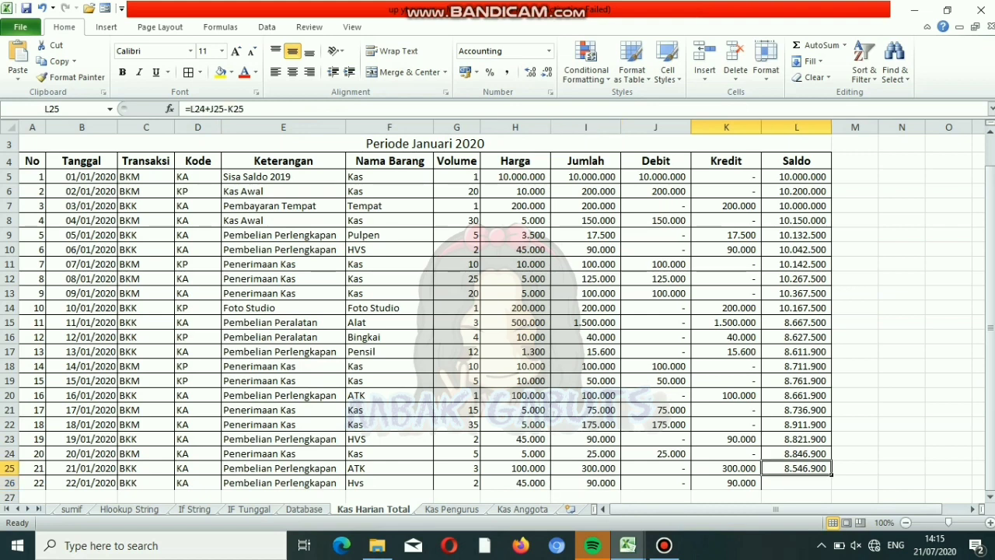
{"action": "left_click_drag", "start_coordinate": [831, 474], "coordinate": [831, 487]}
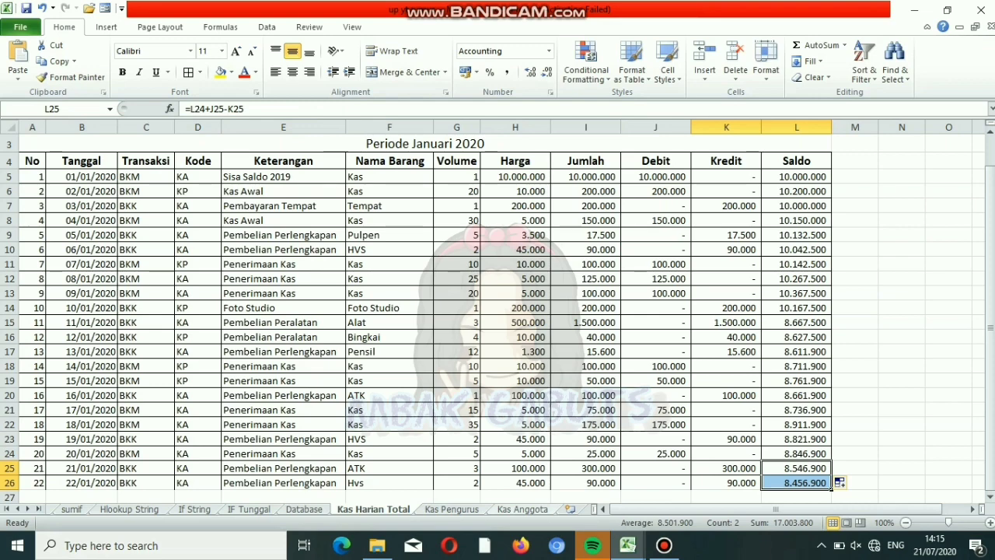
- On the Kas Anggota sheet, extend the No series and the Tanggal and Transaksi formulas down to row 21
{"action": "key", "text": "ctrl+Page_Down"}
{"action": "key", "text": "ctrl+Page_Down"}
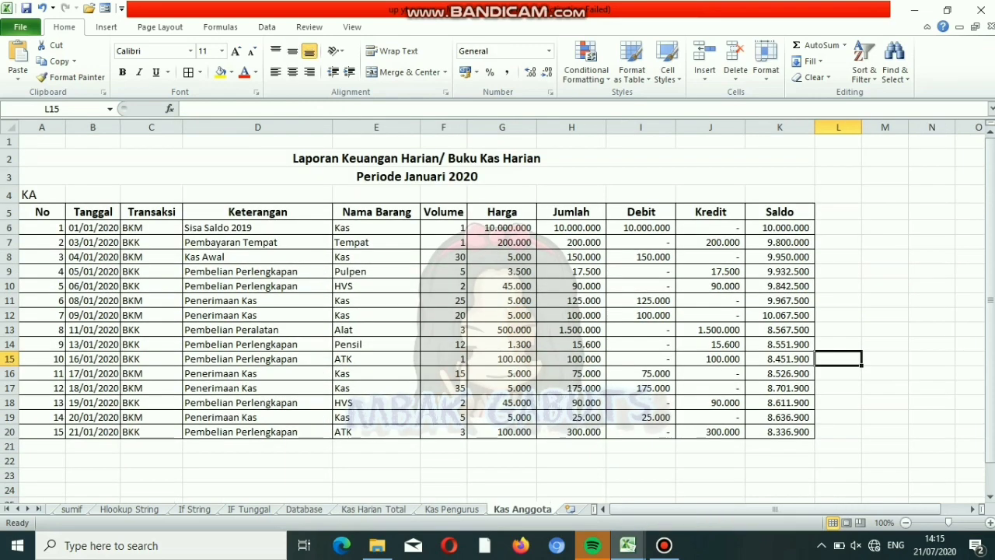
{"action": "left_click", "coordinate": [42, 432]}
{"action": "left_click_drag", "start_coordinate": [66, 439], "coordinate": [66, 451]}
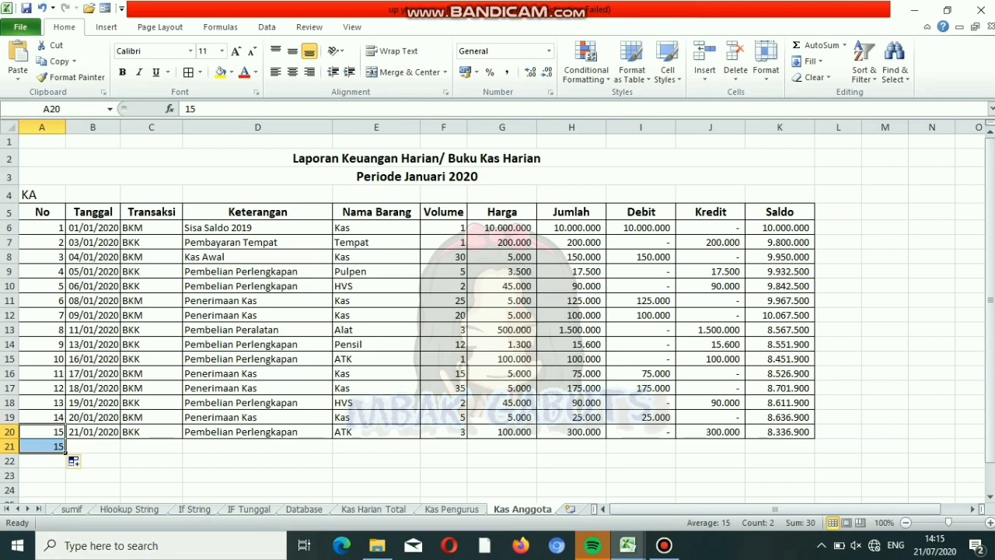
{"action": "left_click_drag", "start_coordinate": [42, 416], "coordinate": [120, 451]}
{"action": "left_click", "coordinate": [92, 432]}
{"action": "left_click", "coordinate": [151, 432]}
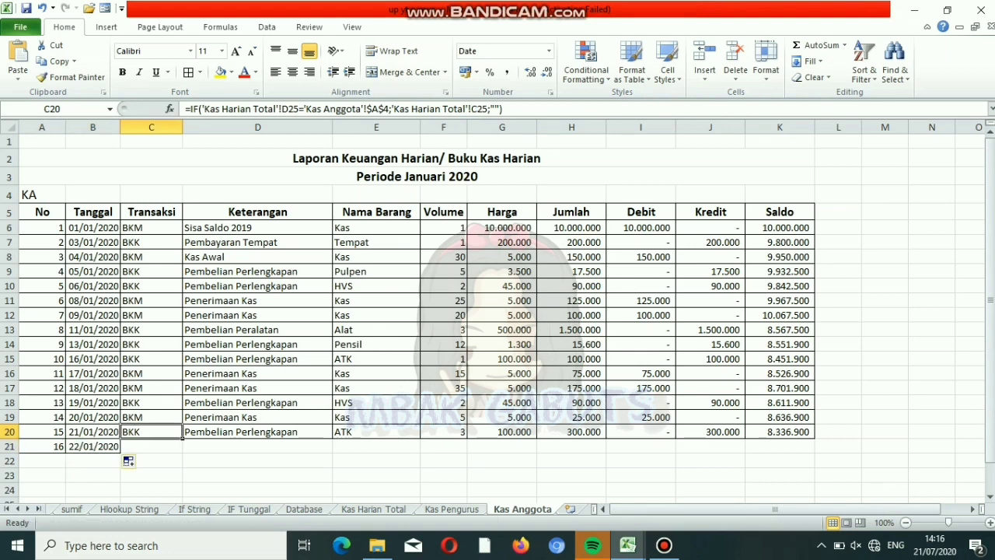
{"action": "left_click_drag", "start_coordinate": [182, 438], "coordinate": [182, 451]}
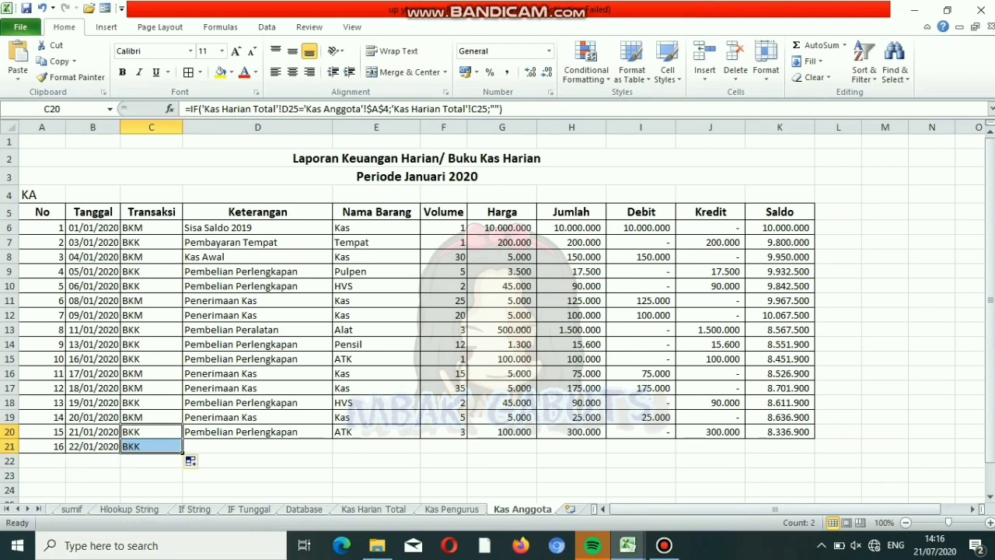
- Fill the Keterangan, Nama Barang and Volume formulas from row 20 down to row 21
{"action": "left_click", "coordinate": [257, 431]}
{"action": "left_click_drag", "start_coordinate": [333, 439], "coordinate": [332, 451]}
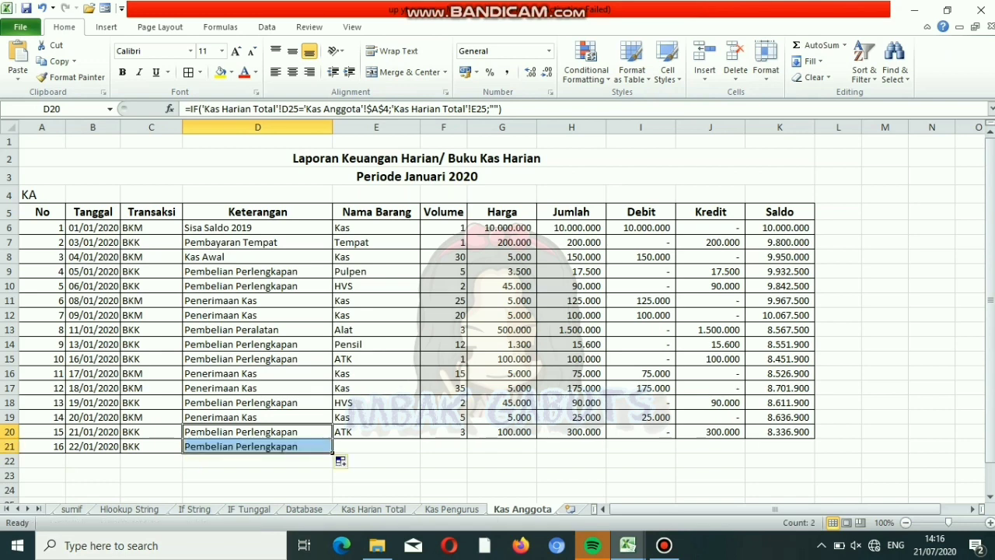
{"action": "left_click", "coordinate": [376, 432]}
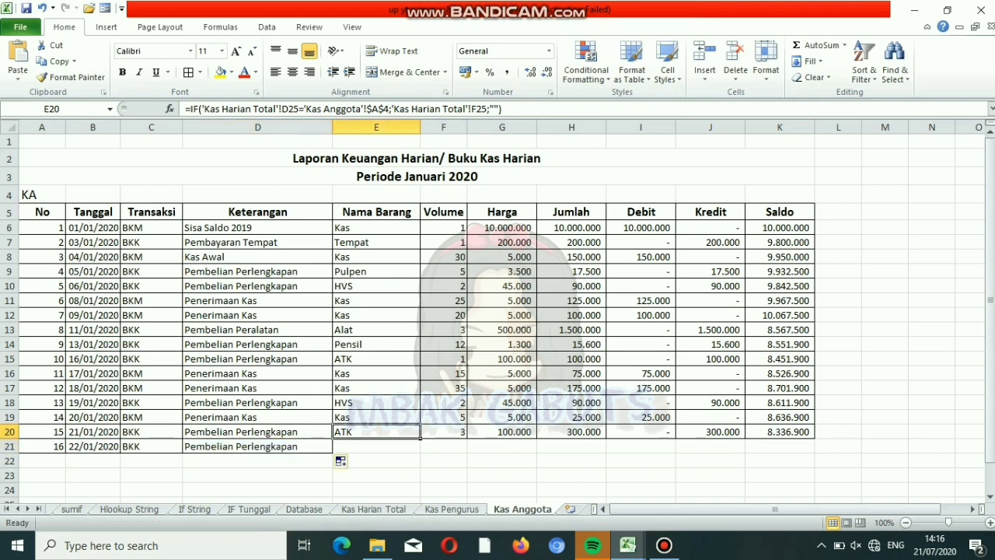
{"action": "left_click_drag", "start_coordinate": [420, 439], "coordinate": [466, 450]}
{"action": "left_click", "coordinate": [455, 432]}
- Fill the Harga, Jumlah and Debit formulas from row 20 down to row 21
{"action": "left_click", "coordinate": [501, 432]}
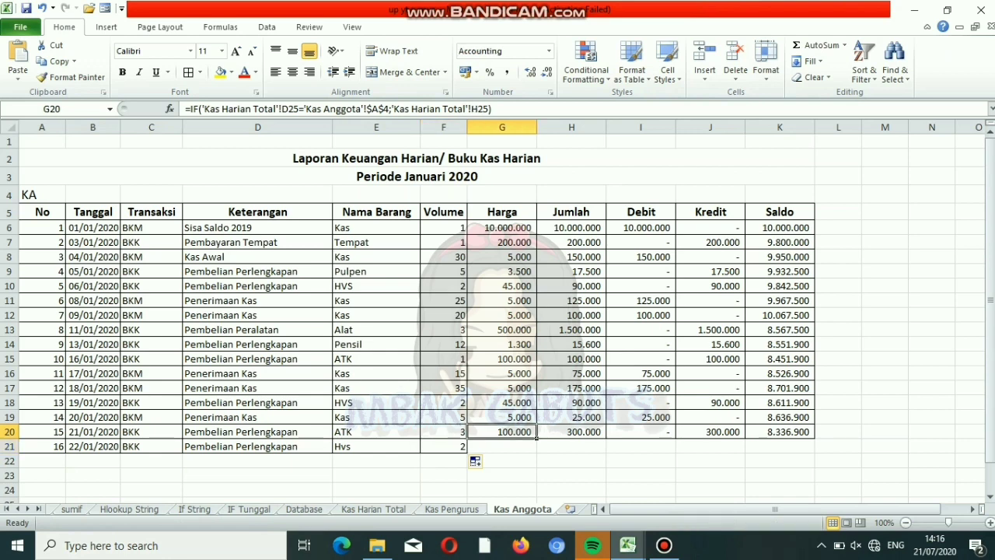
{"action": "left_click_drag", "start_coordinate": [536, 439], "coordinate": [537, 451]}
{"action": "left_click", "coordinate": [571, 431]}
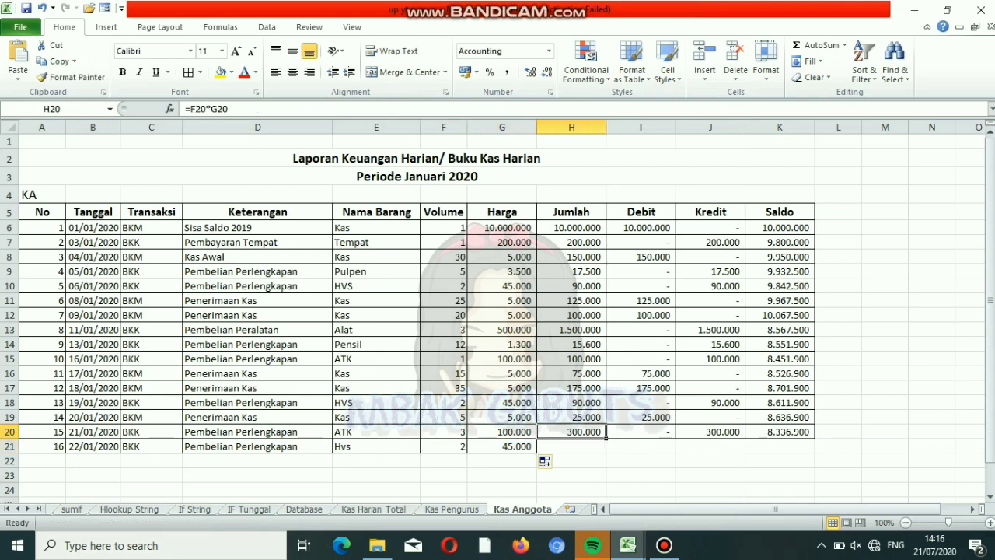
{"action": "left_click_drag", "start_coordinate": [607, 438], "coordinate": [606, 451]}
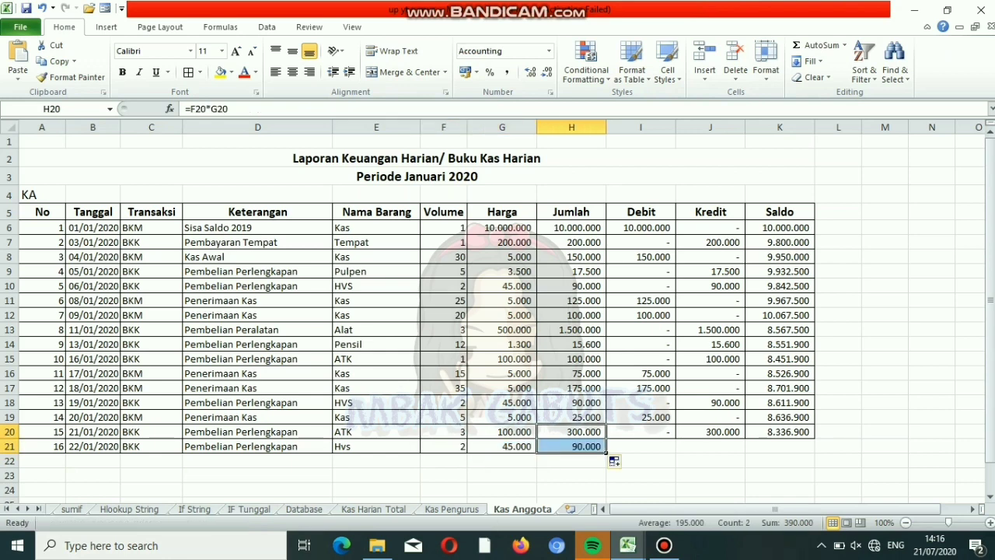
{"action": "left_click", "coordinate": [641, 432]}
{"action": "left_click_drag", "start_coordinate": [675, 438], "coordinate": [675, 452]}
- Fill the Kredit and Saldo formulas from row 20 down to row 21
{"action": "left_click", "coordinate": [710, 431]}
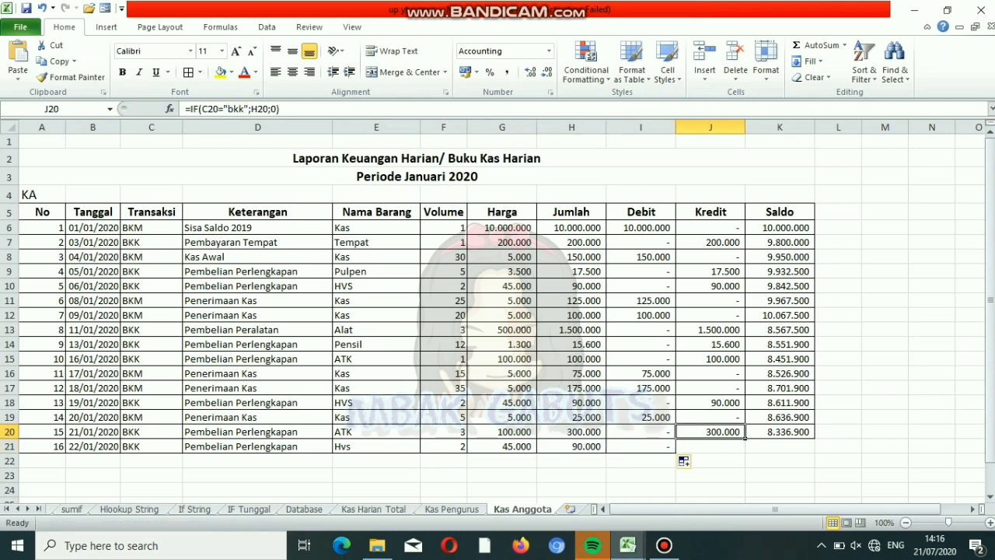
{"action": "left_click_drag", "start_coordinate": [745, 438], "coordinate": [745, 451]}
{"action": "left_click", "coordinate": [779, 431]}
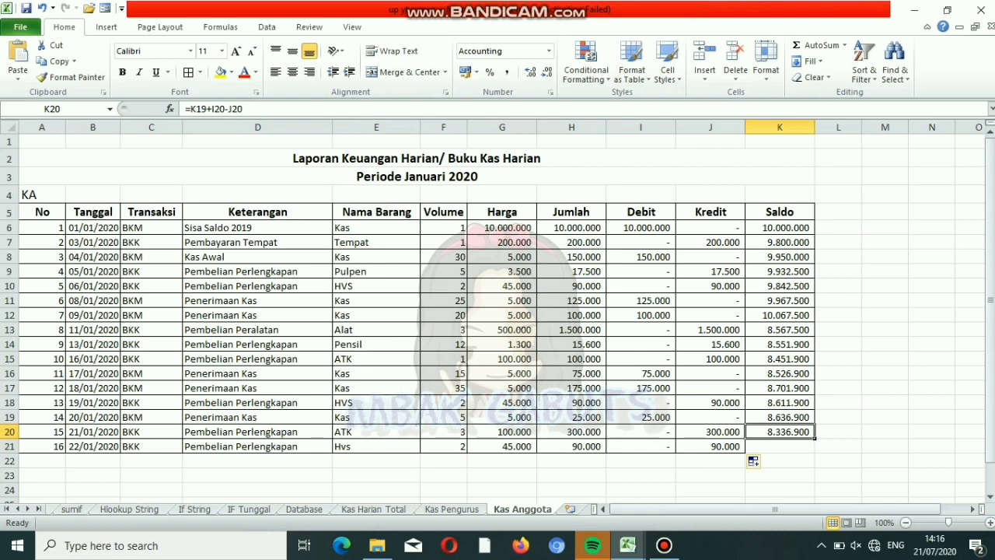
{"action": "left_click_drag", "start_coordinate": [814, 439], "coordinate": [814, 451]}
{"action": "left_click", "coordinate": [780, 432]}
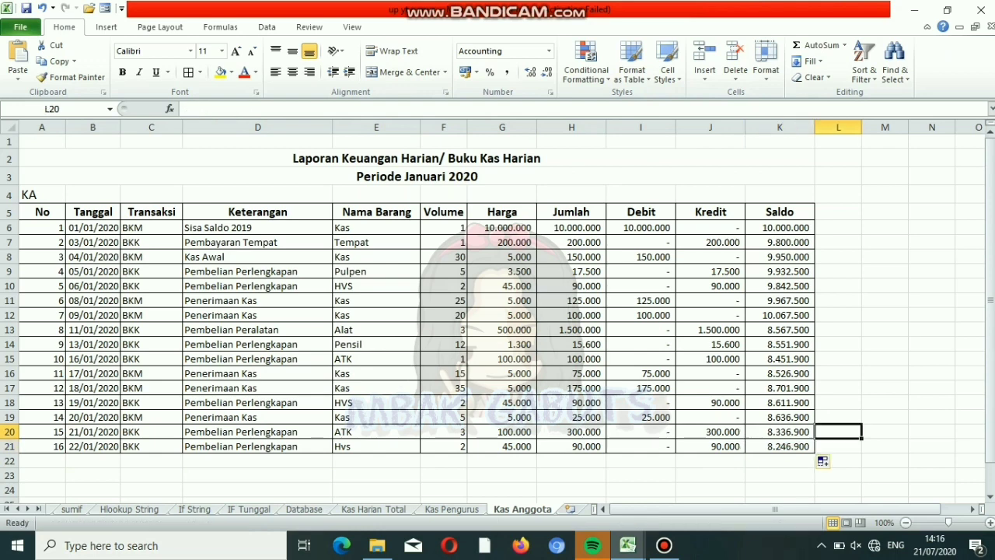
- Extend the Saldo, Kredit and Debit formulas from row 21 down to row 24 on the Kas Anggota sheet
{"action": "left_click", "coordinate": [779, 446]}
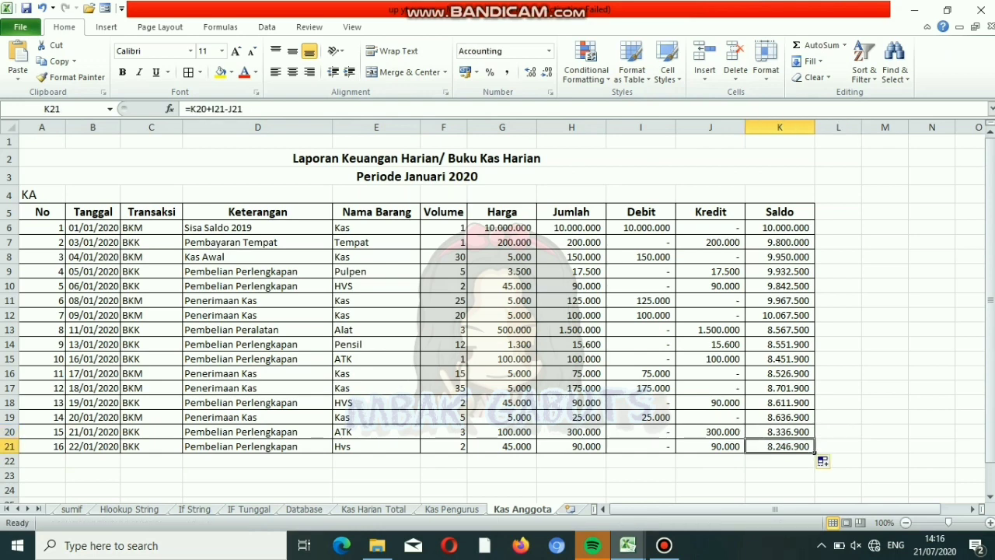
{"action": "left_click_drag", "start_coordinate": [815, 453], "coordinate": [815, 490]}
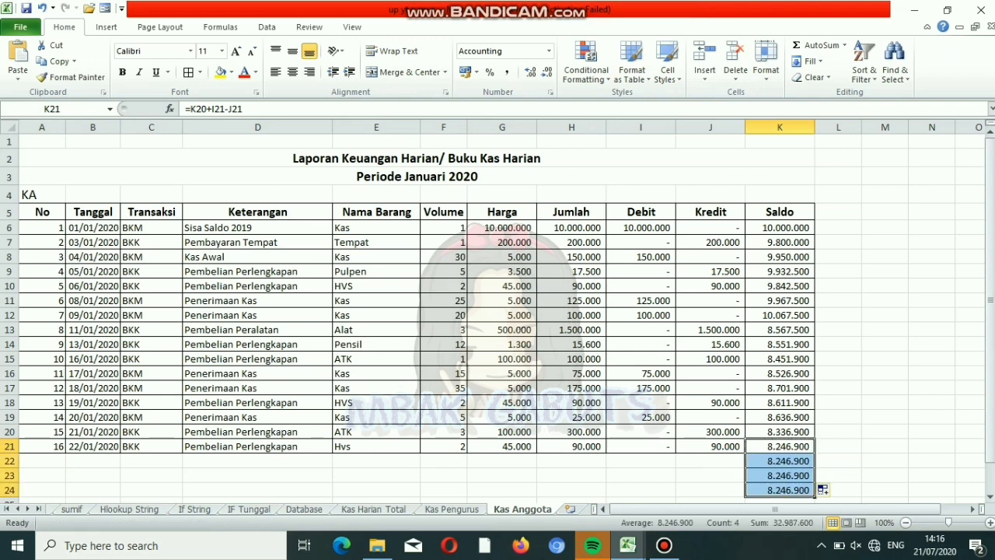
{"action": "left_click", "coordinate": [711, 446]}
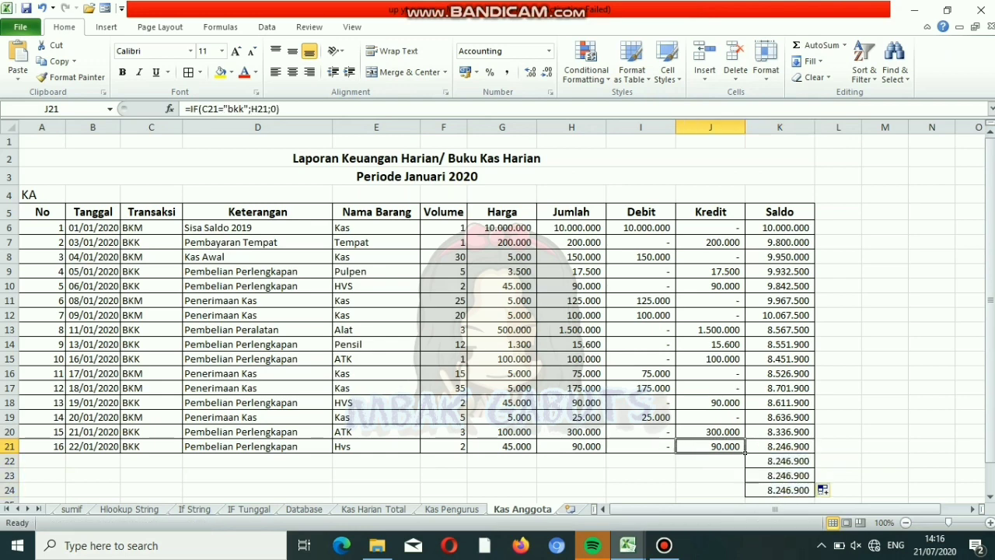
{"action": "left_click_drag", "start_coordinate": [745, 452], "coordinate": [745, 491]}
{"action": "left_click", "coordinate": [673, 450]}
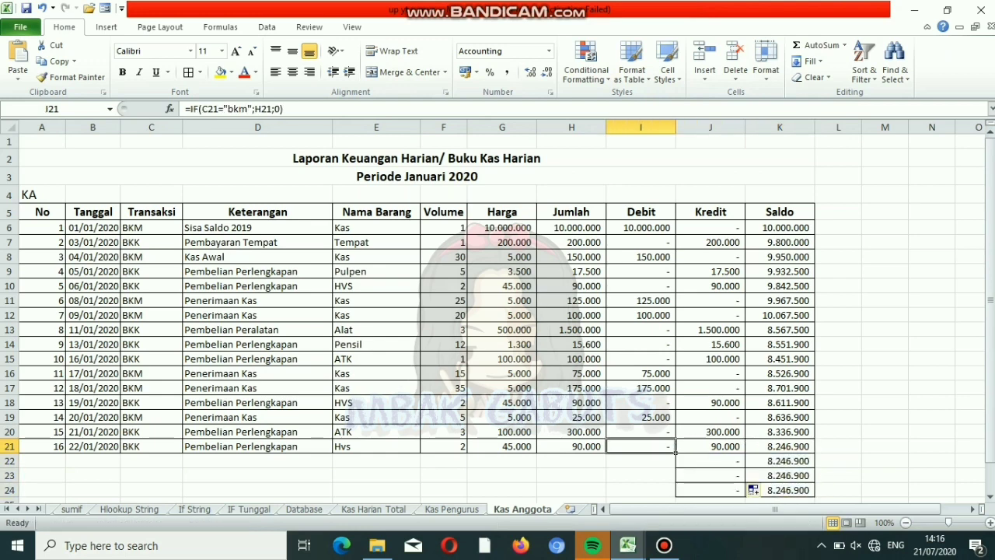
{"action": "left_click_drag", "start_coordinate": [675, 452], "coordinate": [683, 489]}
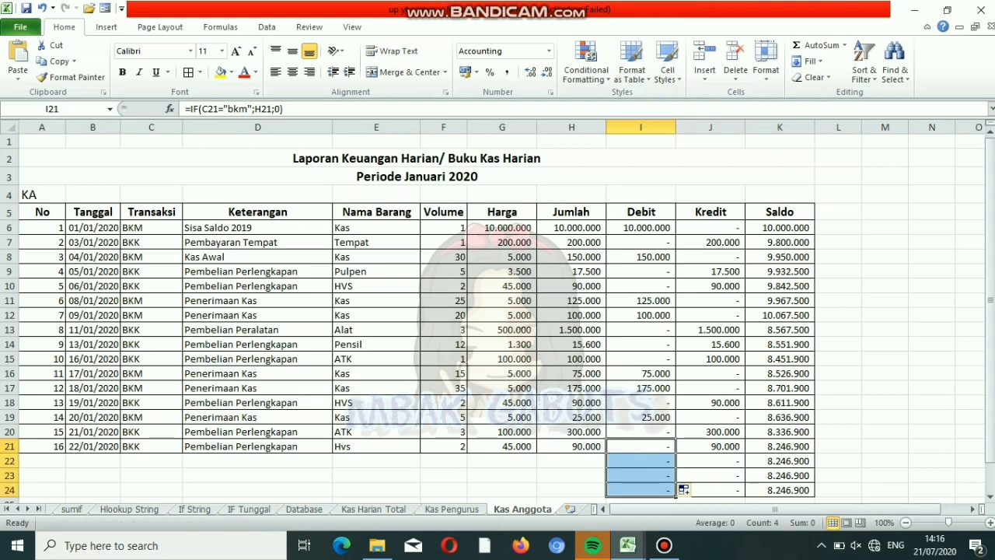
- Fill columns A to H from row 21 down to row 24, continuing the No series, and check the formulas in F23 and B22
{"action": "left_click_drag", "start_coordinate": [39, 447], "coordinate": [606, 493]}
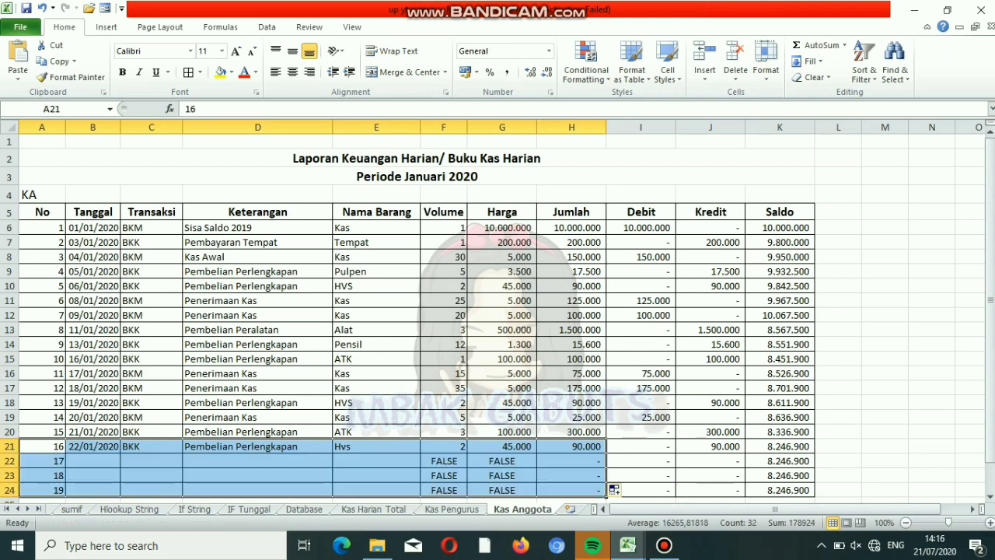
{"action": "left_click", "coordinate": [443, 475]}
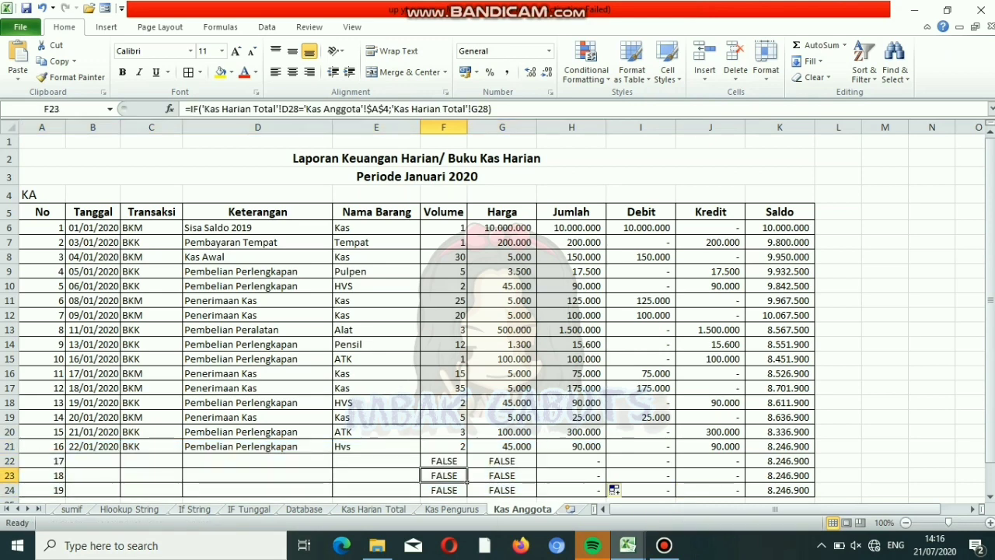
{"action": "left_click", "coordinate": [93, 461]}
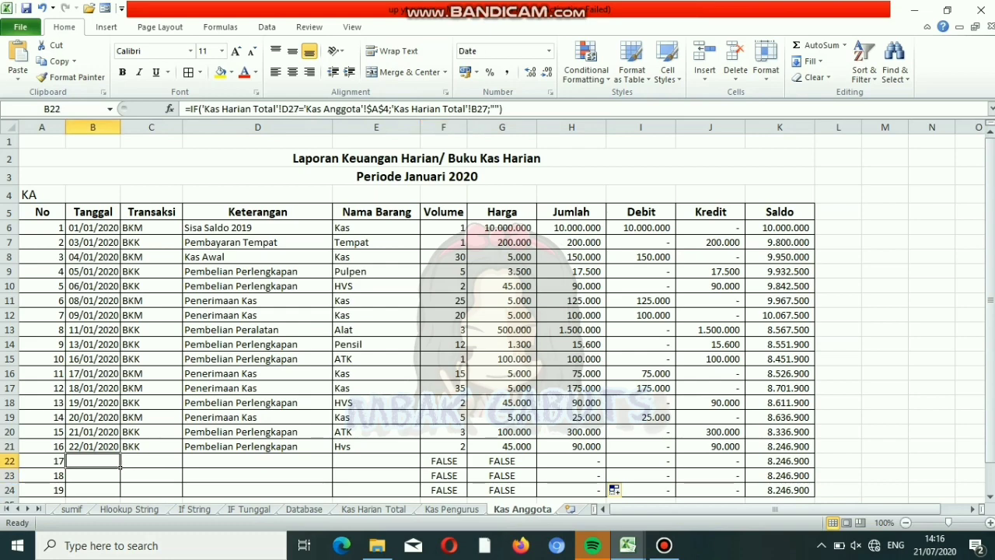
- Start a new transaction in row 27 of the Kas Harian Total sheet with No 23, Tanggal 23/01/2020 and Transaksi bkm
{"action": "left_click", "coordinate": [373, 510]}
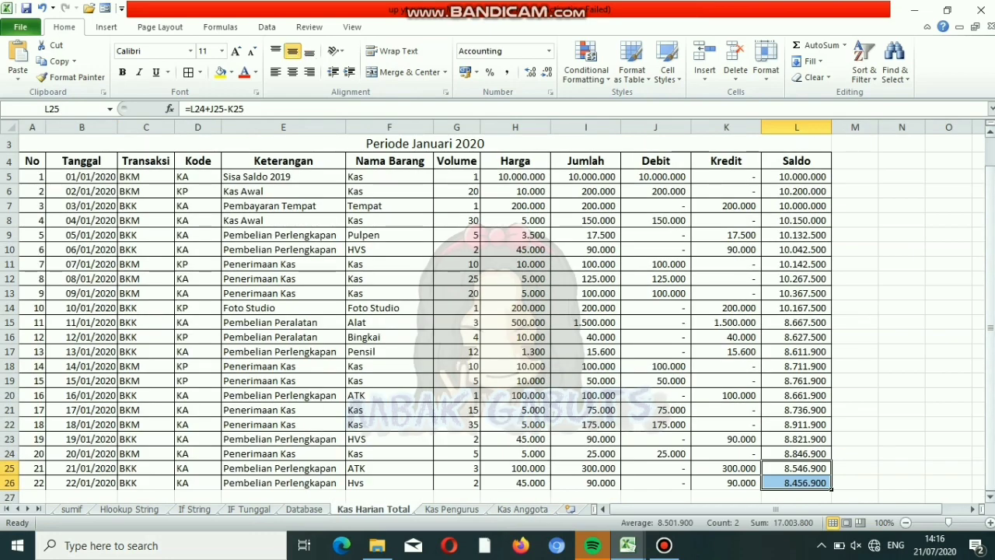
{"action": "left_click", "coordinate": [990, 330]}
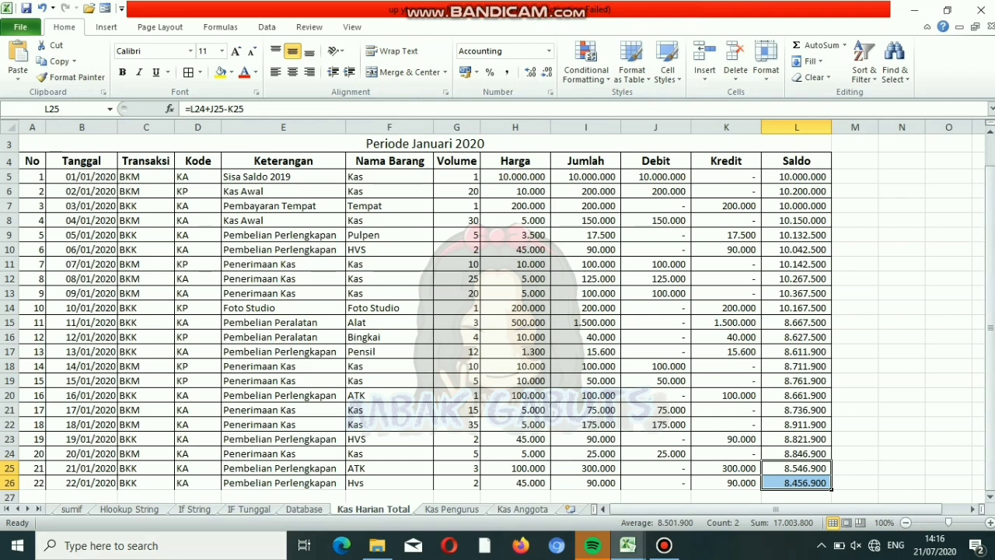
{"action": "left_click", "coordinate": [32, 497]}
{"action": "type", "text": "23"}
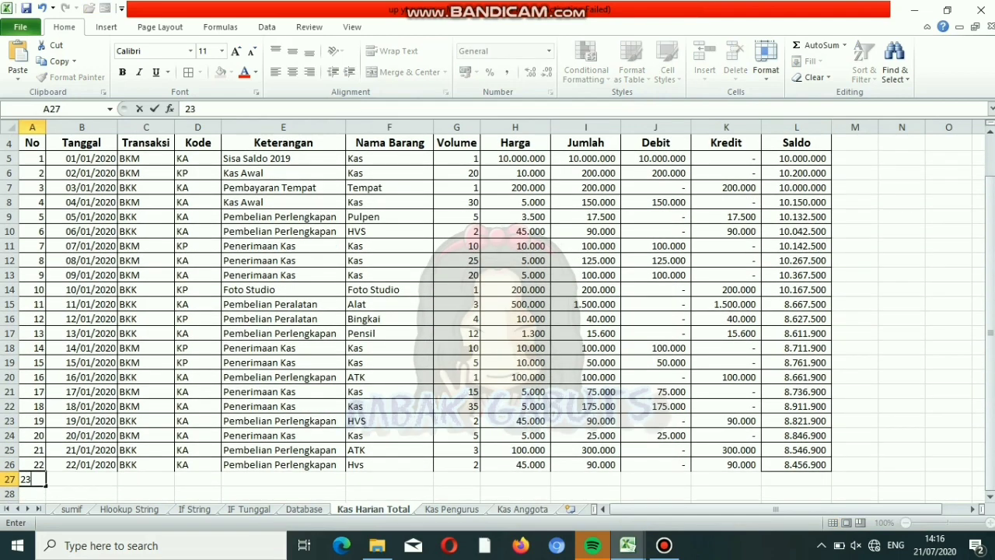
{"action": "key", "text": "Tab"}
{"action": "type", "text": "23"}
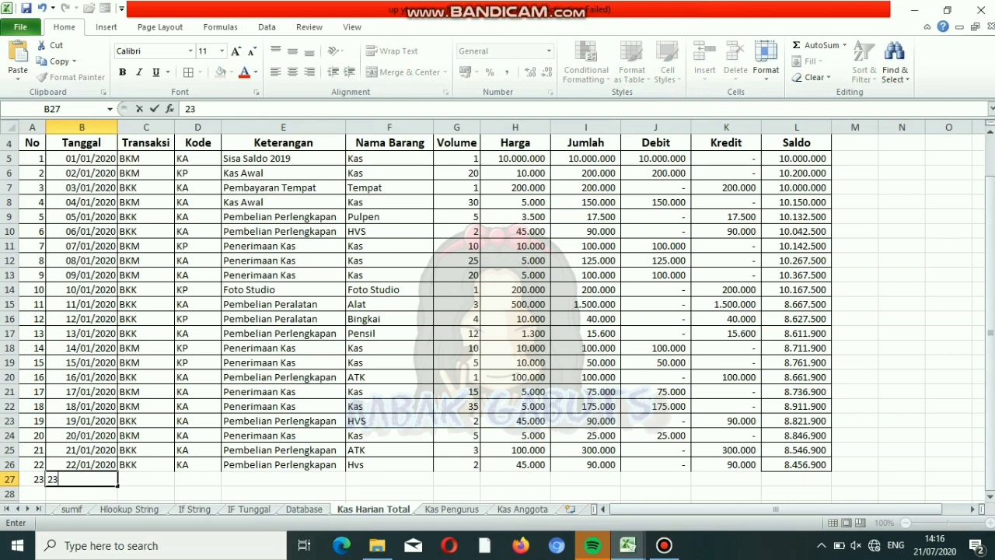
{"action": "type", "text": "/01/2020"}
{"action": "key", "text": "Tab"}
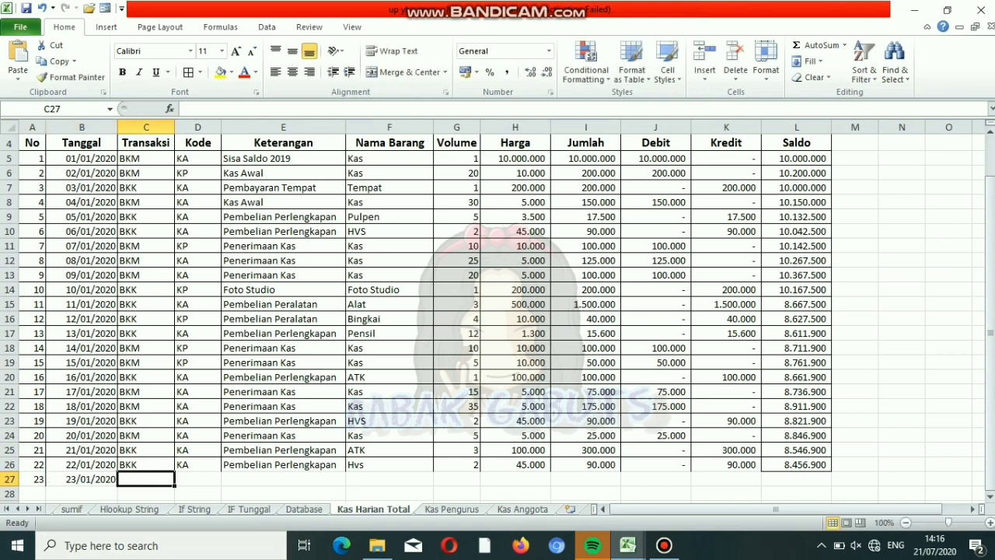
{"action": "type", "text": "bkm"}
{"action": "key", "text": "Tab"}
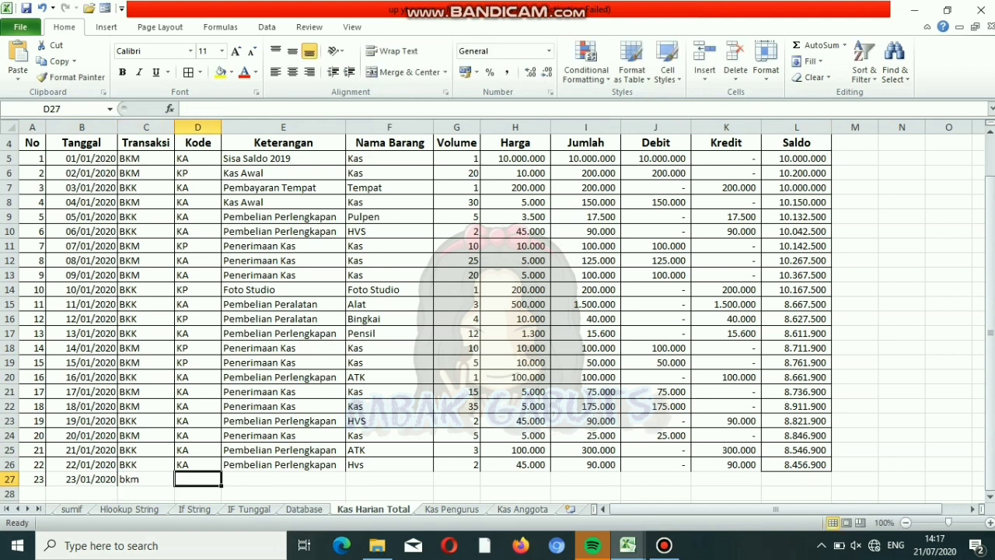
- Enter Kode ka, Keterangan Penerimaan Kas and Nama Barang Kas for transaction 23 in row 27
{"action": "type", "text": "ka"}
{"action": "key", "text": "Tab"}
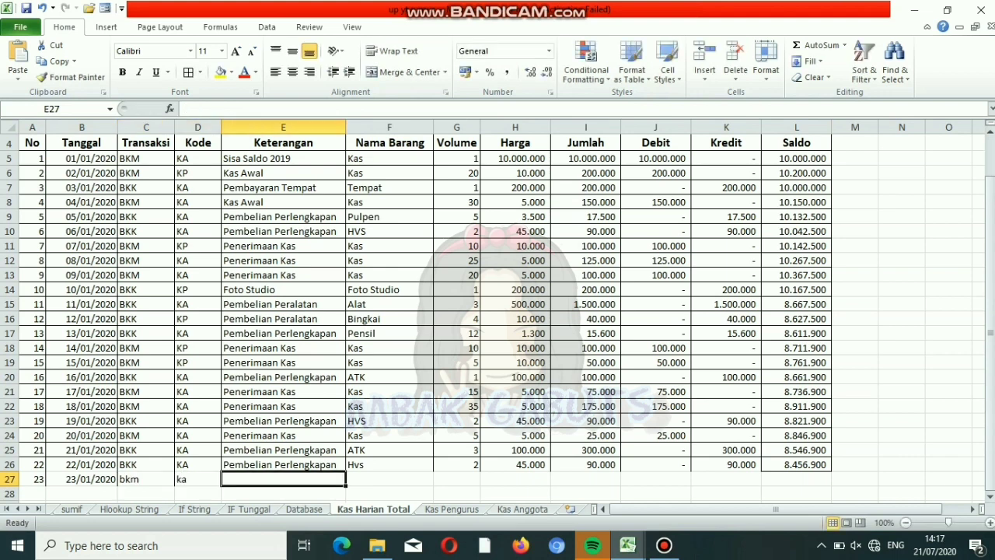
{"action": "type", "text": "P"}
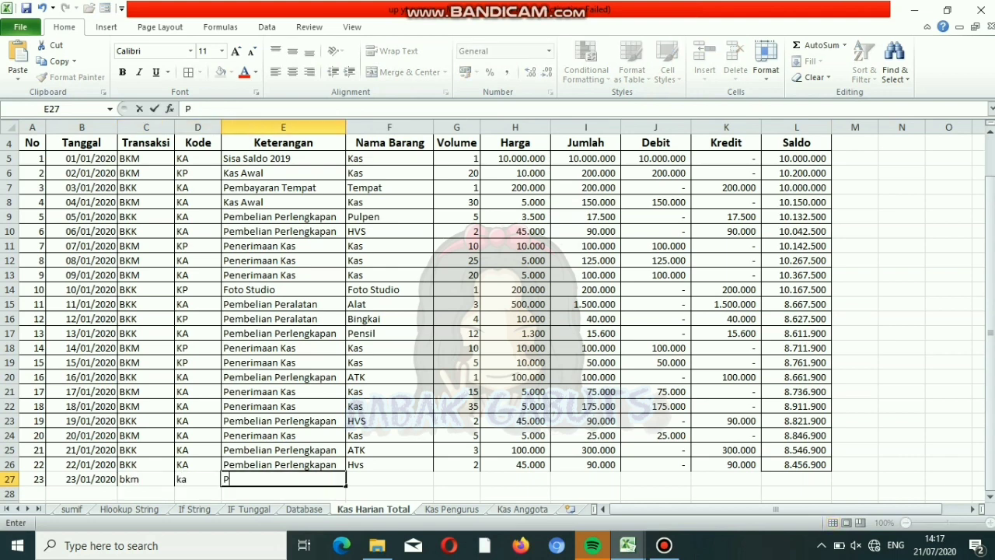
{"action": "type", "text": "enerimaan Kas"}
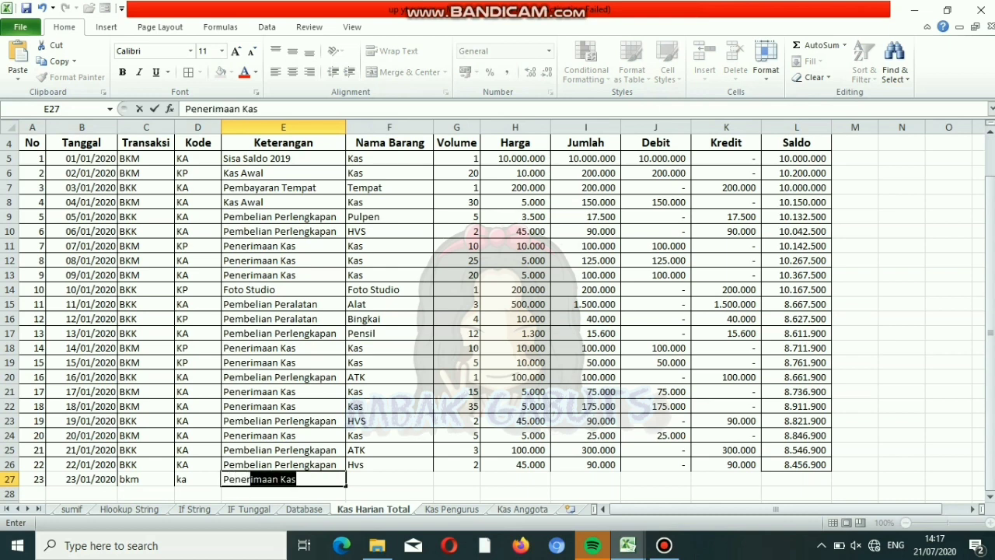
{"action": "key", "text": "Tab"}
{"action": "type", "text": "Kas"}
{"action": "key", "text": "Tab"}
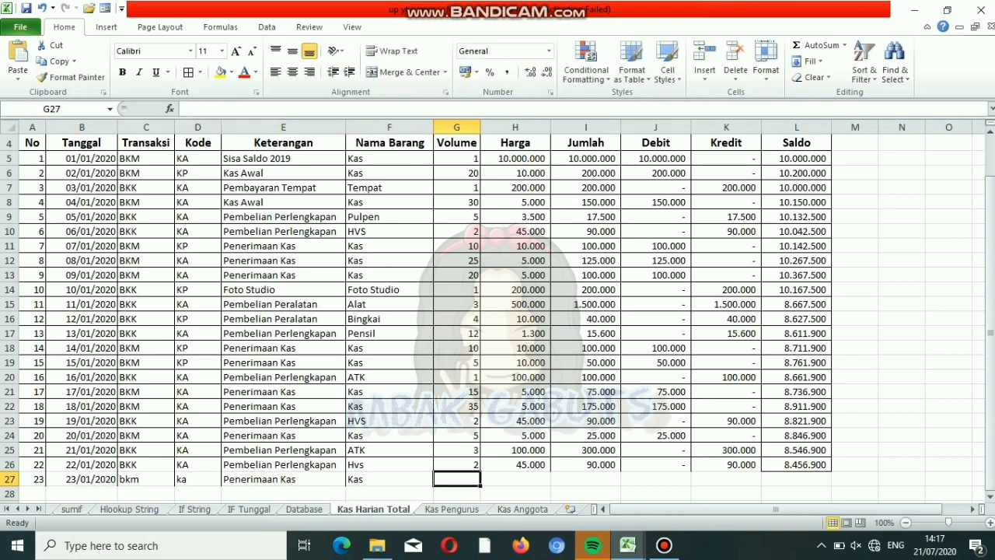
- Enter Volume 4 and Harga 5000 for transaction 23 in row 27
{"action": "type", "text": "4"}
{"action": "key", "text": "Tab"}
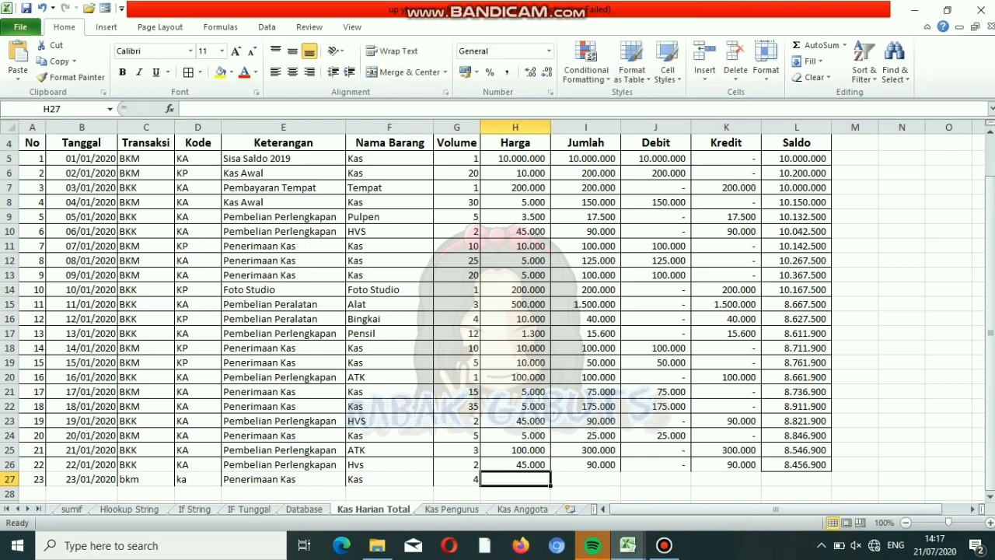
{"action": "type", "text": "5000"}
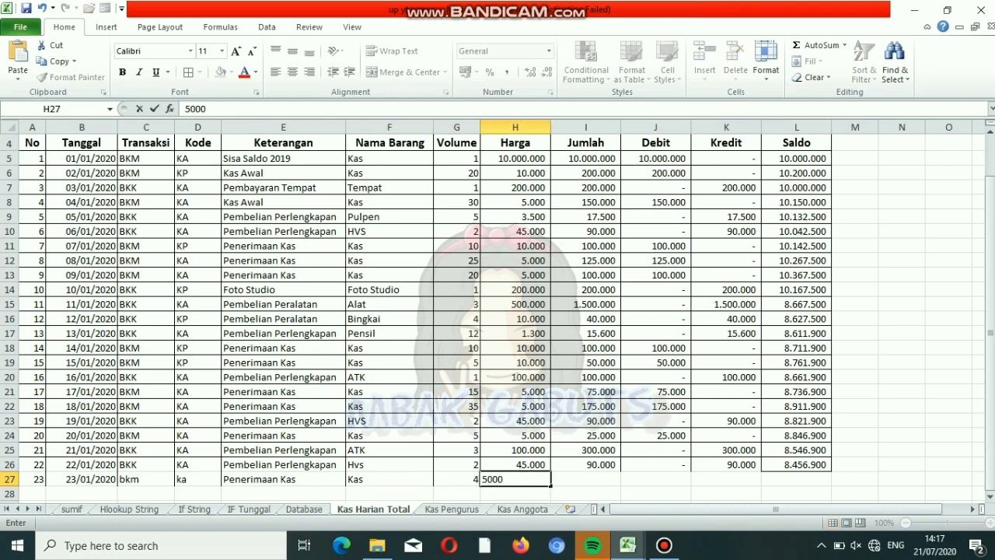
{"action": "key", "text": "Tab"}
{"action": "key", "text": "Tab"}
{"action": "key", "text": "Tab"}
{"action": "key", "text": "Tab"}
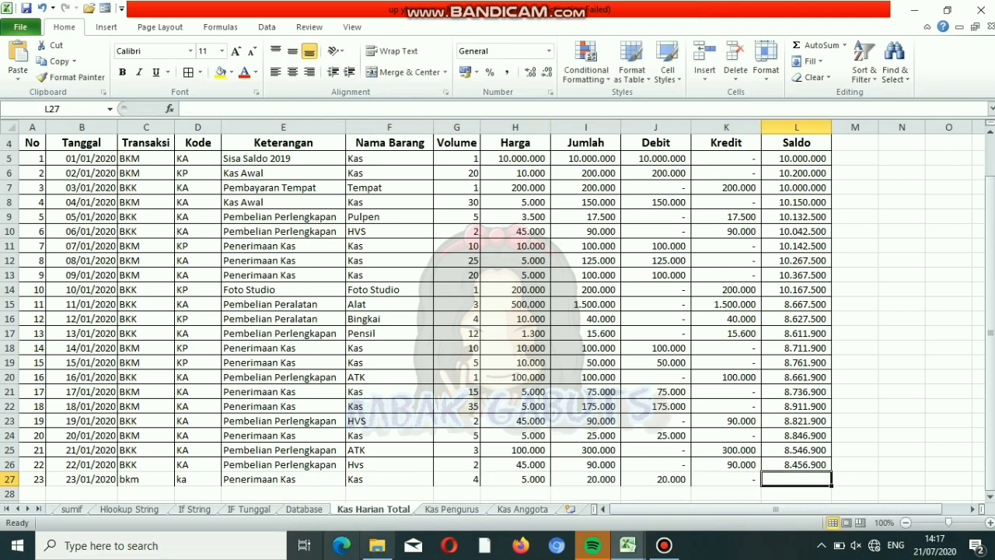
- Fill the Saldo formula from L26 down to L27, and switch to the Kas Anggota sheet
{"action": "left_click_drag", "start_coordinate": [796, 464], "coordinate": [796, 472]}
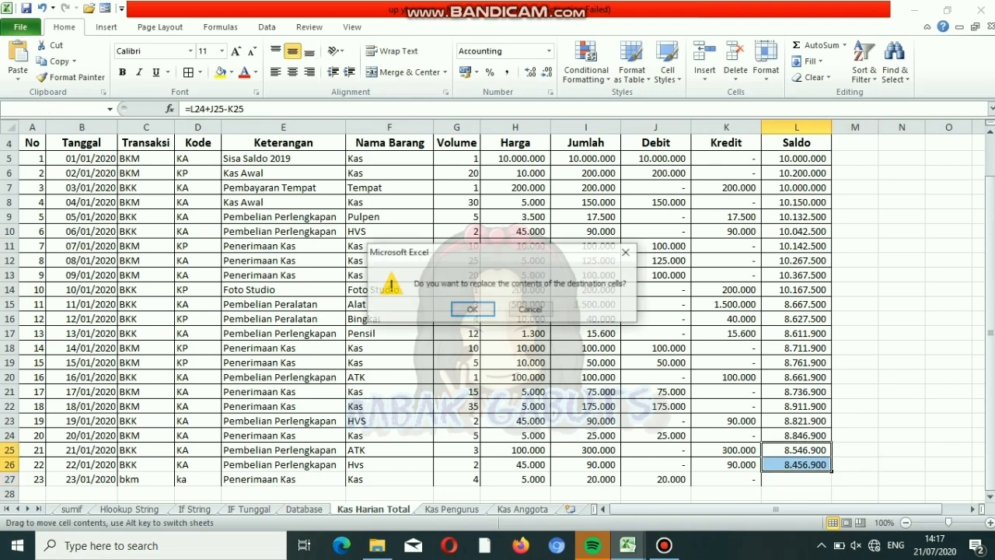
{"action": "key", "text": "Escape"}
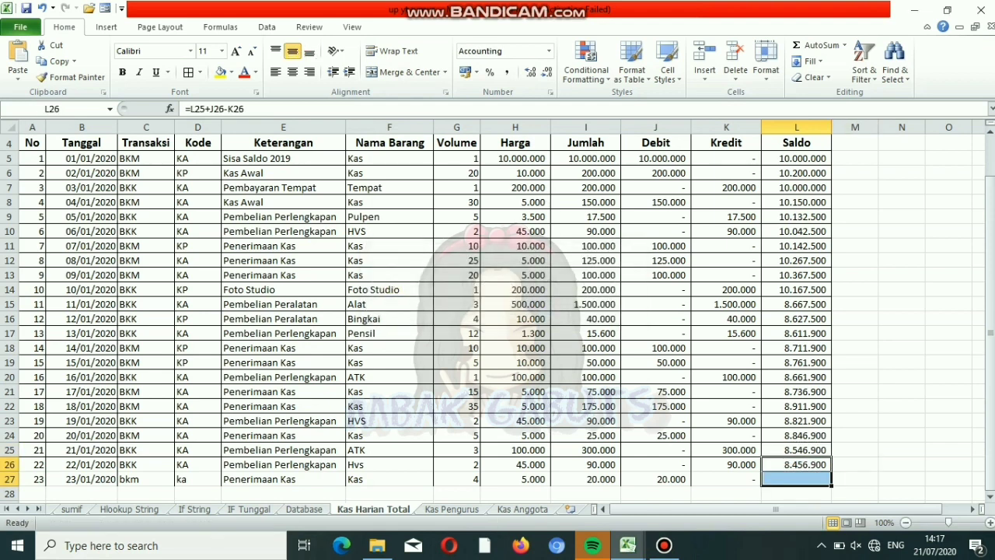
{"action": "left_click", "coordinate": [796, 464]}
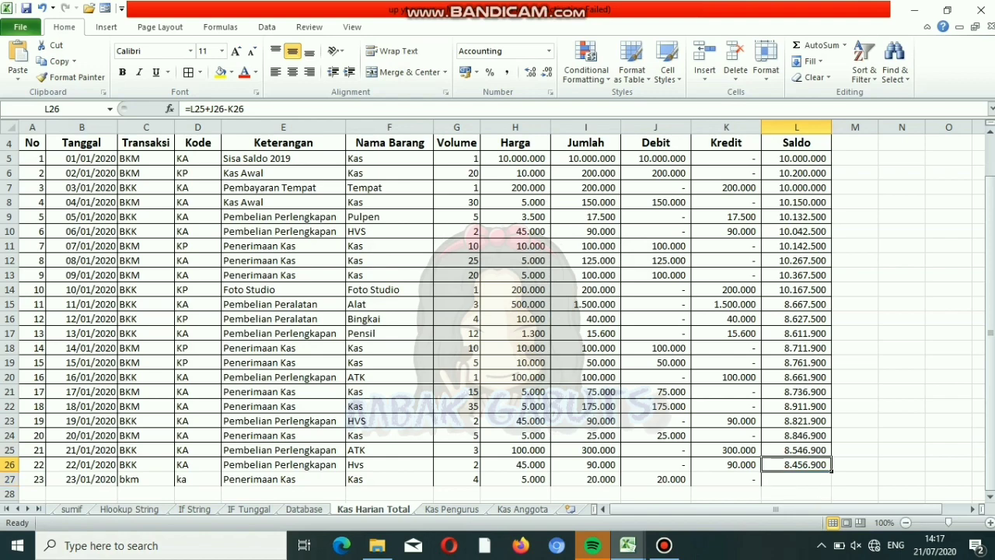
{"action": "left_click_drag", "start_coordinate": [831, 470], "coordinate": [830, 485]}
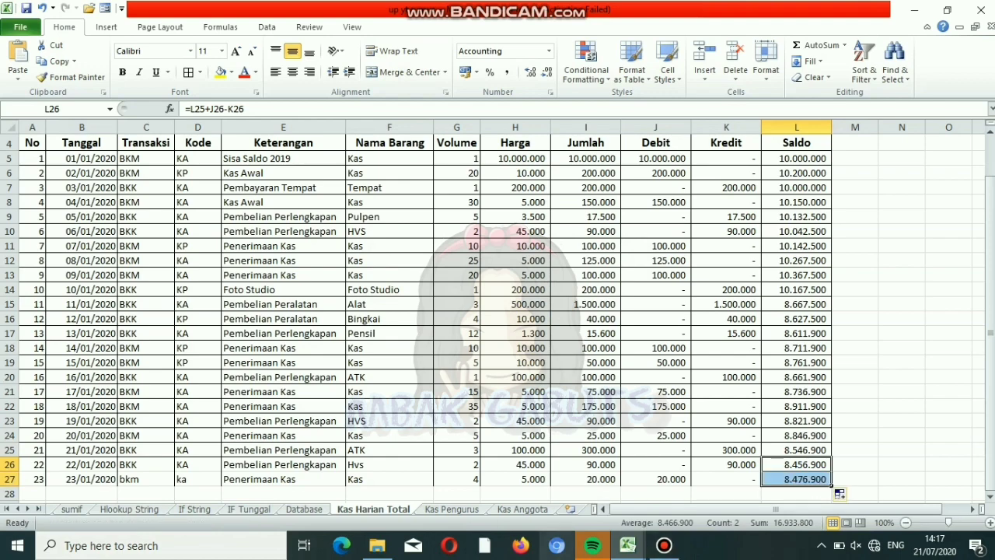
{"action": "left_click", "coordinate": [522, 508]}
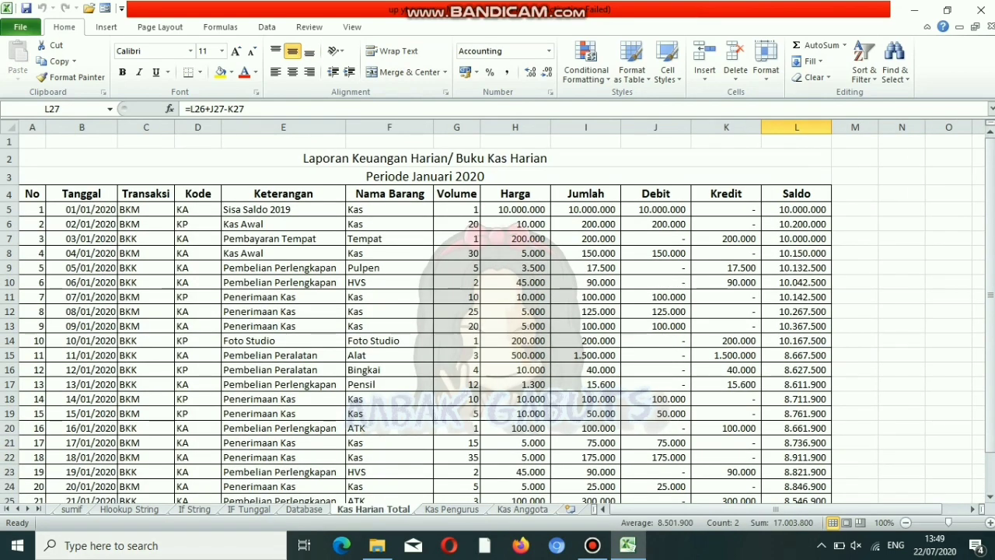
- Merge and center M4:N4 on Kas Harian Total and enter the bold heading Rekap Mingguan
{"action": "left_click_drag", "start_coordinate": [854, 194], "coordinate": [902, 193]}
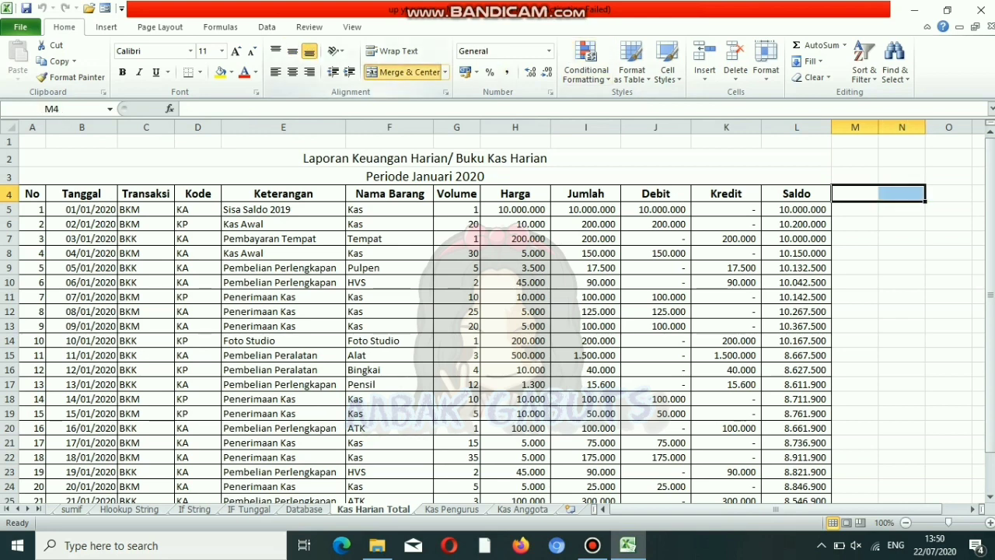
{"action": "left_click", "coordinate": [404, 71]}
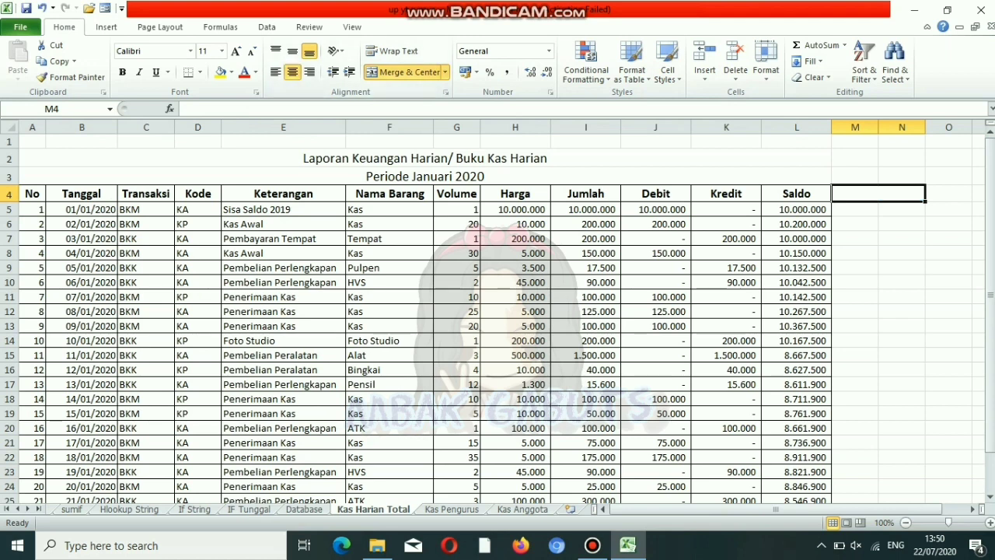
{"action": "type", "text": "Rekap"}
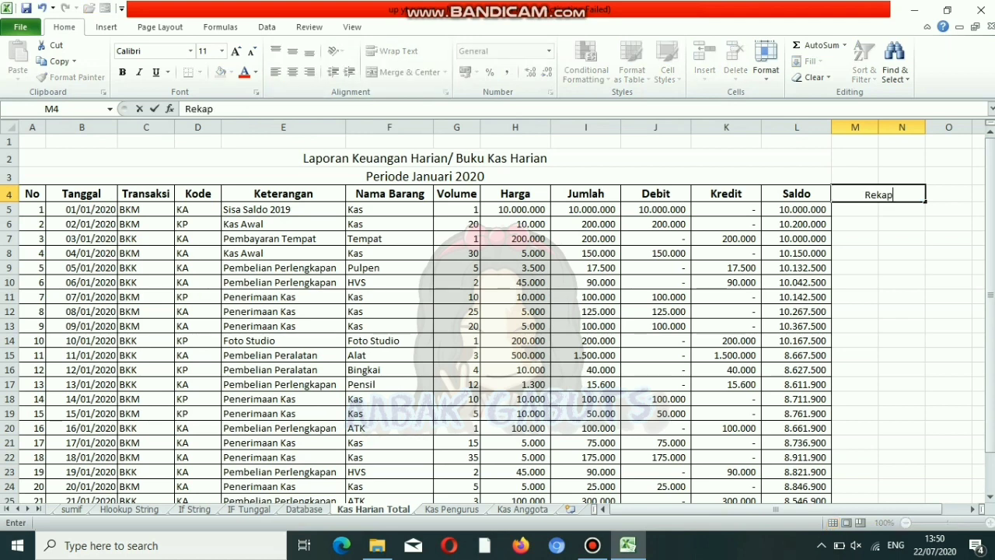
{"action": "type", "text": "gg"}
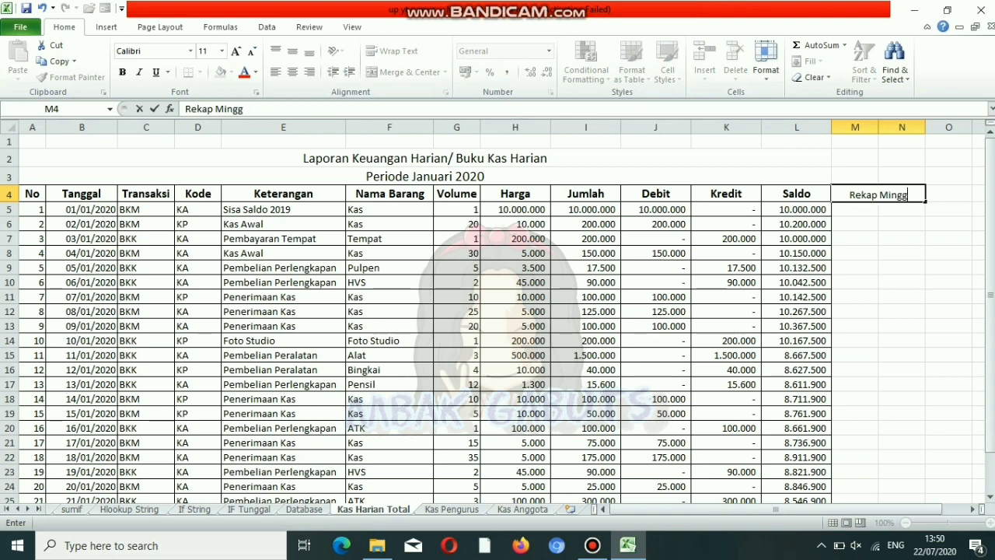
{"action": "type", "text": "uan"}
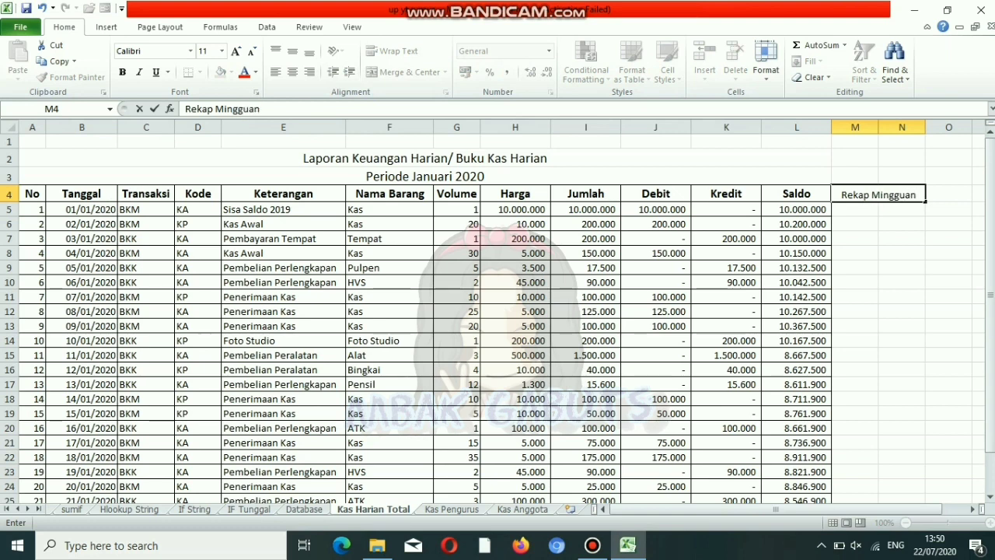
{"action": "left_click", "coordinate": [902, 238]}
{"action": "left_click", "coordinate": [879, 196]}
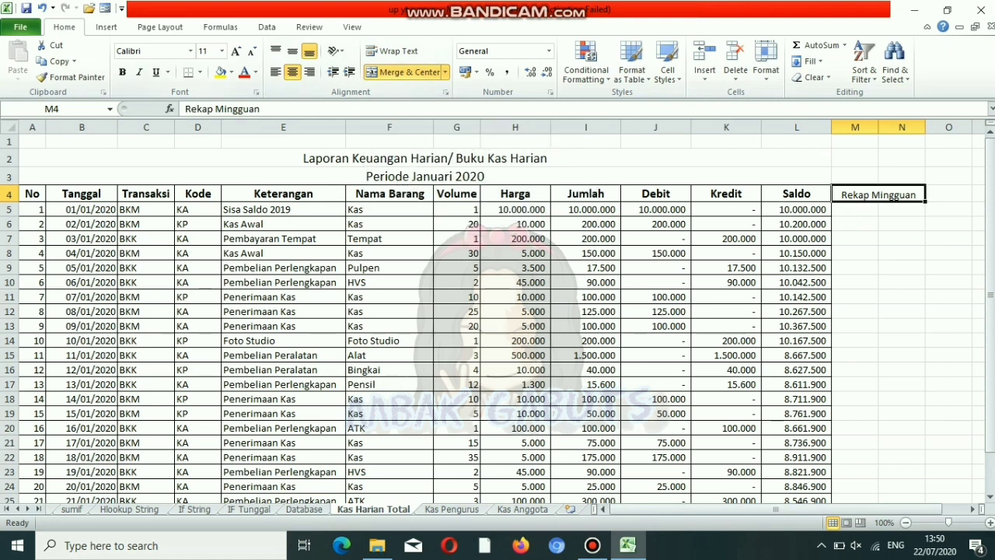
{"action": "left_click", "coordinate": [122, 72]}
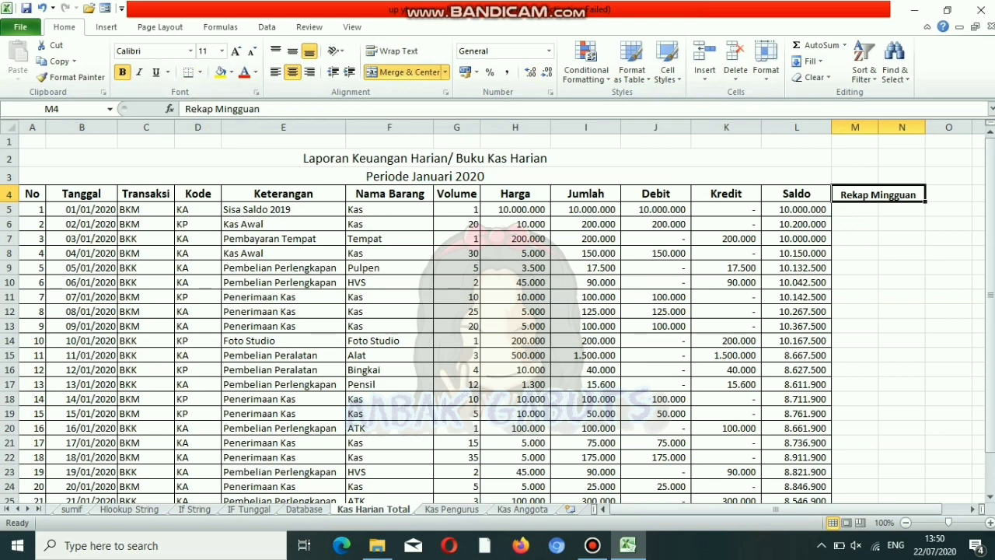
- Merge M5:M11 into one cell and copy it to N5:N11 for the first week
{"action": "left_click_drag", "start_coordinate": [855, 209], "coordinate": [855, 297]}
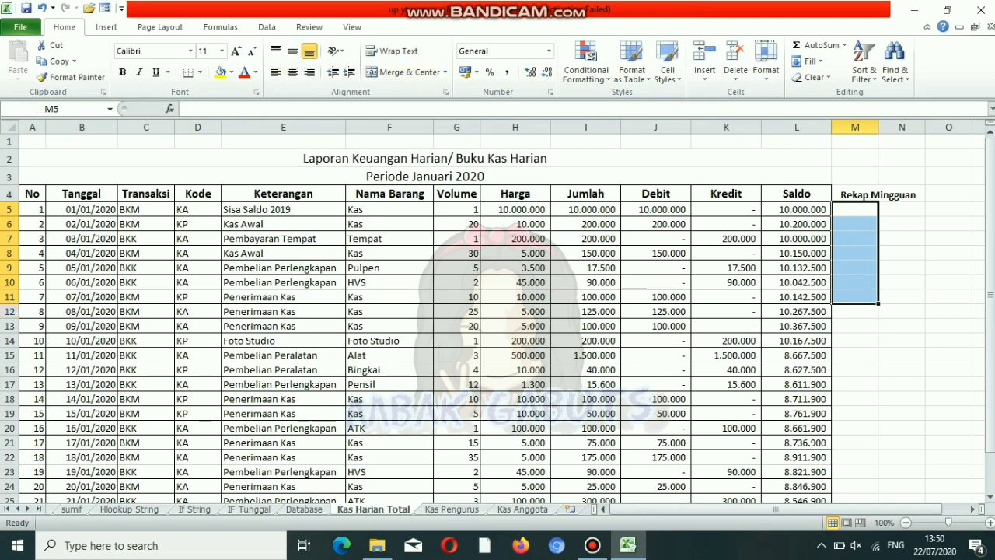
{"action": "left_click", "coordinate": [404, 72]}
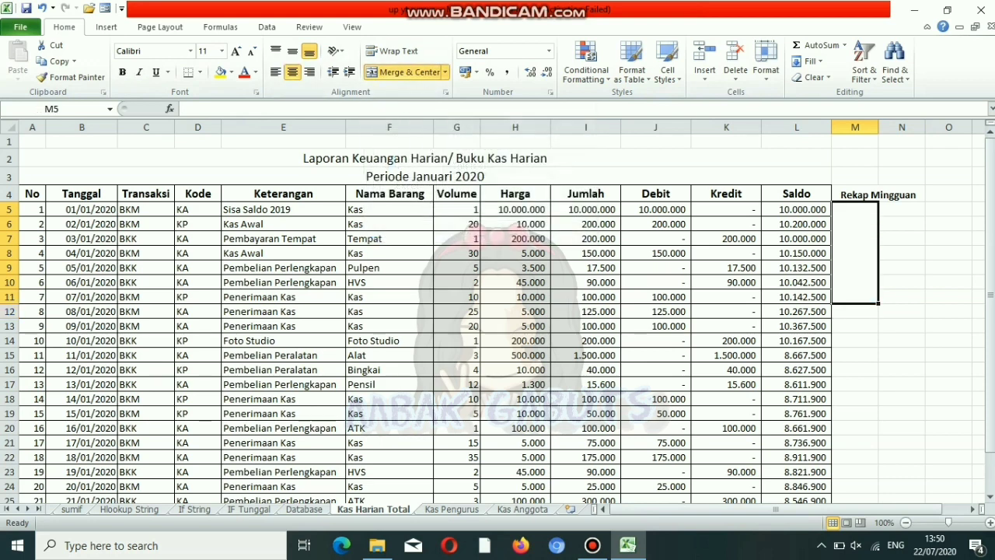
{"action": "key", "text": "ctrl+c"}
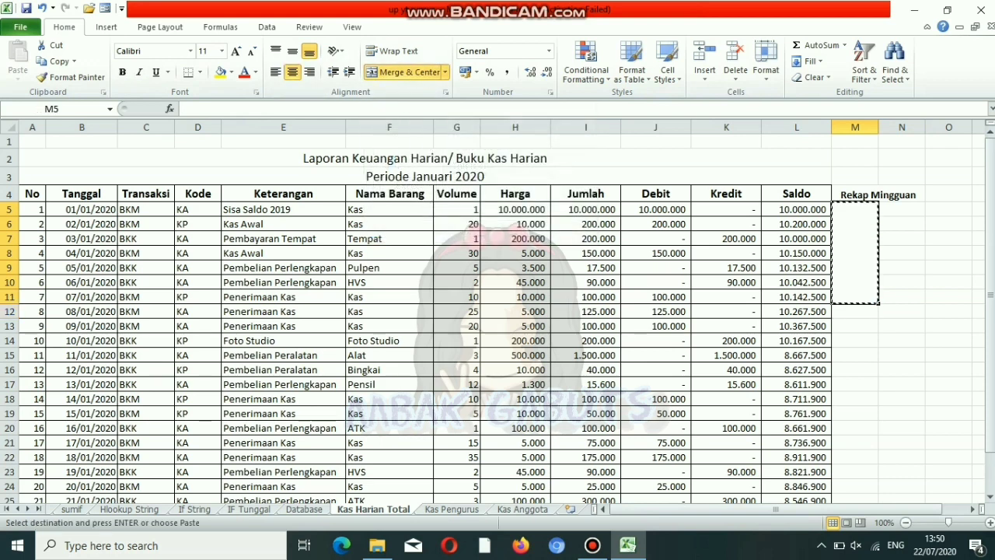
{"action": "left_click", "coordinate": [902, 210]}
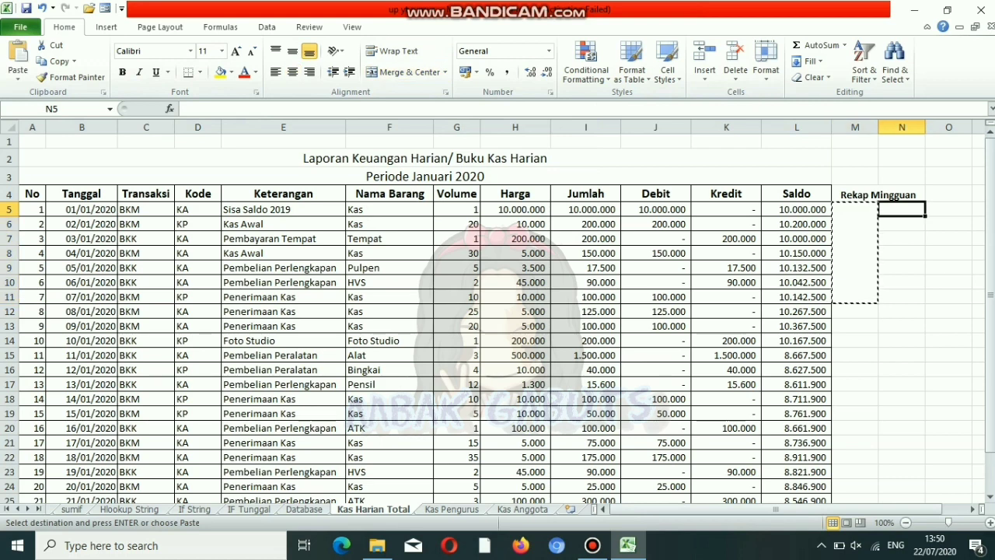
{"action": "left_click_drag", "start_coordinate": [902, 210], "coordinate": [902, 297]}
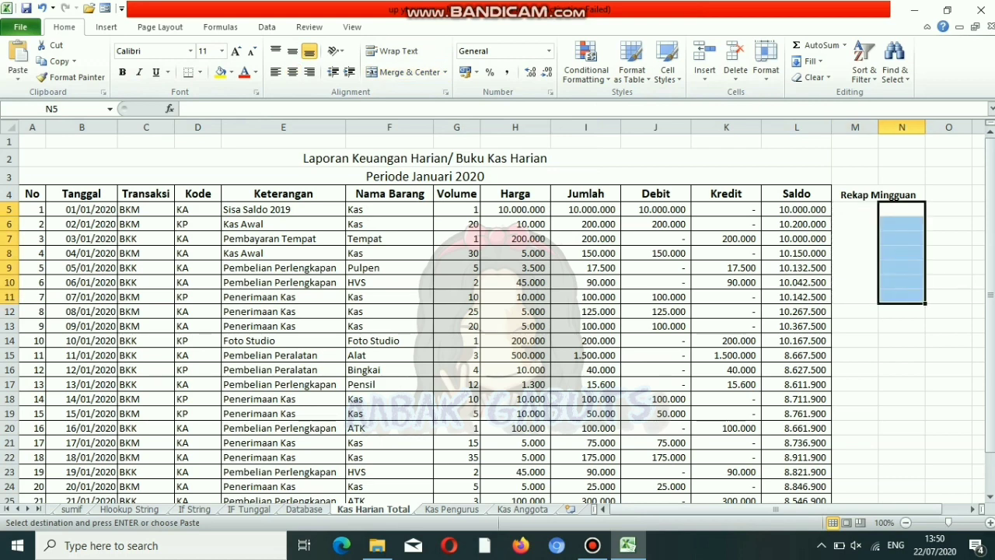
{"action": "key", "text": "ctrl+v"}
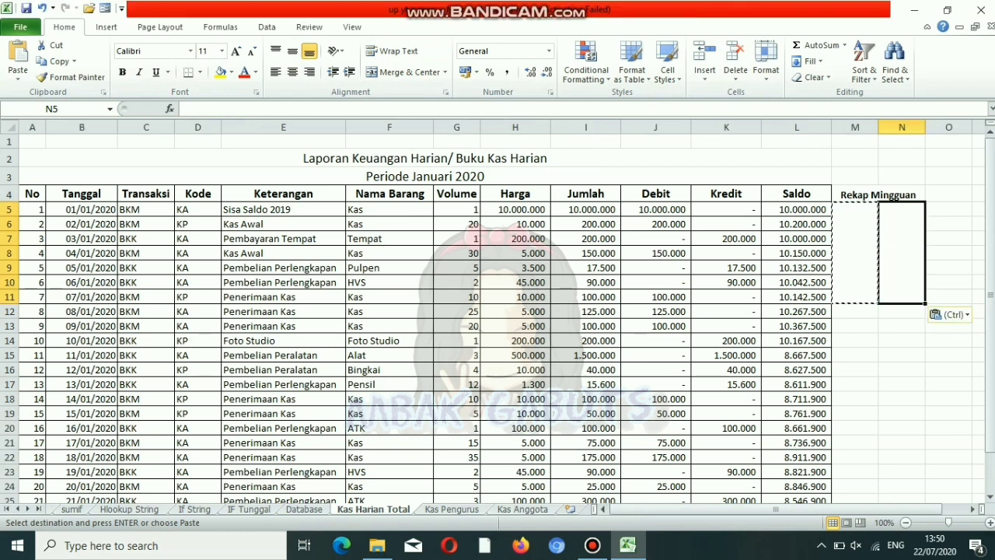
- Paste the merged seven-row cell into columns M and N at rows 12 to 18
{"action": "left_click", "coordinate": [855, 312]}
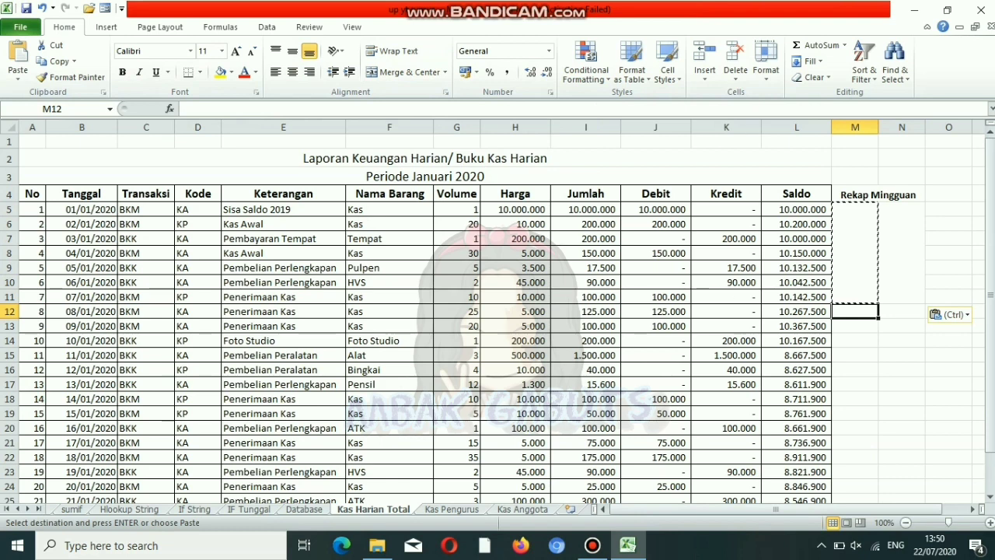
{"action": "left_click", "coordinate": [902, 311]}
{"action": "key", "text": "ctrl+v"}
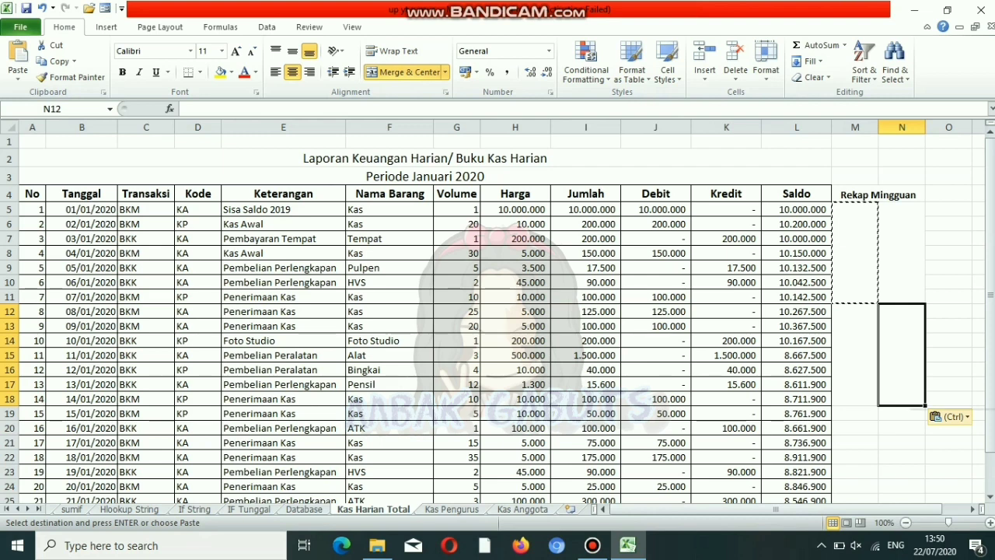
{"action": "key", "text": "ctrl"}
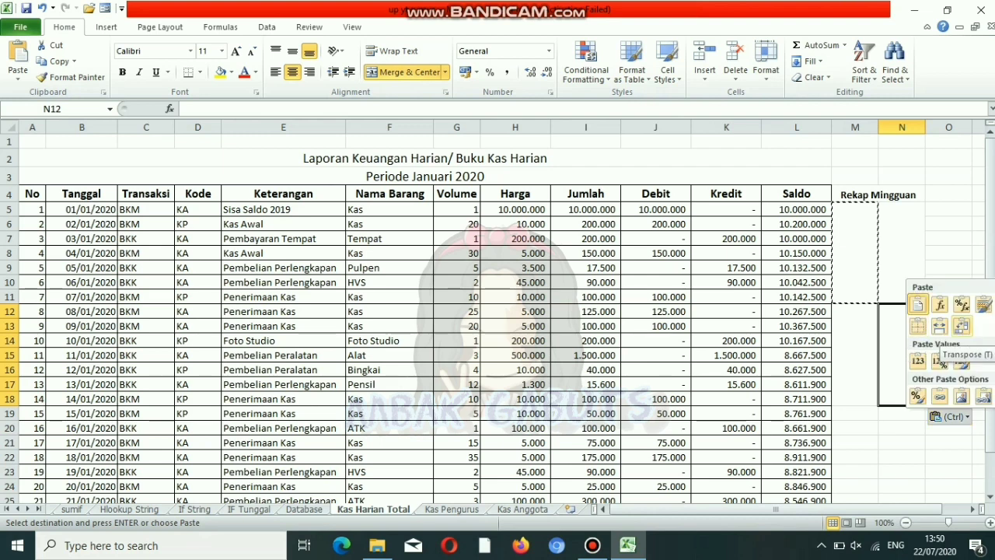
{"action": "key", "text": "Escape"}
- Paste the merged seven-row cell into columns M and N at rows 19 to 25
{"action": "key", "text": "Down"}
{"action": "key", "text": "Left"}
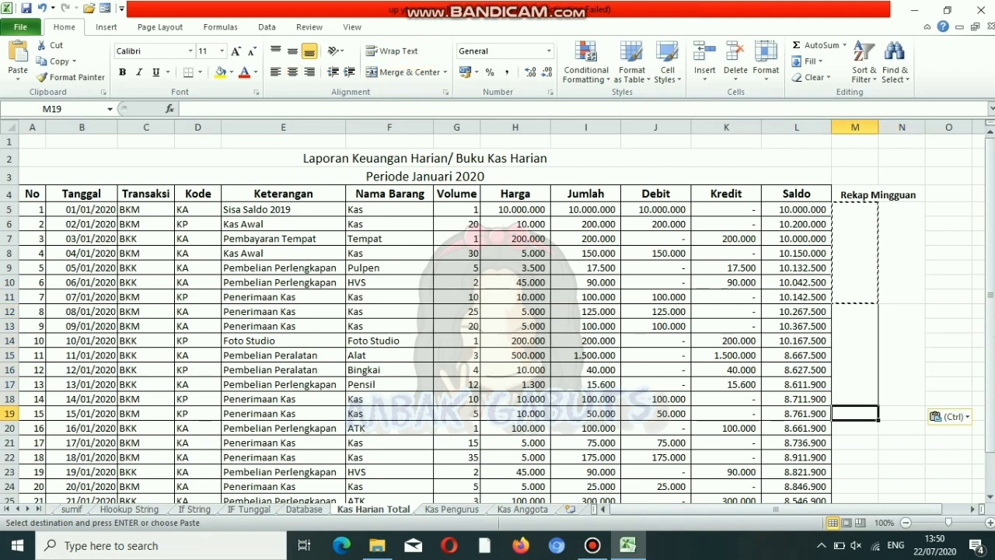
{"action": "key", "text": "ctrl+v"}
{"action": "key", "text": "ctrl+z"}
{"action": "key", "text": "Right"}
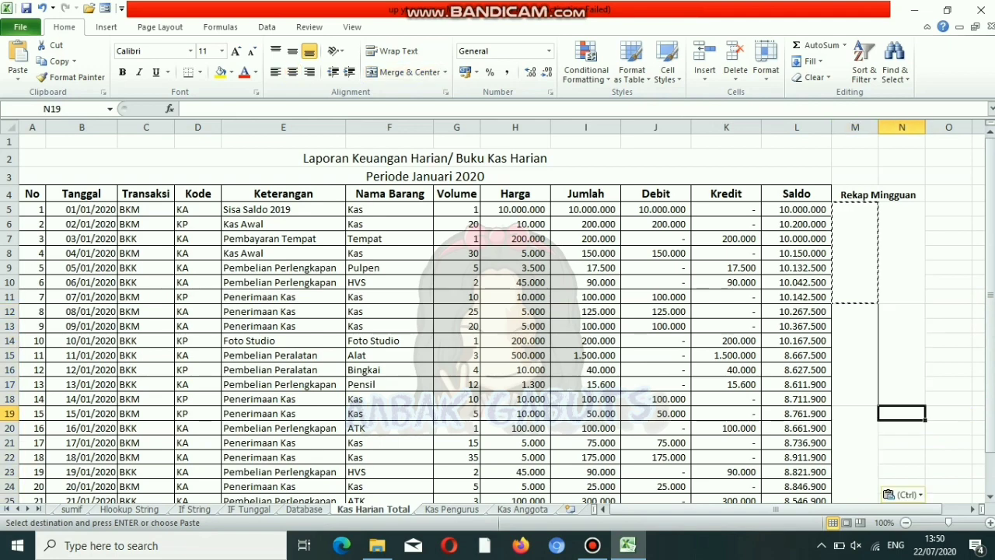
{"action": "key", "text": "ctrl+v"}
{"action": "key", "text": "Down"}
{"action": "key", "text": "Down"}
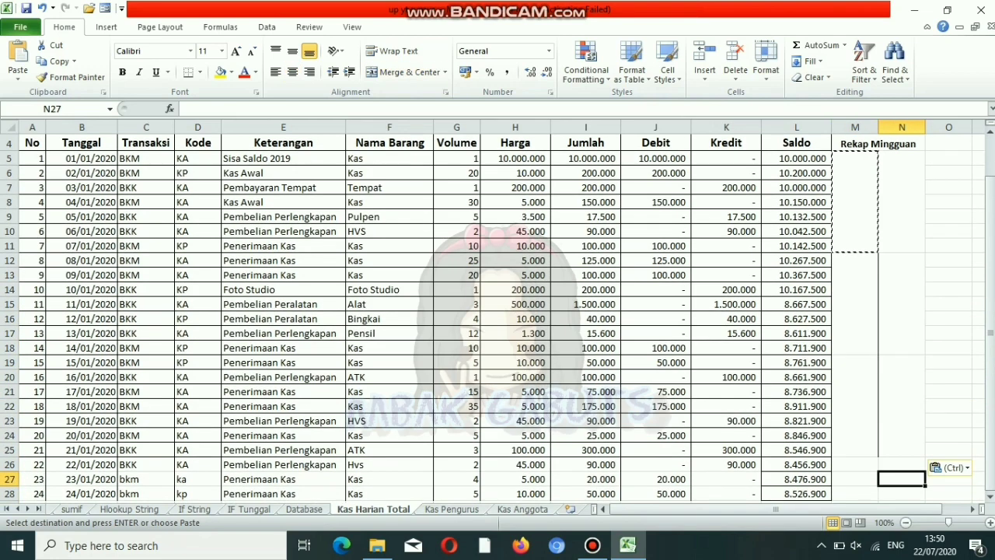
- Paste the merged seven-row cell into column M starting at row 26
{"action": "key", "text": "Up"}
{"action": "key", "text": "Left"}
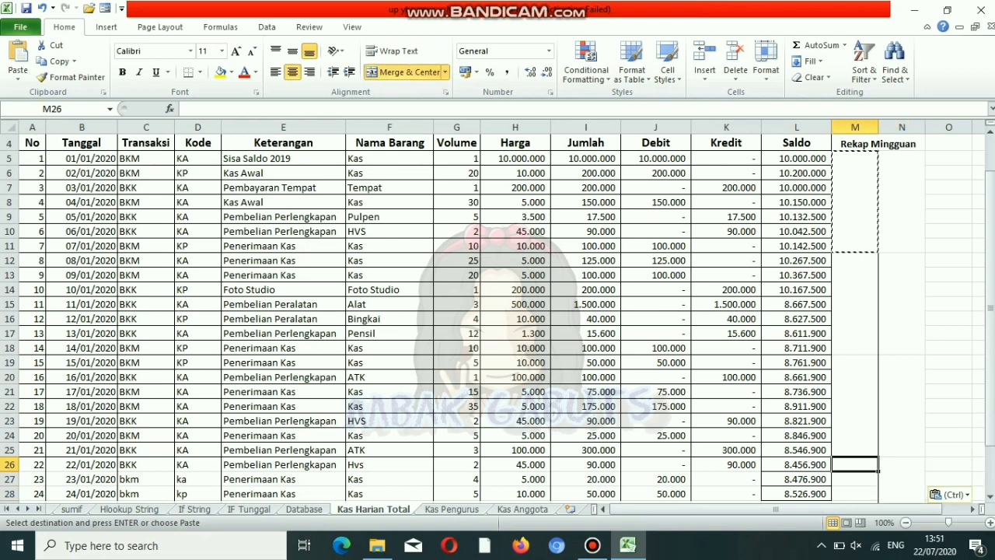
{"action": "key", "text": "Right"}
{"action": "key", "text": "Up"}
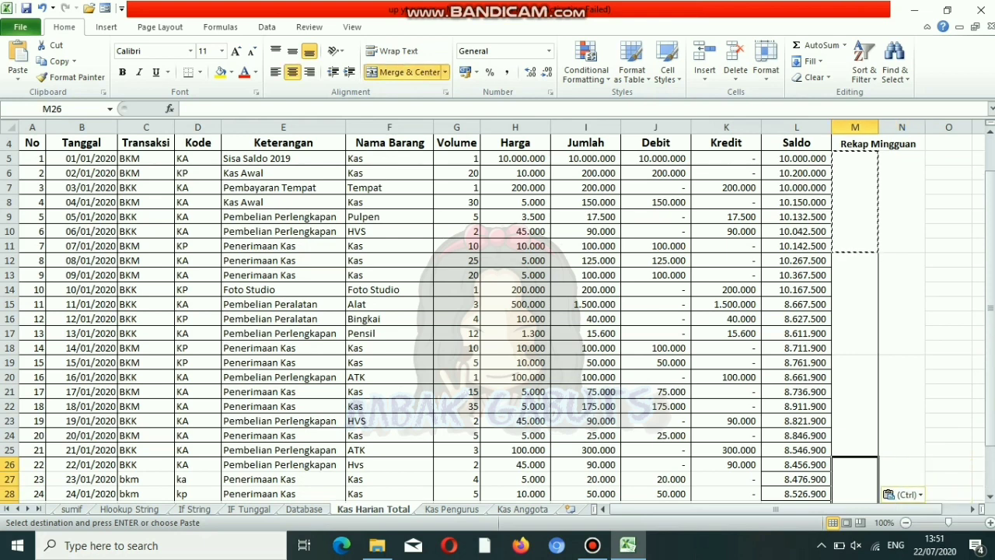
{"action": "key", "text": "Up"}
- Total the first week's debit in M5 with =SUM(J5:J11) and fill the formula across to N5 for the credit
{"action": "double_click", "coordinate": [855, 202]}
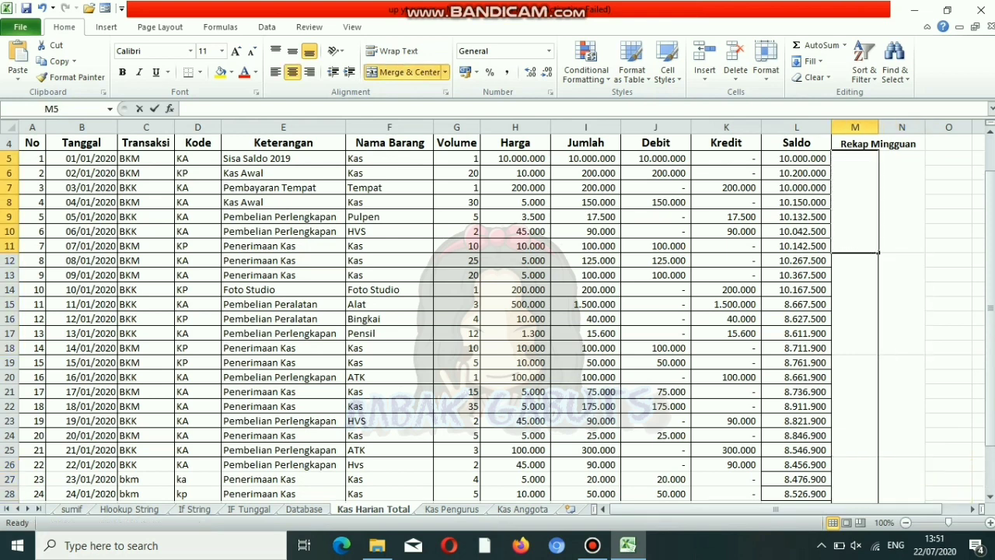
{"action": "type", "text": "=sum("}
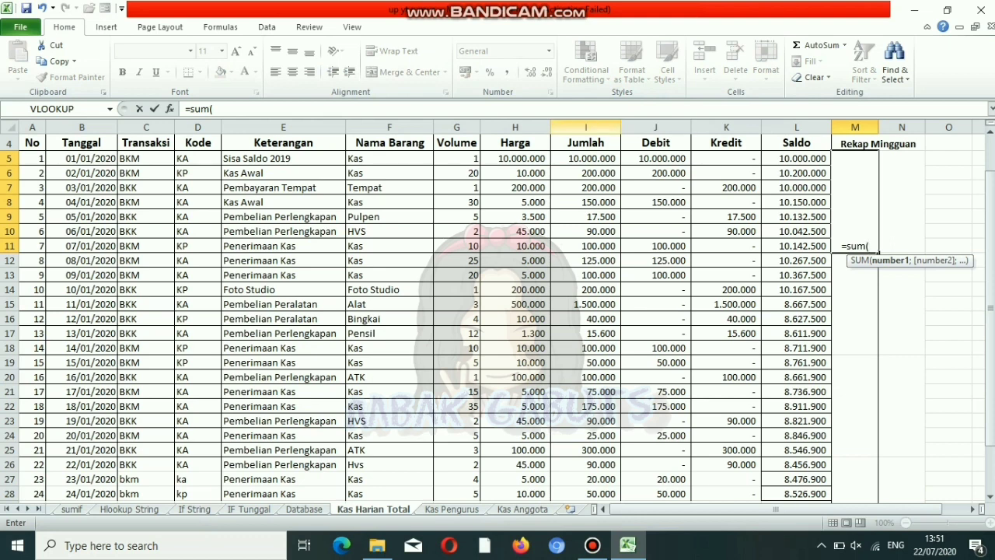
{"action": "left_click_drag", "start_coordinate": [656, 158], "coordinate": [688, 253]}
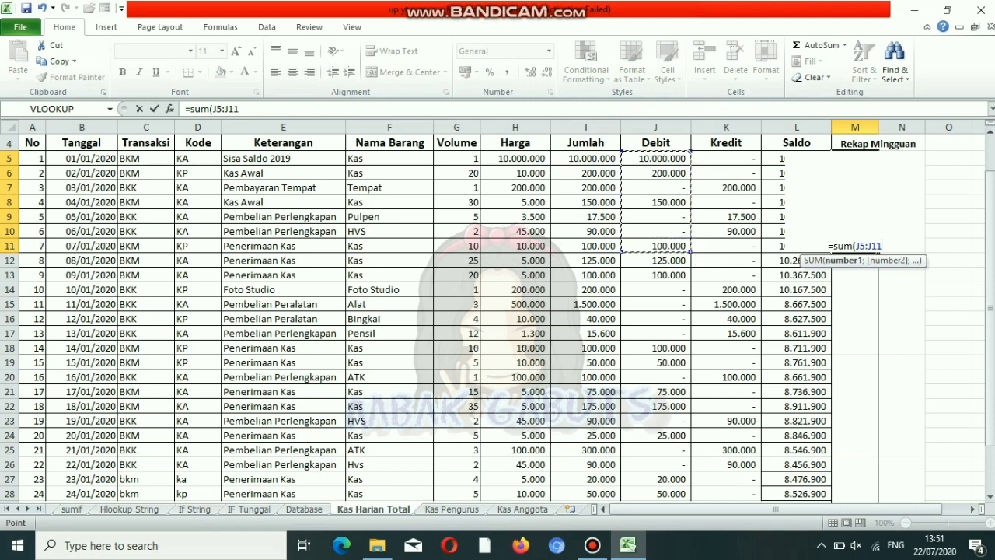
{"action": "key", "text": "Return"}
{"action": "left_click", "coordinate": [861, 202]}
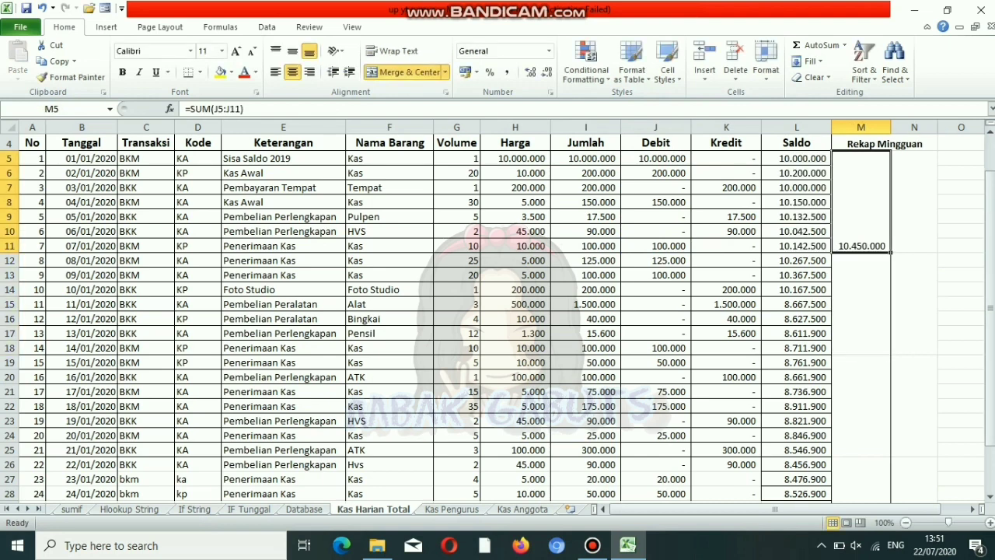
{"action": "left_click_drag", "start_coordinate": [891, 252], "coordinate": [925, 248]}
- Total the second week's debit in merged cell M12 with =SUM(J12:J18)
{"action": "left_click", "coordinate": [860, 304]}
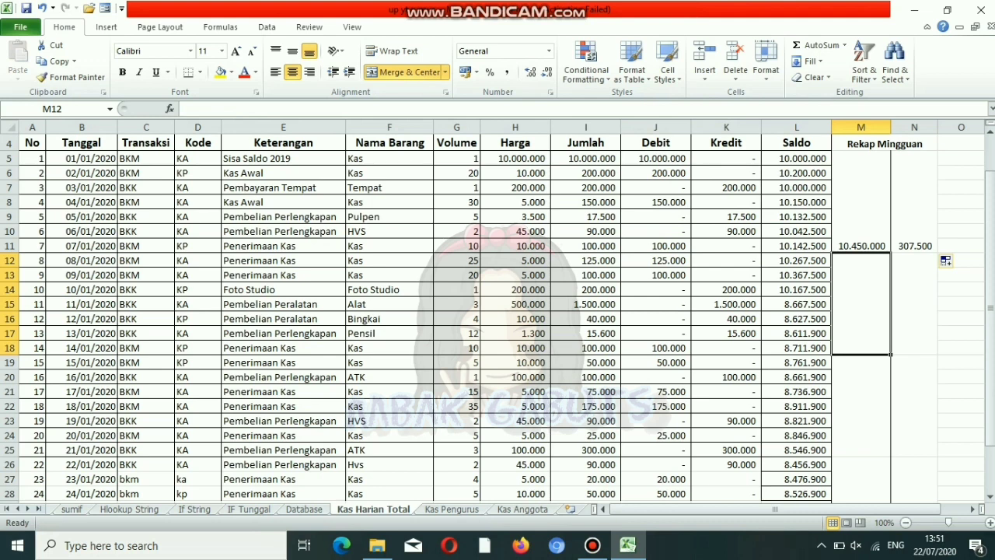
{"action": "type", "text": "=sum"}
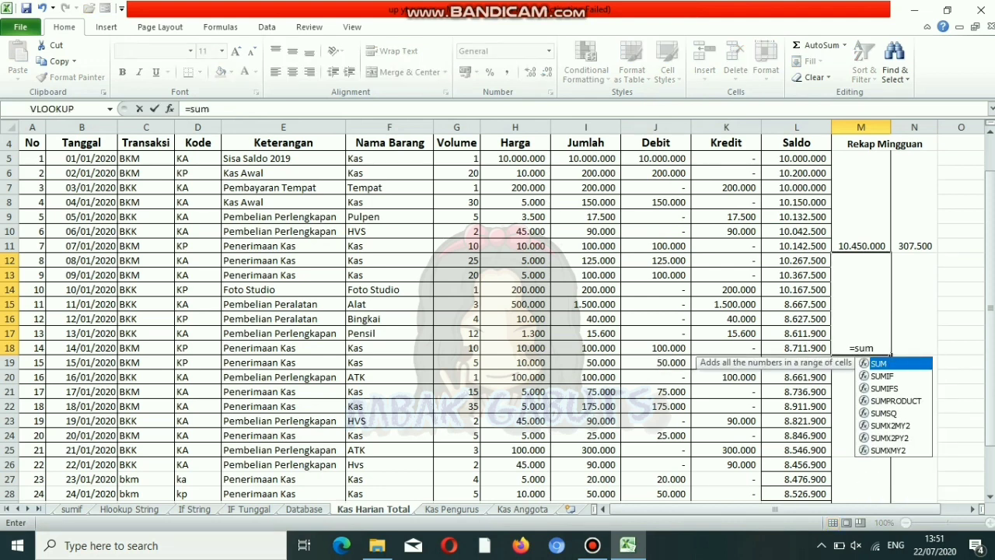
{"action": "type", "text": "("}
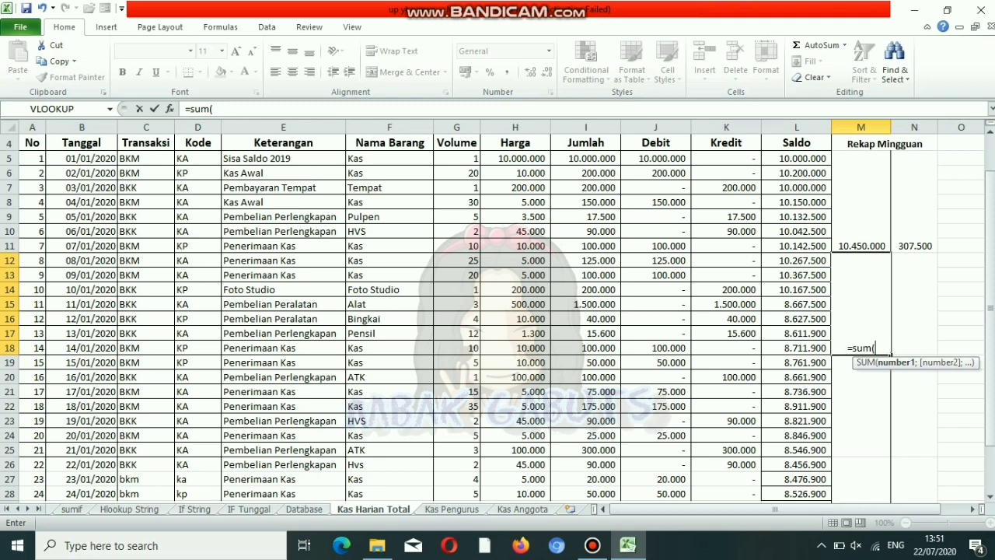
{"action": "left_click_drag", "start_coordinate": [656, 260], "coordinate": [657, 351]}
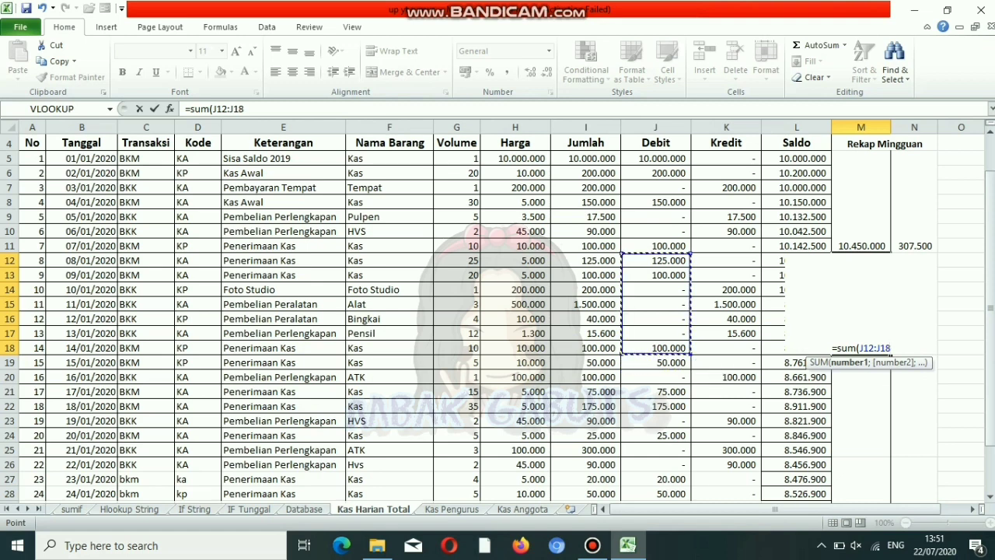
{"action": "key", "text": "Return"}
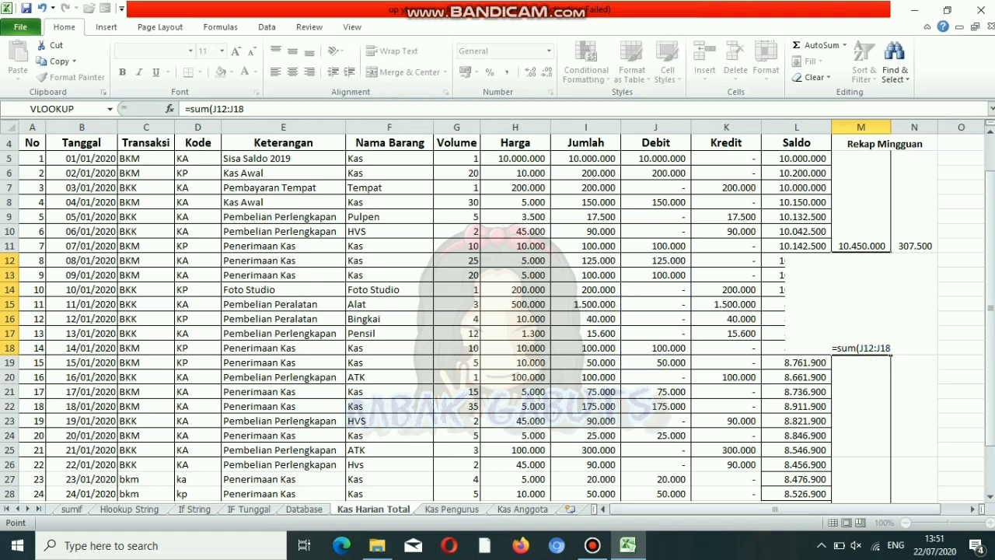
{"action": "key", "text": "Up"}
{"action": "key", "text": "F2"}
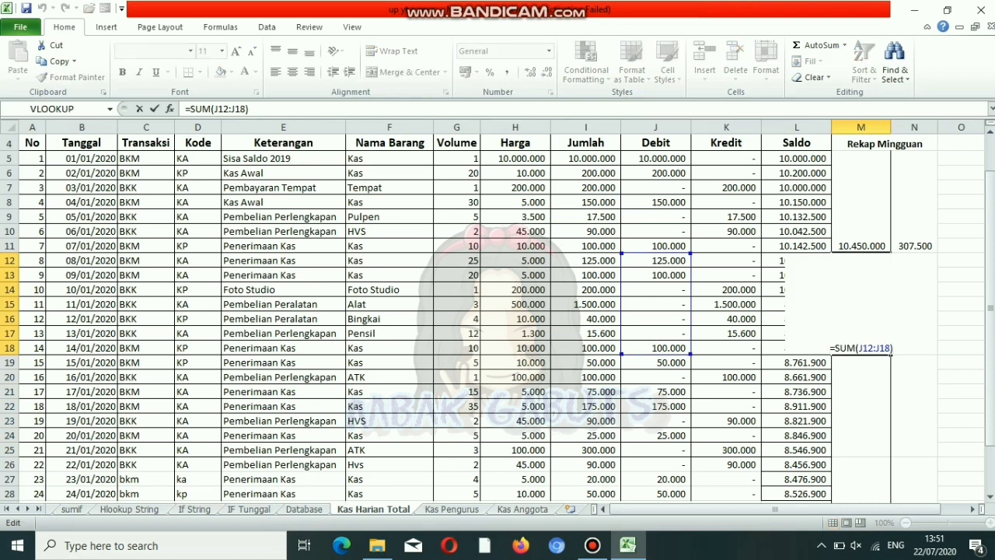
{"action": "key", "text": "Return"}
- Fill the second week's formula from M12 across to N12 and widen column N to fit the amount
{"action": "left_click", "coordinate": [860, 303]}
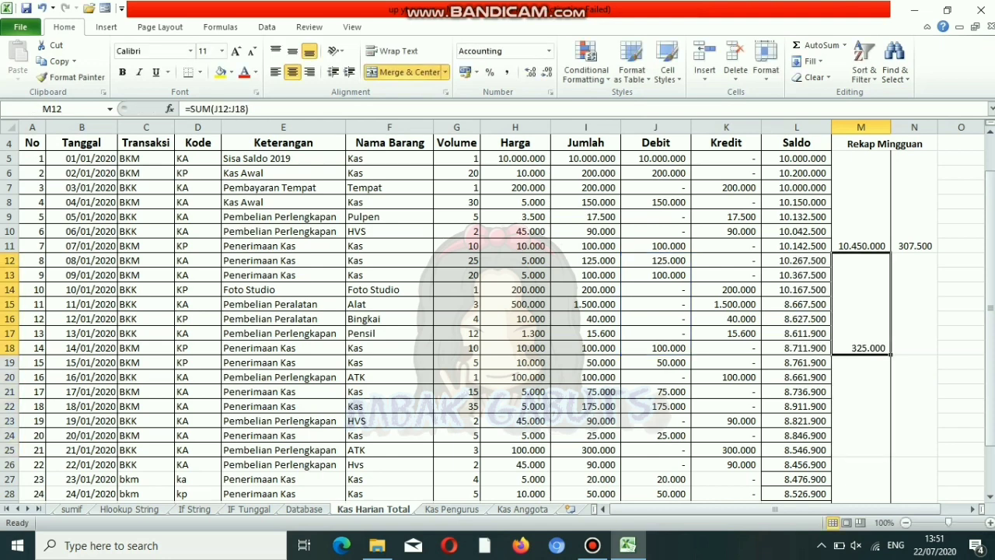
{"action": "left_click_drag", "start_coordinate": [890, 354], "coordinate": [929, 350]}
{"action": "left_click", "coordinate": [861, 406]}
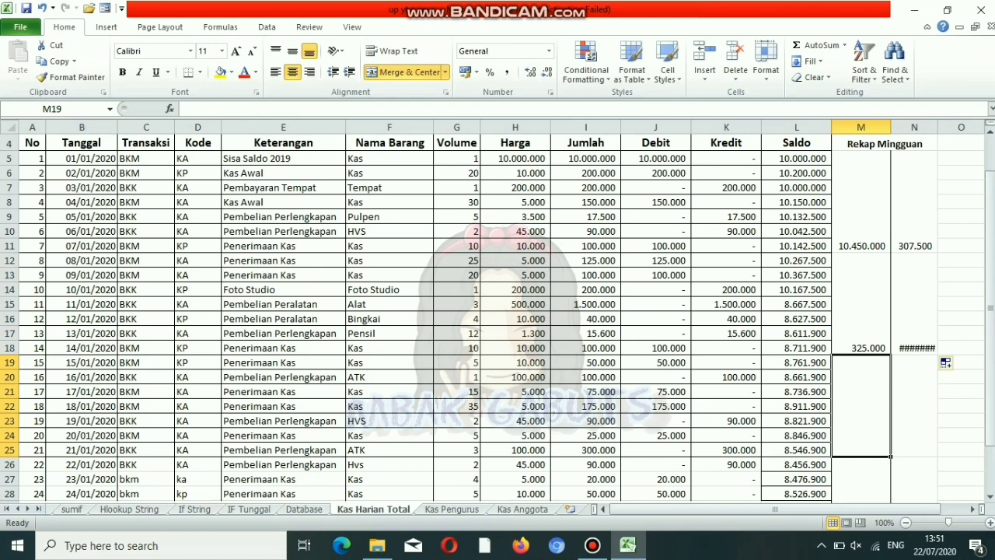
{"action": "left_click_drag", "start_coordinate": [937, 127], "coordinate": [949, 127]}
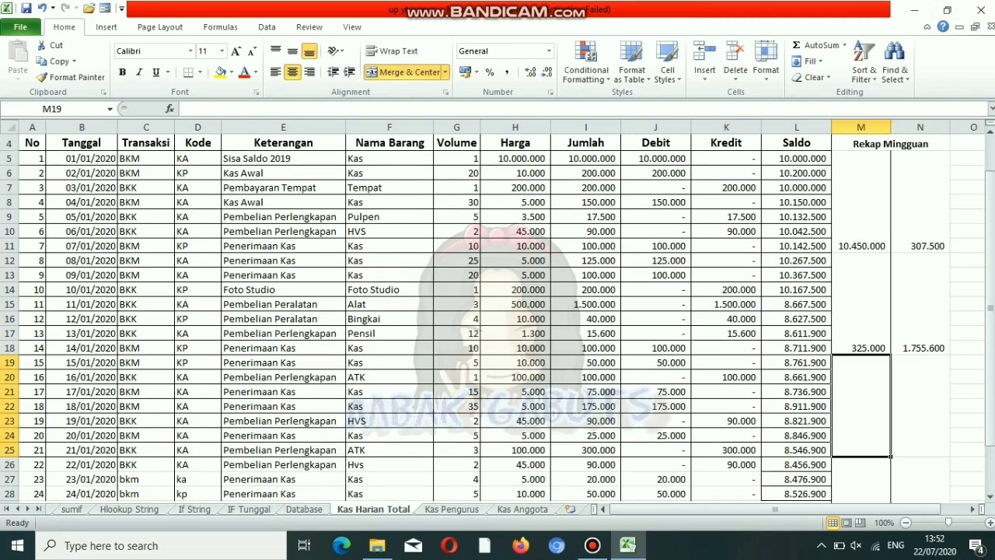
- Total the third week's debit in M19 with =SUM(J19:J25) and dismiss the Smadav update window
{"action": "type", "text": "=sum"}
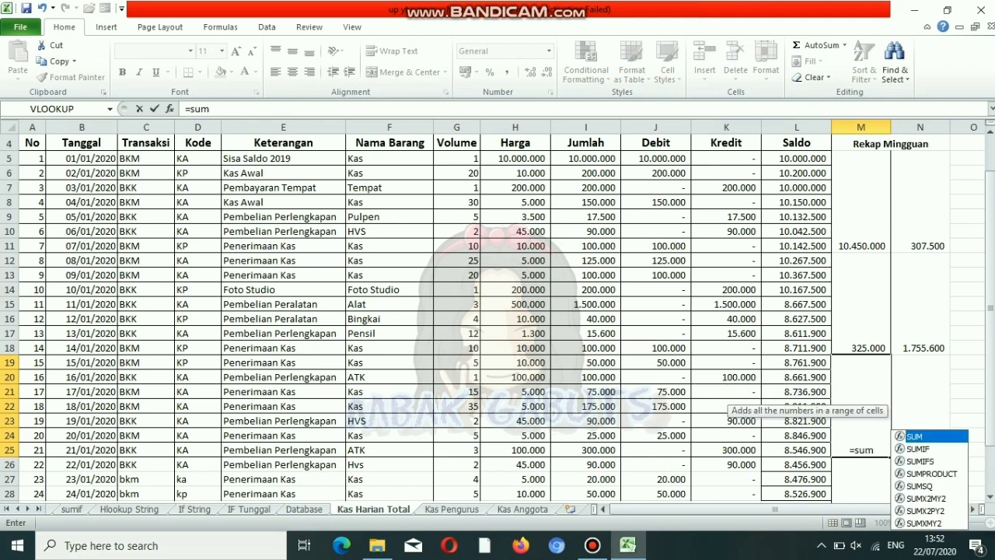
{"action": "type", "text": "9"}
{"action": "key", "text": "BackSpace"}
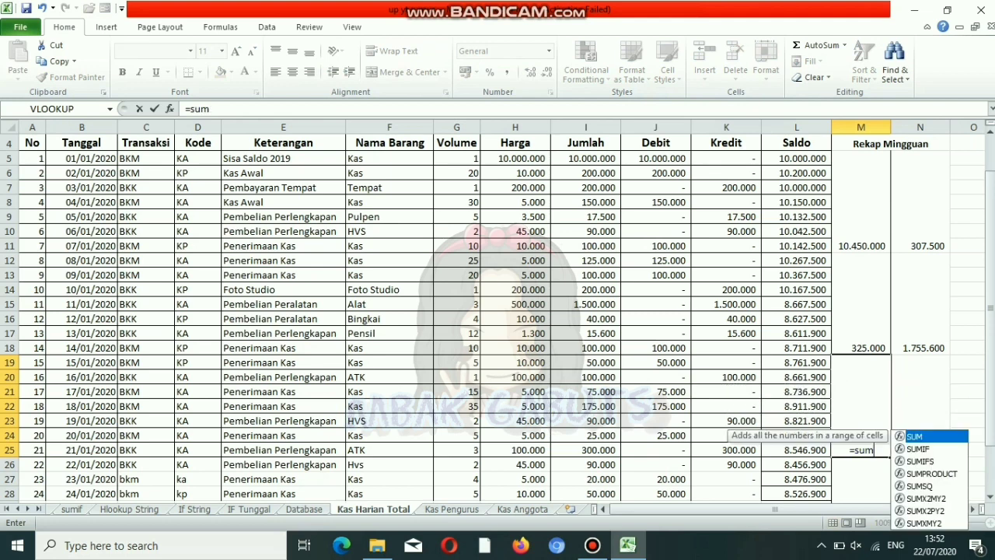
{"action": "type", "text": "("}
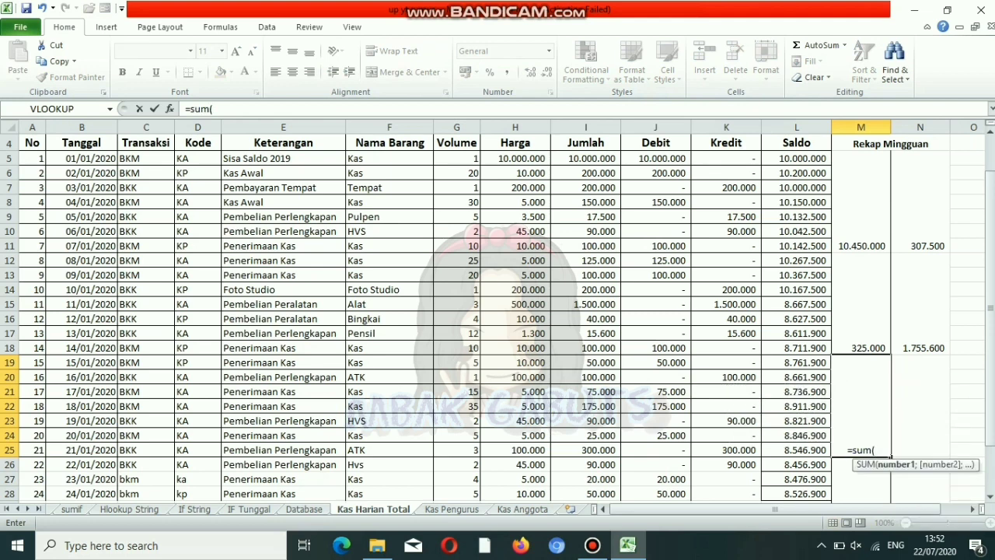
{"action": "left_click", "coordinate": [655, 362]}
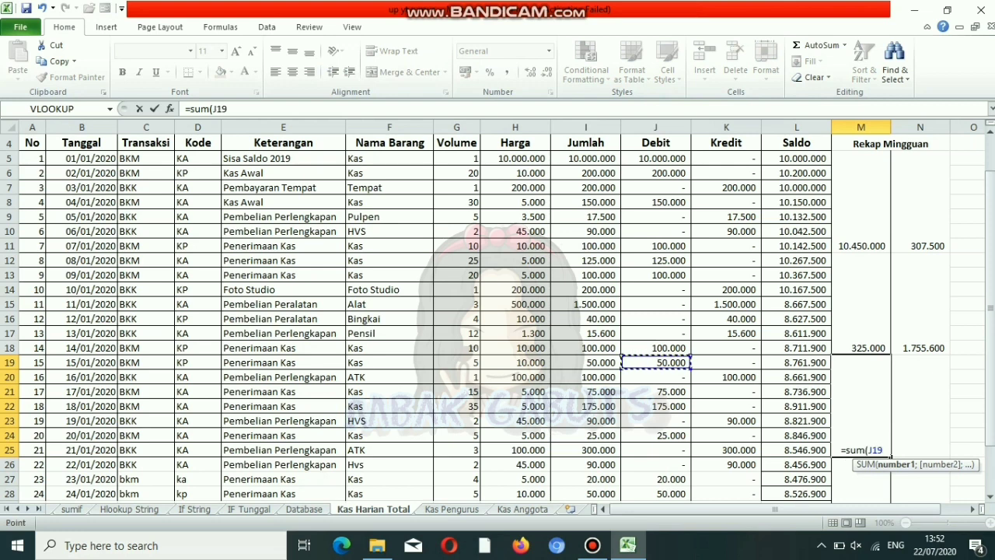
{"action": "type", "text": ":J22"}
{"action": "key", "text": "BackSpace"}
{"action": "type", "text": "5"}
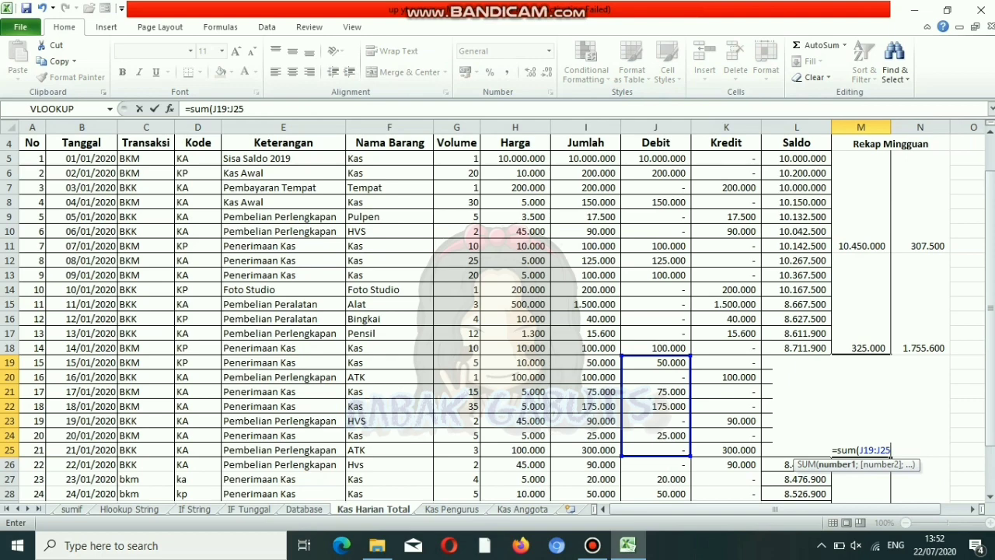
{"action": "key", "text": "Return"}
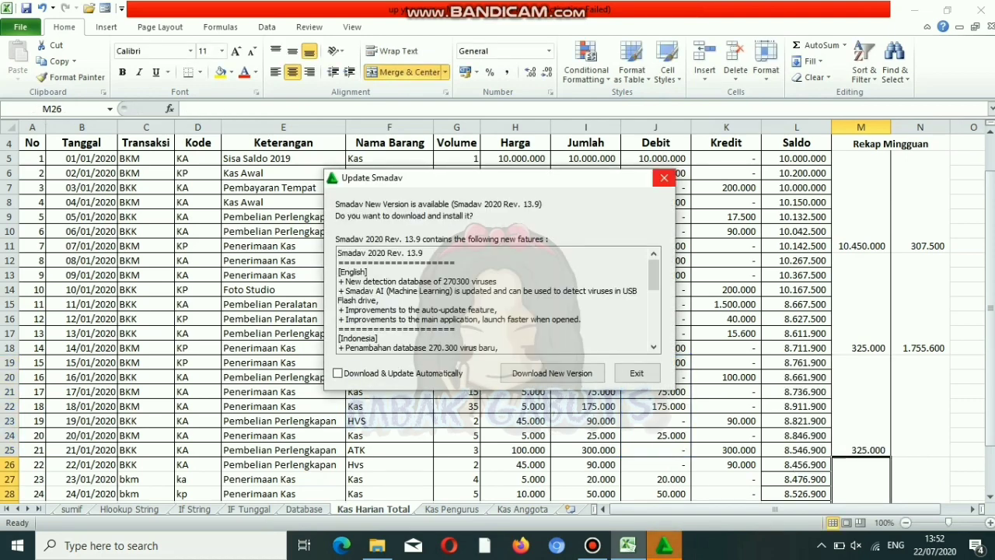
{"action": "left_click", "coordinate": [664, 178]}
{"action": "left_click", "coordinate": [919, 404]}
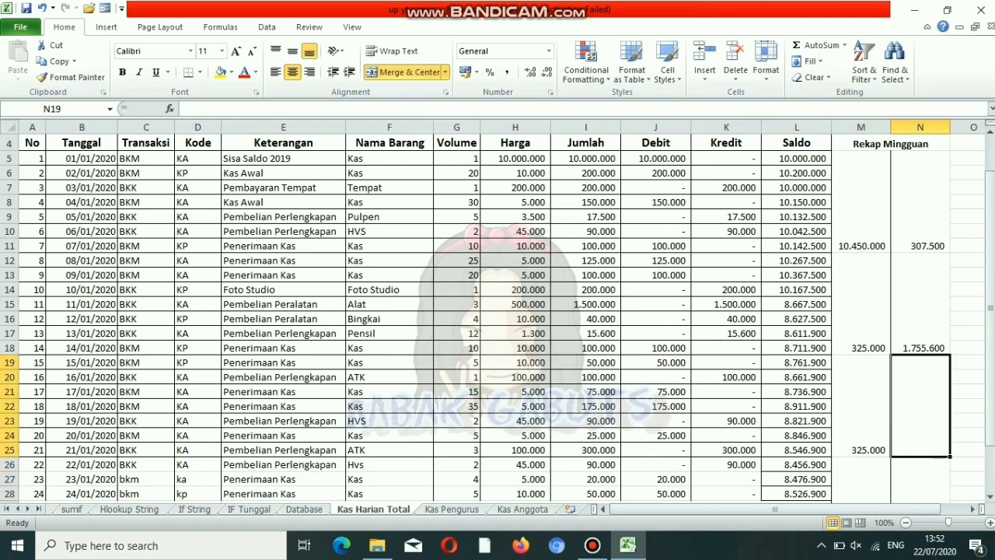
{"action": "type", "text": "=sum"}
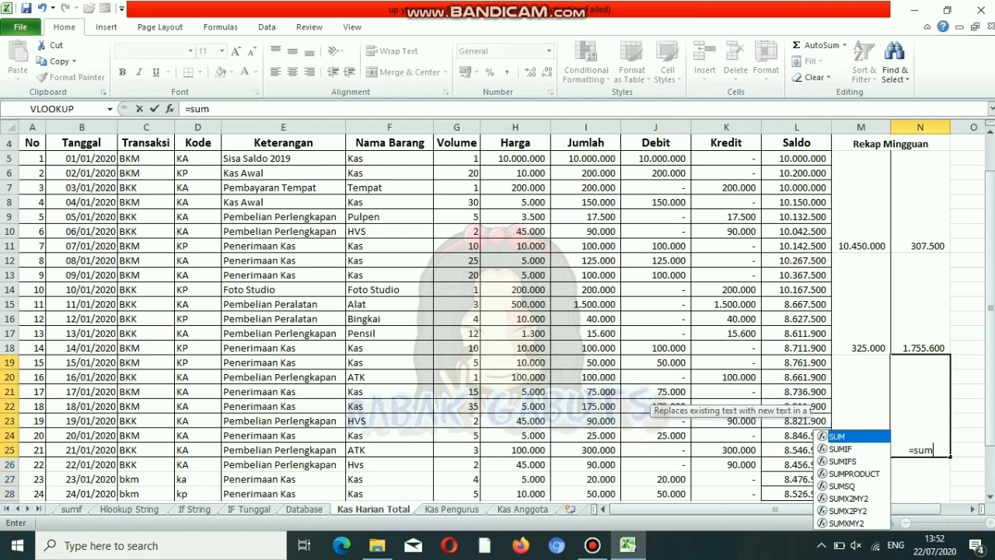
{"action": "type", "text": "("}
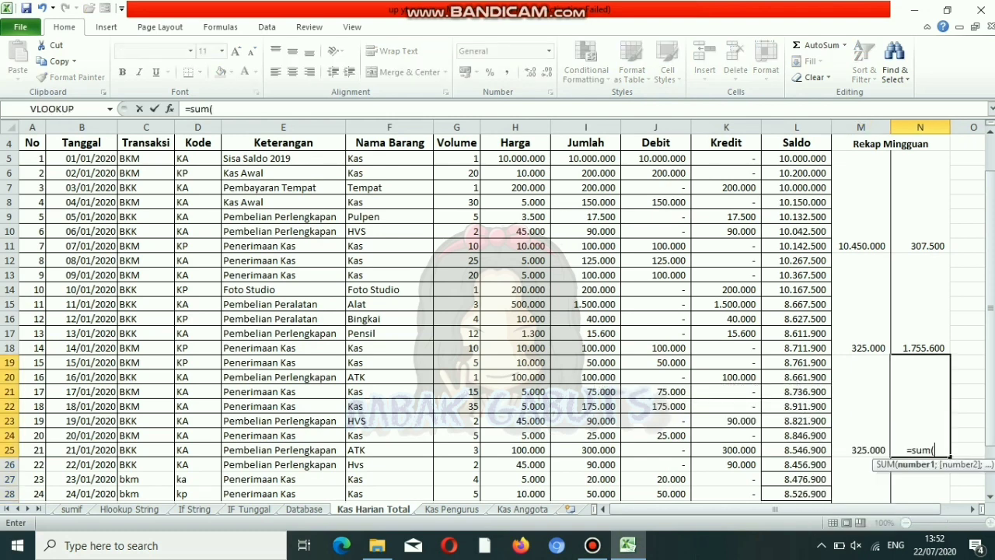
{"action": "key", "text": "BackSpace"}
{"action": "key", "text": "BackSpace"}
{"action": "key", "text": "BackSpace"}
{"action": "key", "text": "BackSpace"}
{"action": "key", "text": "BackSpace"}
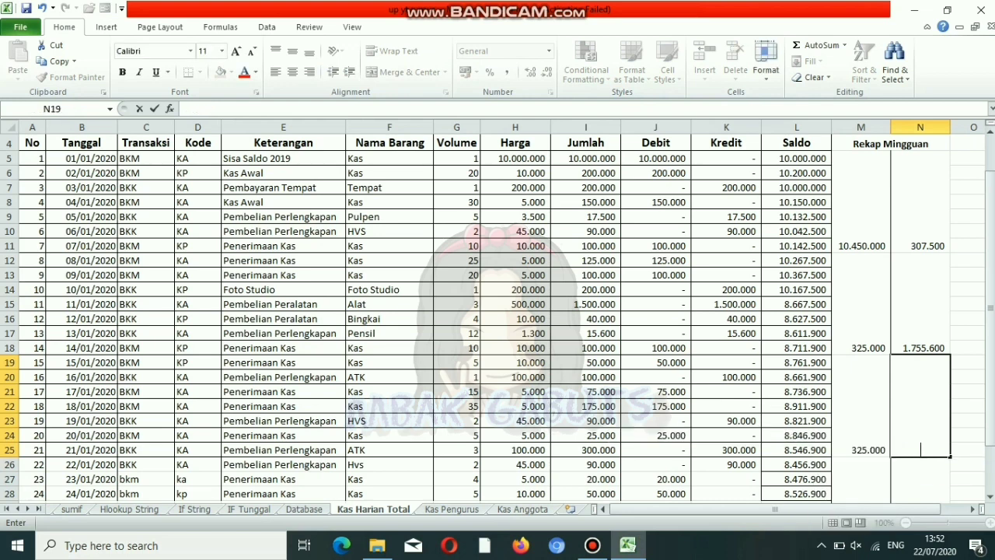
- Fill the third week's debit formula from M19 across to N19 for the credit total
{"action": "left_click", "coordinate": [861, 404]}
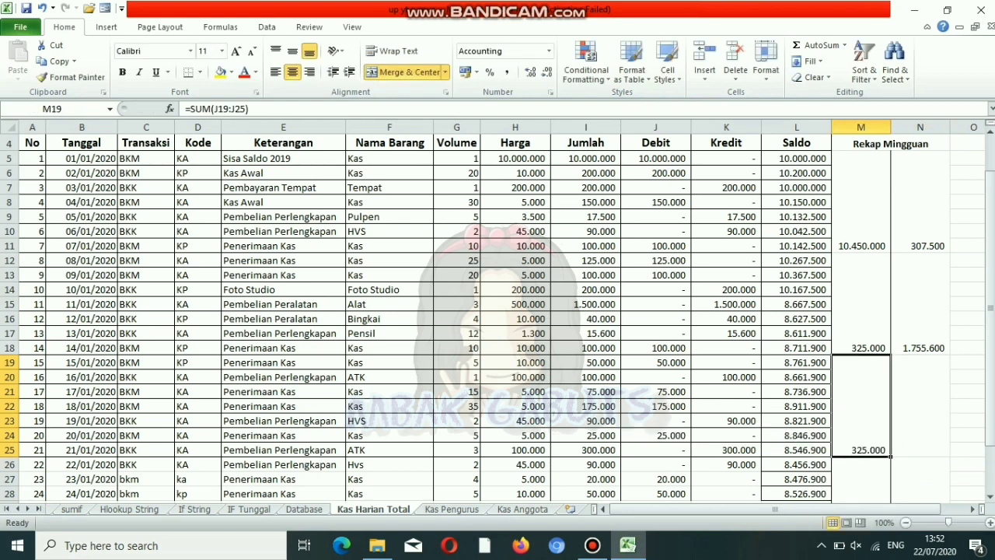
{"action": "left_click_drag", "start_coordinate": [891, 457], "coordinate": [959, 462]}
- Try to enter a SUM formula for the last days' debit, J26 to J28, in merged cell M26
{"action": "key", "text": "Down"}
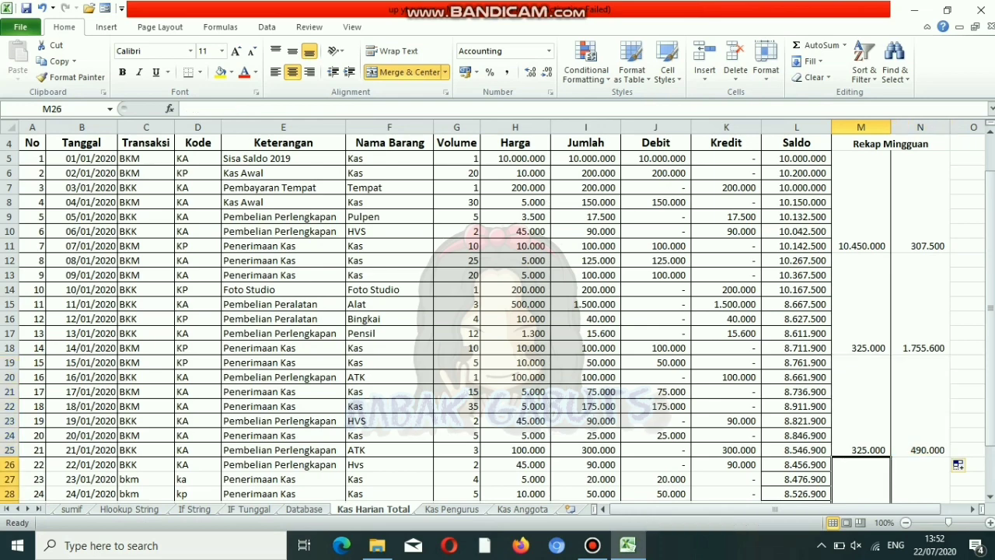
{"action": "key", "text": "Down"}
{"action": "key", "text": "Up"}
{"action": "key", "text": "Up"}
{"action": "key", "text": "Down"}
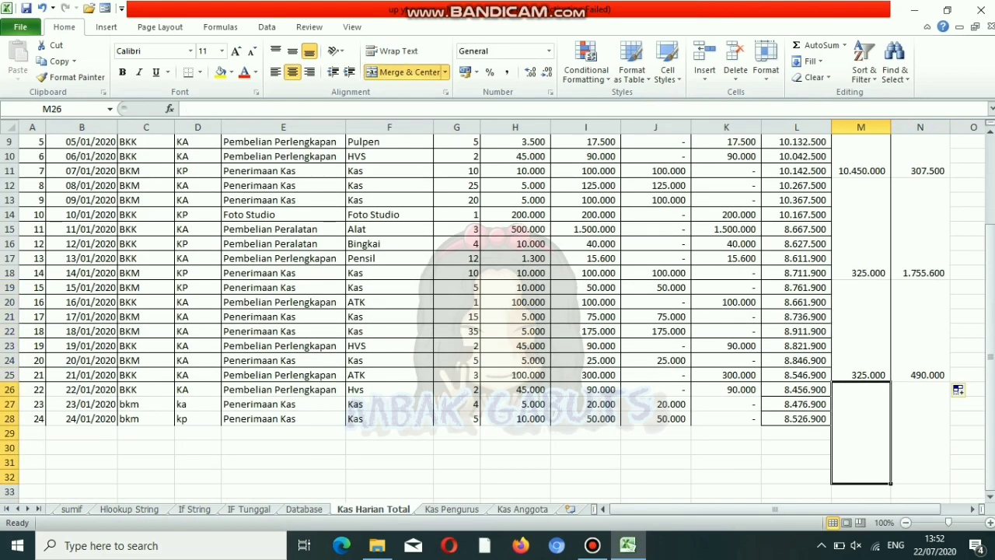
{"action": "type", "text": "=s"}
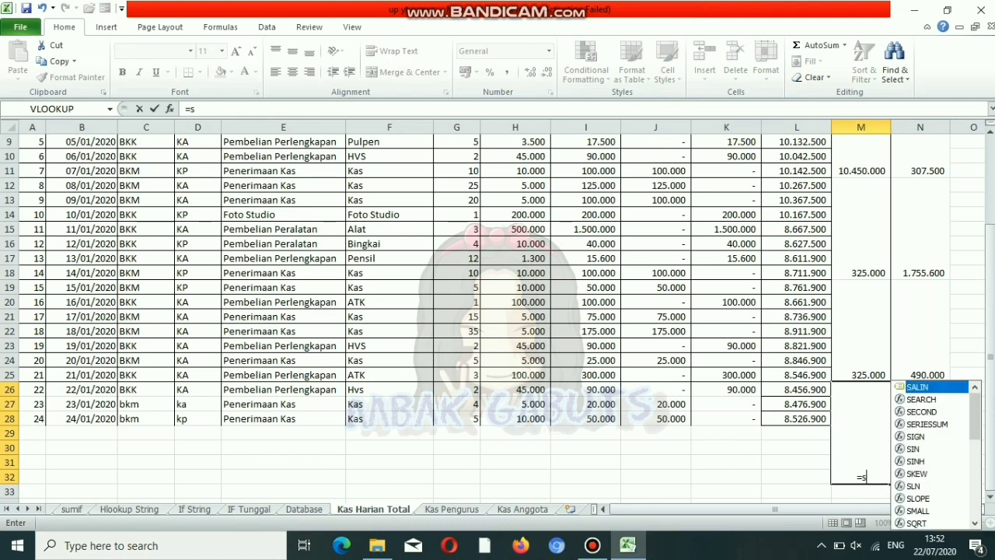
{"action": "type", "text": "um9"}
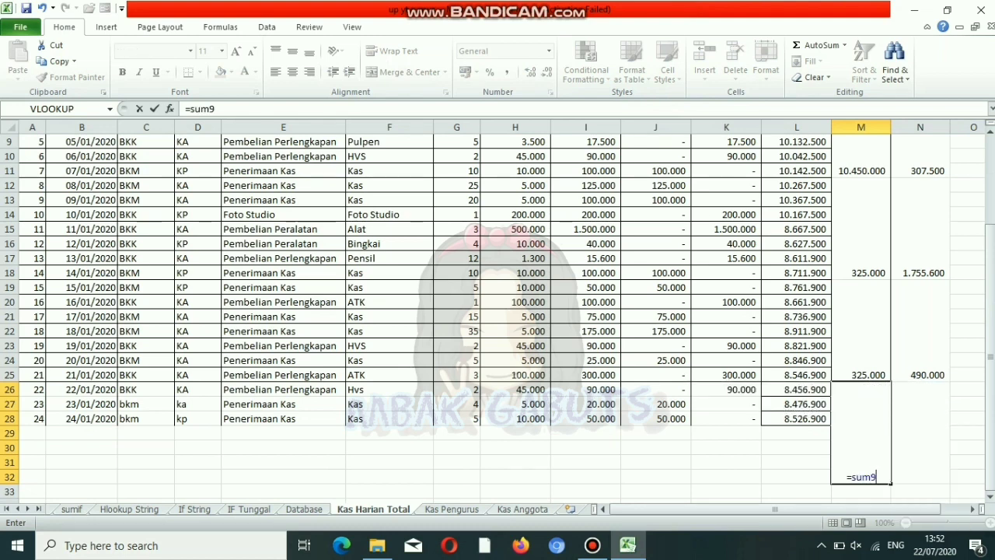
{"action": "left_click_drag", "start_coordinate": [655, 389], "coordinate": [655, 418]}
{"action": "key", "text": "Return"}
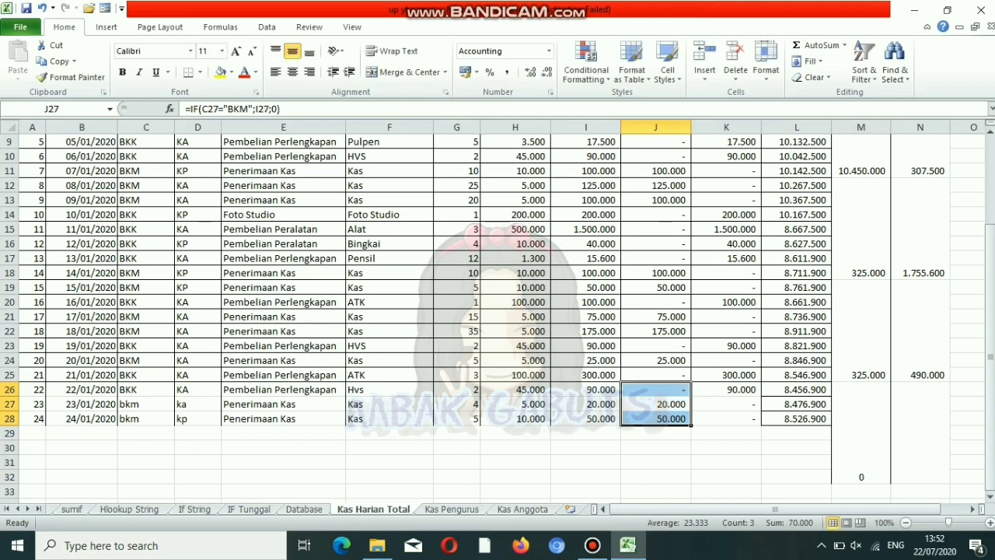
- Correct the formula in M26 to =SUM(J26:J28) and fill it across to N26 for the credit
{"action": "left_click", "coordinate": [861, 433]}
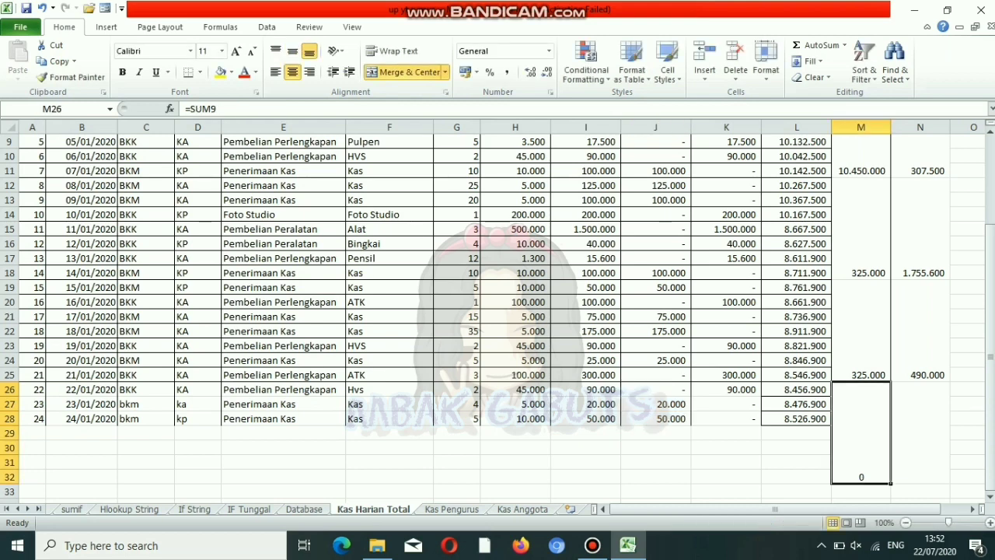
{"action": "key", "text": "F2"}
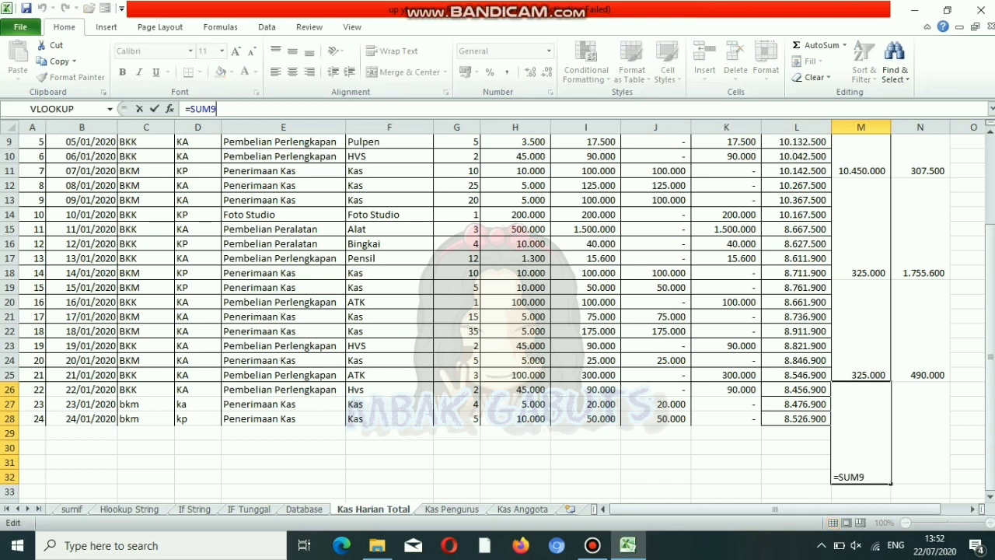
{"action": "key", "text": "BackSpace"}
{"action": "type", "text": "("}
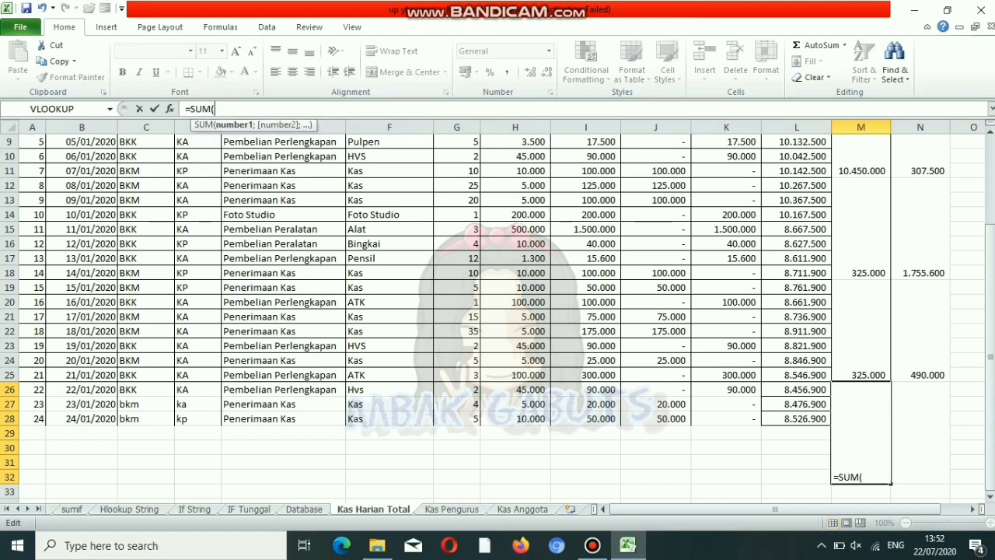
{"action": "left_click_drag", "start_coordinate": [661, 389], "coordinate": [676, 420]}
{"action": "key", "text": "Return"}
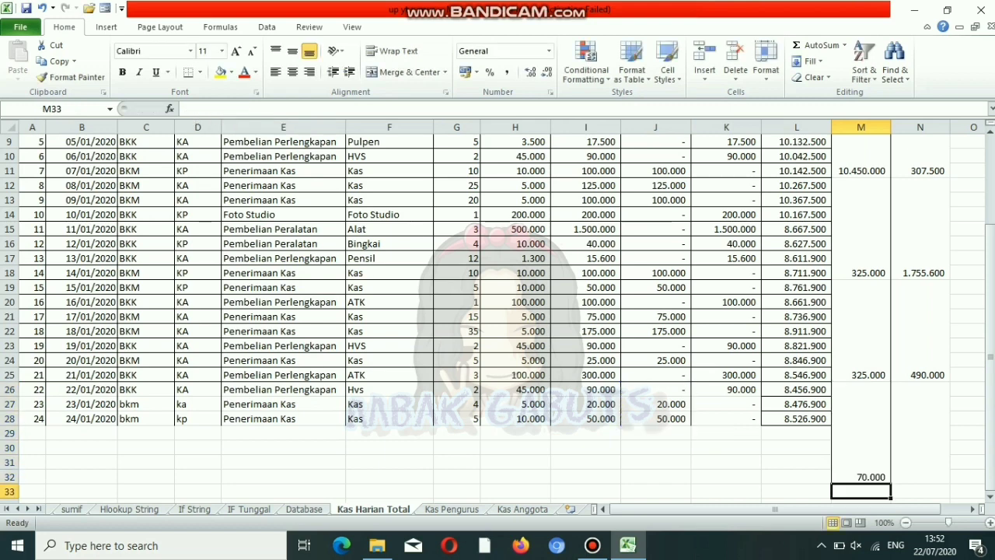
{"action": "left_click", "coordinate": [861, 435]}
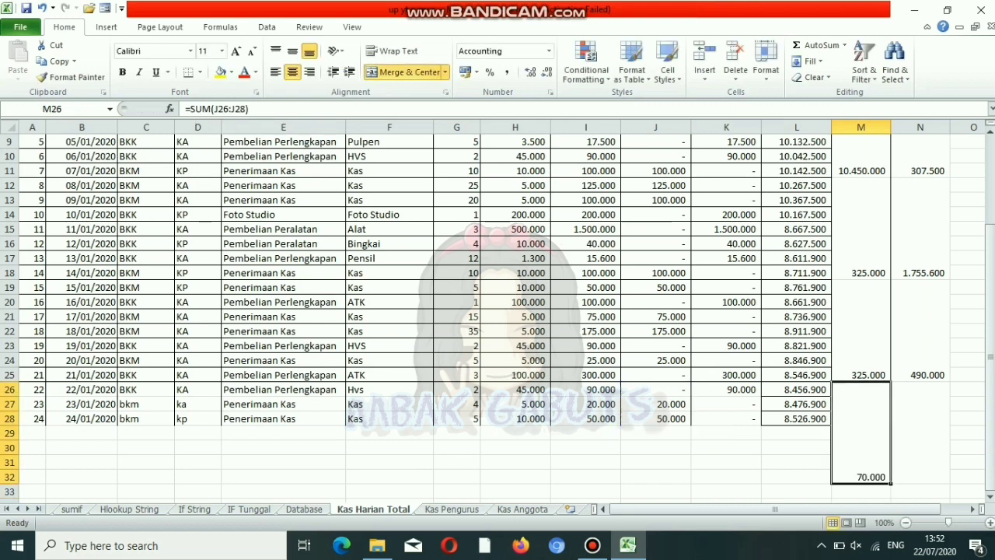
{"action": "left_click_drag", "start_coordinate": [891, 482], "coordinate": [944, 483]}
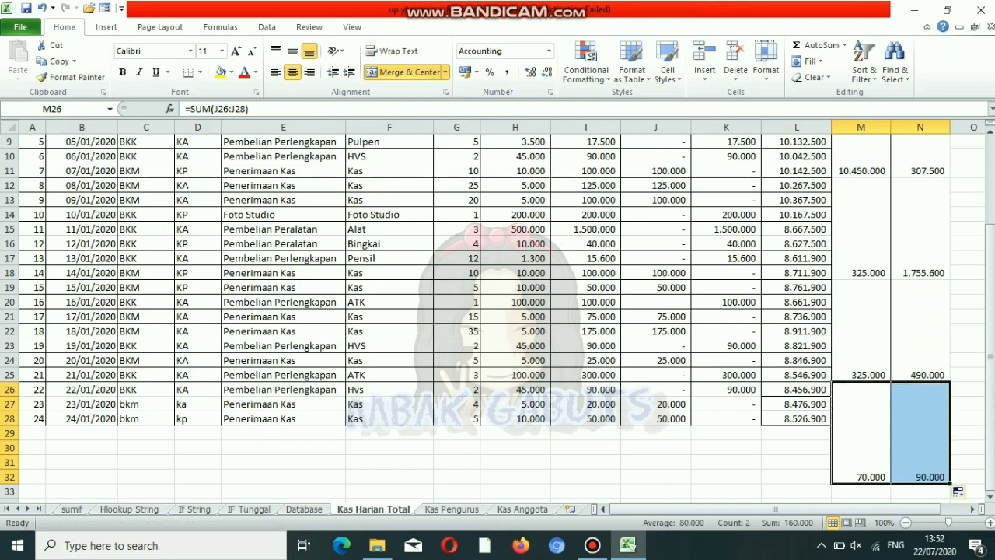
- Merge and center O4:P4 beside Rekap Mingguan and enter the header Rekap Bulanan
{"action": "left_click", "coordinate": [972, 508]}
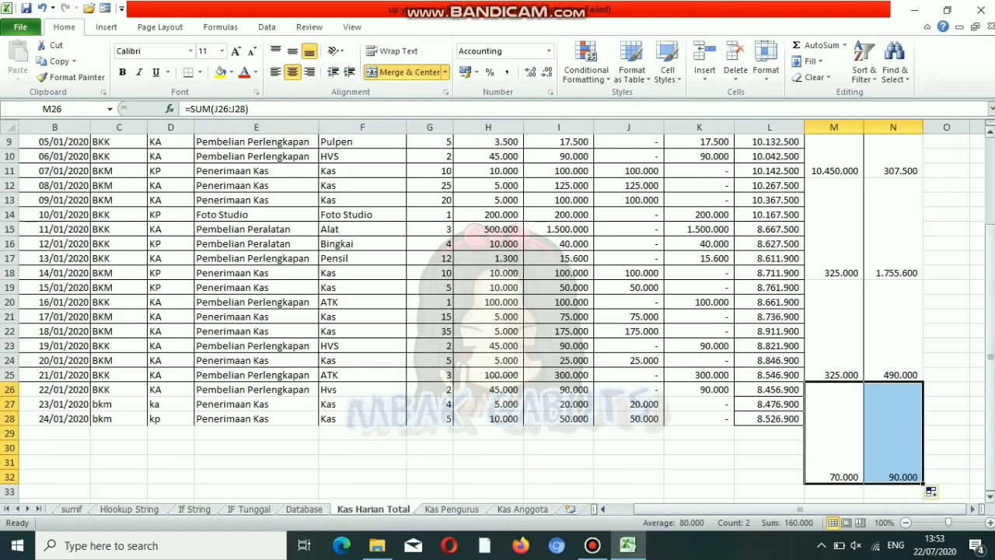
{"action": "left_click_drag", "start_coordinate": [990, 362], "coordinate": [990, 311]}
{"action": "left_click", "coordinate": [946, 194]}
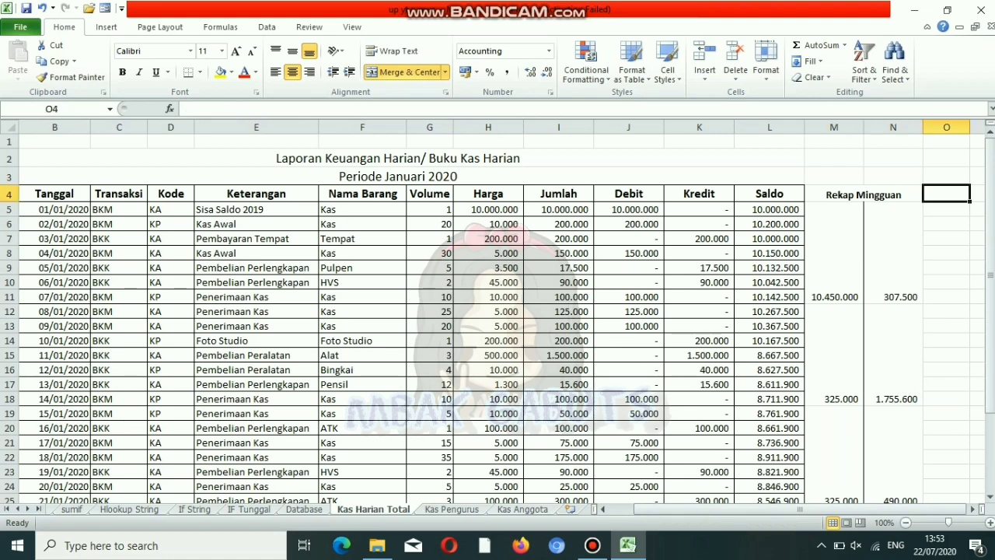
{"action": "left_click_drag", "start_coordinate": [946, 194], "coordinate": [864, 194]}
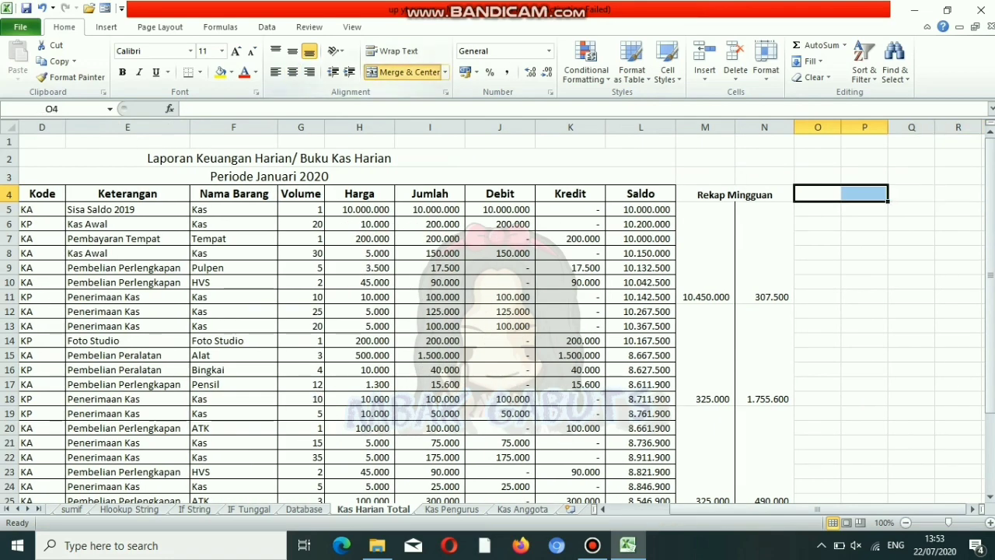
{"action": "left_click", "coordinate": [405, 71]}
{"action": "type", "text": "Re"}
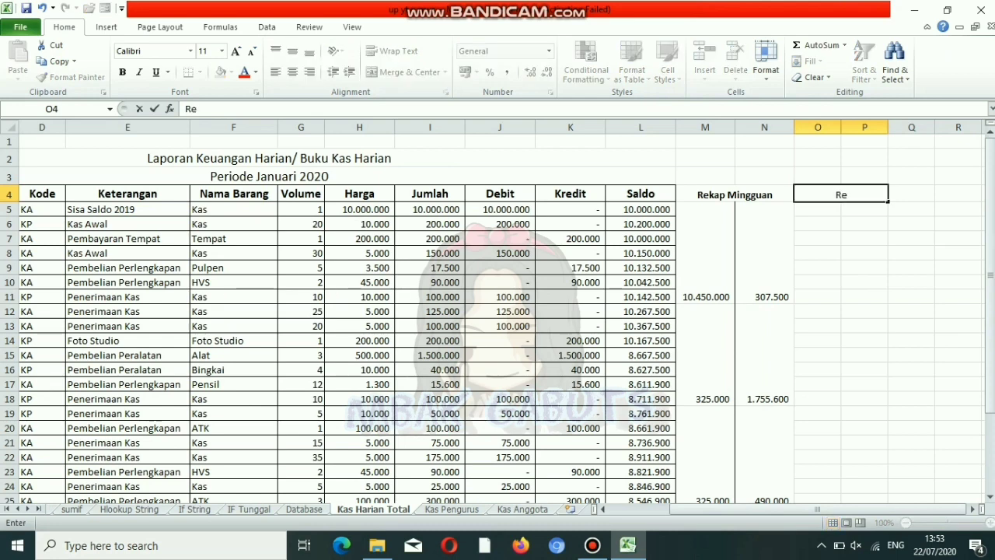
{"action": "type", "text": "kap Bulanan"}
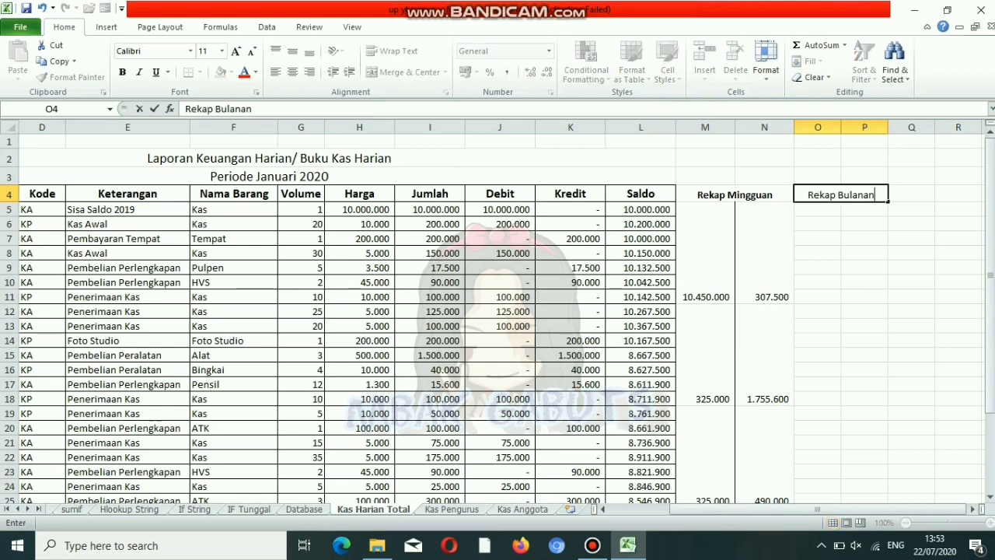
{"action": "key", "text": "Return"}
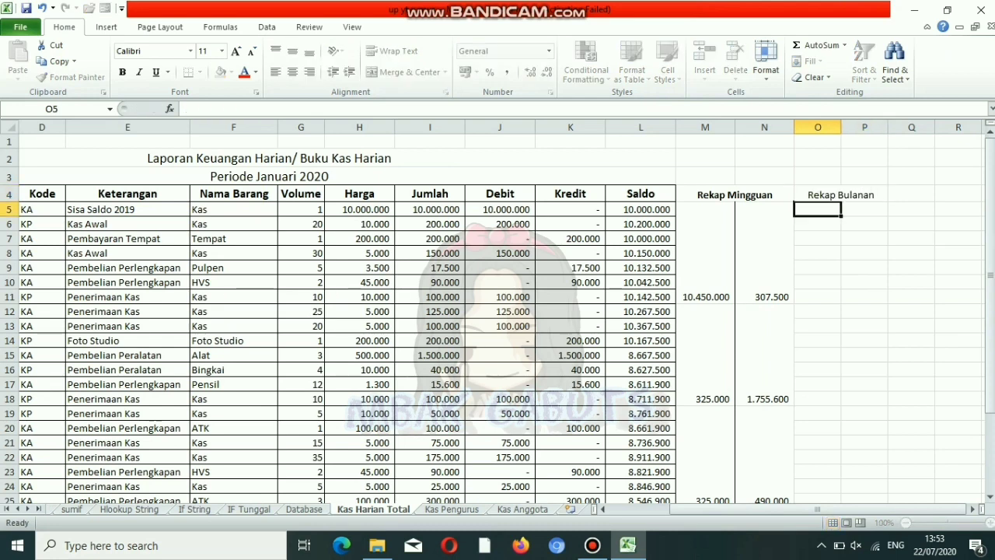
- Merge and center O5:O32, and copy the merged cell to P5:P32
{"action": "left_click_drag", "start_coordinate": [817, 209], "coordinate": [841, 321]}
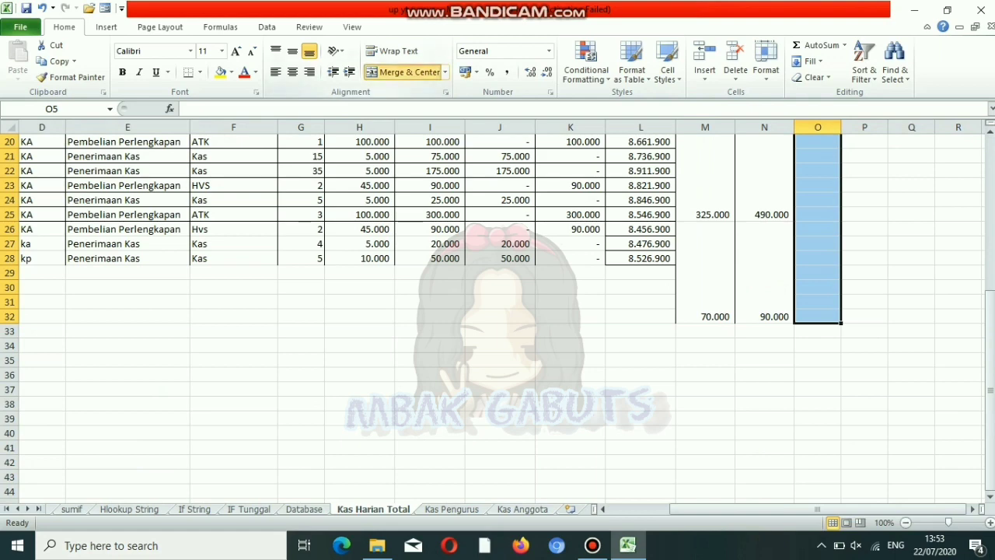
{"action": "left_click", "coordinate": [405, 72]}
{"action": "key", "text": "Right"}
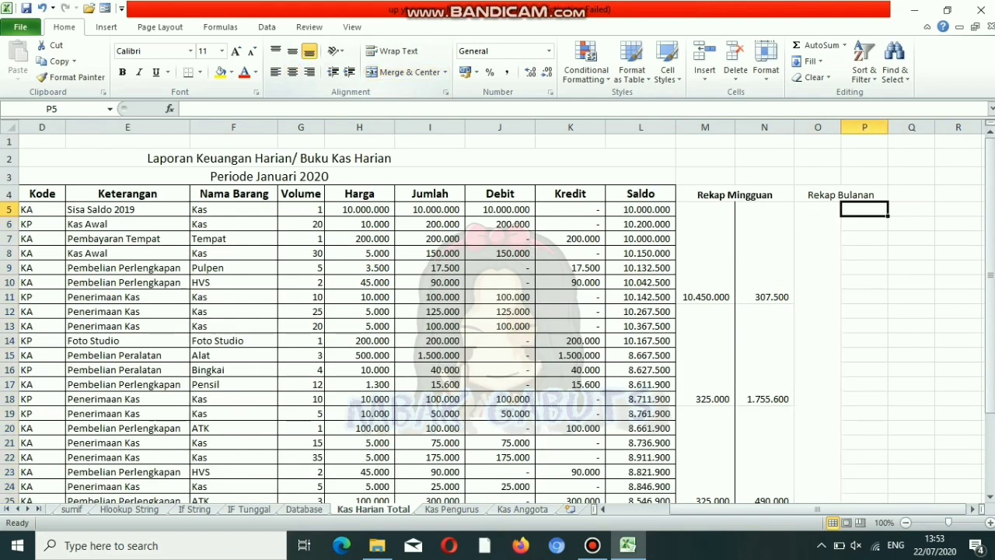
{"action": "key", "text": "Left"}
{"action": "key", "text": "ctrl+c"}
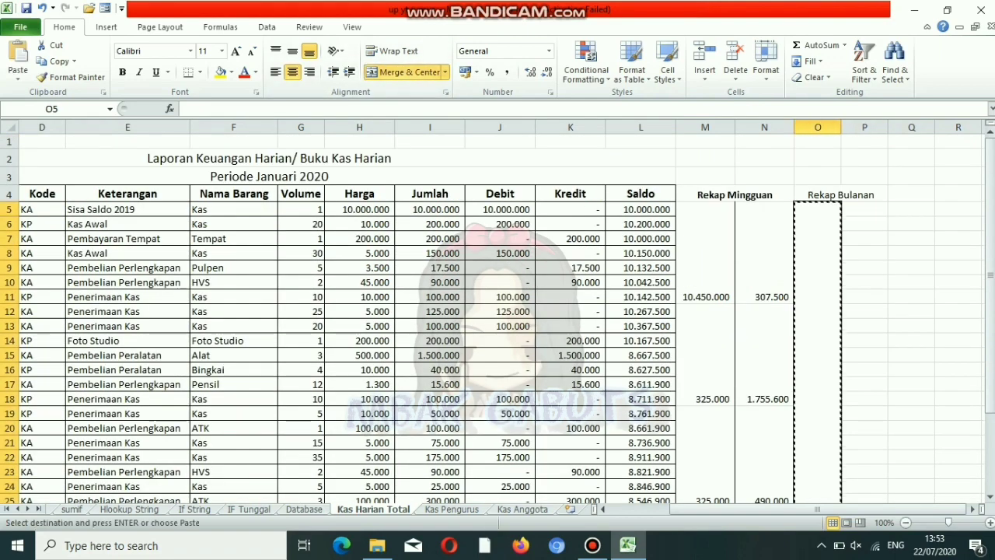
{"action": "key", "text": "Right"}
{"action": "key", "text": "ctrl+v"}
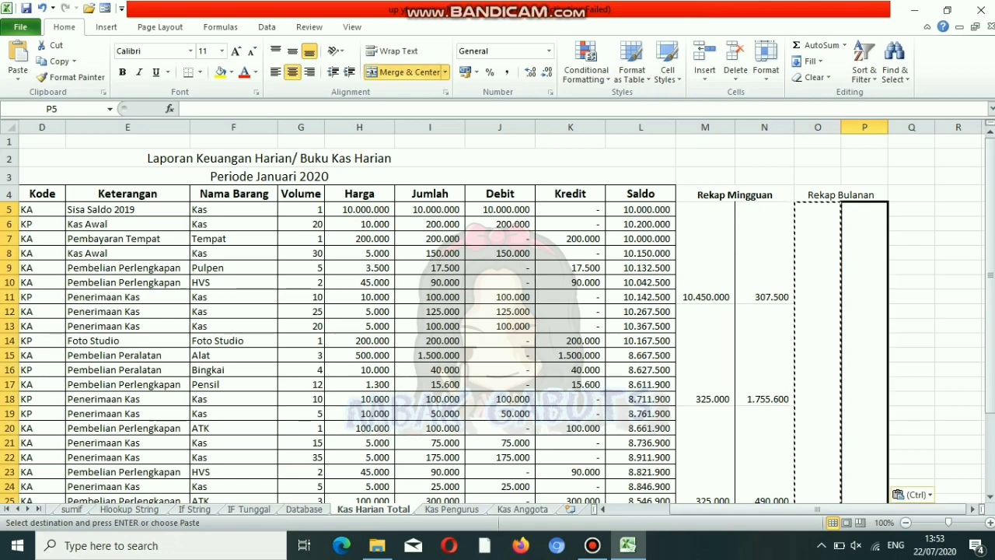
- Total the monthly debit in merged cell O5 with =SUM(M5:M32)
{"action": "type", "text": "=sum"}
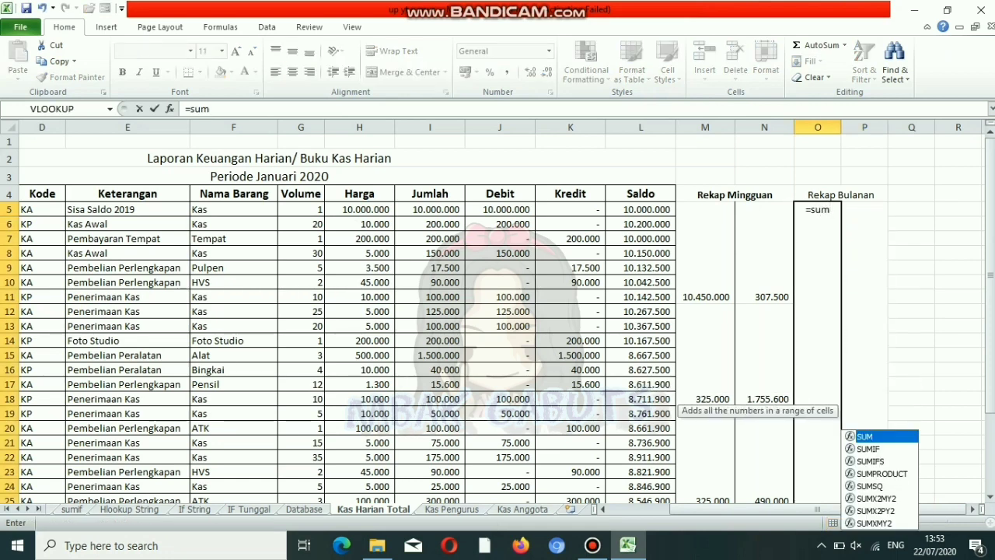
{"action": "type", "text": "("}
{"action": "left_click_drag", "start_coordinate": [705, 209], "coordinate": [705, 463]}
{"action": "key", "text": "Return"}
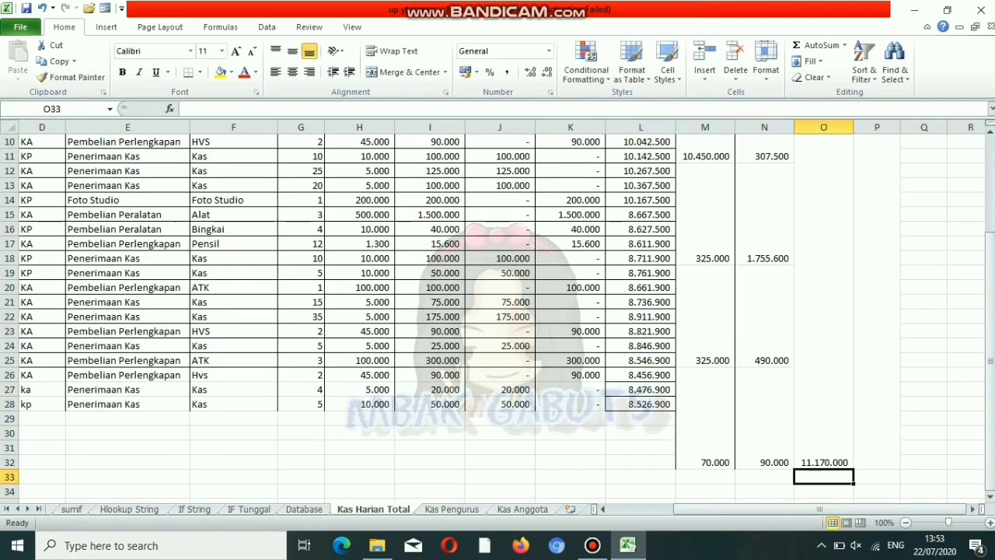
- Fill the monthly debit formula from O5 across to P5 for the credit and widen column P to fit the amount
{"action": "key", "text": "Up"}
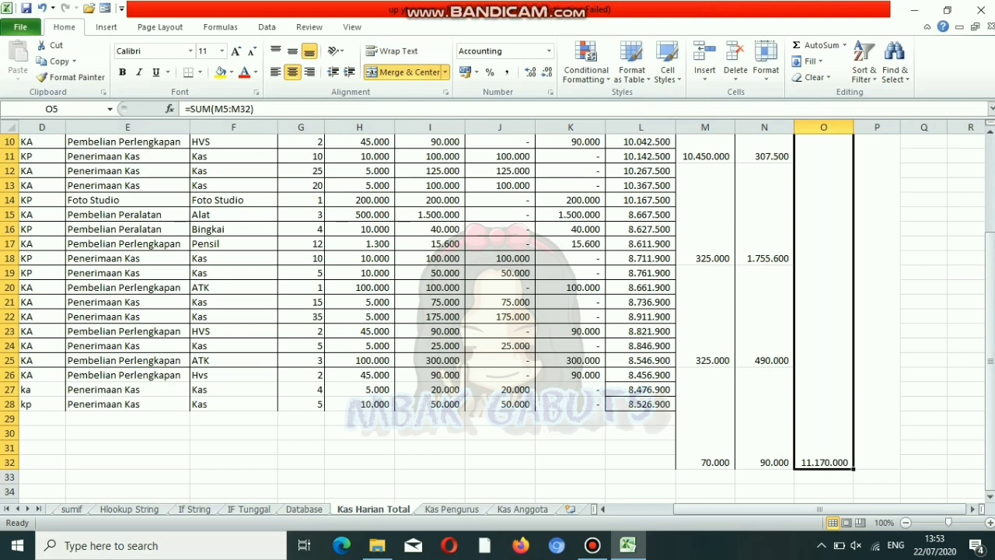
{"action": "left_click_drag", "start_coordinate": [853, 467], "coordinate": [894, 467]}
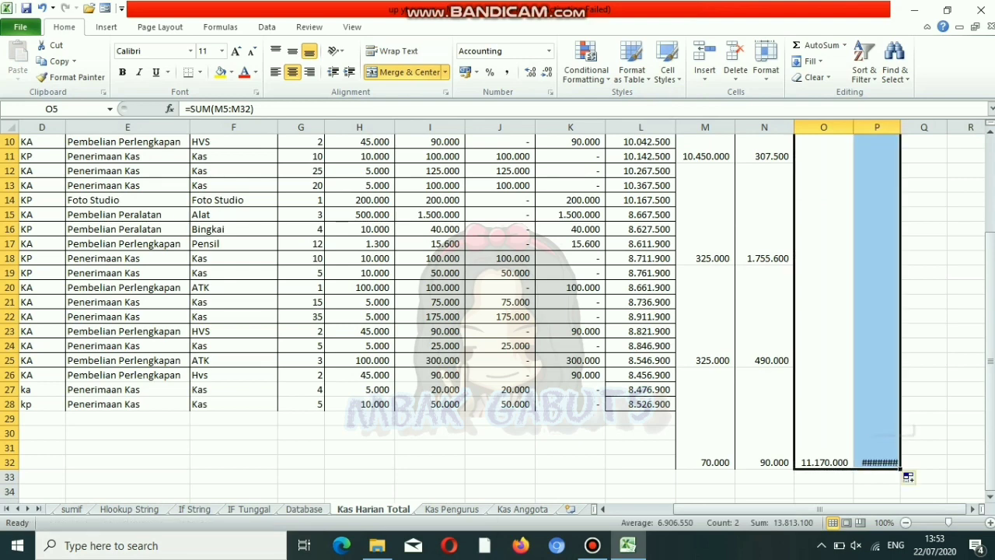
{"action": "left_click_drag", "start_coordinate": [900, 127], "coordinate": [912, 127]}
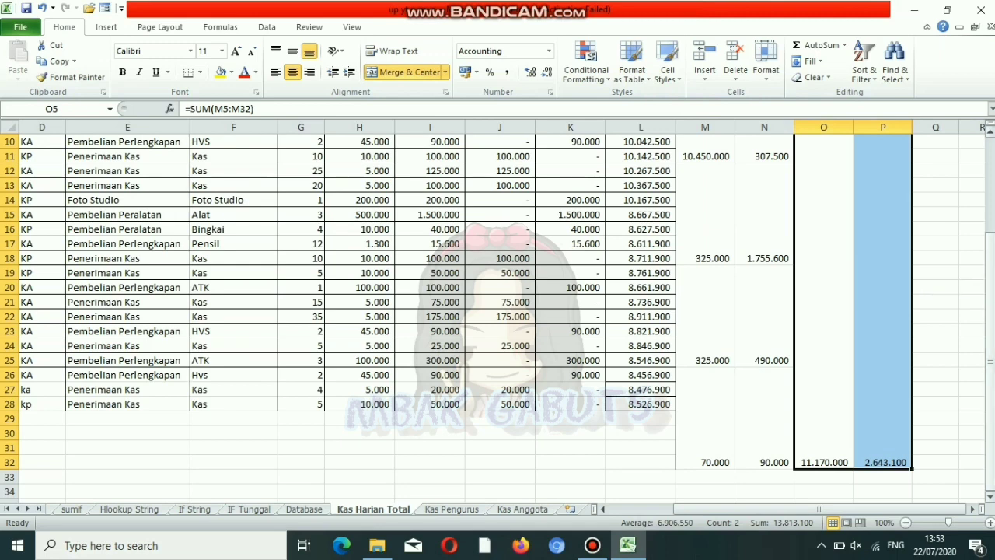
- Apply All Borders to the transaction and recap range A5:P32
{"action": "left_click_drag", "start_coordinate": [878, 459], "coordinate": [23, 467]}
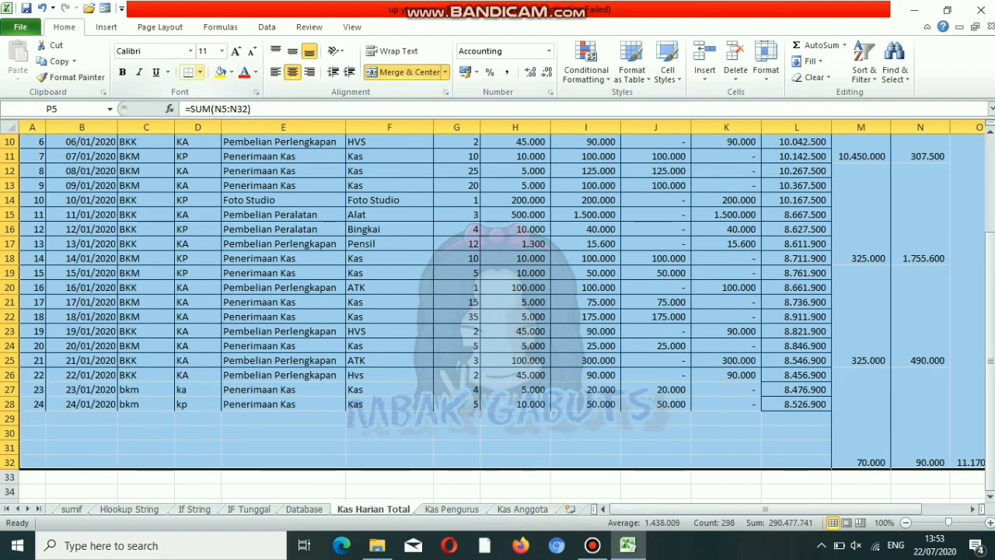
{"action": "left_click", "coordinate": [200, 73]}
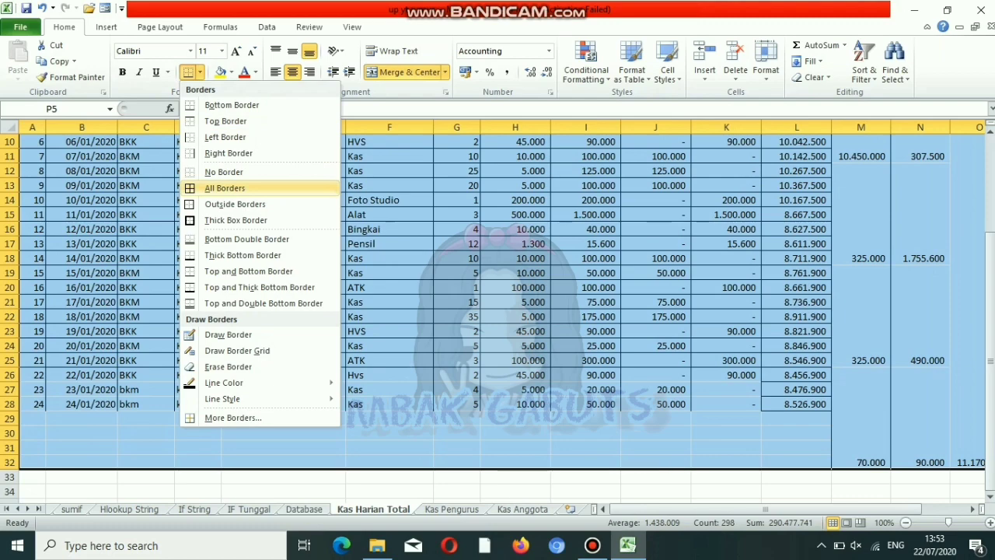
{"action": "left_click", "coordinate": [225, 188]}
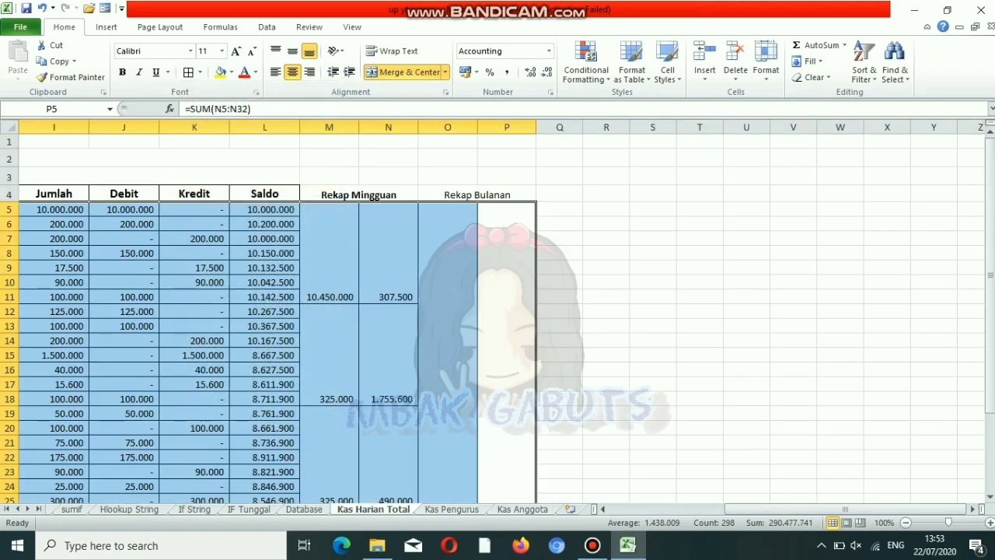
- Apply all borders and bold to the Rekap Mingguan and Rekap Bulanan headers in M4:P4
{"action": "left_click_drag", "start_coordinate": [359, 194], "coordinate": [477, 195]}
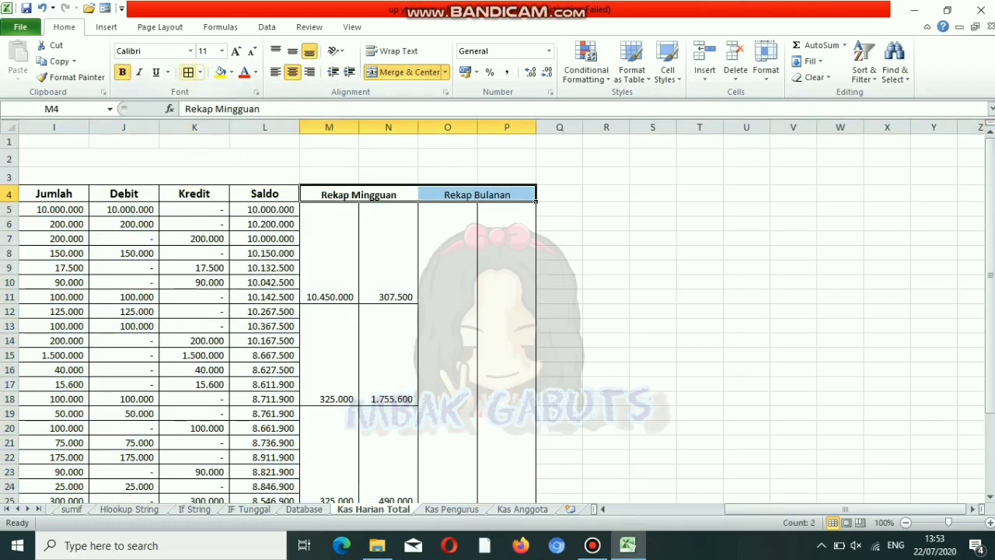
{"action": "left_click", "coordinate": [122, 71]}
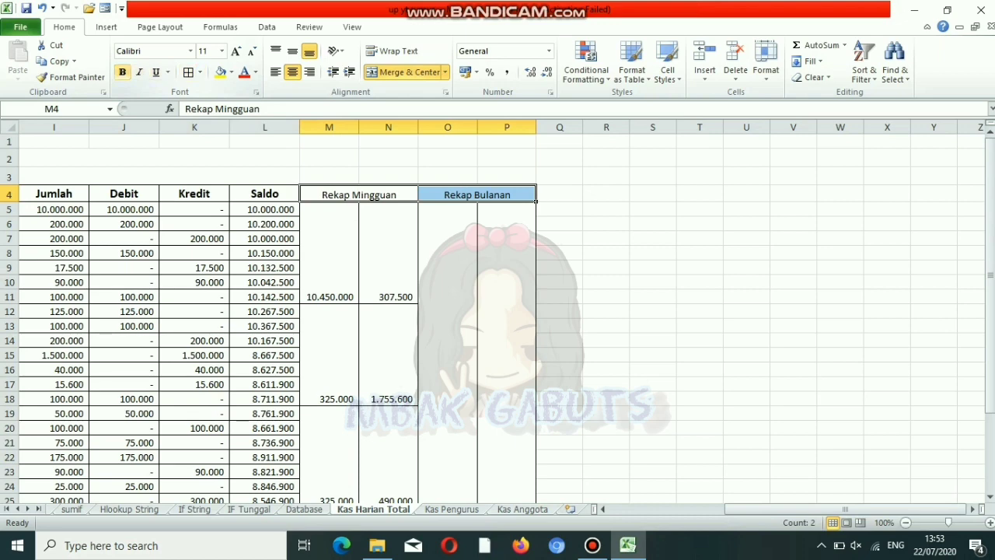
{"action": "left_click", "coordinate": [122, 71]}
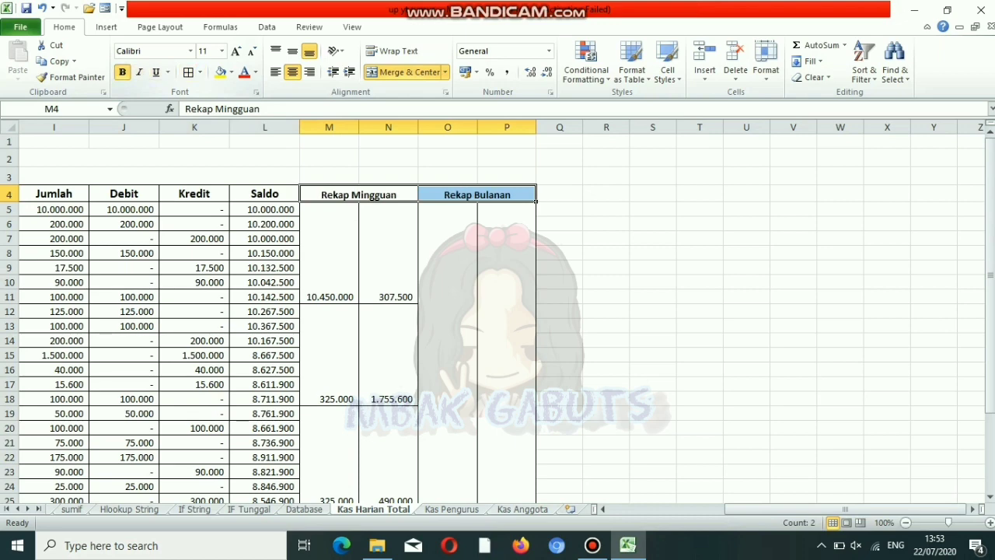
- Vertically center the weekly and monthly recap amounts in M5:P32
{"action": "left_click", "coordinate": [329, 253]}
{"action": "left_click_drag", "start_coordinate": [342, 288], "coordinate": [537, 454]}
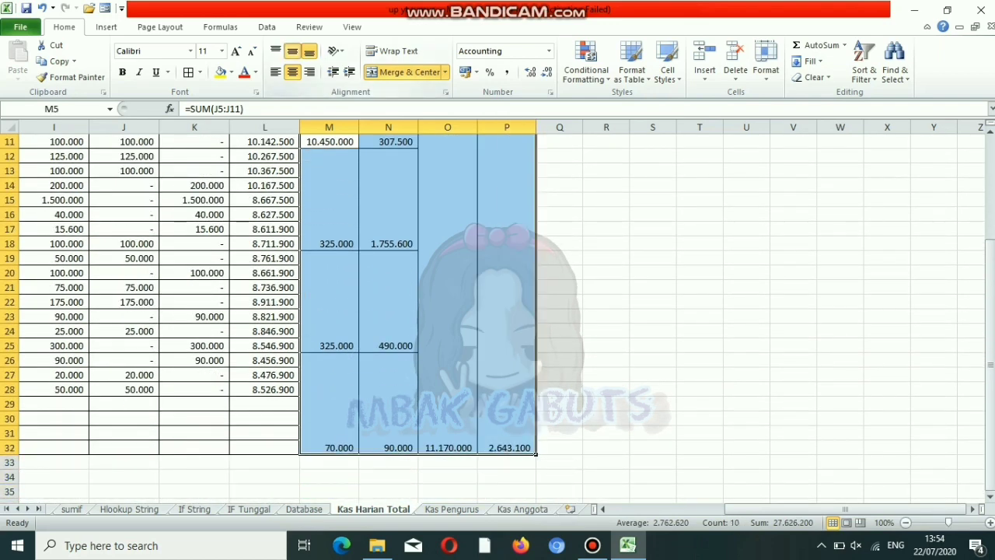
{"action": "left_click", "coordinate": [293, 51]}
{"action": "left_click", "coordinate": [448, 326]}
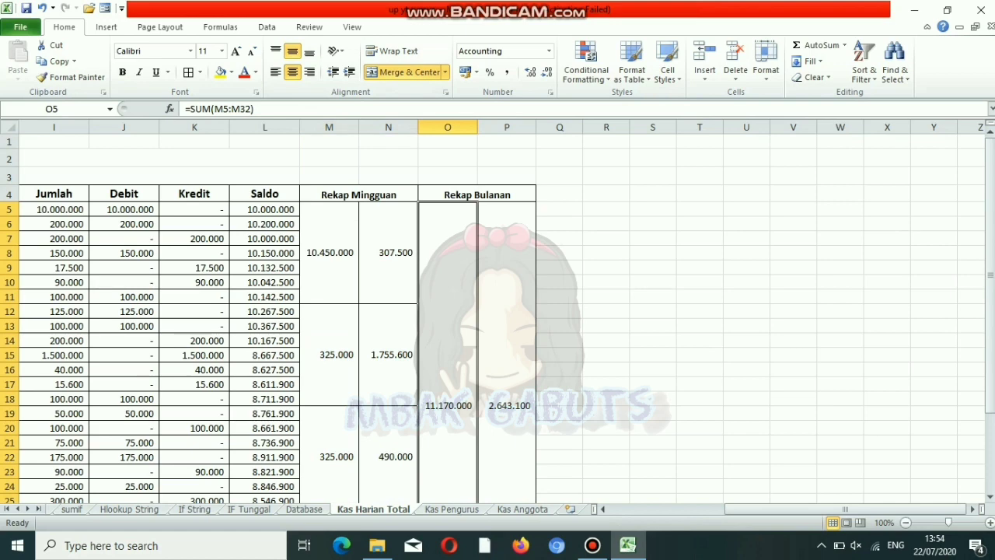
- Review the weekly debit and credit totals and their formulas in the Rekap Mingguan columns
{"action": "left_click", "coordinate": [329, 253]}
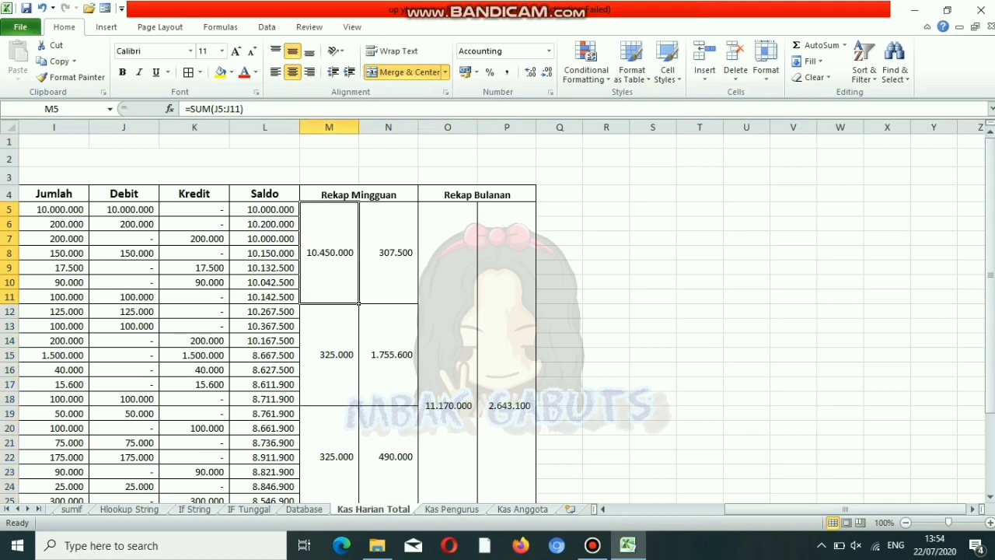
{"action": "key", "text": "Right"}
{"action": "key", "text": "Down"}
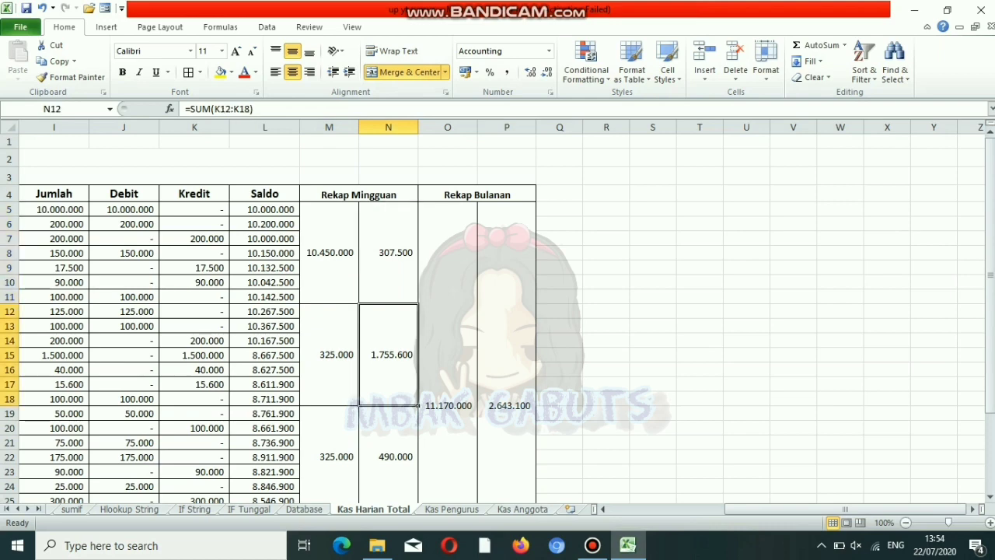
{"action": "key", "text": "Left"}
{"action": "key", "text": "Down"}
{"action": "key", "text": "Down"}
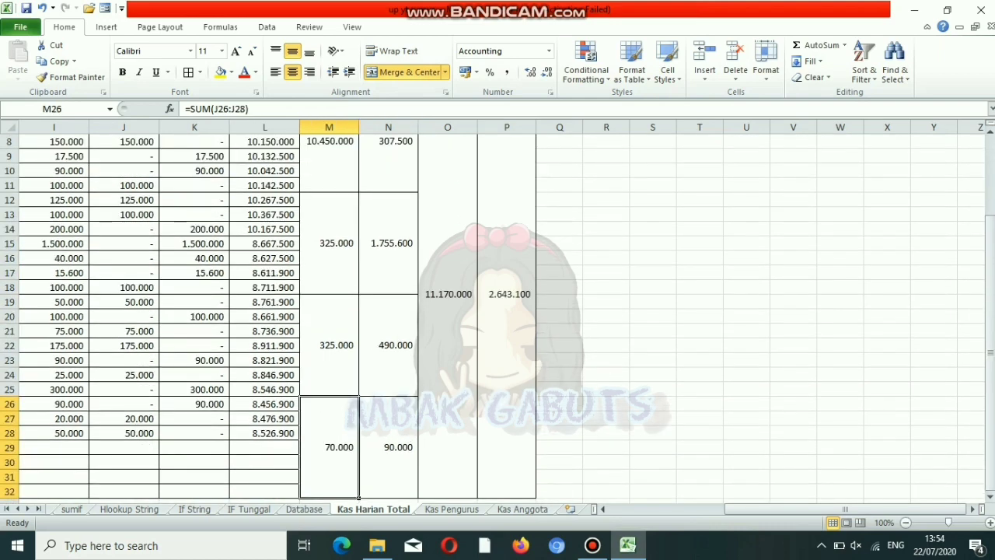
{"action": "key", "text": "Down"}
{"action": "key", "text": "Right"}
{"action": "key", "text": "Up"}
{"action": "key", "text": "Up"}
{"action": "key", "text": "Up"}
{"action": "key", "text": "Up"}
{"action": "key", "text": "Up"}
{"action": "key", "text": "Right"}
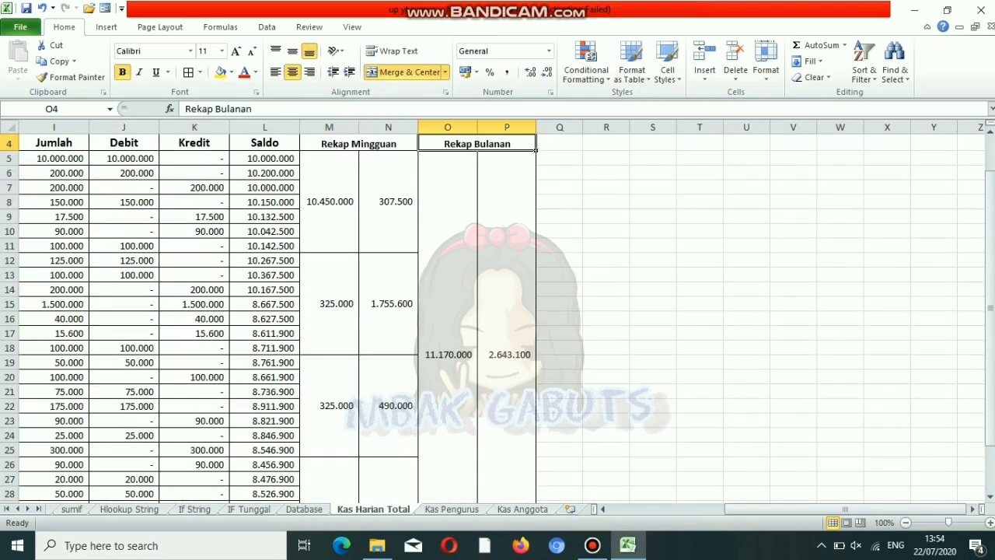
{"action": "key", "text": "Up"}
{"action": "key", "text": "Up"}
{"action": "key", "text": "Down"}
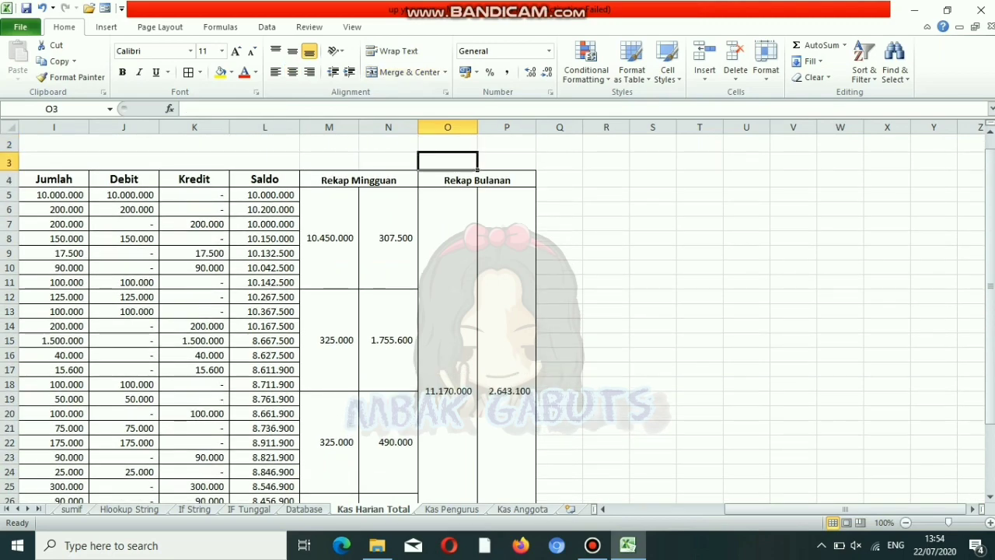
- Zoom the sheet out to 73% and widen columns M, O and P so their amounts fit
{"action": "left_click_drag", "start_coordinate": [845, 508], "coordinate": [746, 508]}
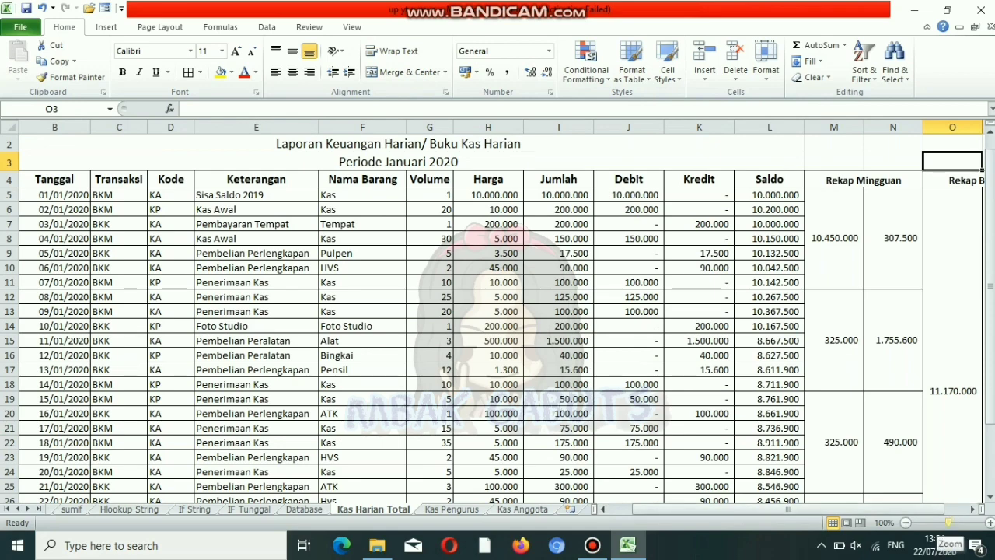
{"action": "left_click_drag", "start_coordinate": [949, 522], "coordinate": [945, 523]}
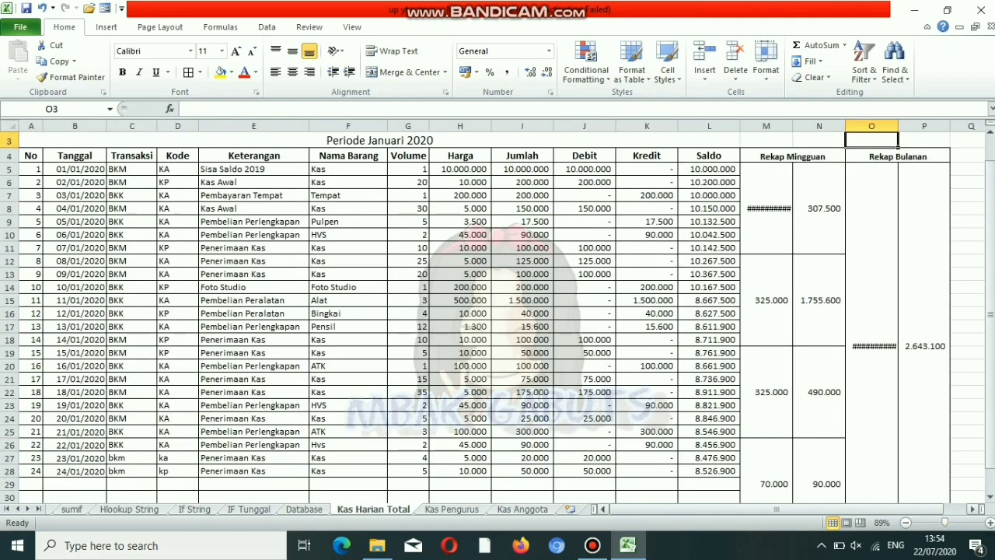
{"action": "left_click_drag", "start_coordinate": [792, 125], "coordinate": [804, 125]}
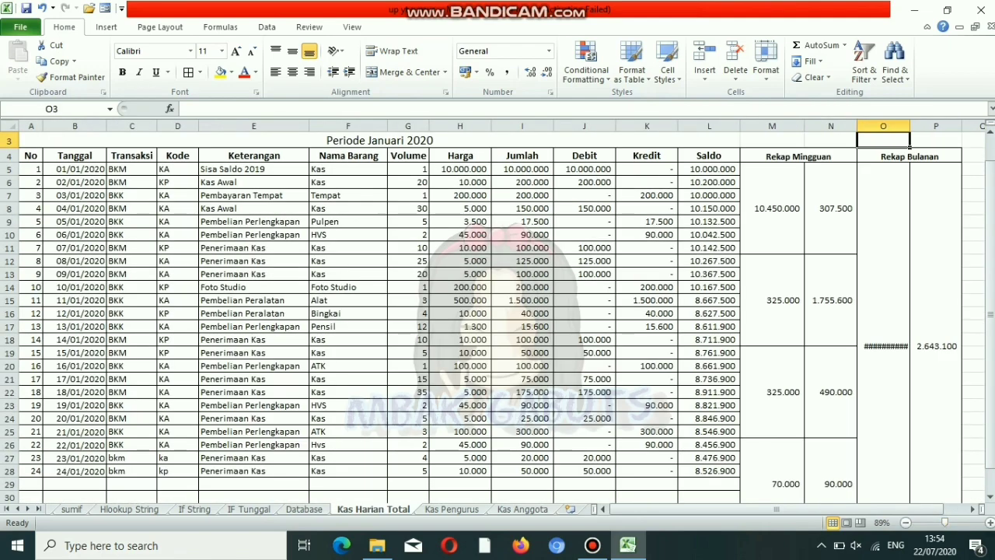
{"action": "left_click_drag", "start_coordinate": [909, 126], "coordinate": [925, 126]}
{"action": "left_click_drag", "start_coordinate": [944, 522], "coordinate": [938, 522]}
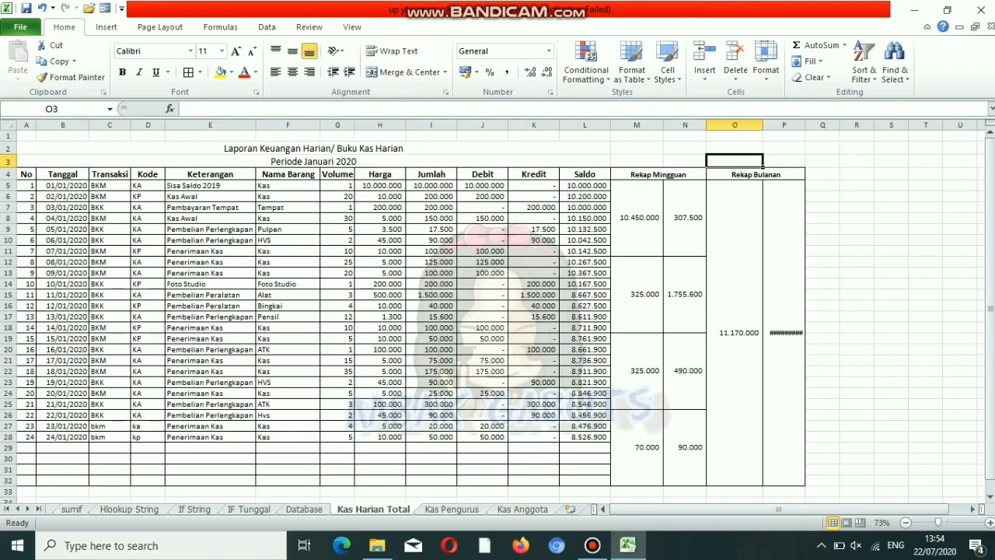
{"action": "double_click", "coordinate": [806, 126]}
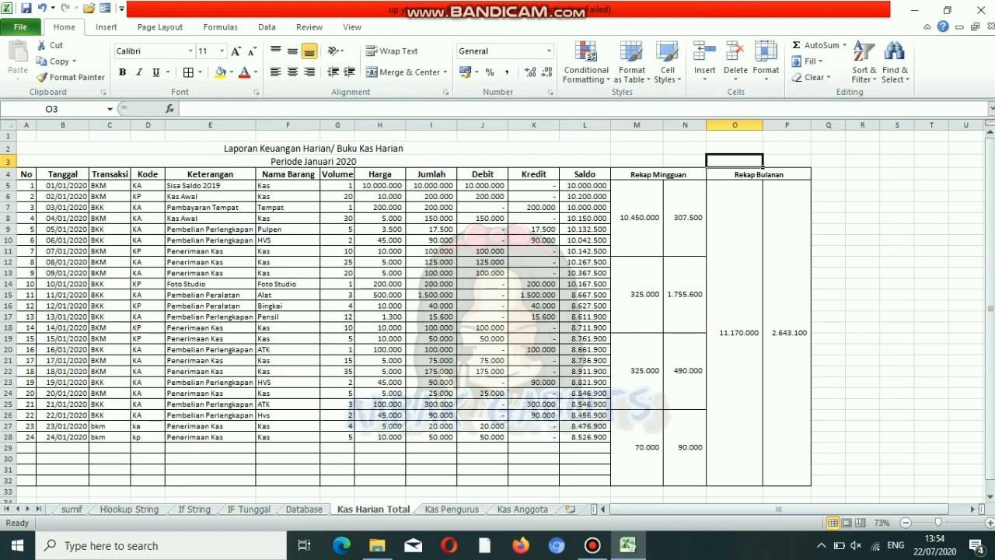
- Make the report title and the Periode Januari 2020 subtitle in rows 2 and 3 bold
{"action": "left_click", "coordinate": [703, 176]}
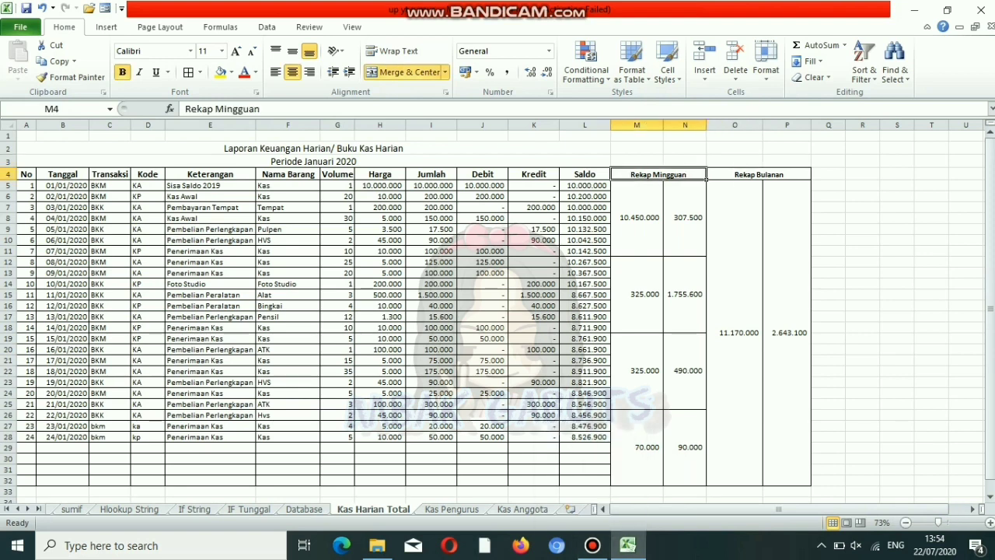
{"action": "left_click_drag", "start_coordinate": [603, 148], "coordinate": [610, 166]}
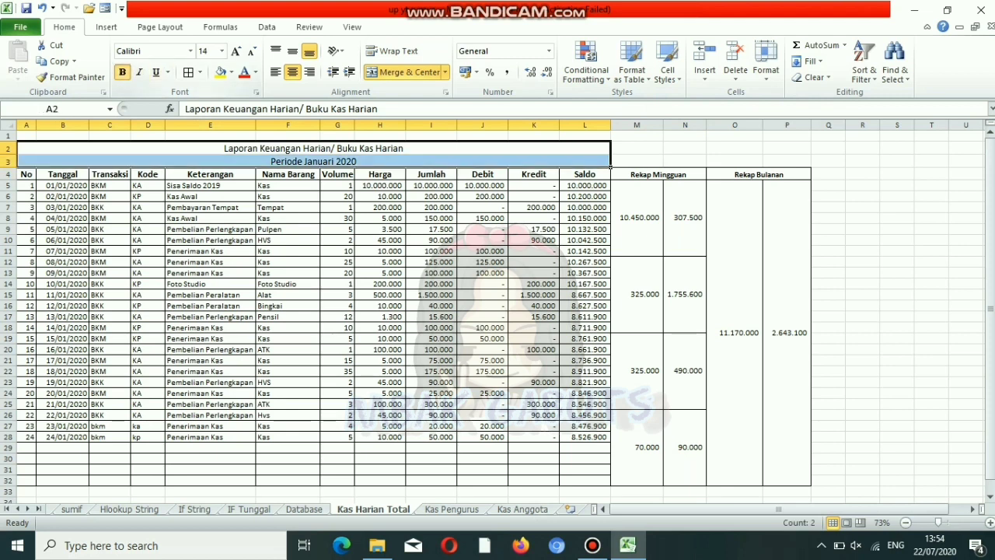
{"action": "left_click", "coordinate": [122, 71]}
- Re-merge and center the report title across A2:P2 and the period subtitle across A3:P3
{"action": "left_click_drag", "start_coordinate": [609, 164], "coordinate": [811, 148]}
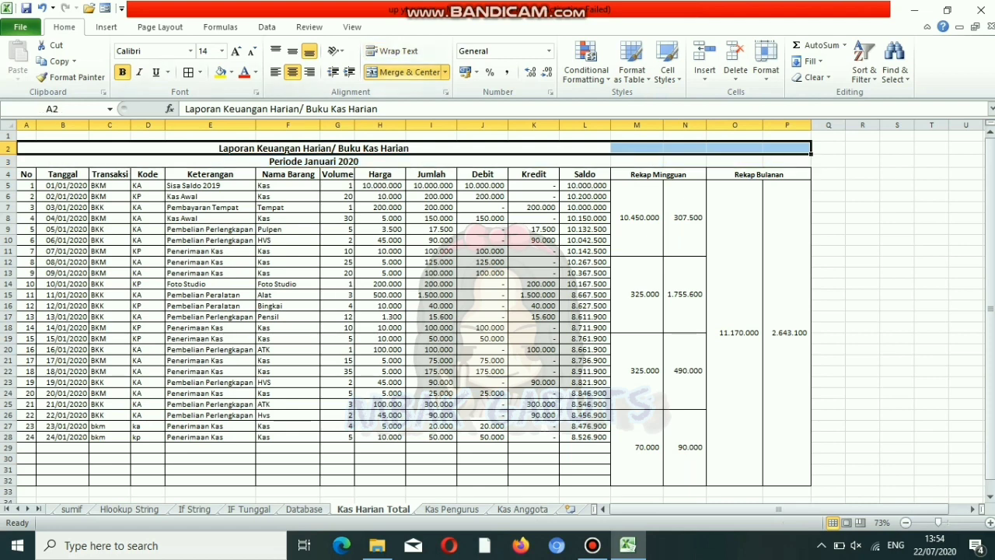
{"action": "left_click", "coordinate": [405, 72]}
{"action": "left_click", "coordinate": [406, 71]}
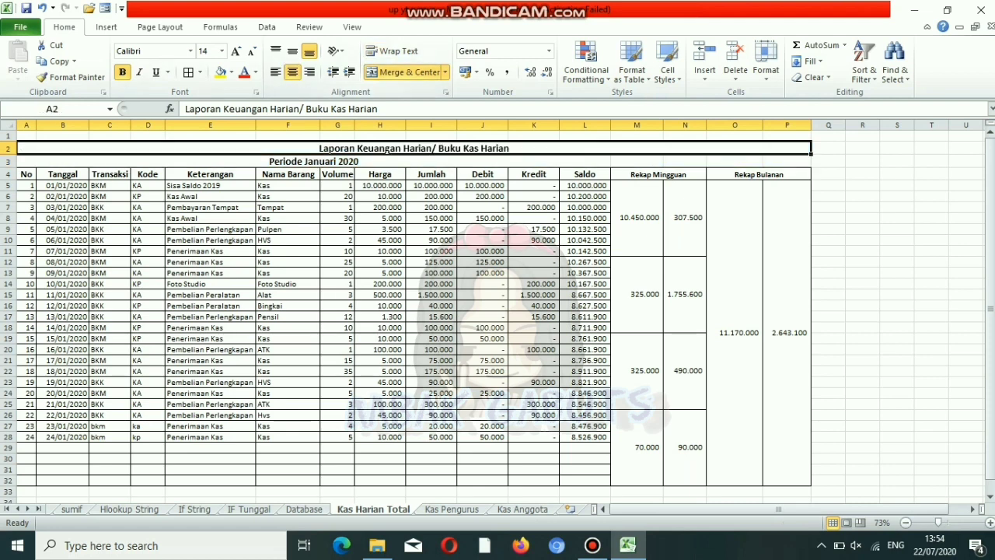
{"action": "left_click_drag", "start_coordinate": [385, 161], "coordinate": [811, 163]}
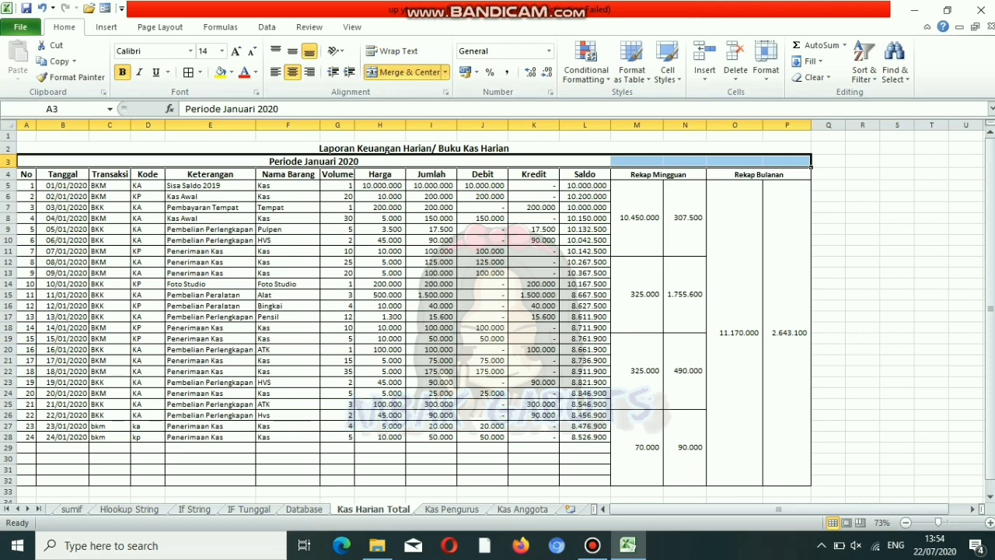
{"action": "left_click", "coordinate": [406, 71]}
{"action": "left_click", "coordinate": [406, 71]}
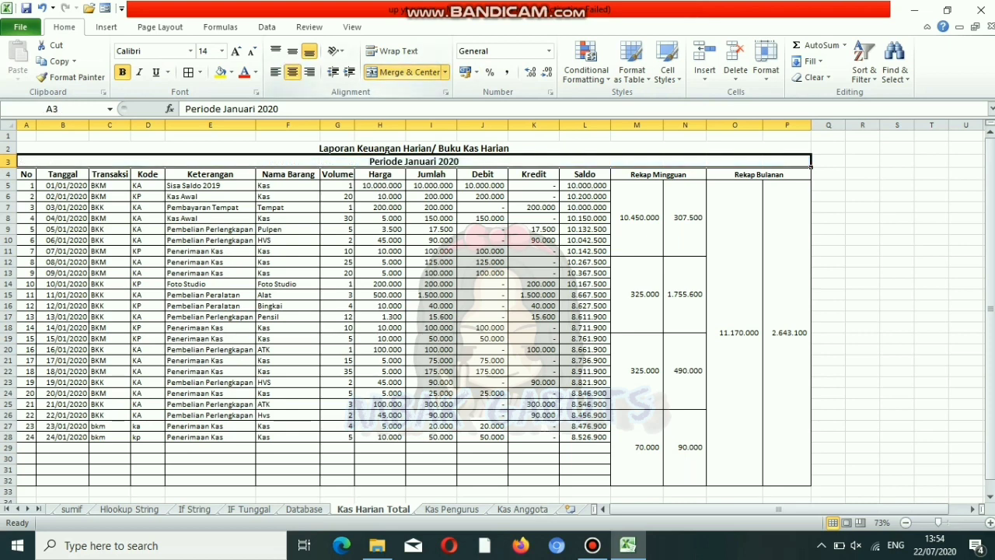
- Set the font size of both title lines in rows 2 and 3 to 18
{"action": "left_click_drag", "start_coordinate": [412, 147], "coordinate": [412, 161]}
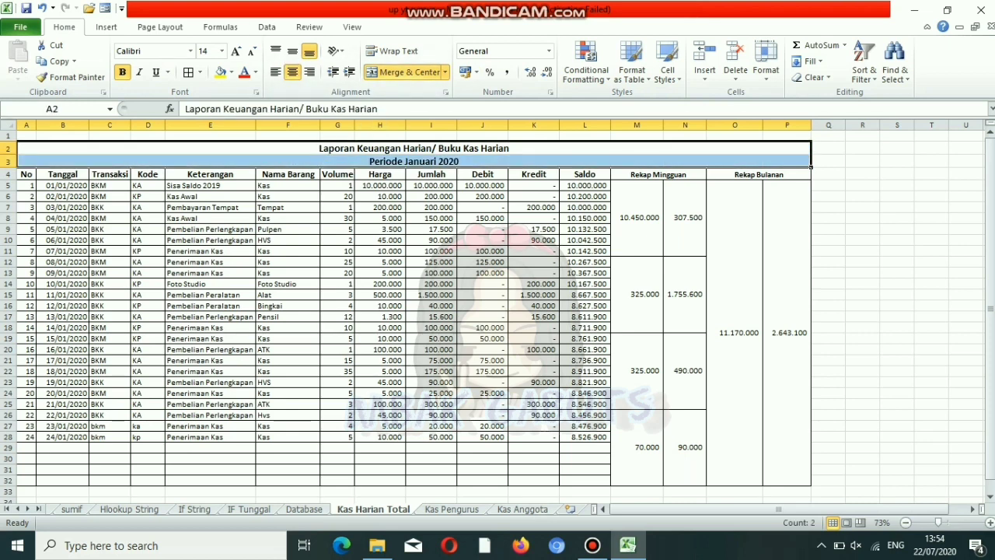
{"action": "left_click", "coordinate": [223, 51]}
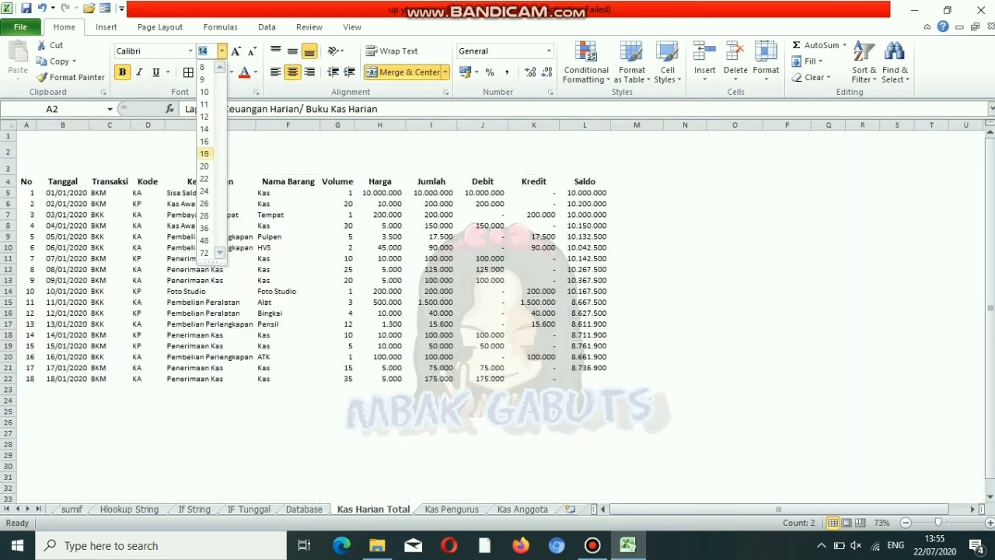
{"action": "left_click", "coordinate": [204, 153]}
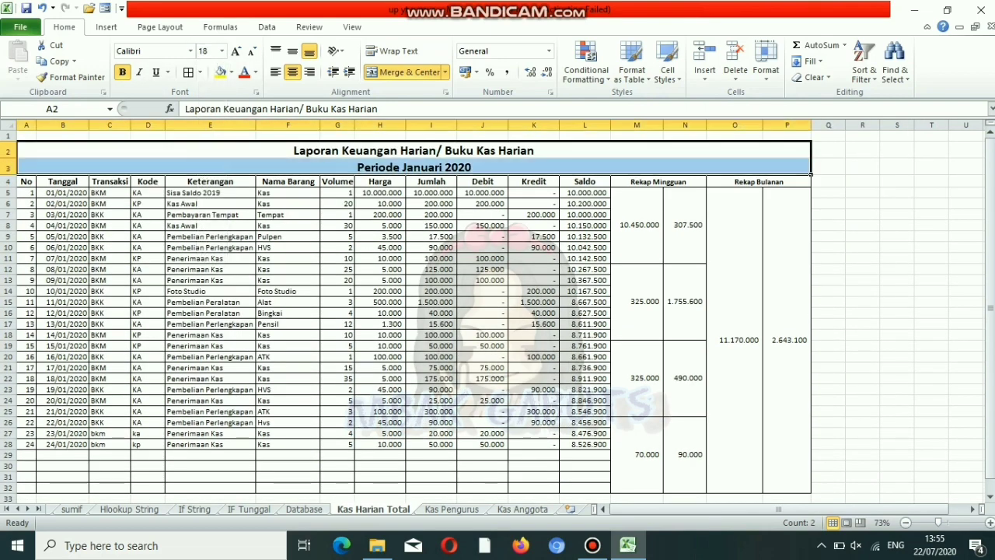
- Select the whole table header row from No to Rekap Bulanan and open the fill color choices for it
{"action": "left_click_drag", "start_coordinate": [26, 181], "coordinate": [706, 184]}
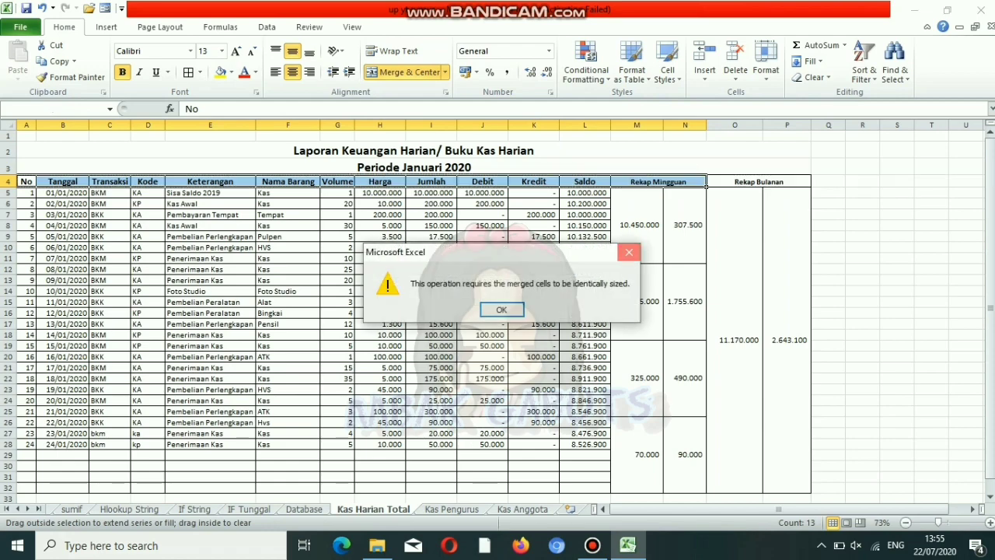
{"action": "key", "text": "Return"}
{"action": "left_click_drag", "start_coordinate": [747, 181], "coordinate": [26, 182]}
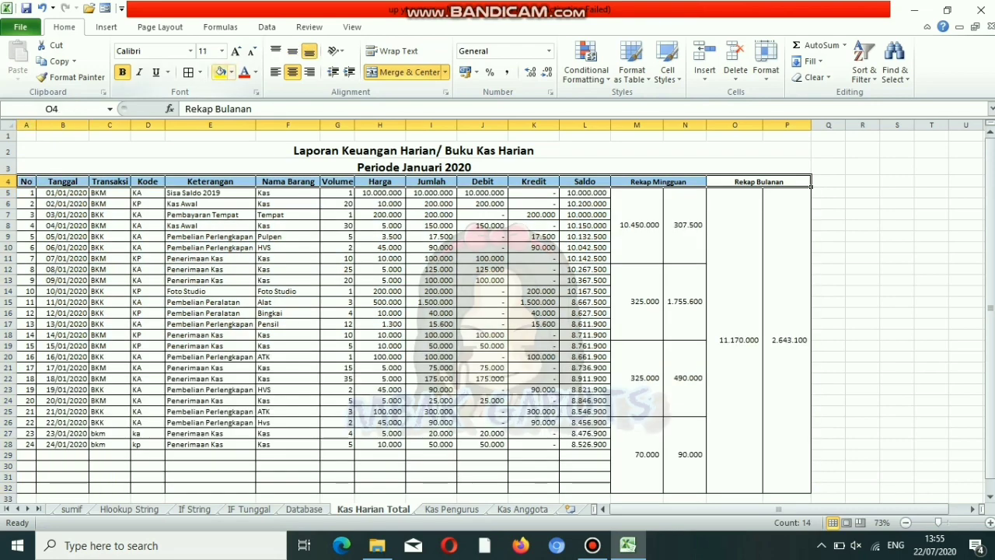
{"action": "left_click", "coordinate": [230, 72]}
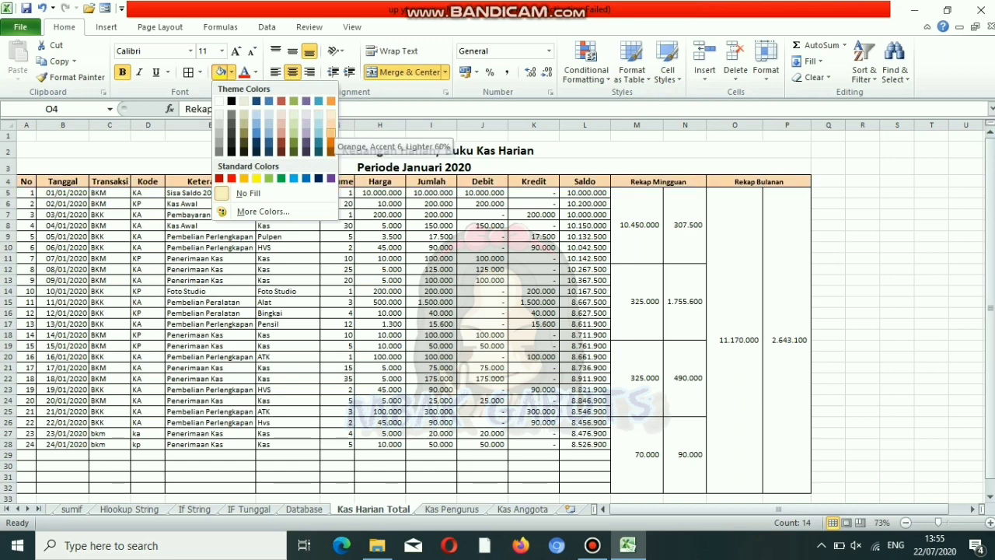
- Fill the header row of the Kas Harian Total table with Orange, Accent 6, Lighter 60%, and close the Smadav window
{"action": "left_click", "coordinate": [331, 124]}
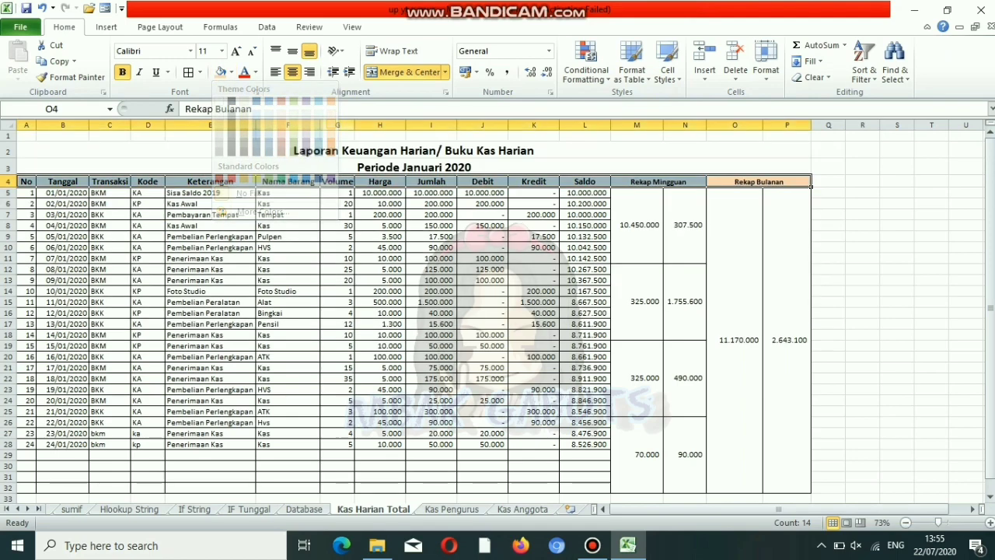
{"action": "left_click", "coordinate": [379, 323]}
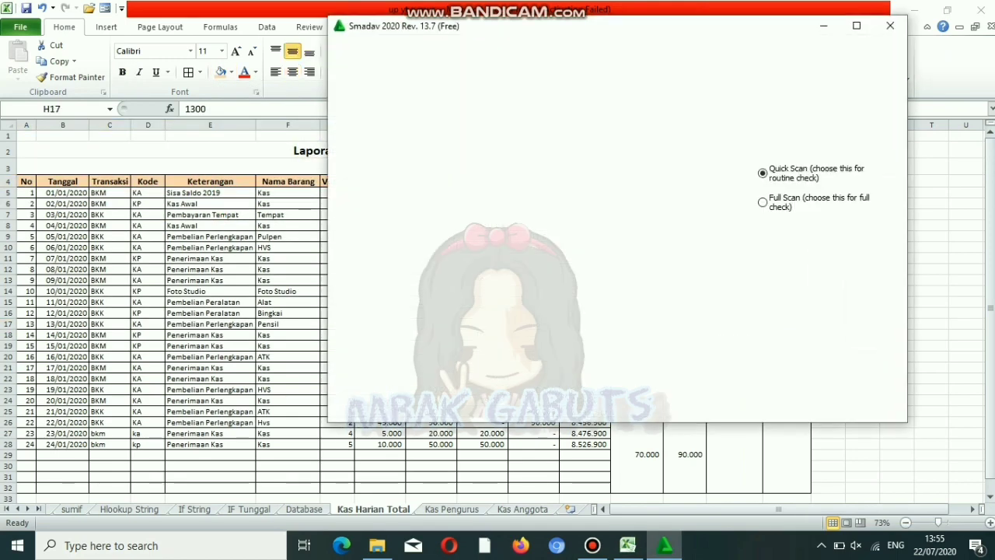
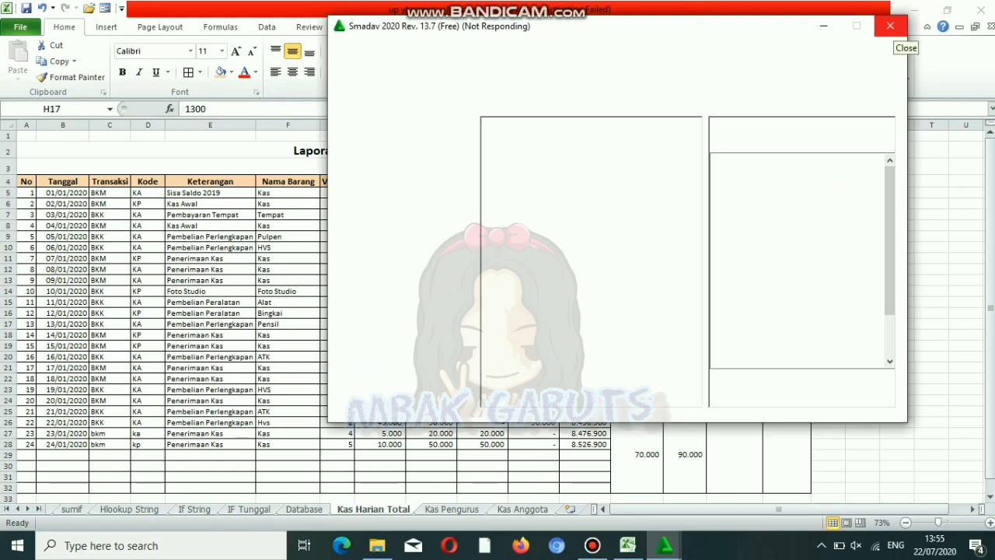
{"action": "left_click", "coordinate": [890, 26]}
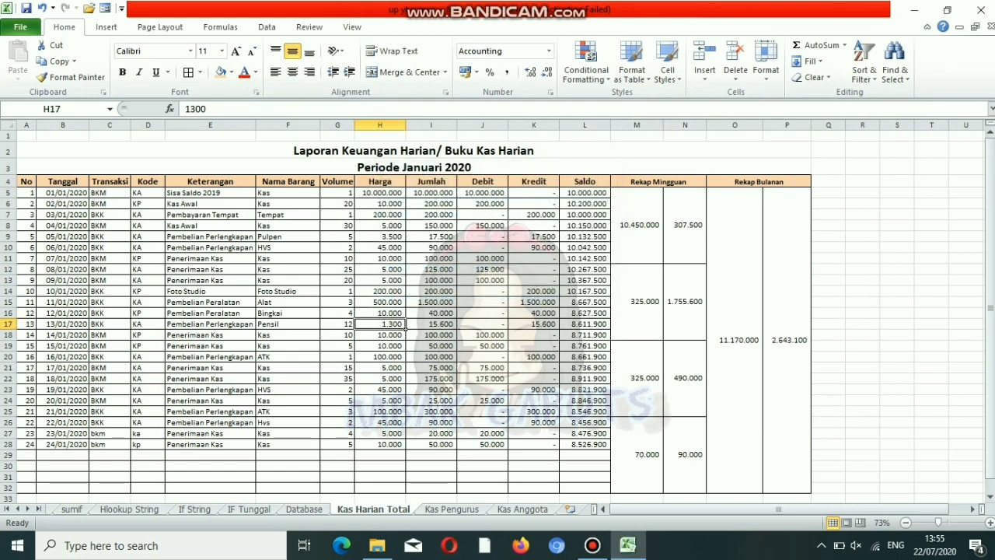
{"action": "left_click", "coordinate": [413, 167]}
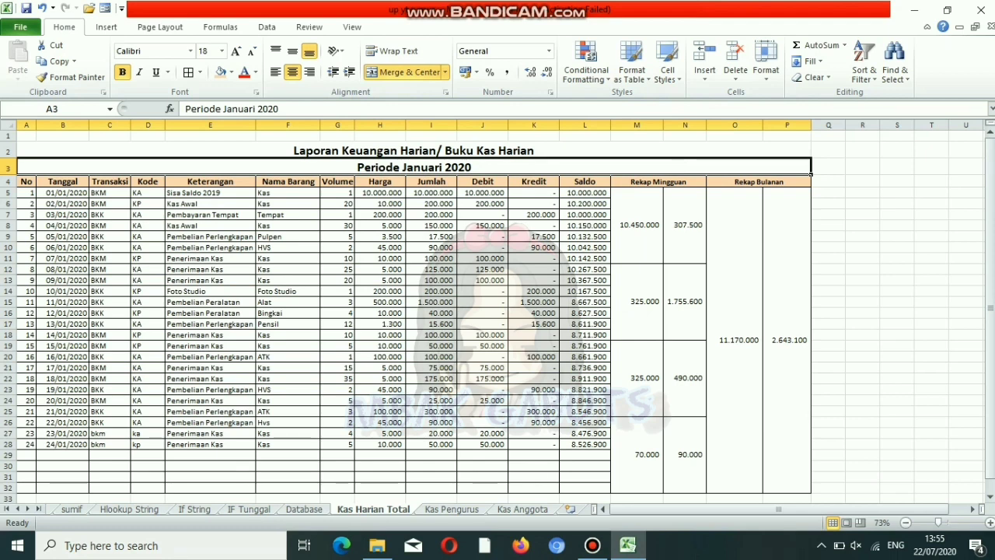
{"action": "left_click", "coordinate": [414, 151]}
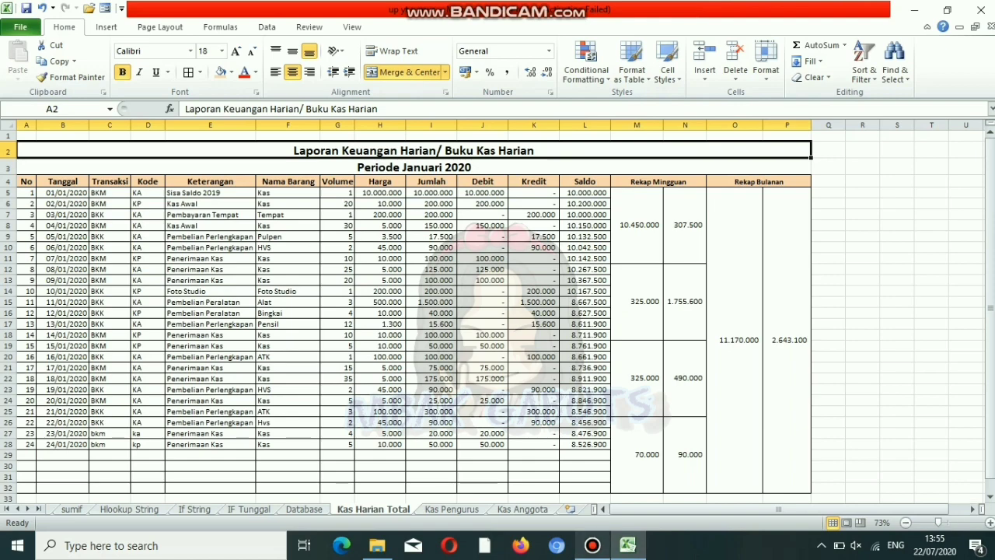
- Copy the Rekap Mingguan and Rekap Bulanan headings from Kas Harian Total to cell L5 of the Kas Pengurus sheet
{"action": "key", "text": "ctrl+Page_Down"}
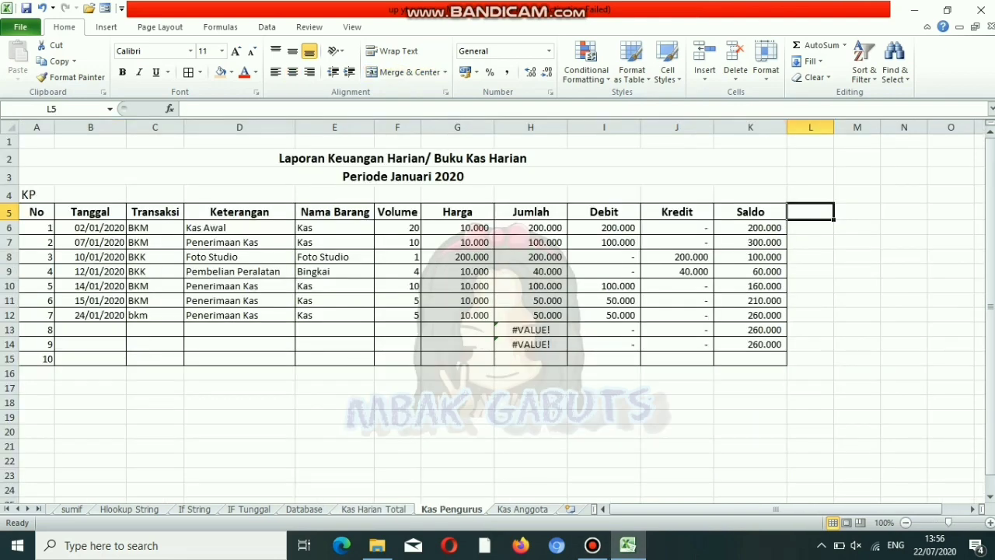
{"action": "key", "text": "ctrl+Page_Up"}
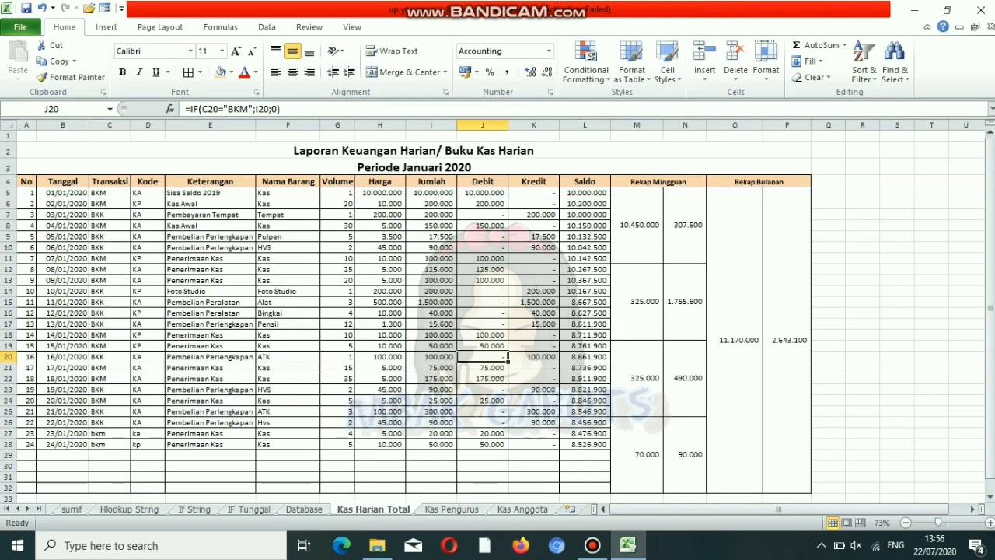
{"action": "left_click_drag", "start_coordinate": [659, 181], "coordinate": [786, 181]}
{"action": "key", "text": "ctrl+c"}
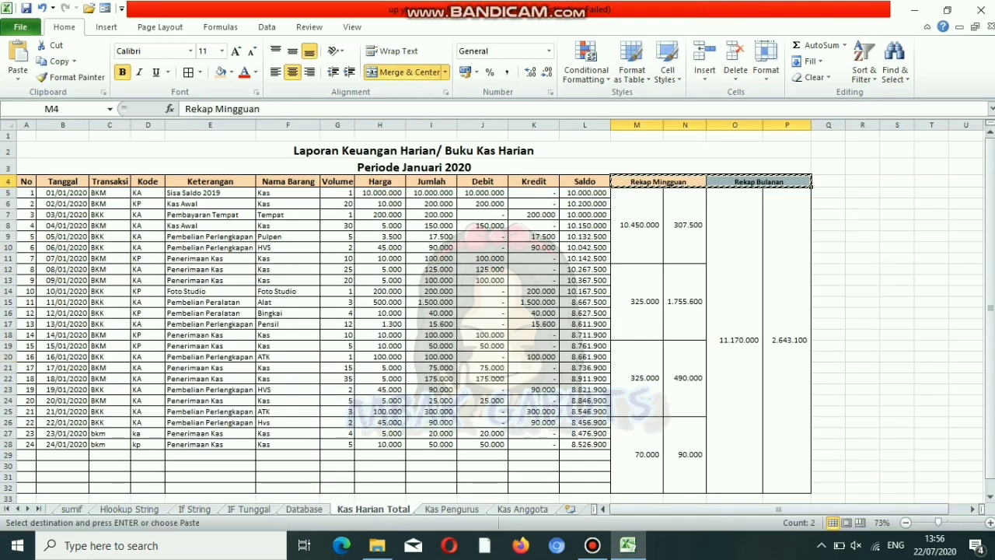
{"action": "key", "text": "ctrl+Page_Down"}
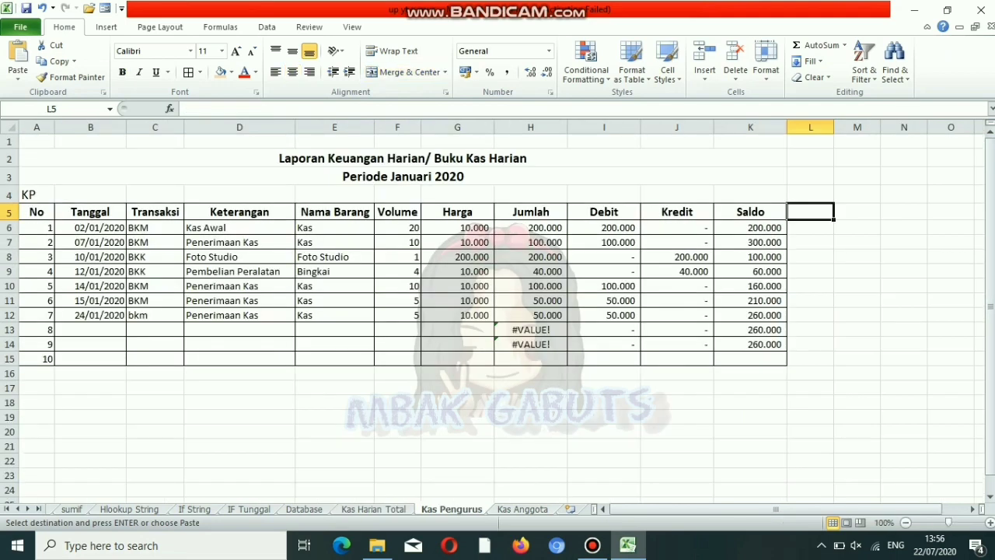
{"action": "key", "text": "ctrl+v"}
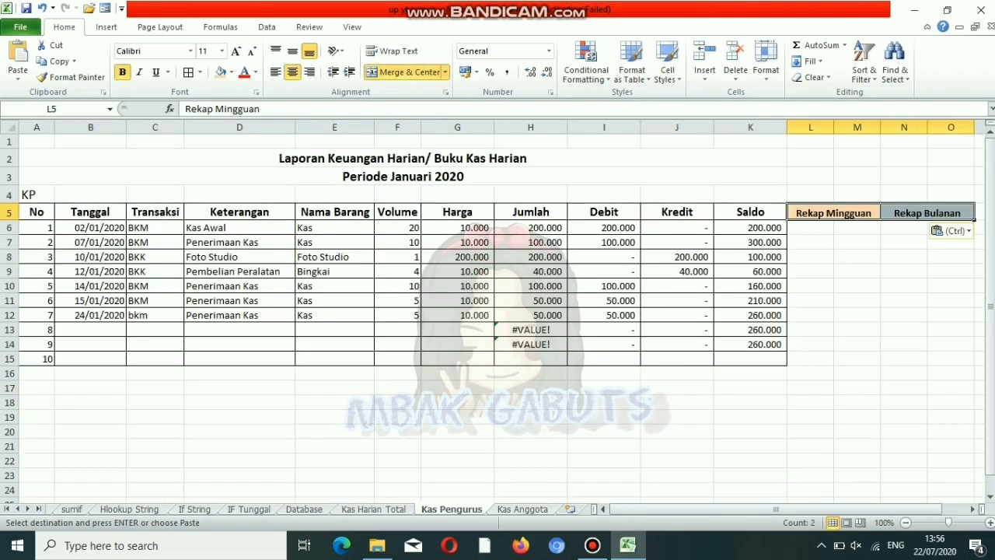
- Fill the Kas Pengurus header row A5:O5 with the same light orange
{"action": "left_click_drag", "start_coordinate": [926, 212], "coordinate": [36, 226]}
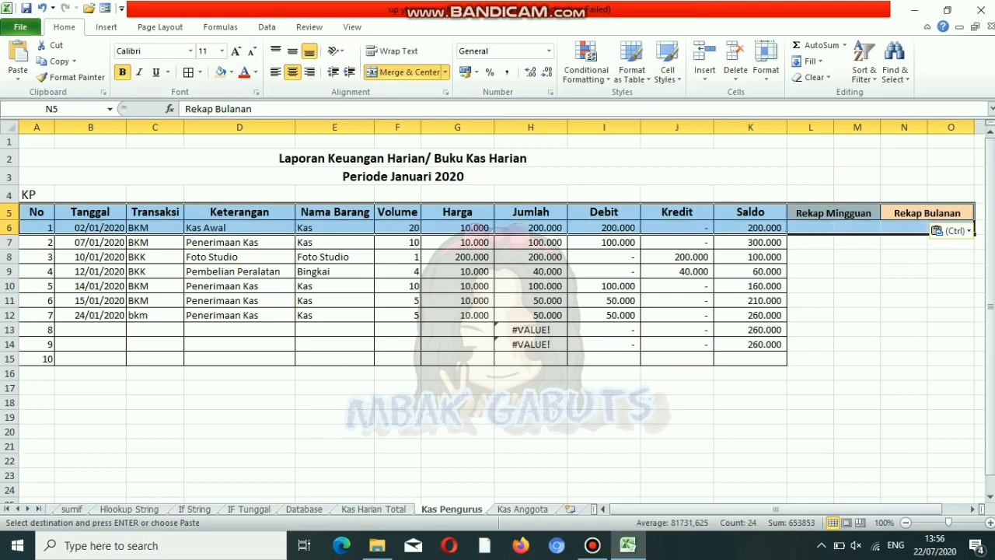
{"action": "left_click_drag", "start_coordinate": [36, 215], "coordinate": [972, 219]}
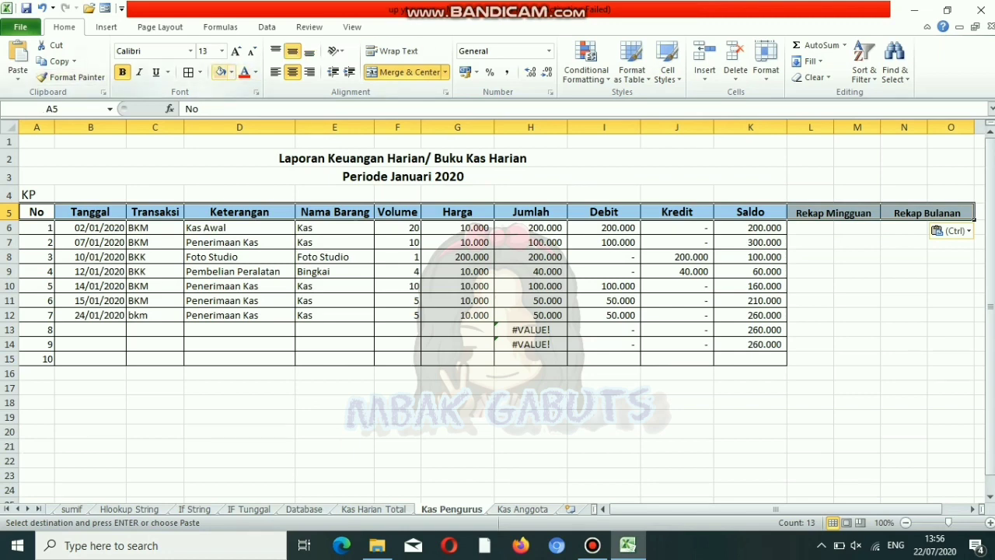
{"action": "left_click", "coordinate": [221, 72]}
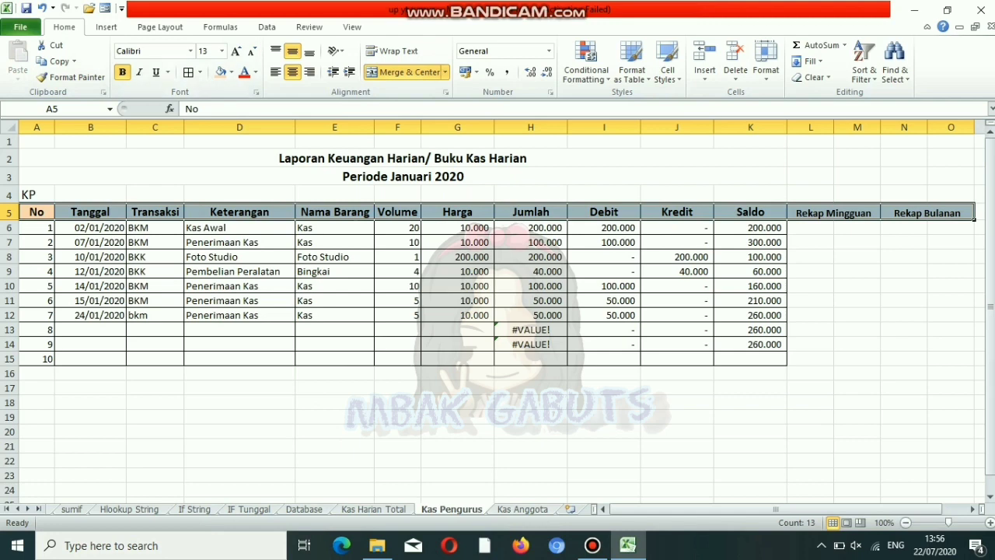
- Merge and center L6:L7 and L8:L10 under Rekap Mingguan, and copy the merged L8:L10 block to M8
{"action": "left_click", "coordinate": [810, 227]}
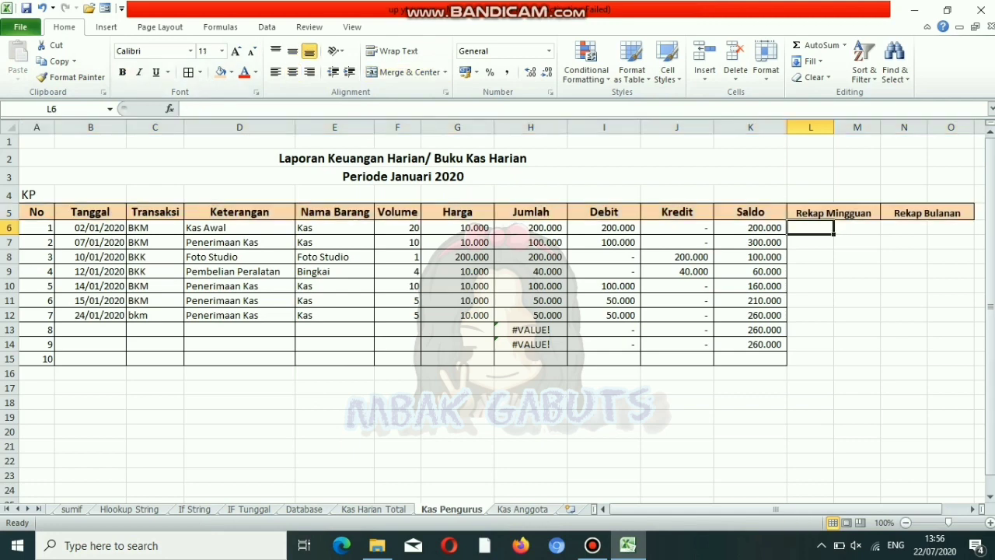
{"action": "left_click_drag", "start_coordinate": [810, 227], "coordinate": [810, 242]}
{"action": "left_click", "coordinate": [402, 71]}
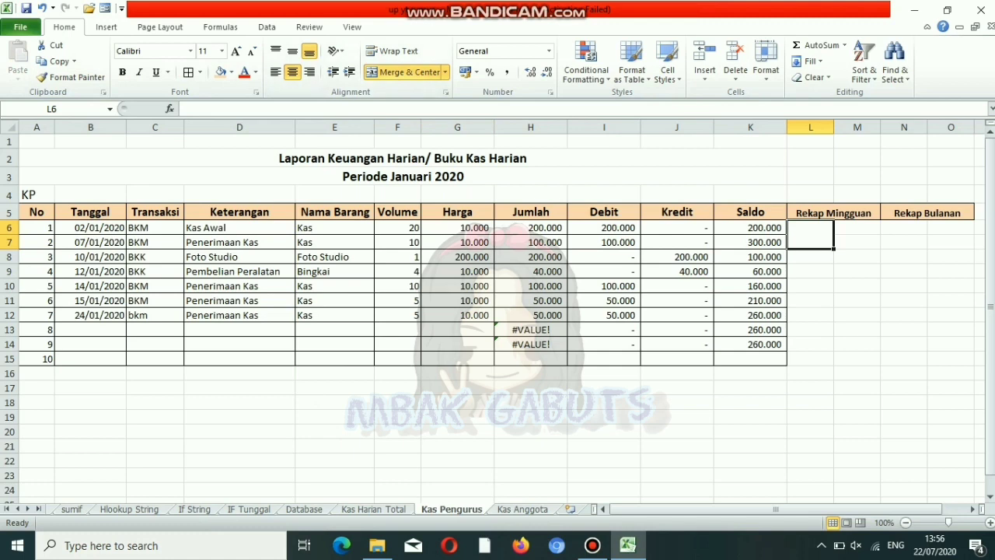
{"action": "left_click_drag", "start_coordinate": [810, 256], "coordinate": [810, 286]}
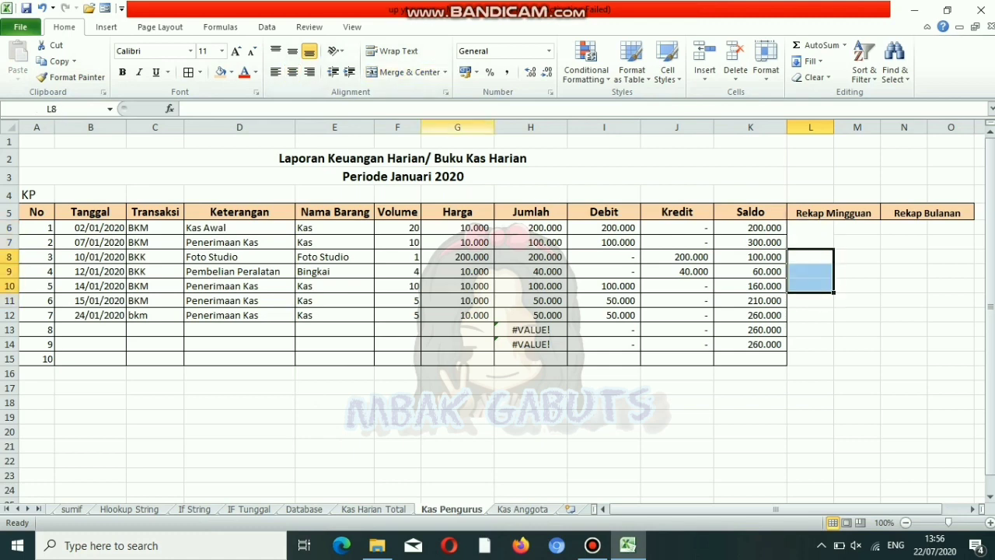
{"action": "left_click", "coordinate": [404, 72]}
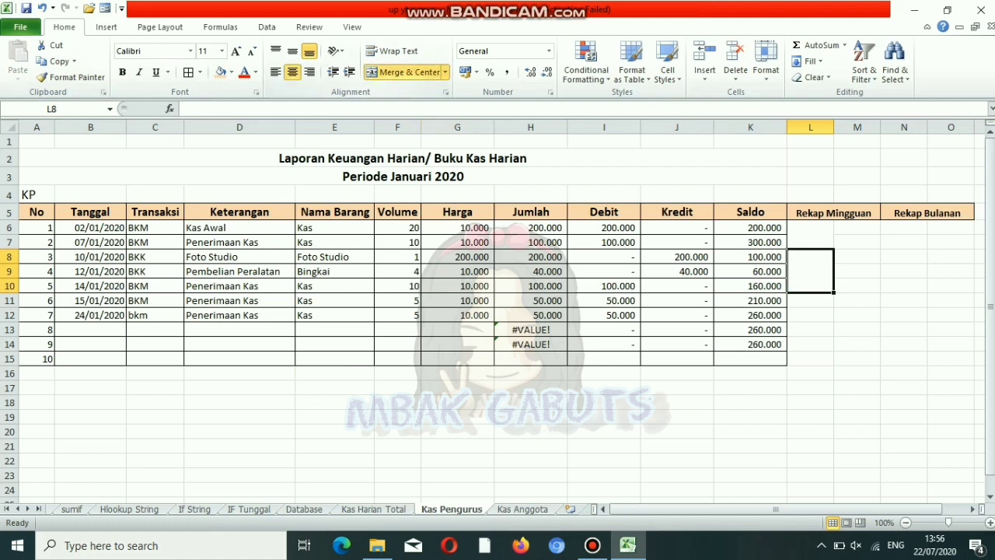
{"action": "key", "text": "ctrl+c"}
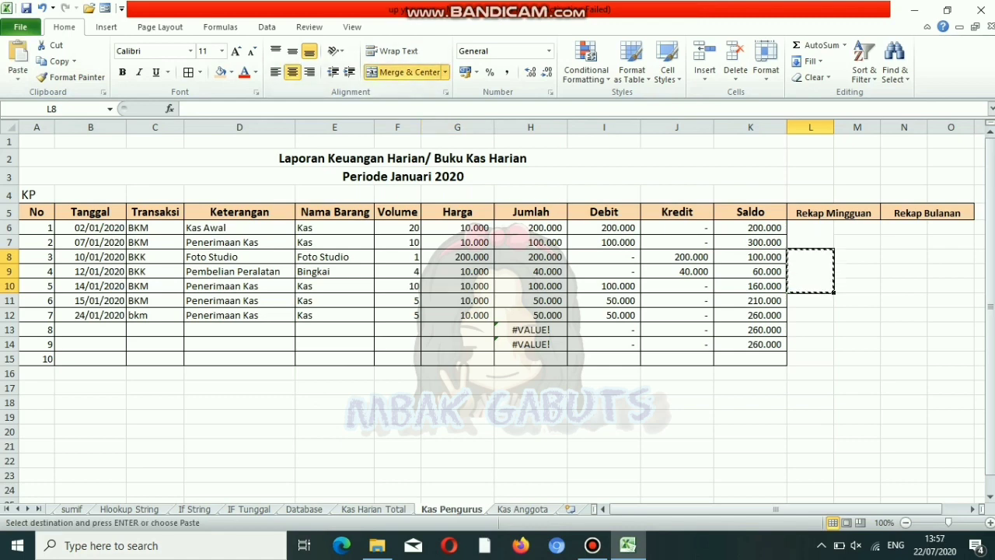
{"action": "left_click", "coordinate": [858, 257]}
{"action": "key", "text": "ctrl+v"}
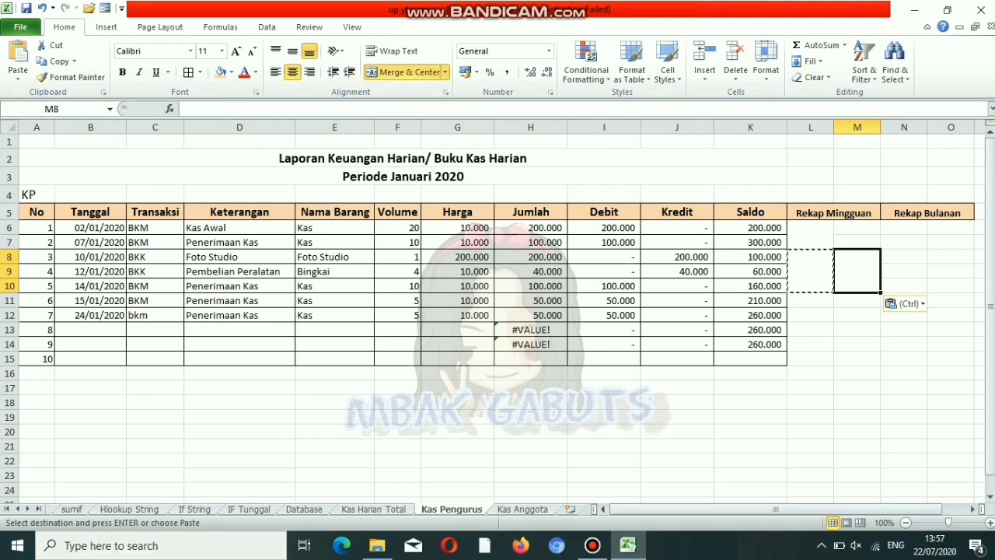
- Apply all borders to the Rekap Mingguan range L6:M15
{"action": "left_click", "coordinate": [811, 301]}
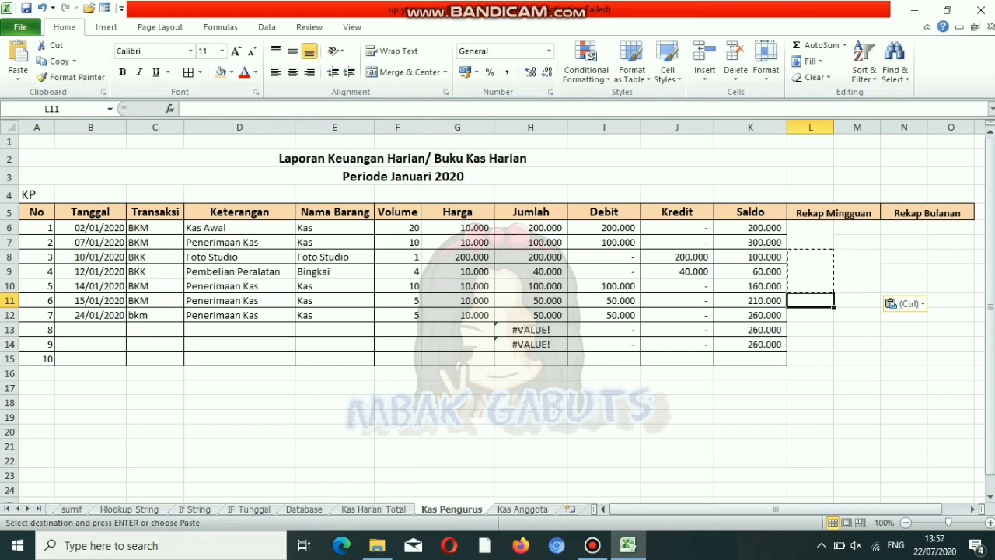
{"action": "mouse_move", "coordinate": [811, 315]}
{"action": "left_mouse_down"}
{"action": "mouse_move", "coordinate": [857, 257]}
{"action": "mouse_move", "coordinate": [857, 228]}
{"action": "mouse_move", "coordinate": [811, 315]}
{"action": "left_mouse_up"}
{"action": "left_click_drag", "start_coordinate": [811, 228], "coordinate": [858, 359]}
{"action": "key", "text": "Escape"}
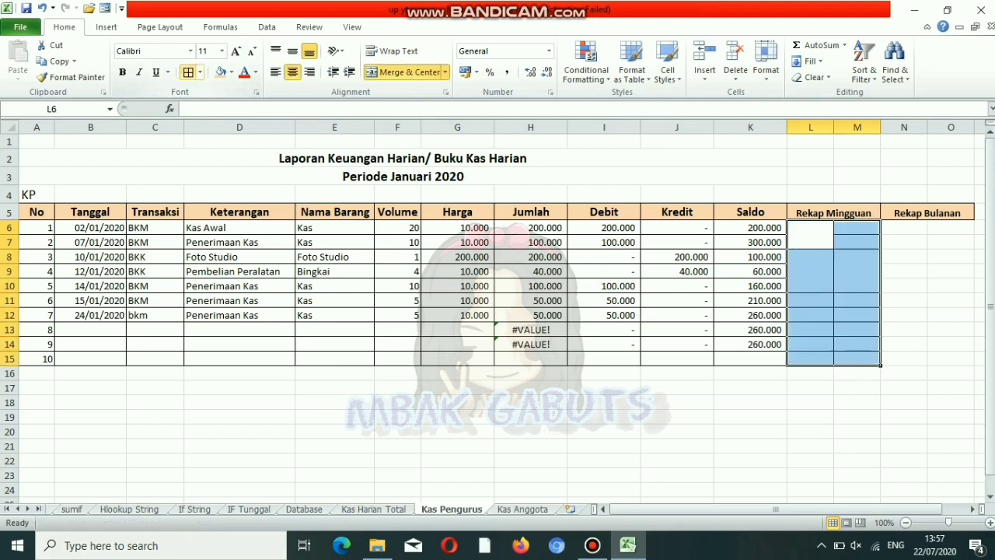
- Merge and center M6:M7 and N6:N15, and copy the merged N6:N15 block to O6
{"action": "left_click_drag", "start_coordinate": [856, 227], "coordinate": [857, 242]}
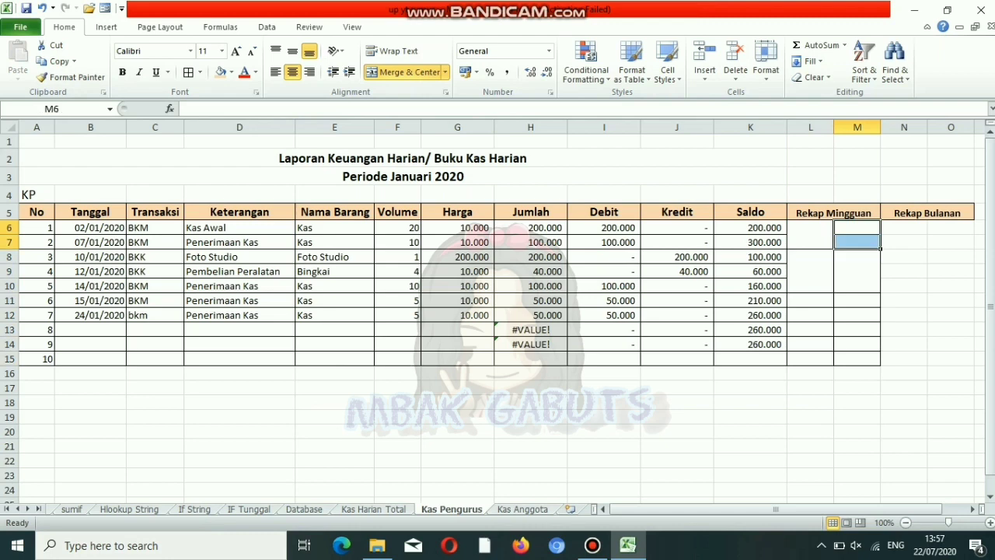
{"action": "left_click", "coordinate": [404, 72]}
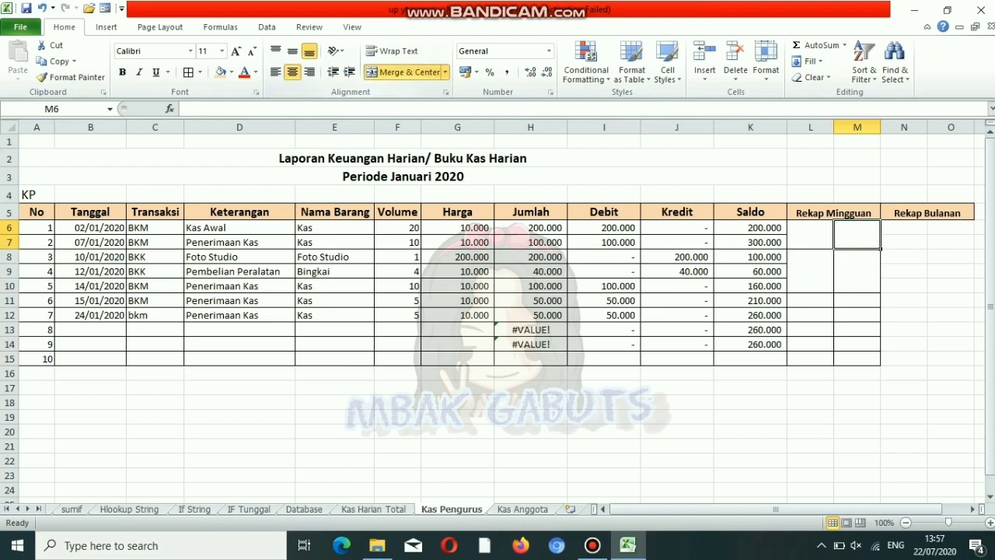
{"action": "left_click_drag", "start_coordinate": [903, 227], "coordinate": [903, 359]}
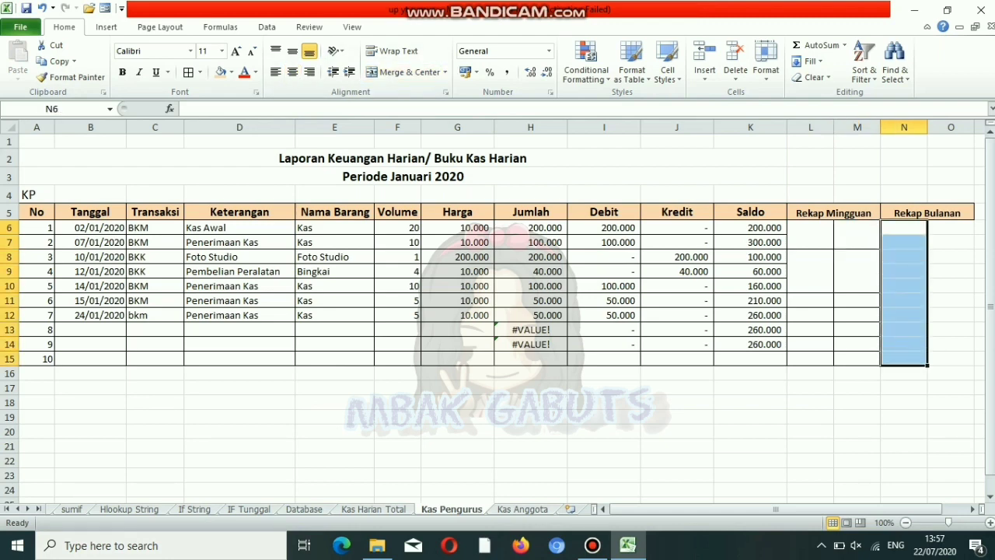
{"action": "left_click", "coordinate": [403, 72]}
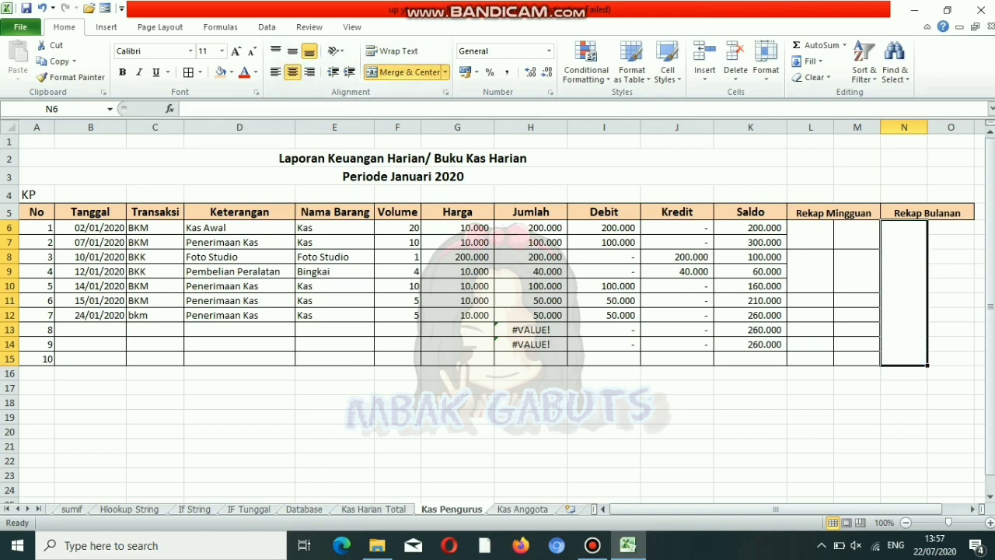
{"action": "key", "text": "ctrl+c"}
{"action": "left_click", "coordinate": [950, 227]}
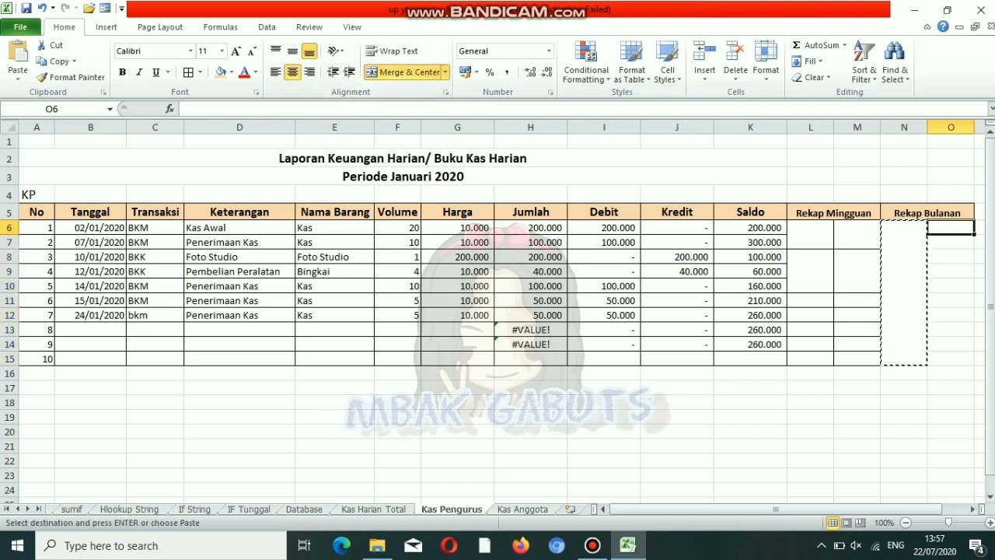
{"action": "key", "text": "ctrl+v"}
- Apply all borders to the whole recap range L6:O15
{"action": "double_click", "coordinate": [903, 293]}
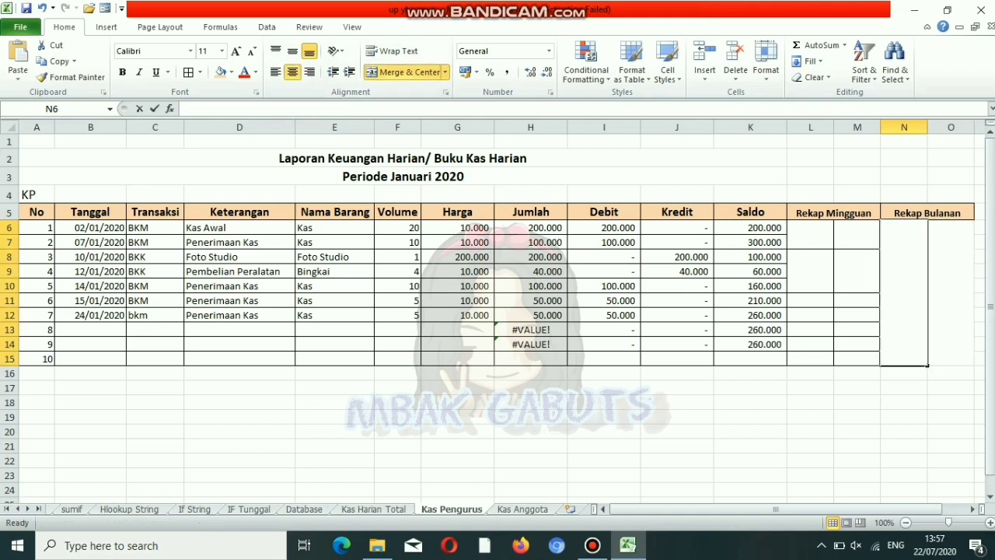
{"action": "left_click_drag", "start_coordinate": [904, 358], "coordinate": [810, 357]}
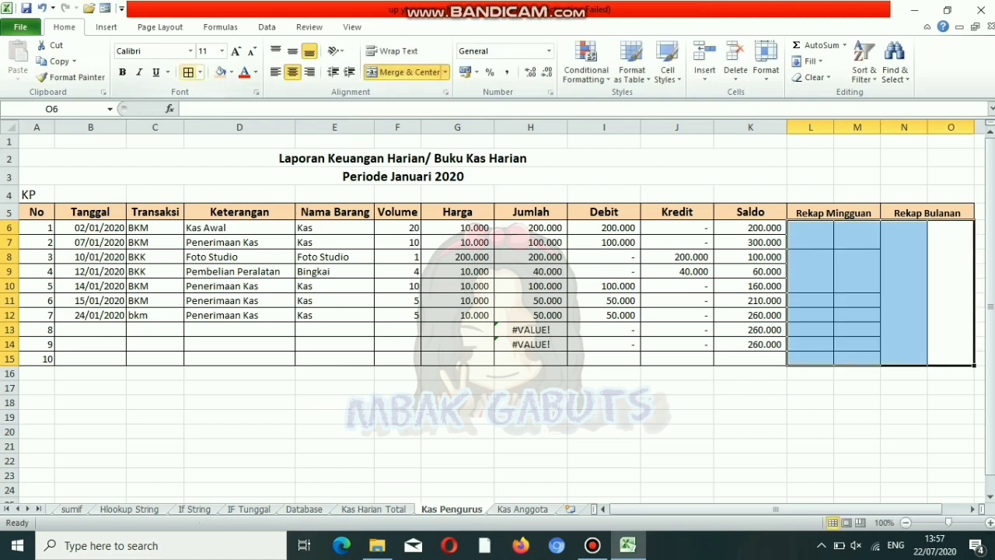
{"action": "left_click", "coordinate": [188, 72]}
- Enter a SUM formula in merged cell L6 that totals the Debit values I6:I7
{"action": "left_click", "coordinate": [855, 233]}
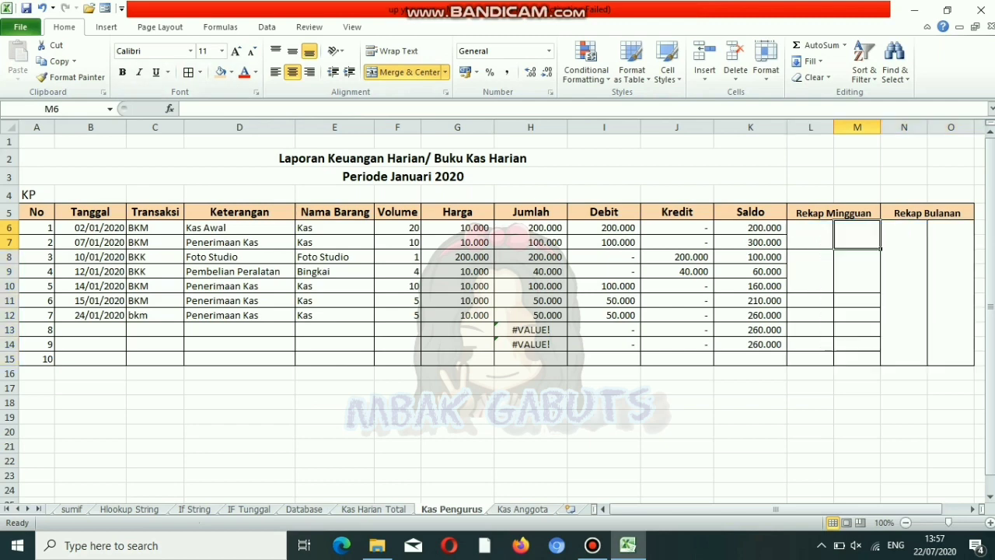
{"action": "left_click", "coordinate": [830, 246]}
{"action": "type", "text": "=sum("}
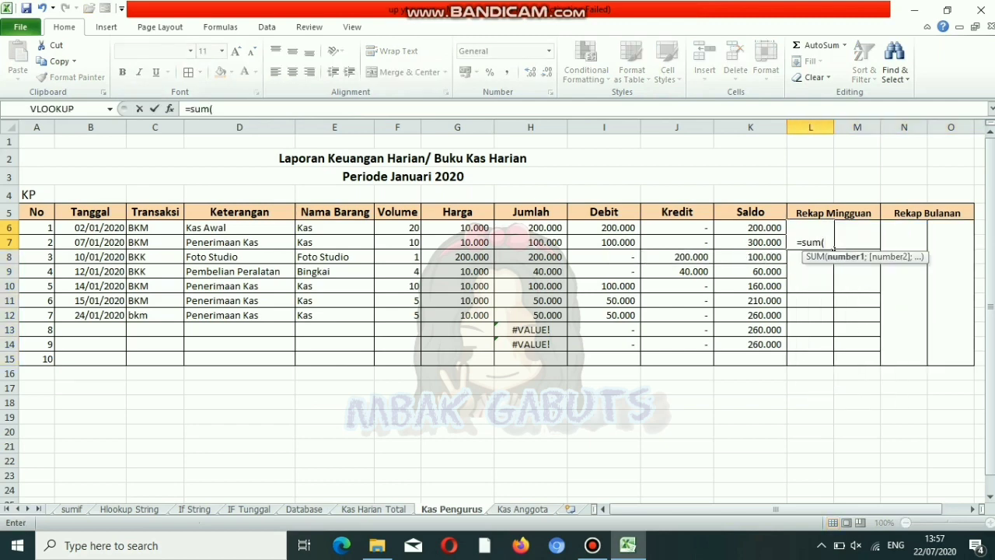
{"action": "type", "text": "K6:K7"}
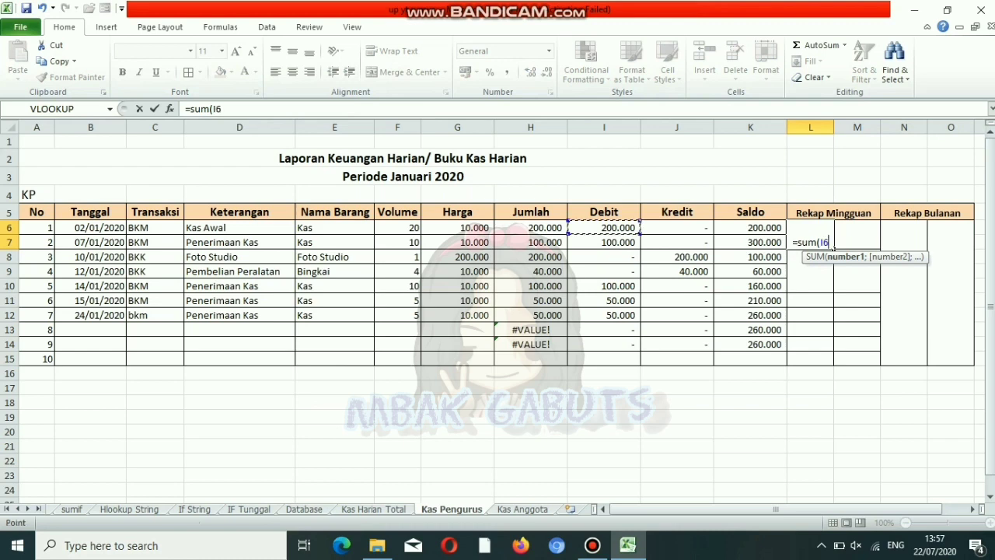
{"action": "key", "text": "Return"}
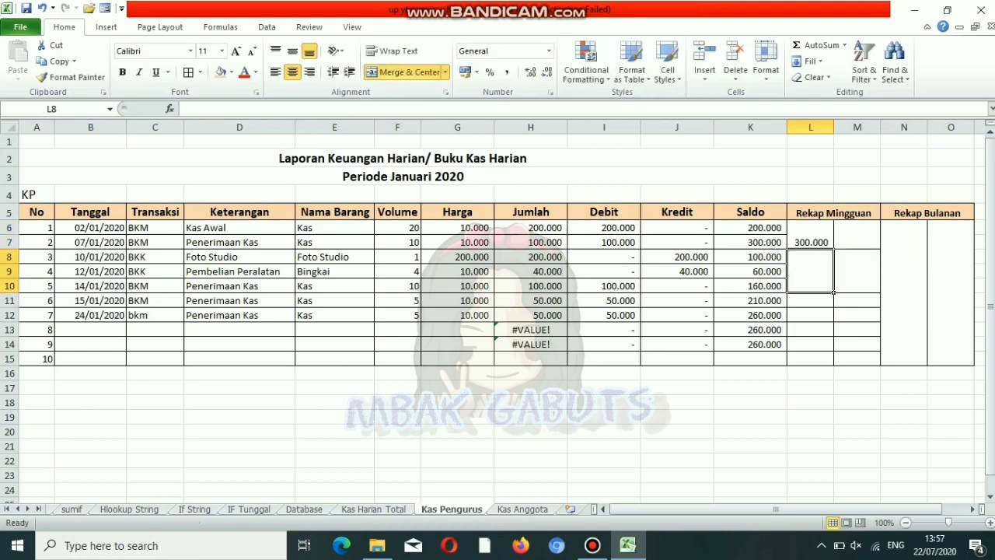
- Enter a SUM formula in merged cell L8 that totals the Debit values I8:I10
{"action": "type", "text": "="}
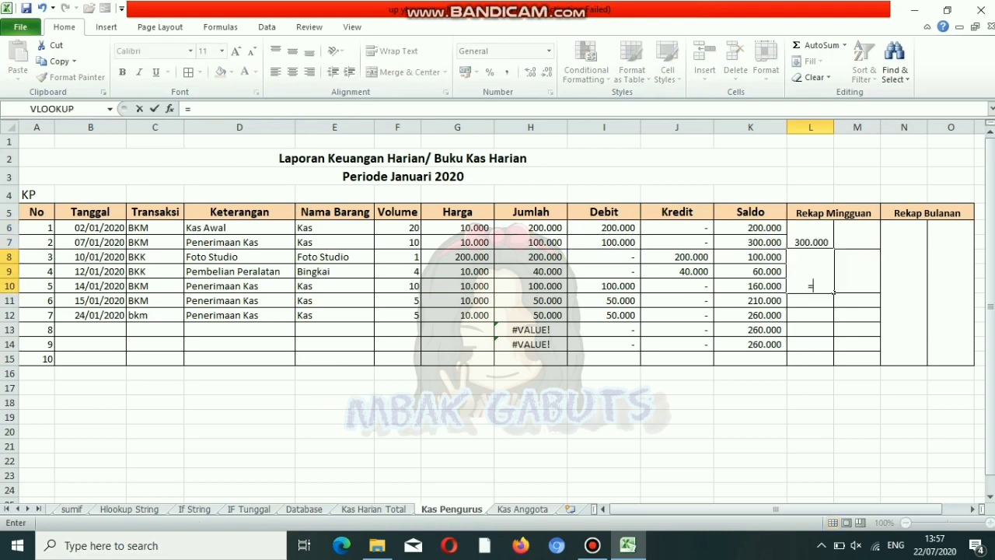
{"action": "type", "text": "sum"}
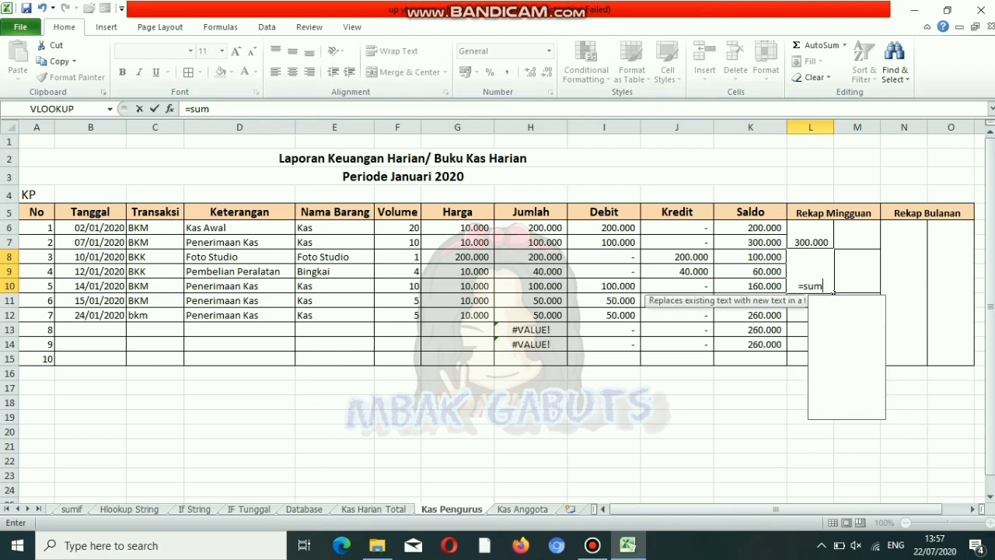
{"action": "type", "text": "("}
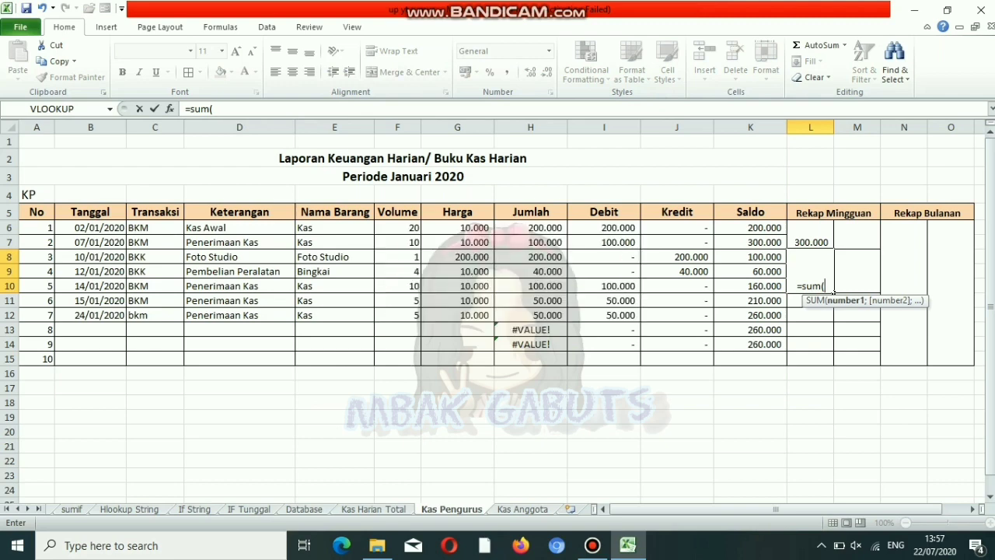
{"action": "left_click_drag", "start_coordinate": [604, 257], "coordinate": [604, 286]}
{"action": "type", "text": ")"}
{"action": "key", "text": "Return"}
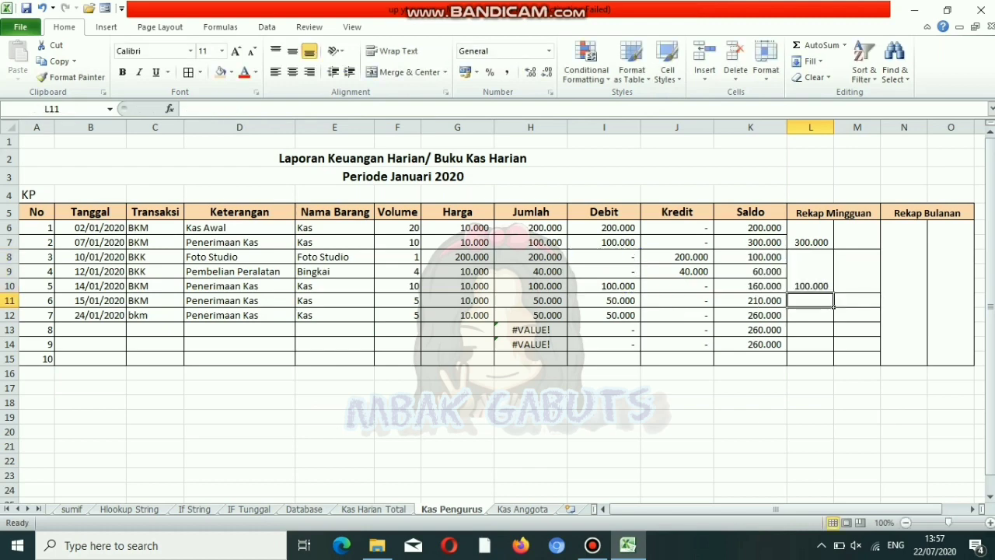
- Link weekly recap cells L11 and L12 to the Debit values in I11 and I12
{"action": "type", "text": "="}
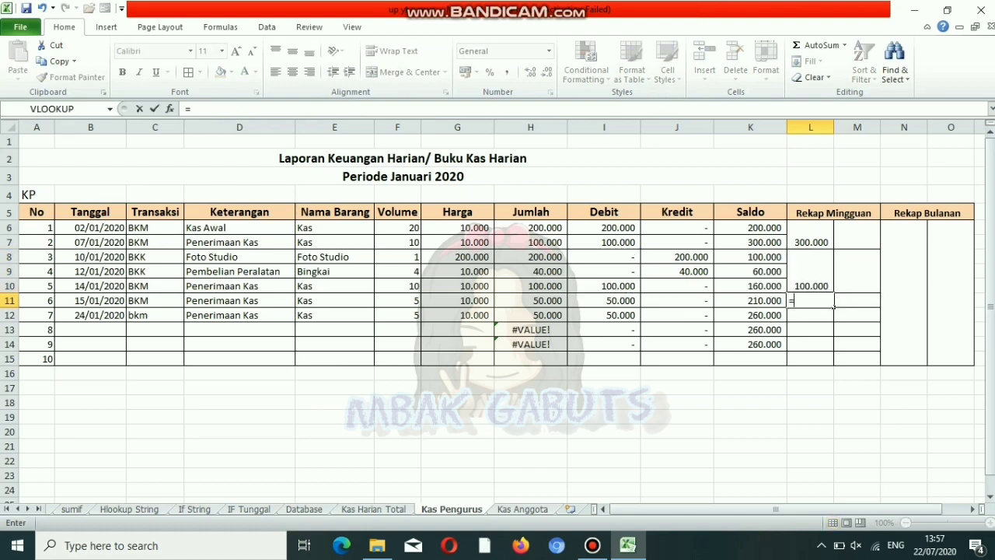
{"action": "left_click", "coordinate": [631, 300]}
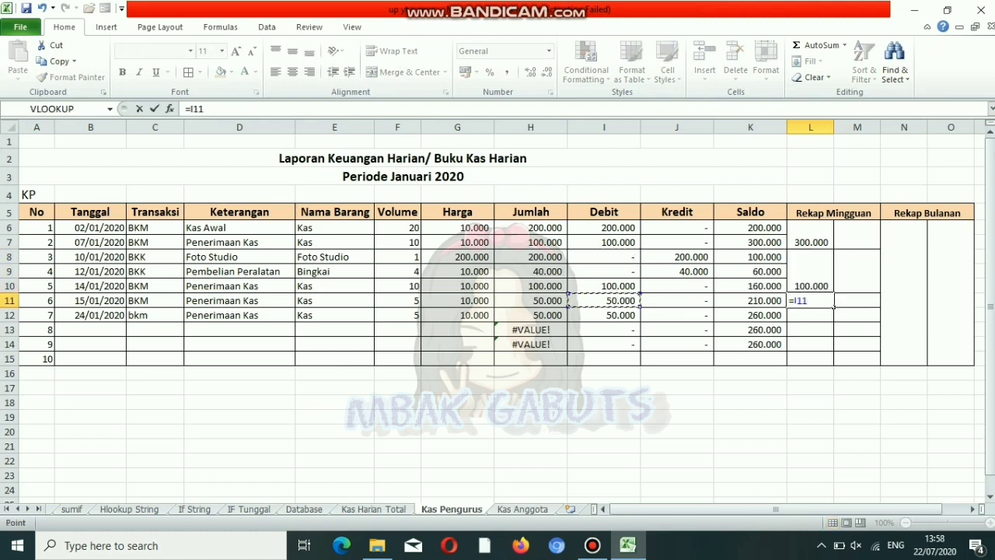
{"action": "key", "text": "Return"}
{"action": "type", "text": "="}
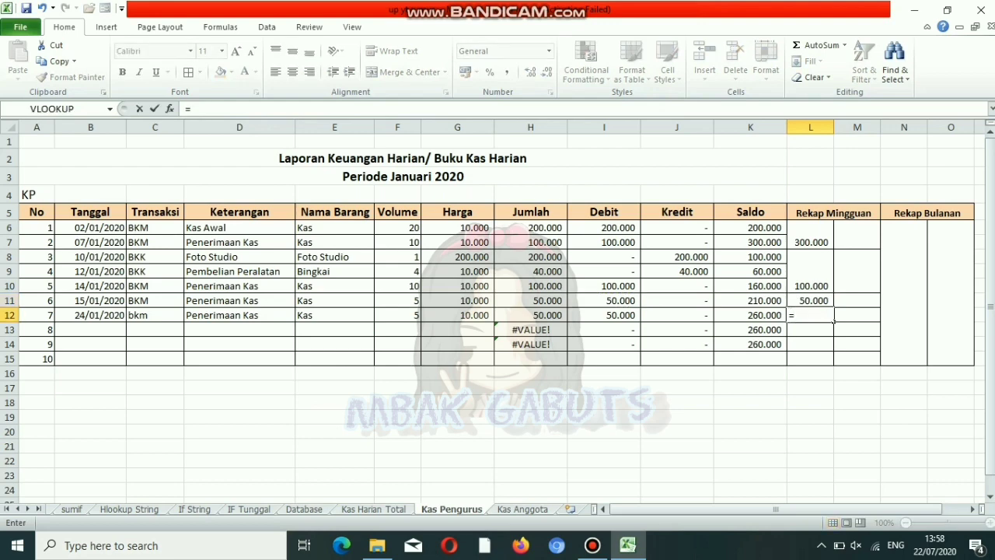
{"action": "left_click", "coordinate": [605, 315]}
{"action": "key", "text": "Return"}
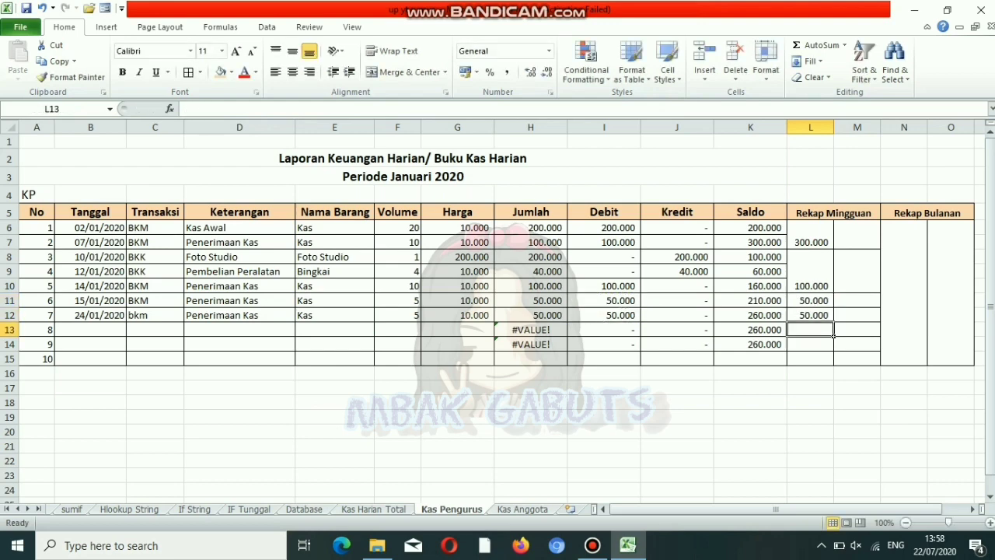
- Fill the weekly recap formulas in L6, L8, L11 and L12 across into column M
{"action": "left_click", "coordinate": [831, 246]}
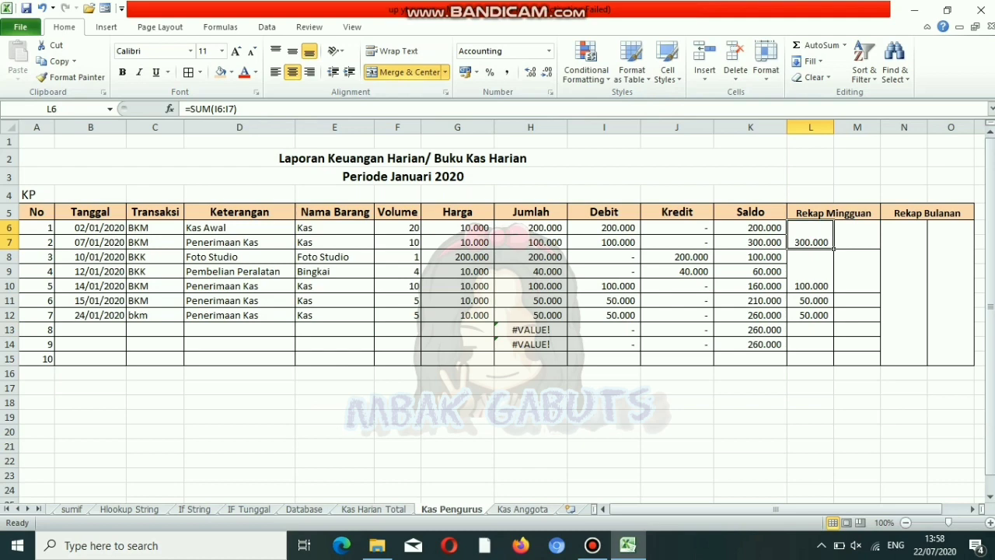
{"action": "left_click_drag", "start_coordinate": [833, 248], "coordinate": [877, 247]}
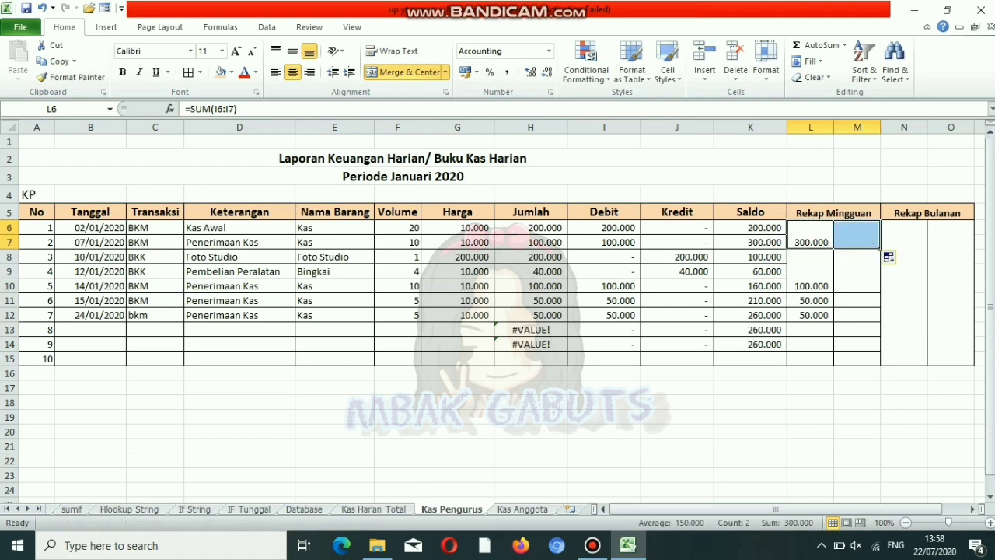
{"action": "left_click", "coordinate": [819, 280]}
{"action": "left_click_drag", "start_coordinate": [833, 293], "coordinate": [879, 321]}
{"action": "left_click", "coordinate": [812, 300]}
{"action": "left_click", "coordinate": [812, 315]}
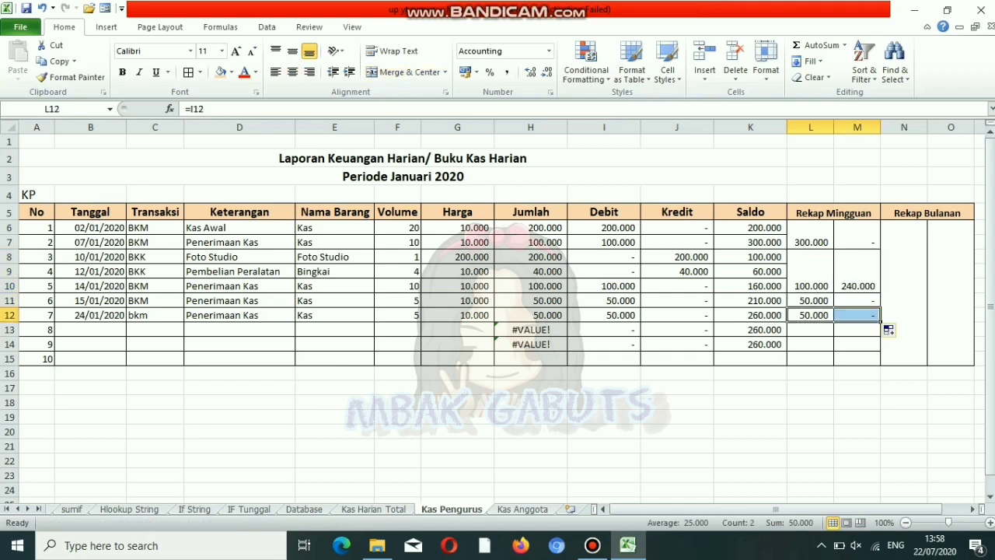
- Unmerge the Rekap Bulanan block N6:N15, and merge and center only N6:N12 instead
{"action": "left_click", "coordinate": [898, 319]}
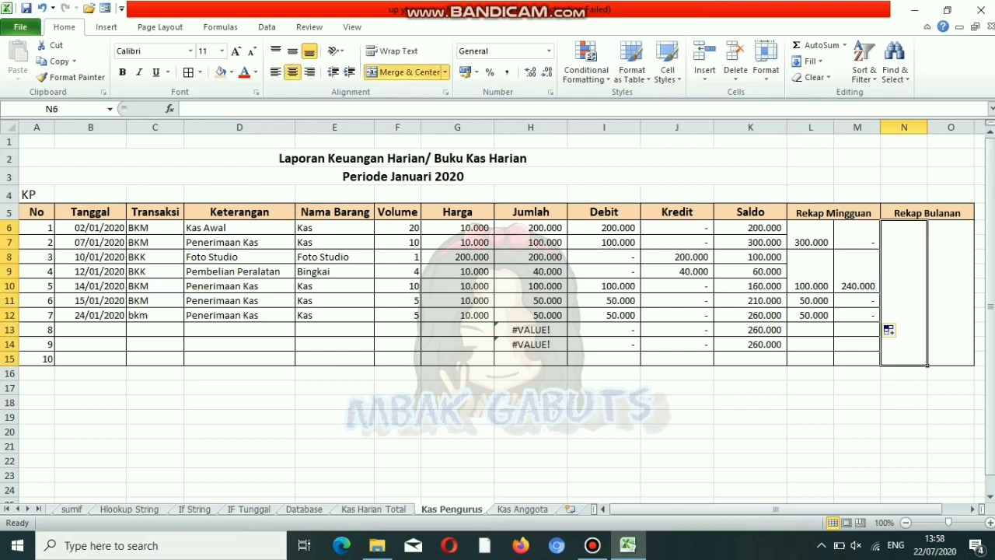
{"action": "left_click", "coordinate": [404, 72]}
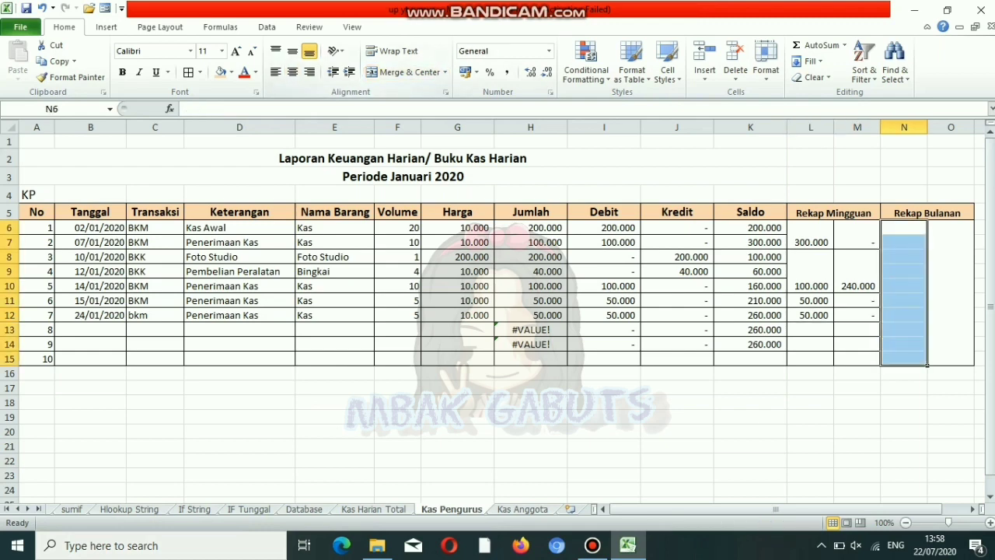
{"action": "left_click_drag", "start_coordinate": [903, 227], "coordinate": [903, 315]}
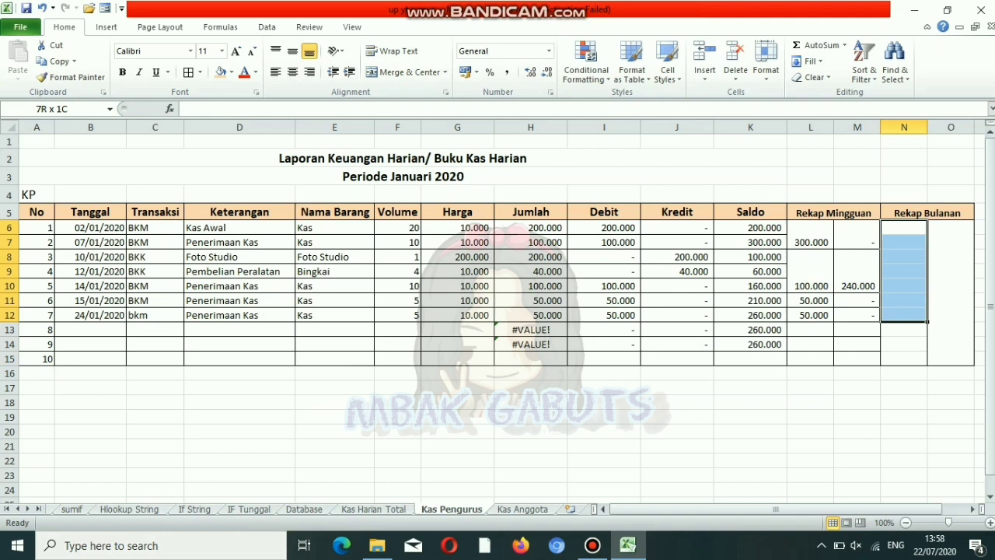
{"action": "left_click", "coordinate": [410, 72]}
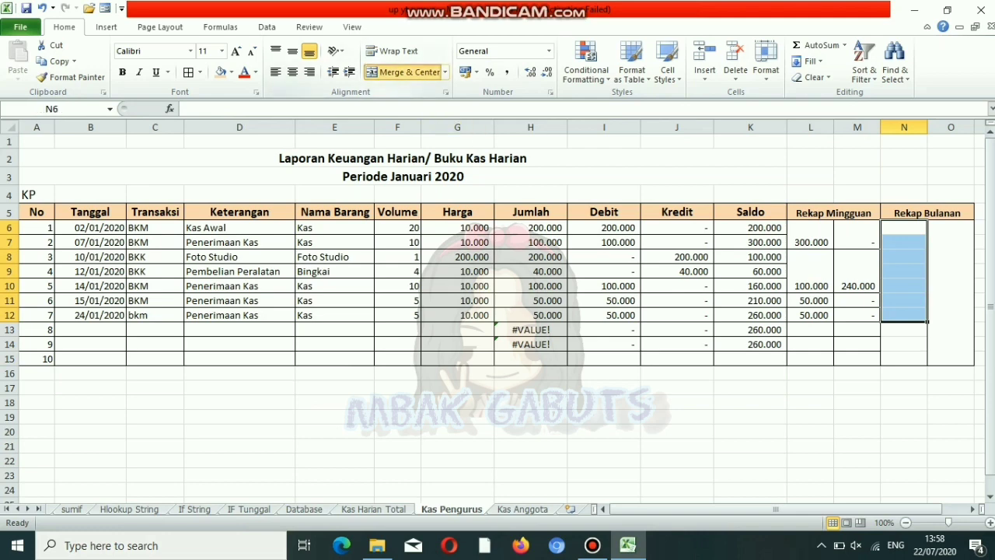
- Replace the merged block O6:O15 with a merged and centered O6:O12, and apply all borders to N6:O15
{"action": "left_click", "coordinate": [950, 292]}
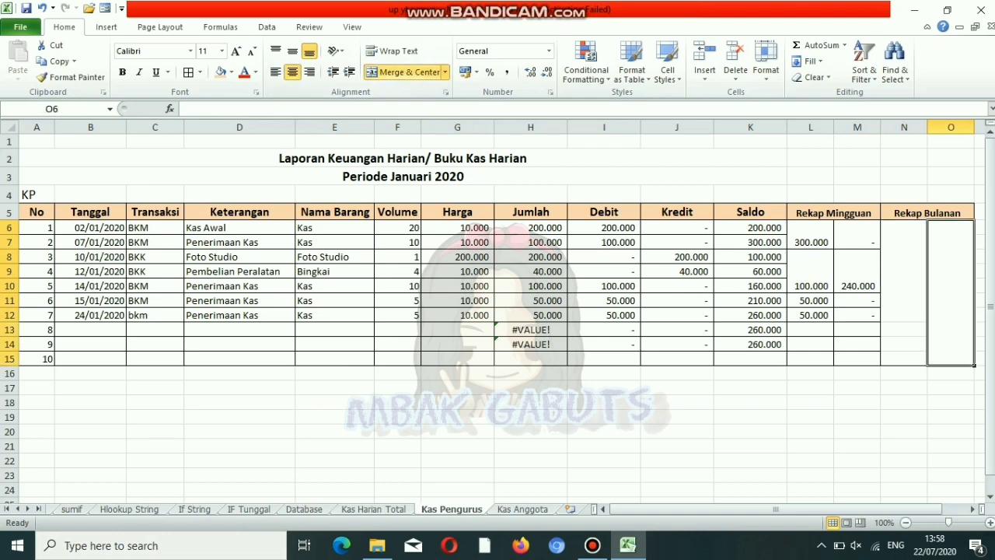
{"action": "left_click", "coordinate": [406, 71]}
{"action": "left_click", "coordinate": [950, 227]}
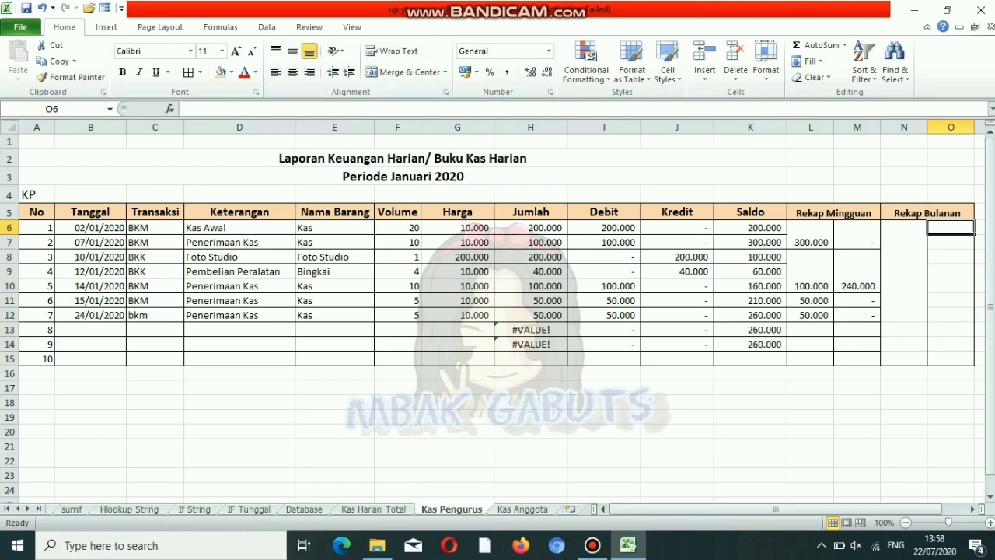
{"action": "left_click_drag", "start_coordinate": [950, 227], "coordinate": [949, 315]}
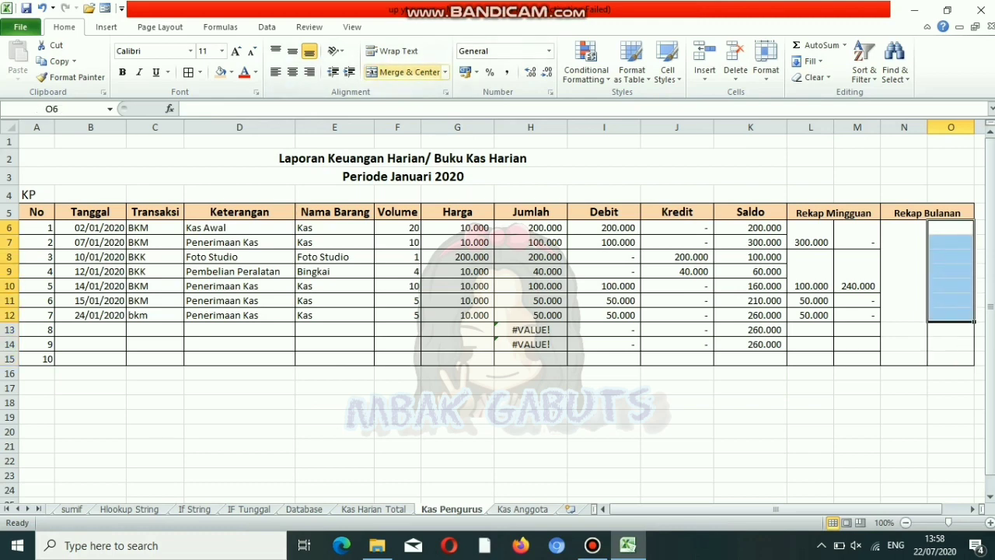
{"action": "left_click", "coordinate": [408, 71]}
{"action": "left_click_drag", "start_coordinate": [903, 227], "coordinate": [950, 358]}
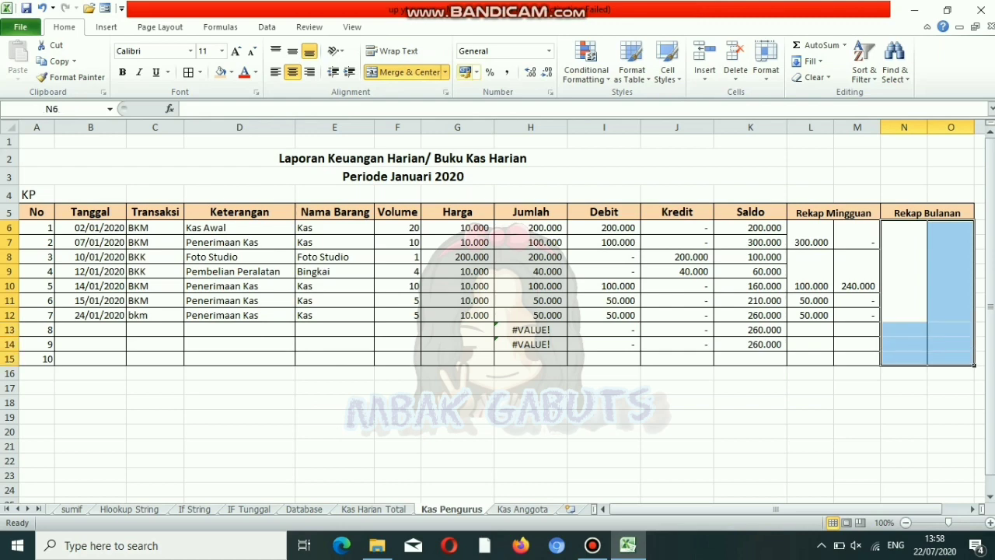
{"action": "left_click", "coordinate": [188, 71]}
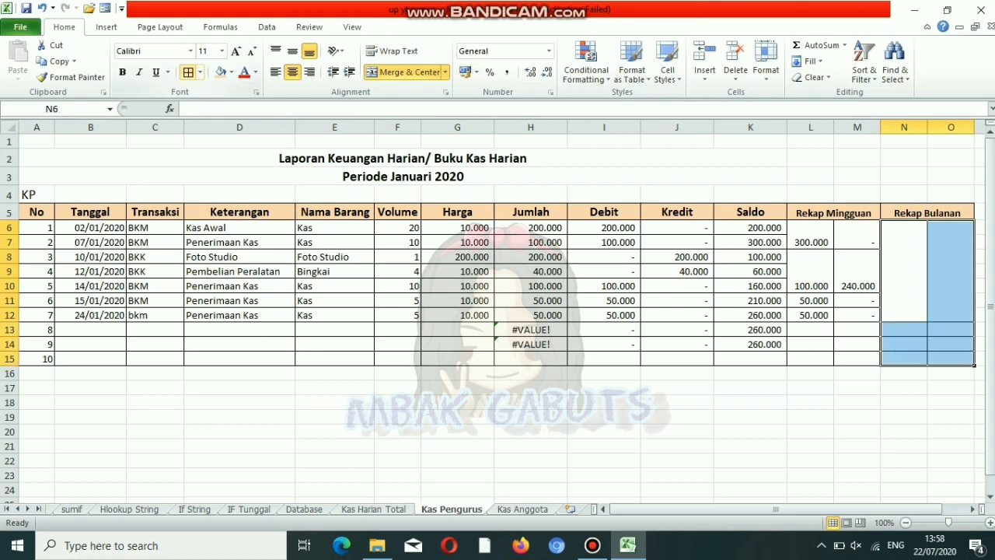
- Enter a SUM of L6:L12 in merged cell N6 and fill the formula across into O6
{"action": "left_click", "coordinate": [921, 315]}
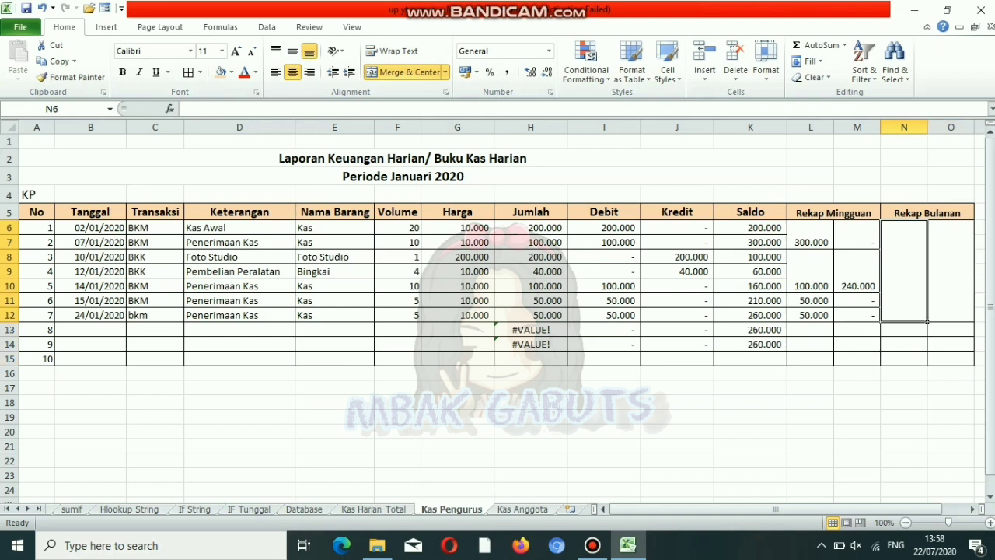
{"action": "type", "text": "=sum("}
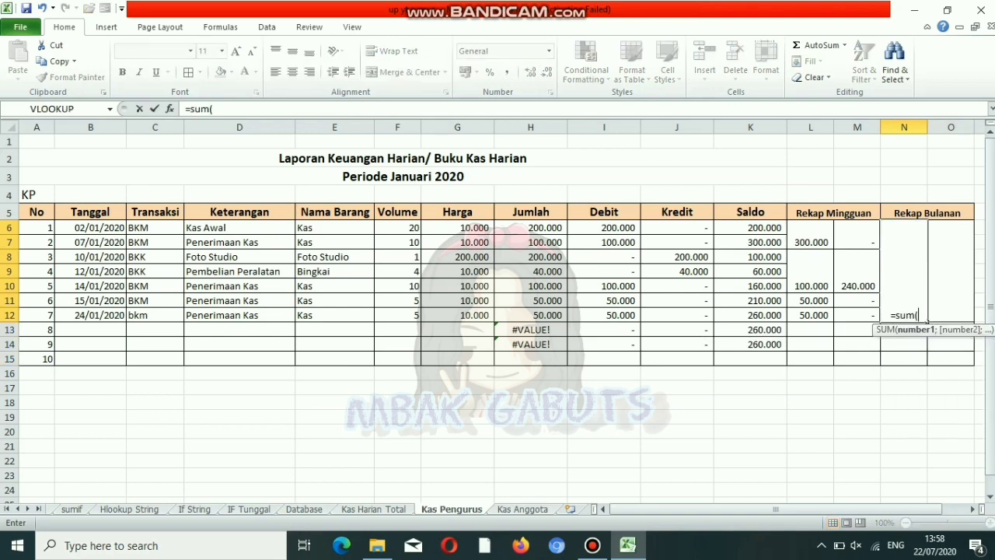
{"action": "left_click_drag", "start_coordinate": [809, 227], "coordinate": [813, 317]}
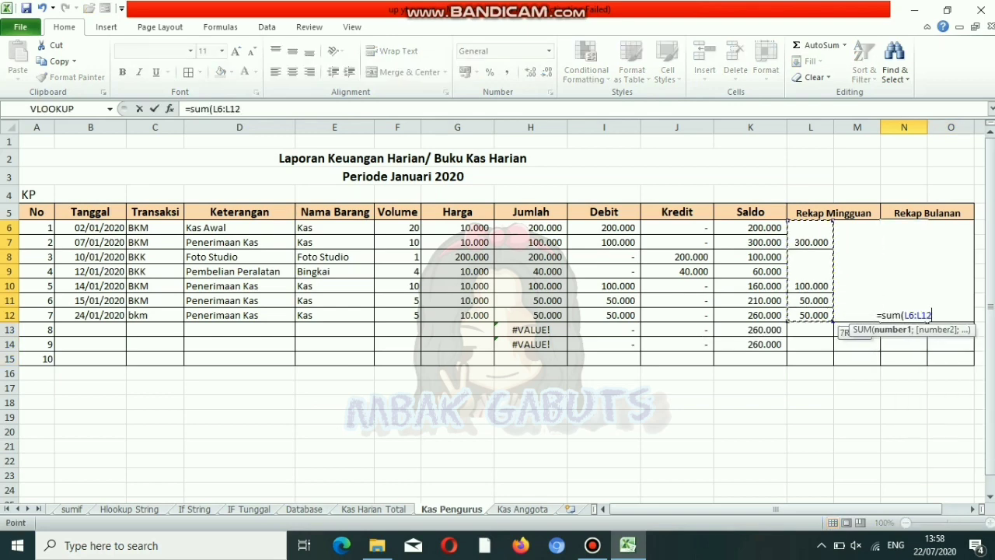
{"action": "key", "text": "Return"}
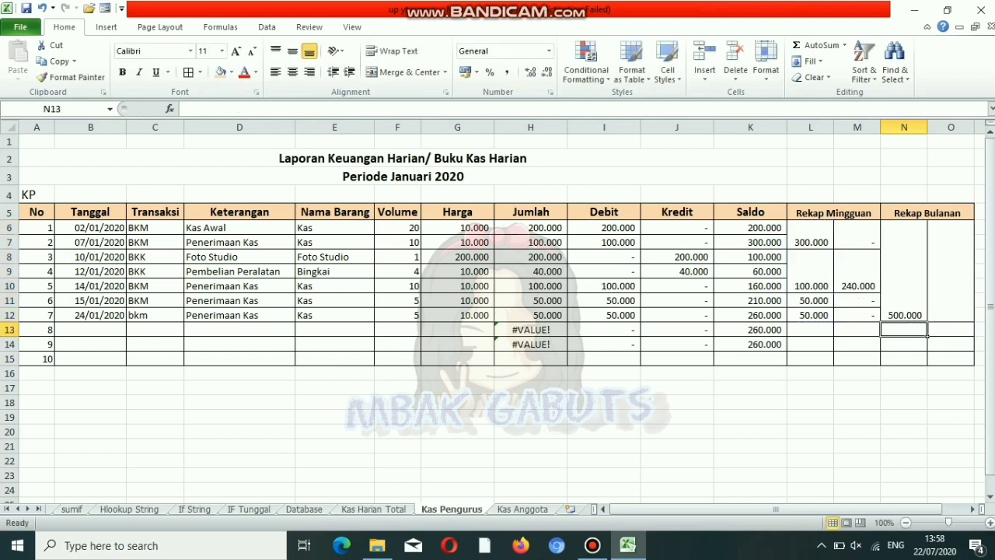
{"action": "left_click", "coordinate": [904, 271]}
{"action": "left_click_drag", "start_coordinate": [927, 320], "coordinate": [972, 321]}
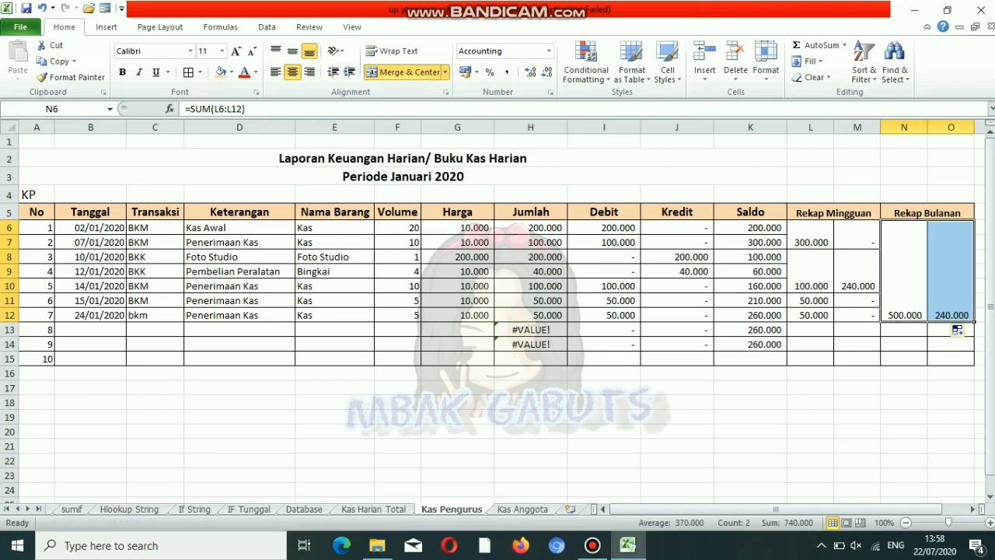
{"action": "left_click", "coordinate": [676, 359]}
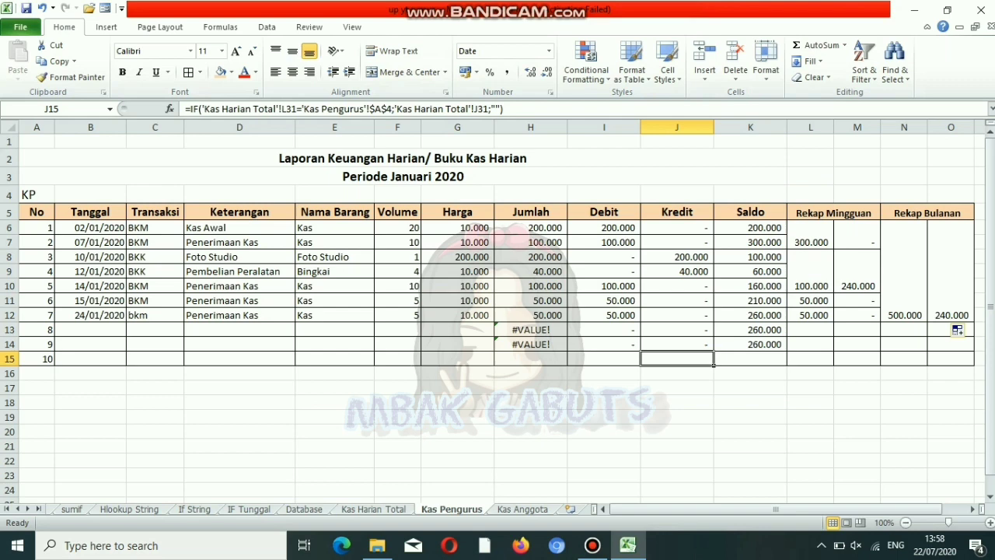
- Copy the Rekap Mingguan and Rekap Bulanan headings to cell L5 of the Kas Anggota sheet
{"action": "left_click_drag", "start_coordinate": [809, 212], "coordinate": [972, 216]}
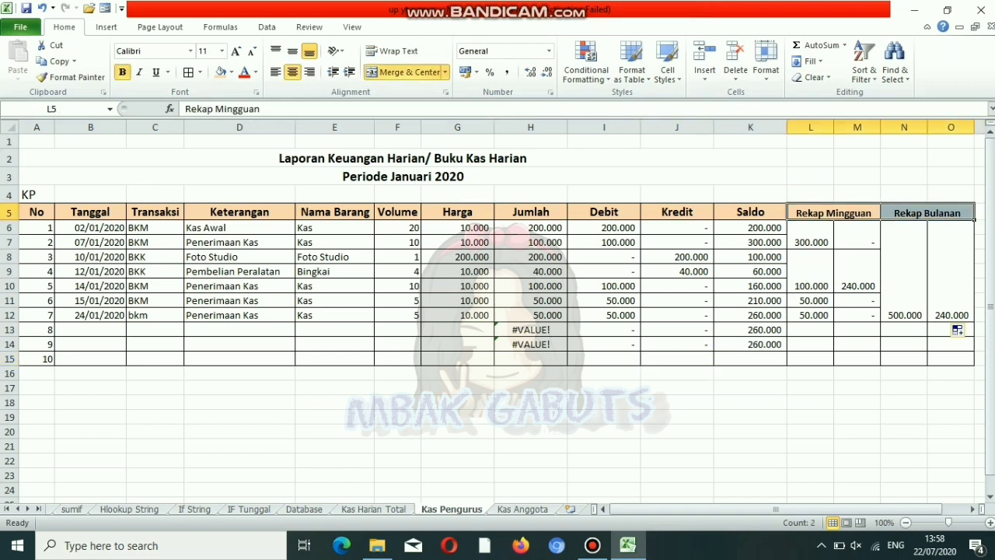
{"action": "key", "text": "ctrl+c"}
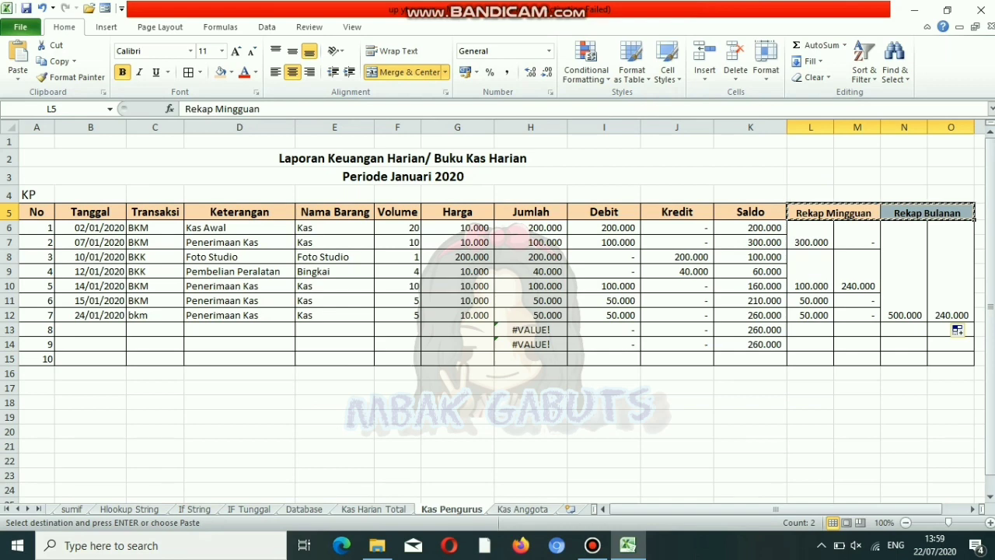
{"action": "key", "text": "ctrl+Page_Down"}
{"action": "left_click", "coordinate": [838, 180]}
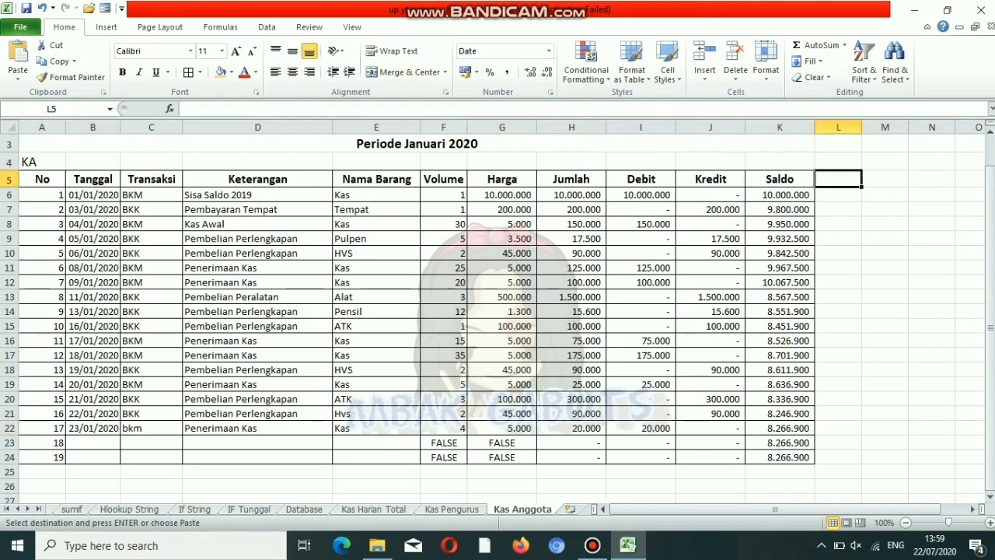
{"action": "key", "text": "ctrl+v"}
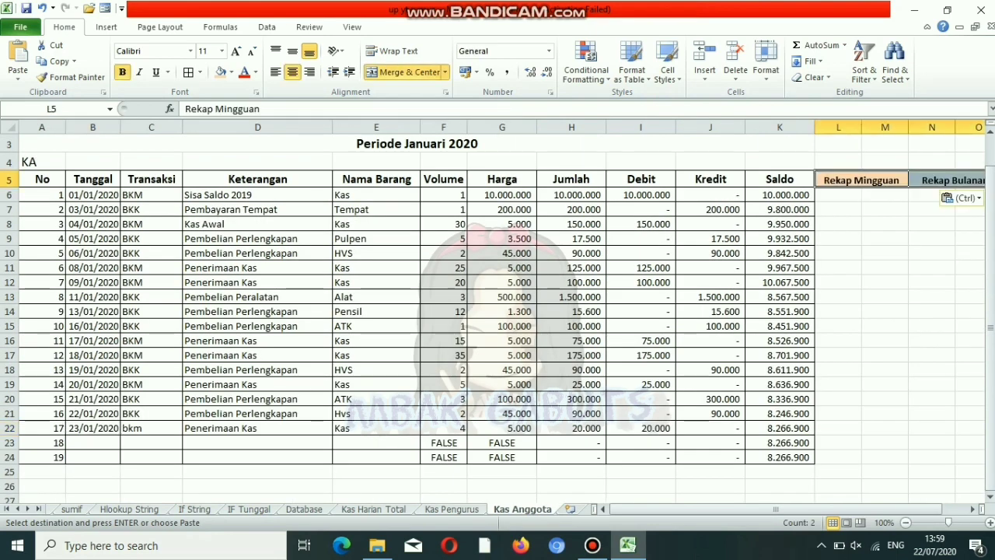
- Apply the light orange fill to the whole row 5 header, from No through Rekap Bulanan
{"action": "left_click_drag", "start_coordinate": [862, 180], "coordinate": [257, 180]}
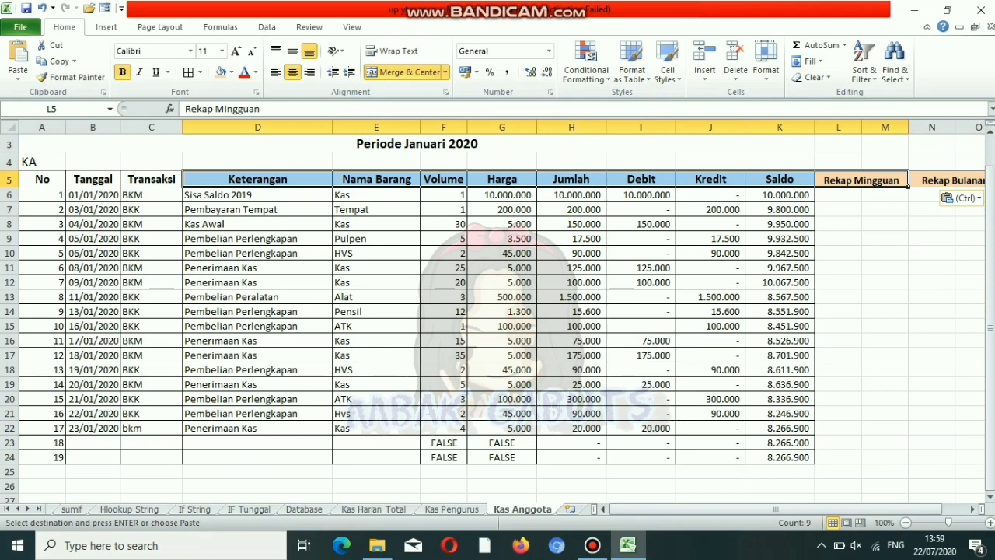
{"action": "left_click_drag", "start_coordinate": [42, 179], "coordinate": [972, 179]}
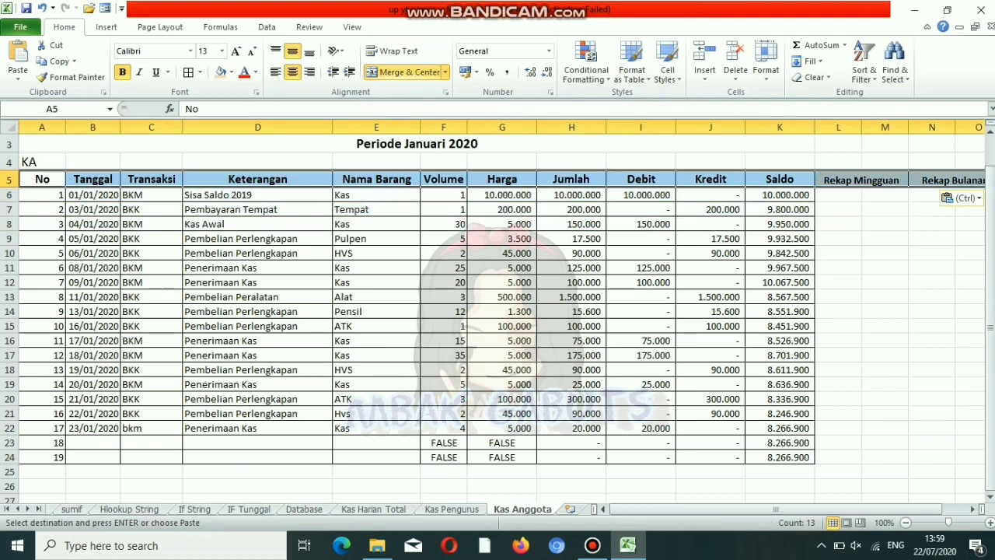
{"action": "key", "text": "Escape"}
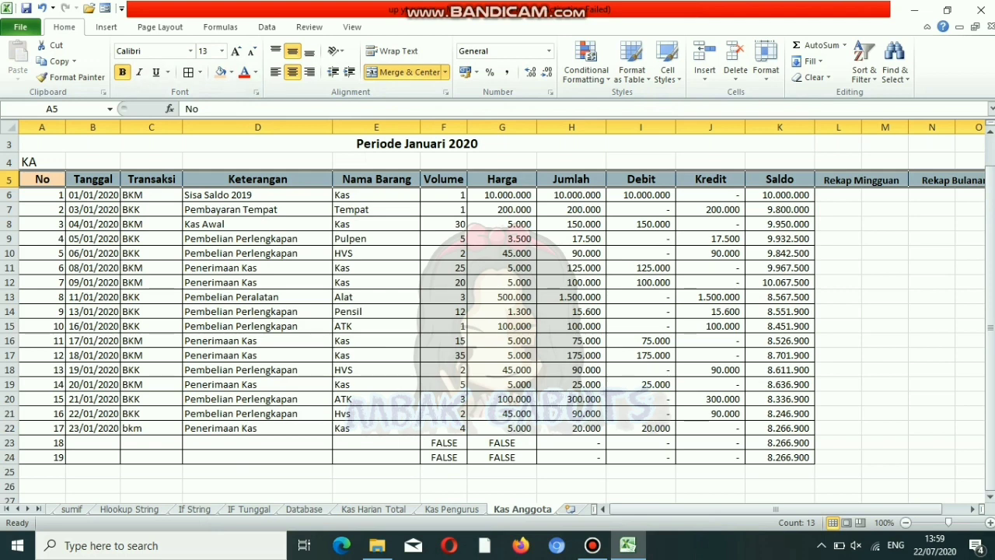
- Merge and center cells L6:L10 under Rekap Mingguan on the Kas Anggota sheet
{"action": "left_click_drag", "start_coordinate": [838, 195], "coordinate": [838, 253]}
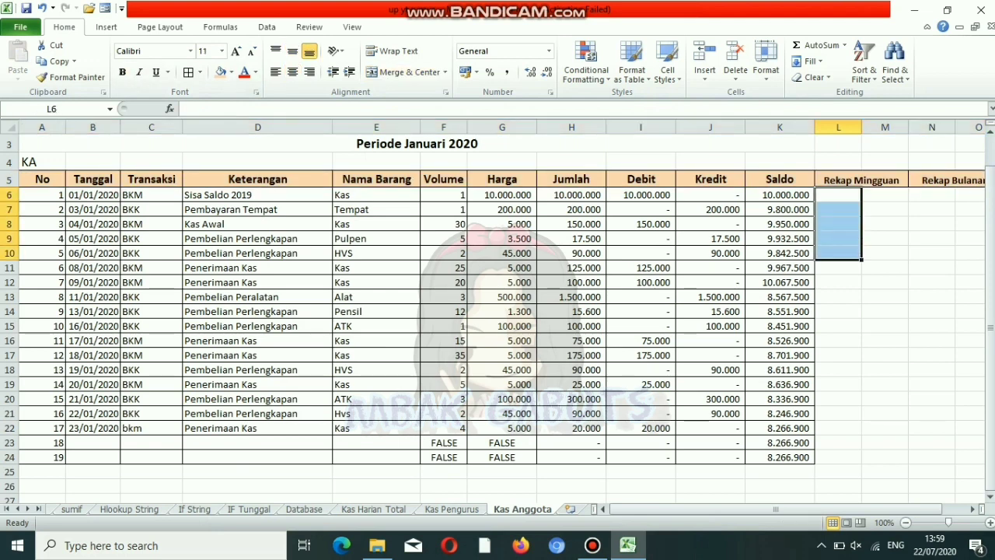
{"action": "left_click", "coordinate": [404, 71]}
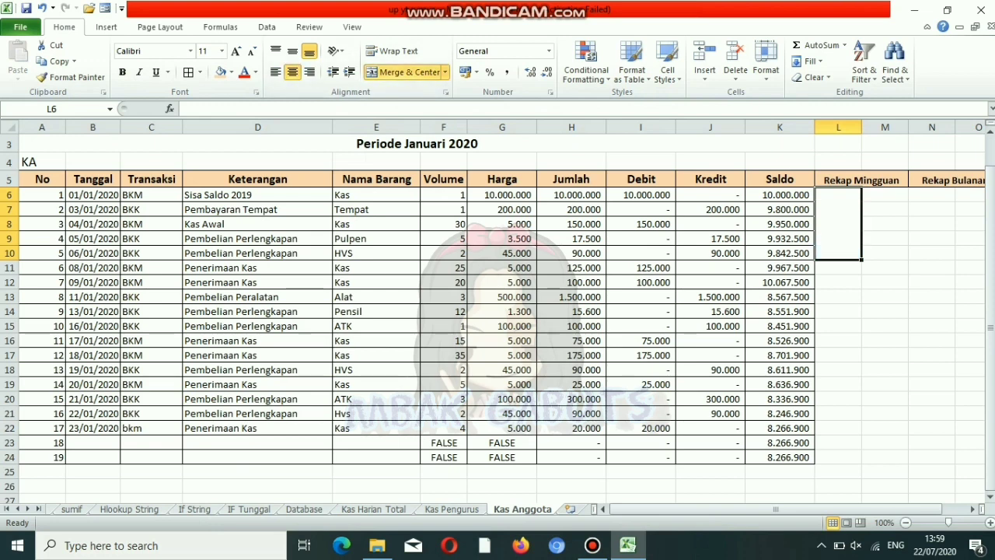
- Copy the merged block L6:L10 into the neighbouring column at M6
{"action": "key", "text": "ctrl+c"}
{"action": "left_click", "coordinate": [884, 194]}
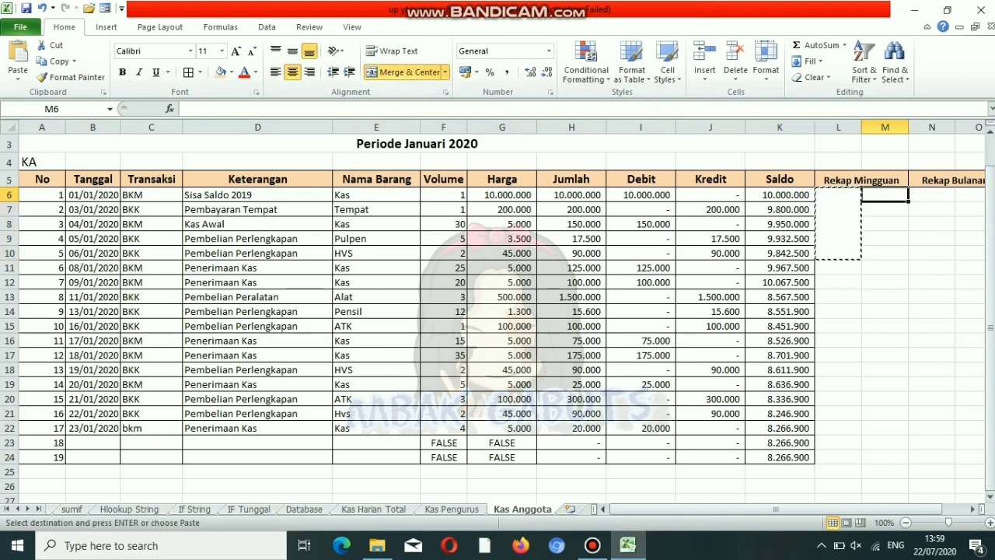
{"action": "key", "text": "ctrl+v"}
- Merge and center cells L11:L14 for the second week and copy the merged block to M11
{"action": "left_click", "coordinate": [838, 267]}
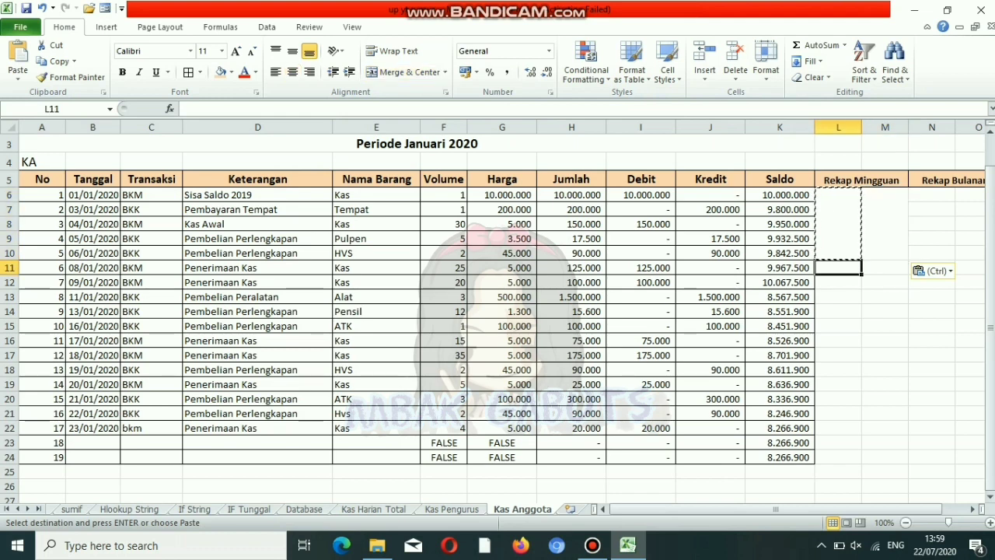
{"action": "left_click_drag", "start_coordinate": [838, 268], "coordinate": [838, 311]}
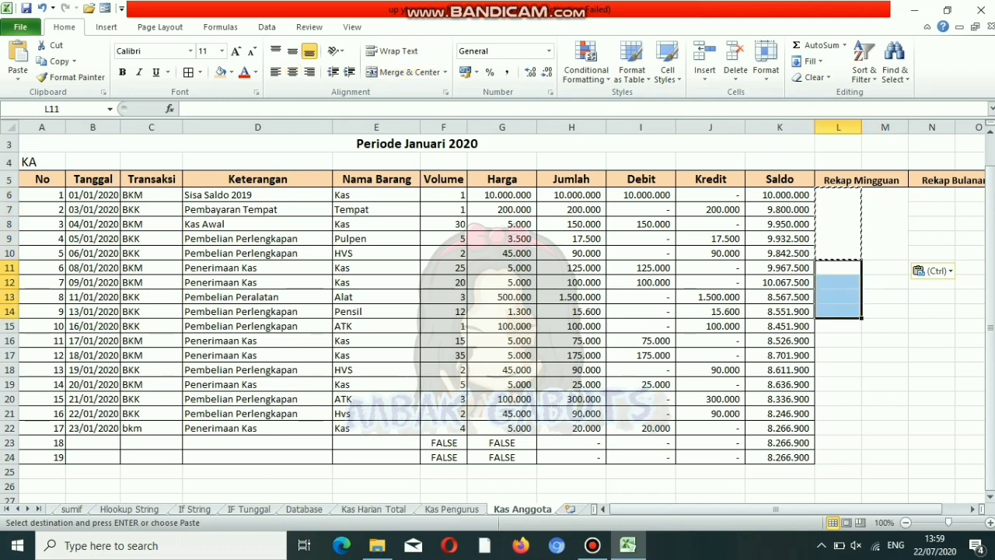
{"action": "left_click", "coordinate": [406, 71]}
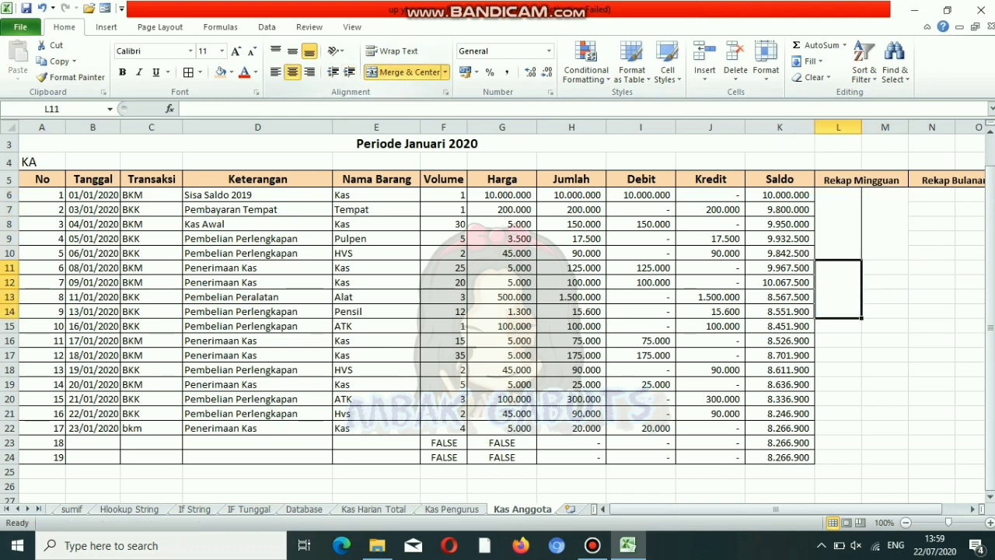
{"action": "key", "text": "ctrl+c"}
{"action": "left_click", "coordinate": [885, 267]}
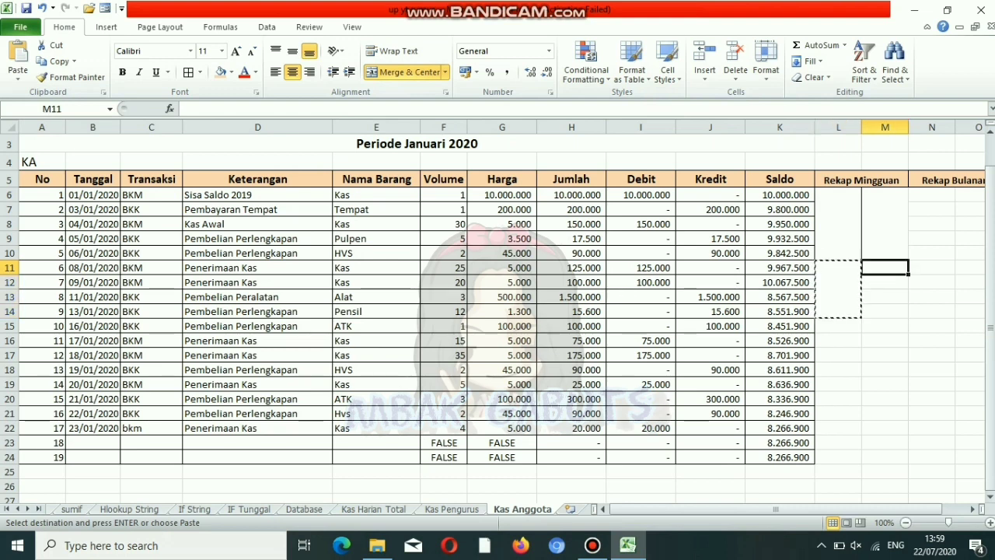
{"action": "key", "text": "ctrl+v"}
- Merge and center cells L15:L20 for the third week and copy the merged block to M15
{"action": "left_click", "coordinate": [838, 326]}
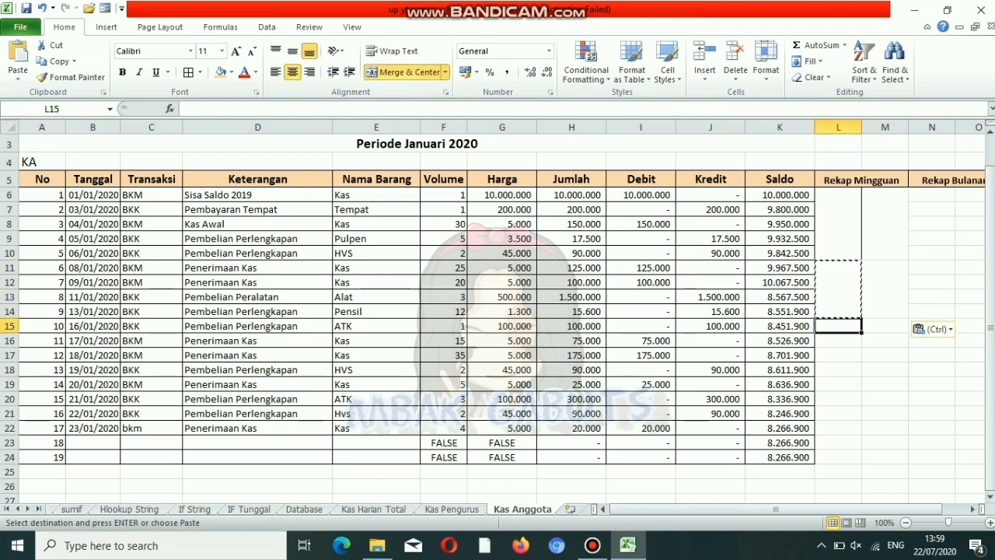
{"action": "left_click_drag", "start_coordinate": [838, 326], "coordinate": [838, 399]}
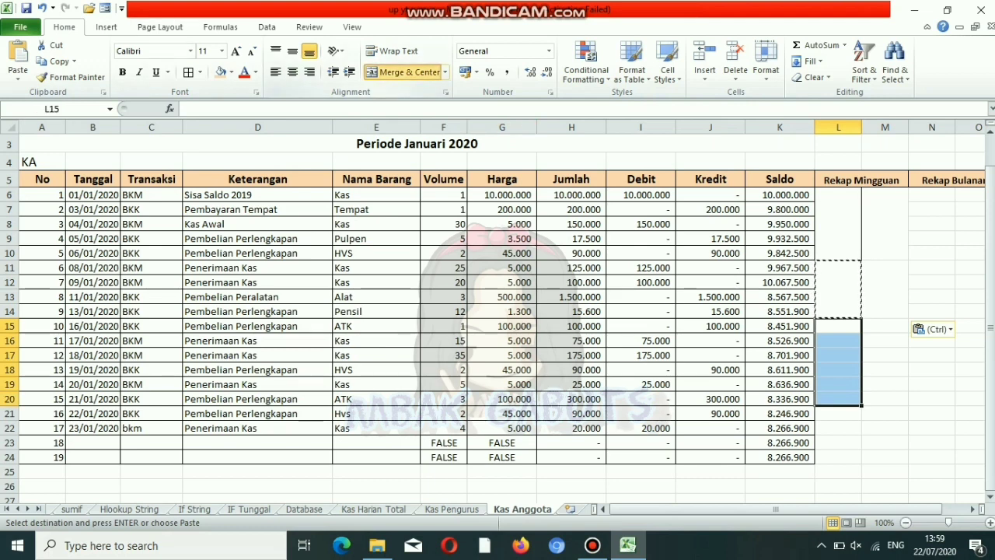
{"action": "left_click", "coordinate": [404, 71]}
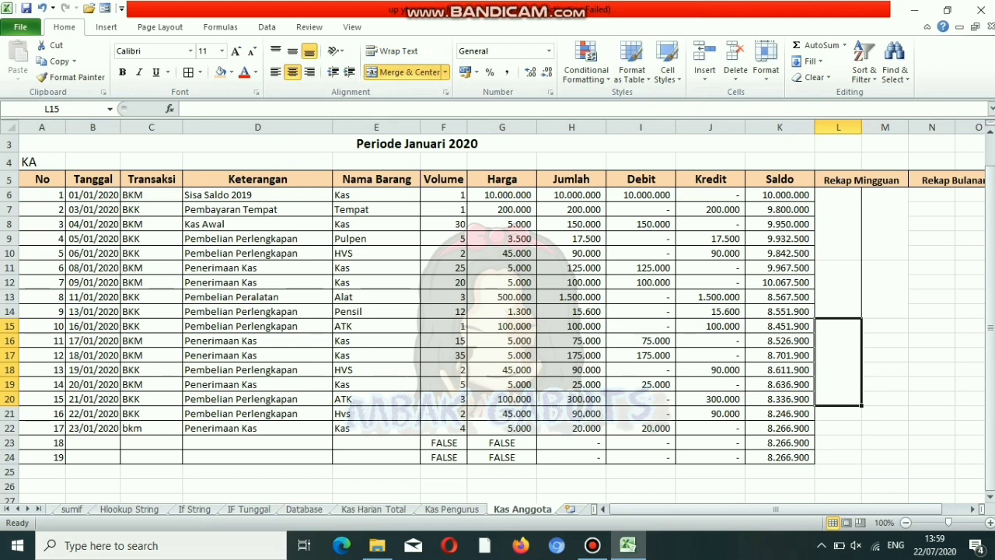
{"action": "key", "text": "ctrl+c"}
{"action": "left_click", "coordinate": [885, 326]}
{"action": "key", "text": "ctrl+v"}
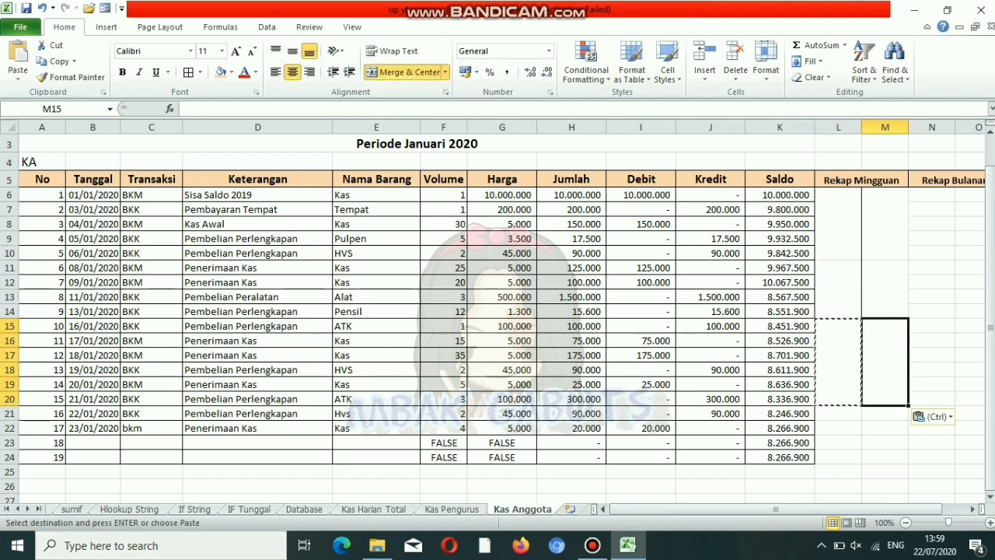
- Apply all borders to the recap area L6:O24 under Rekap Mingguan and Rekap Bulanan
{"action": "left_click", "coordinate": [838, 413]}
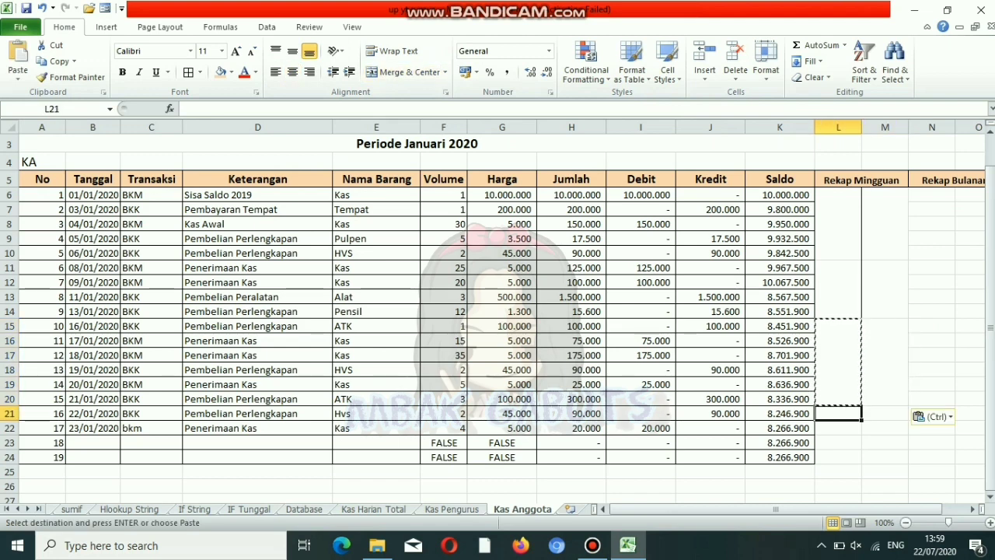
{"action": "left_click_drag", "start_coordinate": [838, 457], "coordinate": [885, 194]}
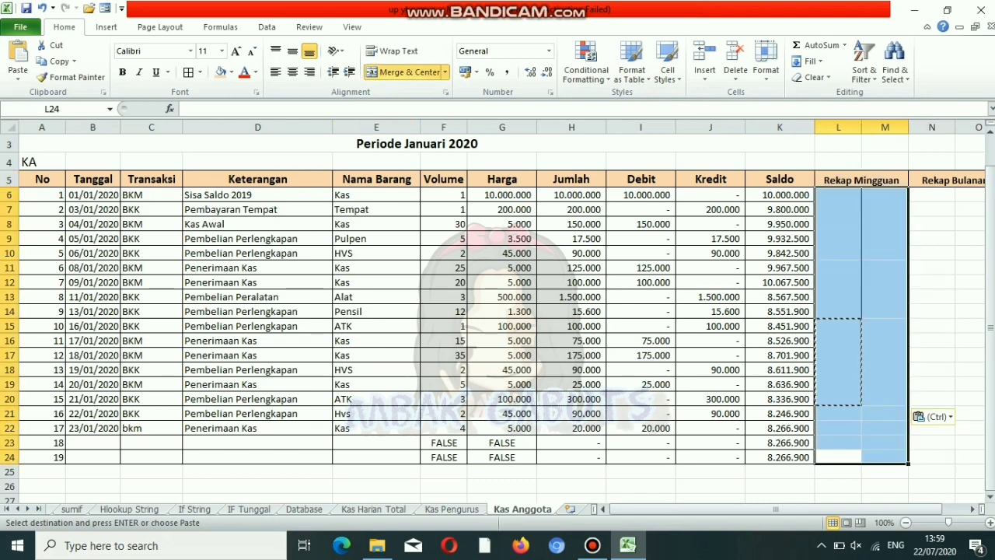
{"action": "left_click_drag", "start_coordinate": [838, 221], "coordinate": [967, 457]}
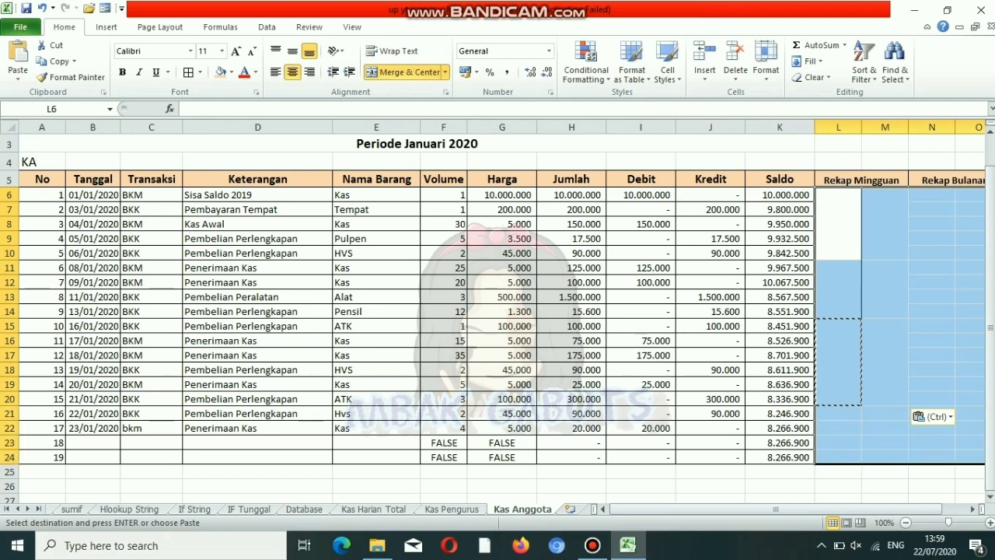
{"action": "left_click", "coordinate": [188, 71]}
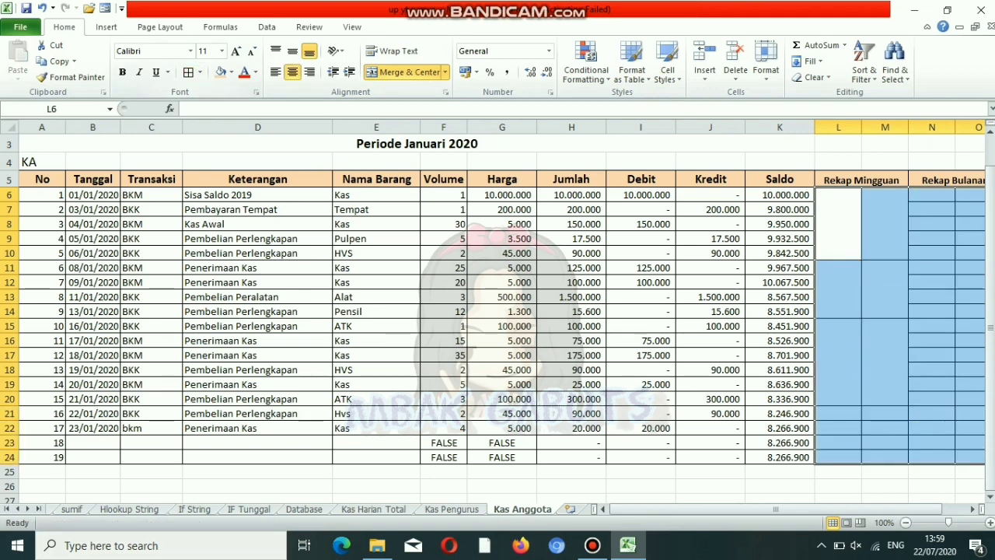
- Merge and center cells N6:N22 under Rekap Bulanan and copy the merged block to O6
{"action": "left_click_drag", "start_coordinate": [931, 194], "coordinate": [955, 433]}
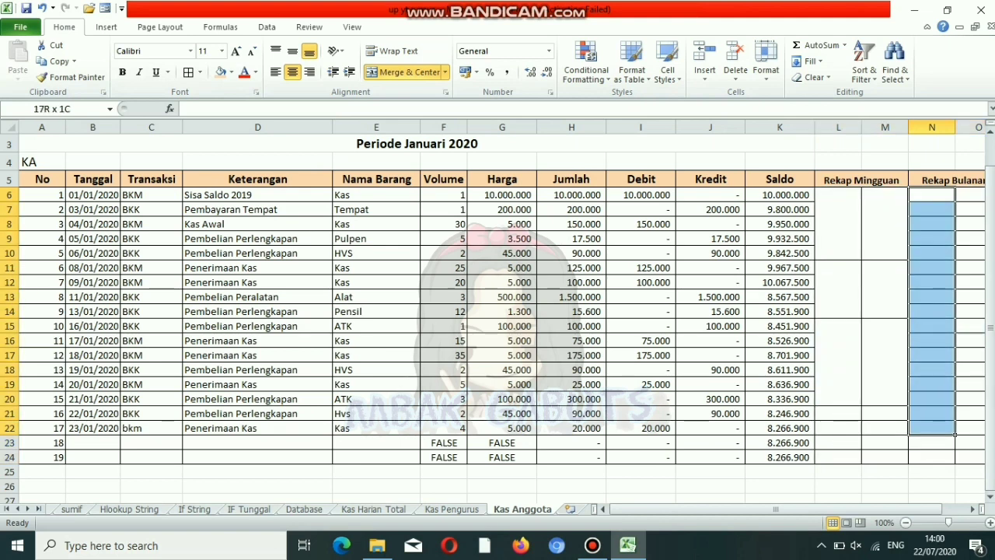
{"action": "left_click_drag", "start_coordinate": [933, 428], "coordinate": [932, 429]}
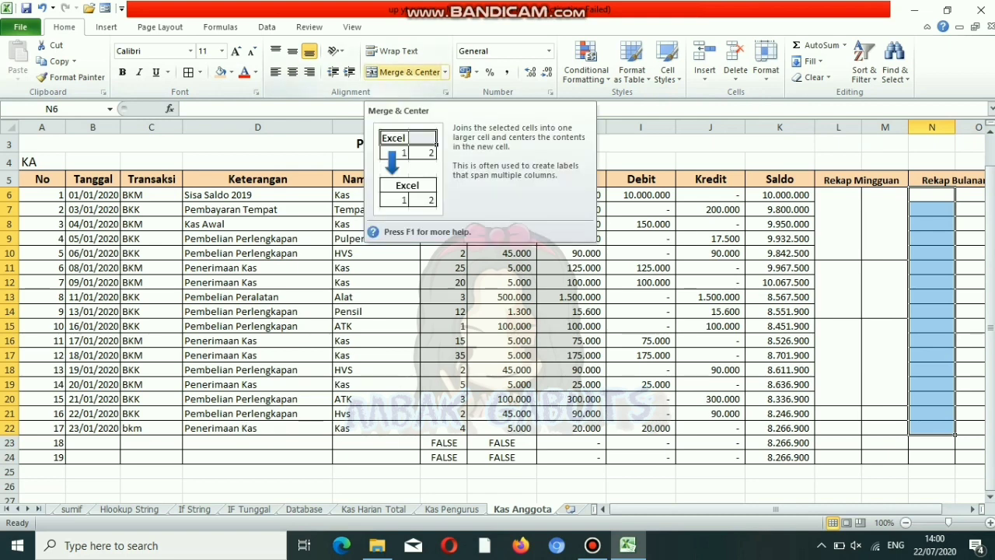
{"action": "left_click", "coordinate": [404, 72]}
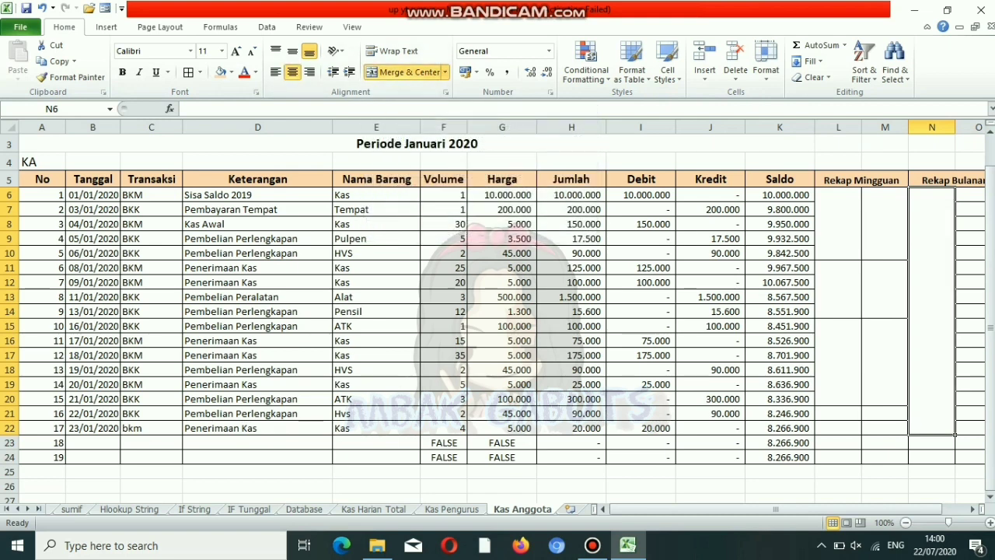
{"action": "key", "text": "ctrl+c"}
{"action": "key", "text": "Right"}
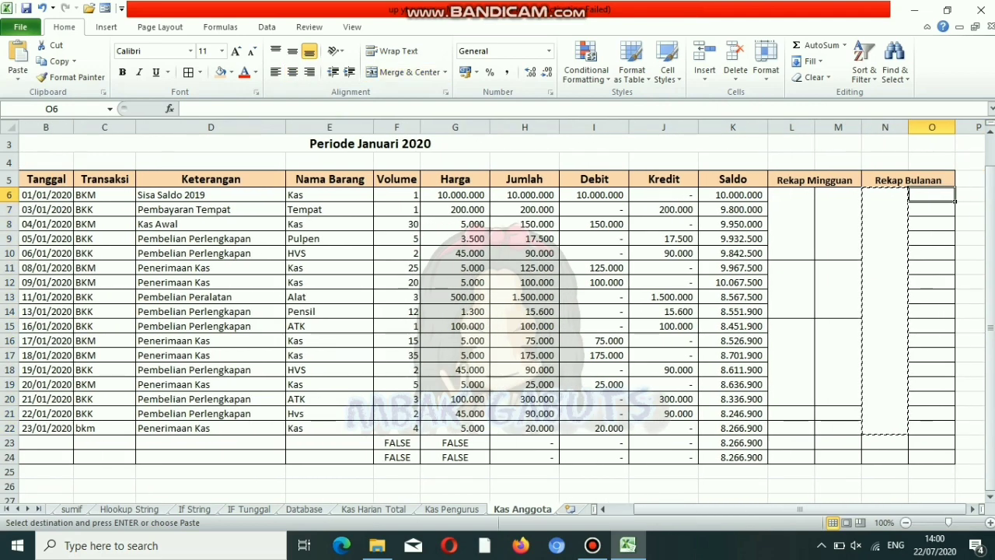
{"action": "key", "text": "ctrl+v"}
{"action": "left_click", "coordinate": [792, 428]}
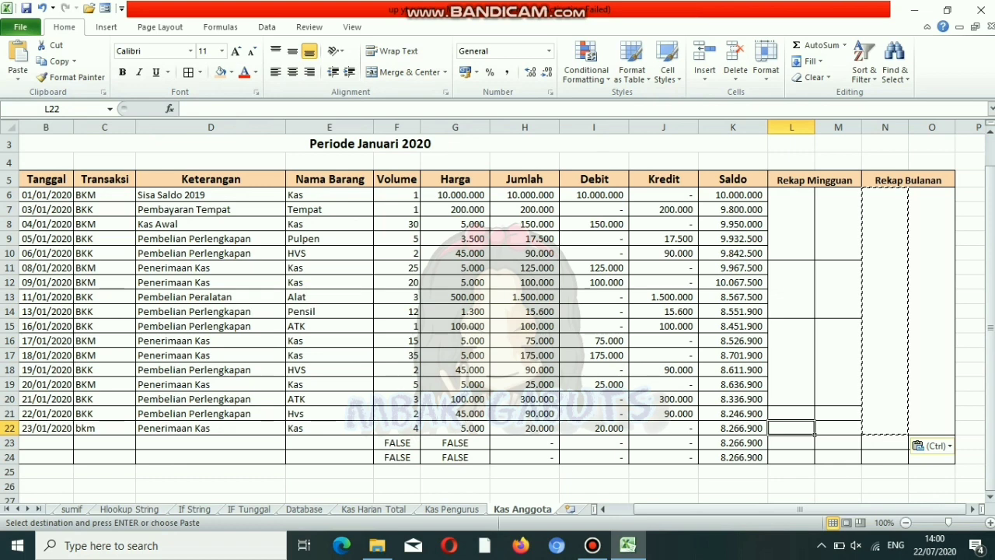
{"action": "key", "text": "Left"}
{"action": "key", "text": "Left"}
{"action": "key", "text": "Left"}
{"action": "key", "text": "Left"}
{"action": "key", "text": "Left"}
{"action": "key", "text": "Left"}
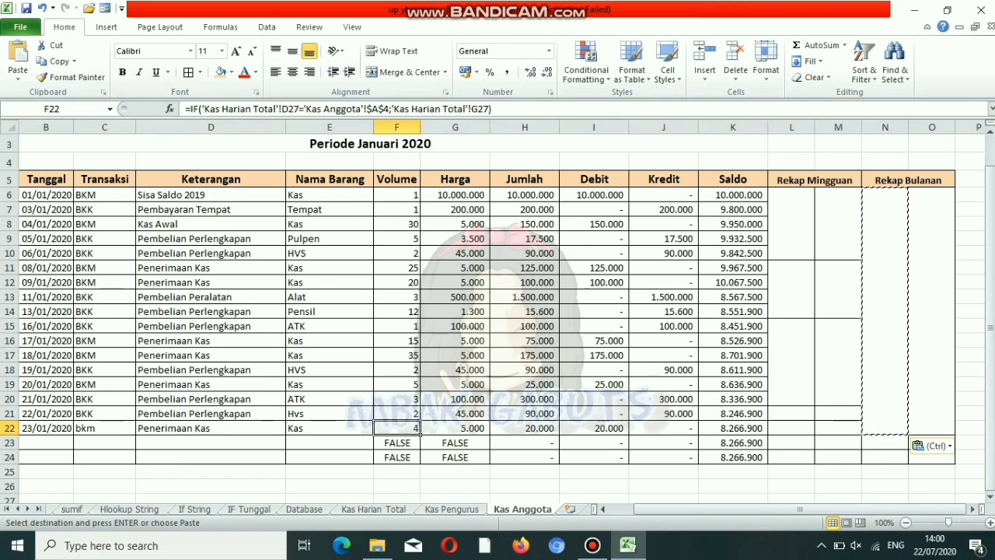
- Enter the weekly debit totals: the SUM of I6:I10 in merged cell L6 and the SUM of I11:I14 in L11
{"action": "left_click", "coordinate": [813, 258]}
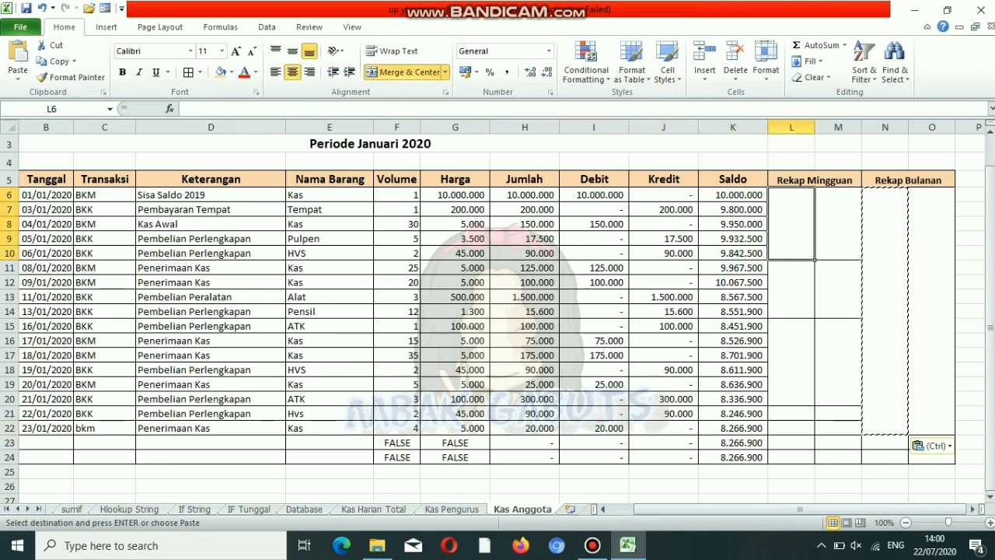
{"action": "type", "text": "=sum("}
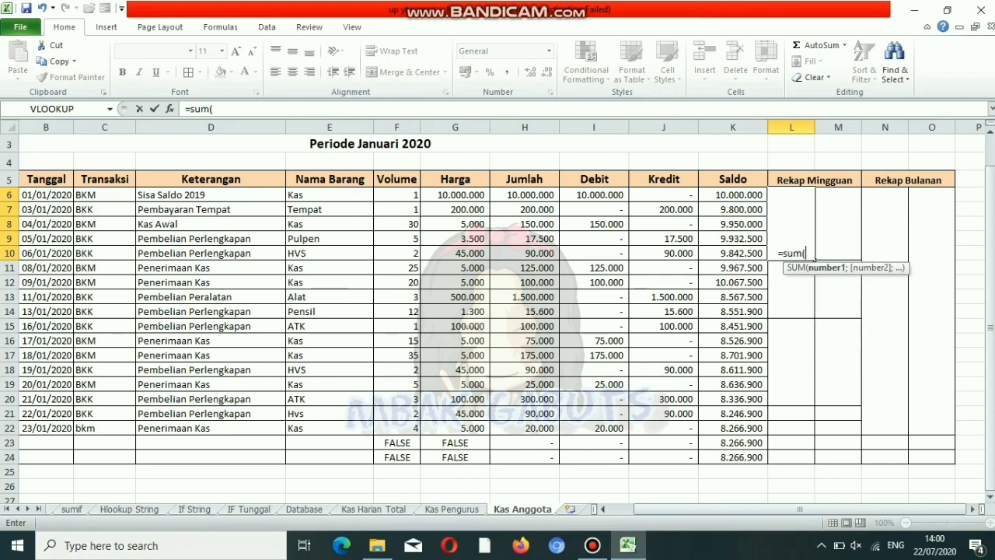
{"action": "left_click_drag", "start_coordinate": [594, 194], "coordinate": [594, 254]}
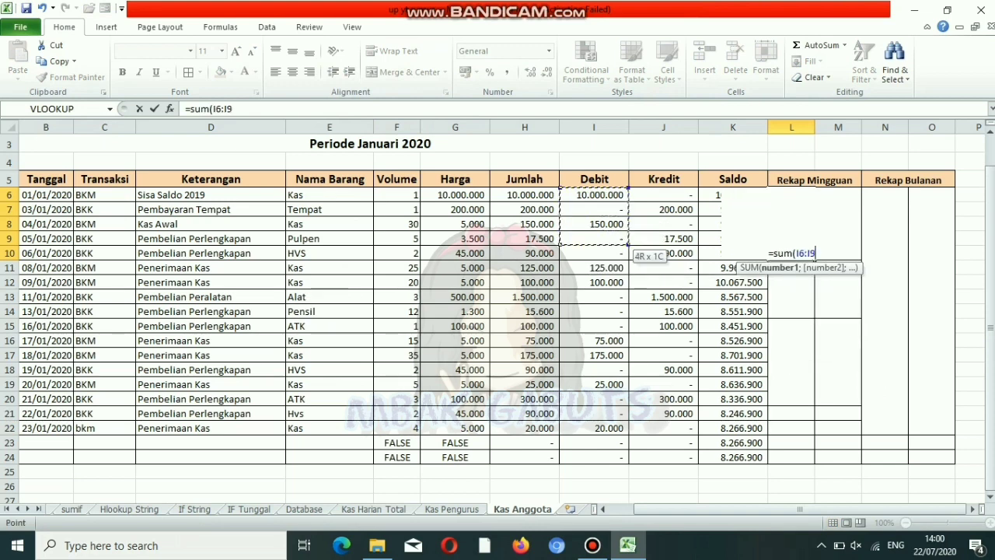
{"action": "key", "text": "Return"}
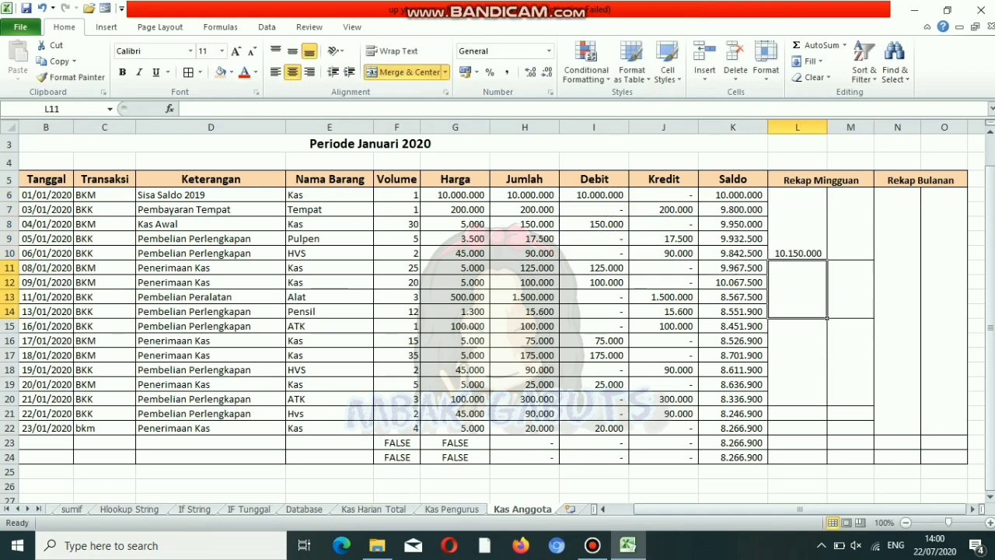
{"action": "type", "text": "=sum("}
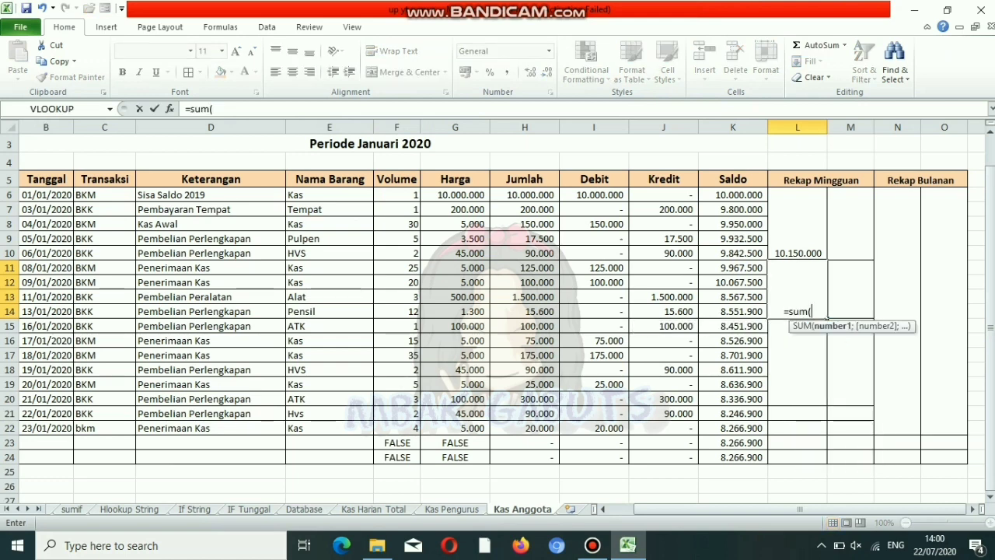
{"action": "left_click_drag", "start_coordinate": [594, 267], "coordinate": [594, 311]}
{"action": "key", "text": "Return"}
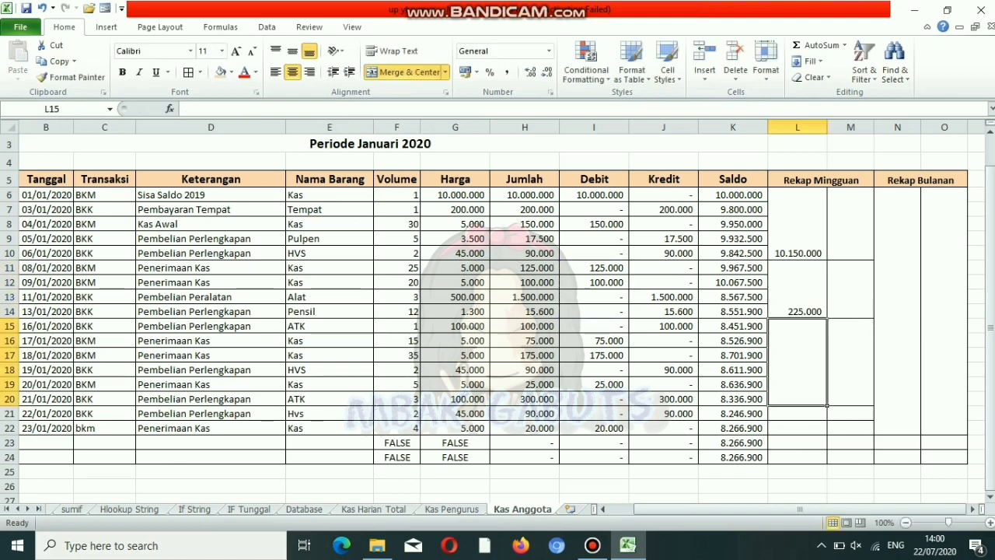
- Enter the SUM of debit cells I15:I20 in merged cell L15
{"action": "type", "text": "=sum("}
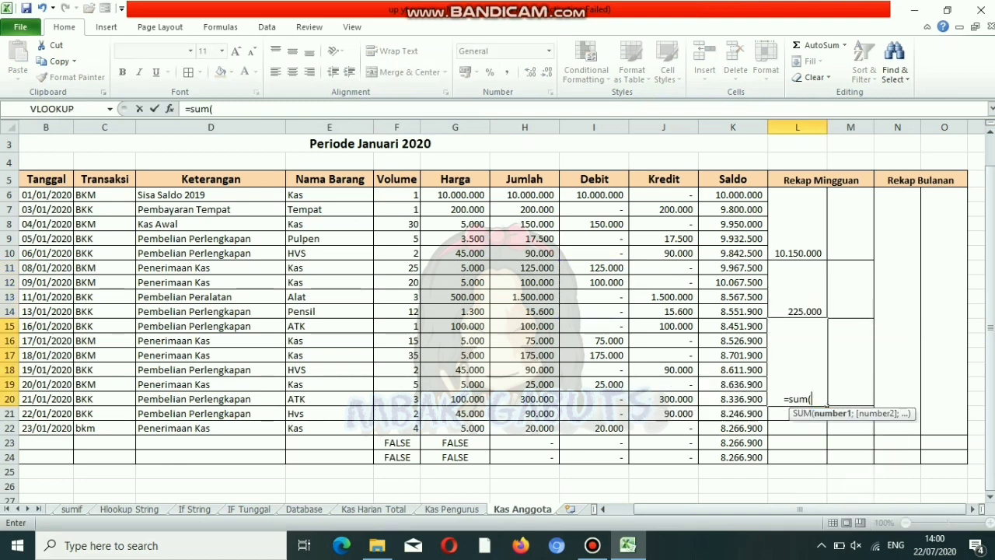
{"action": "key", "text": "Left"}
{"action": "key", "text": "Left"}
{"action": "key", "text": "Left"}
{"action": "key", "text": "Up"}
{"action": "key", "text": "Up"}
{"action": "key", "text": "Up"}
{"action": "key", "text": "Up"}
{"action": "key", "text": "Up"}
{"action": "key", "text": "shift+Down"}
{"action": "key", "text": "shift+Down"}
{"action": "key", "text": "shift+Down"}
{"action": "key", "text": "shift+Down"}
{"action": "key", "text": "shift+Down"}
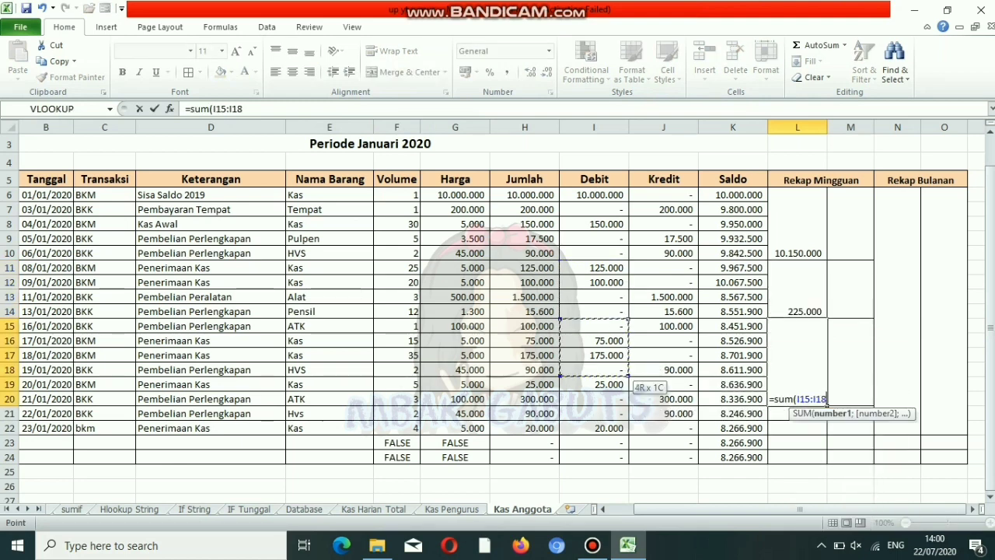
{"action": "key", "text": "Return"}
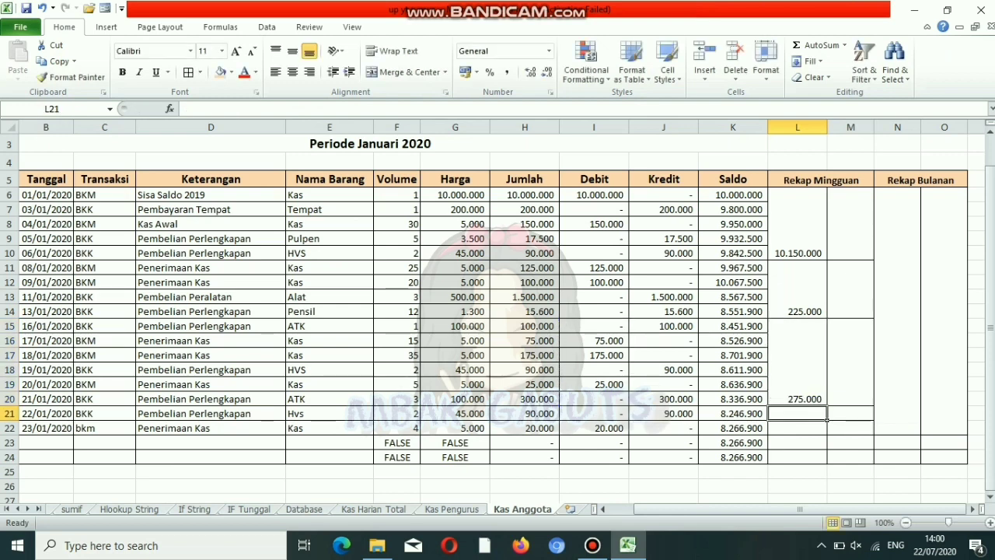
- Link cell L21 to debit cell I21 and cell L22 to debit cell I22
{"action": "type", "text": "="}
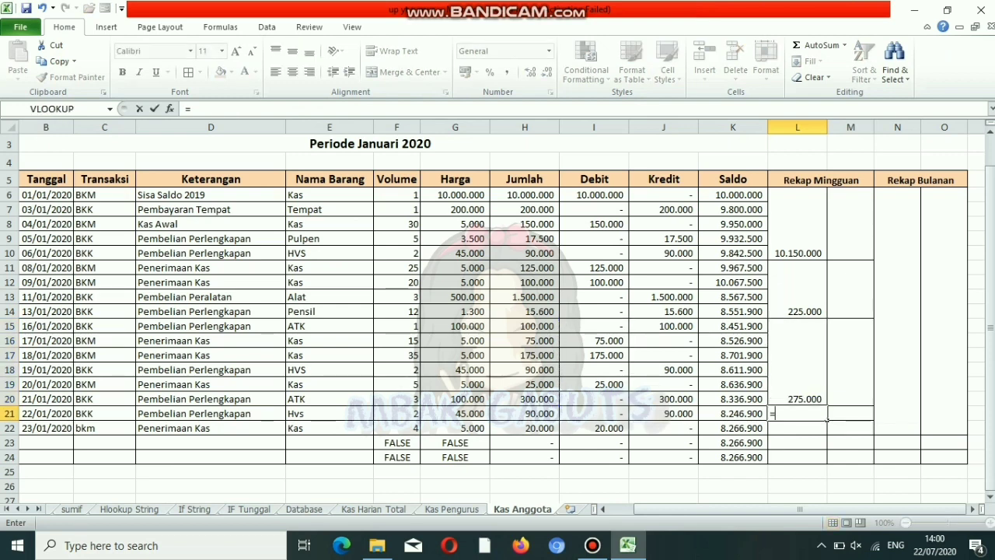
{"action": "key", "text": "Left"}
{"action": "key", "text": "Left"}
{"action": "key", "text": "Left"}
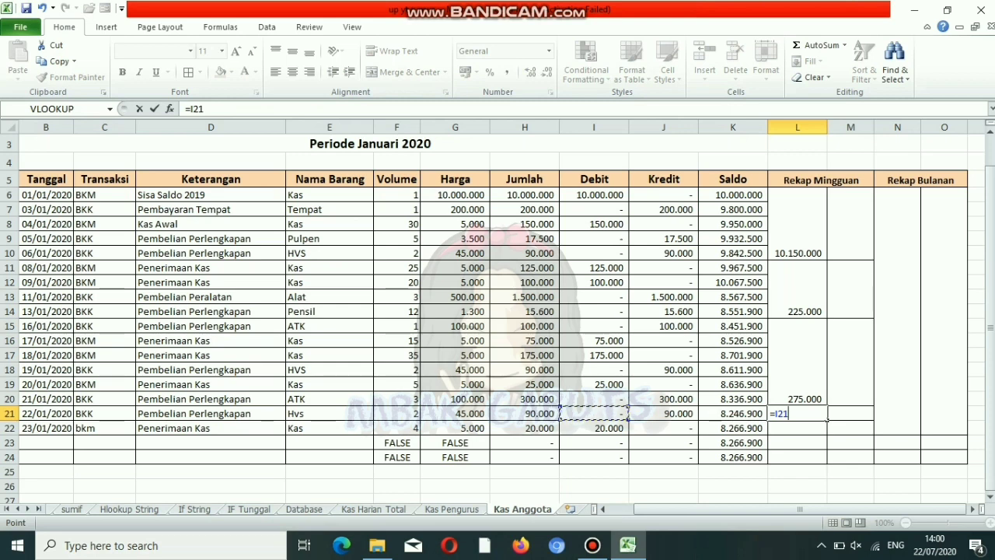
{"action": "key", "text": "Return"}
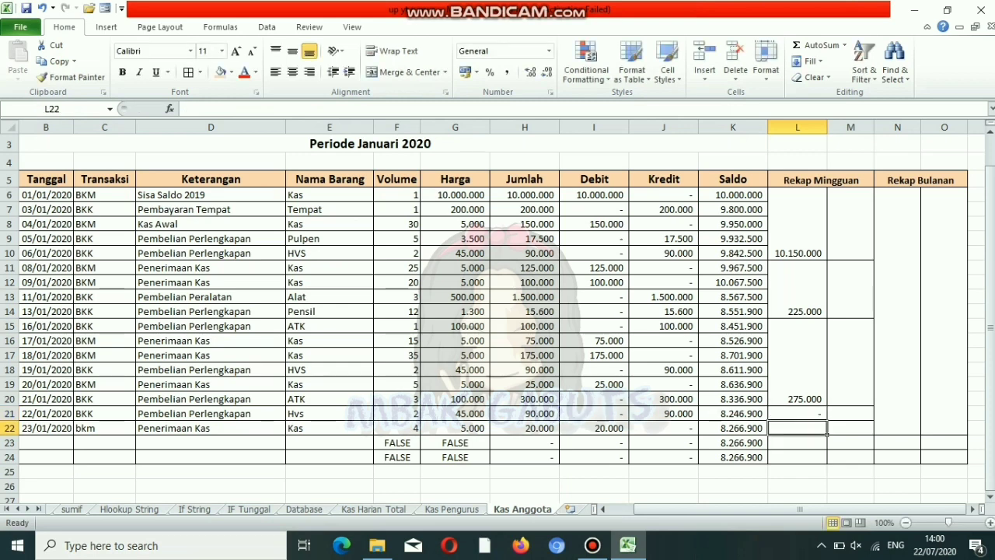
{"action": "type", "text": "="}
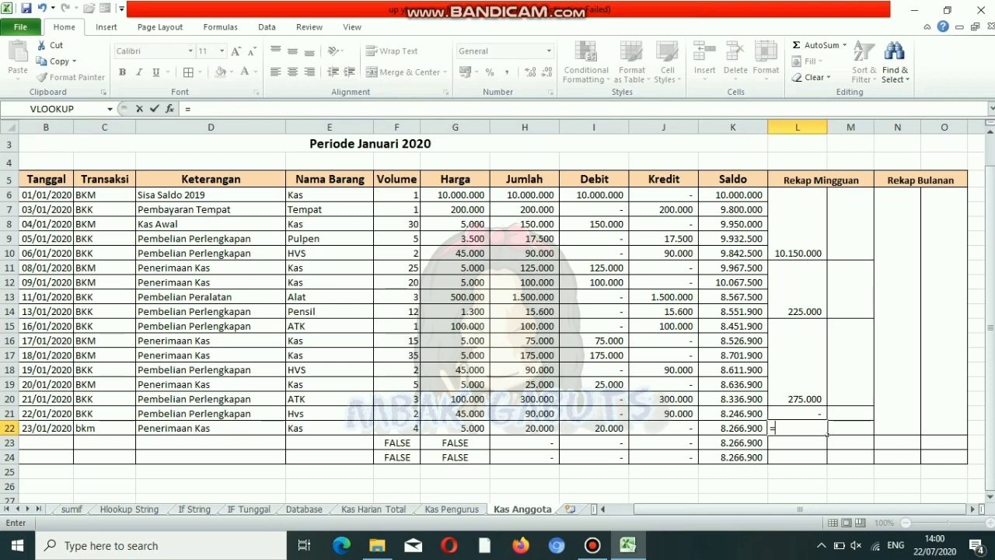
{"action": "key", "text": "Left"}
{"action": "key", "text": "Left"}
{"action": "key", "text": "Left"}
{"action": "key", "text": "Return"}
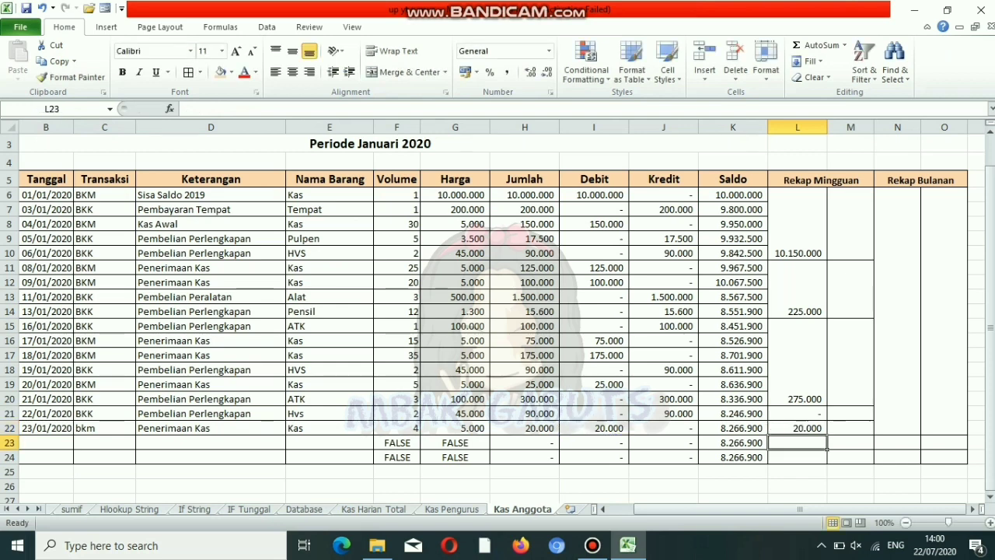
- Copy the weekly debit SUM formulas in merged cells L6 and L11 across to credit cells M6 and M11
{"action": "left_click", "coordinate": [797, 362]}
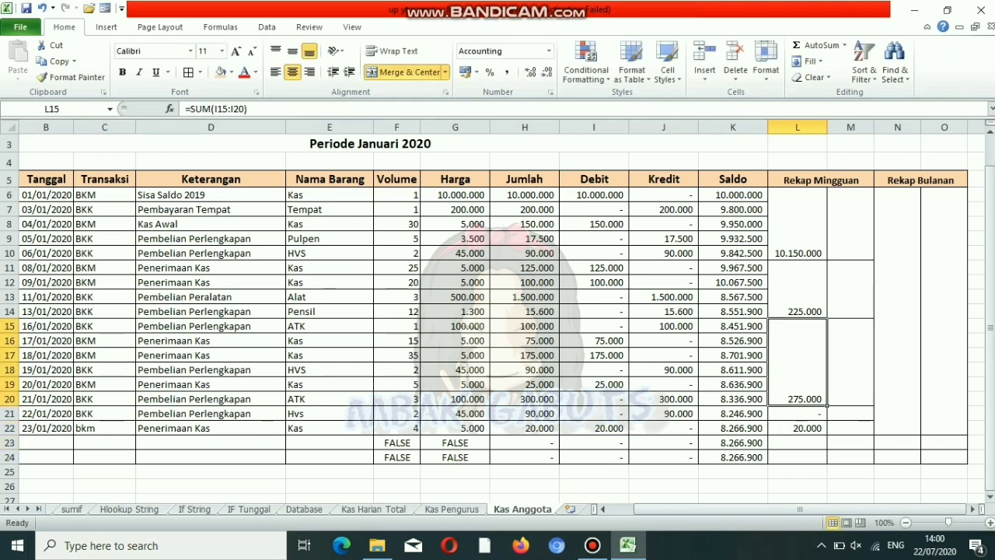
{"action": "key", "text": "Up"}
{"action": "key", "text": "Up"}
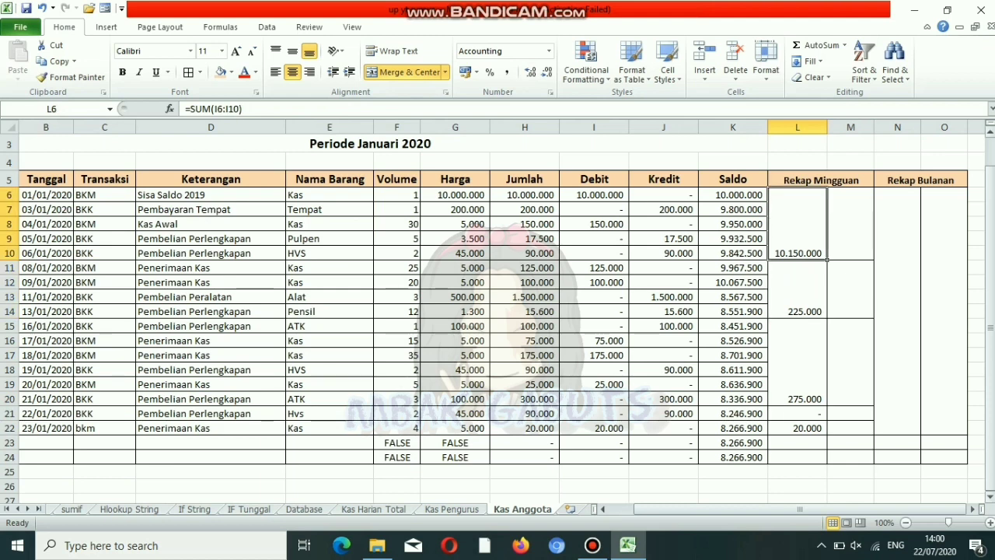
{"action": "left_click_drag", "start_coordinate": [828, 260], "coordinate": [869, 260]}
{"action": "key", "text": "Down"}
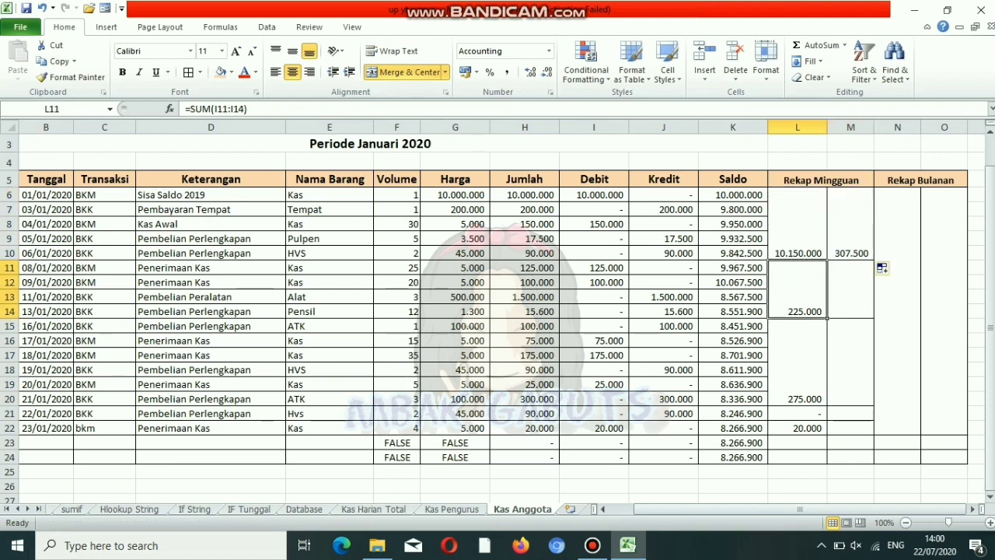
{"action": "left_click_drag", "start_coordinate": [828, 318], "coordinate": [871, 317]}
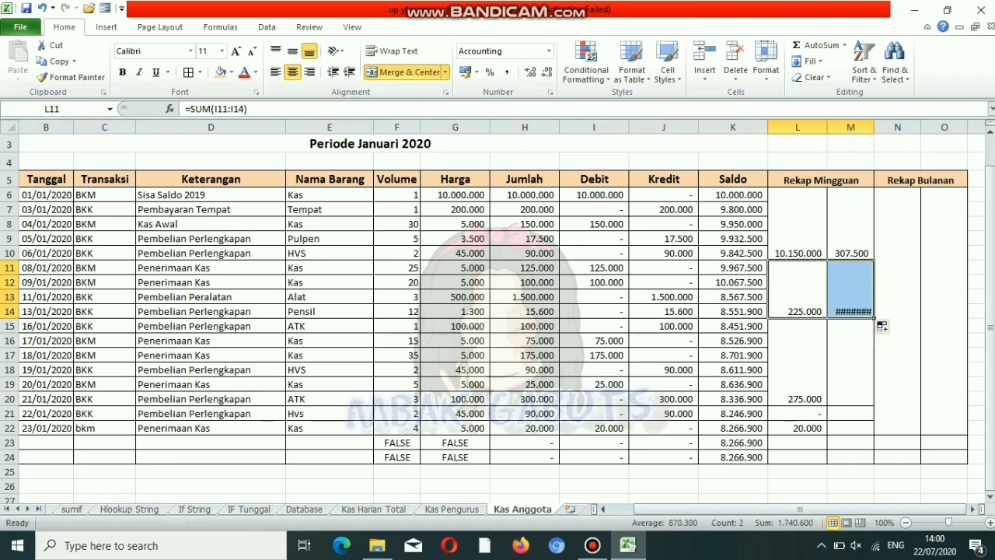
- Copy the weekly debit formulas in L15, L21 and L22 across to the credit column cells M15, M21 and M22
{"action": "key", "text": "Down"}
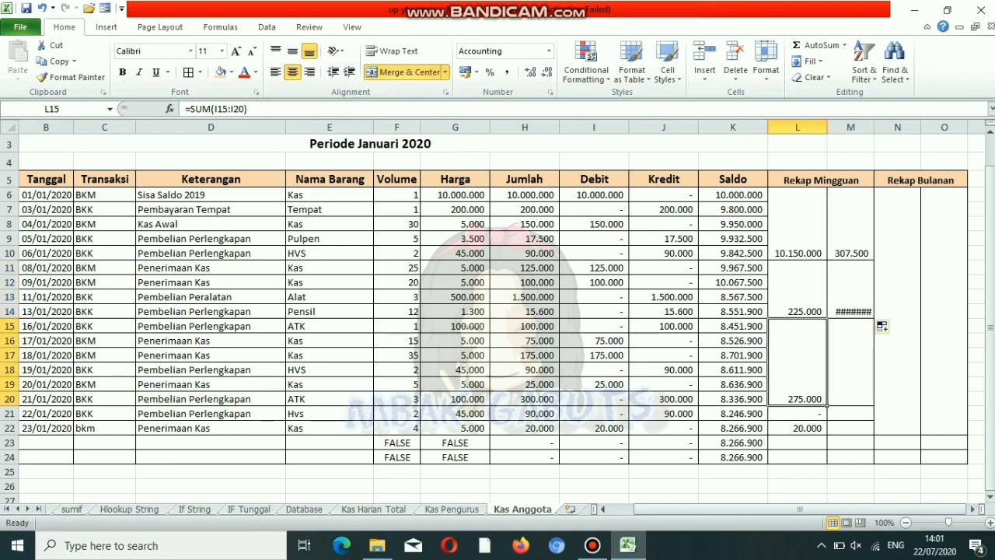
{"action": "left_click_drag", "start_coordinate": [828, 405], "coordinate": [874, 406]}
{"action": "key", "text": "Down"}
{"action": "key", "text": "Down"}
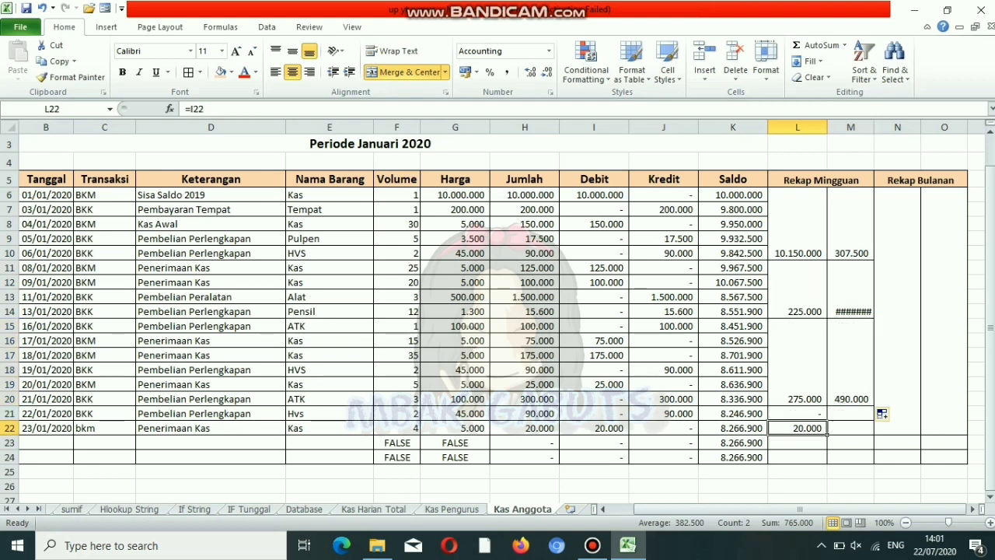
{"action": "left_click_drag", "start_coordinate": [827, 435], "coordinate": [872, 421]}
{"action": "key", "text": "Up"}
- Enter the SUM of L6:L22 in merged cell N6 under Rekap Bulanan and copy the formula across to O6
{"action": "left_click_drag", "start_coordinate": [897, 194], "coordinate": [902, 432]}
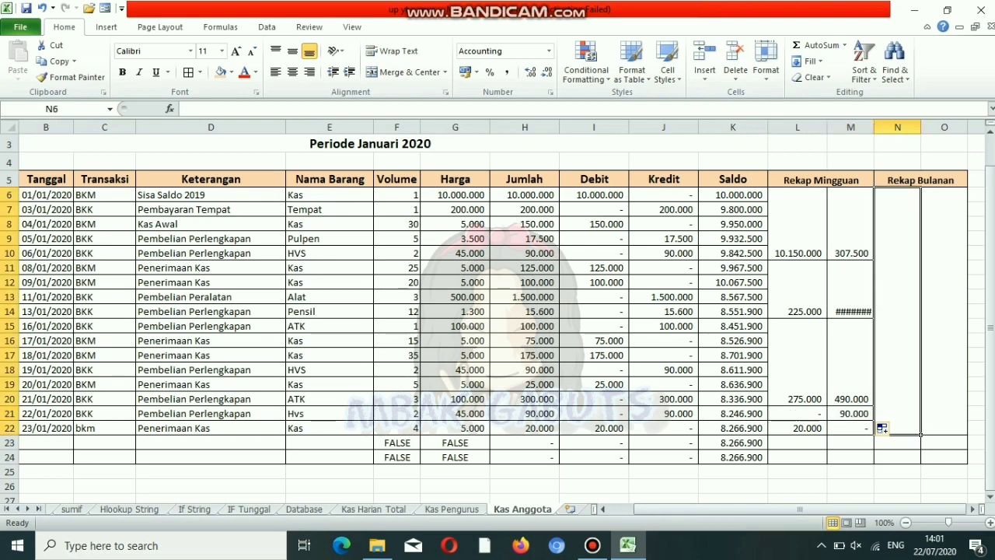
{"action": "type", "text": "=sum"}
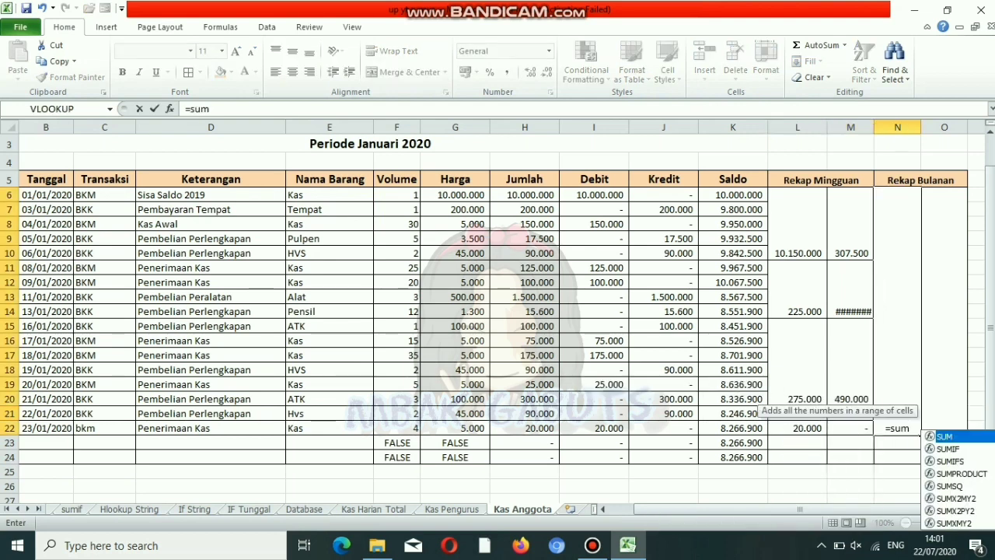
{"action": "type", "text": "("}
{"action": "left_click_drag", "start_coordinate": [797, 195], "coordinate": [800, 427]}
{"action": "key", "text": "Return"}
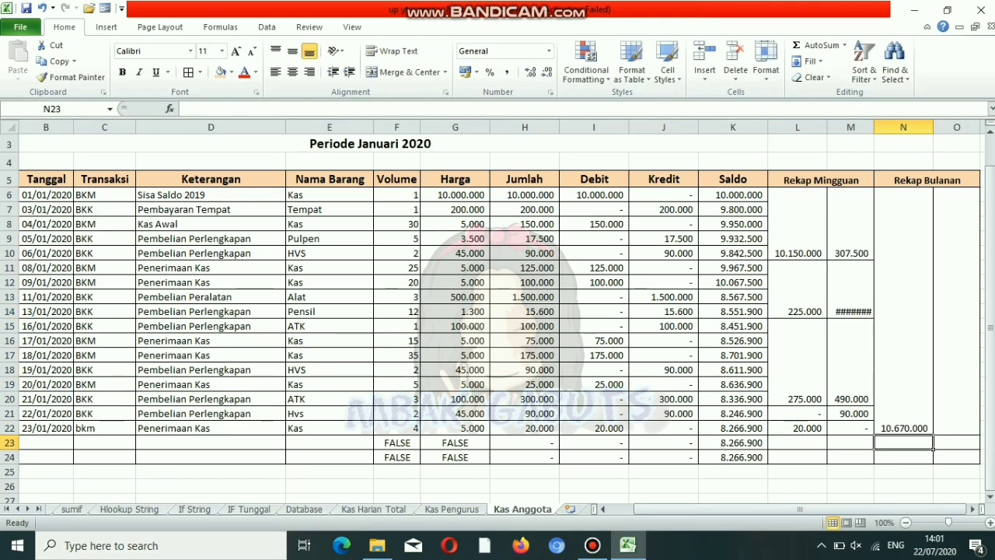
{"action": "left_click", "coordinate": [903, 358]}
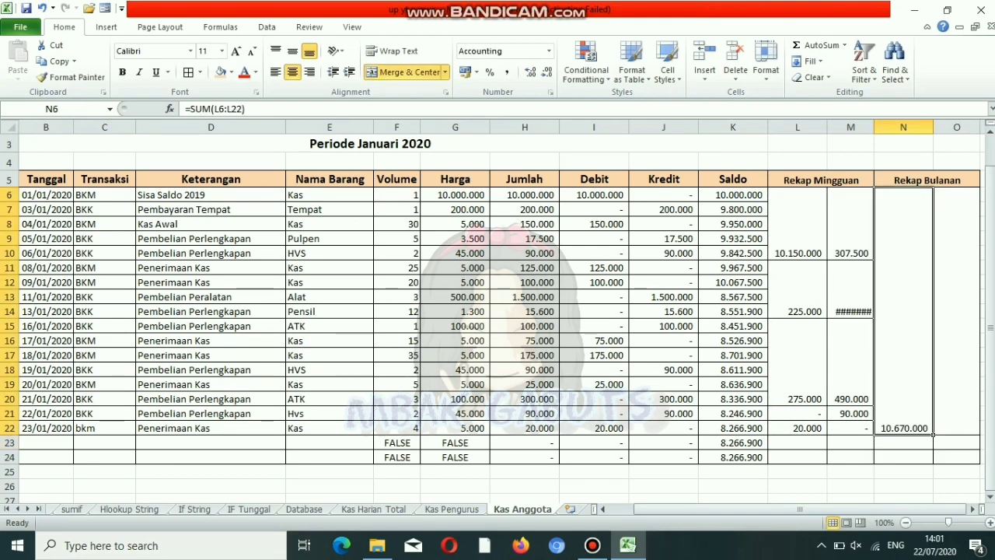
{"action": "left_click_drag", "start_coordinate": [933, 434], "coordinate": [960, 433]}
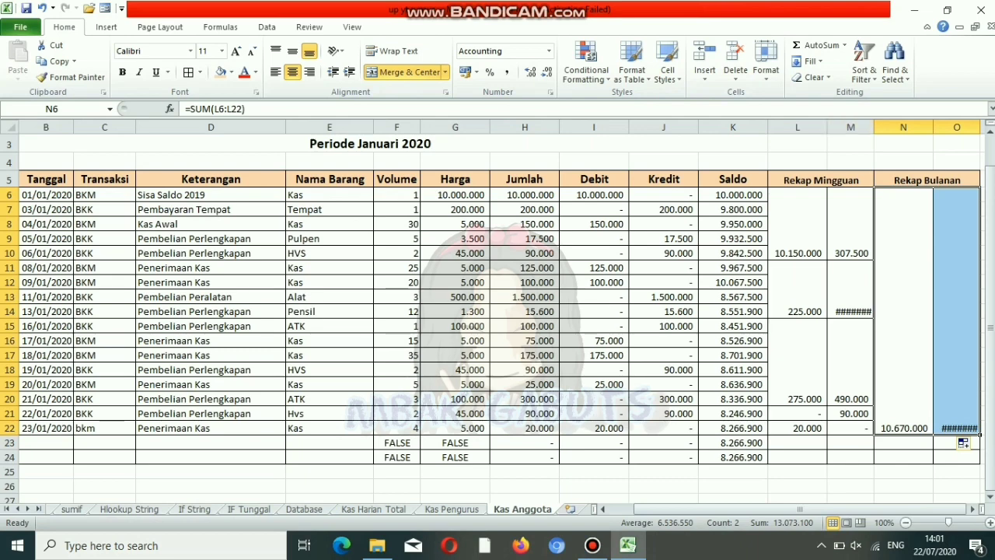
- Widen columns M and O so the weekly and monthly credit totals fit in their cells
{"action": "left_click_drag", "start_coordinate": [874, 127], "coordinate": [886, 126]}
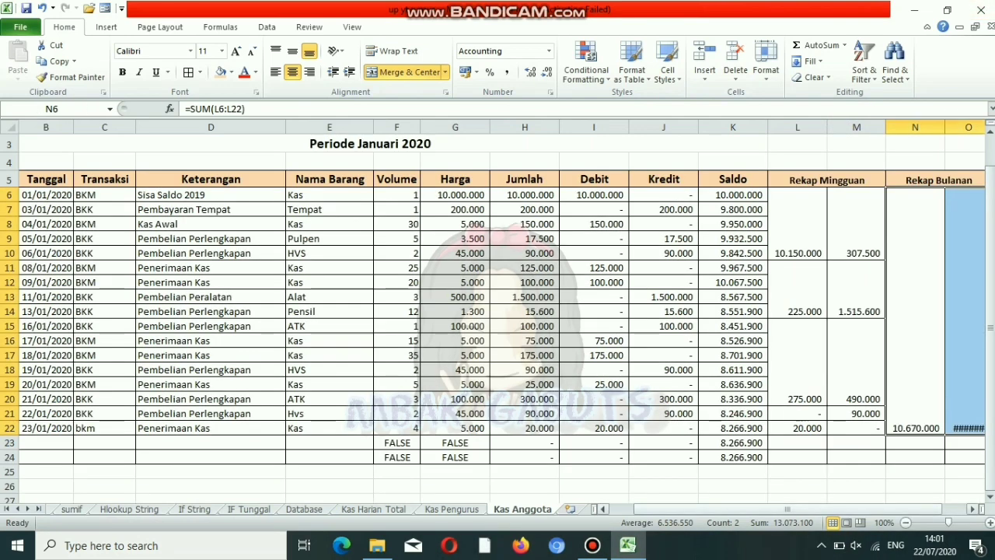
{"action": "left_click_drag", "start_coordinate": [787, 508], "coordinate": [809, 509]}
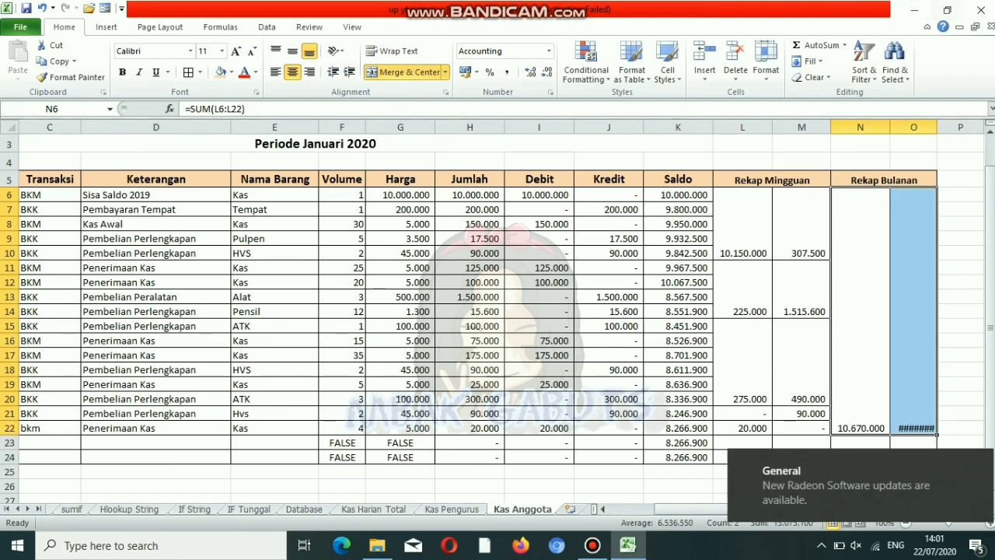
{"action": "left_click_drag", "start_coordinate": [937, 127], "coordinate": [961, 127]}
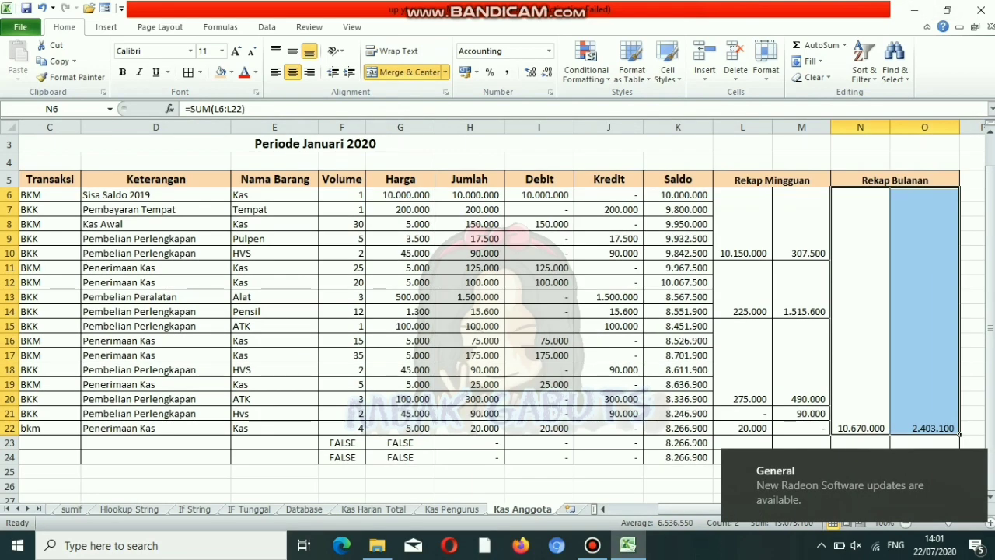
{"action": "left_click", "coordinate": [802, 362]}
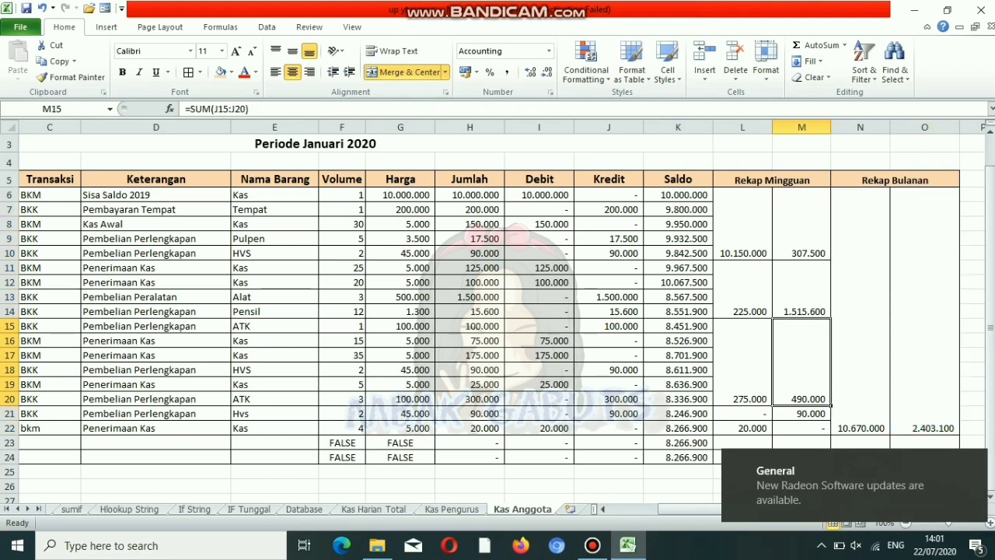
{"action": "left_click", "coordinate": [539, 472]}
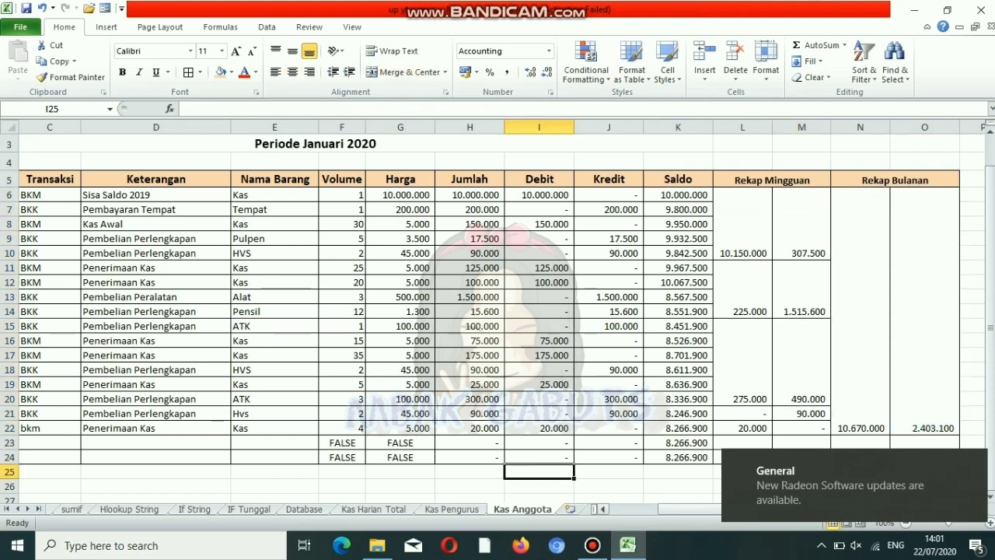
{"action": "left_click_drag", "start_coordinate": [665, 509], "coordinate": [616, 509]}
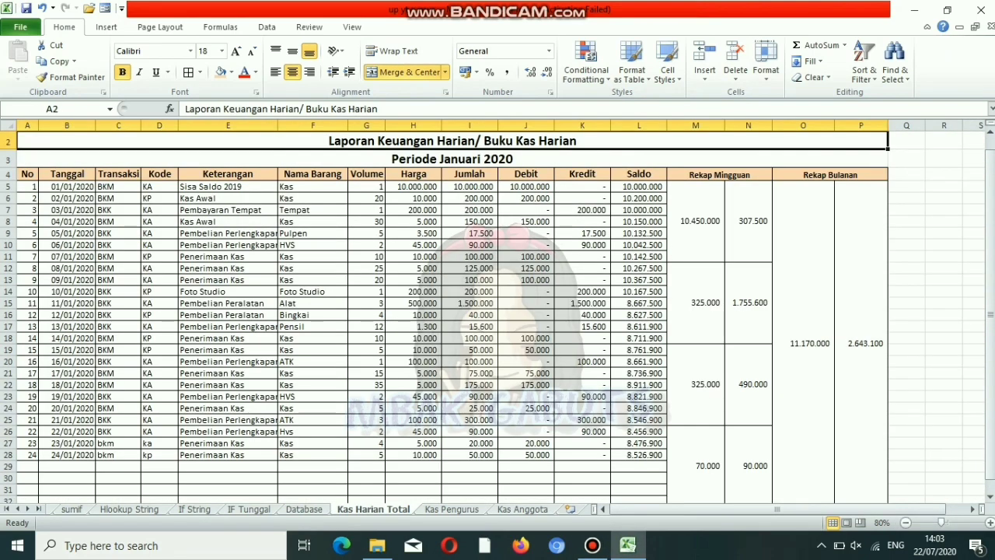
- On the Kas Harian Total sheet, number rows 29 to 32 from 25 to 28 and extend the dates to 28/01/2020
{"action": "left_click", "coordinate": [27, 466]}
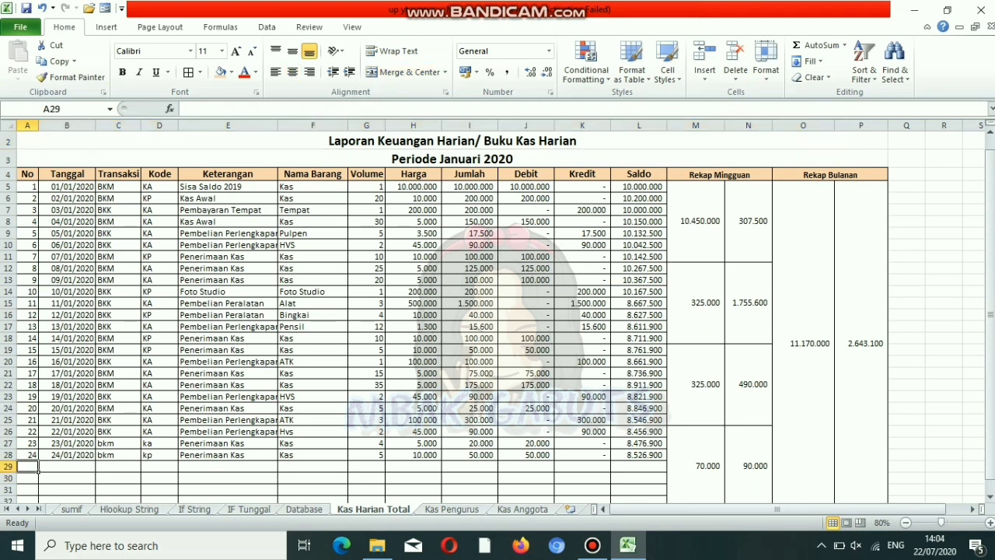
{"action": "type", "text": "25"}
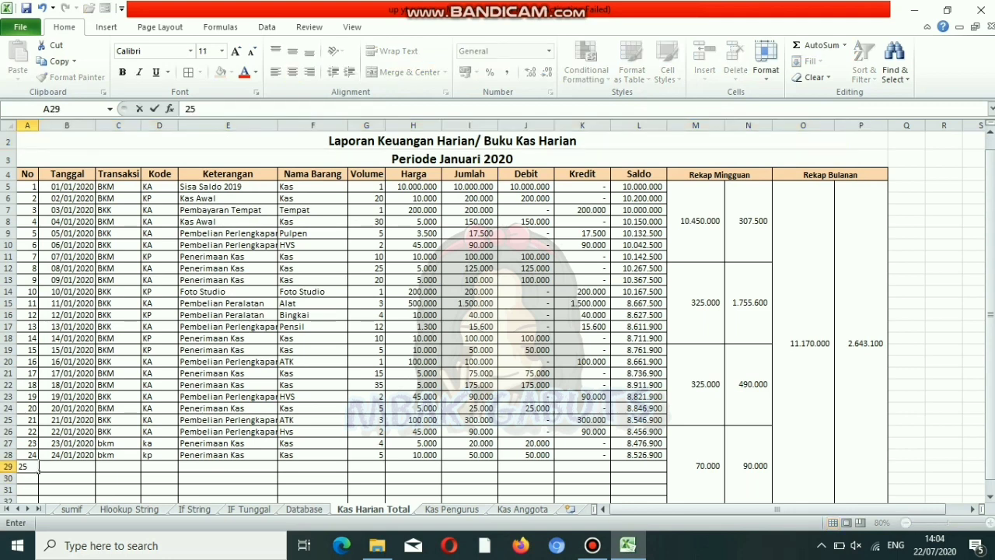
{"action": "key", "text": "Tab"}
{"action": "left_click_drag", "start_coordinate": [27, 466], "coordinate": [37, 485]}
{"action": "left_click", "coordinate": [36, 458]}
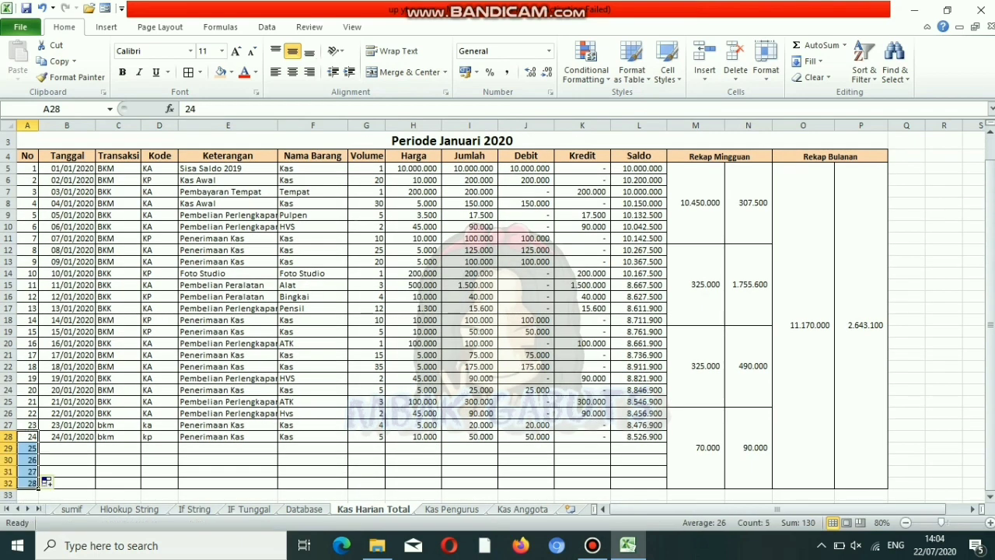
{"action": "left_click", "coordinate": [93, 437]}
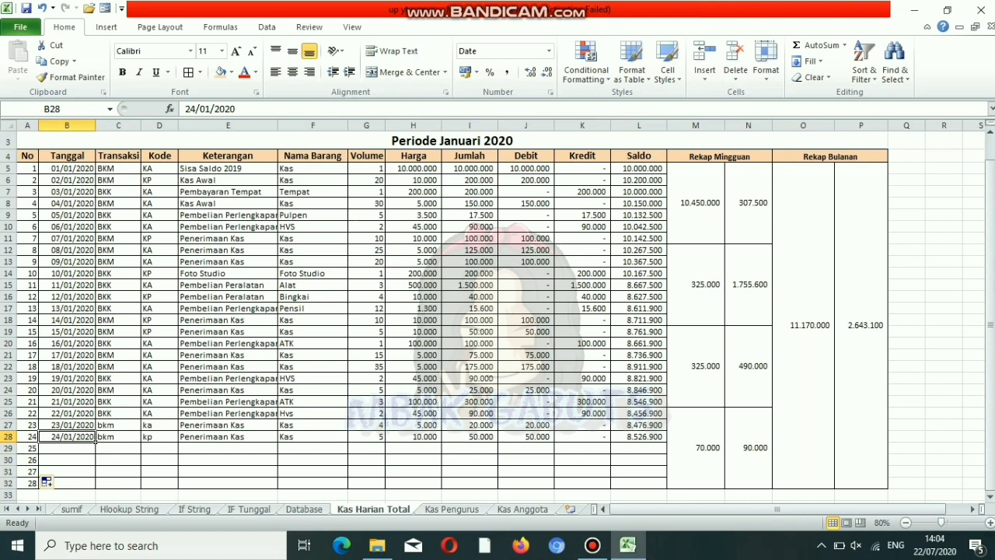
{"action": "left_click_drag", "start_coordinate": [85, 425], "coordinate": [96, 486]}
- Enter transaction type BKM in C29 and replace the lowercase entries in C27 and C28 with BKM
{"action": "left_click", "coordinate": [118, 448]}
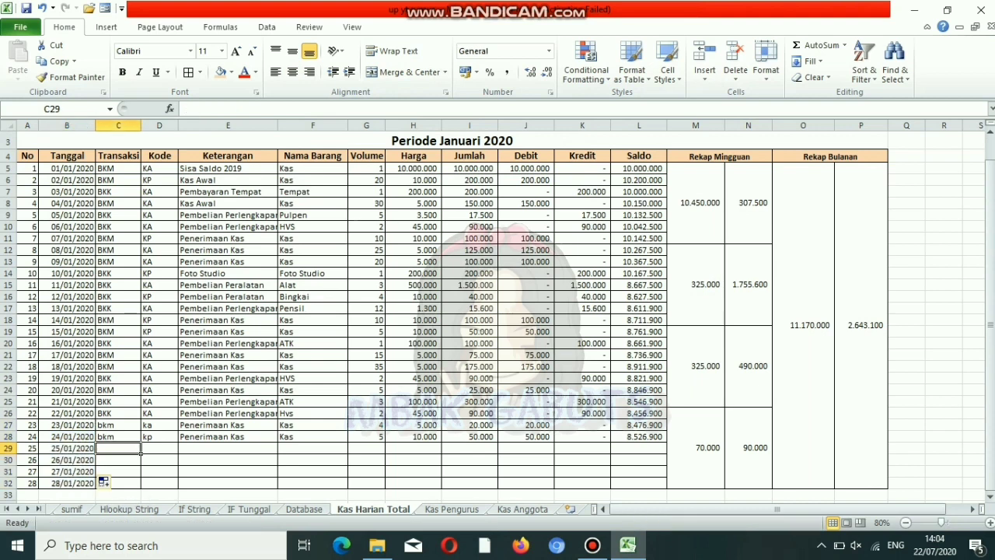
{"action": "type", "text": "BKM"}
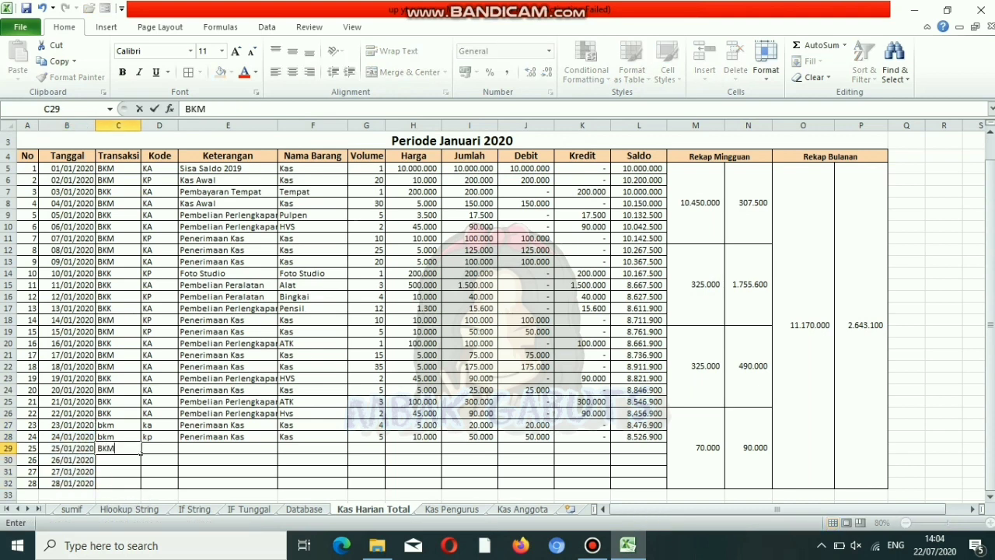
{"action": "left_click", "coordinate": [140, 439]}
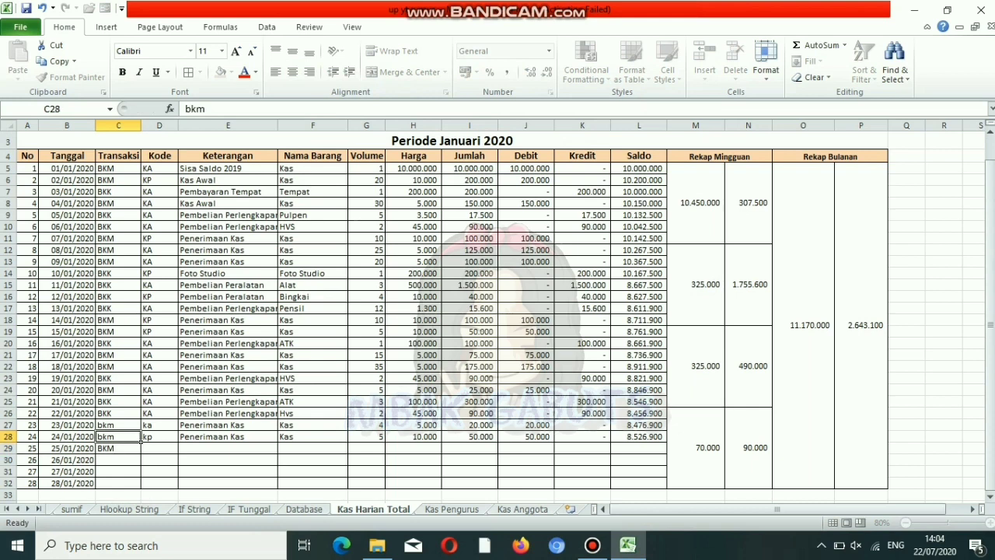
{"action": "key", "text": "BackSpace"}
{"action": "key", "text": "Return"}
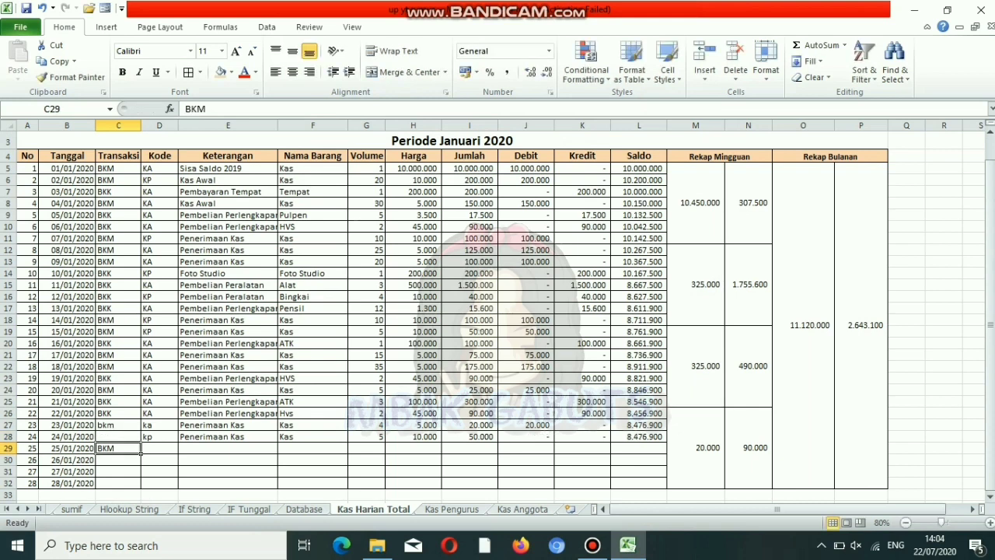
{"action": "key", "text": "Up"}
{"action": "key", "text": "Up"}
{"action": "key", "text": "BackSpace"}
{"action": "type", "text": "BKM"}
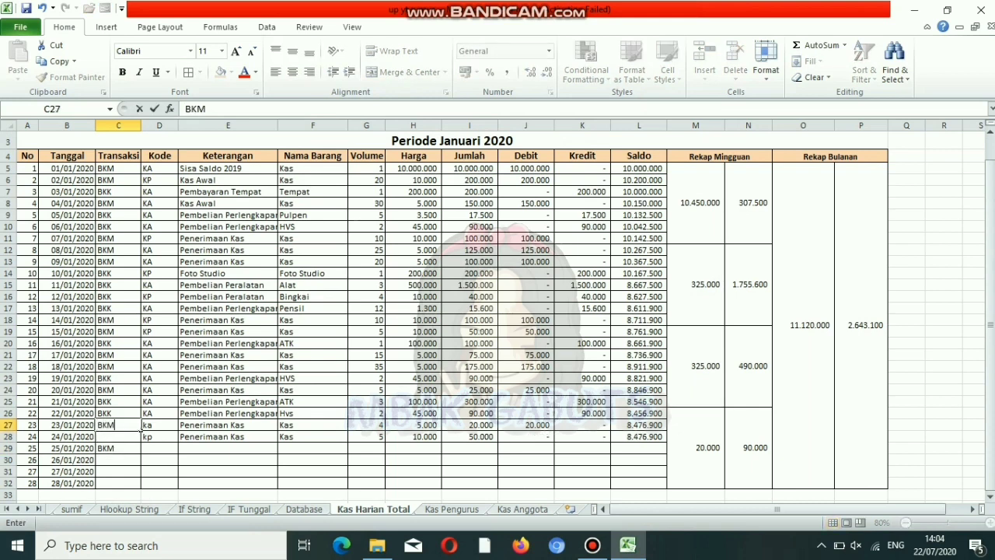
{"action": "key", "text": "Return"}
{"action": "type", "text": "BKM"}
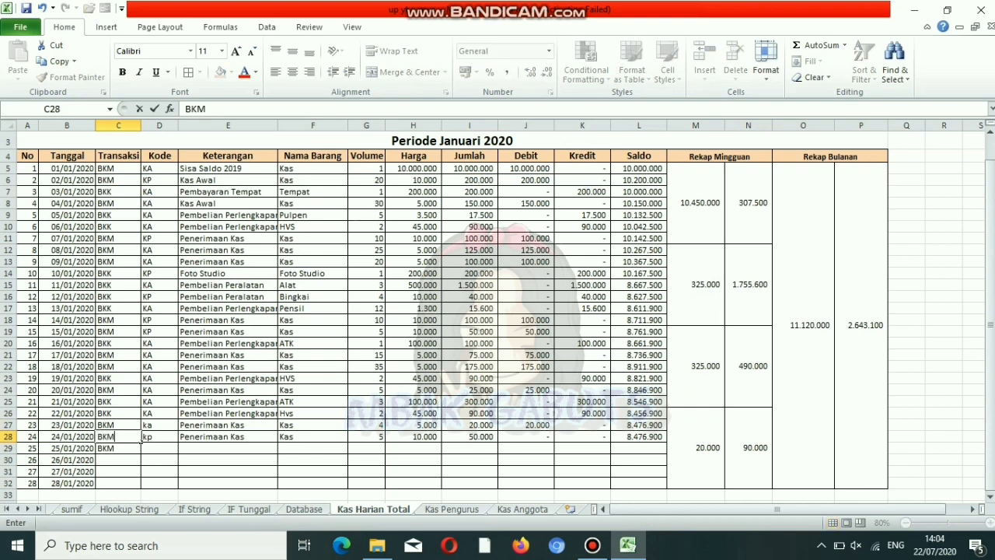
{"action": "key", "text": "Return"}
- Fill in row 29 with the code SP, the description Penerimaan Kas and the item name Sponsor
{"action": "key", "text": "Right"}
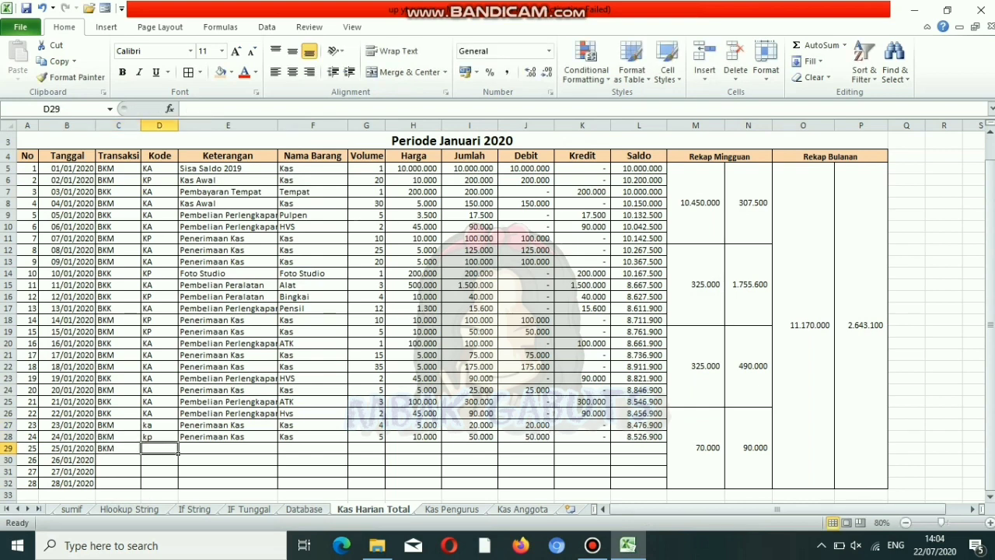
{"action": "type", "text": "SP"}
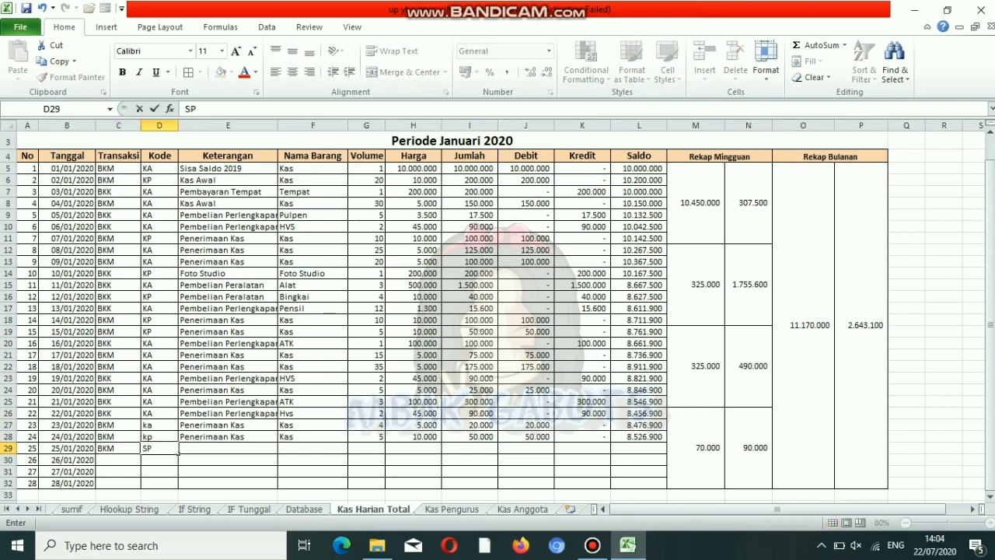
{"action": "key", "text": "Right"}
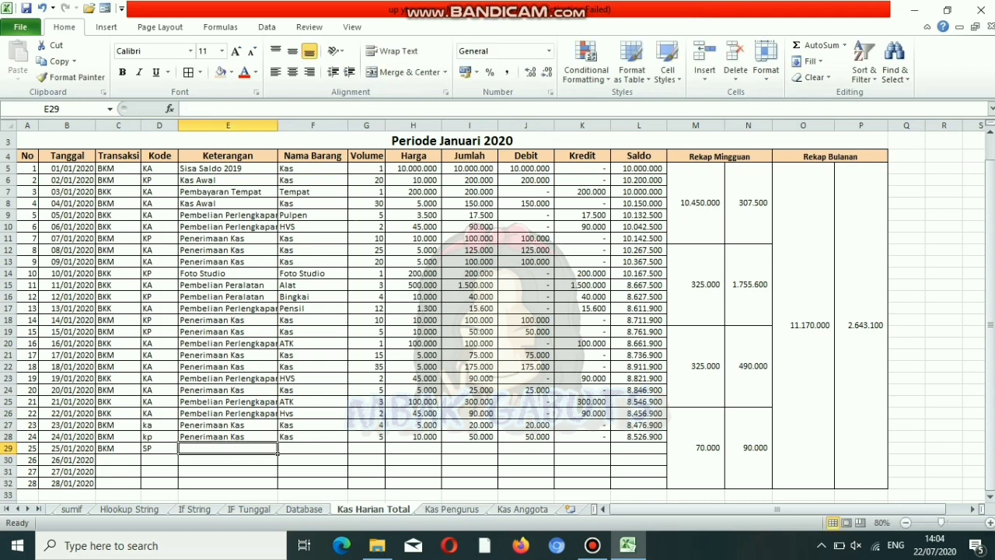
{"action": "type", "text": "Peneri"}
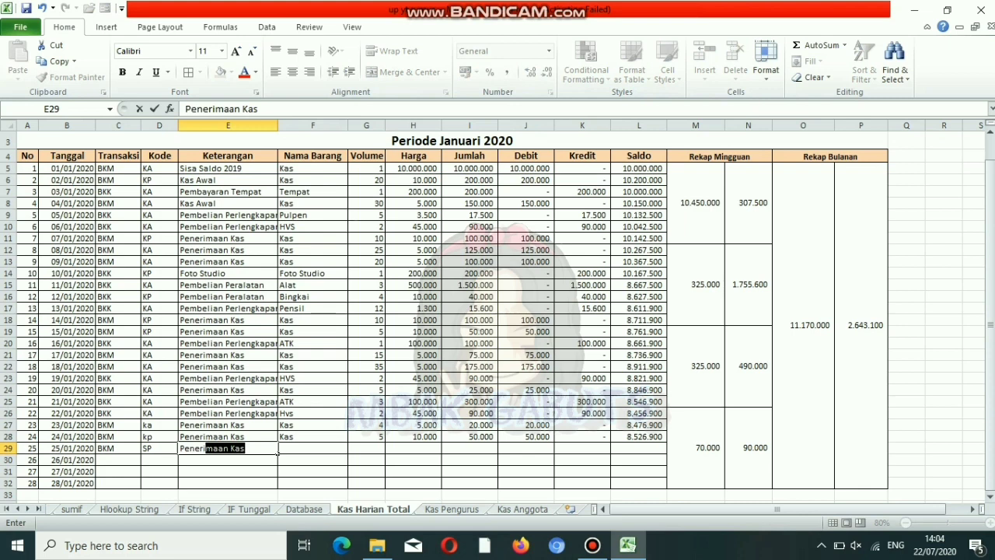
{"action": "type", "text": "maa"}
{"action": "key", "text": "Return"}
{"action": "left_click", "coordinate": [334, 459]}
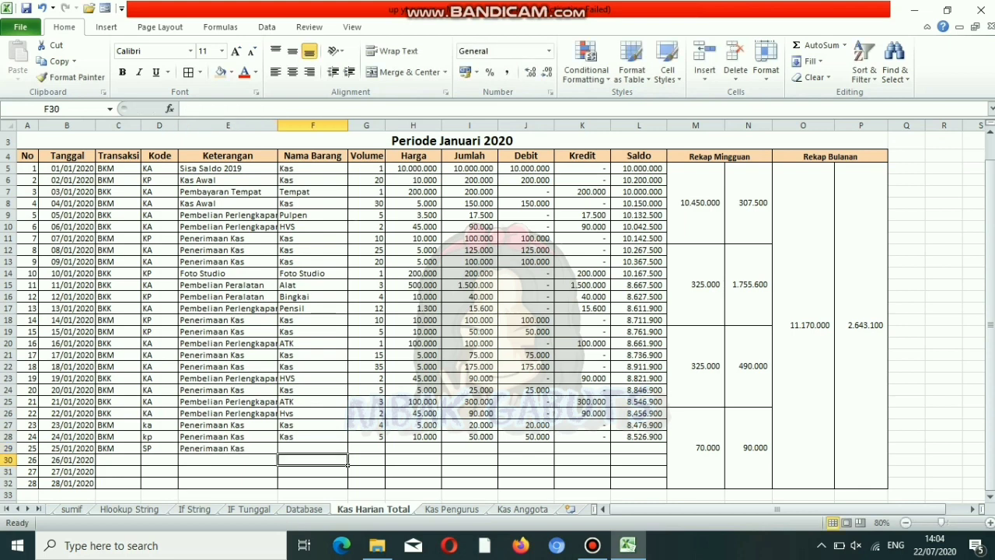
{"action": "left_click", "coordinate": [347, 449]}
{"action": "type", "text": "Spo"}
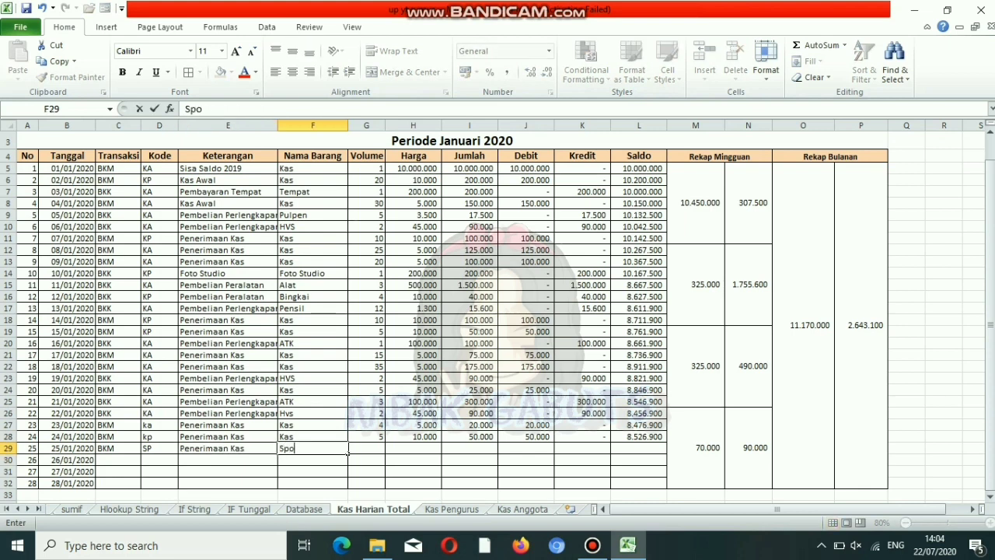
{"action": "type", "text": "nsor"}
- Enter volume 1 and price 1000000 for the Sponsor entry in row 29, and extend the Saldo formula from L28 down to L32
{"action": "left_click", "coordinate": [383, 450]}
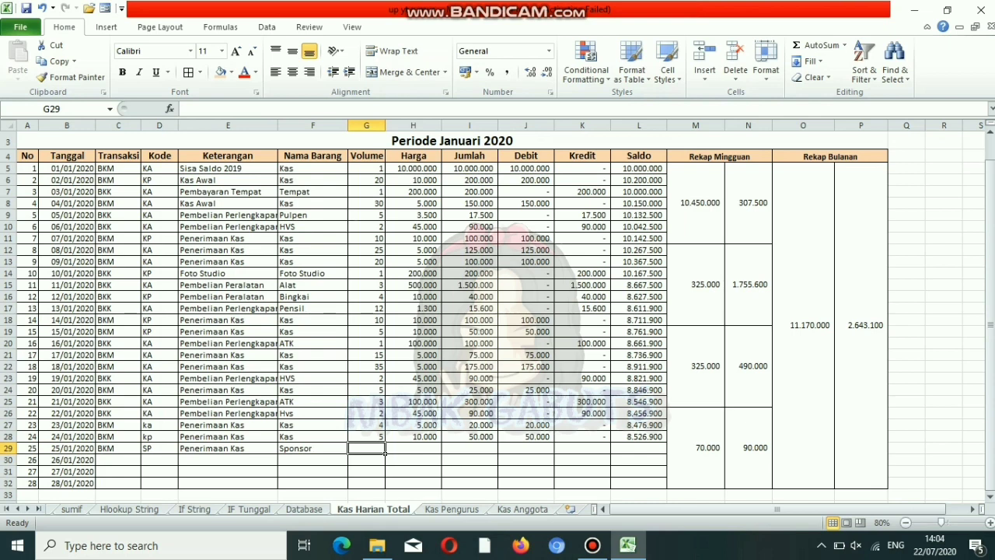
{"action": "type", "text": "1"}
{"action": "left_click", "coordinate": [435, 451]}
{"action": "type", "text": "1"}
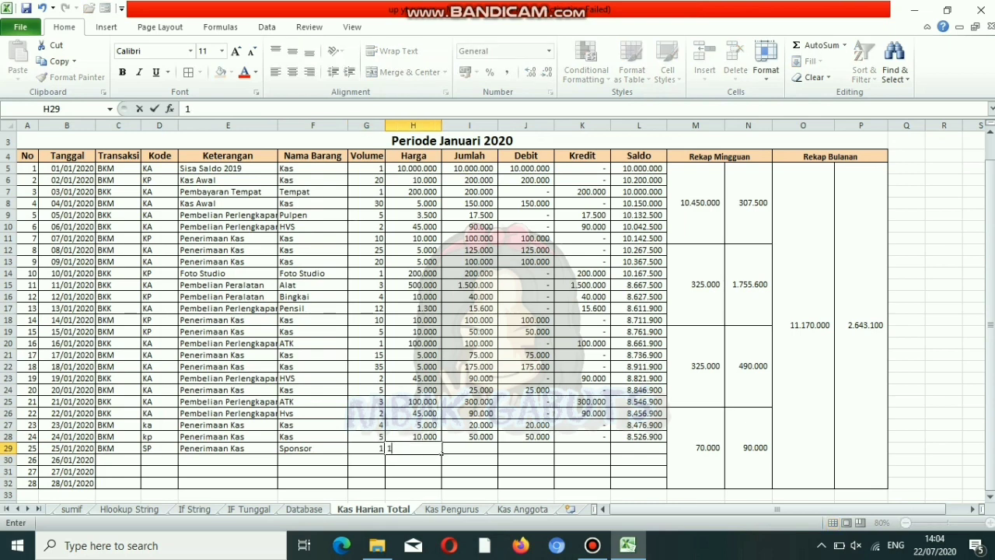
{"action": "type", "text": "000000"}
{"action": "left_click", "coordinate": [495, 451]}
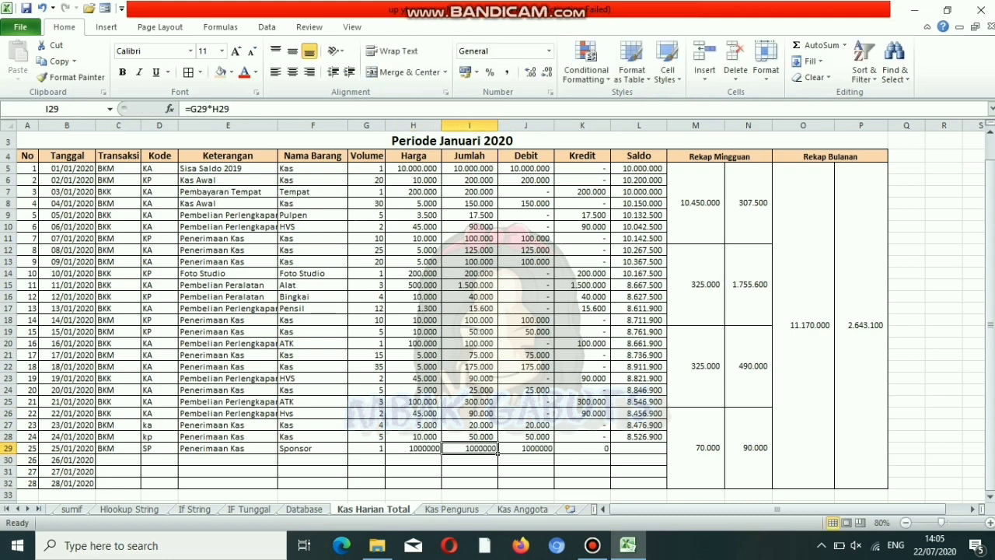
{"action": "left_click", "coordinate": [653, 437]}
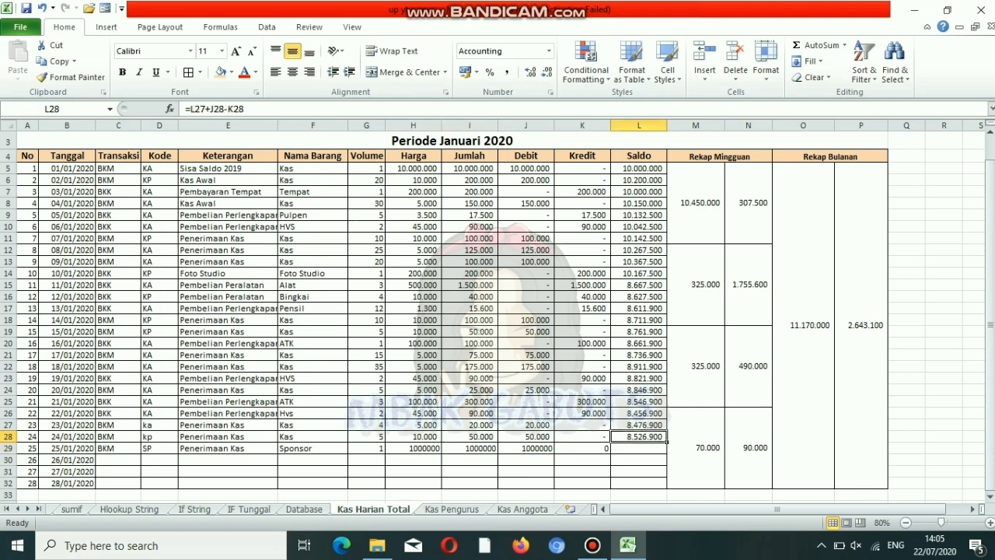
{"action": "left_click_drag", "start_coordinate": [666, 442], "coordinate": [667, 484]}
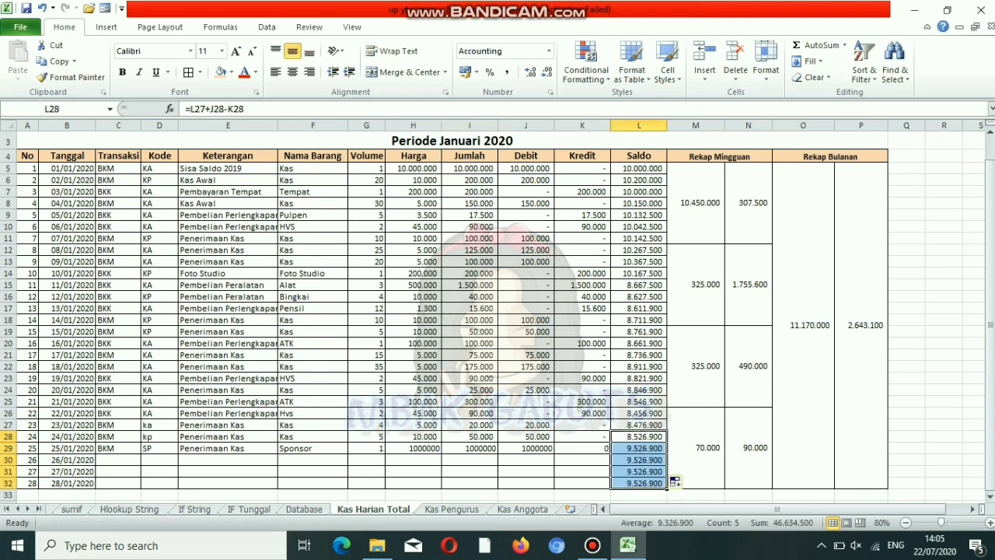
- Enter transaction type BKK and code SP in row 30 for 26/01/2020
{"action": "left_click", "coordinate": [134, 460]}
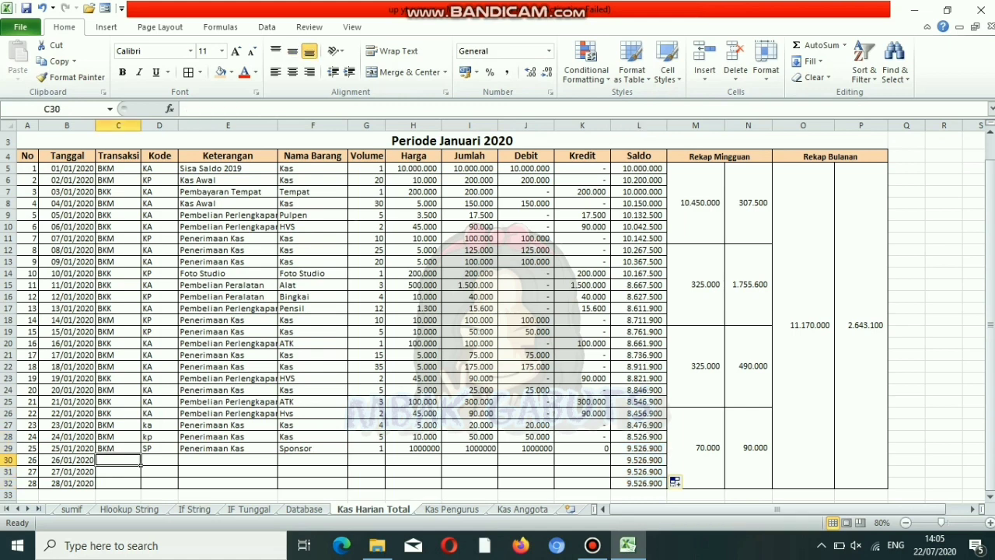
{"action": "type", "text": "BKK"}
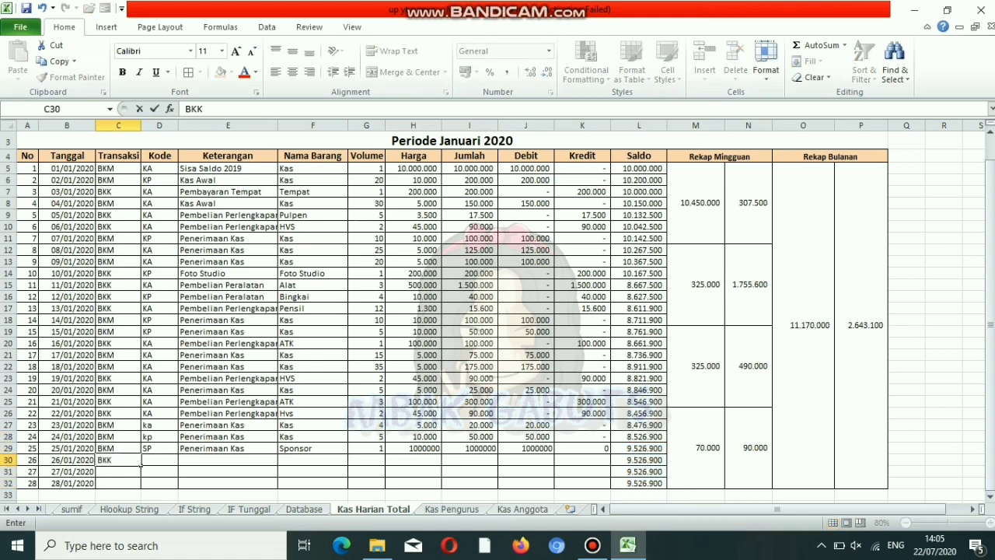
{"action": "key", "text": "Tab"}
{"action": "type", "text": "SP"}
{"action": "key", "text": "Tab"}
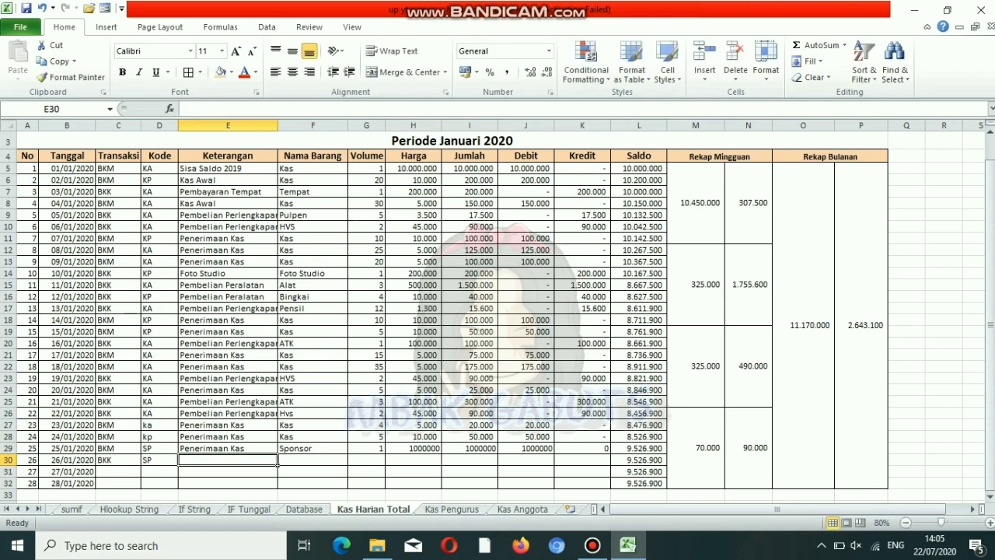
{"action": "type", "text": "Png"}
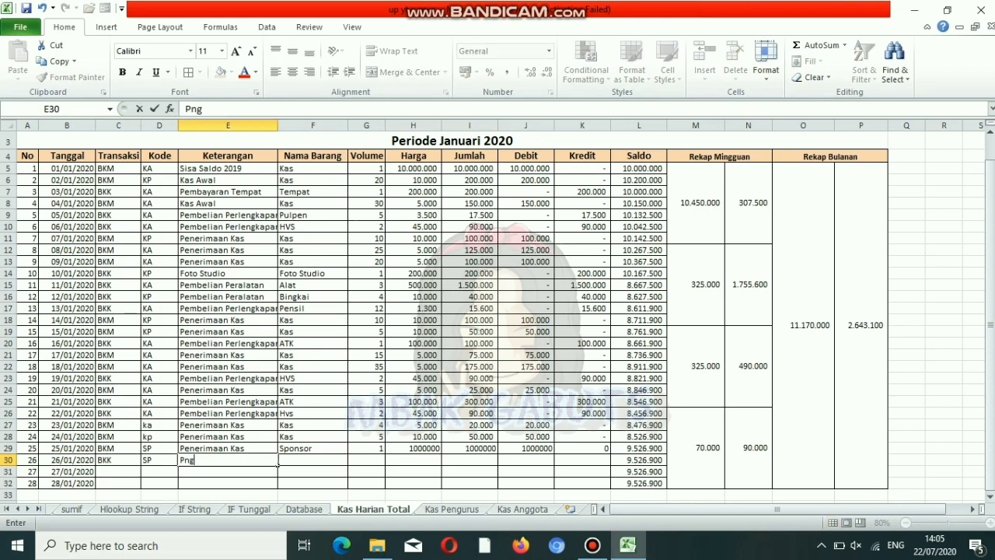
{"action": "type", "text": "eluaraan Kas"}
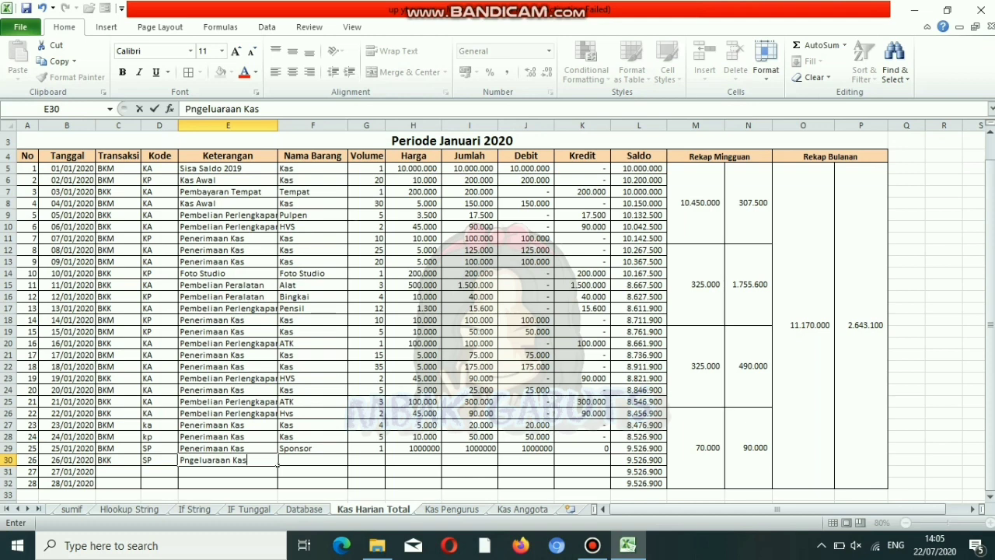
{"action": "key", "text": "Tab"}
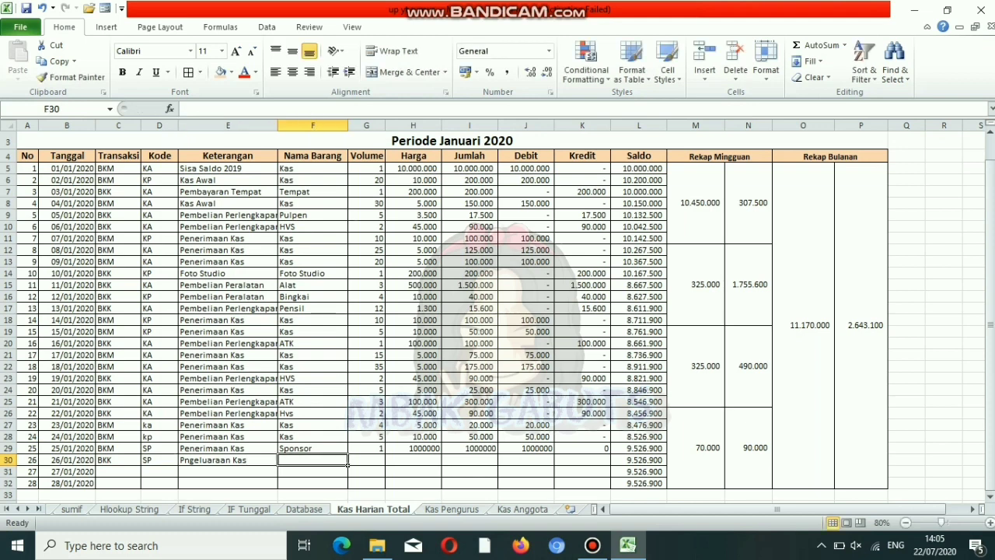
{"action": "type", "text": "P"}
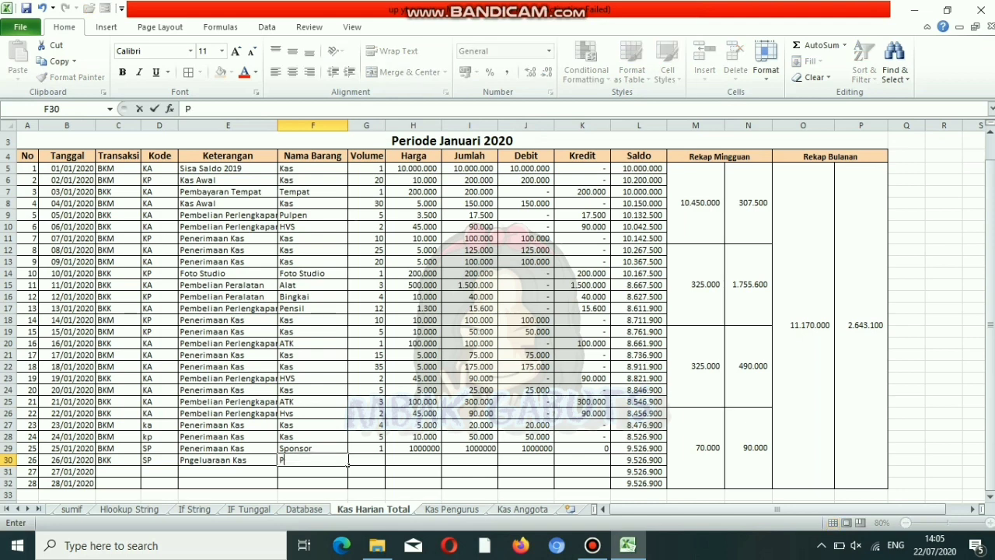
{"action": "type", "text": "embelian"}
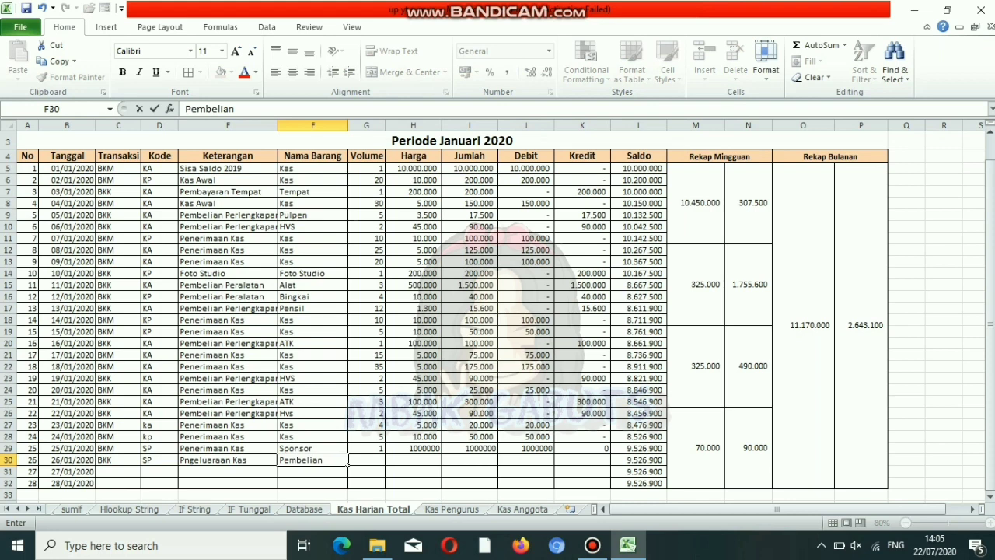
{"action": "key", "text": "BackSpace"}
{"action": "key", "text": "BackSpace"}
{"action": "key", "text": "BackSpace"}
{"action": "key", "text": "Escape"}
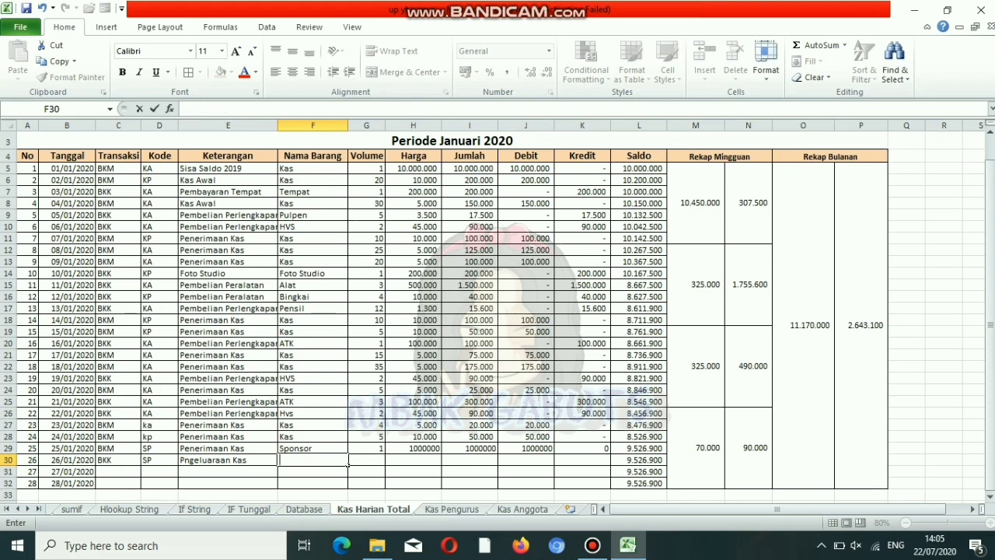
- Enter Pembelian Baner as the Keterangan description in E30
{"action": "left_click", "coordinate": [276, 463]}
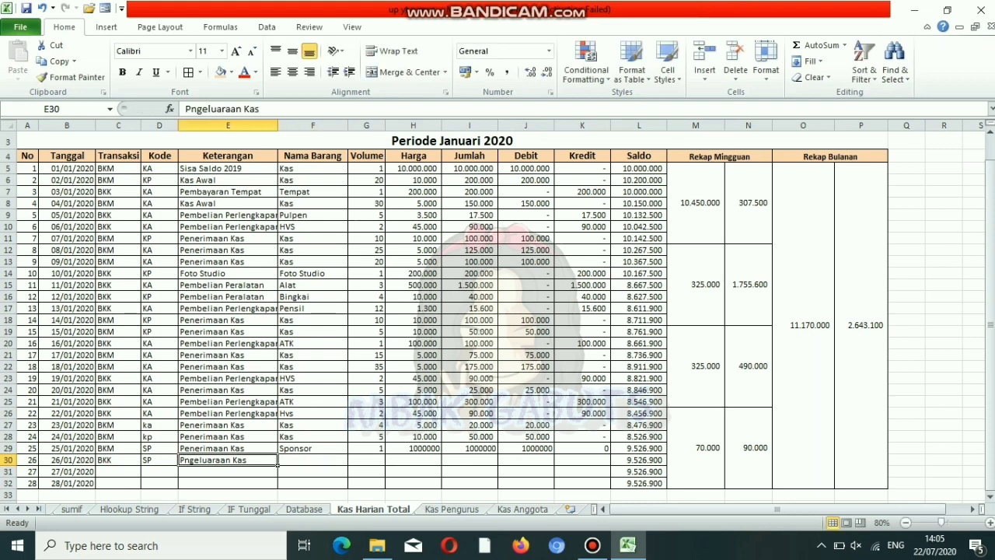
{"action": "key", "text": "BackSpace"}
{"action": "type", "text": "P"}
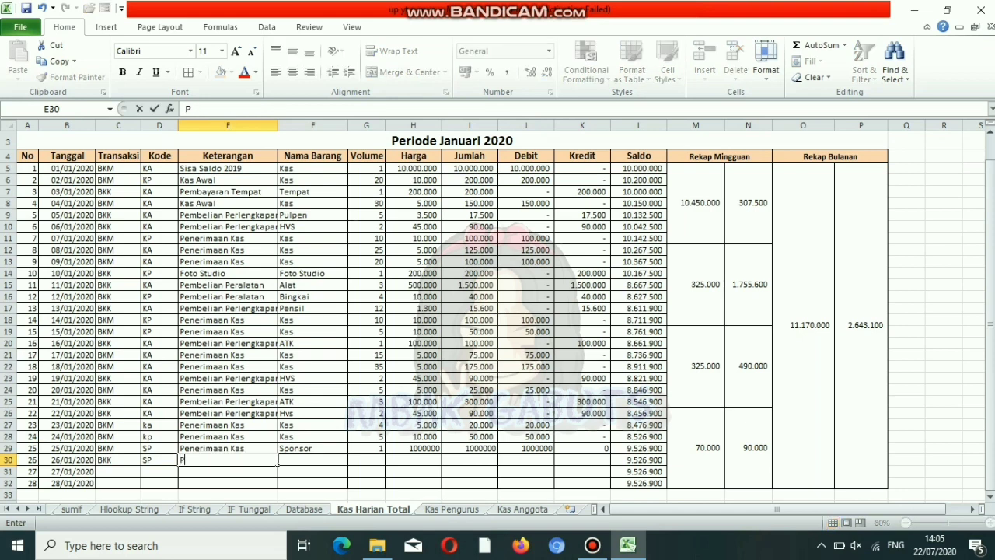
{"action": "type", "text": "embelian Sp"}
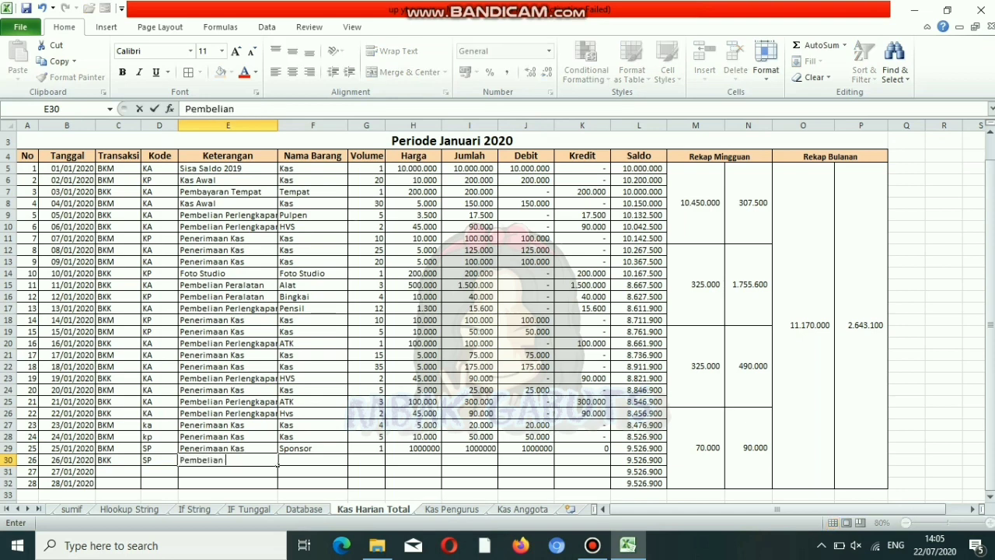
{"action": "key", "text": "BackSpace"}
{"action": "key", "text": "BackSpace"}
{"action": "type", "text": "N"}
{"action": "key", "text": "BackSpace"}
{"action": "type", "text": "Baner"}
{"action": "left_click", "coordinate": [346, 461]}
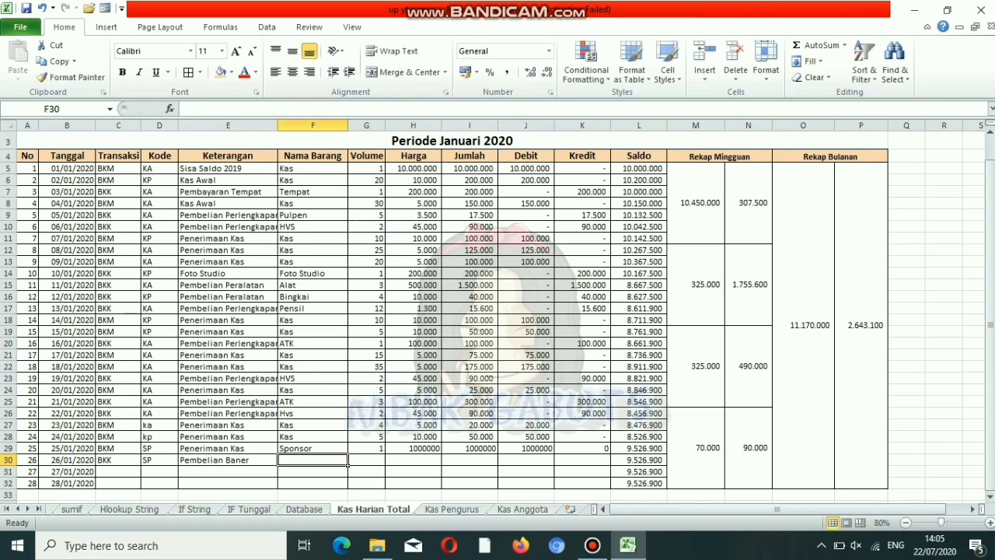
- Complete row 30 with the item name Baner 3x4, volume 1 and price 120000
{"action": "type", "text": "Baner"}
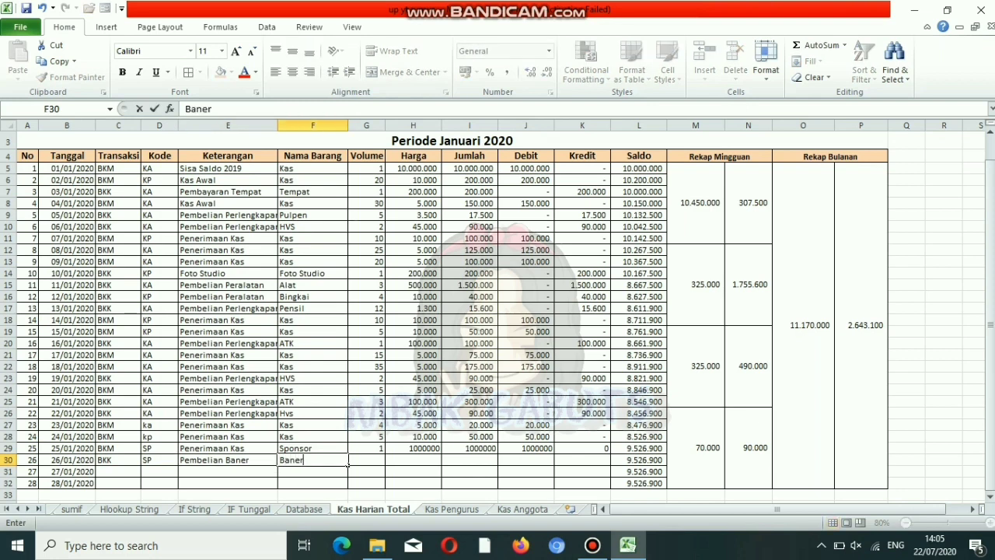
{"action": "type", "text": " 3x4"}
{"action": "key", "text": "Tab"}
{"action": "type", "text": "1"}
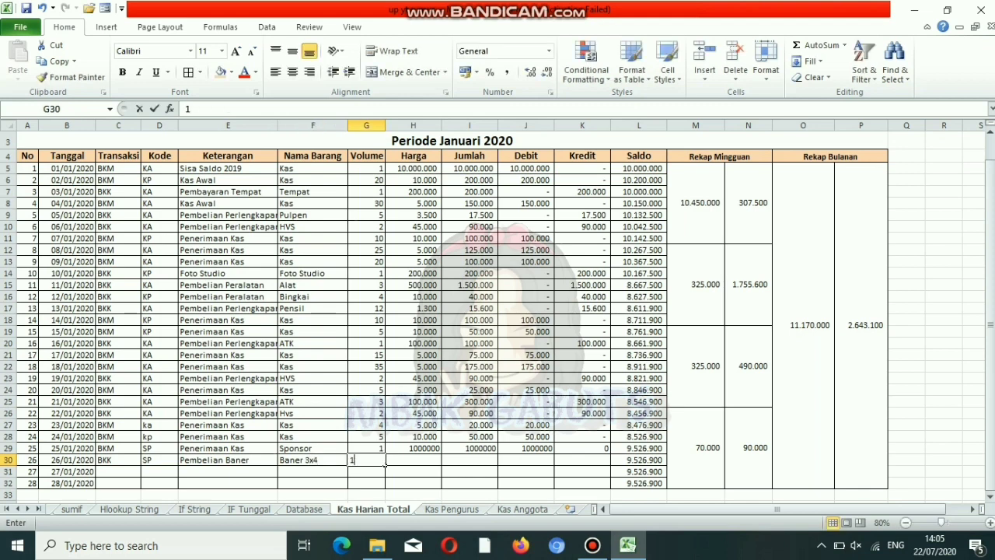
{"action": "key", "text": "Tab"}
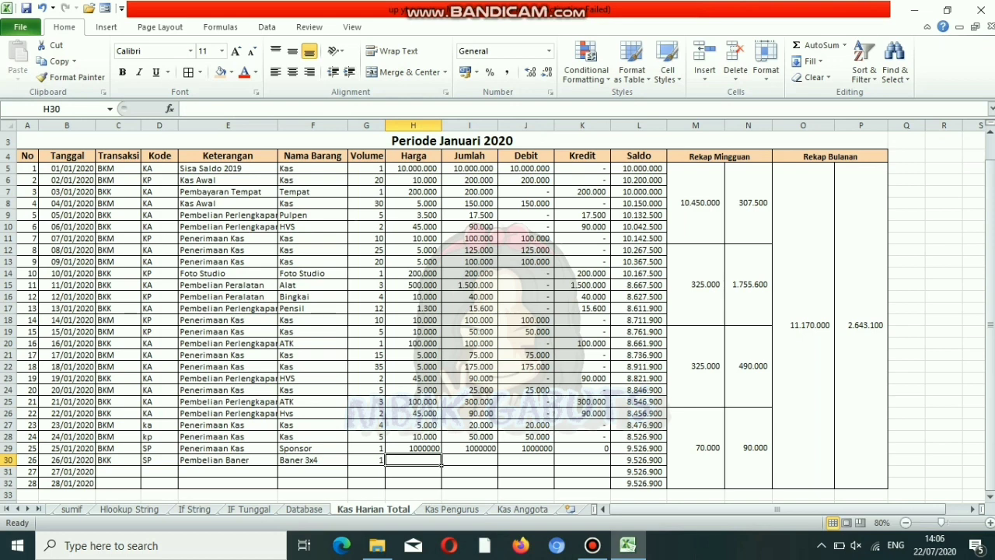
{"action": "type", "text": "120000"}
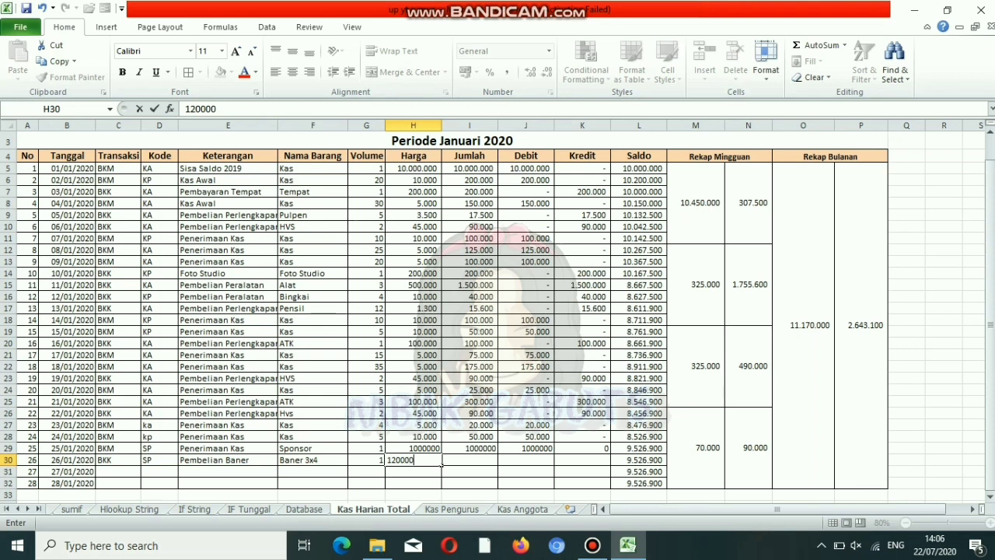
{"action": "key", "text": "Return"}
- Fill in row 31 with transaction type BKK, code SP, description Pembelian Kaos and item name Kaos
{"action": "key", "text": "Left"}
{"action": "key", "text": "Left"}
{"action": "key", "text": "Left"}
{"action": "key", "text": "Left"}
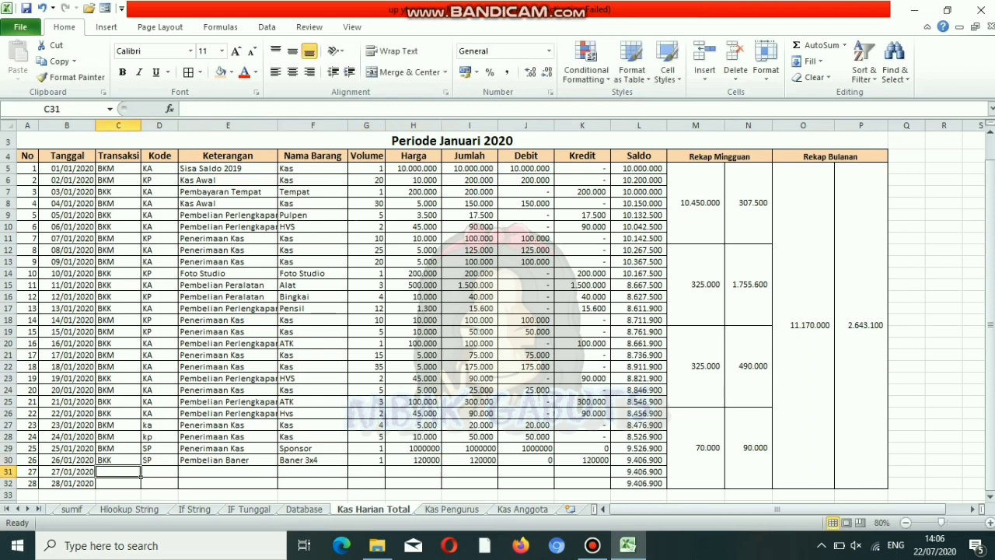
{"action": "type", "text": "BKK"}
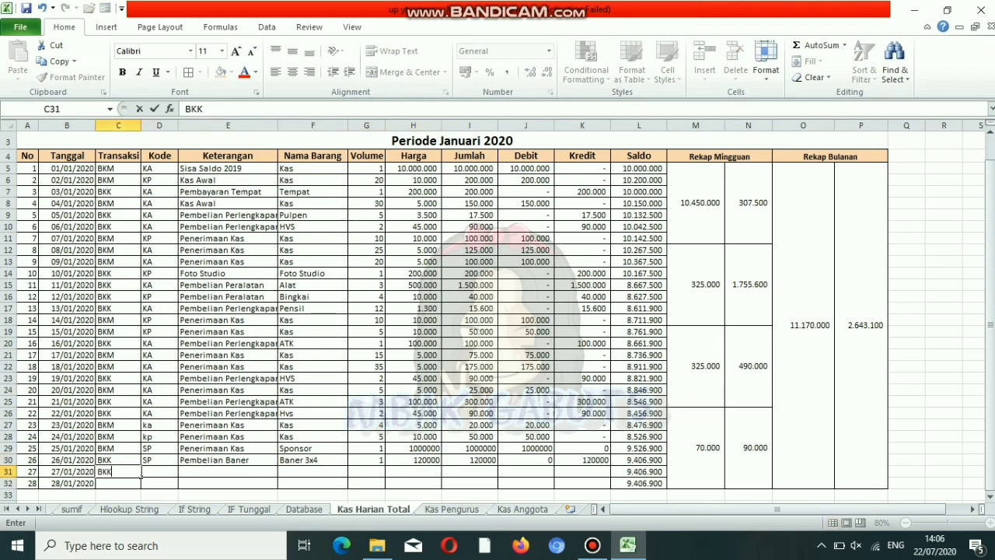
{"action": "key", "text": "Tab"}
{"action": "type", "text": "SP"}
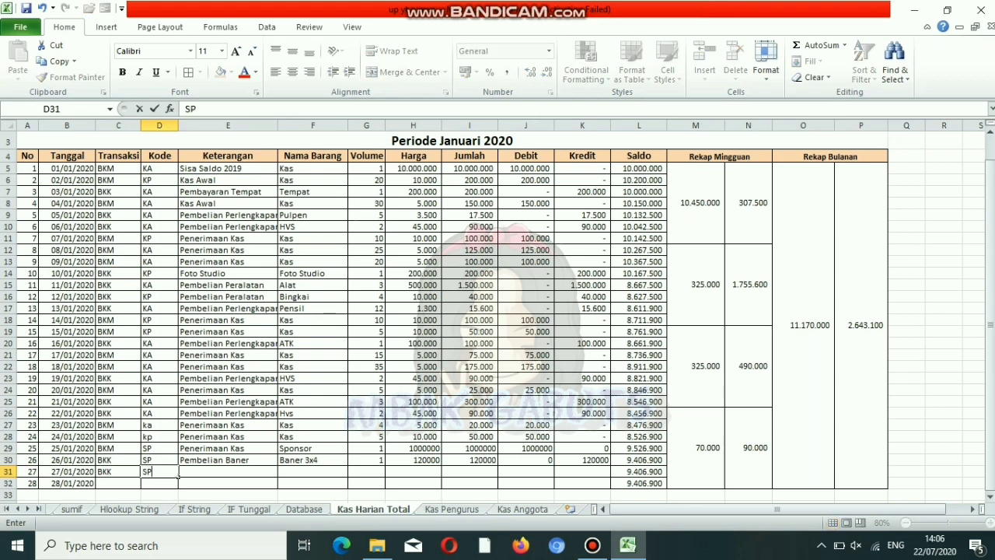
{"action": "key", "text": "Tab"}
{"action": "type", "text": "P"}
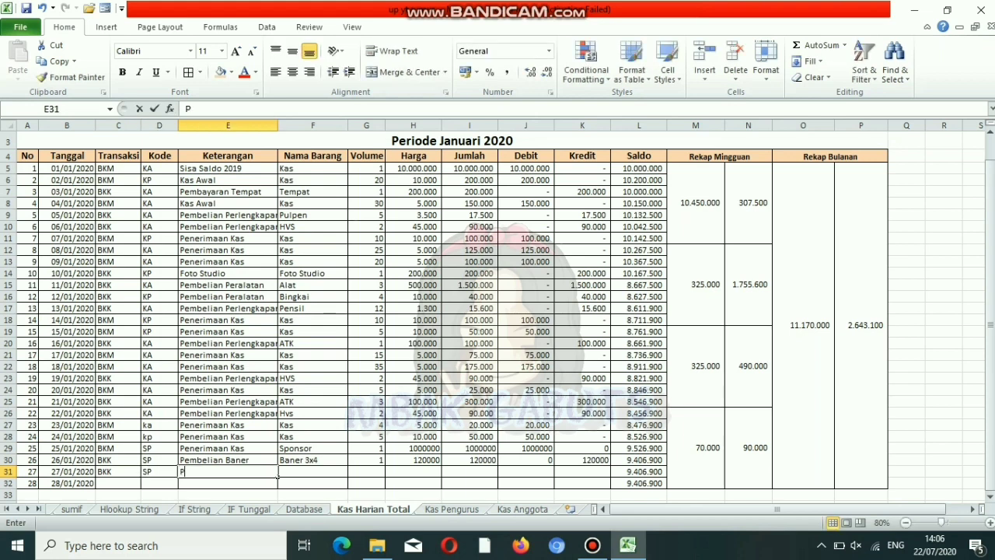
{"action": "type", "text": "embelia"}
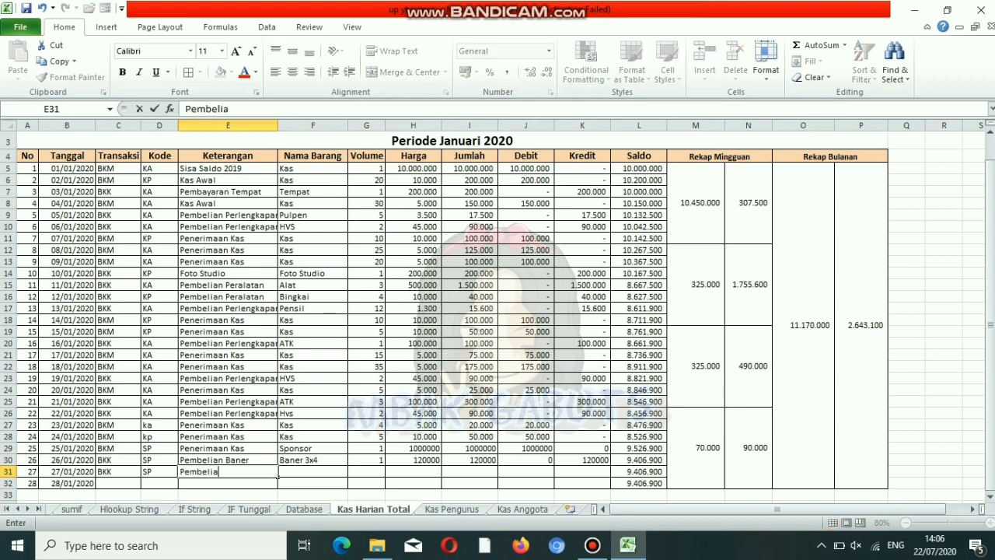
{"action": "type", "text": "n Kaos"}
{"action": "key", "text": "Tab"}
{"action": "type", "text": "Kaos"}
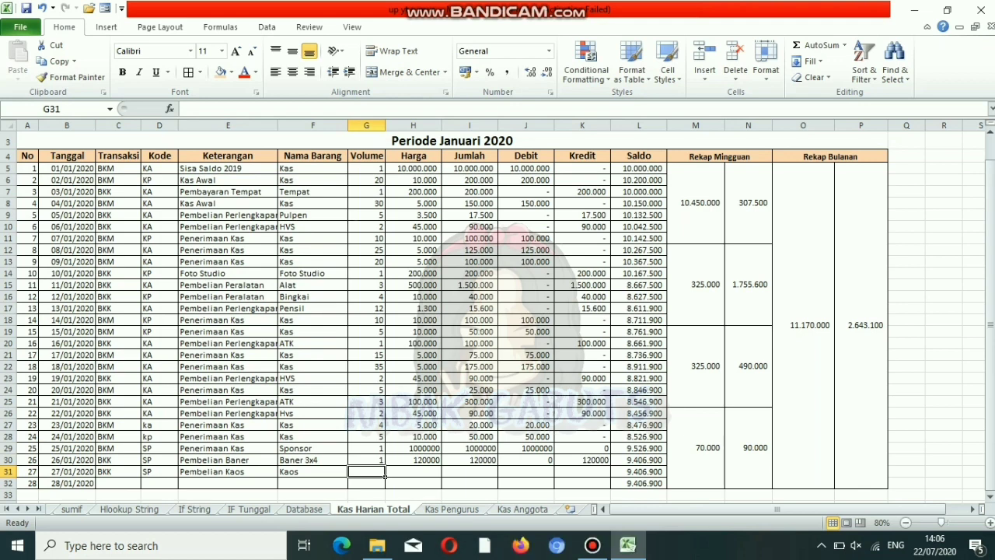
- Enter volume 20 and price 35000 for the Kaos purchase in row 31
{"action": "type", "text": "20"}
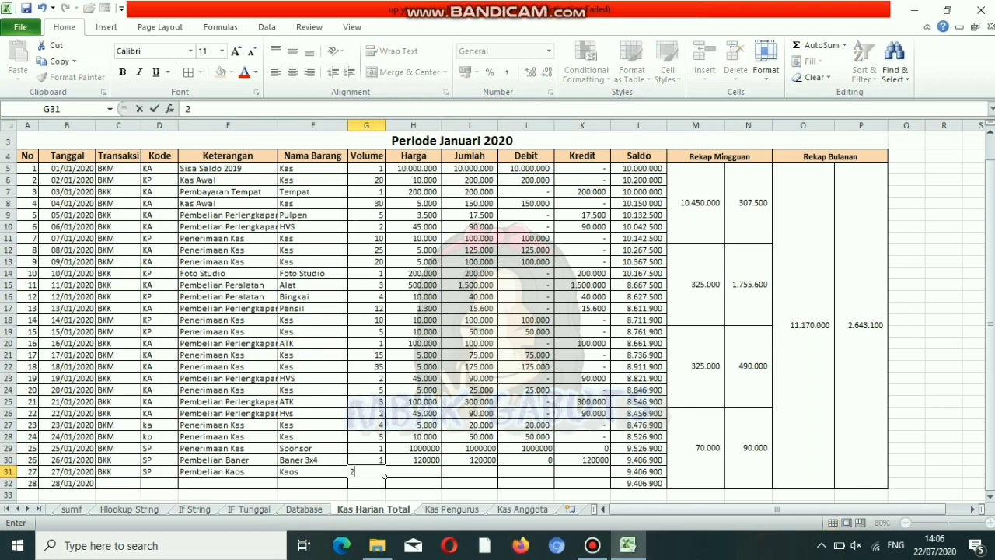
{"action": "key", "text": "Tab"}
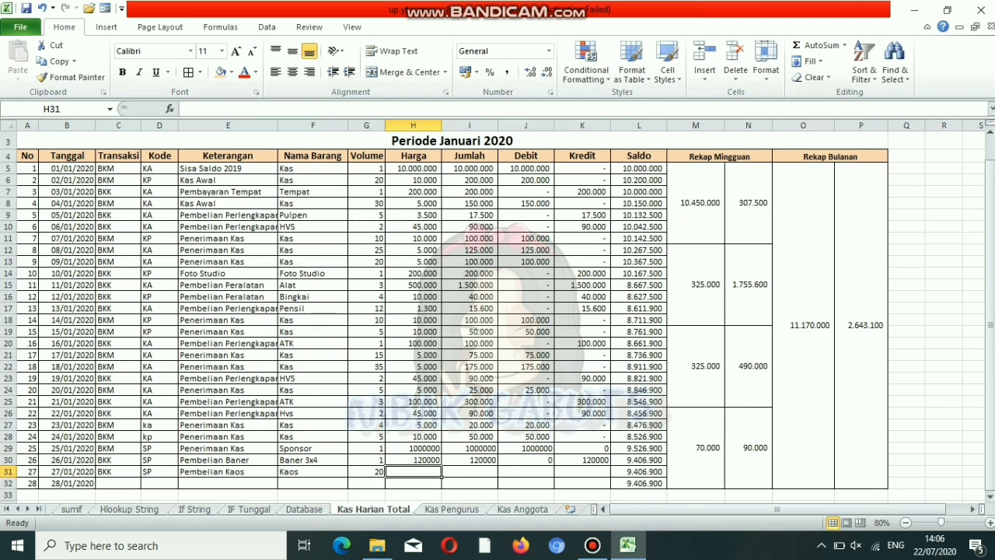
{"action": "key", "text": "Left"}
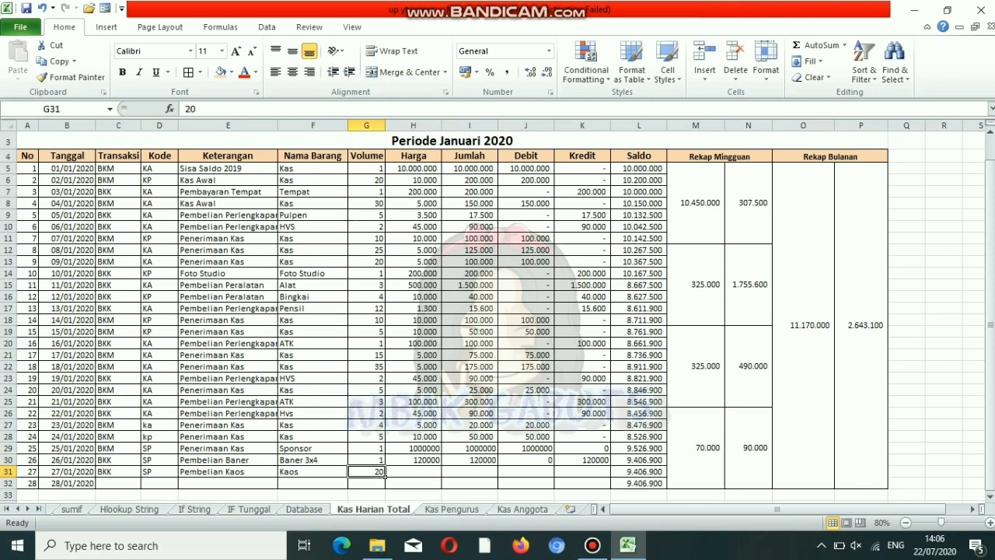
{"action": "key", "text": "F2"}
{"action": "key", "text": "Tab"}
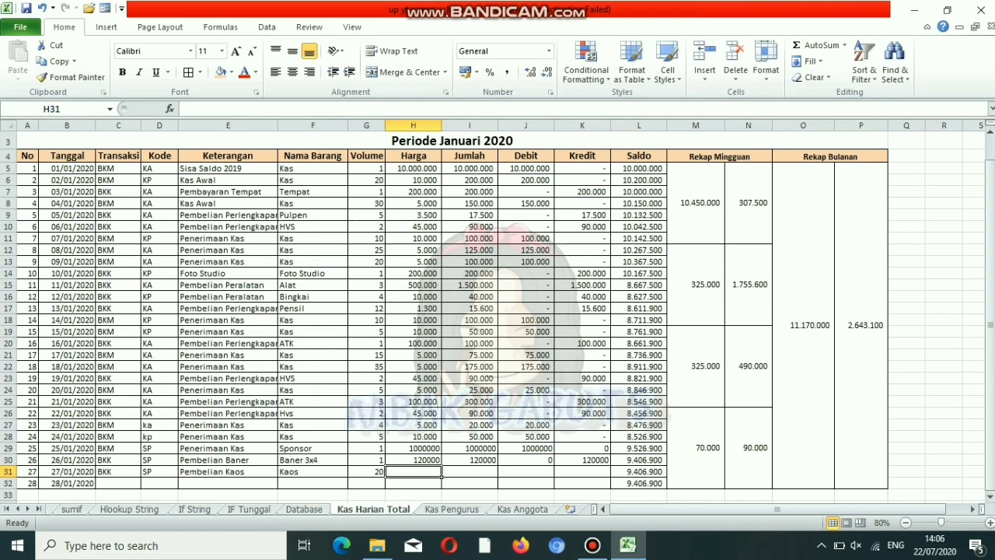
{"action": "type", "text": "35000"}
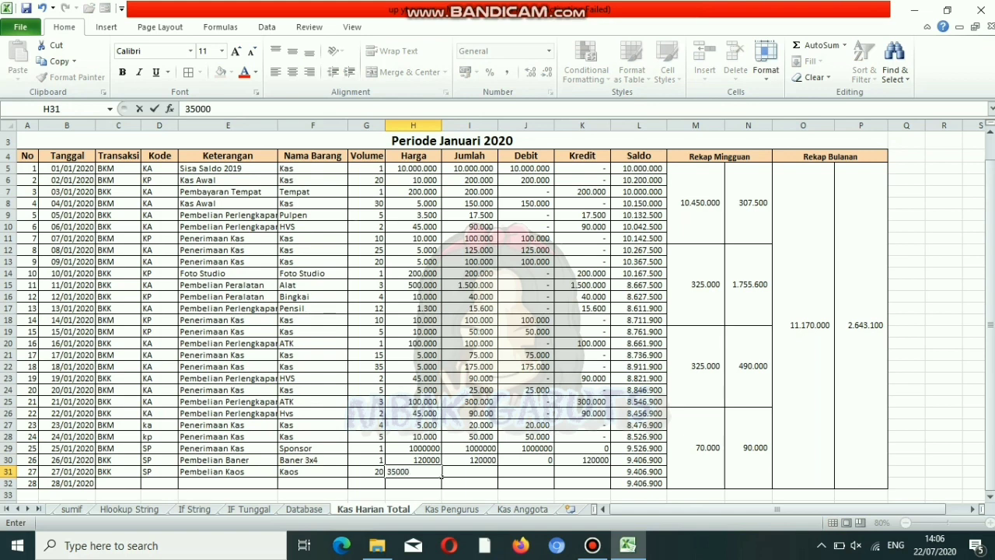
{"action": "key", "text": "Return"}
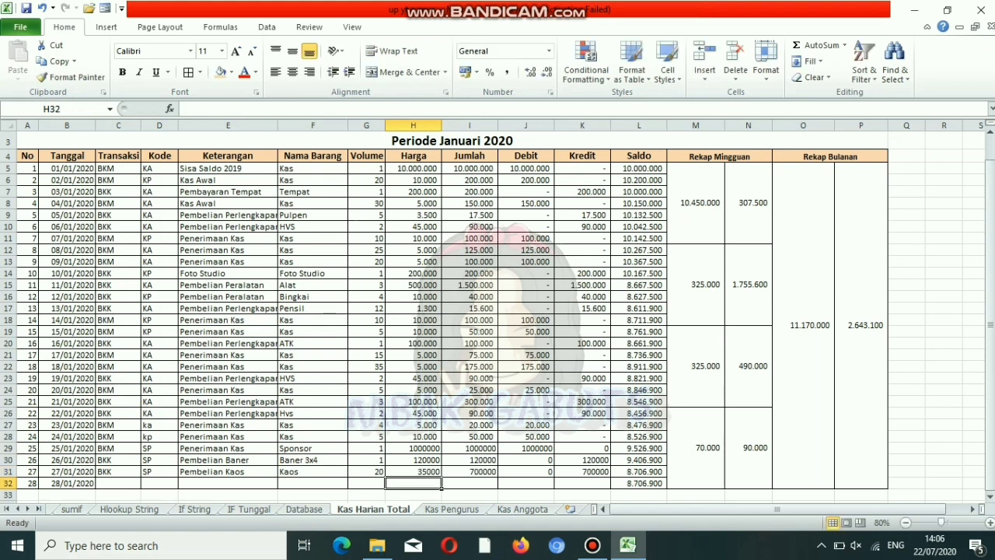
{"action": "left_click", "coordinate": [413, 471]}
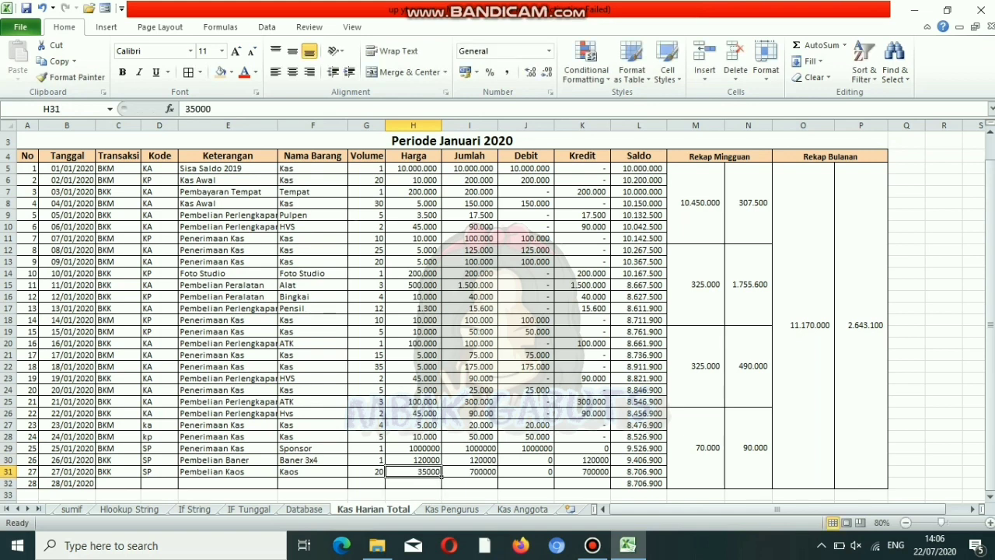
- Enter transaction type BKK and code SP in row 32, dated 28/01/2020
{"action": "key", "text": "Return"}
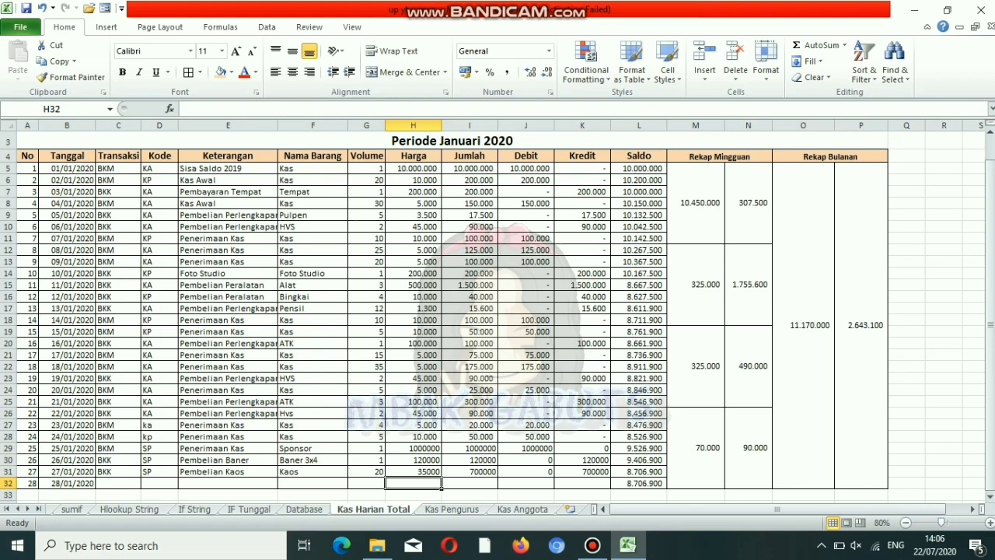
{"action": "key", "text": "Left"}
{"action": "key", "text": "Left"}
{"action": "key", "text": "Left"}
{"action": "key", "text": "Left"}
{"action": "key", "text": "Left"}
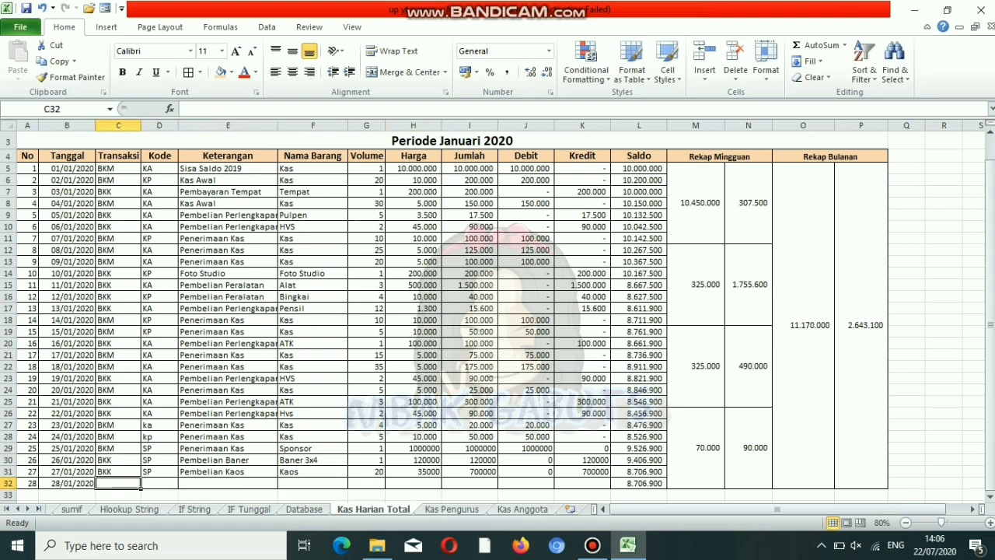
{"action": "type", "text": "B"}
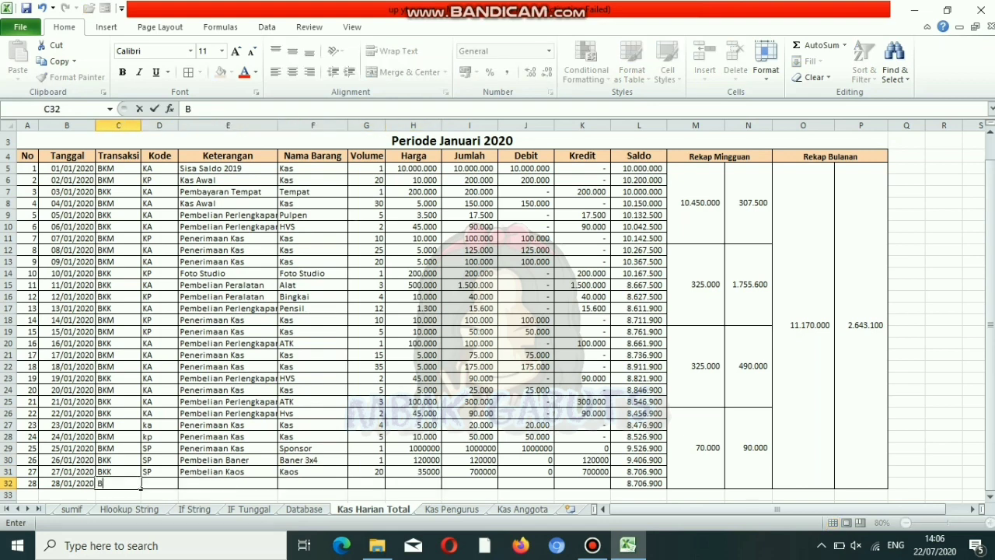
{"action": "type", "text": "KK"}
{"action": "key", "text": "Tab"}
{"action": "type", "text": "SP"}
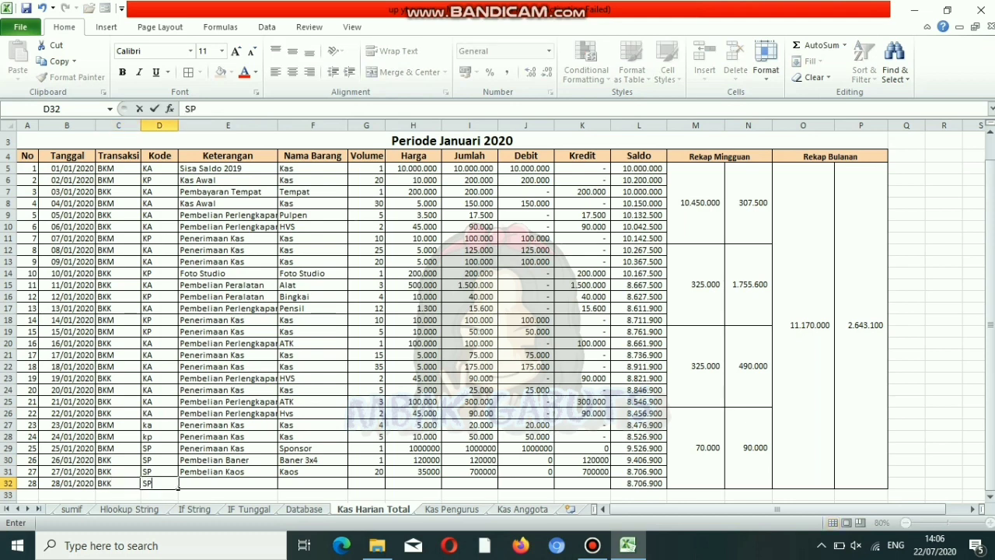
- Add the description Pembelian Perlengkapan and the item name Perlengkapan to row 32
{"action": "key", "text": "Tab"}
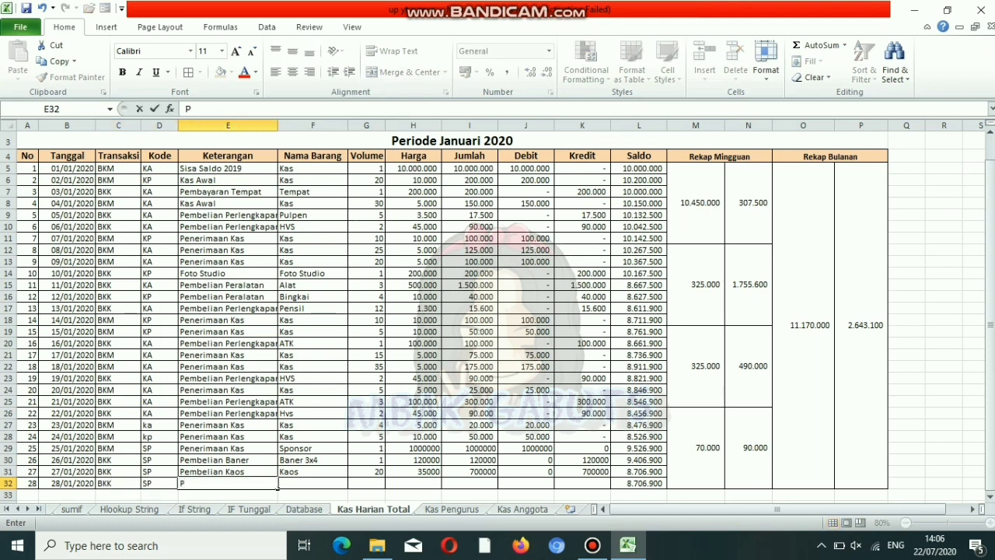
{"action": "type", "text": "Pembelian "}
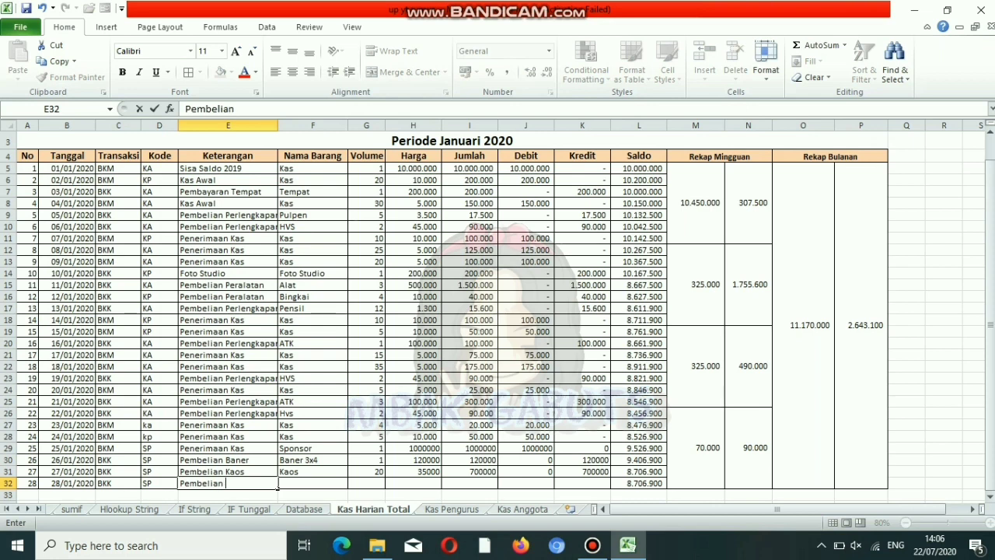
{"action": "type", "text": "Perlengkapan"}
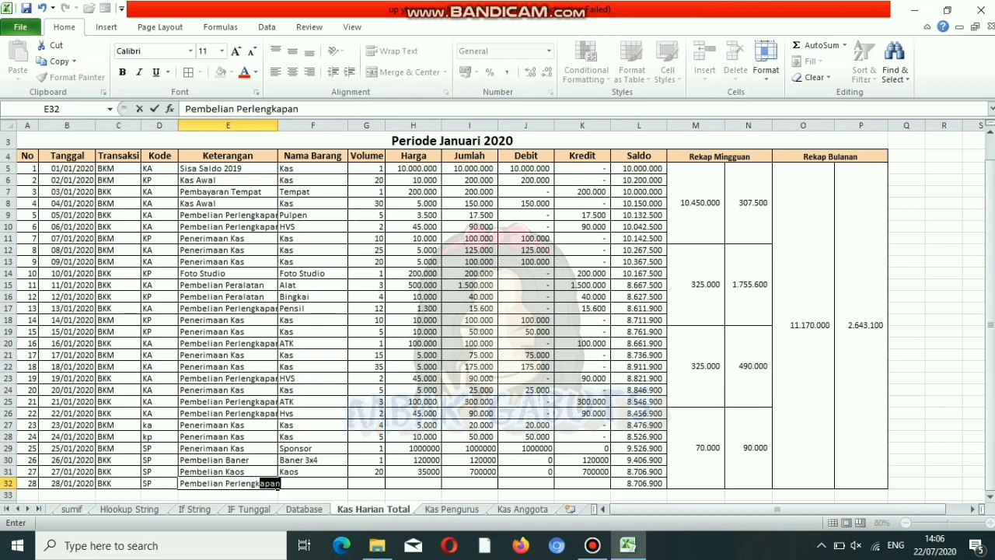
{"action": "key", "text": "Tab"}
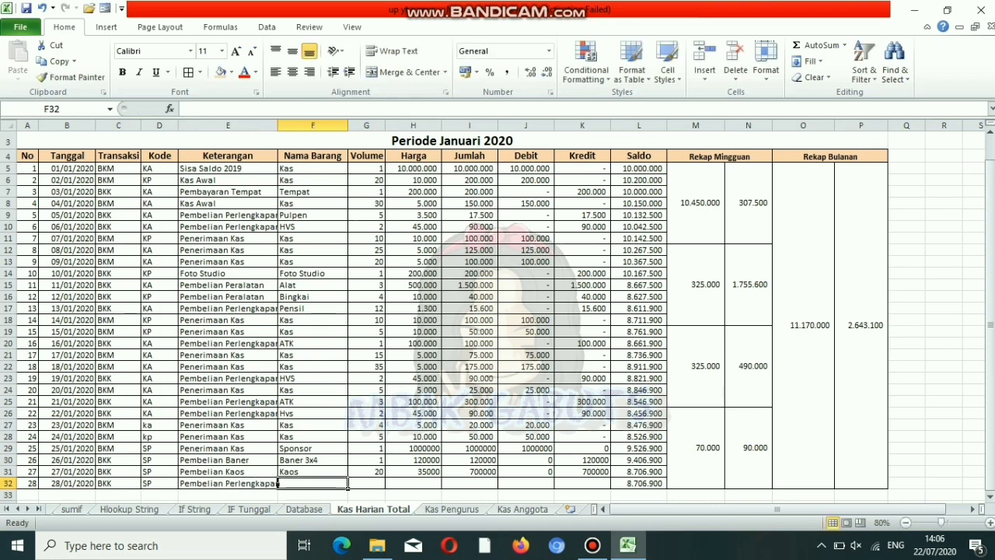
{"action": "type", "text": "Perlengkapan"}
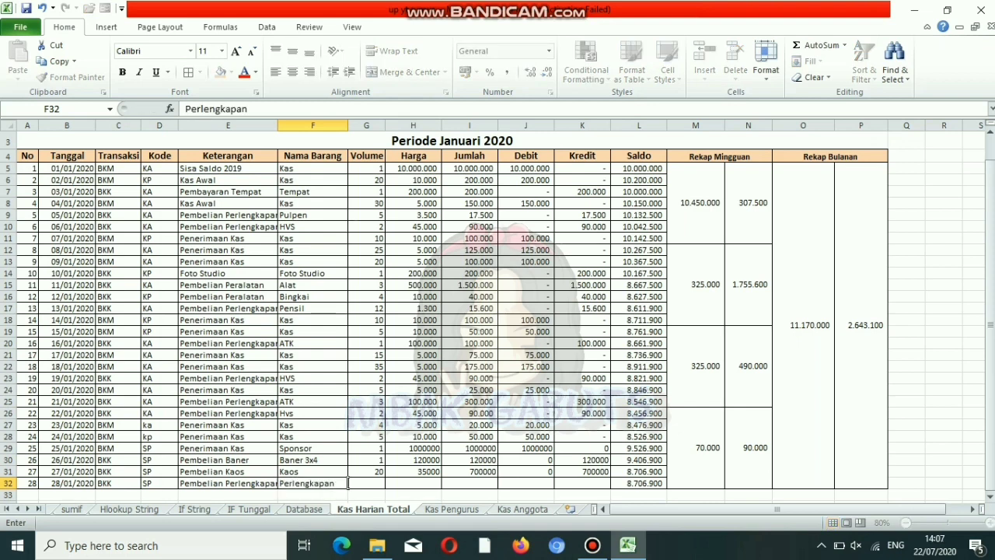
- Enter volume 1 and price 100000 for the Perlengkapan purchase in row 32
{"action": "key", "text": "Tab"}
{"action": "type", "text": "1"}
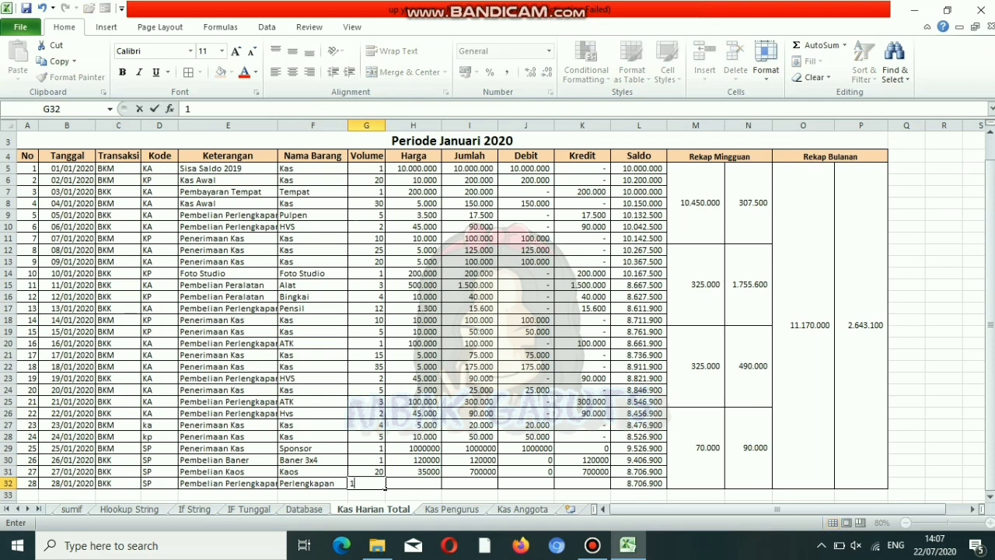
{"action": "key", "text": "Tab"}
{"action": "type", "text": "100000"}
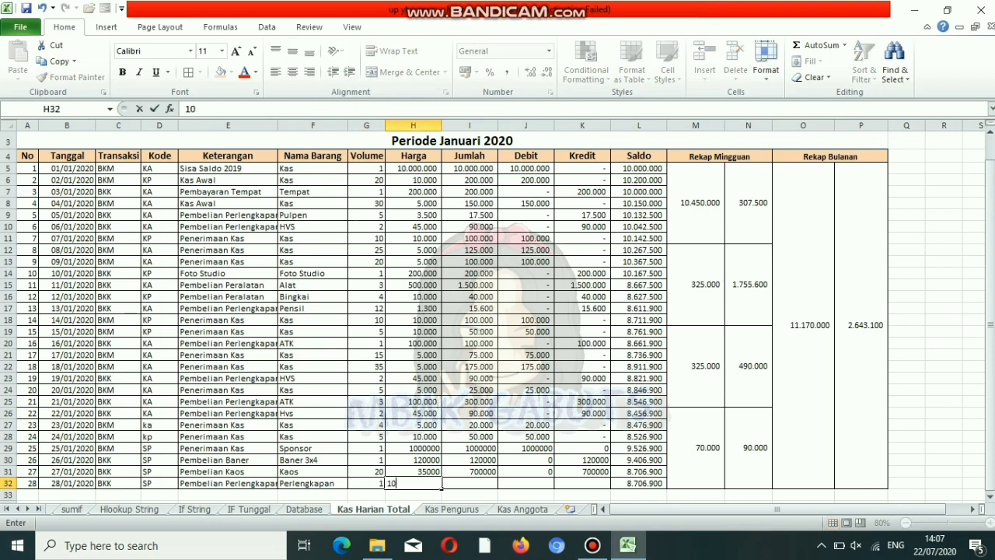
{"action": "key", "text": "Return"}
{"action": "key", "text": "Right"}
{"action": "key", "text": "Right"}
{"action": "key", "text": "Right"}
{"action": "key", "text": "Right"}
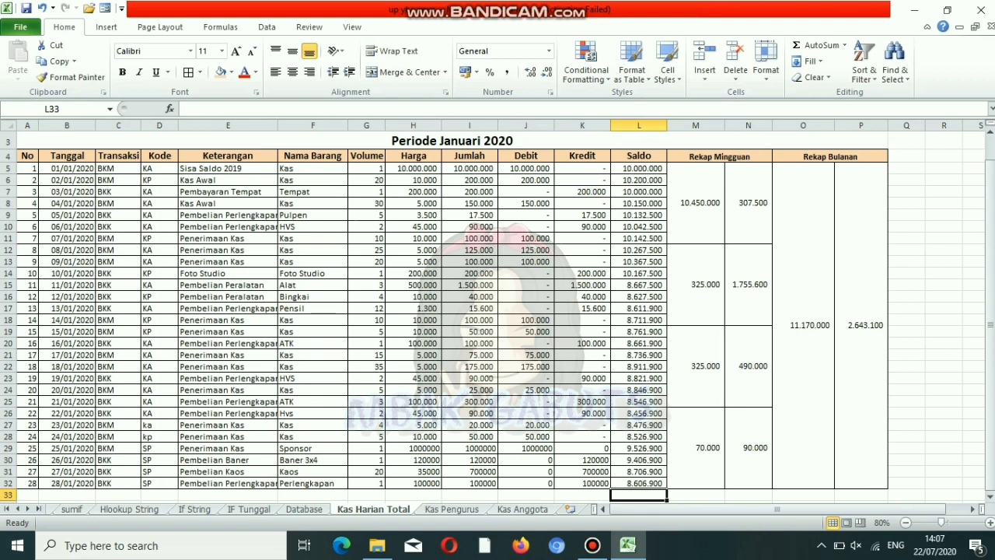
- Clear and re-enter the price 100000 in H32, and check the monthly recap formulas in O5 and P5
{"action": "left_click", "coordinate": [414, 484]}
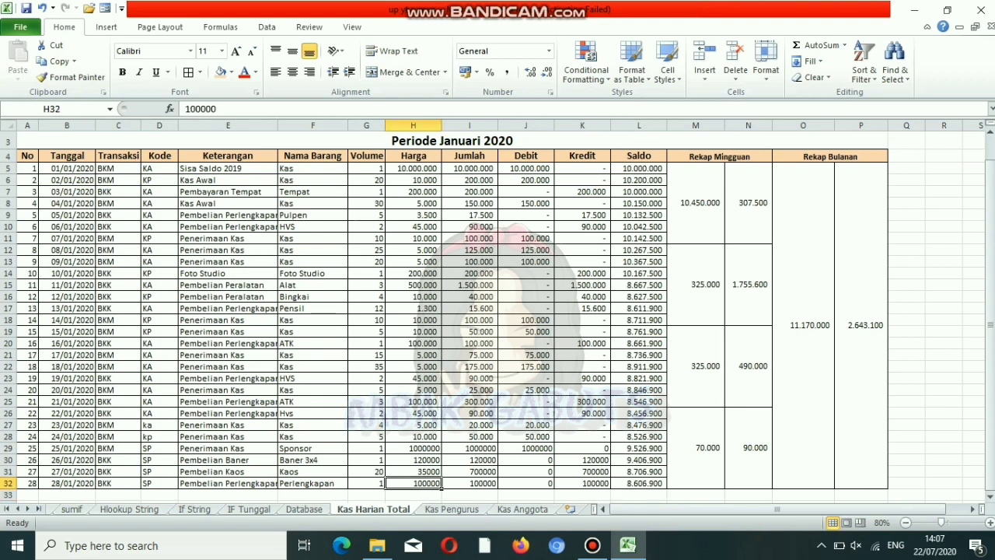
{"action": "key", "text": "Delete"}
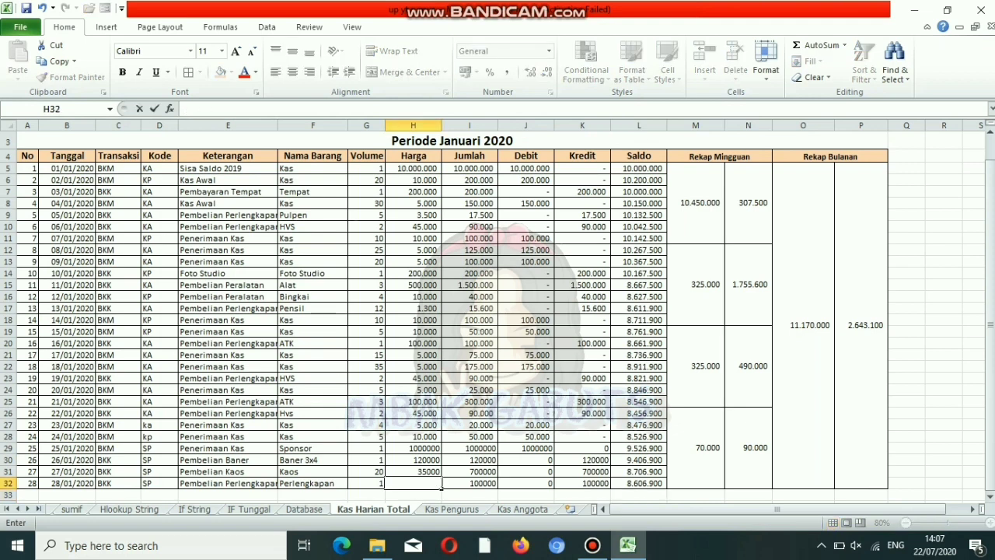
{"action": "key", "text": "Left"}
{"action": "key", "text": "Right"}
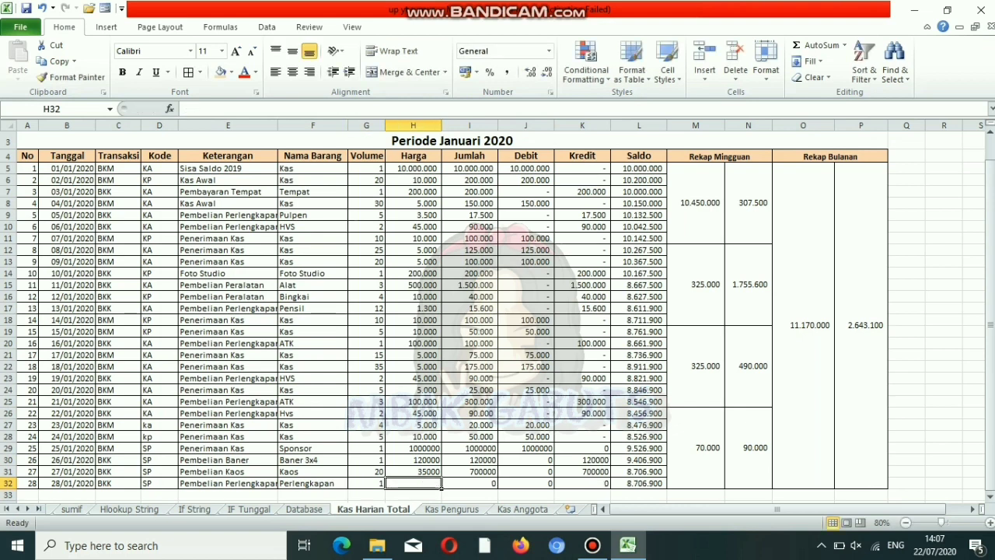
{"action": "type", "text": "="}
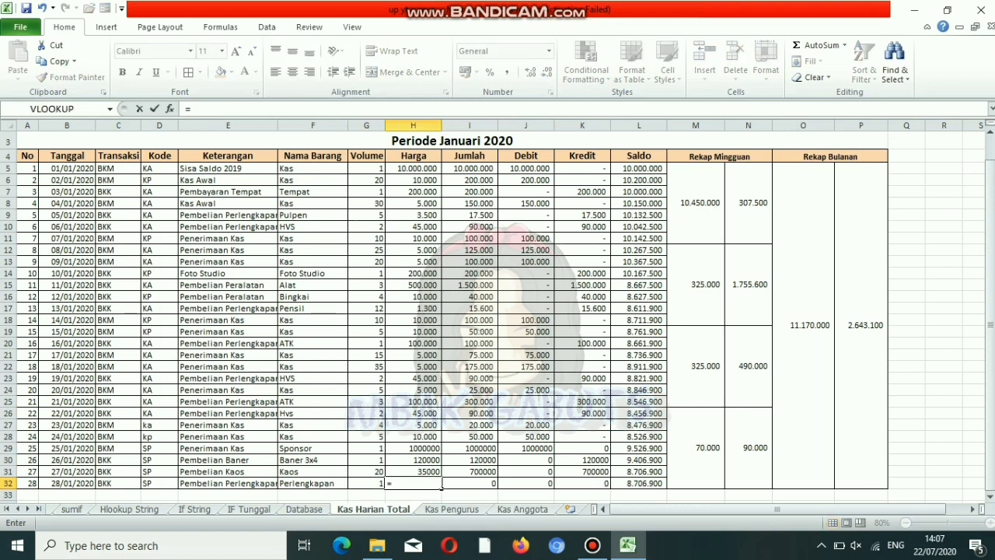
{"action": "key", "text": "BackSpace"}
{"action": "type", "text": "100000"}
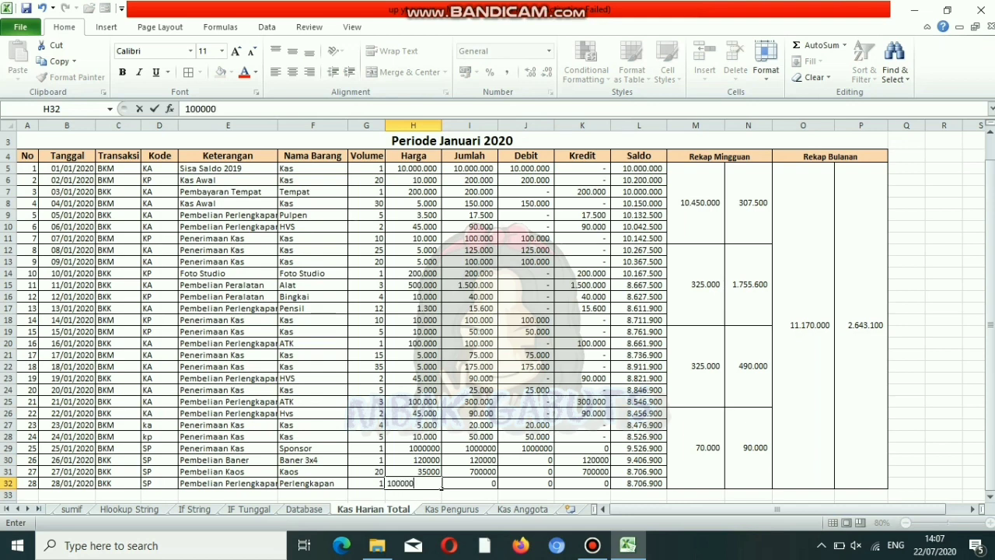
{"action": "key", "text": "Right"}
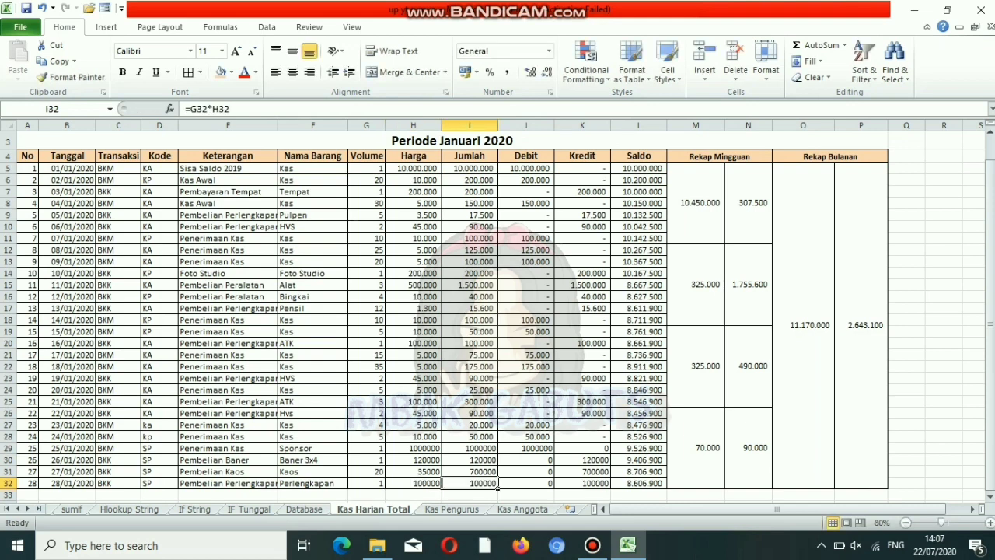
{"action": "left_click", "coordinate": [803, 324]}
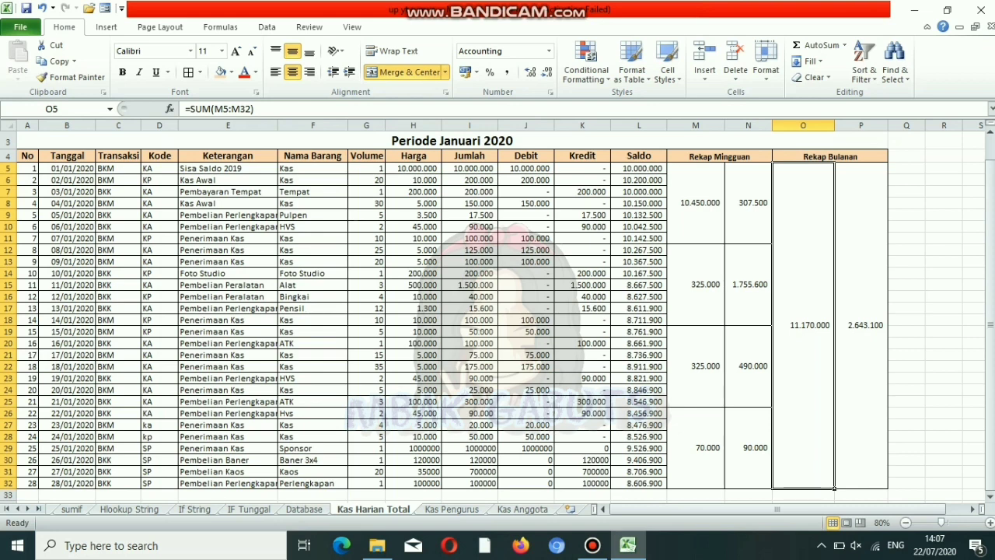
{"action": "left_click", "coordinate": [861, 325]}
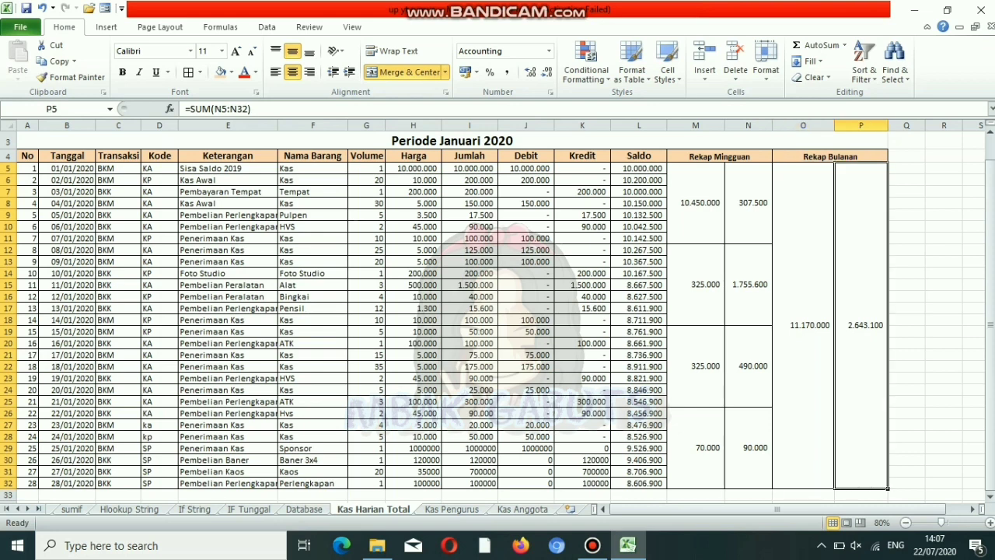
- Clear the Harga prices of the Perlengkapan and Kaos purchases in H32 and H31
{"action": "left_click", "coordinate": [413, 483]}
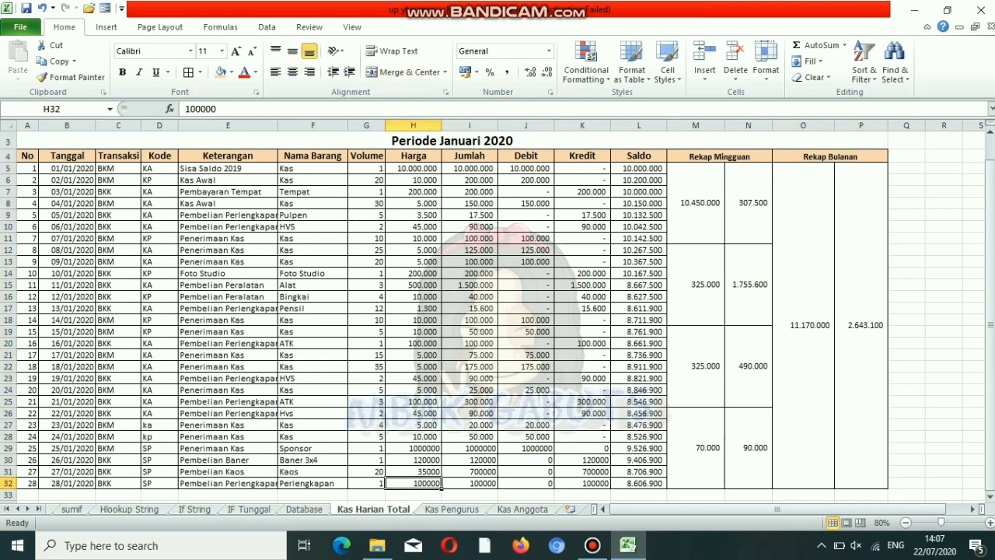
{"action": "key", "text": "BackSpace"}
{"action": "left_click", "coordinate": [469, 482]}
{"action": "left_click", "coordinate": [440, 484]}
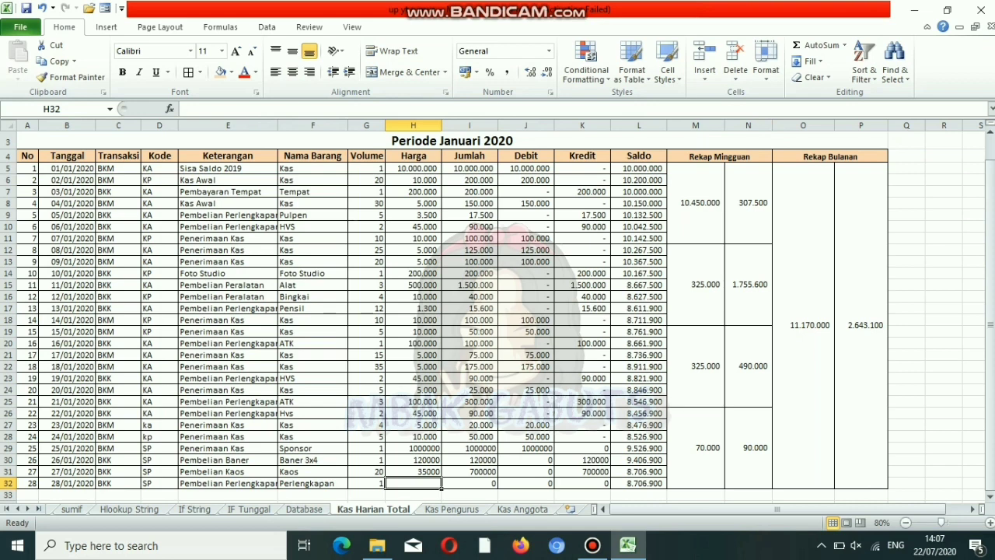
{"action": "left_click", "coordinate": [440, 472]}
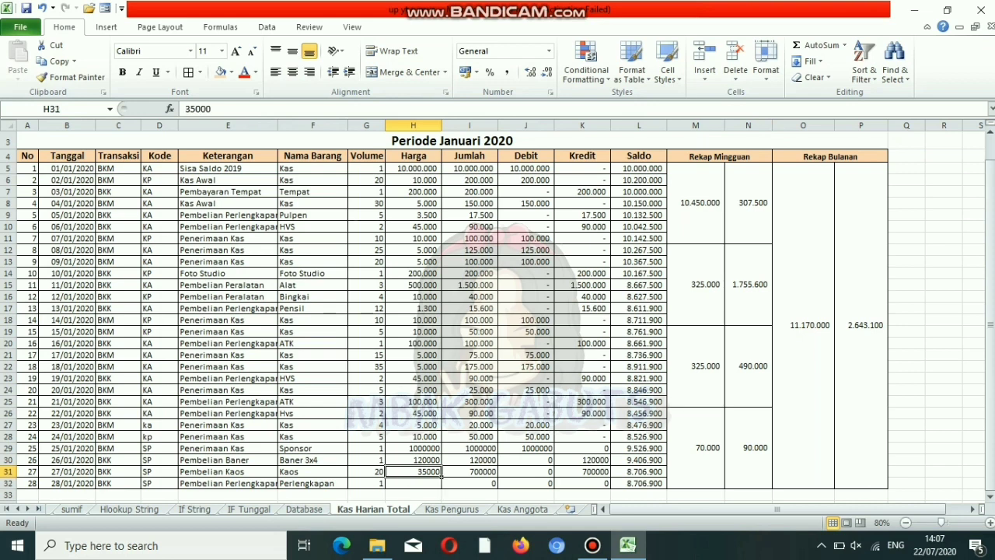
{"action": "key", "text": "BackSpace"}
{"action": "key", "text": "Return"}
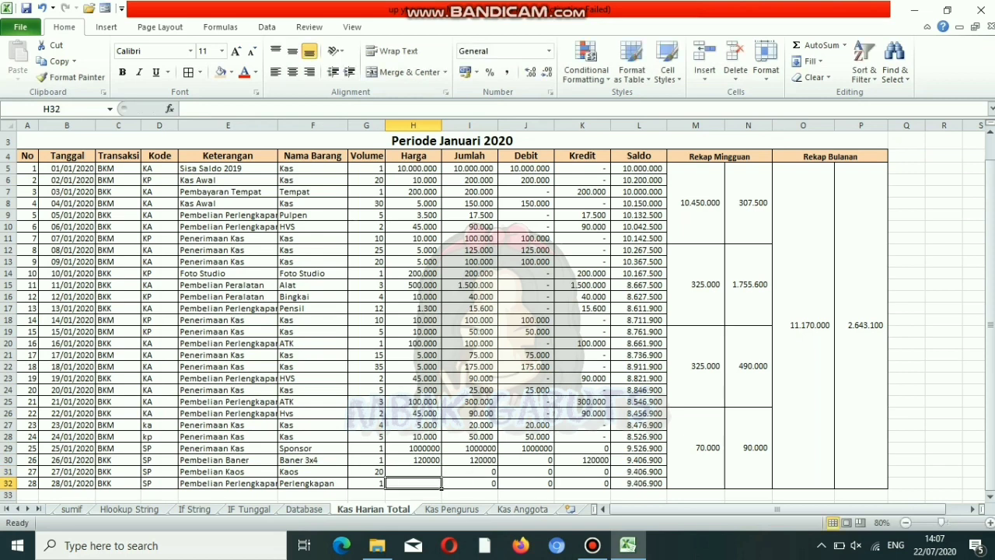
{"action": "left_click", "coordinate": [413, 471]}
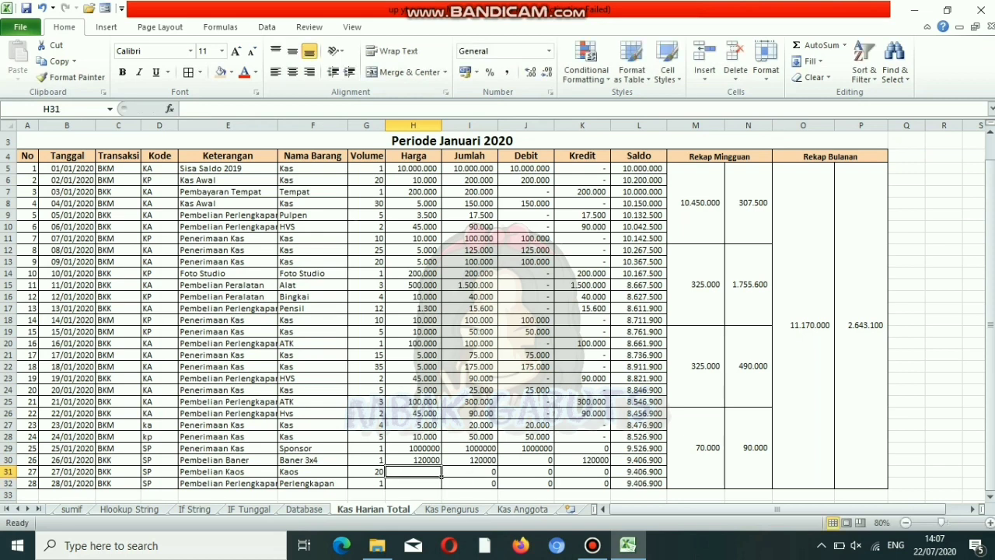
{"action": "left_click", "coordinate": [412, 482]}
{"action": "left_click", "coordinate": [412, 472]}
- Change the last weekly recap formula in M26 to =SUM(J26:J32) and copy it across to N26
{"action": "left_click", "coordinate": [695, 447]}
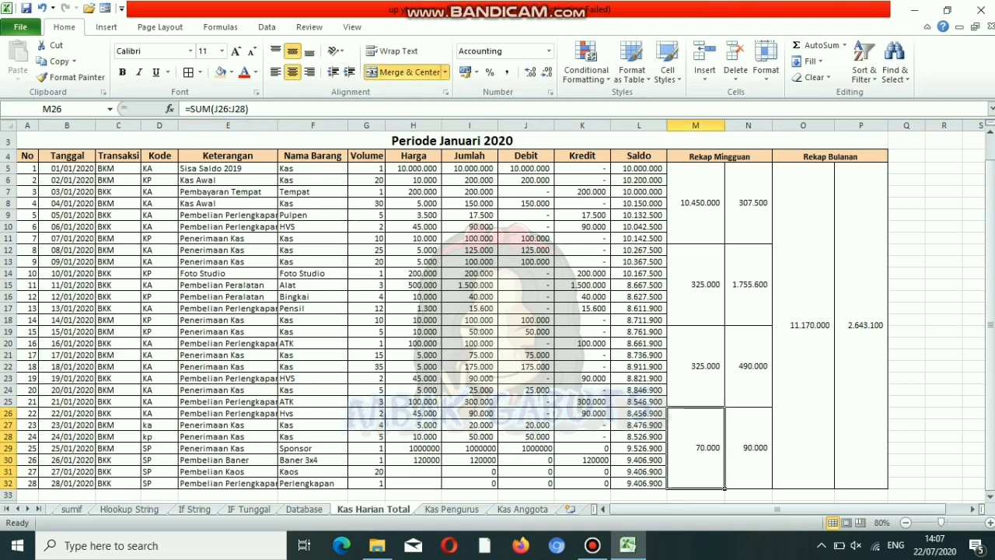
{"action": "left_click", "coordinate": [243, 109]}
{"action": "key", "text": "BackSpace"}
{"action": "key", "text": "BackSpace"}
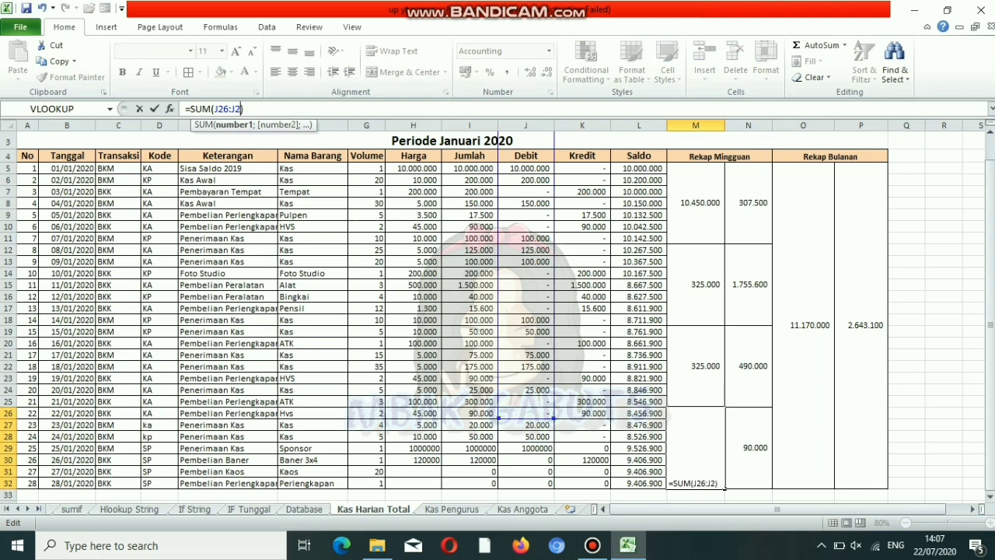
{"action": "type", "text": "32"}
{"action": "key", "text": "Return"}
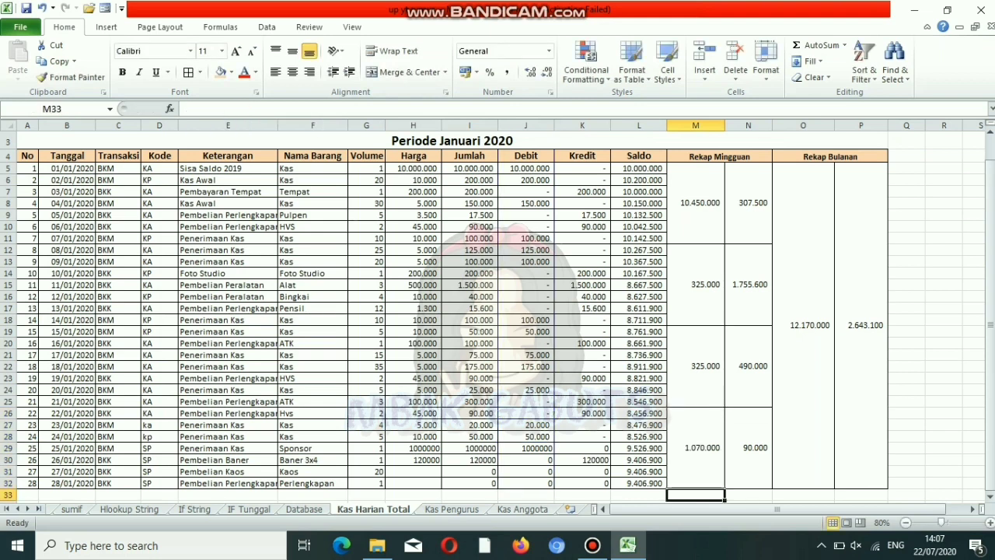
{"action": "left_click", "coordinate": [696, 447]}
{"action": "left_click_drag", "start_coordinate": [724, 488], "coordinate": [772, 488]}
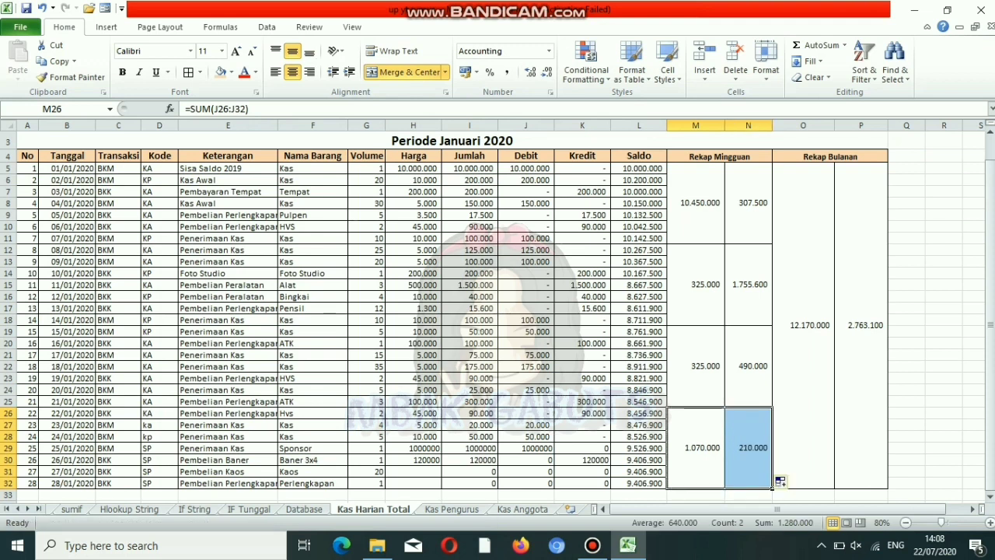
- Enter the prices 35000 for Kaos in H31 and 100000 for Perlengkapan in H32
{"action": "left_click", "coordinate": [495, 472]}
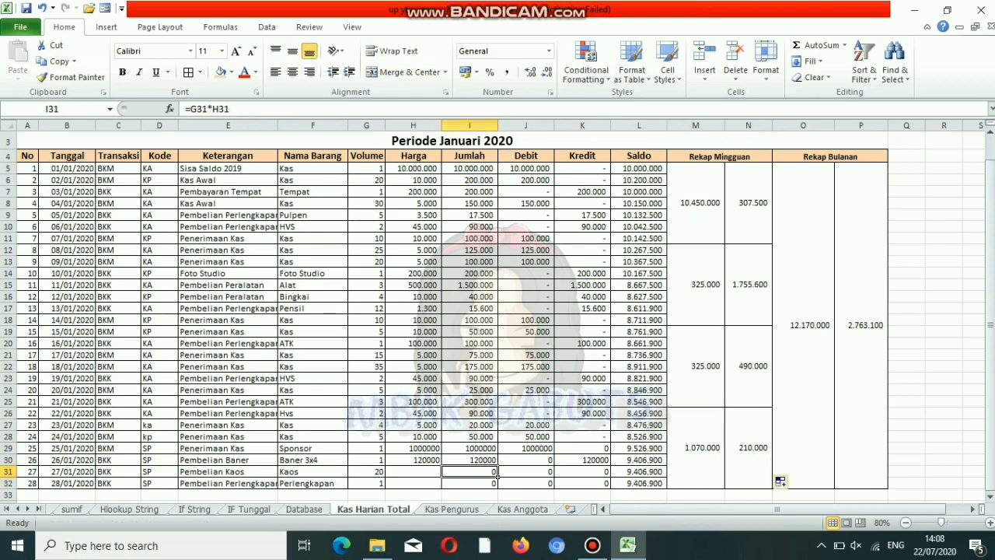
{"action": "left_click", "coordinate": [439, 472]}
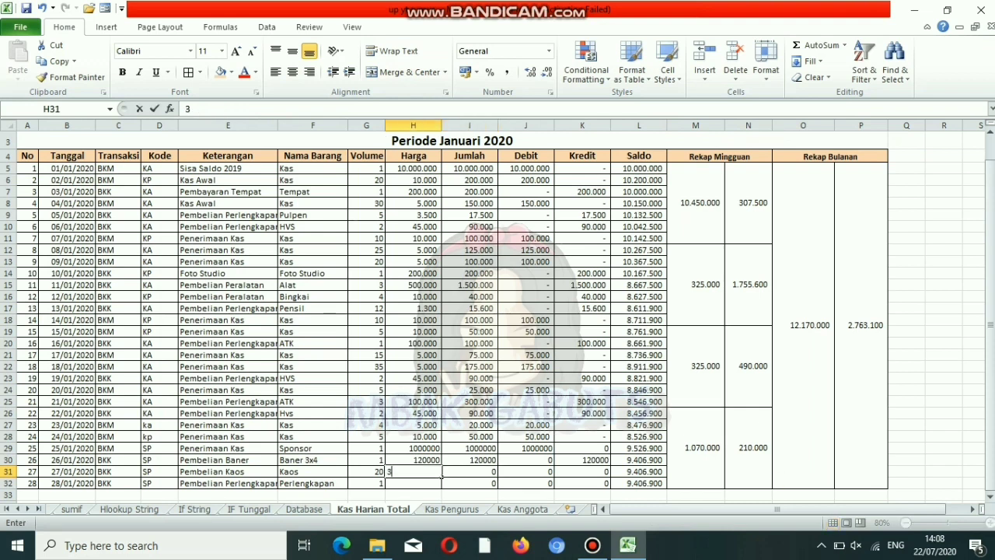
{"action": "type", "text": "35000"}
{"action": "key", "text": "Return"}
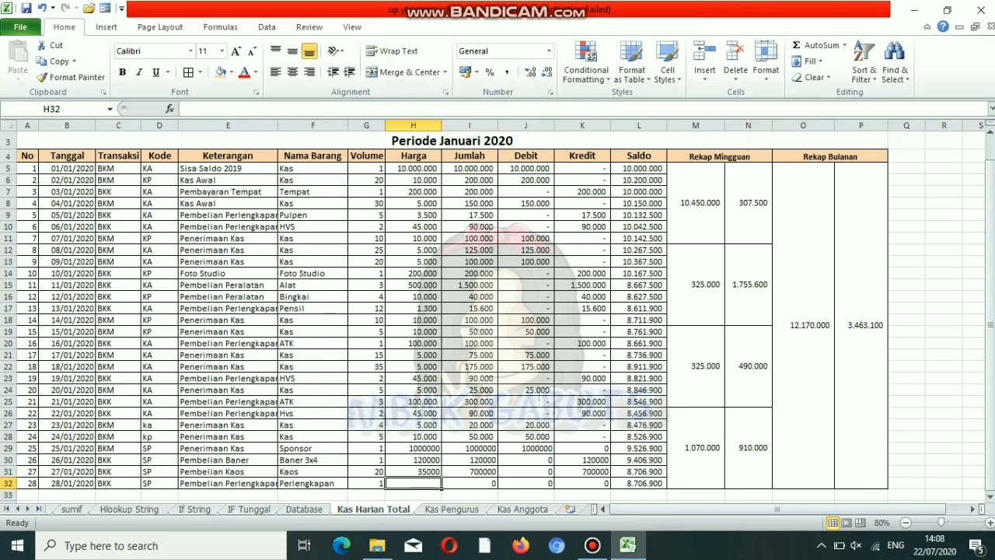
{"action": "type", "text": "100000"}
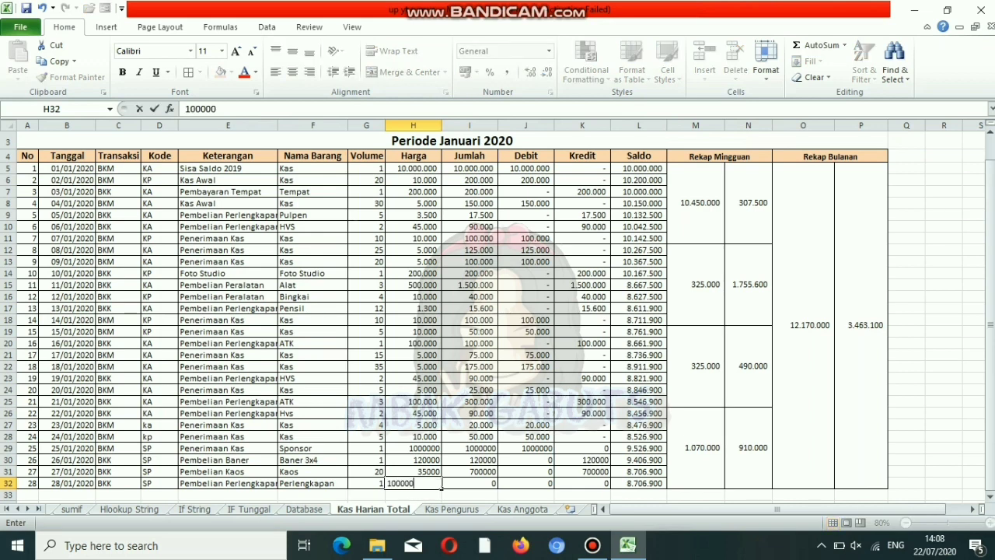
{"action": "left_click", "coordinate": [495, 484]}
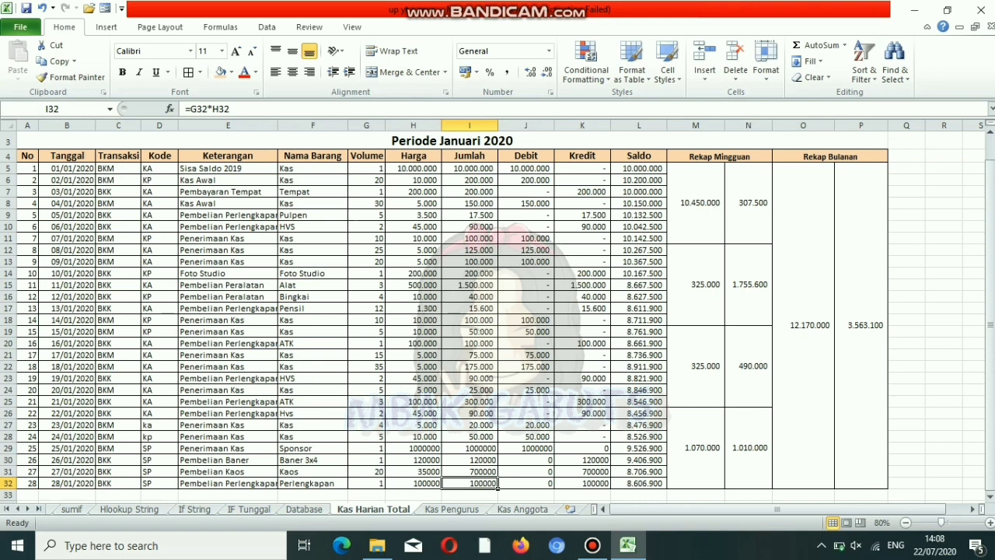
- Apply the comma-style number format to the amounts in H29:L32 of Kas Harian Total
{"action": "left_click_drag", "start_coordinate": [412, 484], "coordinate": [645, 449]}
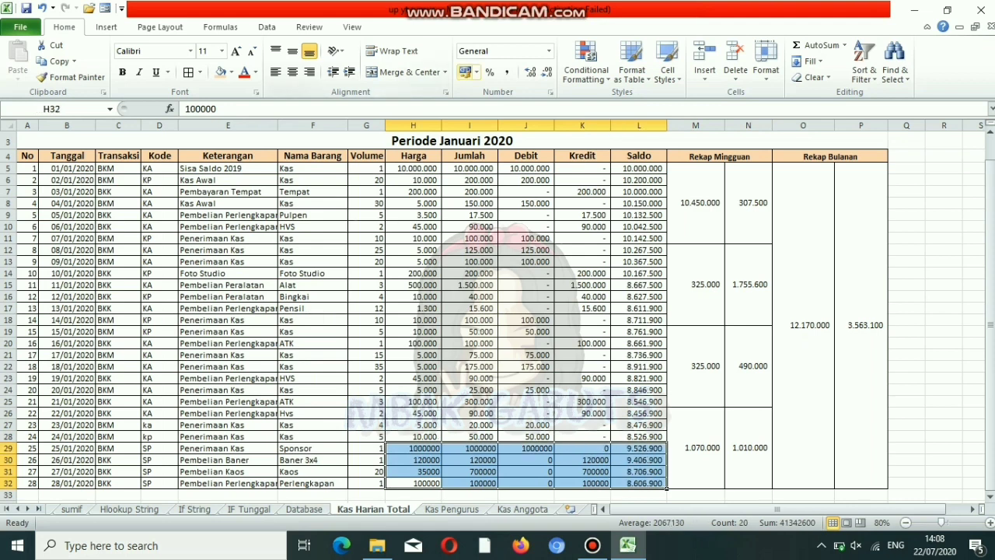
{"action": "left_click", "coordinate": [507, 73]}
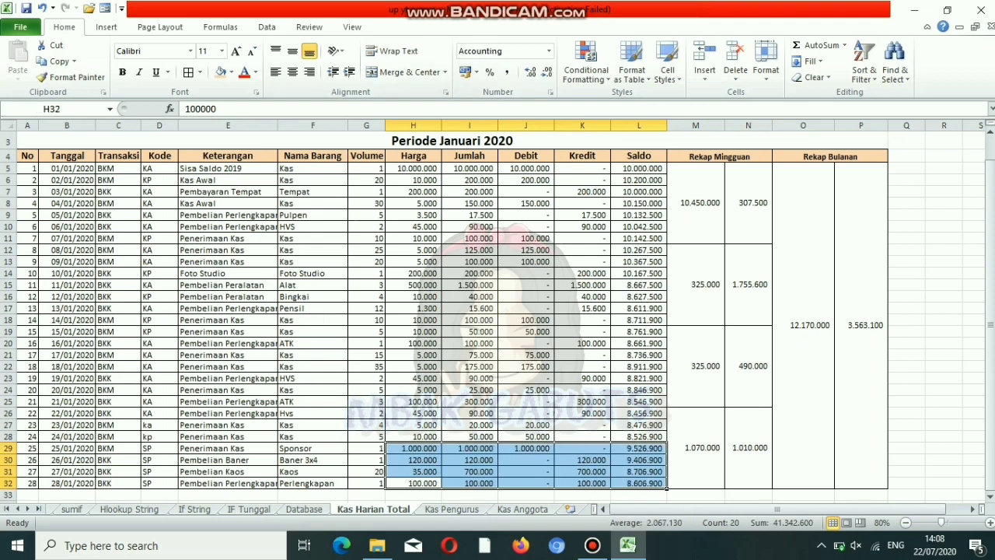
{"action": "left_click", "coordinate": [695, 448]}
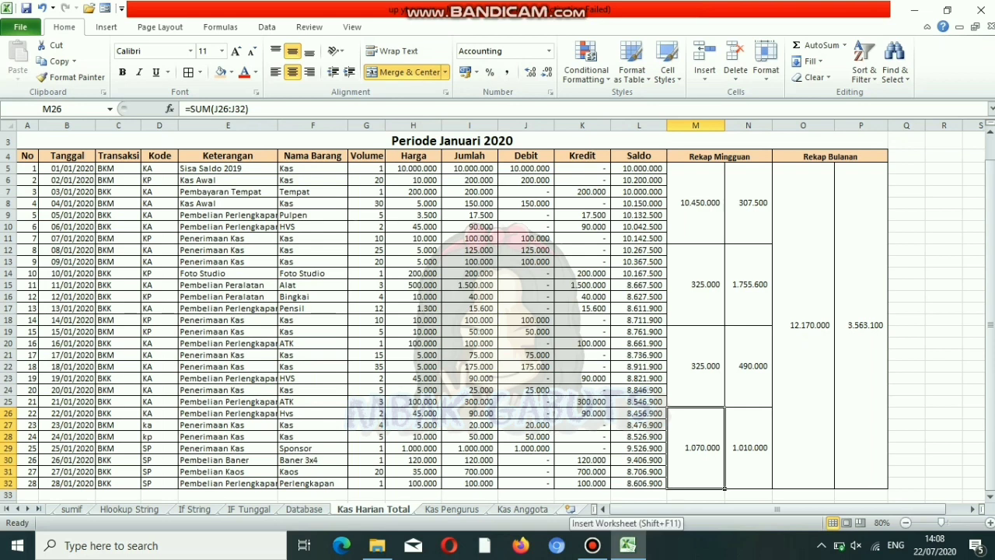
- Insert a new worksheet after Kas Anggota and name it Dana Sponsor
{"action": "left_click", "coordinate": [570, 508]}
{"action": "double_click", "coordinate": [463, 509]}
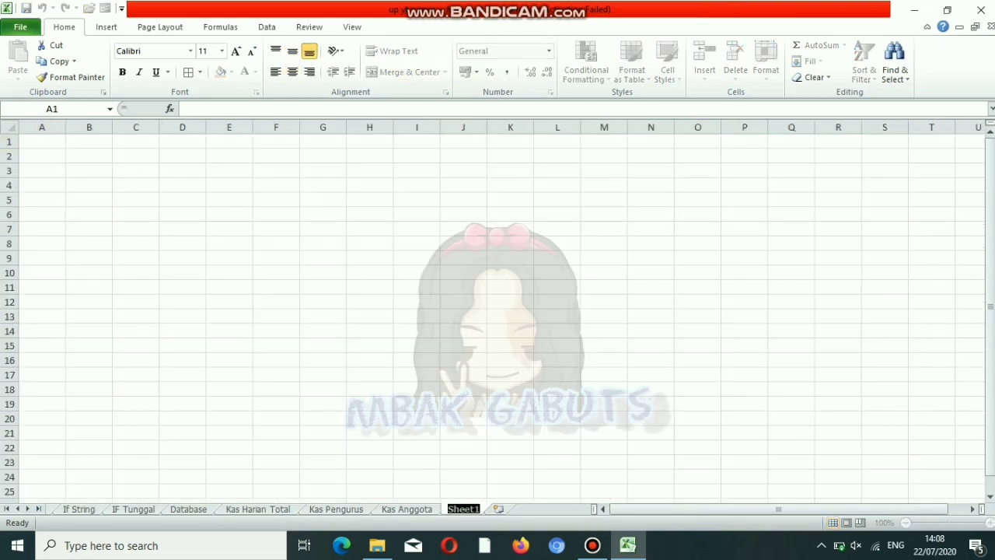
{"action": "type", "text": "D"}
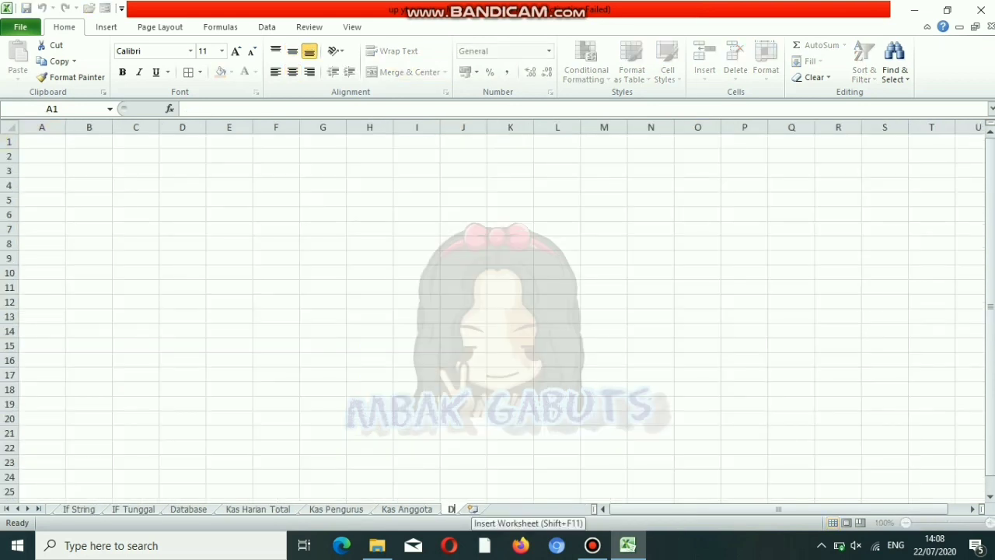
{"action": "type", "text": "ana S"}
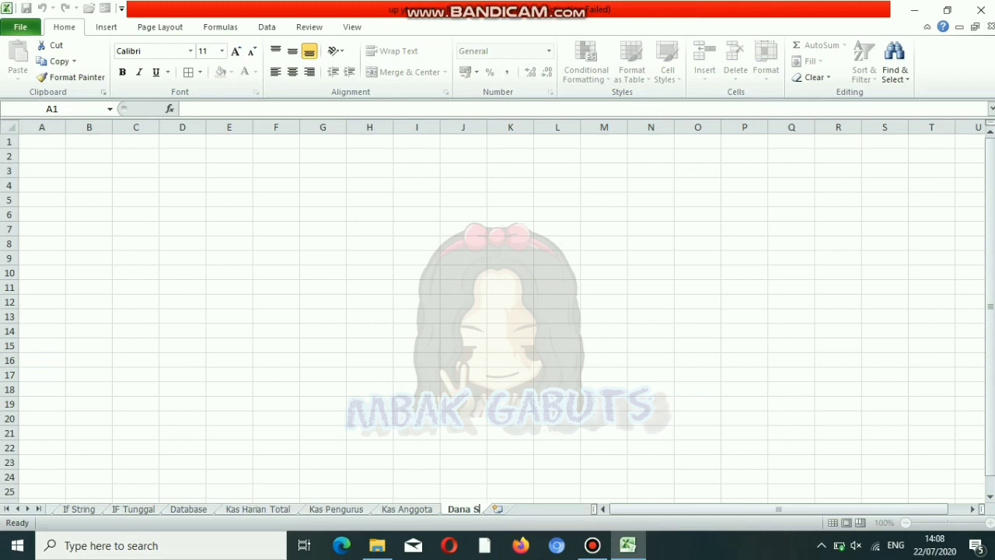
{"action": "type", "text": "ponsor"}
- Copy the title and header rows A2:O5 from Kas Anggota to A2 of the Dana Sponsor sheet
{"action": "key", "text": "ctrl+Page_Up"}
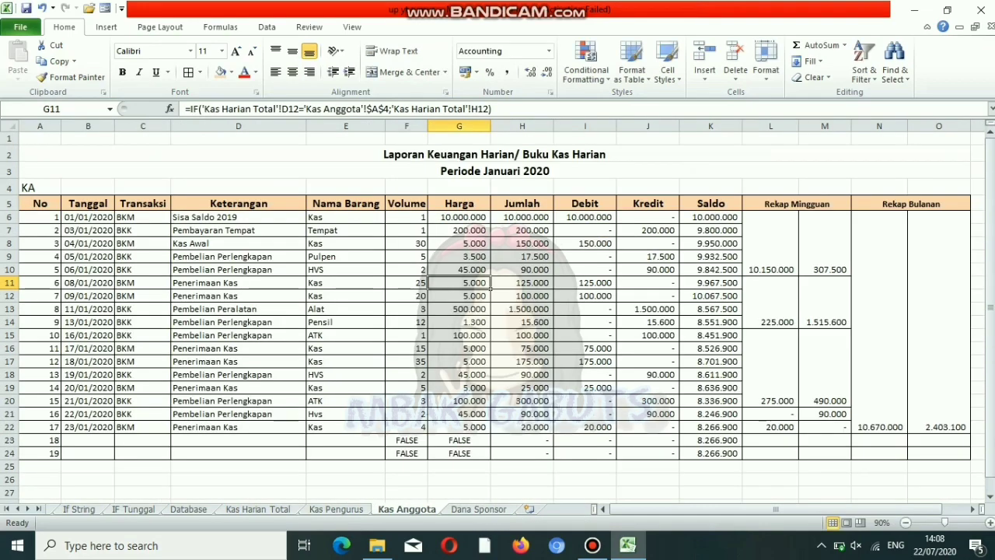
{"action": "left_click_drag", "start_coordinate": [967, 155], "coordinate": [970, 208]}
{"action": "key", "text": "ctrl+c"}
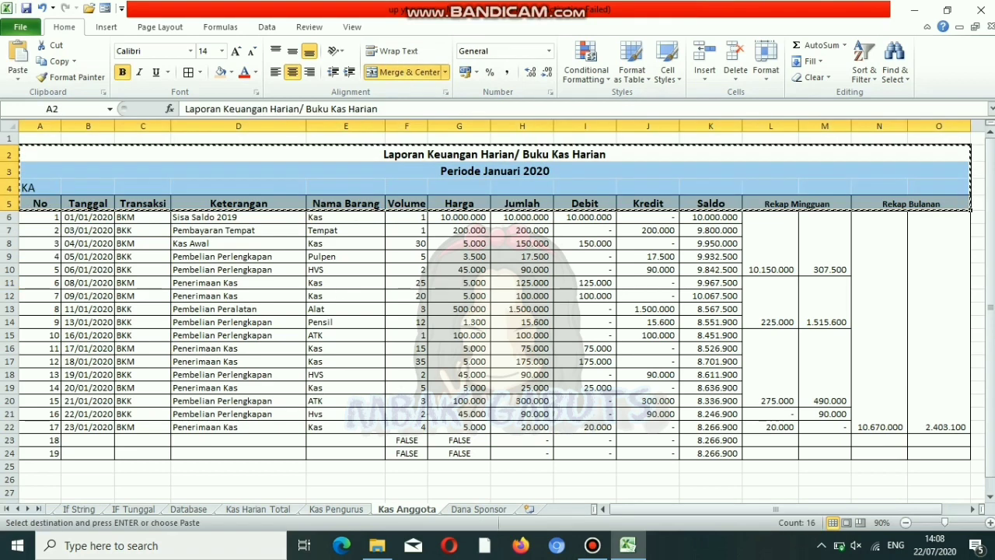
{"action": "key", "text": "ctrl+Page_Down"}
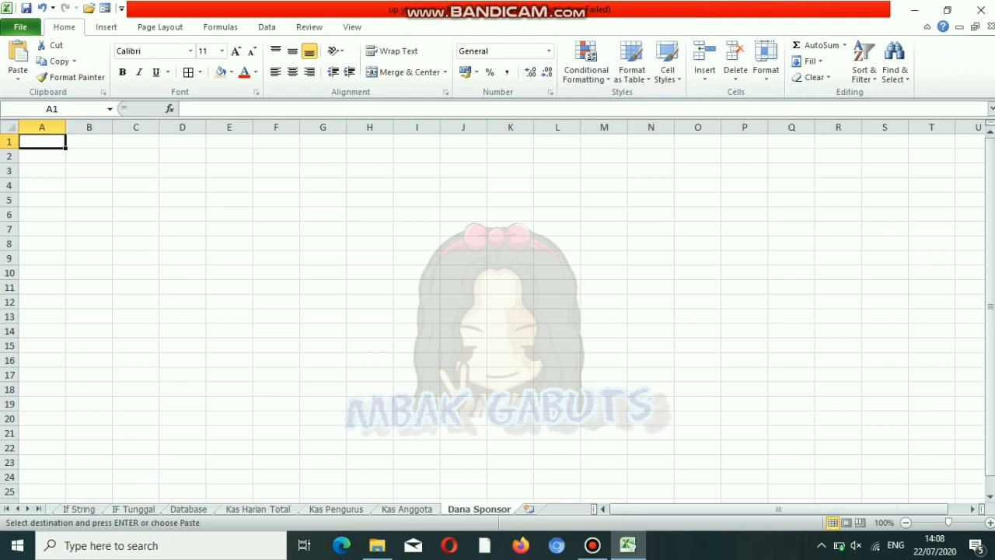
{"action": "left_click", "coordinate": [42, 157]}
{"action": "key", "text": "ctrl+v"}
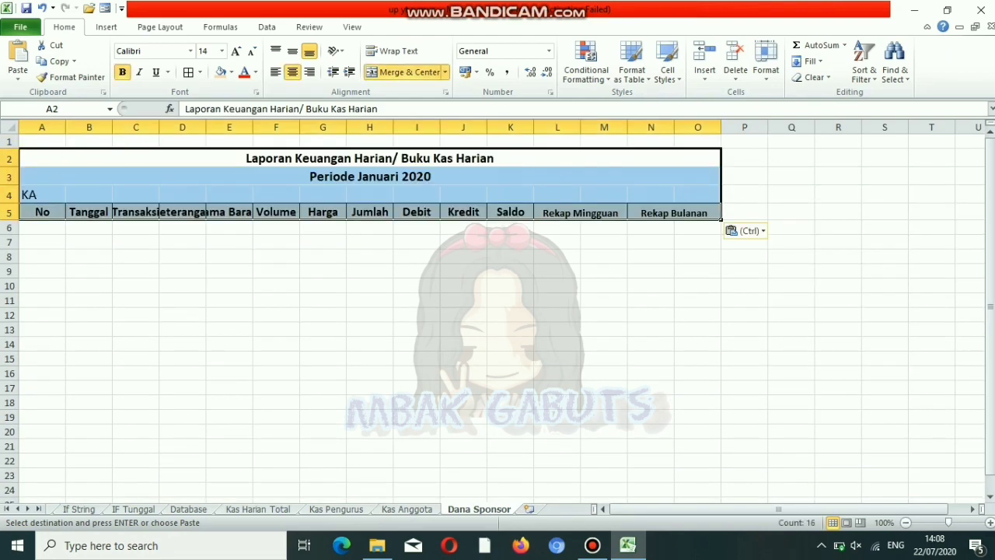
- Replace the code in A4 of Dana Sponsor with SP
{"action": "left_click", "coordinate": [62, 198]}
{"action": "key", "text": "BackSpace"}
{"action": "type", "text": "SP"}
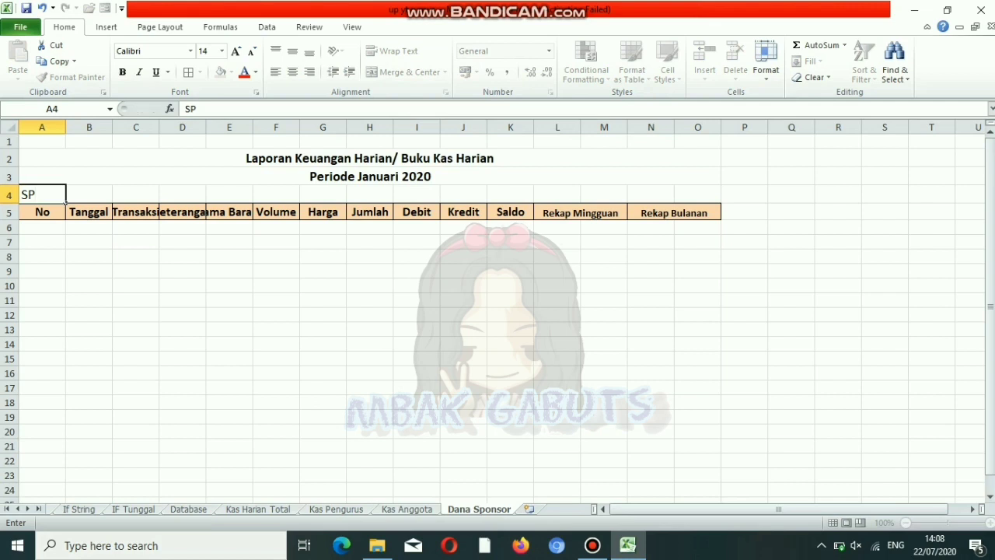
{"action": "key", "text": "Return"}
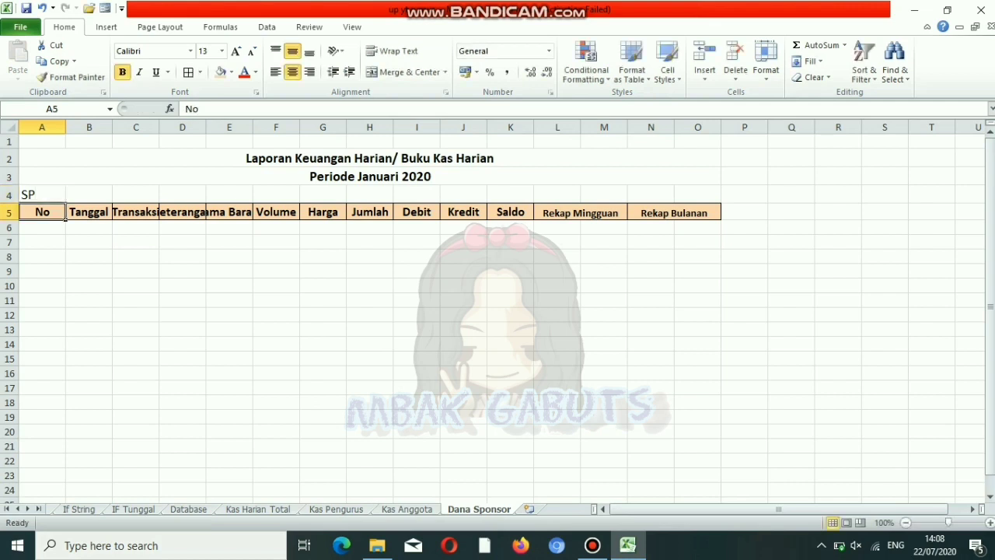
{"action": "key", "text": "Return"}
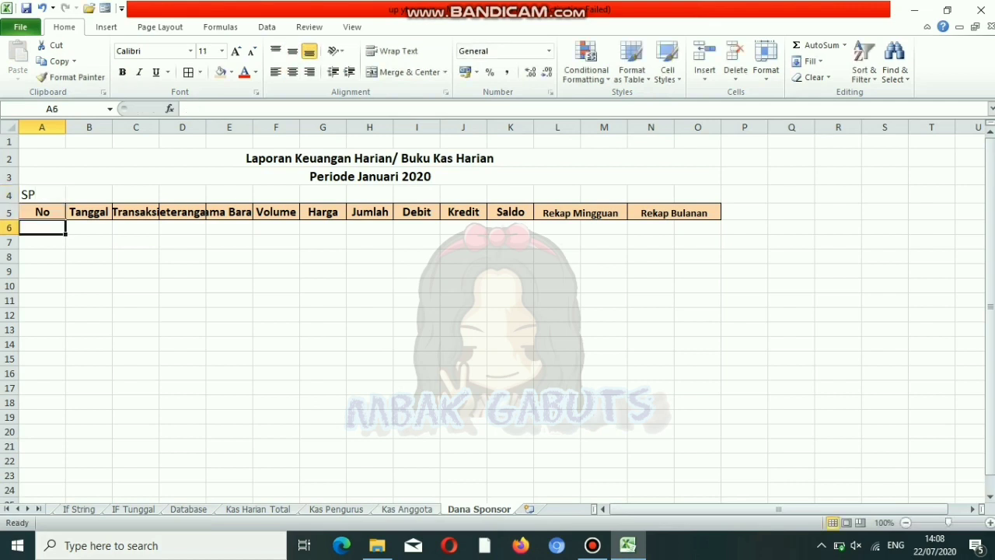
- Review the IF formula behind the first Tanggal cell, B6, on the Kas Anggota sheet
{"action": "key", "text": "ctrl+Page_Up"}
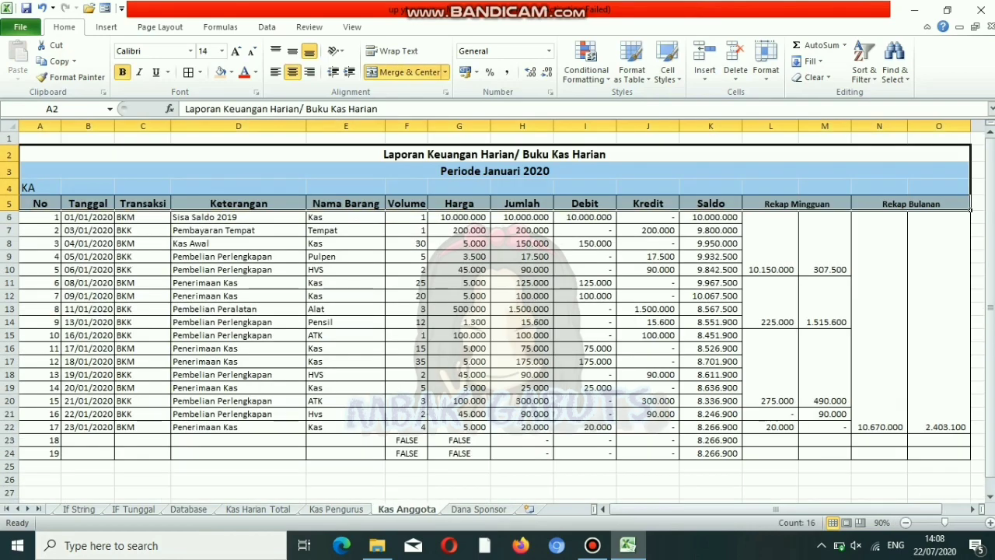
{"action": "left_click", "coordinate": [113, 221]}
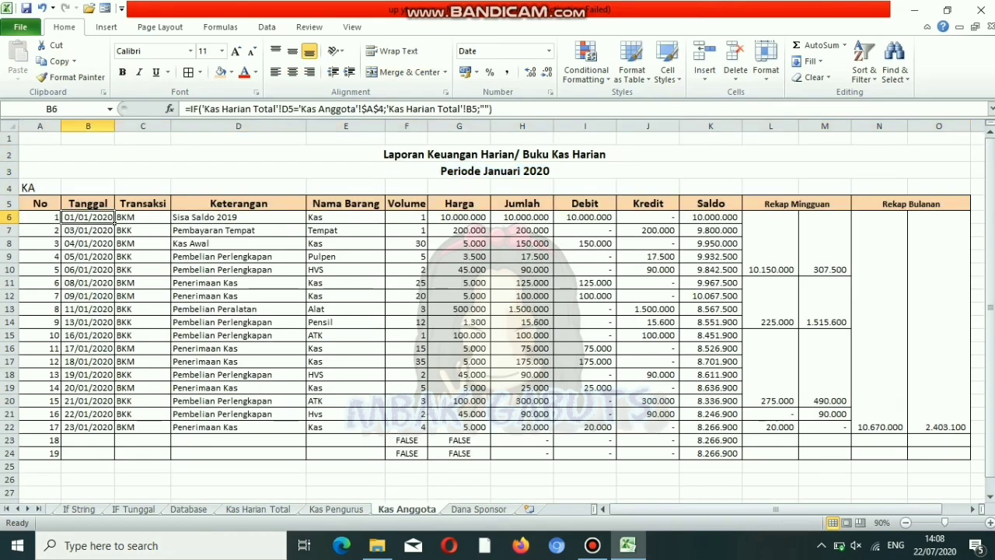
{"action": "left_click", "coordinate": [494, 110]}
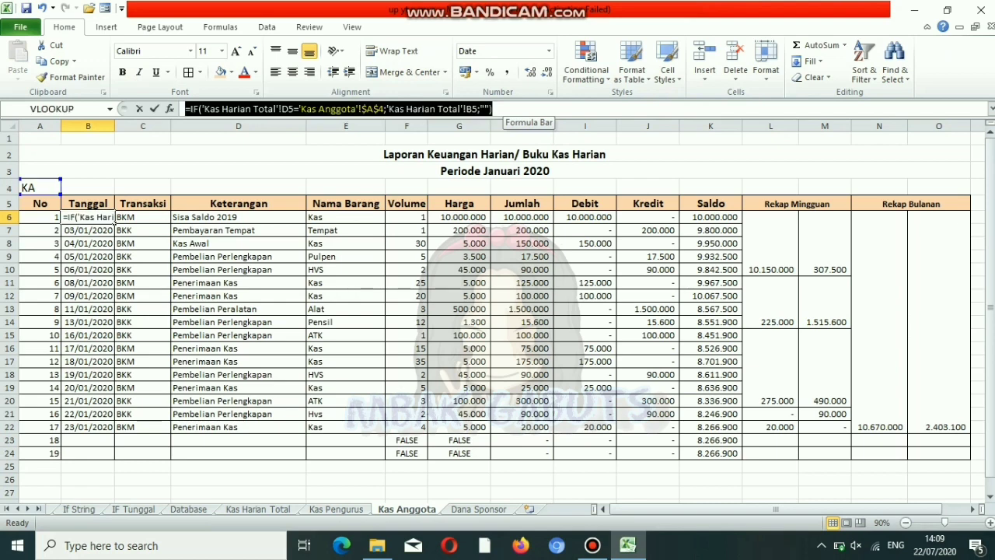
{"action": "key", "text": "F2"}
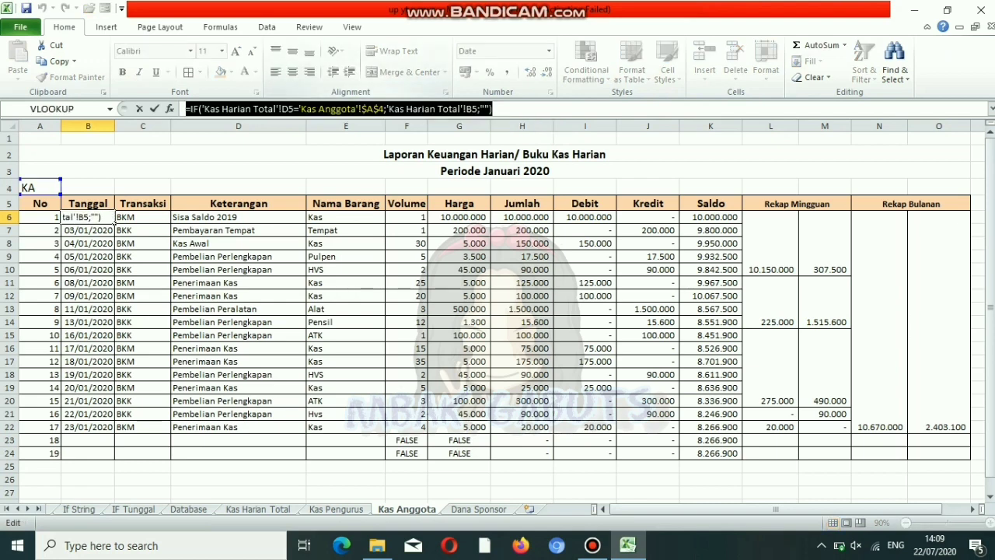
{"action": "key", "text": "Return"}
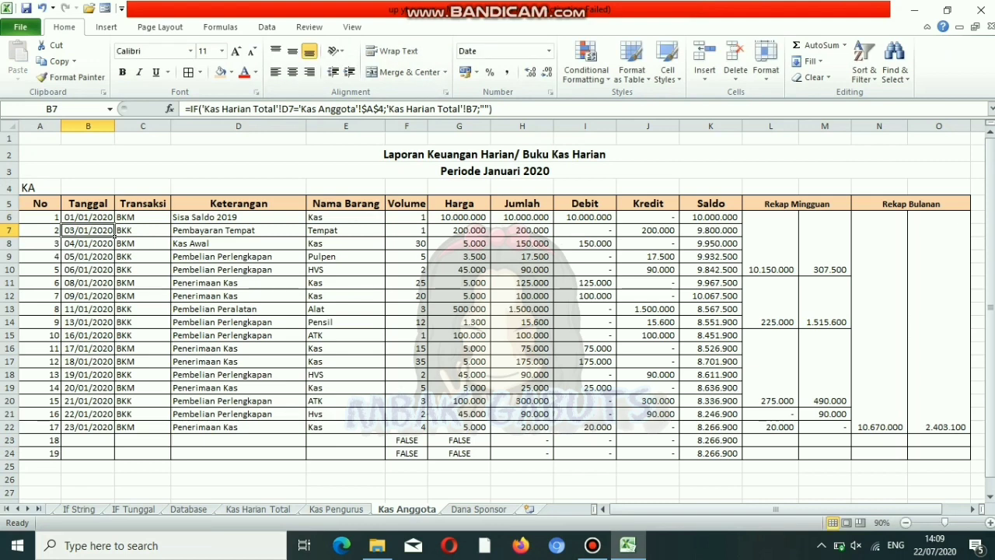
{"action": "key", "text": "Up"}
{"action": "key", "text": "Left"}
- Enter =IF('Kas Harian Total'!D29='Dana Sponsor'!$A$4;'Kas Harian Total'!B29) in the first Tanggal cell, B6, of Dana Sponsor
{"action": "key", "text": "ctrl+Page_Down"}
{"action": "key", "text": "Right"}
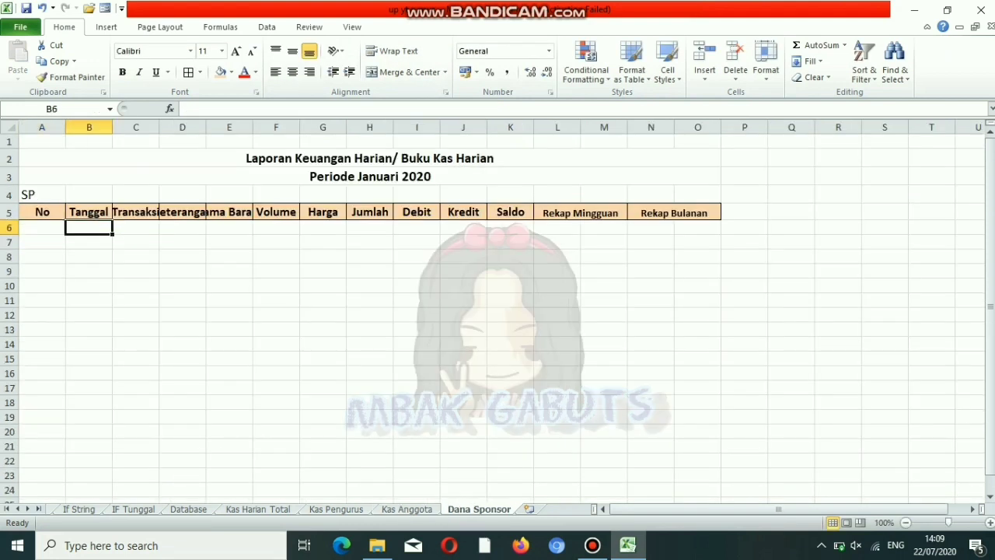
{"action": "type", "text": "=IF"}
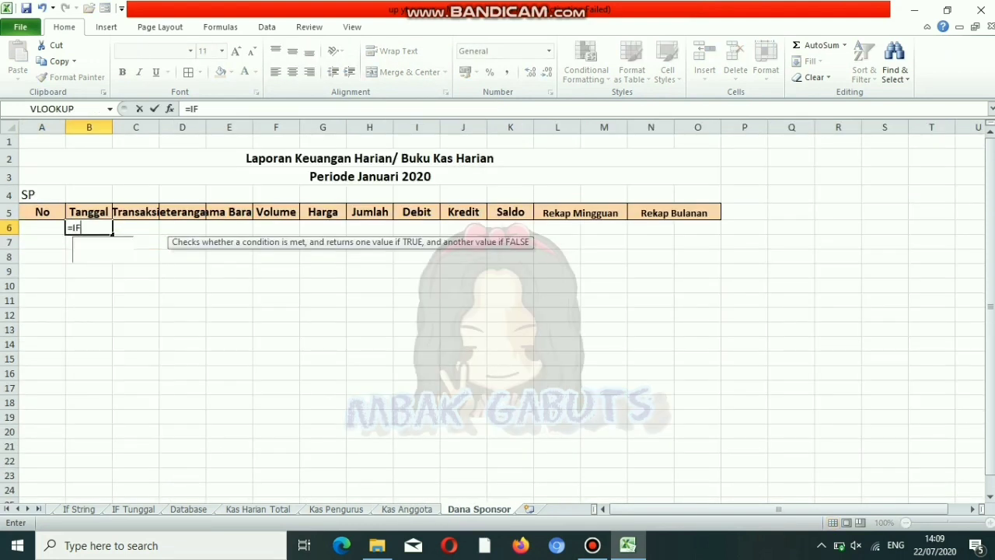
{"action": "type", "text": "("}
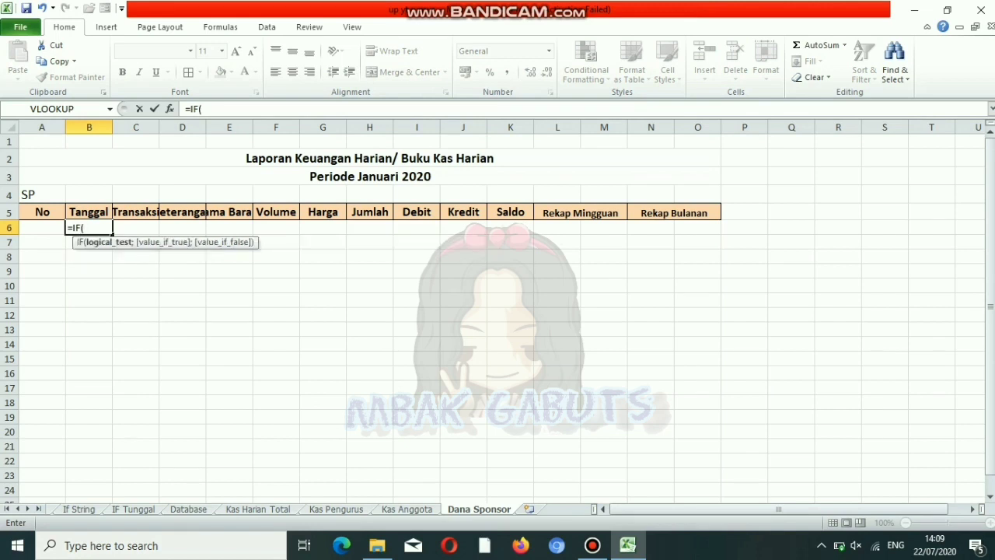
{"action": "left_click", "coordinate": [257, 508]}
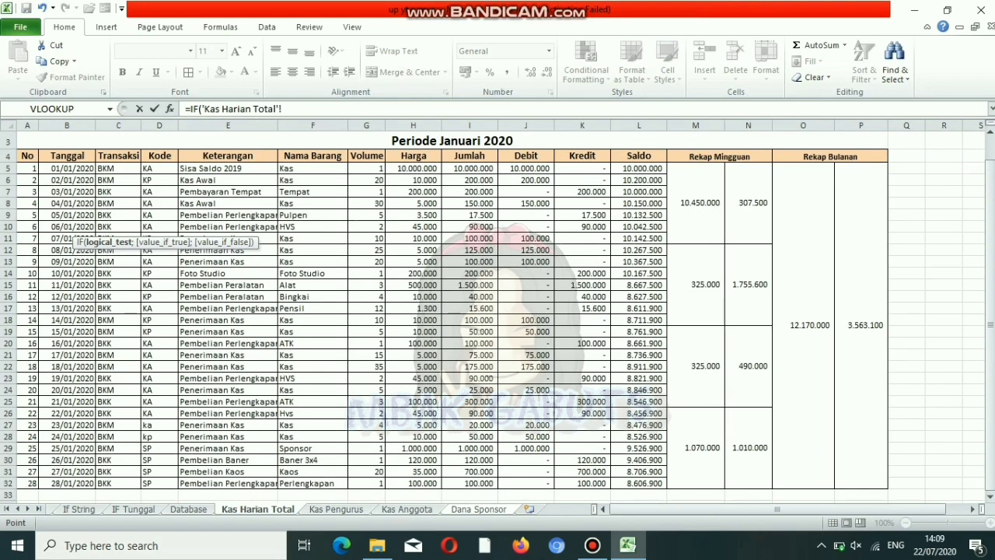
{"action": "left_click", "coordinate": [159, 449]}
{"action": "type", "text": "="}
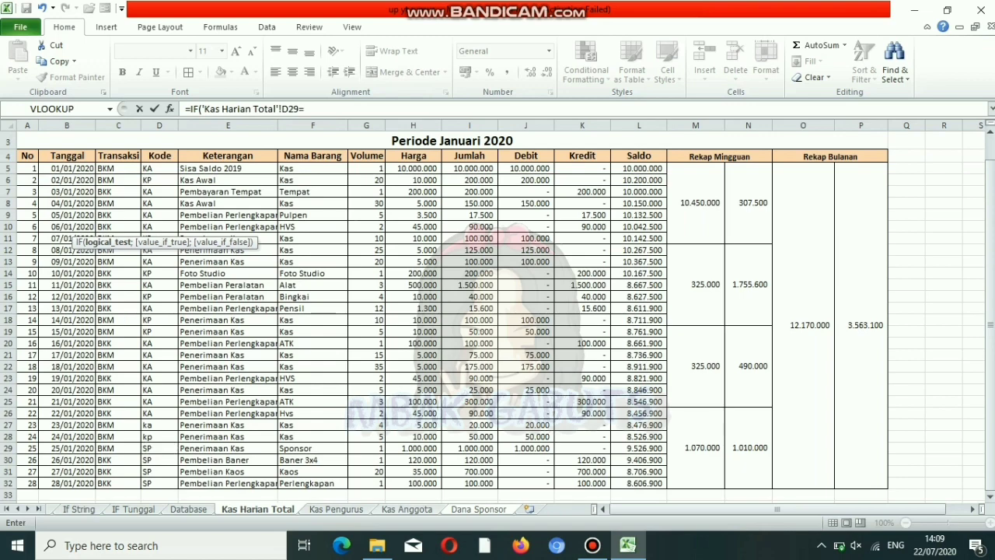
{"action": "left_click", "coordinate": [478, 508]}
{"action": "left_click", "coordinate": [42, 194]}
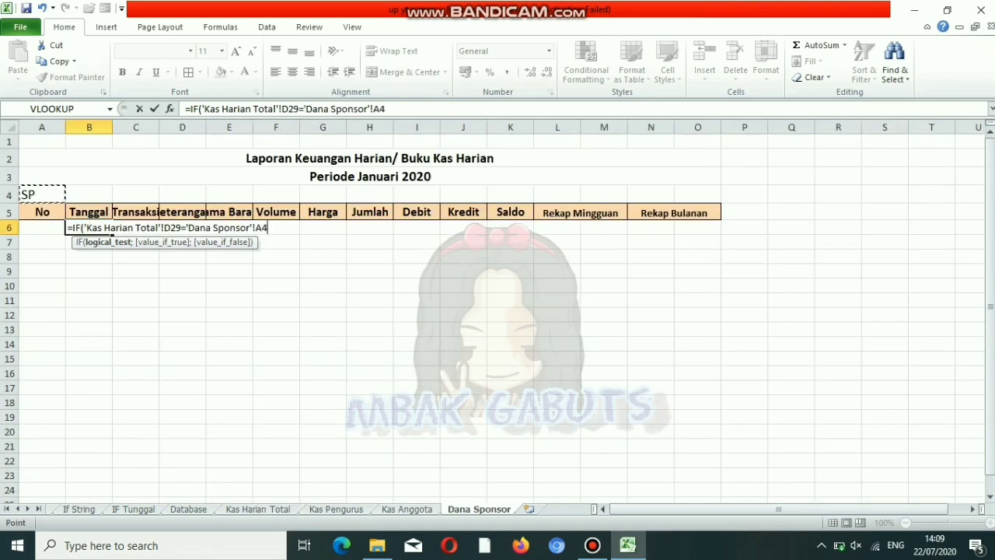
{"action": "key", "text": "F4"}
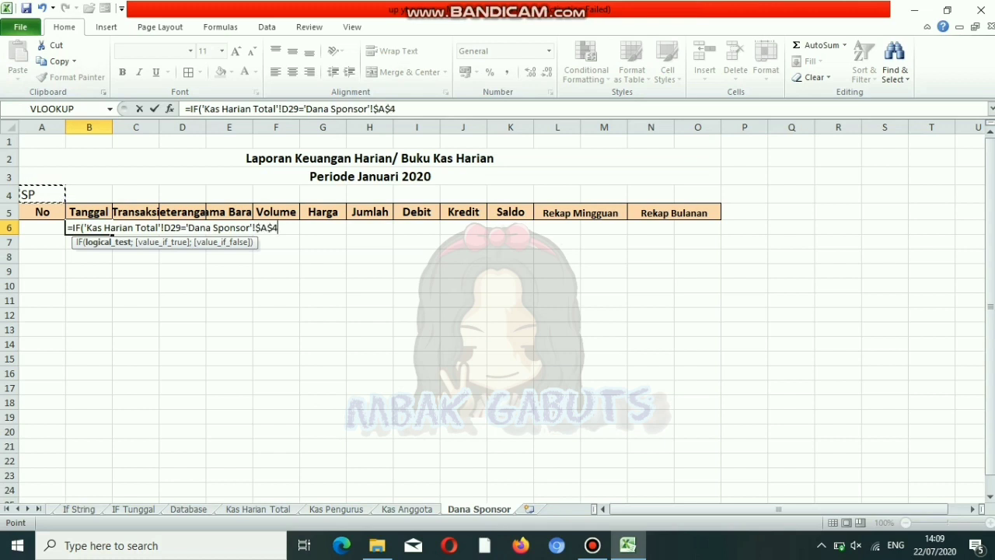
{"action": "type", "text": ";"}
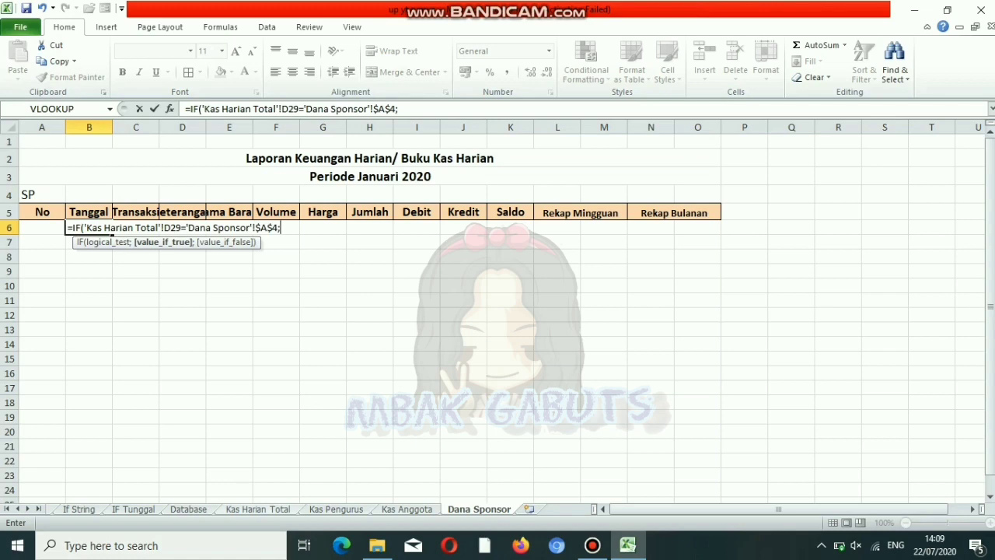
{"action": "left_click", "coordinate": [258, 508]}
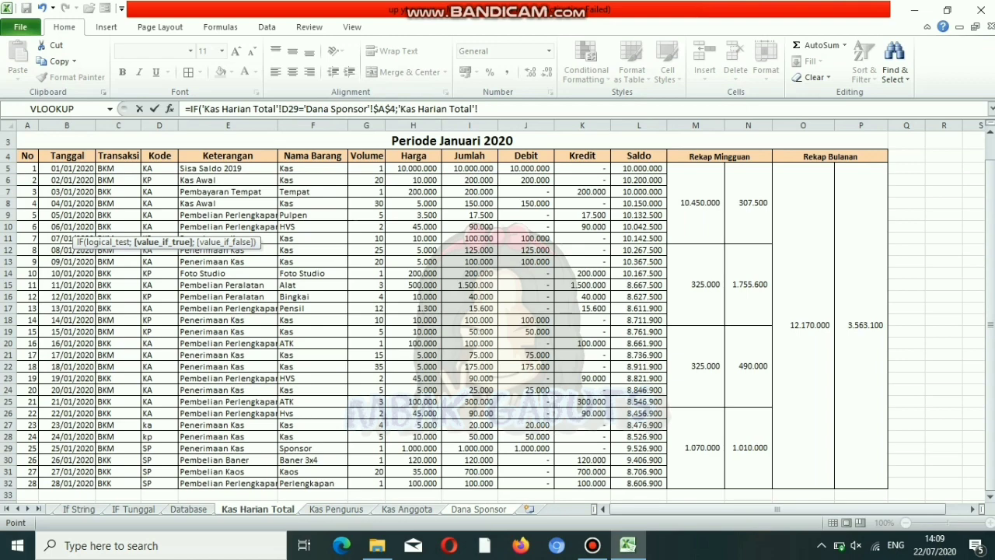
{"action": "left_click", "coordinate": [46, 447]}
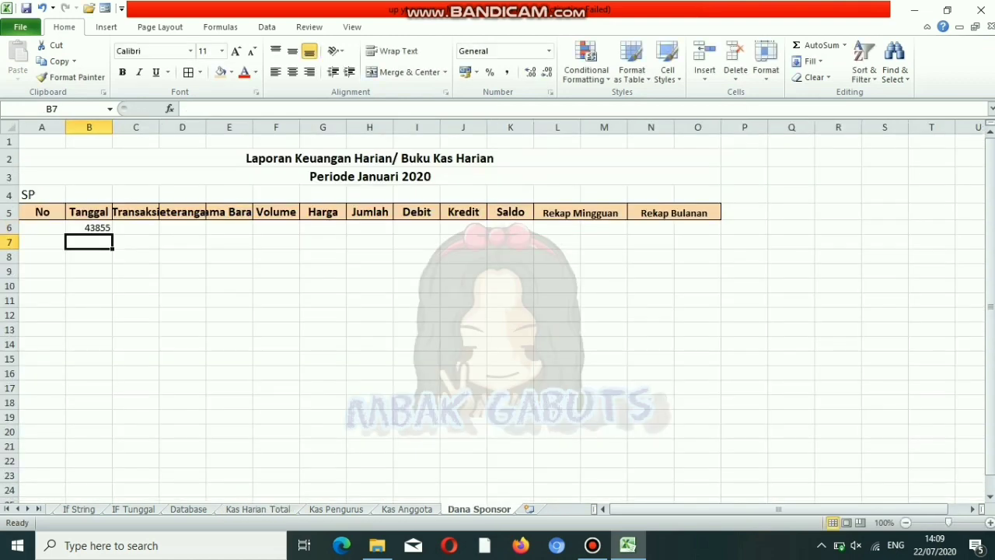
- Copy the B6 formula text into the Transaksi cell C6 and change its returned reference to 'Kas Harian Total'!C29
{"action": "left_click", "coordinate": [88, 228]}
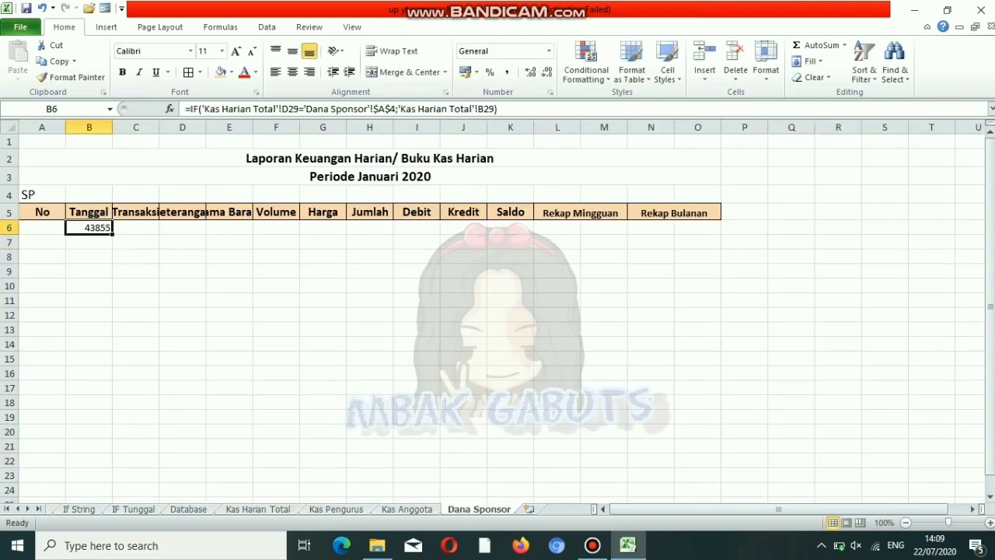
{"action": "left_click_drag", "start_coordinate": [497, 109], "coordinate": [185, 109]}
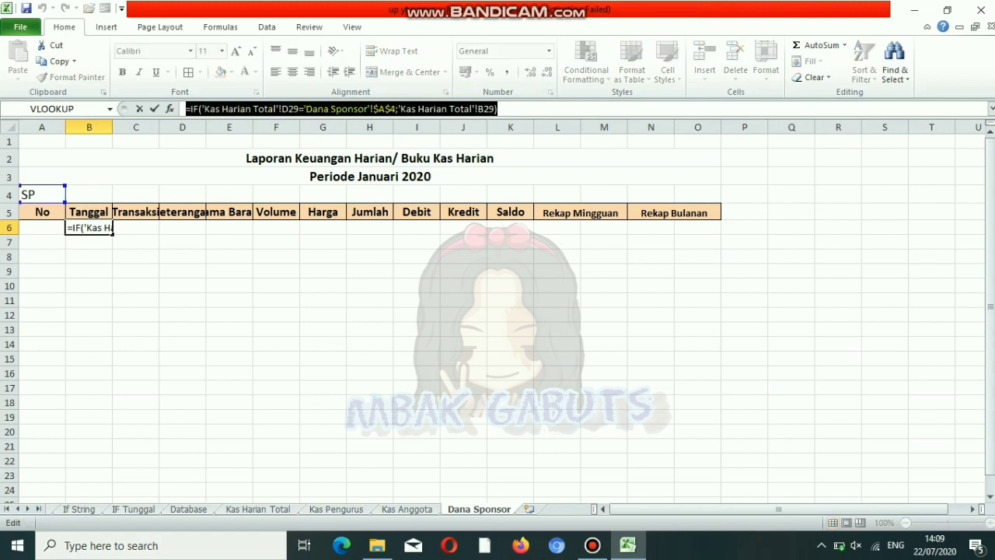
{"action": "key", "text": "ctrl+c"}
{"action": "key", "text": "Return"}
{"action": "key", "text": "Right"}
{"action": "key", "text": "Up"}
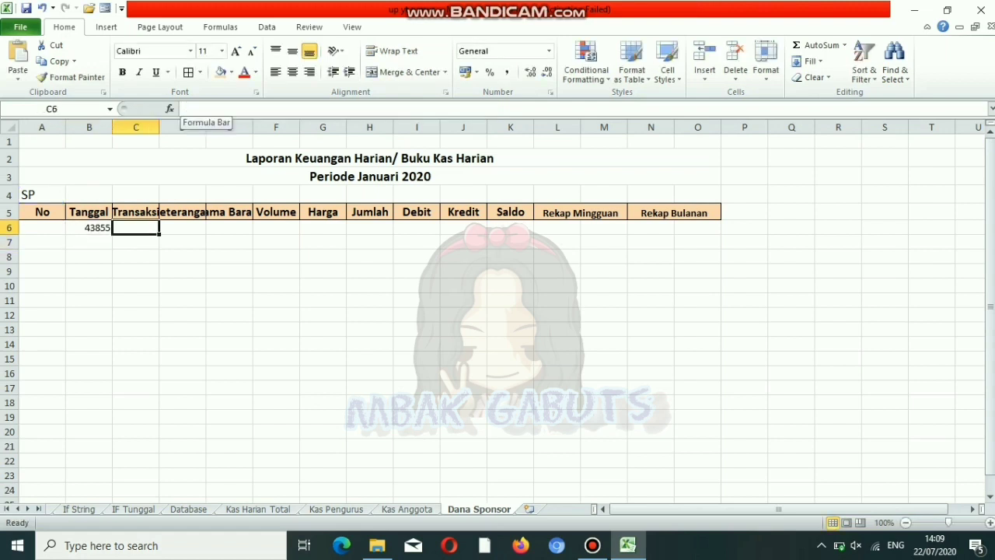
{"action": "key", "text": "ctrl+v"}
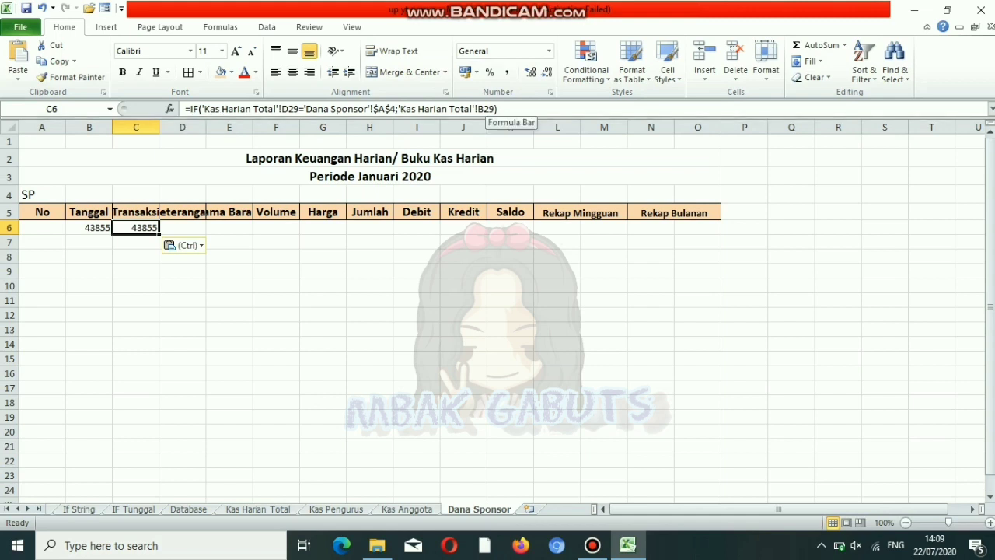
{"action": "left_click", "coordinate": [482, 109]}
{"action": "key", "text": "BackSpace"}
{"action": "type", "text": "C"}
{"action": "key", "text": "Return"}
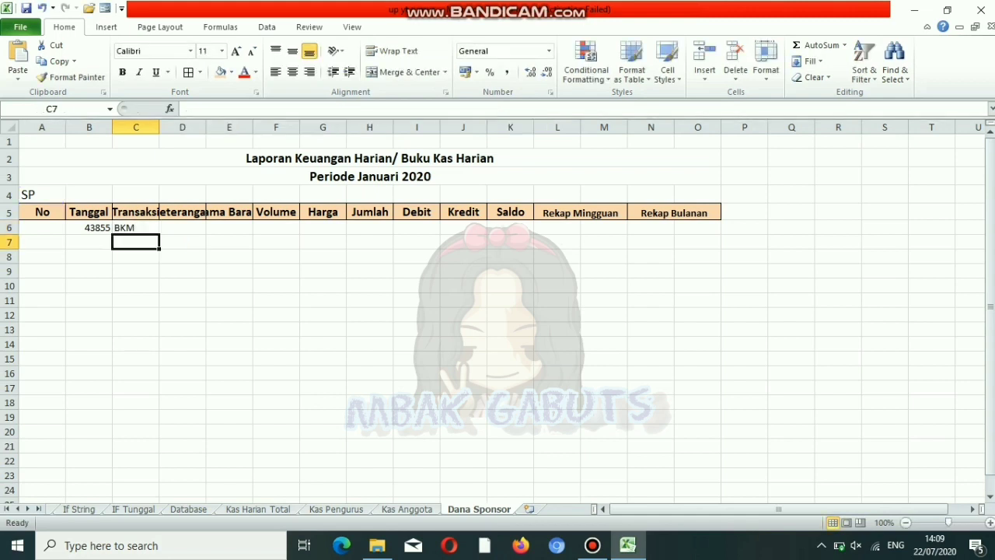
- Paste the copied IF formula into the Keterangan cell D6 and change its returned reference to 'Kas Harian Total'!D29
{"action": "key", "text": "Right"}
{"action": "key", "text": "Up"}
{"action": "key", "text": "ctrl+v"}
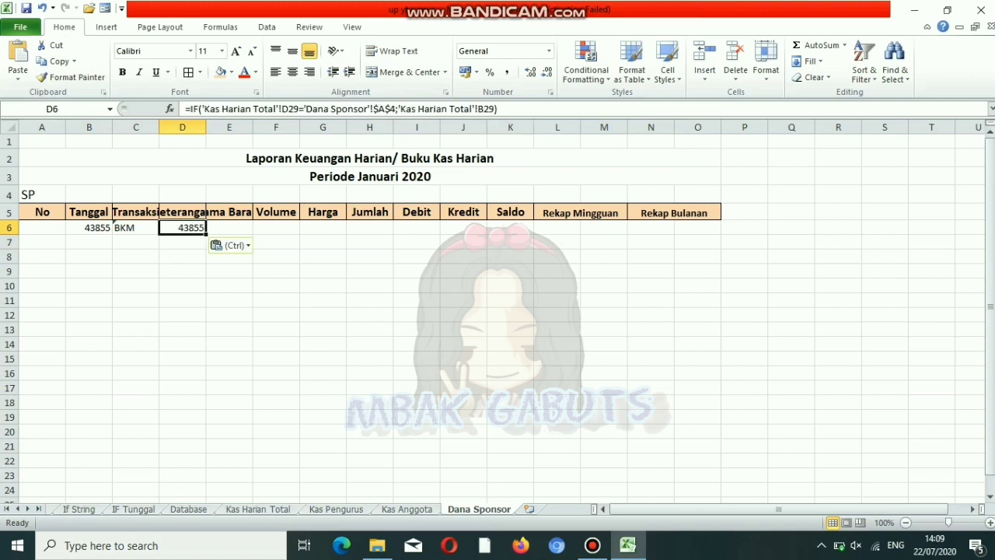
{"action": "left_click", "coordinate": [479, 108]}
{"action": "key", "text": "BackSpace"}
{"action": "type", "text": "D"}
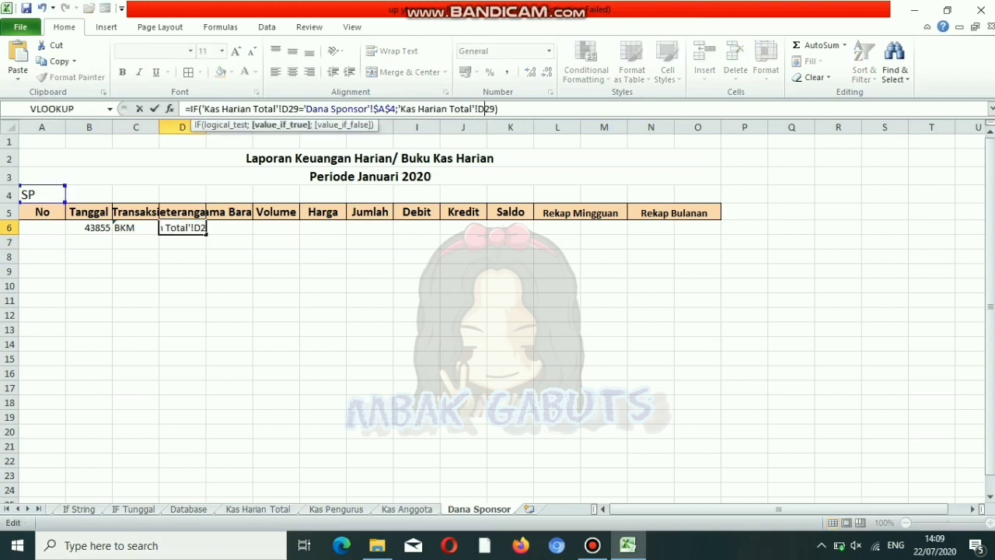
{"action": "key", "text": "Return"}
- Paste the copied IF formula into the Nama Barang cell E6 and change its returned reference to 'Kas Harian Total'!E29
{"action": "key", "text": "Right"}
{"action": "key", "text": "Up"}
{"action": "key", "text": "ctrl+v"}
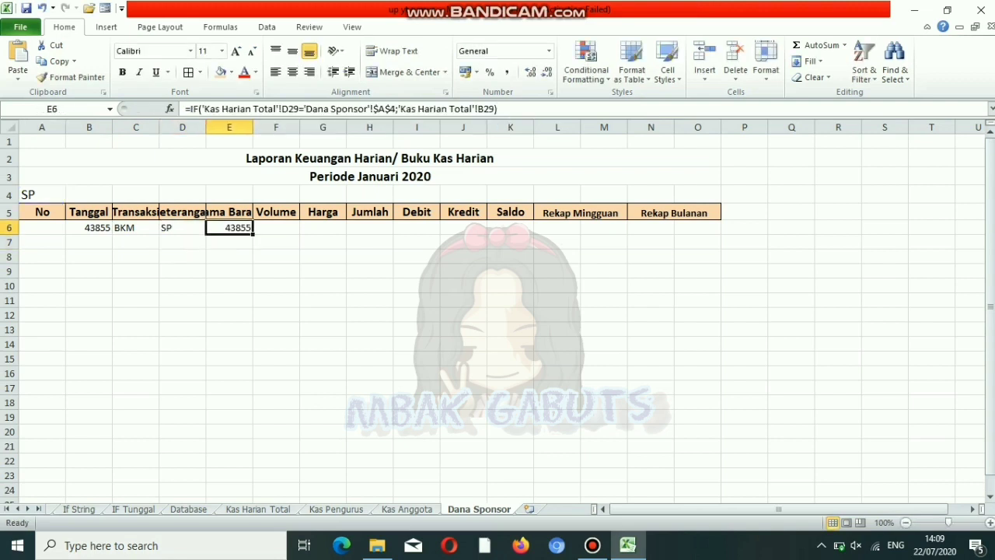
{"action": "left_click", "coordinate": [482, 109]}
{"action": "key", "text": "BackSpace"}
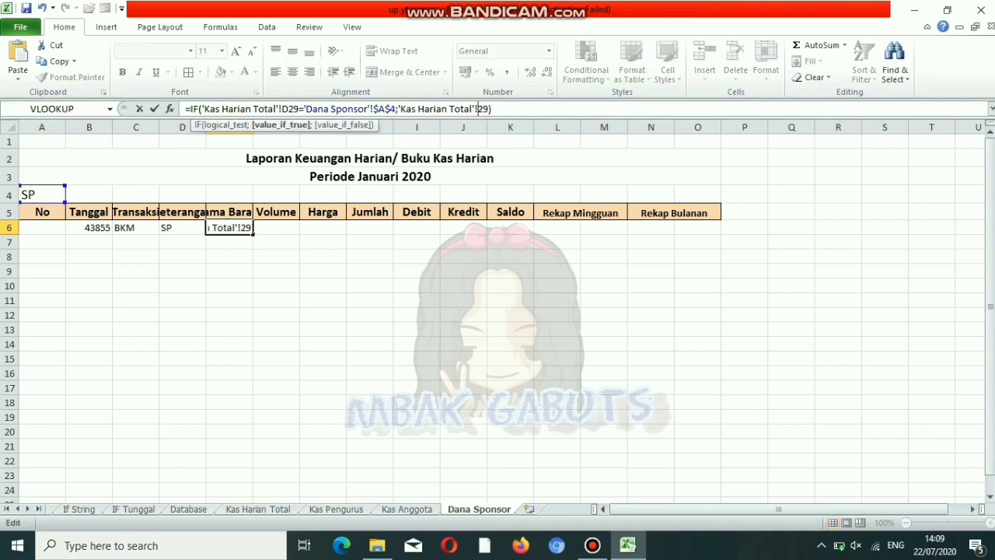
{"action": "type", "text": "E"}
{"action": "key", "text": "Return"}
- Paste the copied IF formula into the Volume cell F6 and change its returned reference to 'Kas Harian Total'!G29
{"action": "key", "text": "Right"}
{"action": "key", "text": "Up"}
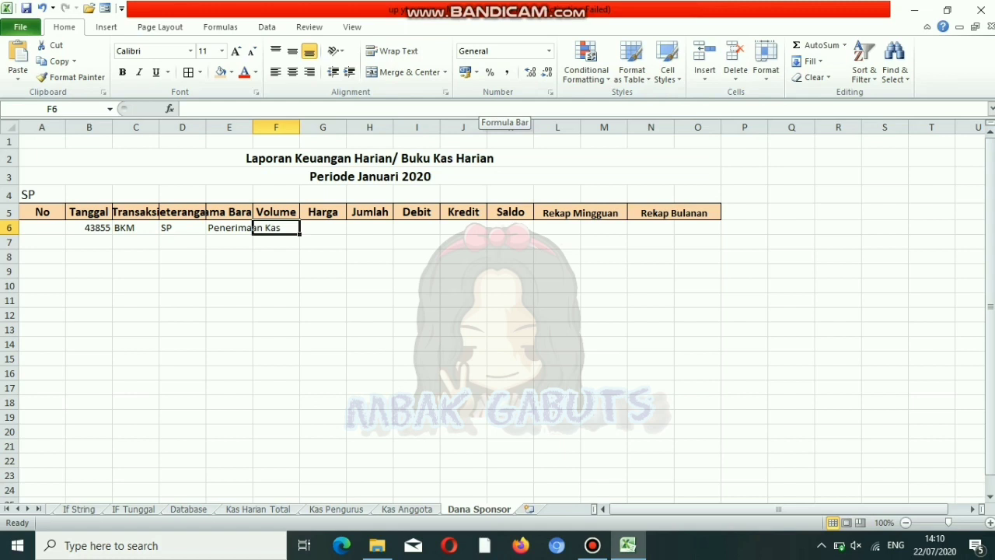
{"action": "key", "text": "ctrl+v"}
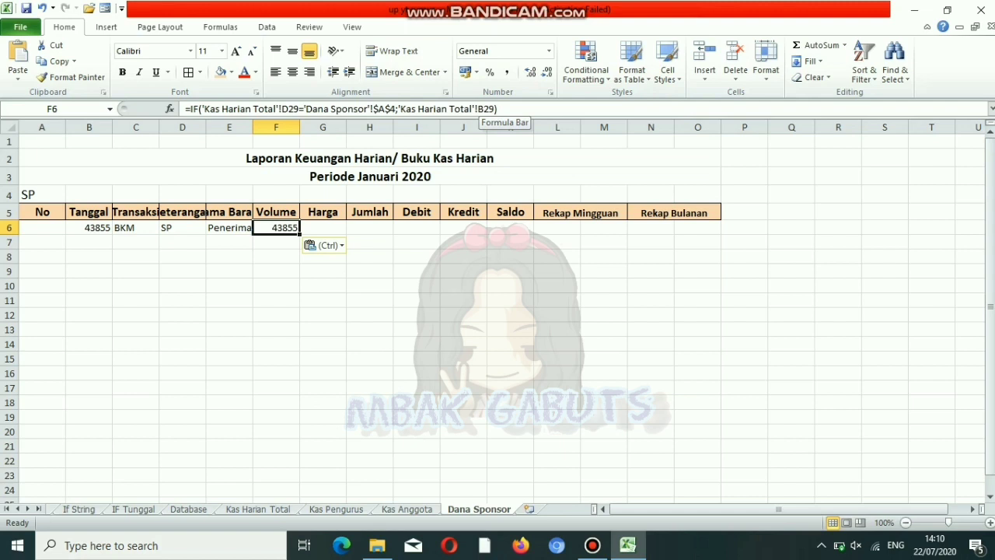
{"action": "left_click", "coordinate": [482, 109]}
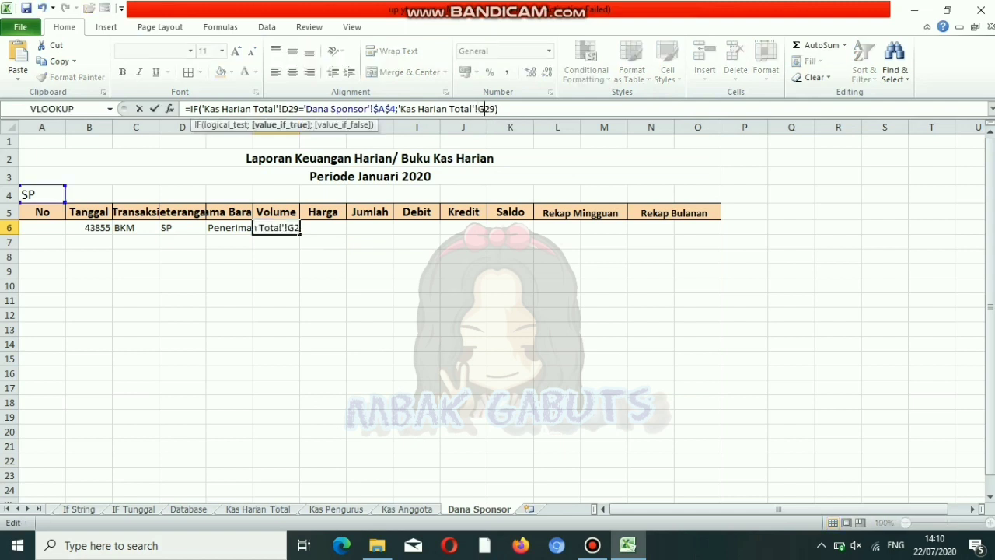
{"action": "key", "text": "Return"}
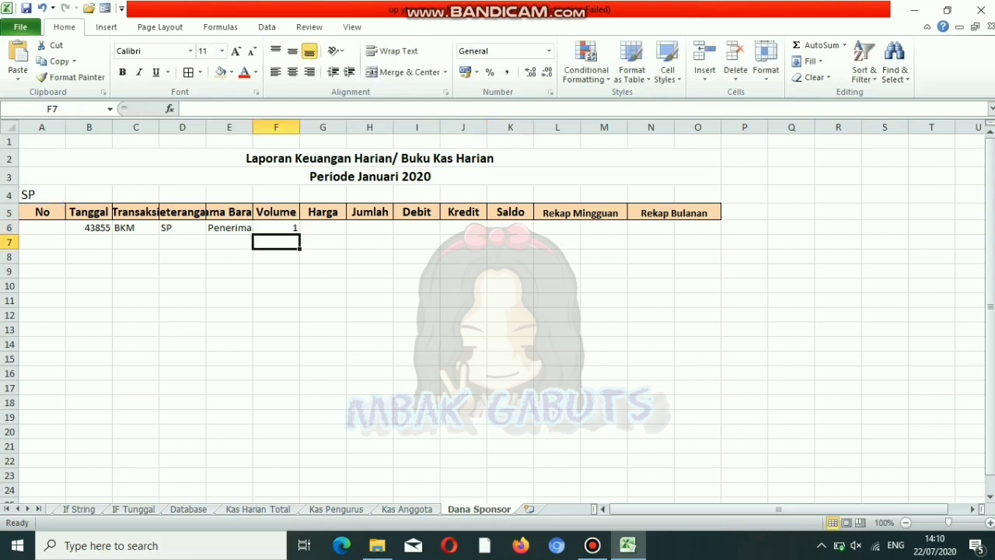
- Correct the Keterangan formula in D6 so that it returns 'Kas Harian Total'!E29
{"action": "left_click", "coordinate": [182, 227]}
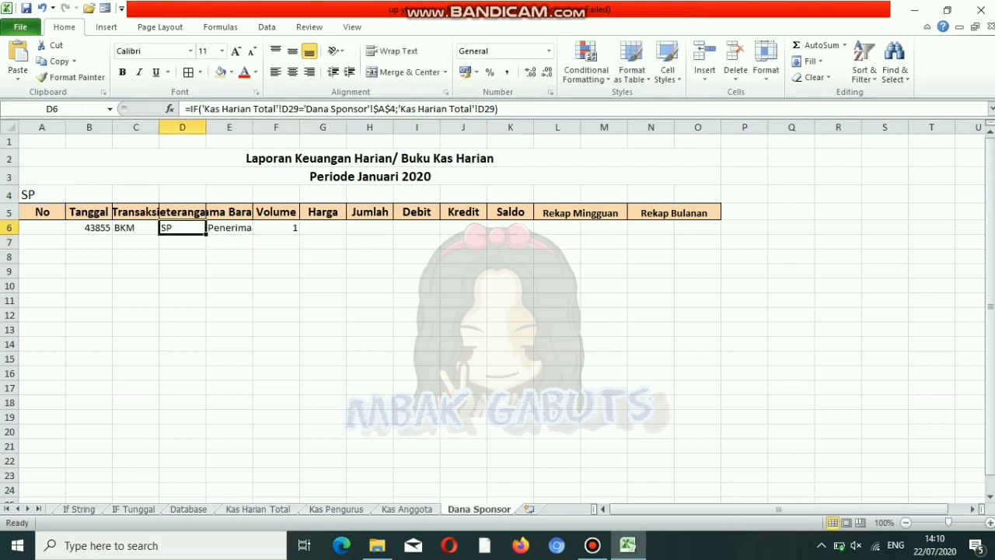
{"action": "left_click", "coordinate": [483, 109]}
{"action": "key", "text": "BackSpace"}
{"action": "type", "text": "E"}
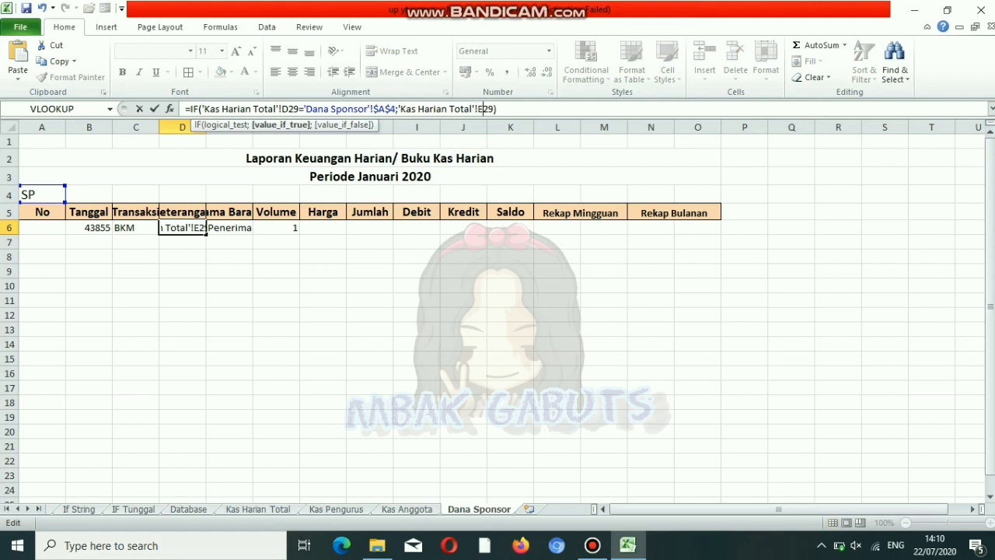
{"action": "key", "text": "Return"}
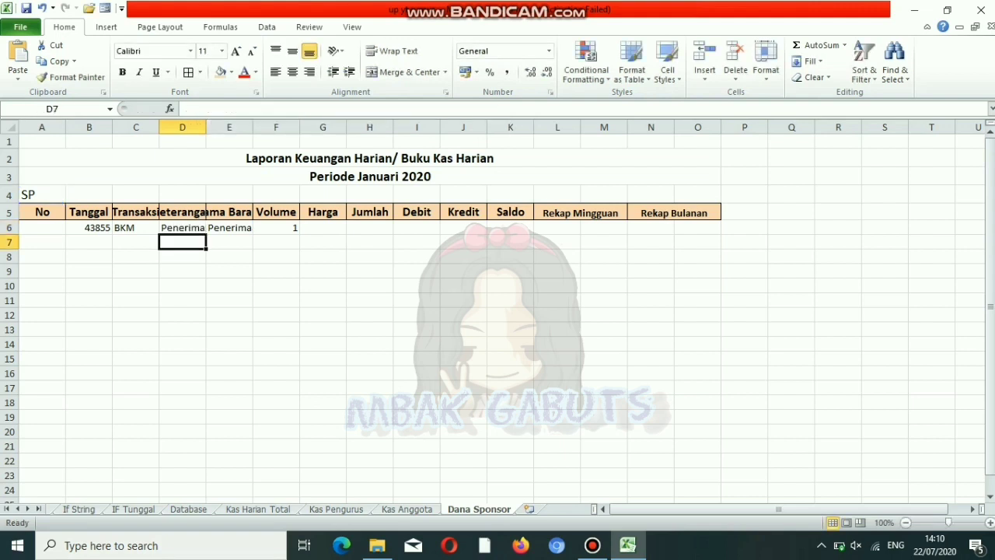
- Correct the Nama Barang formula in E6 so that it returns 'Kas Harian Total'!F29
{"action": "key", "text": "Right"}
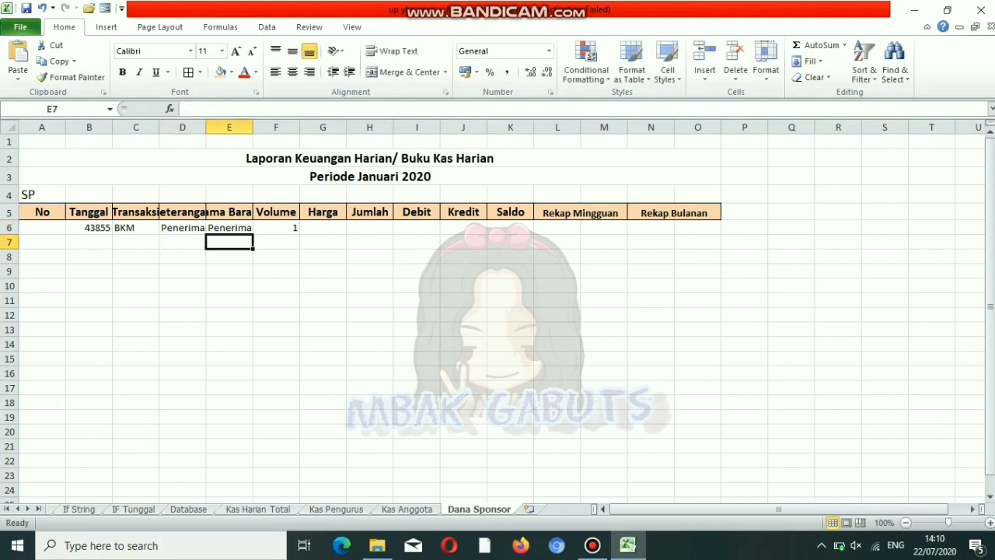
{"action": "key", "text": "Up"}
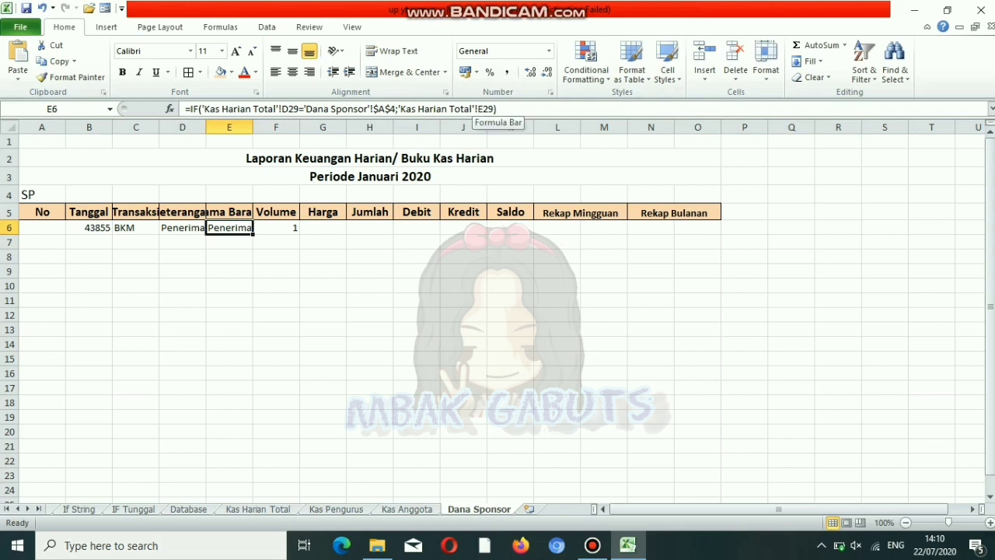
{"action": "left_click", "coordinate": [483, 109]}
{"action": "key", "text": "BackSpace"}
{"action": "type", "text": "F"}
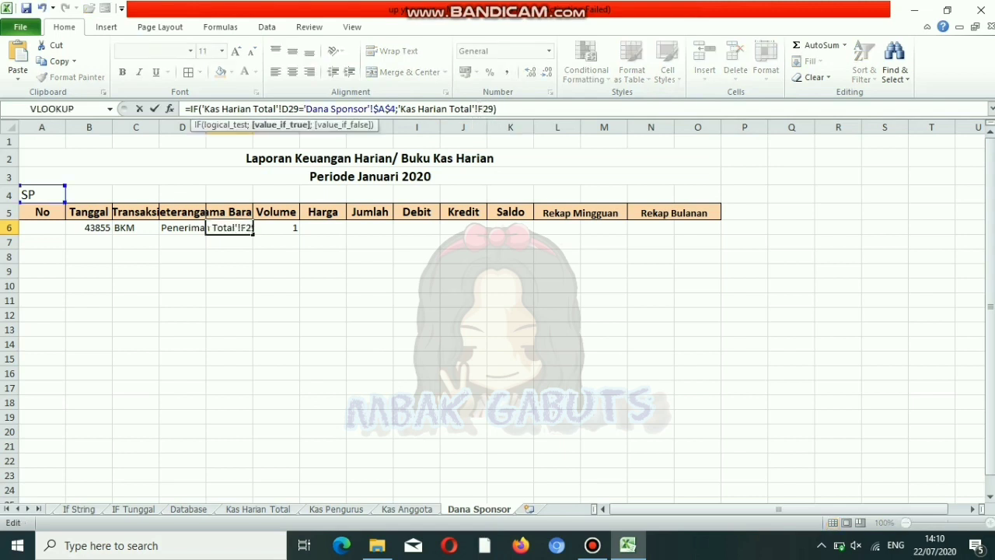
{"action": "key", "text": "Return"}
- Paste the copied IF formula into the Harga cell G6 and change its returned reference to 'Kas Harian Total'!H29
{"action": "left_click", "coordinate": [322, 227]}
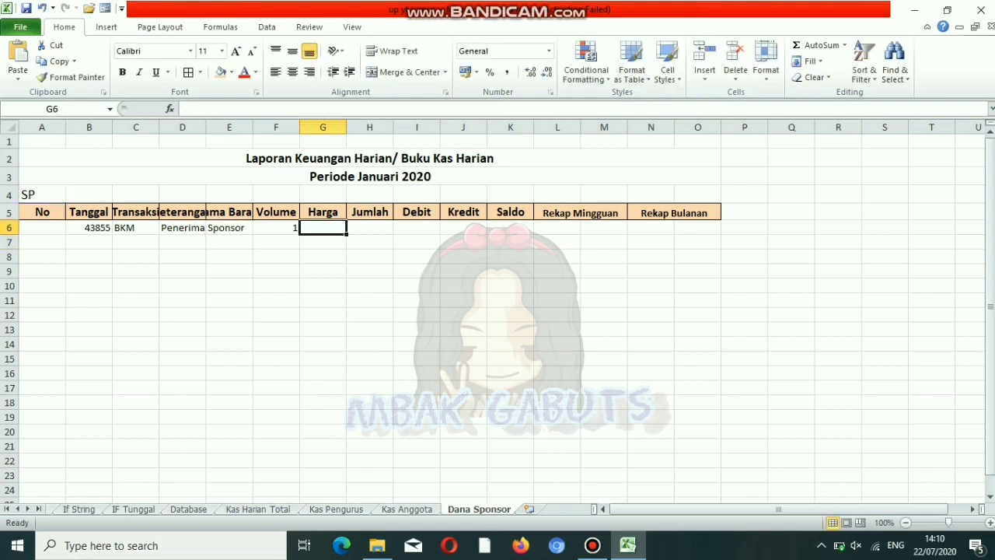
{"action": "key", "text": "ctrl+v"}
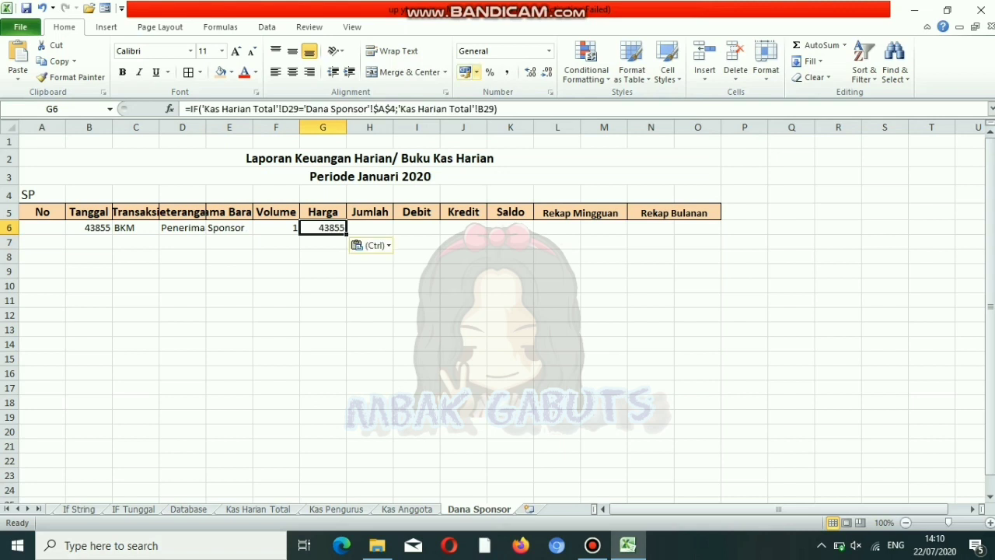
{"action": "left_click", "coordinate": [485, 109]}
{"action": "key", "text": "BackSpace"}
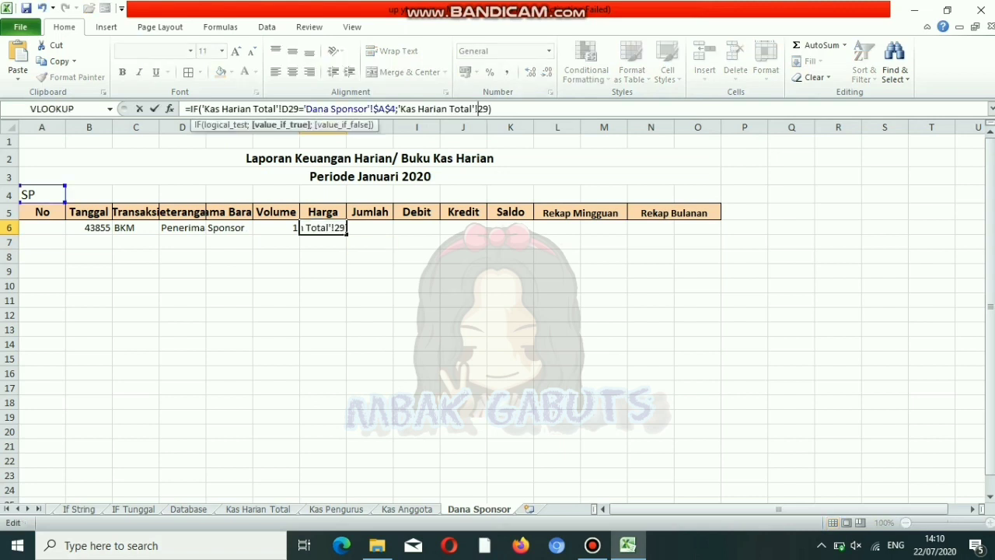
{"action": "type", "text": "H"}
{"action": "key", "text": "Return"}
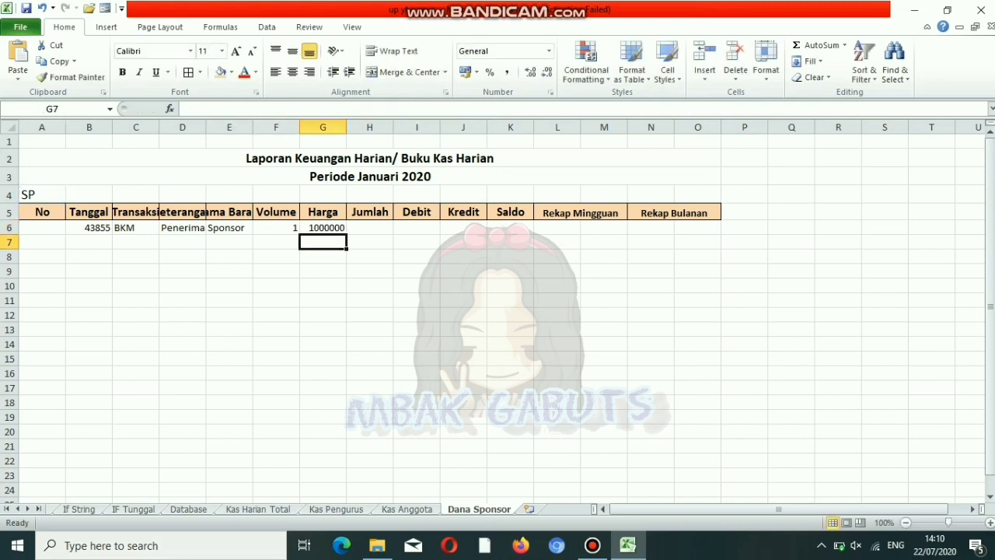
- Enter a formula in the Jumlah cell H6 that multiplies Harga in G6 by Volume in F6
{"action": "left_click", "coordinate": [370, 227]}
{"action": "type", "text": "="}
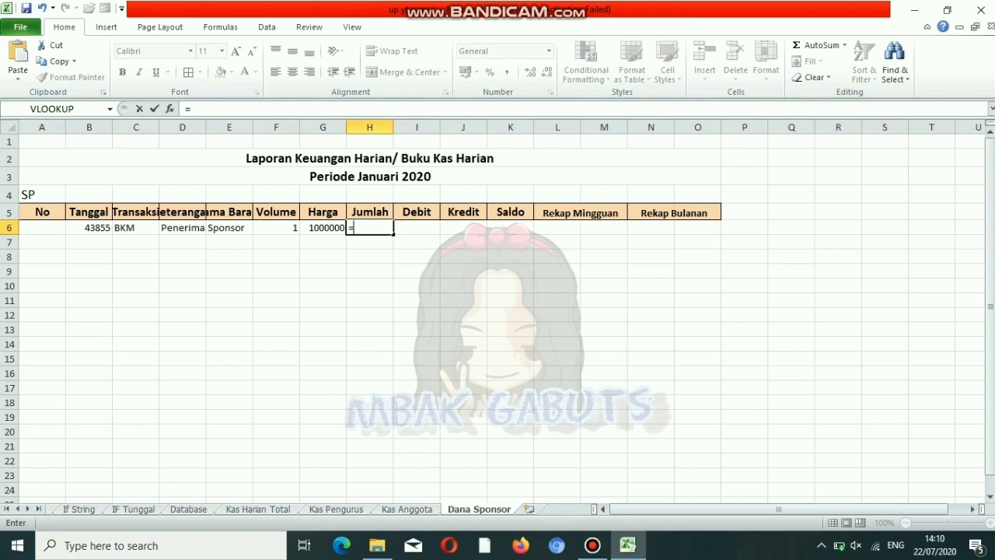
{"action": "left_click", "coordinate": [303, 228]}
{"action": "type", "text": "*"}
{"action": "left_click", "coordinate": [294, 227]}
{"action": "key", "text": "Return"}
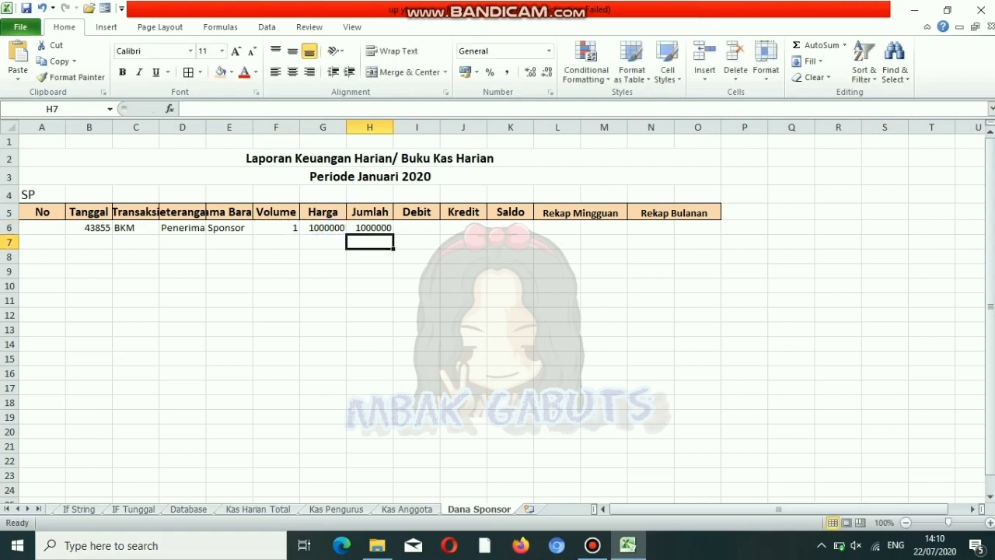
- Enter =IF(C6="BKM";H6;0) in the Debit cell I6
{"action": "left_click", "coordinate": [417, 228]}
{"action": "type", "text": "=I"}
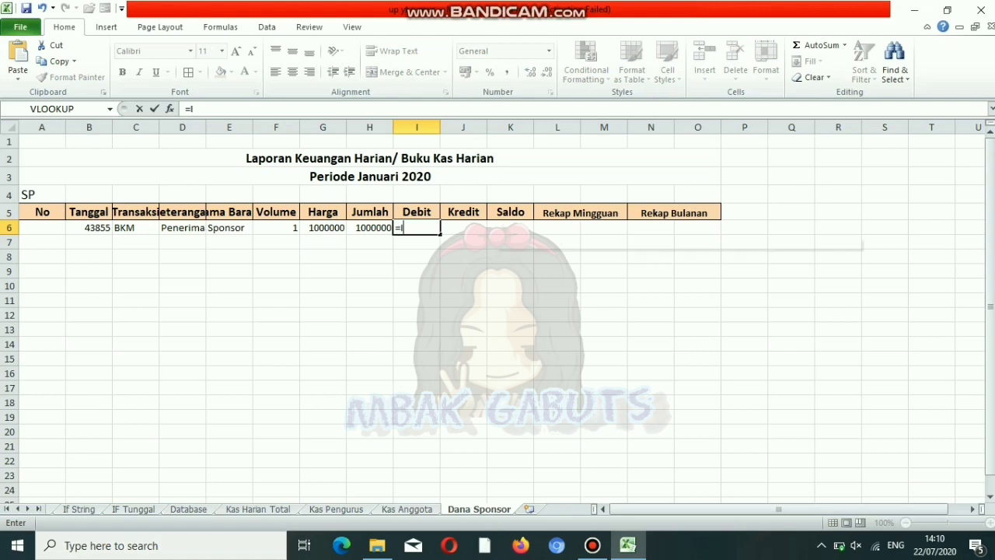
{"action": "type", "text": "F("}
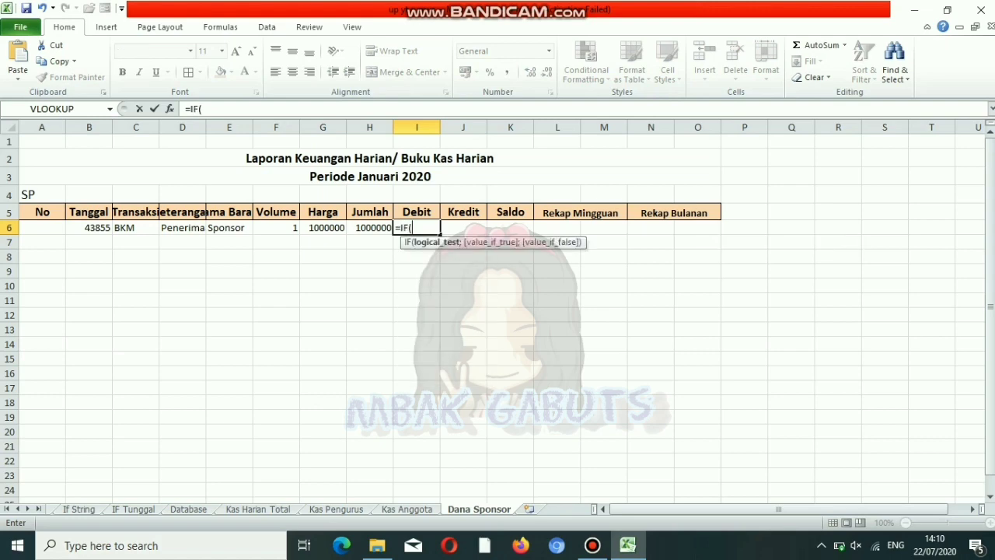
{"action": "left_click", "coordinate": [135, 228]}
{"action": "type", "text": "=\"BKM\""}
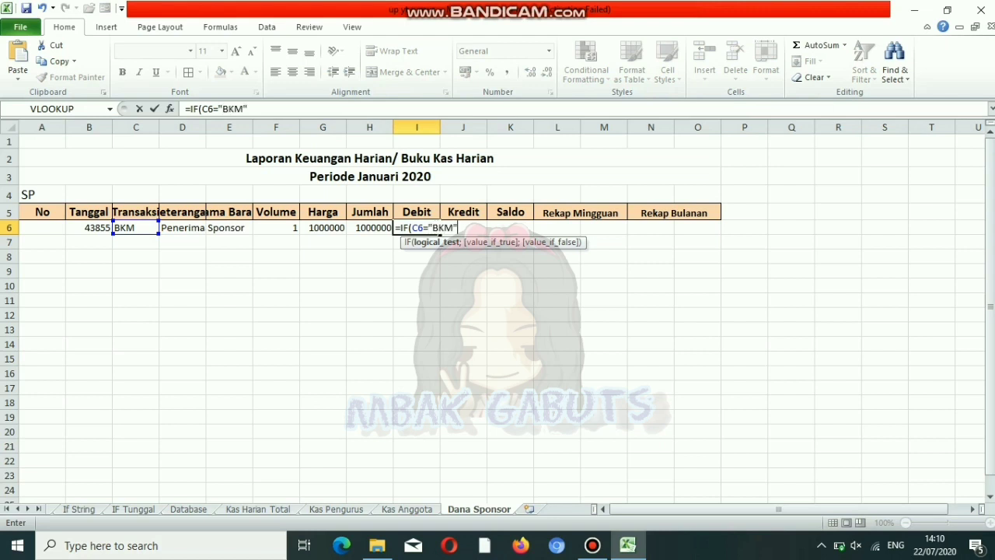
{"action": "type", "text": ";"}
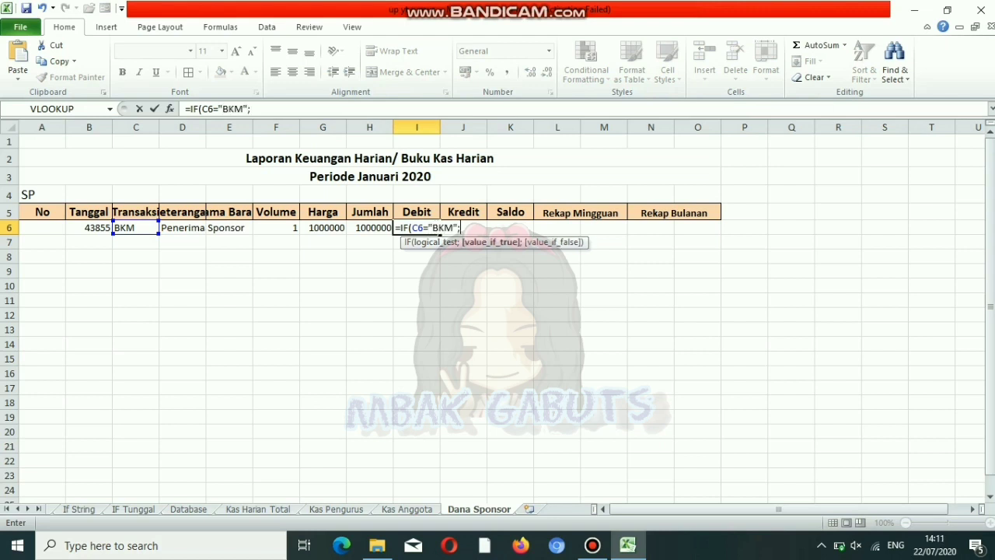
{"action": "left_click", "coordinate": [369, 227]}
{"action": "type", "text": ";0"}
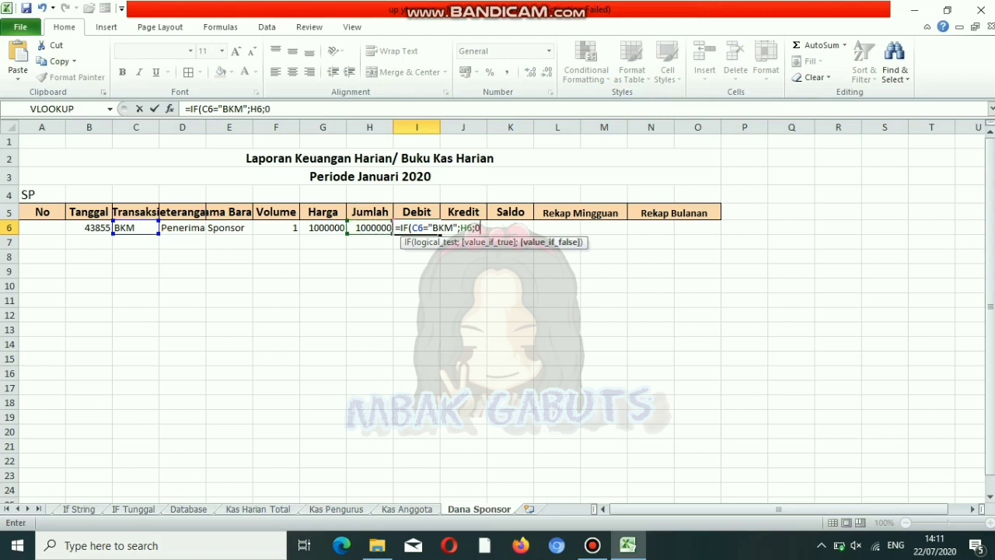
{"action": "key", "text": "Return"}
{"action": "key", "text": "End"}
{"action": "key", "text": "Right"}
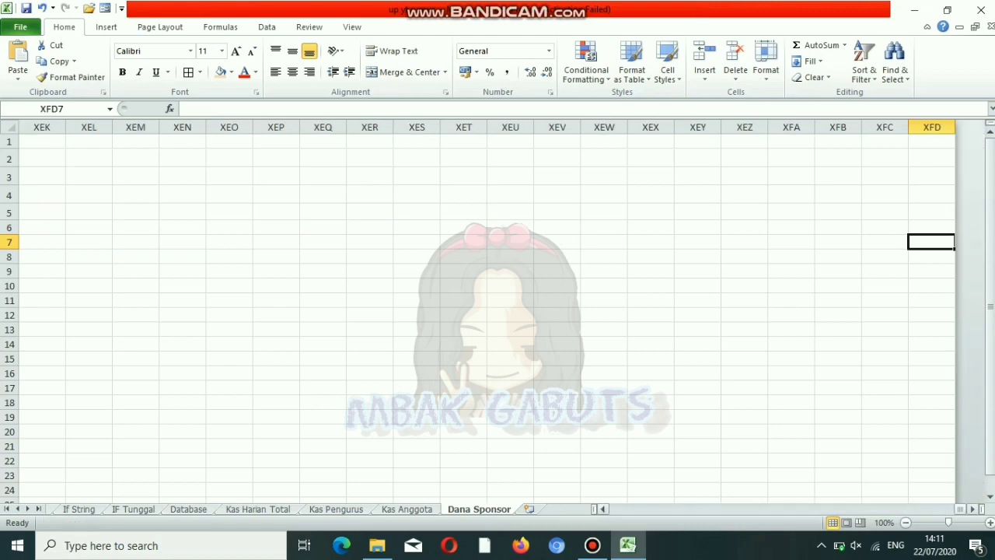
{"action": "left_click_drag", "start_coordinate": [960, 509], "coordinate": [614, 509]}
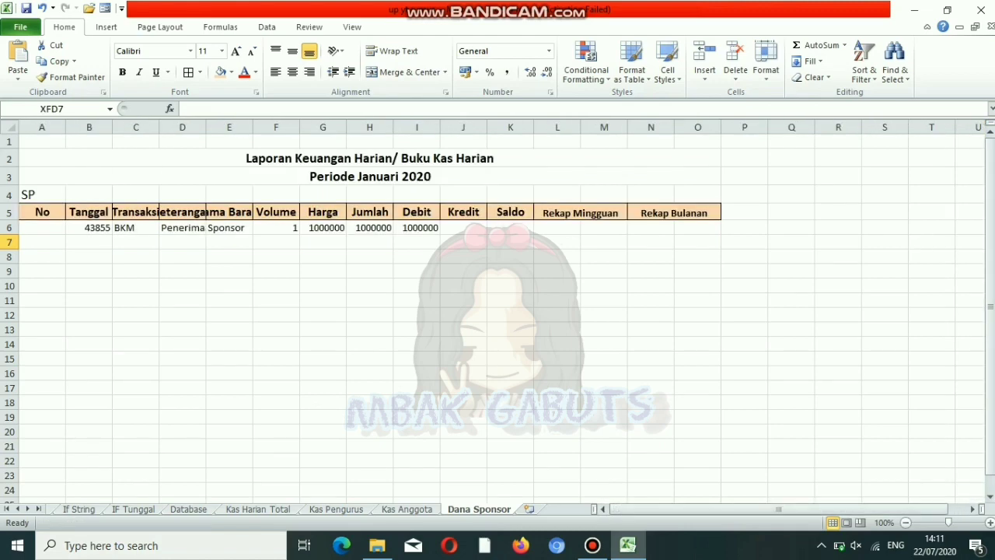
- Enter =IF(C6="BKK";H6;0) in the Kredit cell J6
{"action": "left_click", "coordinate": [463, 226]}
{"action": "type", "text": "=IF"}
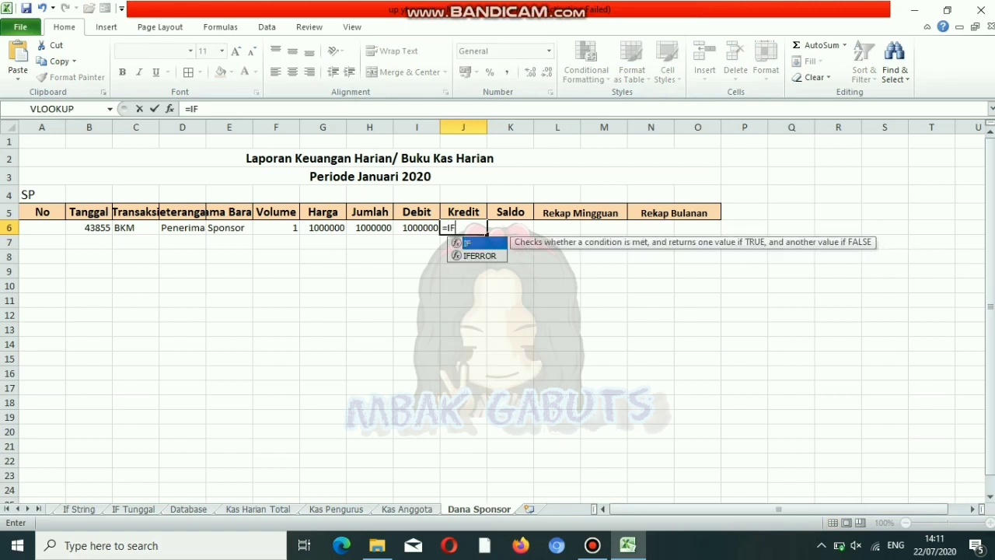
{"action": "type", "text": "("}
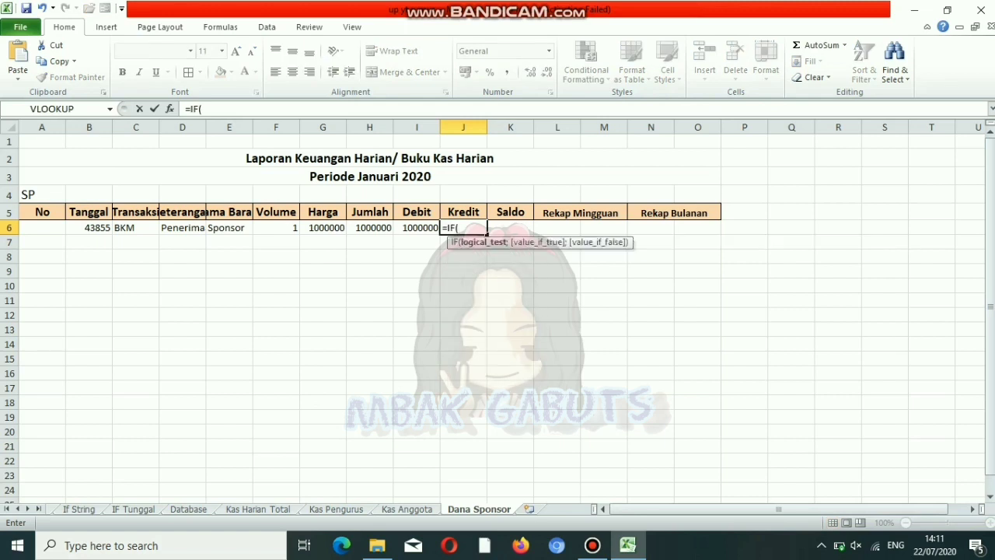
{"action": "left_click", "coordinate": [136, 227]}
{"action": "type", "text": "="}
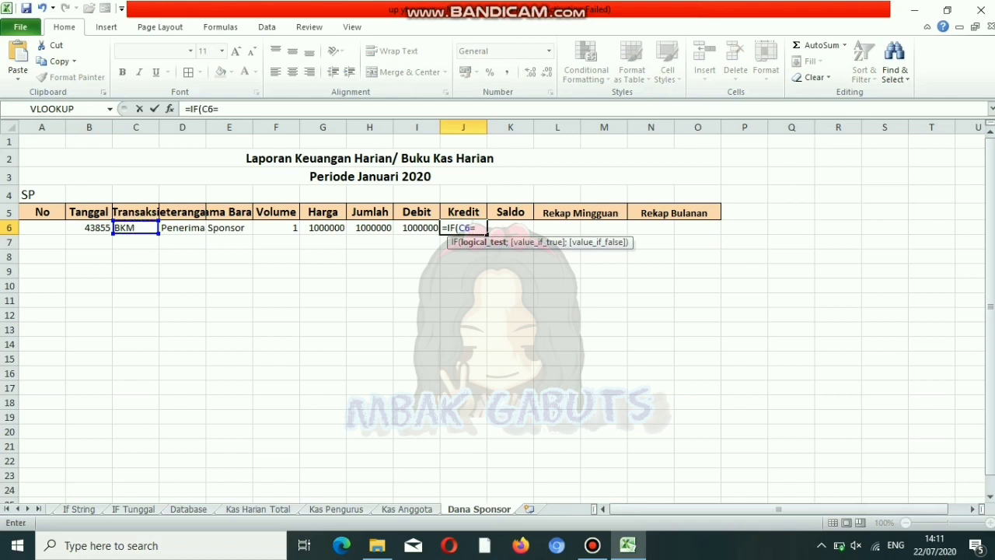
{"action": "type", "text": "\"BKK\";"}
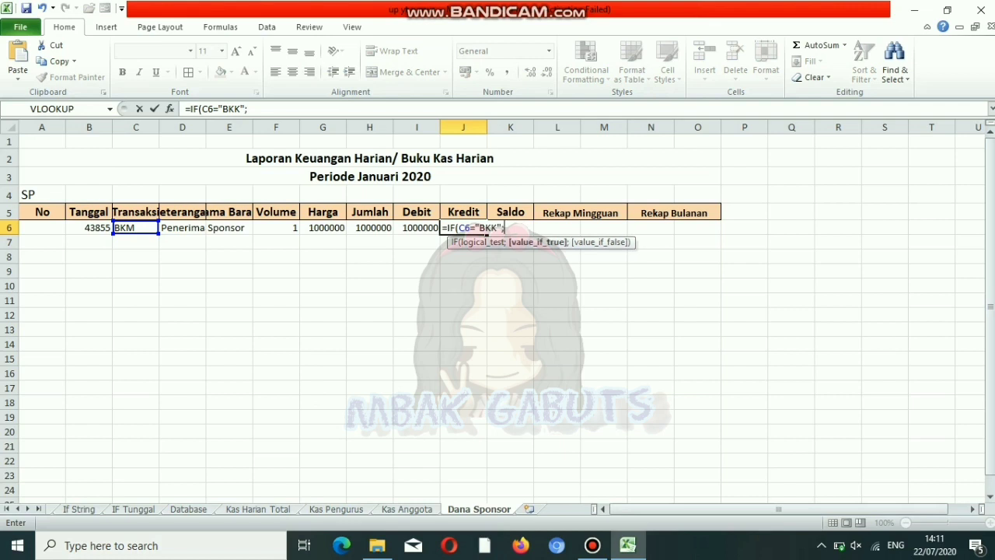
{"action": "left_click", "coordinate": [370, 227]}
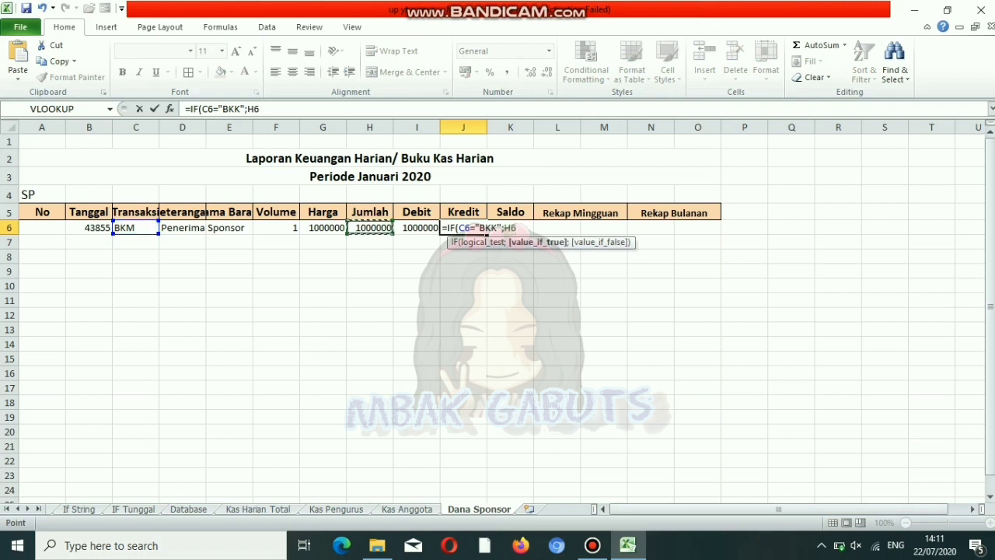
{"action": "type", "text": ";0"}
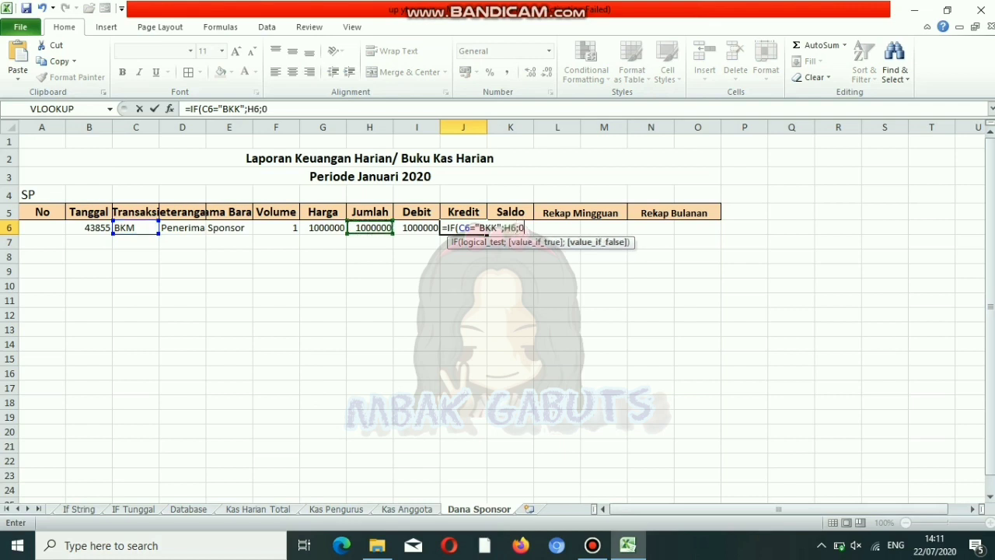
{"action": "type", "text": ")"}
{"action": "key", "text": "Return"}
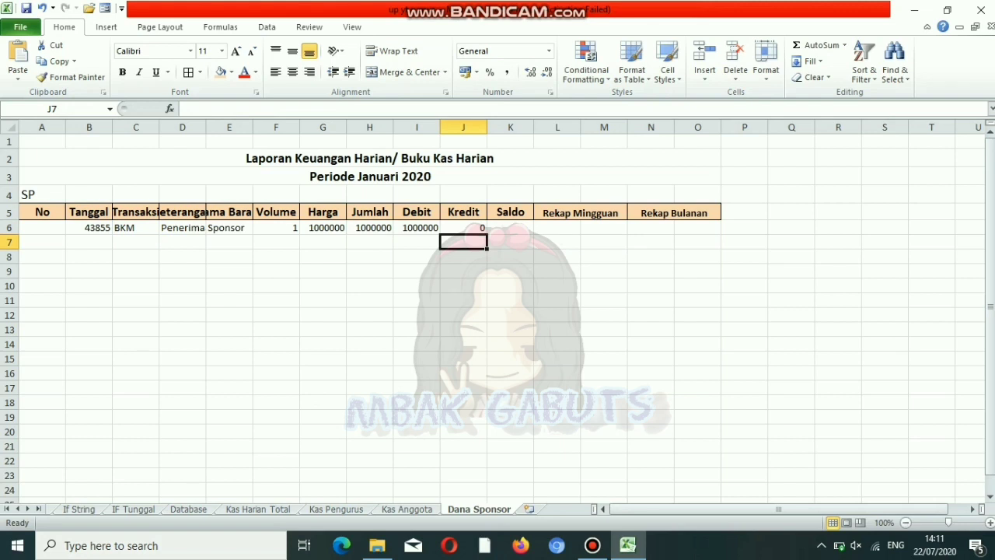
- Enter =I6-J6 in the Saldo cell K6 to subtract Kredit from Debit
{"action": "left_click", "coordinate": [510, 227]}
{"action": "type", "text": "="}
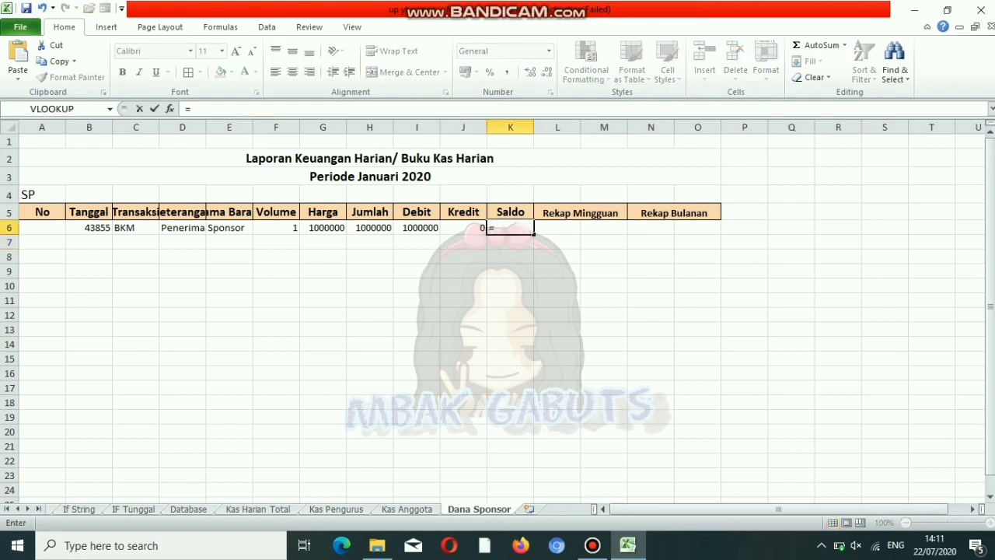
{"action": "left_click", "coordinate": [417, 227]}
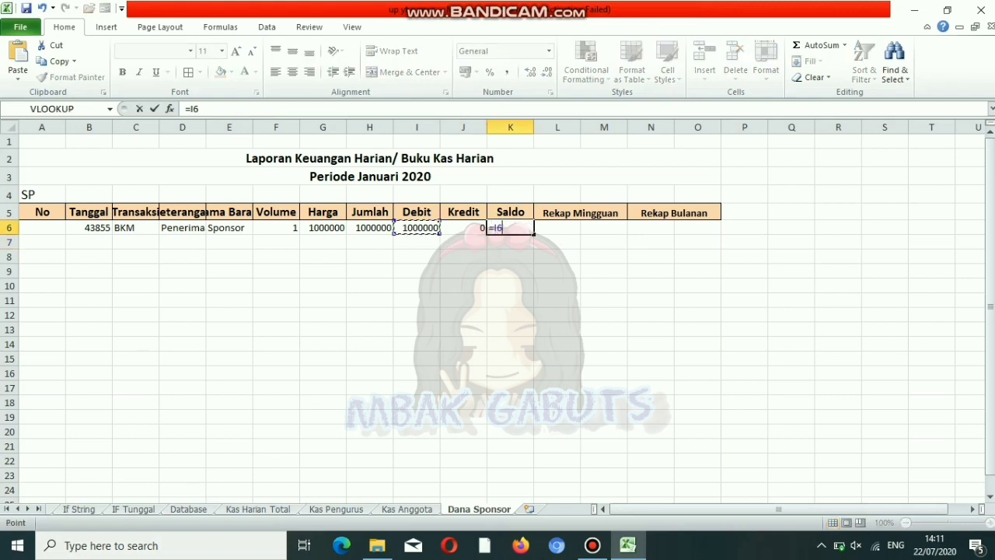
{"action": "type", "text": "-"}
{"action": "left_click", "coordinate": [464, 227]}
{"action": "key", "text": "Return"}
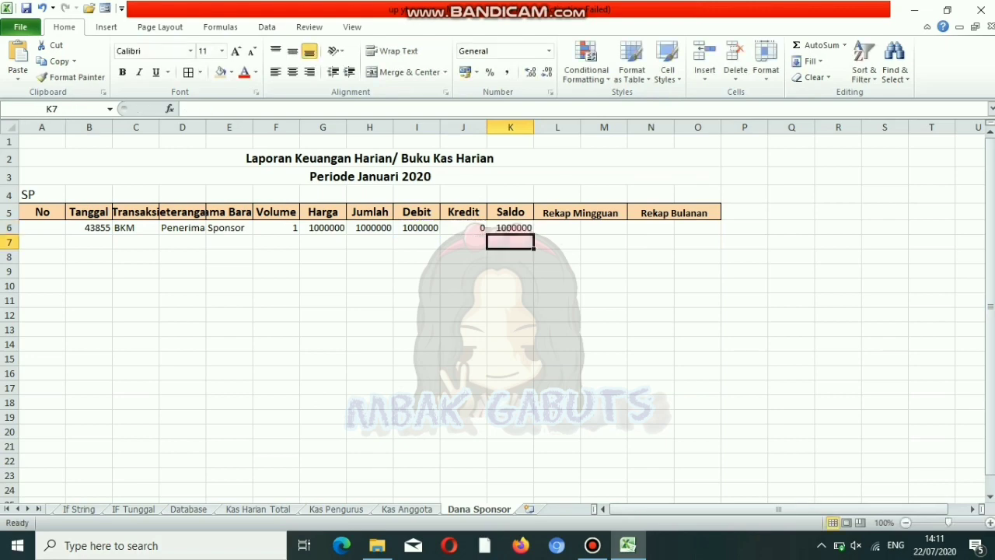
{"action": "left_click", "coordinate": [556, 227]}
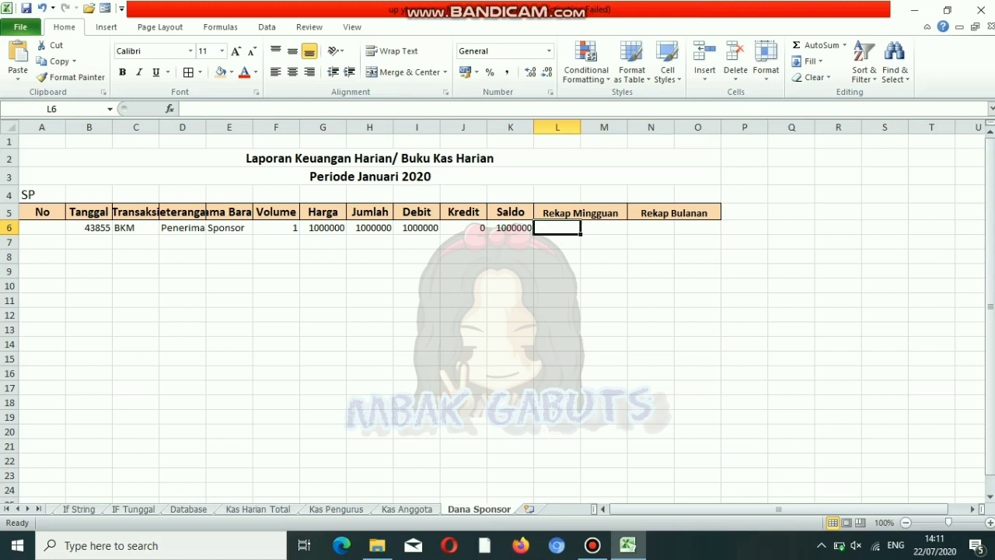
- Fill the Tanggal, Transaksi and Keterangan formulas from row 6 down to row 10
{"action": "left_click", "coordinate": [89, 227]}
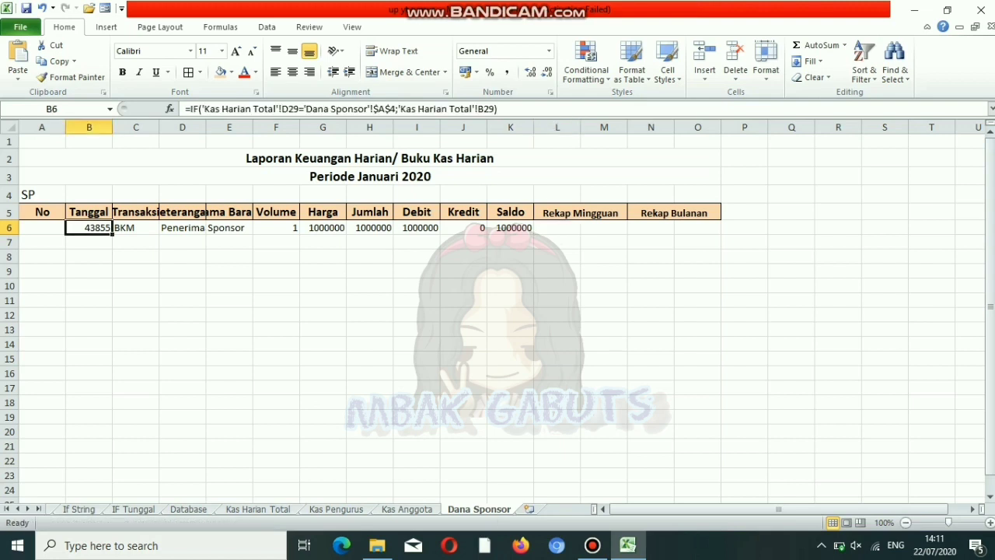
{"action": "left_click_drag", "start_coordinate": [112, 234], "coordinate": [109, 289]}
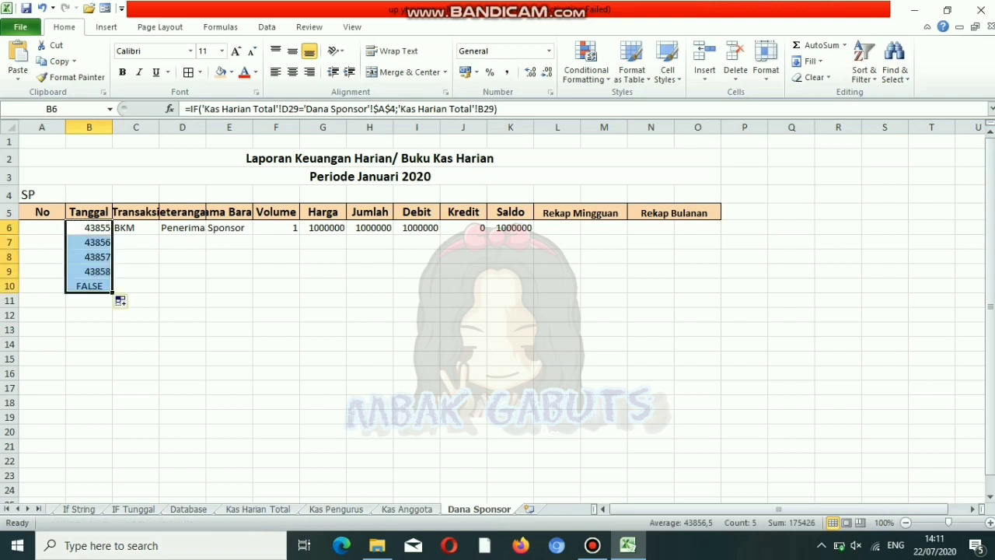
{"action": "left_click", "coordinate": [135, 227]}
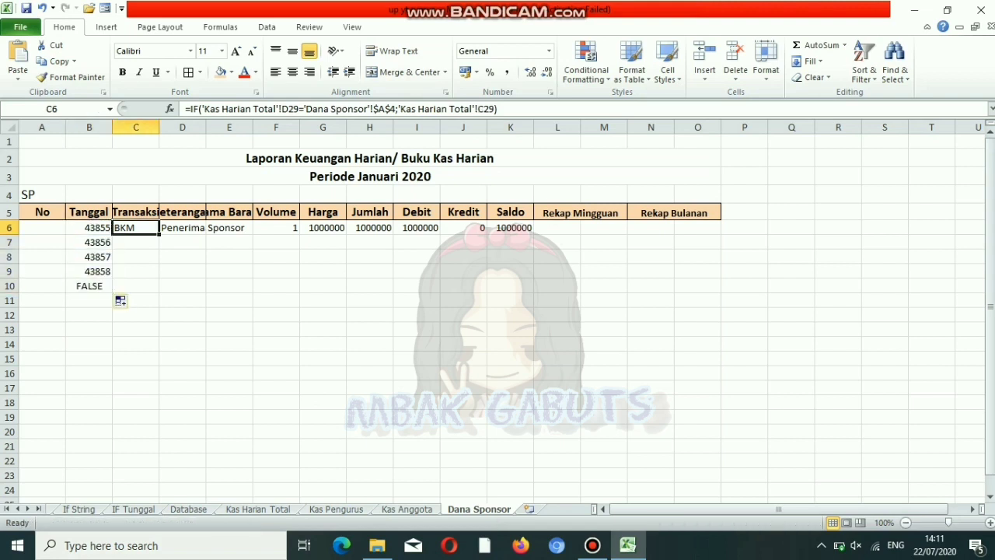
{"action": "double_click", "coordinate": [159, 234]}
{"action": "left_click", "coordinate": [182, 227]}
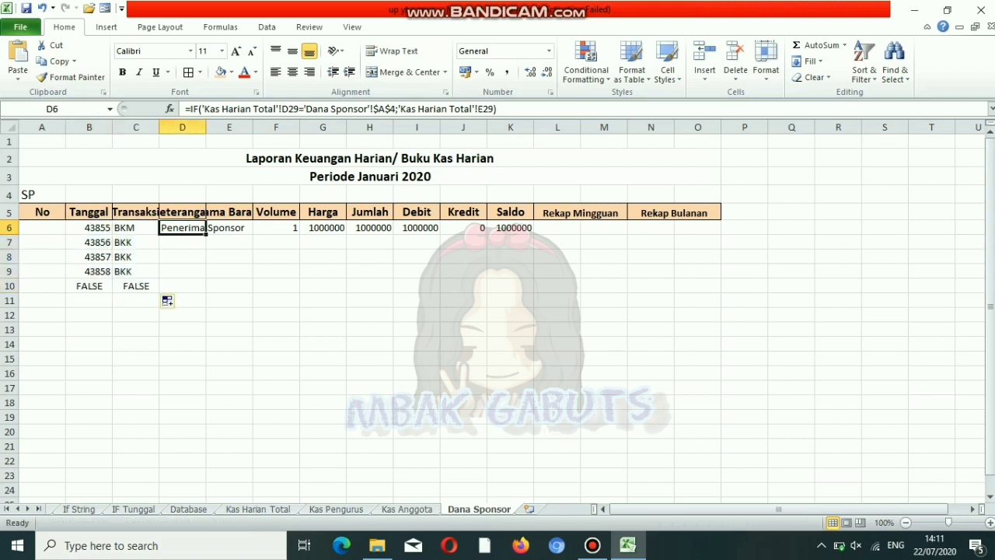
{"action": "double_click", "coordinate": [206, 234]}
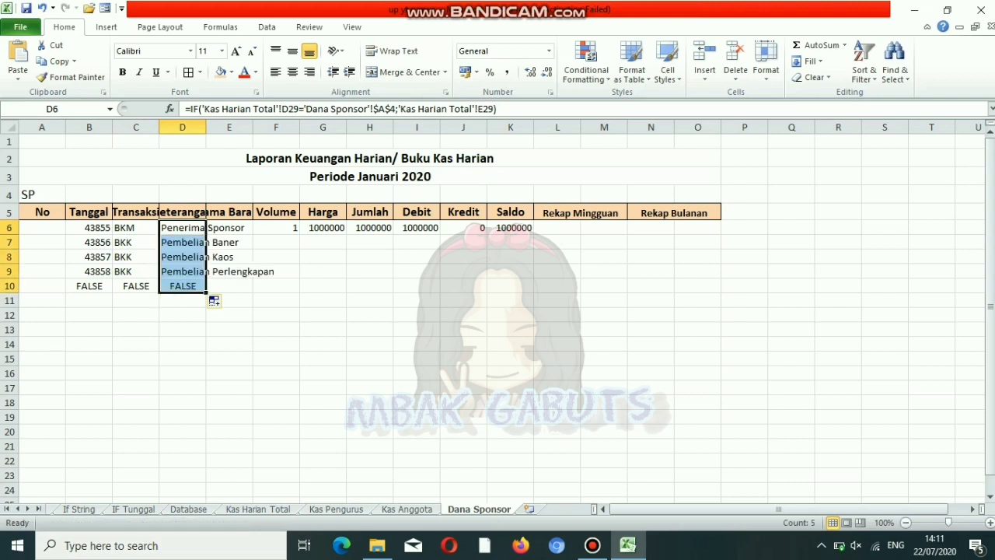
- Widen the Keterangan column to fit its longest entry
{"action": "left_click", "coordinate": [276, 227]}
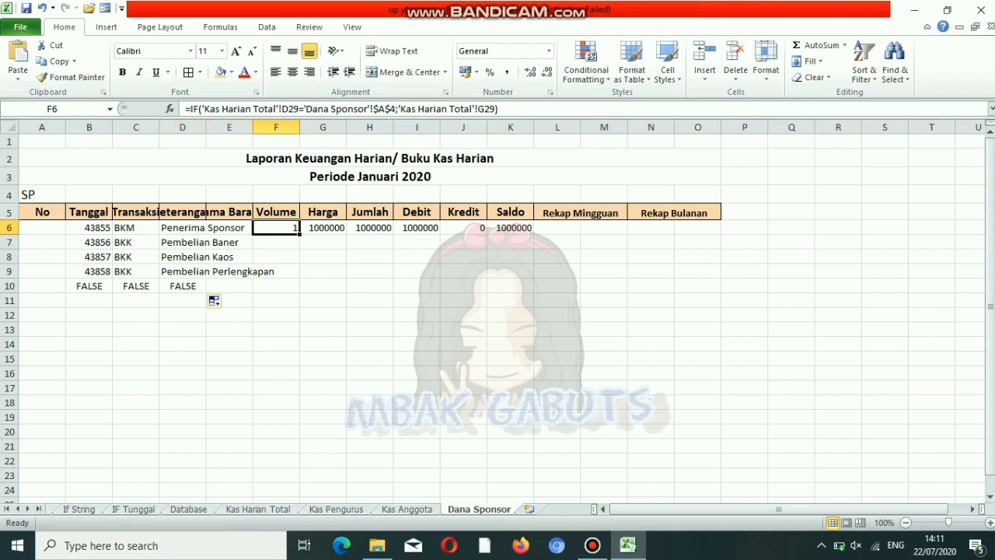
{"action": "left_click_drag", "start_coordinate": [206, 127], "coordinate": [267, 127]}
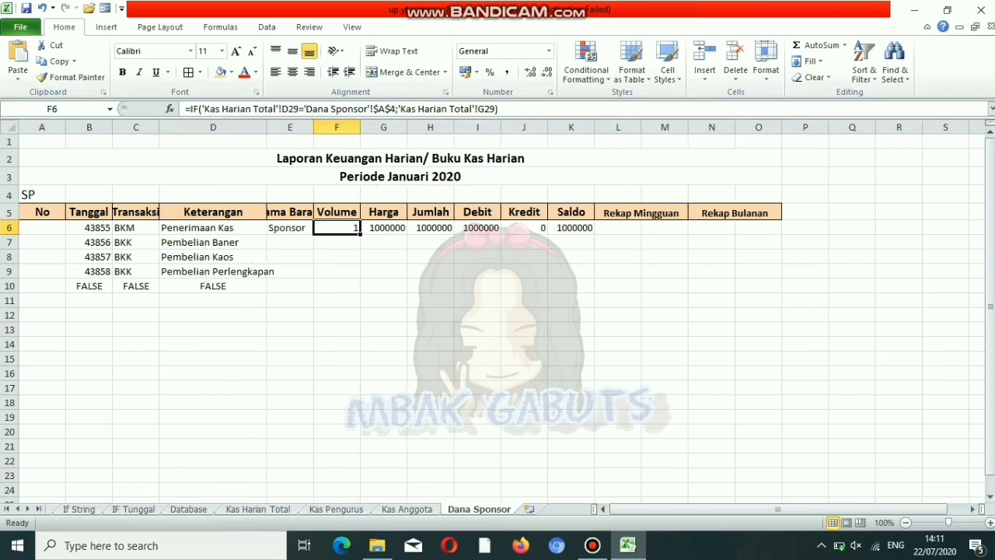
{"action": "double_click", "coordinate": [267, 126]}
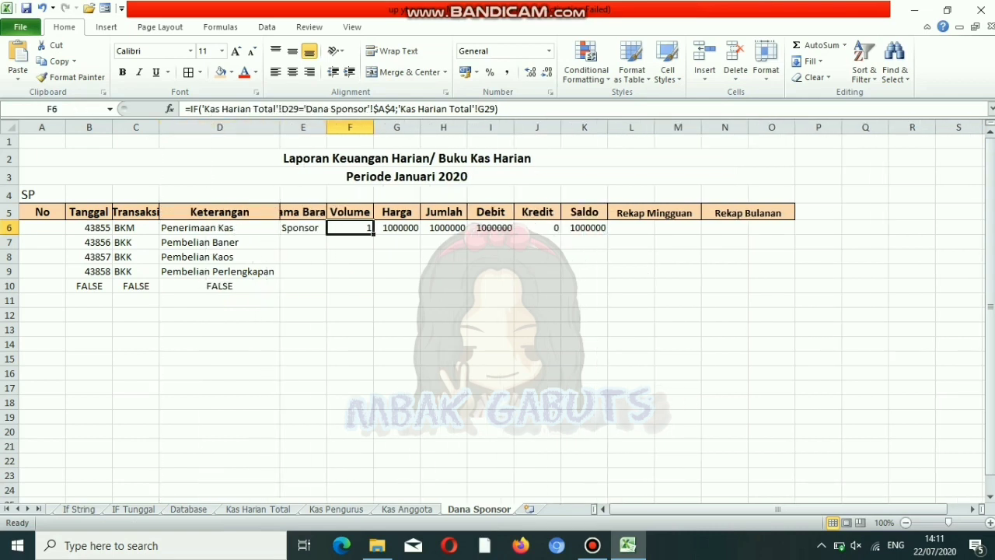
- Fill the Nama Barang, Volume and Harga formulas from row 6 down to row 10
{"action": "left_click", "coordinate": [302, 228]}
{"action": "double_click", "coordinate": [327, 234]}
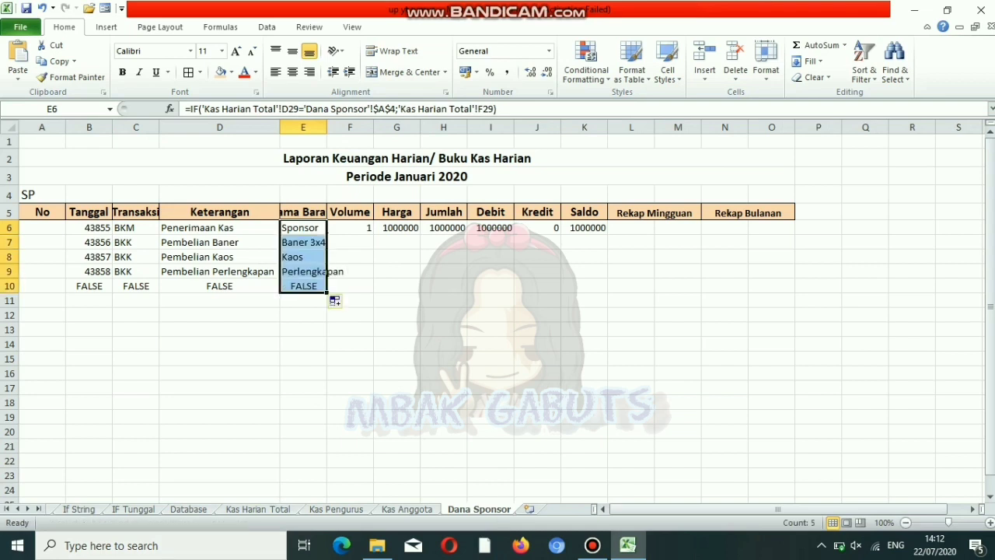
{"action": "left_click", "coordinate": [350, 228]}
{"action": "double_click", "coordinate": [374, 234]}
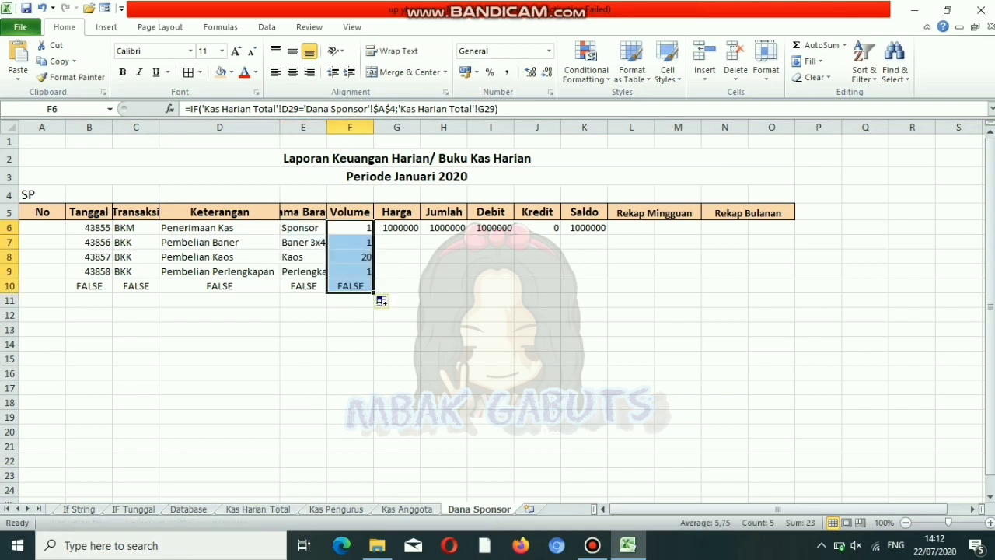
{"action": "left_click", "coordinate": [397, 228]}
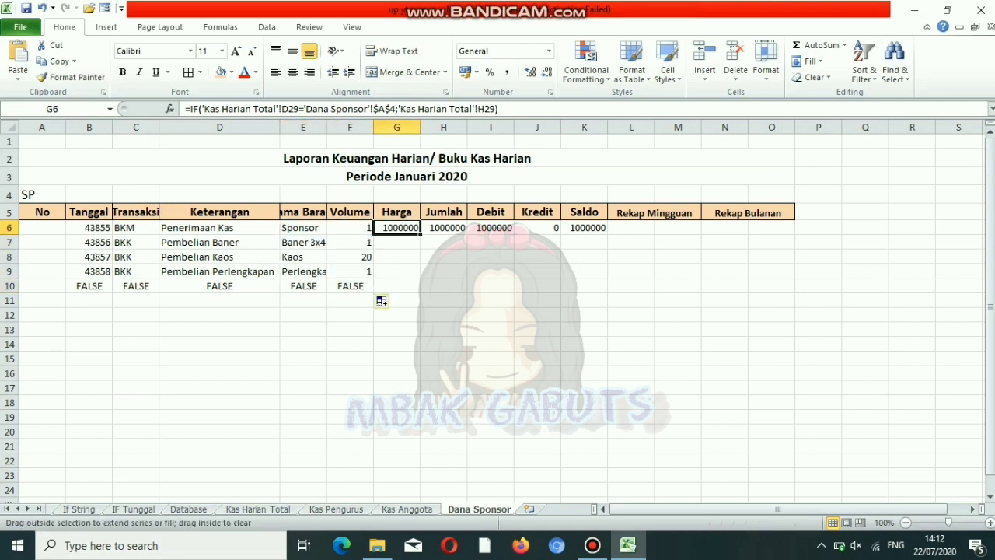
{"action": "double_click", "coordinate": [421, 234]}
- Fill the Jumlah, Debit and Kredit formulas from row 6 down to row 10
{"action": "mouse_move", "coordinate": [443, 227]}
{"action": "left_mouse_down"}
{"action": "mouse_move", "coordinate": [497, 228]}
{"action": "mouse_move", "coordinate": [443, 228]}
{"action": "left_mouse_up"}
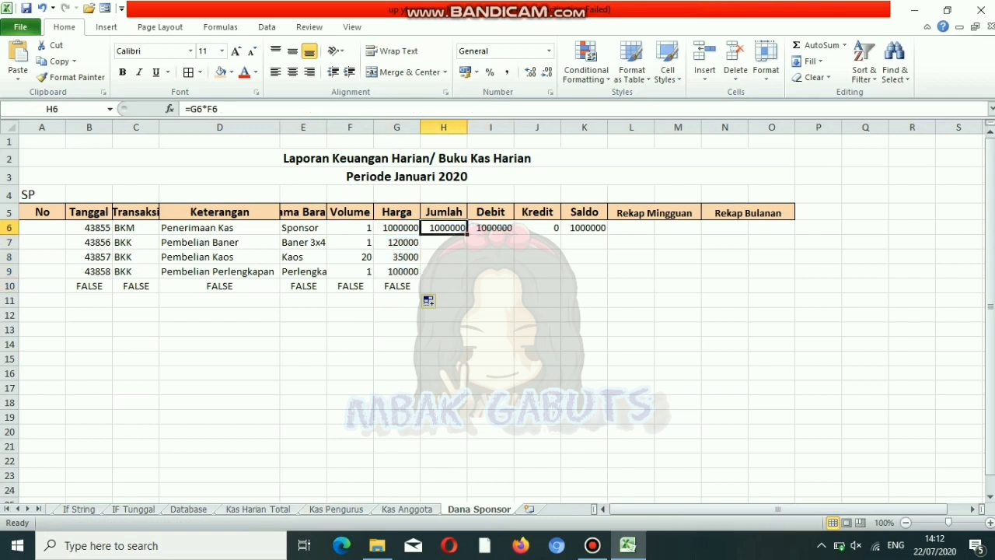
{"action": "double_click", "coordinate": [467, 234]}
{"action": "left_click", "coordinate": [490, 228]}
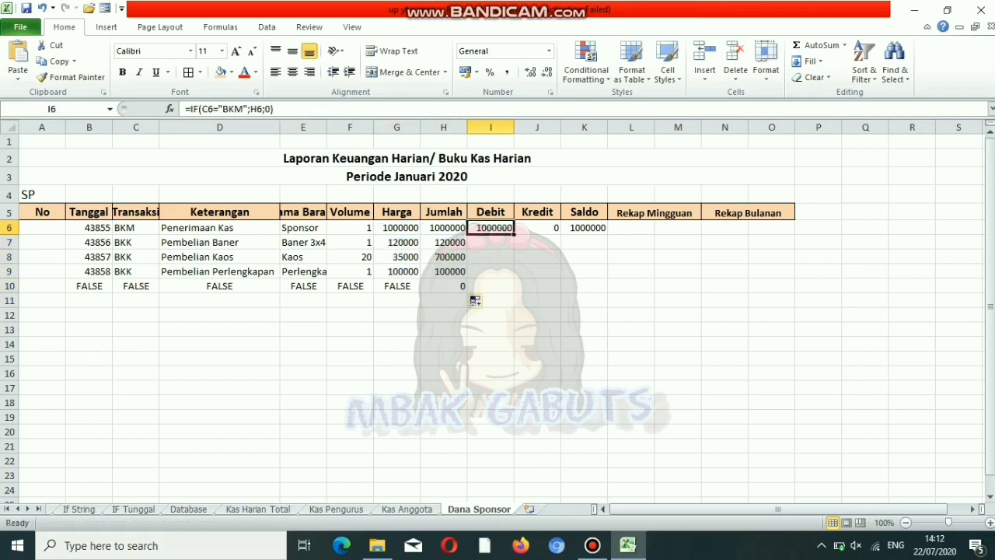
{"action": "double_click", "coordinate": [514, 234]}
{"action": "left_click", "coordinate": [537, 228]}
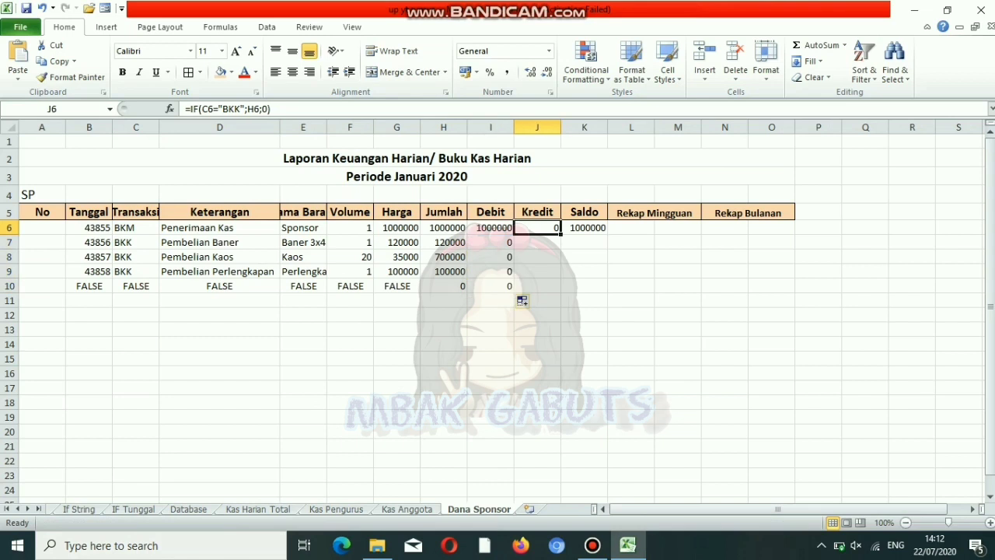
{"action": "double_click", "coordinate": [560, 234]}
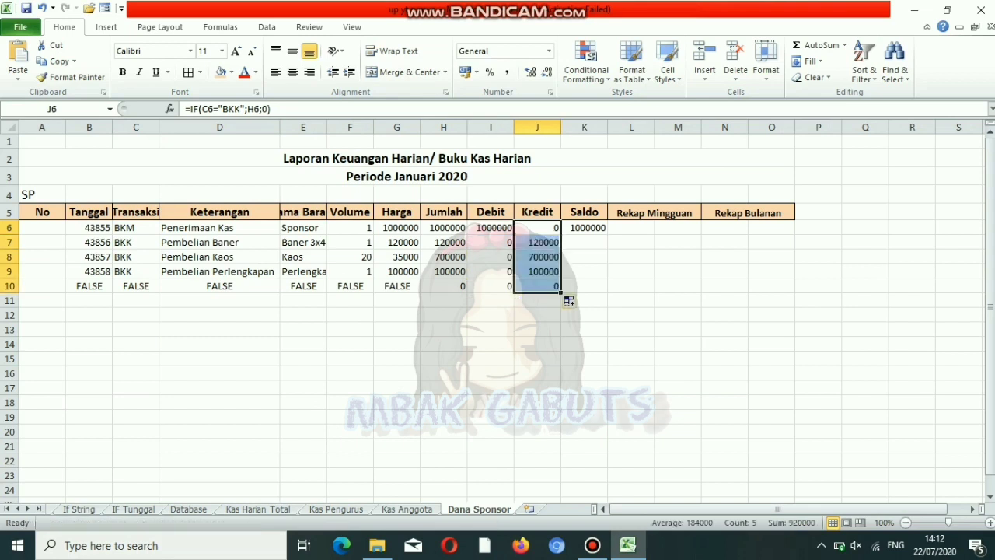
- Enter =K6+I7-J7 as the running balance in Saldo cell K7 and fill it down to row 10
{"action": "left_click", "coordinate": [584, 242]}
{"action": "type", "text": "="}
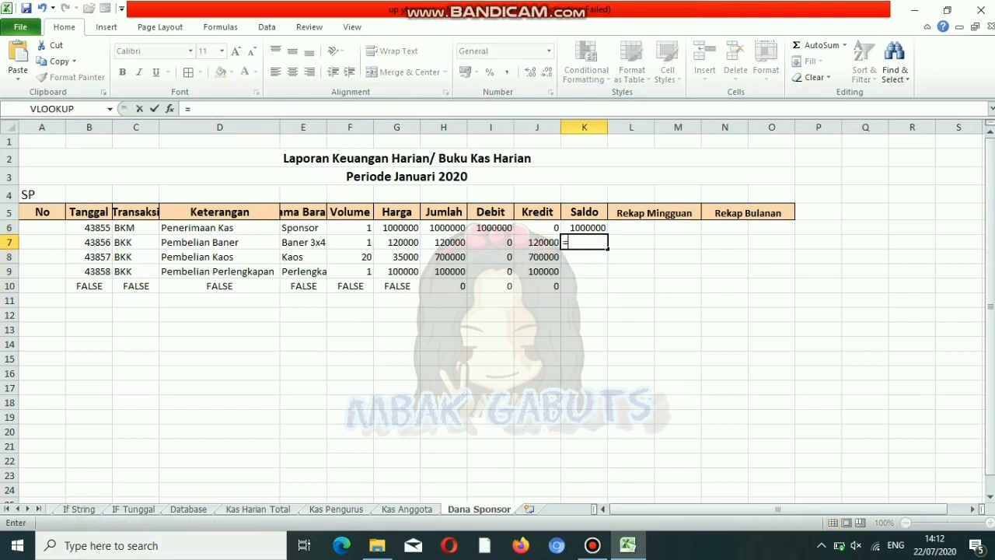
{"action": "key", "text": "Up"}
{"action": "type", "text": "+"}
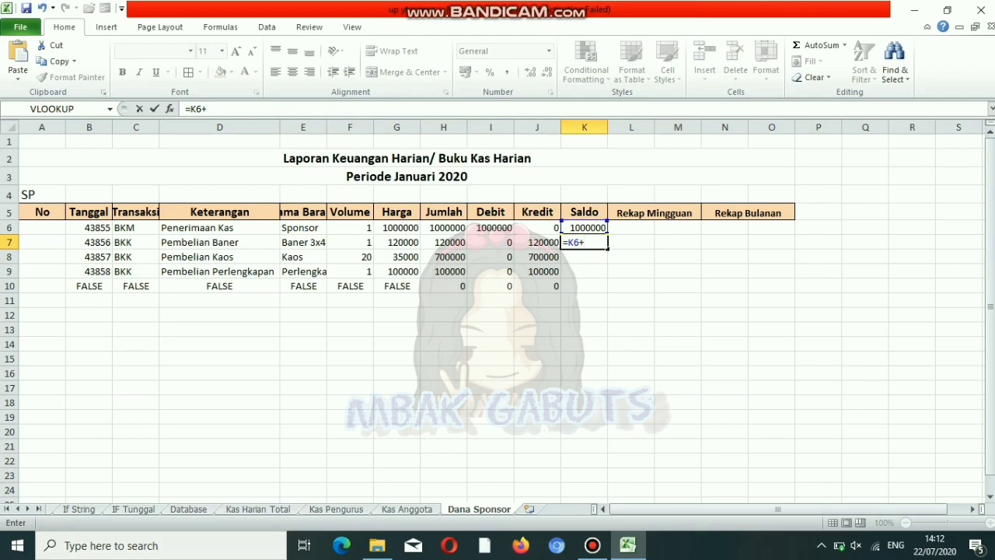
{"action": "key", "text": "Left"}
{"action": "key", "text": "Left"}
{"action": "type", "text": "-"}
{"action": "key", "text": "Right"}
{"action": "key", "text": "Return"}
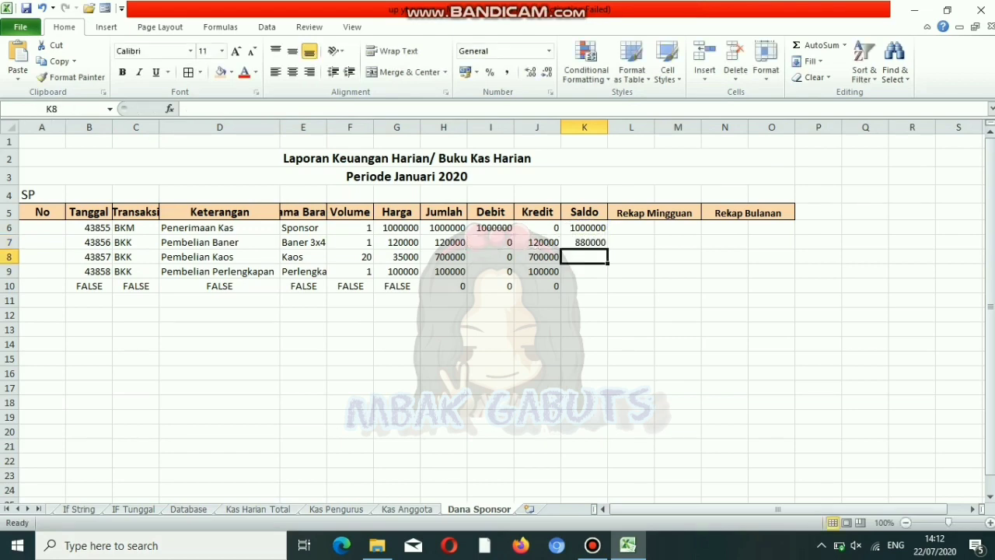
{"action": "key", "text": "Up"}
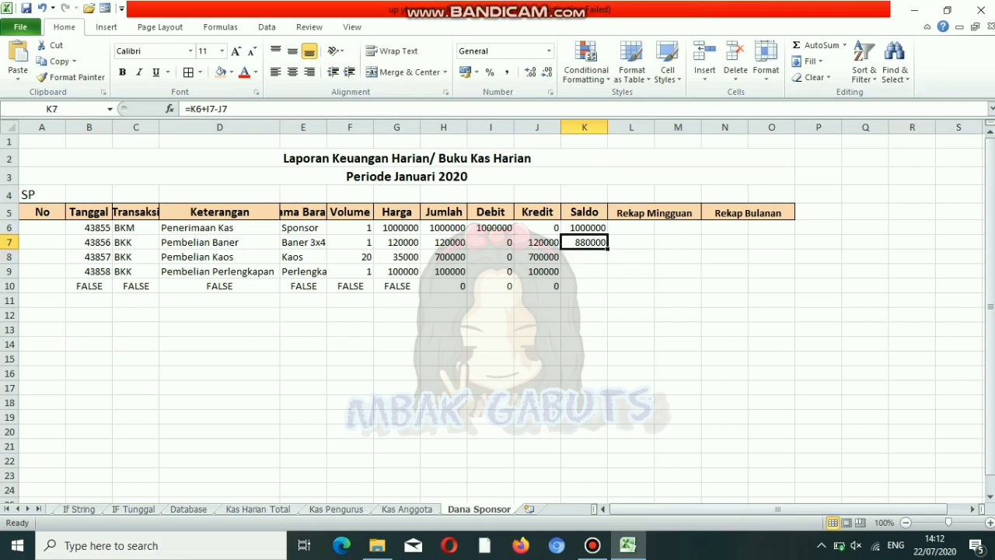
{"action": "double_click", "coordinate": [607, 248]}
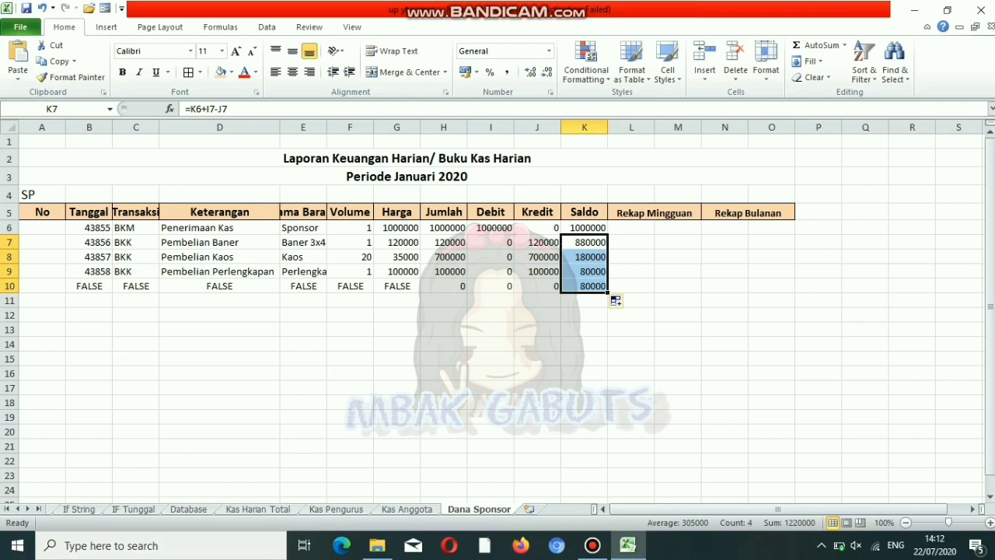
- Add borders to all cells in A6:O10 and format the Tanggal column as Short Date
{"action": "left_click_drag", "start_coordinate": [42, 228], "coordinate": [771, 286]}
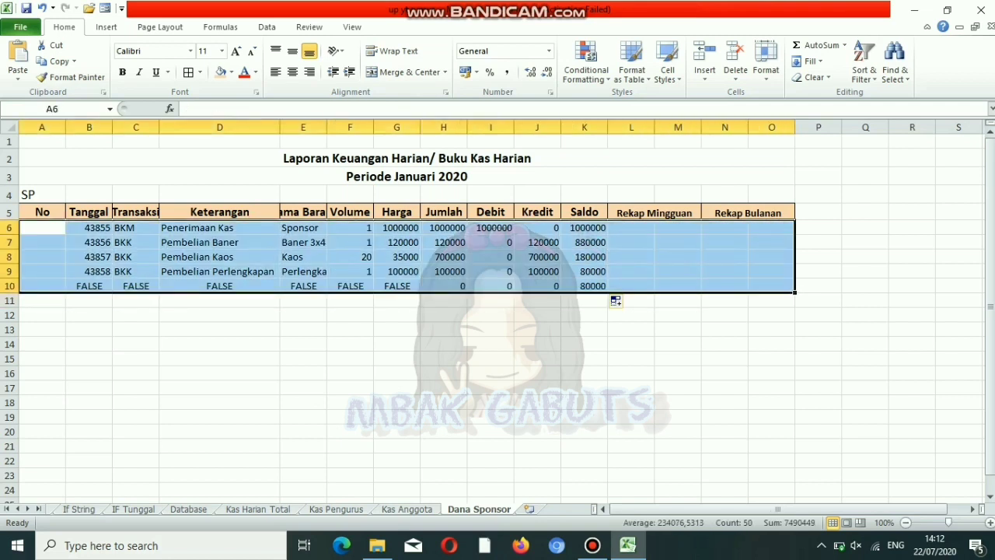
{"action": "left_click", "coordinate": [188, 72]}
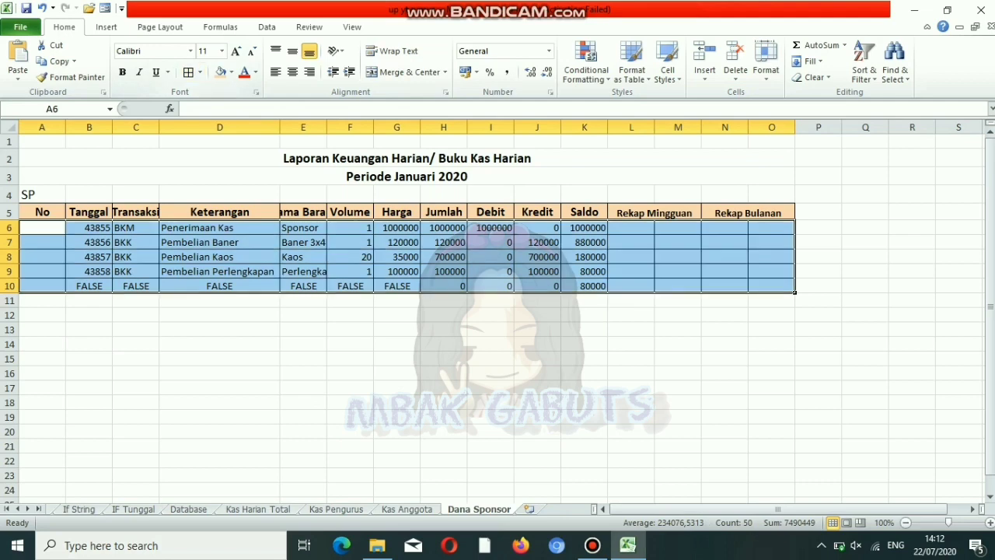
{"action": "left_click", "coordinate": [89, 127]}
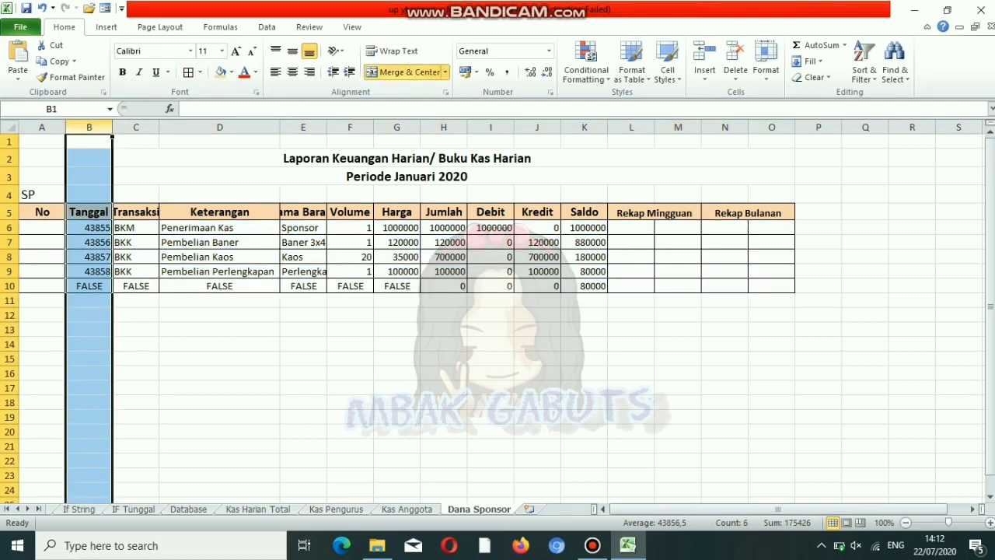
{"action": "left_click", "coordinate": [548, 50]}
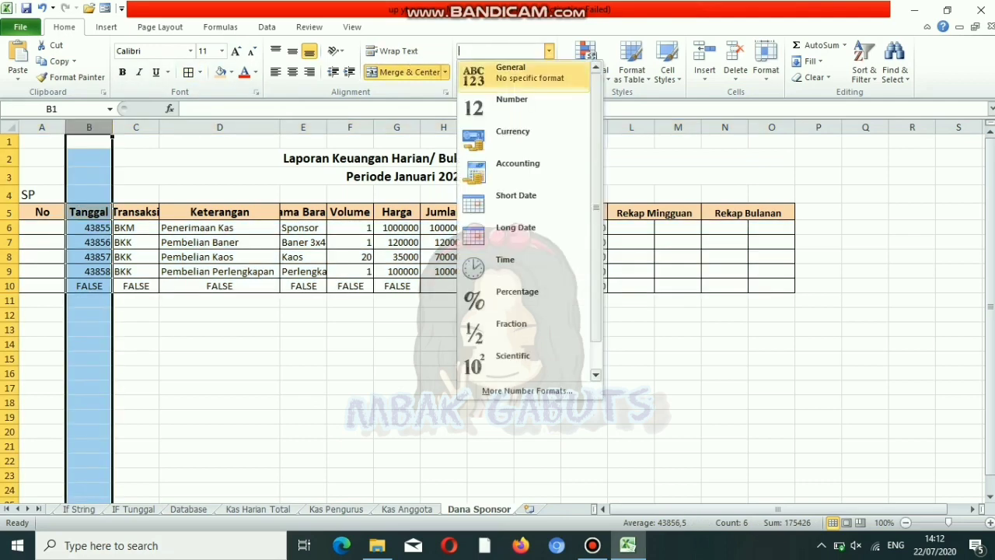
{"action": "left_click", "coordinate": [516, 201]}
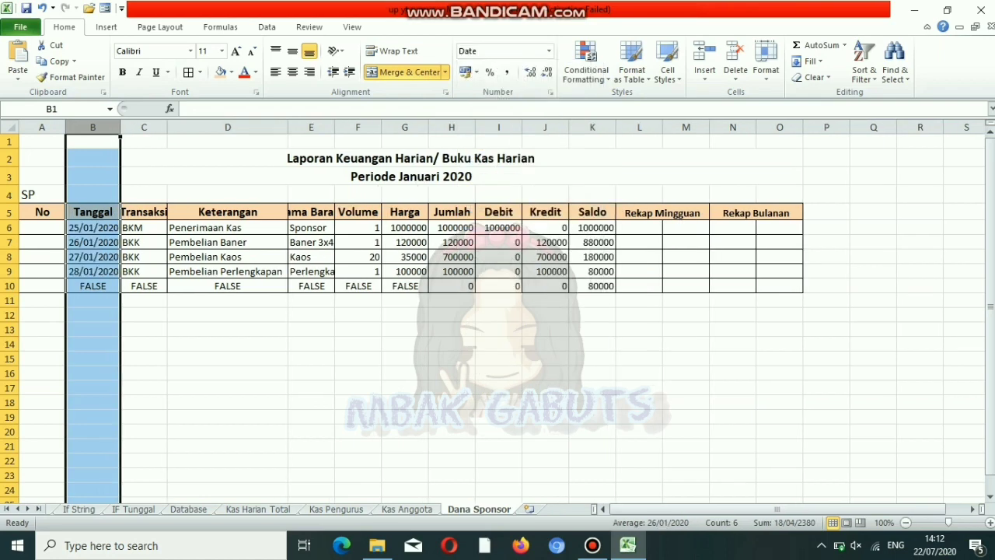
- Fit the Nama Barang column to its contents and apply the comma number style without decimals to G6:O10
{"action": "double_click", "coordinate": [335, 127]}
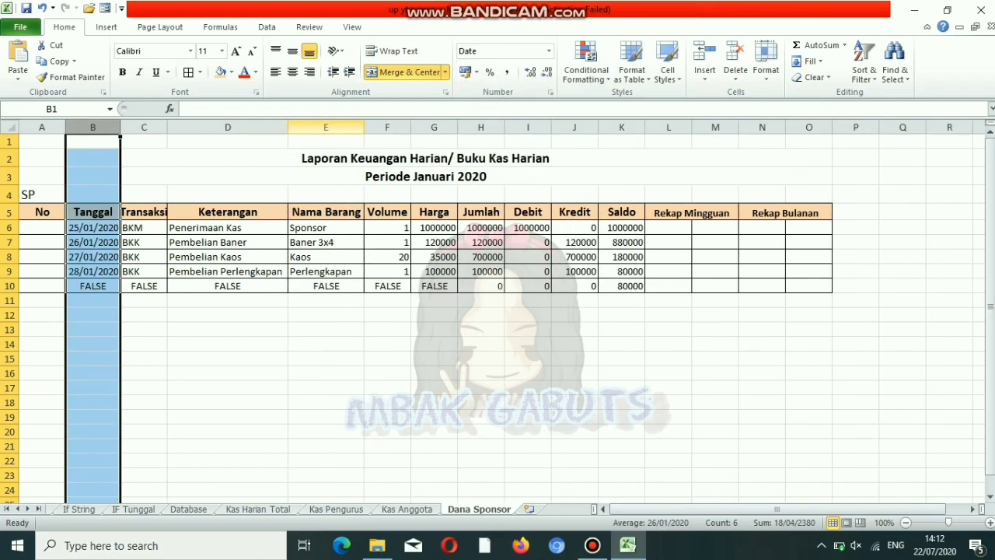
{"action": "left_click_drag", "start_coordinate": [433, 227], "coordinate": [808, 286]}
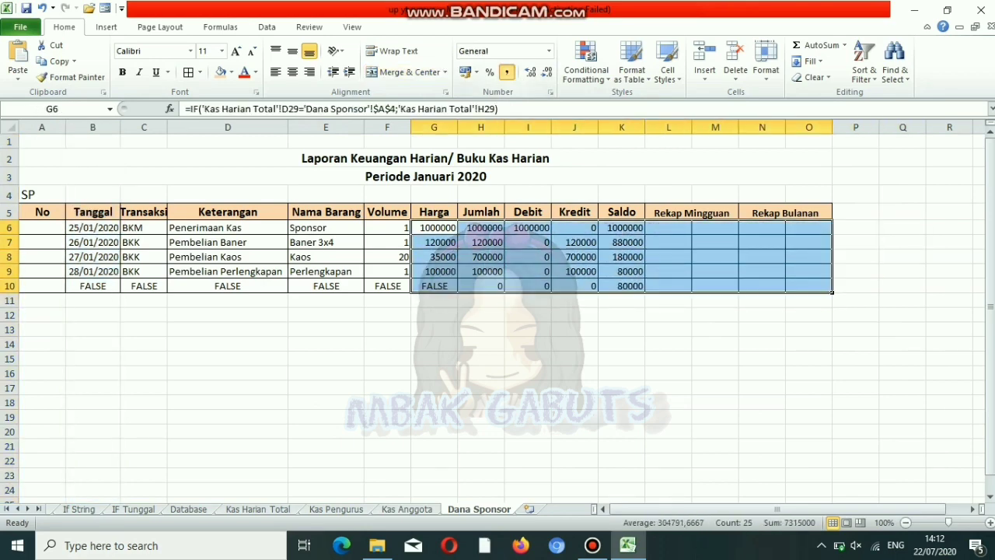
{"action": "left_click", "coordinate": [506, 71]}
{"action": "left_click", "coordinate": [597, 300]}
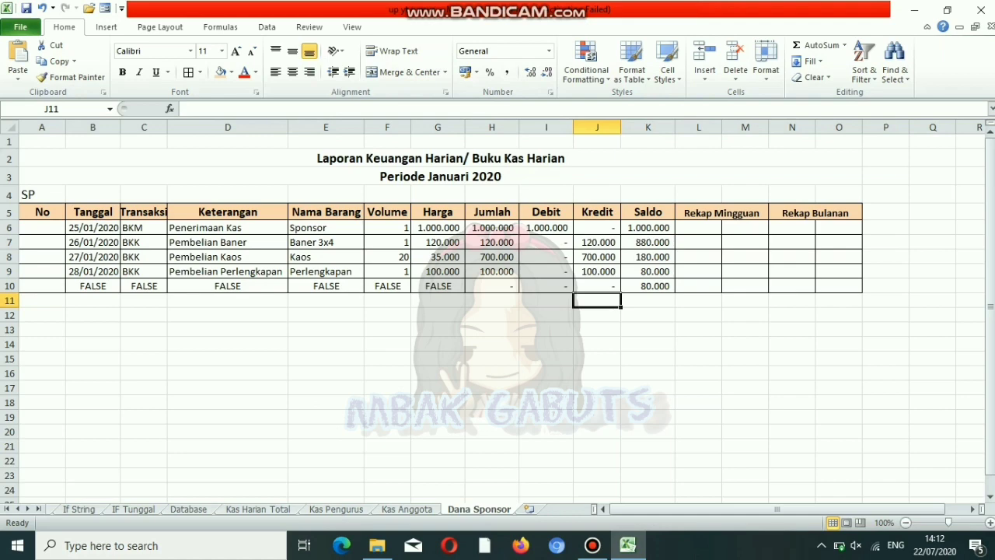
- In row 33 of Kas Harian Total, enter No 28, date 28/01/2020, transaction BKK and code SP
{"action": "left_click", "coordinate": [257, 509]}
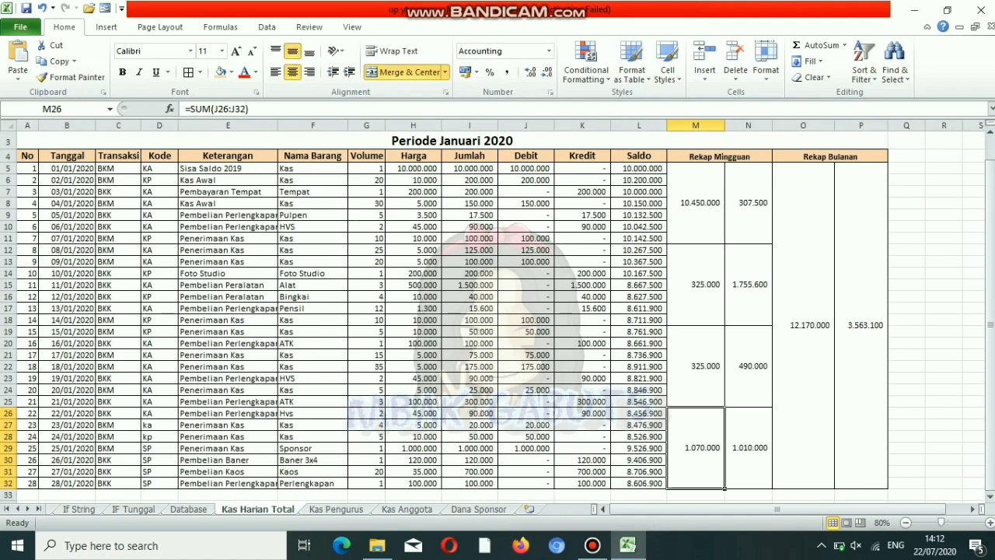
{"action": "key", "text": "Return"}
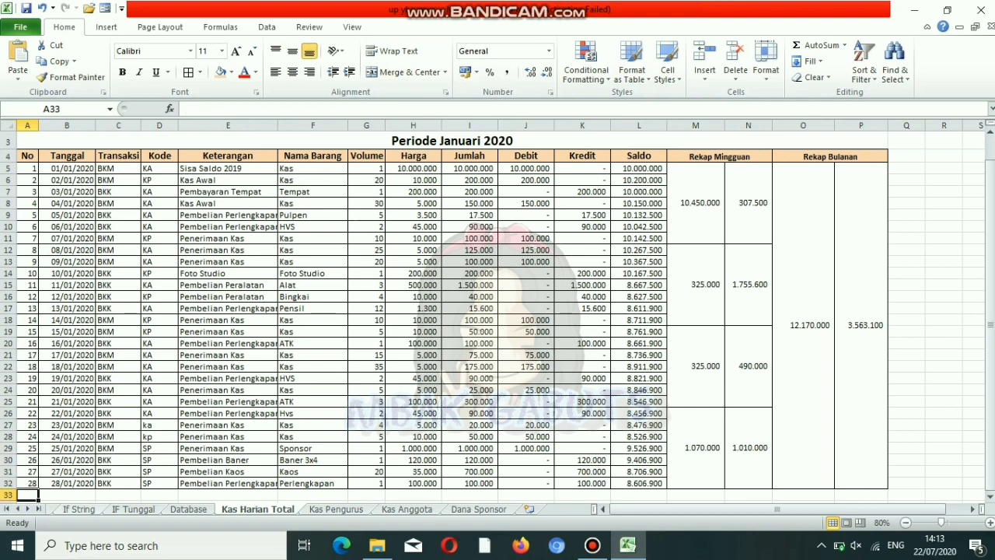
{"action": "type", "text": "28"}
{"action": "key", "text": "Tab"}
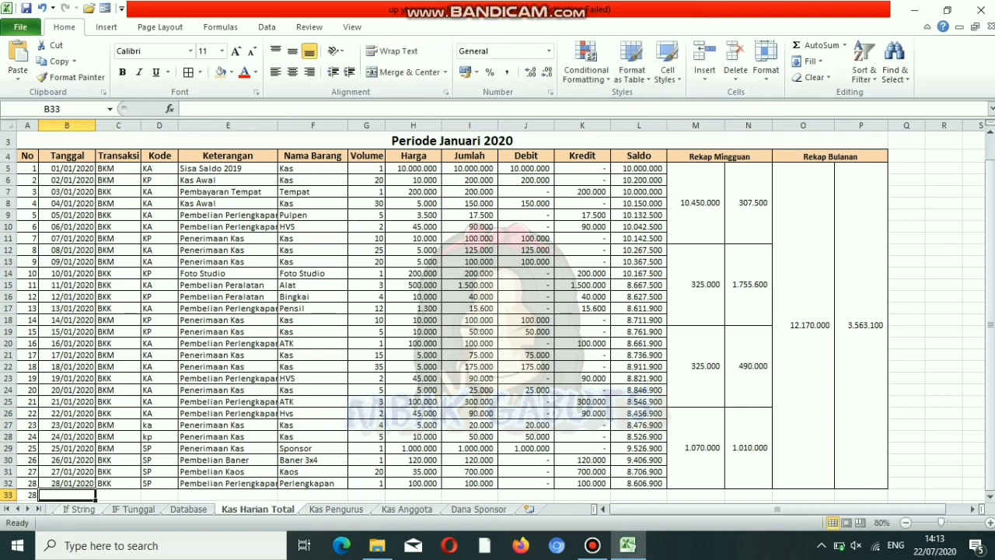
{"action": "type", "text": "28"}
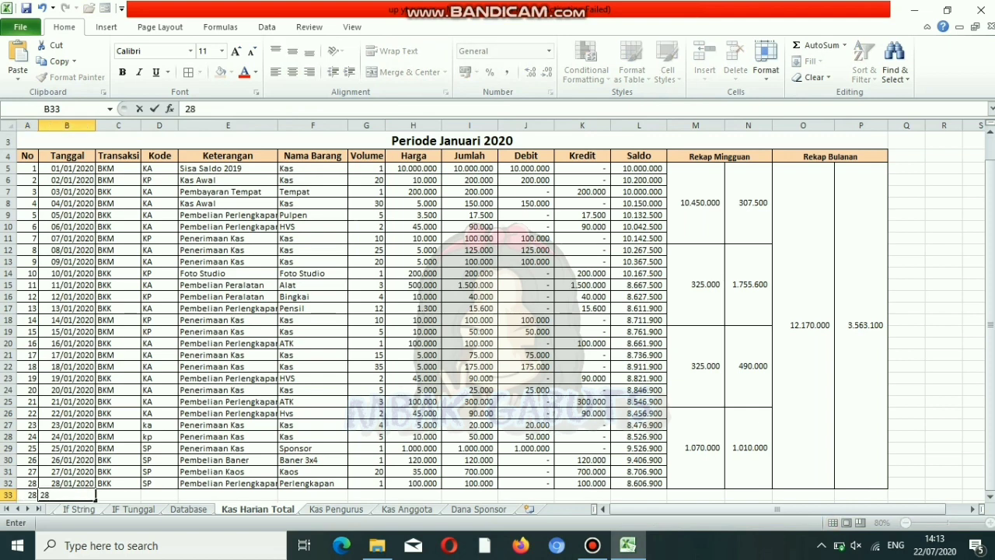
{"action": "type", "text": "/01/2020"}
{"action": "key", "text": "Tab"}
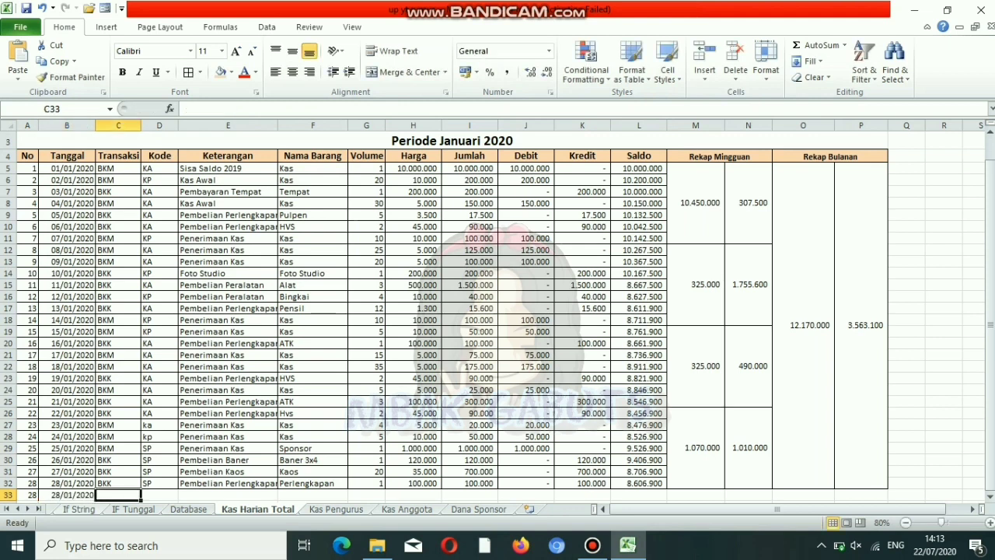
{"action": "type", "text": "BKK"}
{"action": "key", "text": "Tab"}
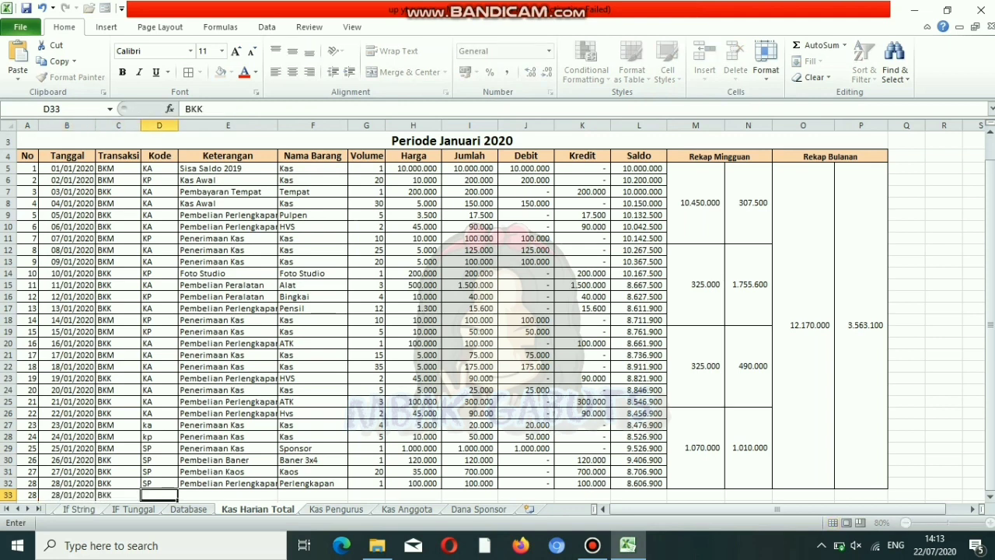
{"action": "type", "text": "SP"}
{"action": "key", "text": "Tab"}
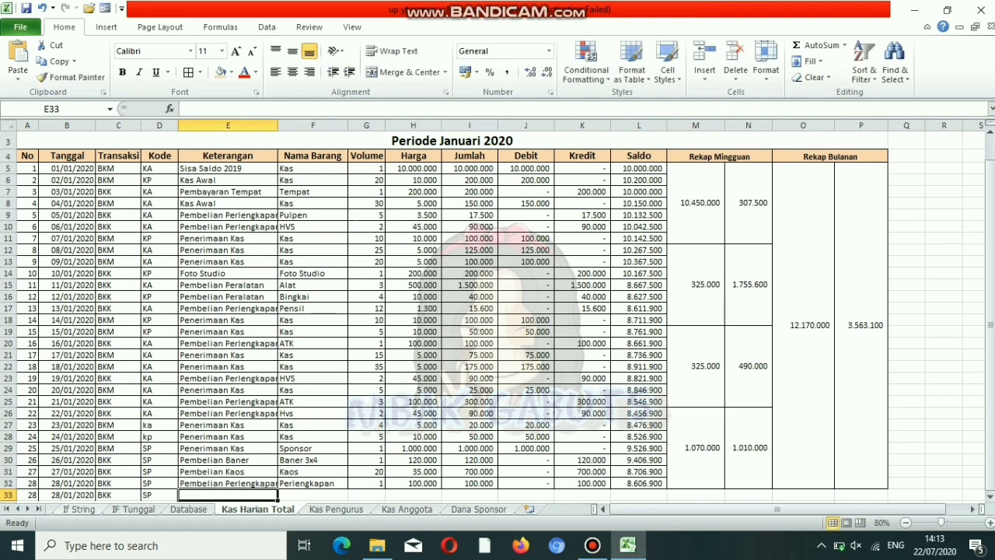
- Enter Pembelian Perlengkapan as the Keterangan in row 33
{"action": "type", "text": "PEMB"}
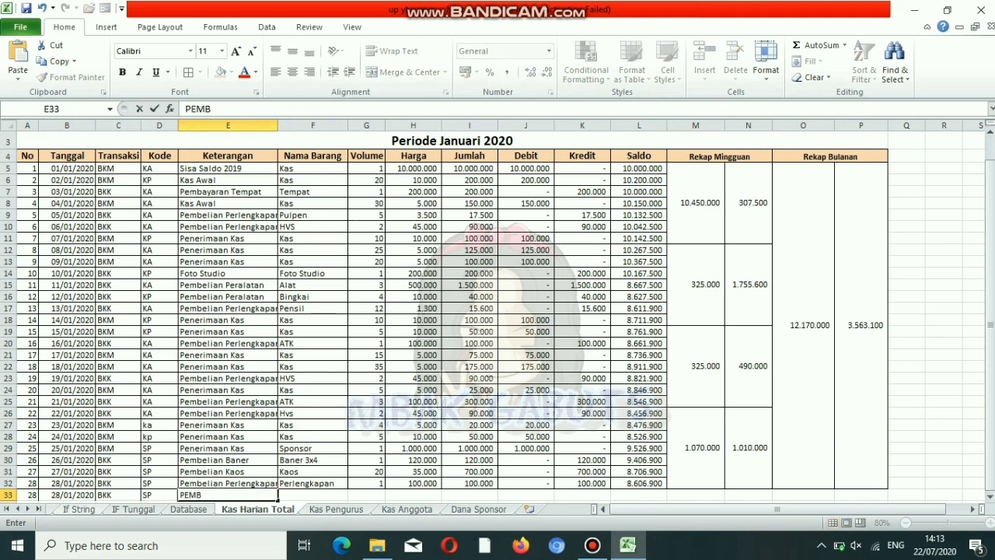
{"action": "key", "text": "BackSpace"}
{"action": "key", "text": "BackSpace"}
{"action": "key", "text": "BackSpace"}
{"action": "type", "text": "embelian P"}
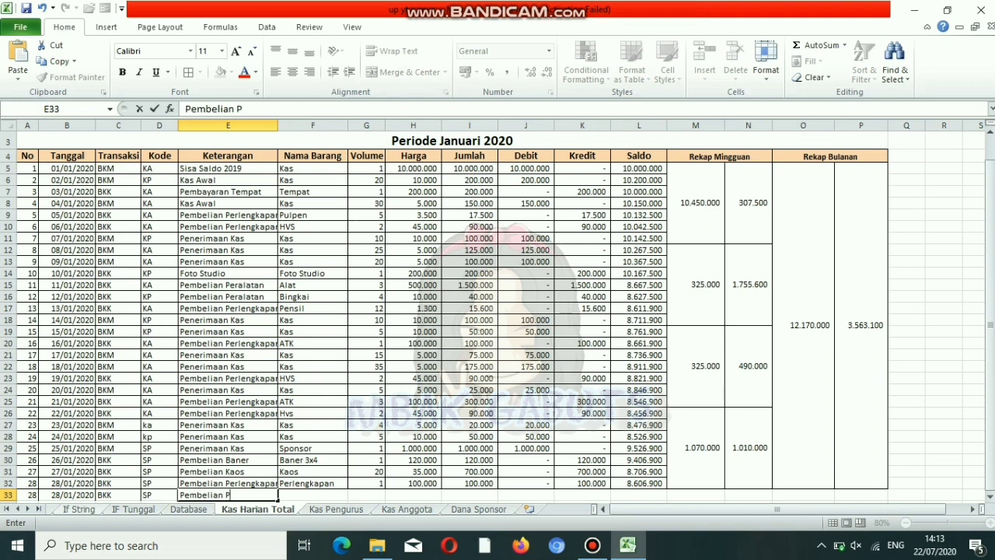
{"action": "type", "text": "erlengka"}
{"action": "key", "text": "BackSpace"}
{"action": "type", "text": "lengkapan"}
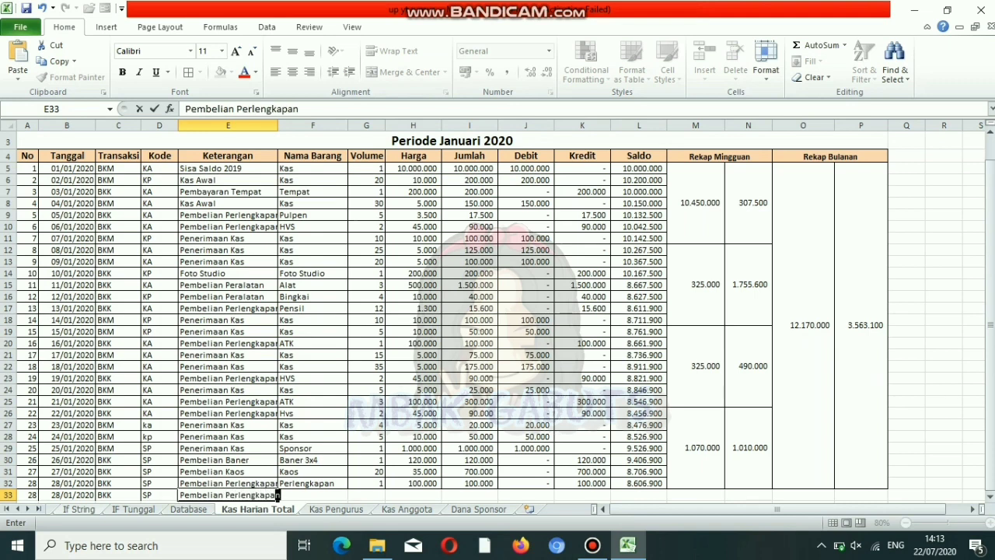
{"action": "key", "text": "Tab"}
- Complete row 33 with item Atk, volume 1 and price 50000
{"action": "type", "text": "A"}
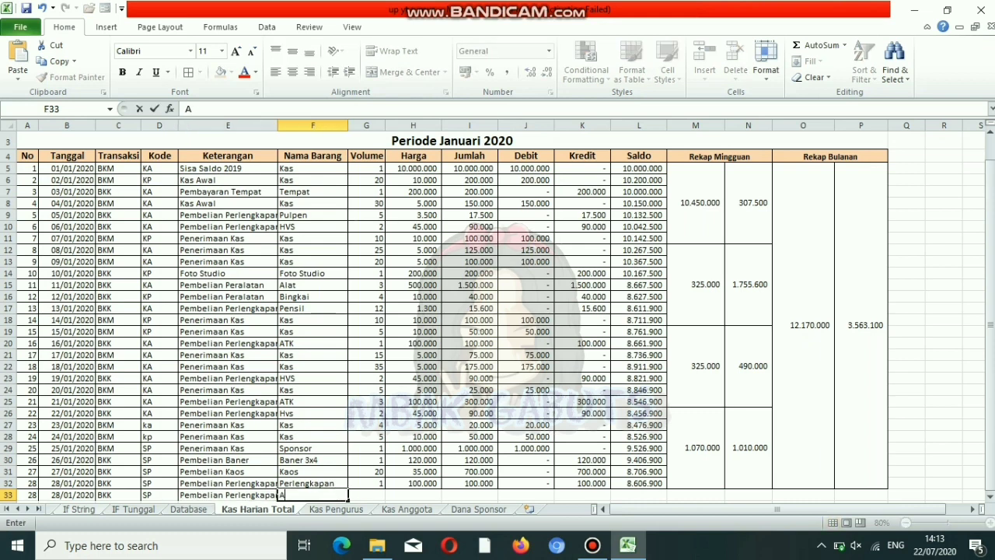
{"action": "type", "text": "tk"}
{"action": "key", "text": "Tab"}
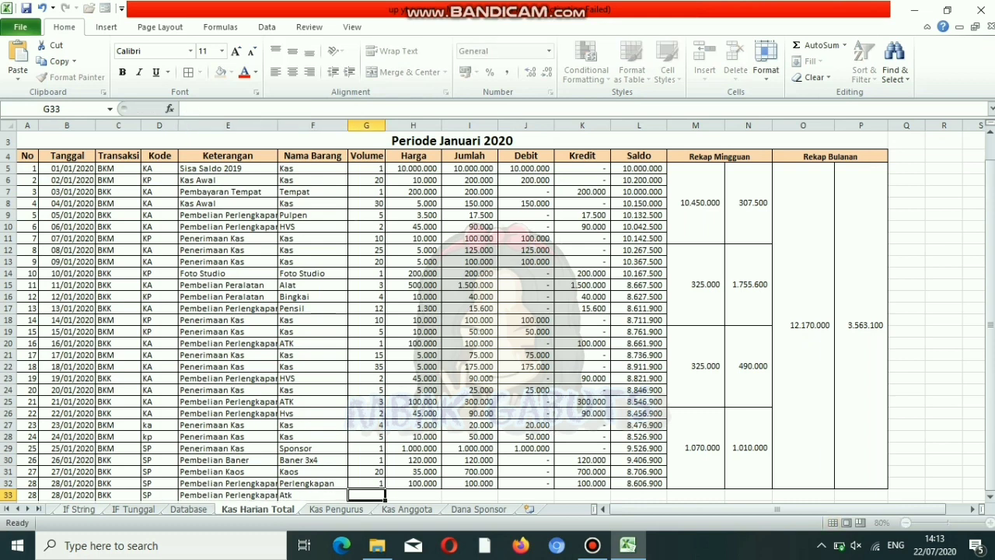
{"action": "type", "text": "1"}
{"action": "key", "text": "Tab"}
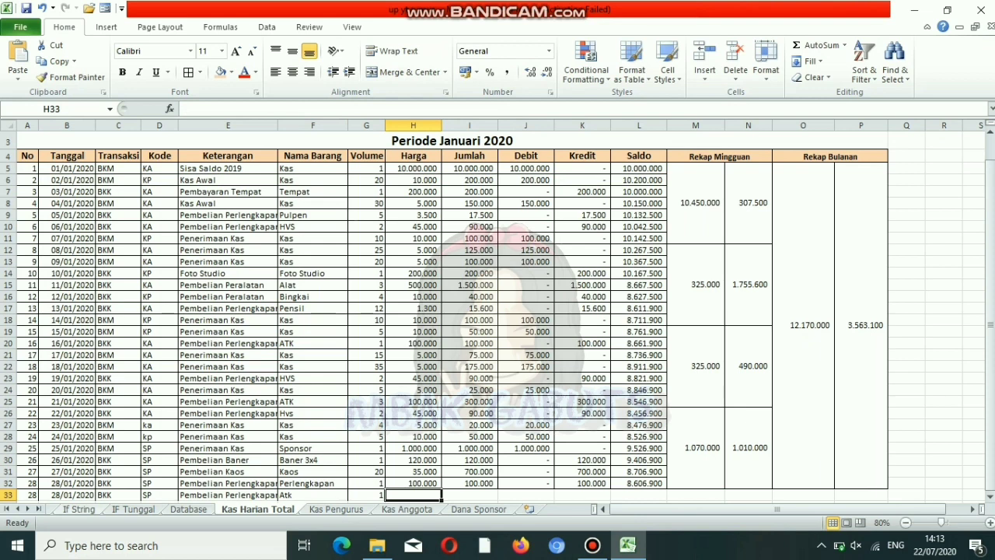
{"action": "type", "text": "50000"}
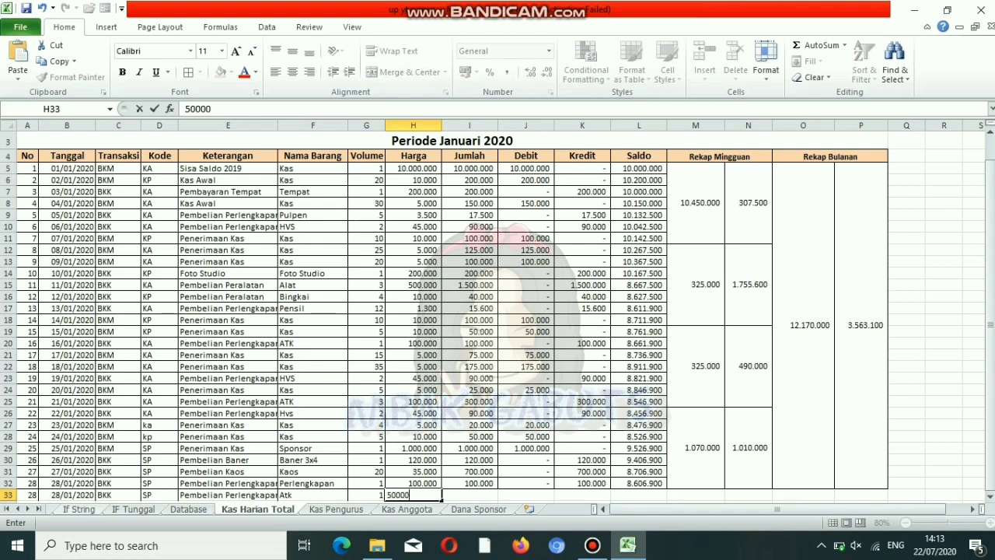
{"action": "key", "text": "Return"}
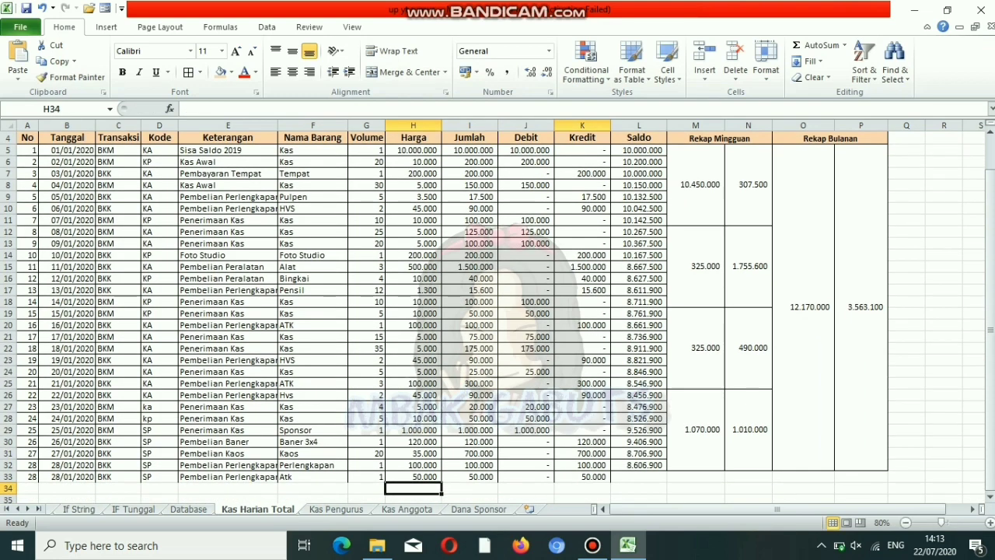
- Fill the Saldo formula from L32 down to L33 and widen the Keterangan column to show its full text
{"action": "left_click", "coordinate": [614, 465]}
{"action": "left_click_drag", "start_coordinate": [666, 470], "coordinate": [666, 481]}
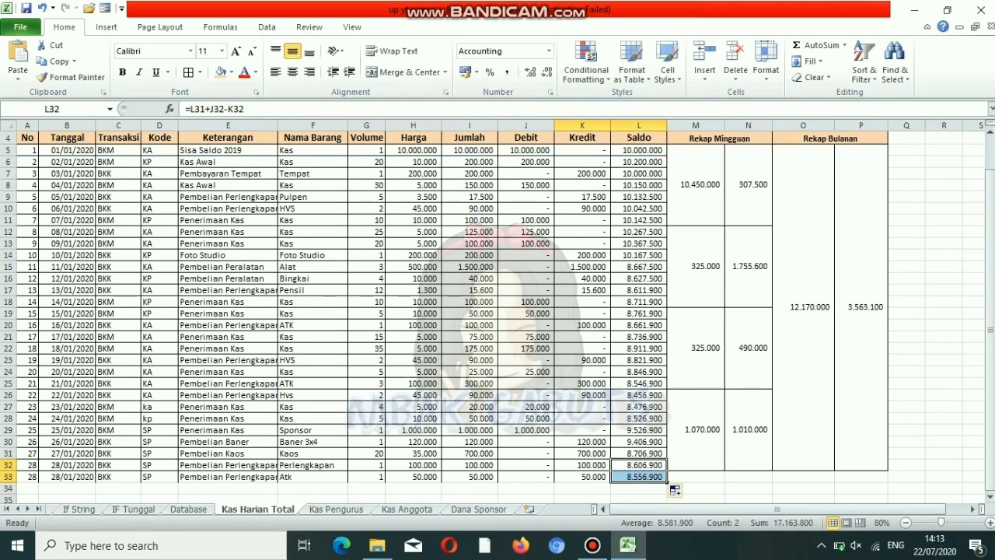
{"action": "left_click_drag", "start_coordinate": [278, 125], "coordinate": [286, 125]}
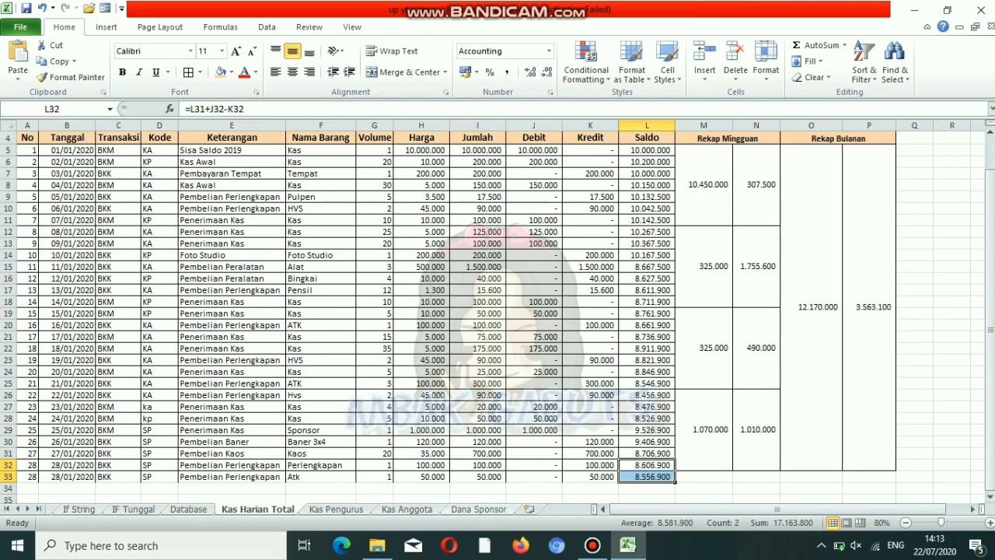
- On the Dana Sponsor sheet, merge and center the first Rekap Mingguan column, cells L6:L10
{"action": "left_click", "coordinate": [479, 510]}
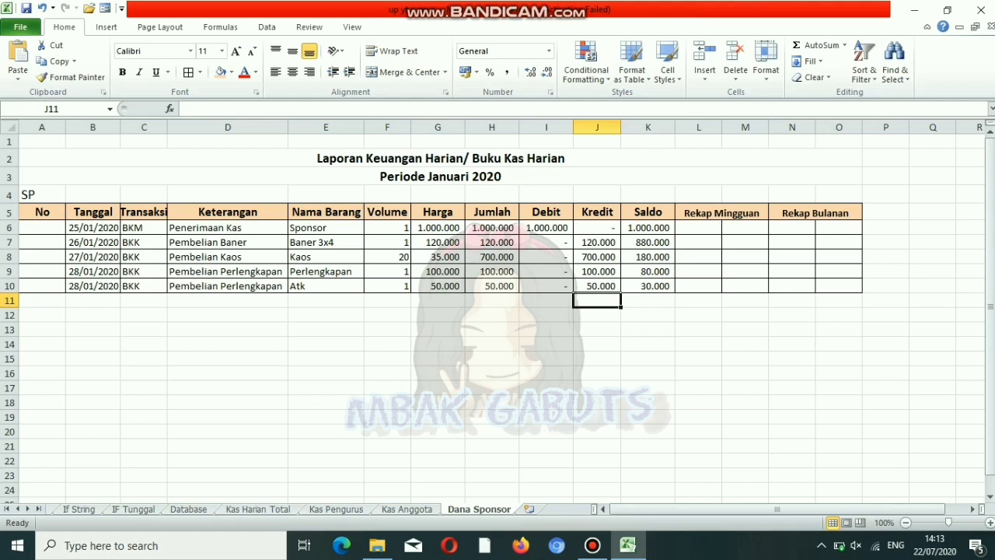
{"action": "left_click", "coordinate": [698, 227]}
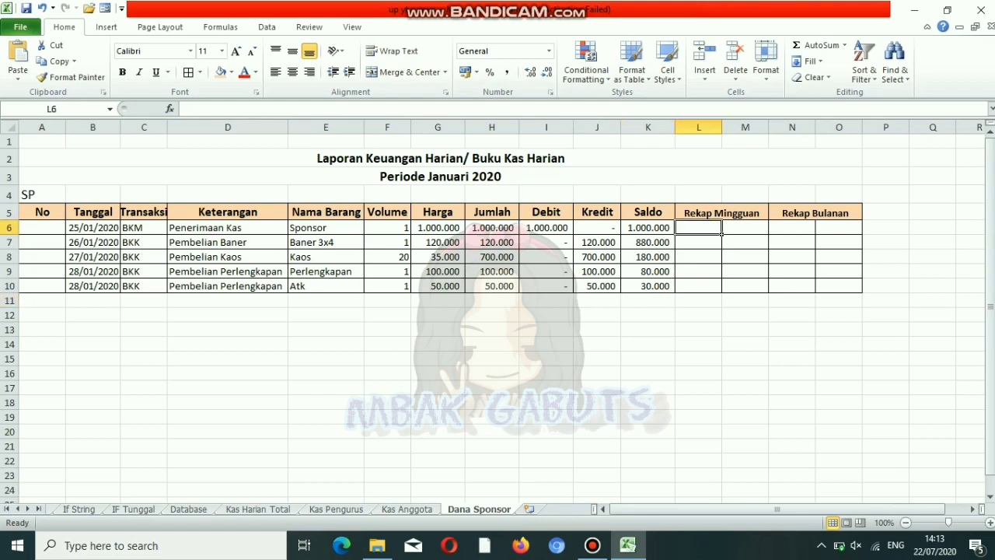
{"action": "left_click_drag", "start_coordinate": [698, 228], "coordinate": [698, 257]}
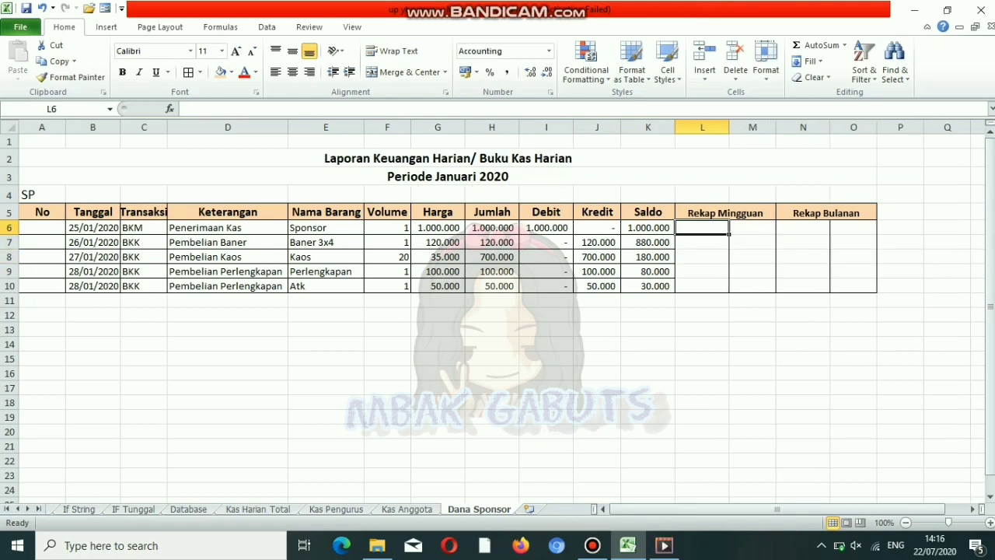
{"action": "left_click_drag", "start_coordinate": [702, 228], "coordinate": [702, 286]}
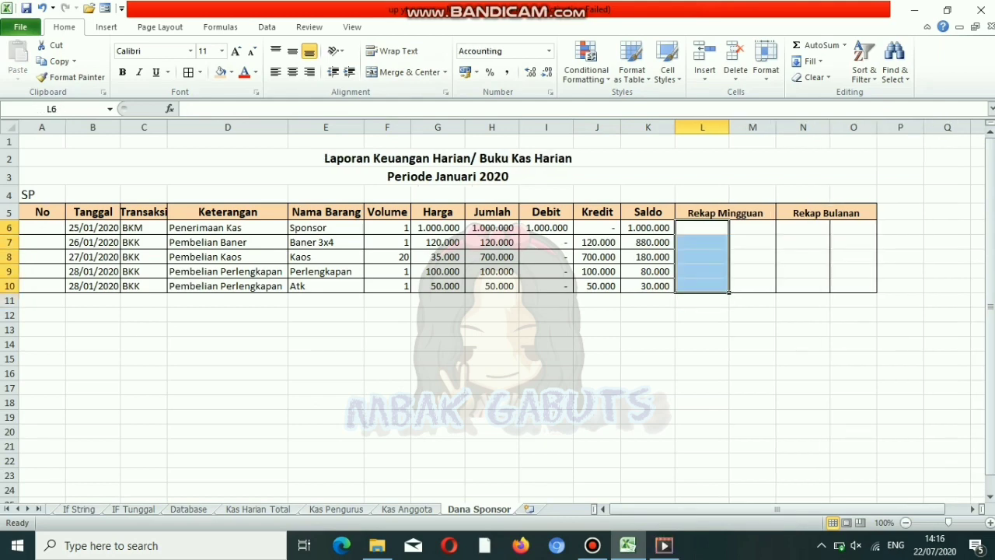
{"action": "left_click", "coordinate": [404, 72]}
- Copy the merged cell L6:L10 to the remaining recap columns, starting at M6, N6 and O6
{"action": "left_click", "coordinate": [752, 227]}
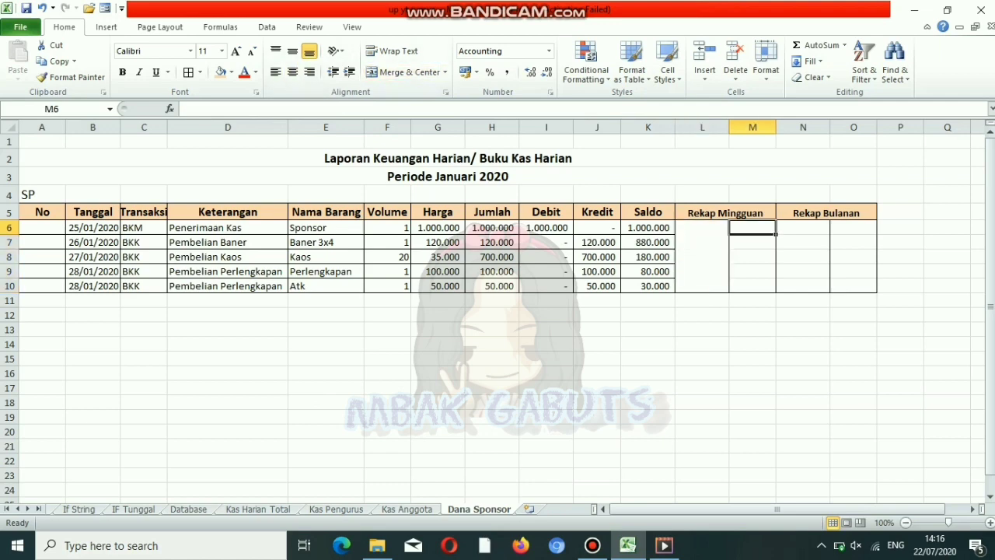
{"action": "left_click", "coordinate": [702, 256]}
{"action": "key", "text": "ctrl+c"}
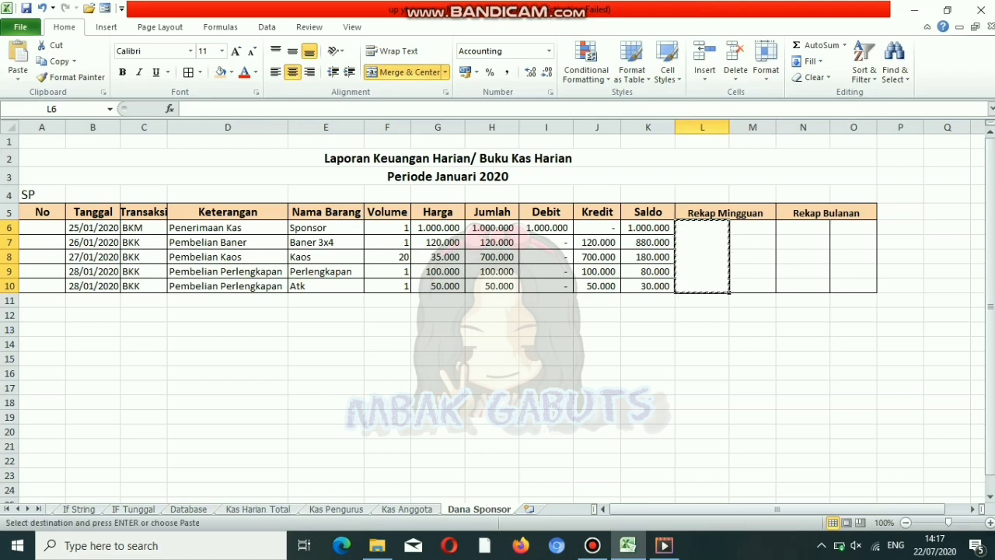
{"action": "left_click", "coordinate": [753, 228]}
{"action": "key", "text": "ctrl+v"}
{"action": "left_click", "coordinate": [803, 227]}
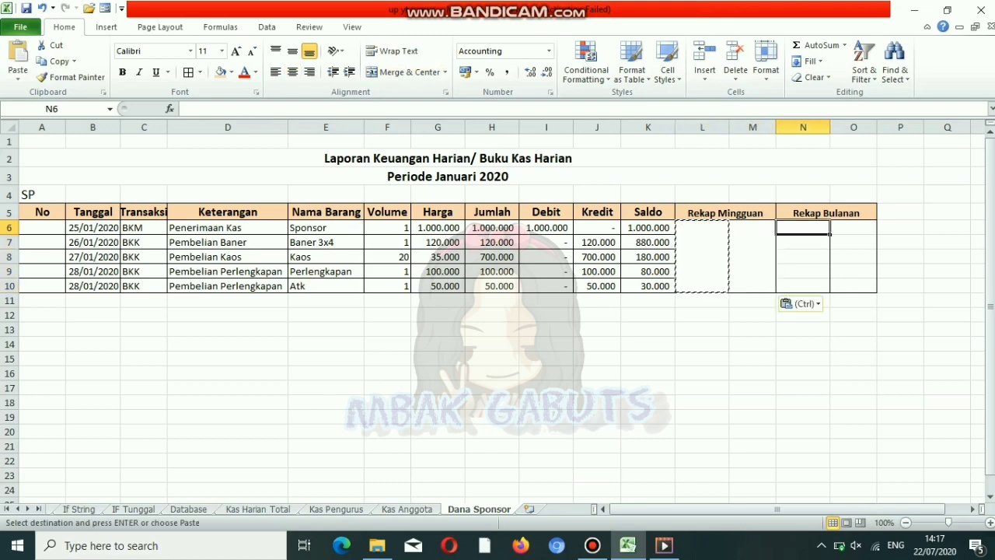
{"action": "key", "text": "ctrl+v"}
{"action": "left_click", "coordinate": [853, 227]}
{"action": "key", "text": "ctrl+v"}
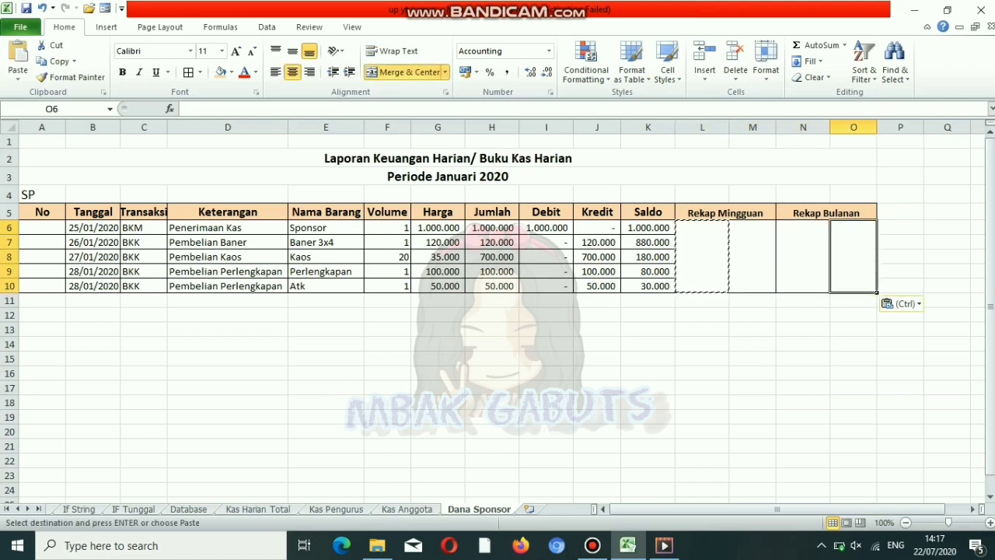
- Enter =SUM(I6:I10) in the merged Rekap Mingguan cell L6 and fill the formula across to M6
{"action": "left_click", "coordinate": [702, 257]}
{"action": "type", "text": "=sum("}
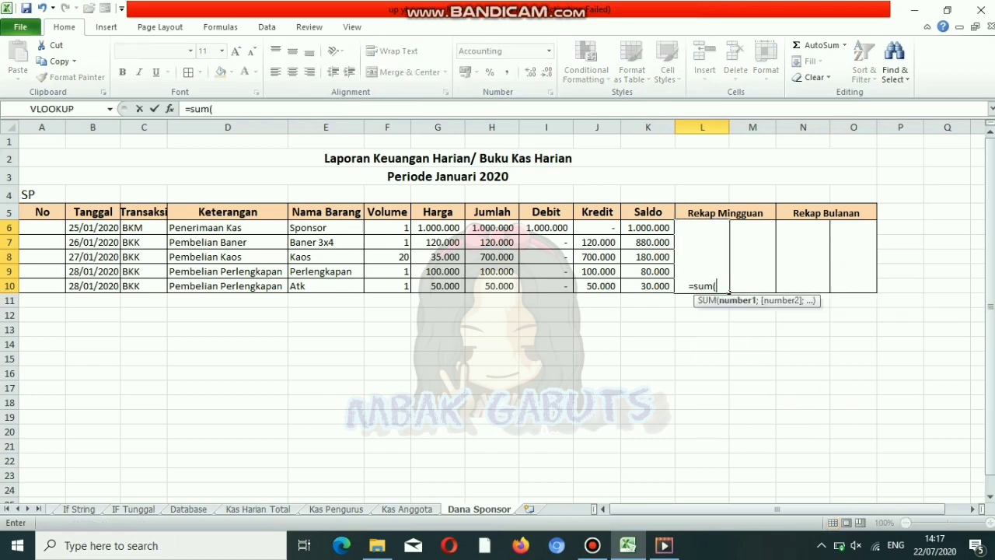
{"action": "left_click_drag", "start_coordinate": [544, 227], "coordinate": [572, 287]}
{"action": "key", "text": "Return"}
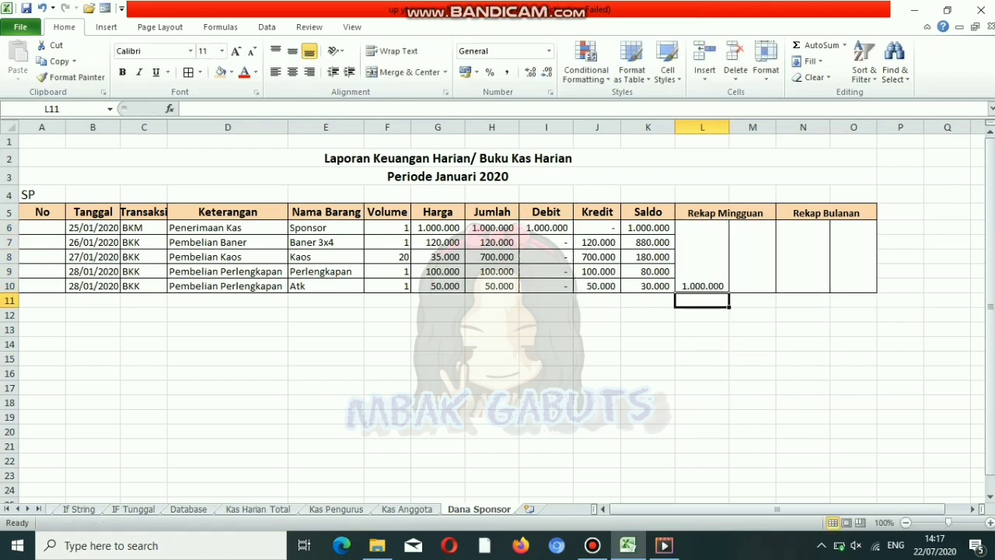
{"action": "left_click", "coordinate": [702, 257]}
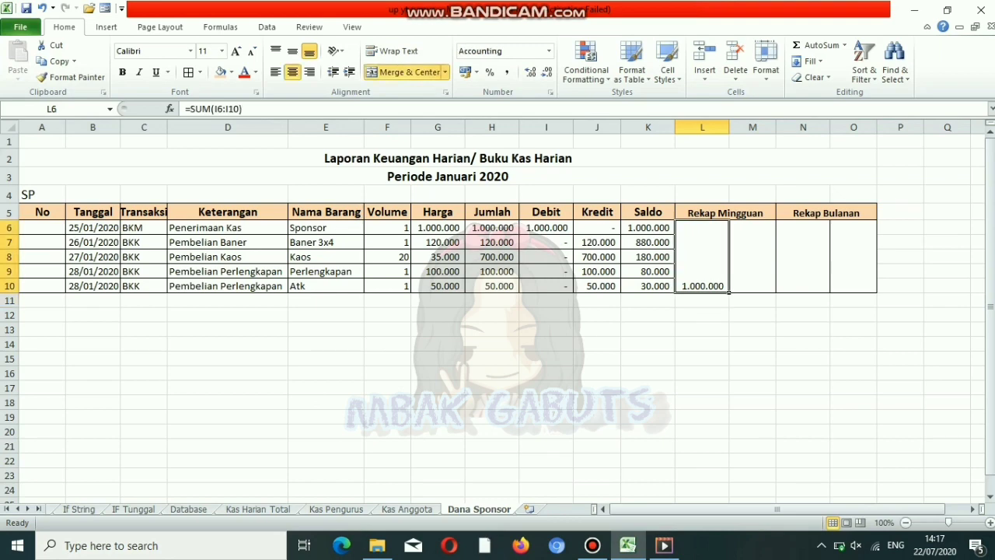
{"action": "left_click_drag", "start_coordinate": [729, 291], "coordinate": [775, 292]}
- Link the Rekap Bulanan cells to the weekly recap by entering =L6 in N6 and =M6 in O6
{"action": "left_click", "coordinate": [785, 290]}
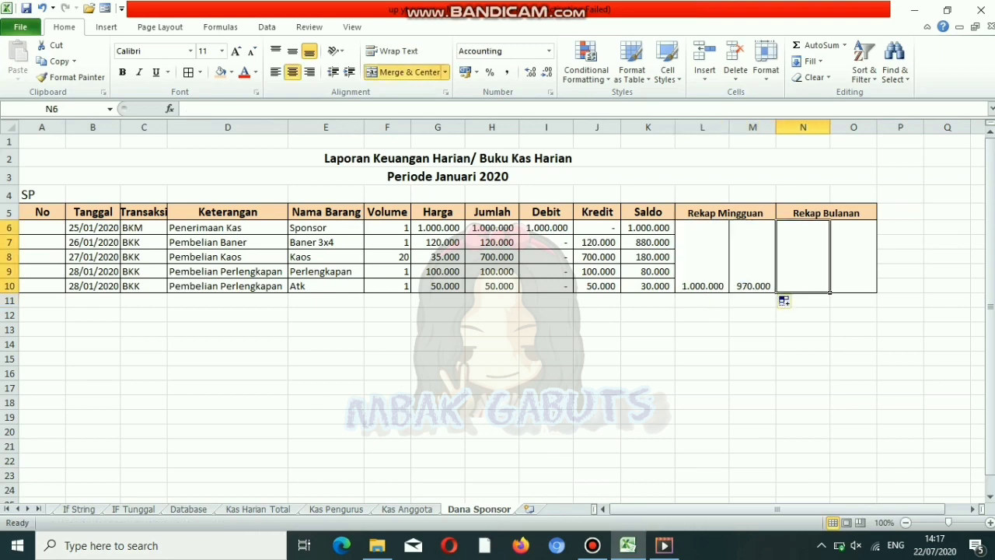
{"action": "type", "text": "="}
{"action": "key", "text": "Left"}
{"action": "key", "text": "Left"}
{"action": "key", "text": "Return"}
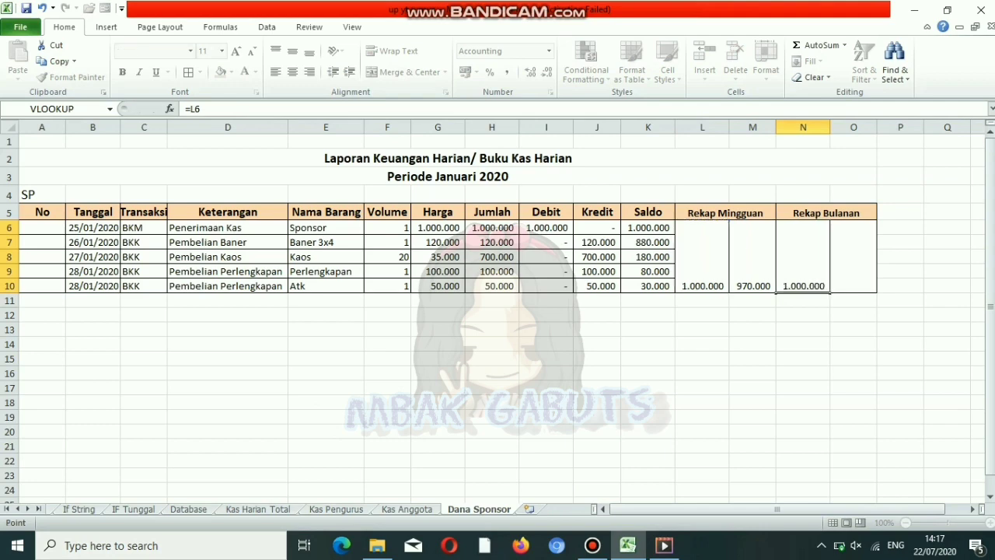
{"action": "left_click", "coordinate": [852, 257]}
{"action": "type", "text": "="}
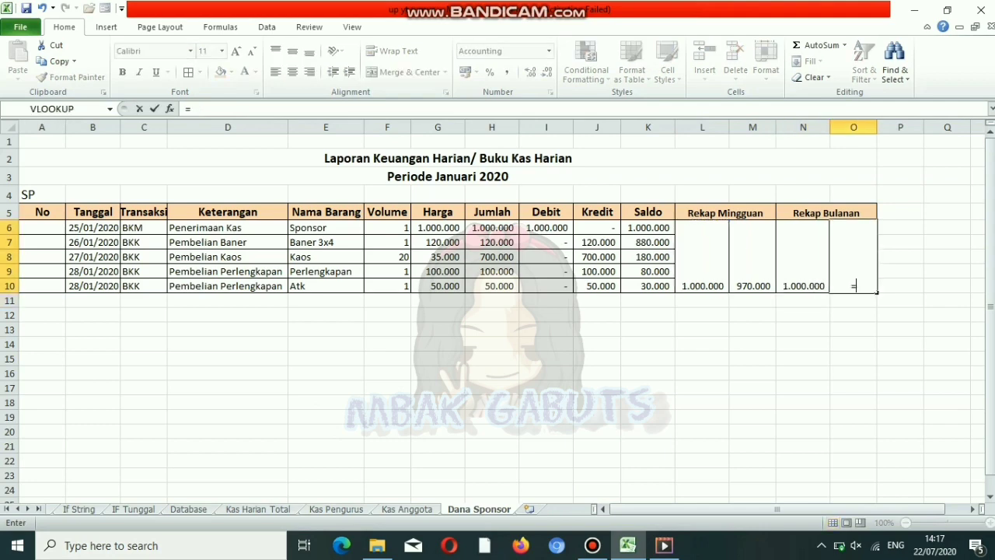
{"action": "key", "text": "Left"}
{"action": "key", "text": "Left"}
{"action": "key", "text": "Return"}
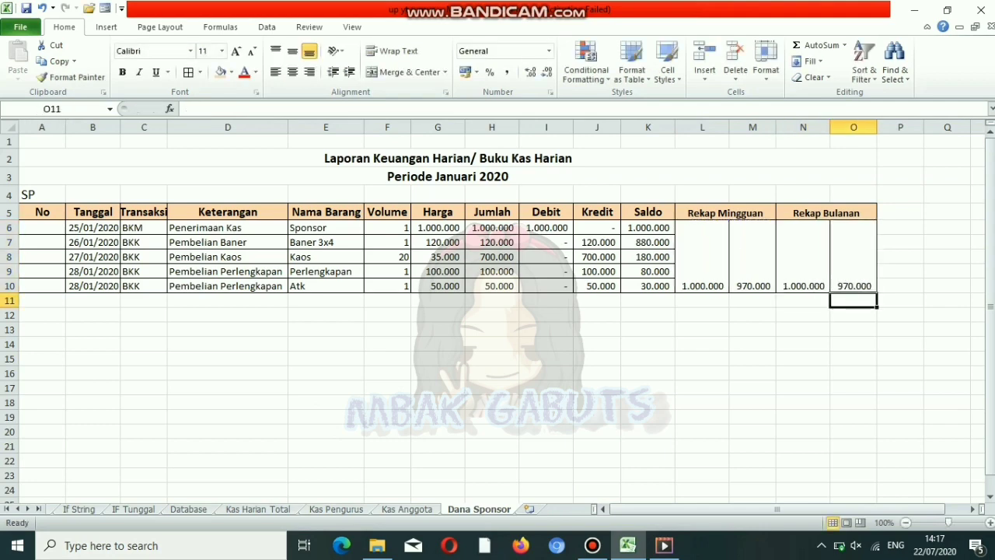
- Number the No column from 1 to 5 in A6:A10 by entering 1 and 2 and filling the series down
{"action": "left_click", "coordinate": [648, 359]}
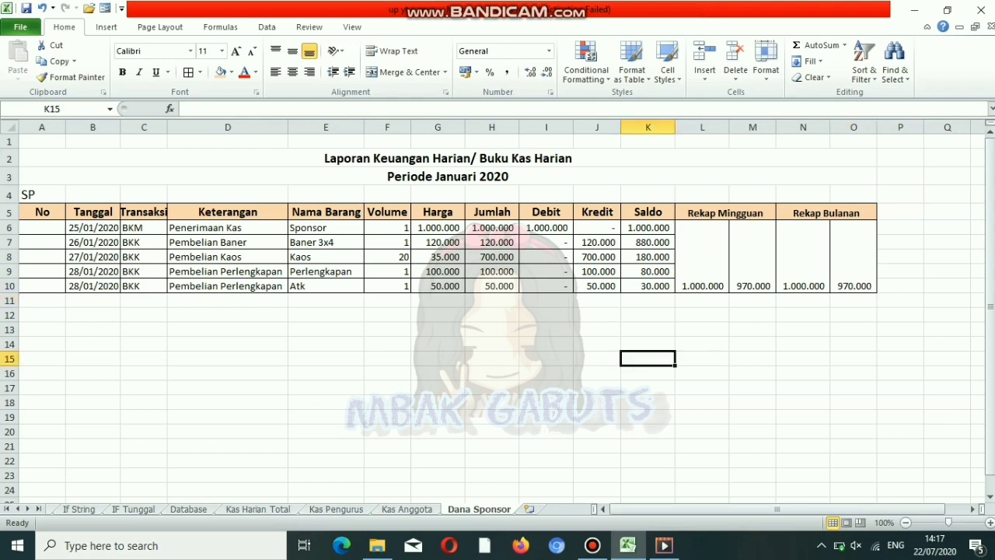
{"action": "left_click", "coordinate": [41, 227]}
{"action": "type", "text": "1"}
{"action": "key", "text": "Return"}
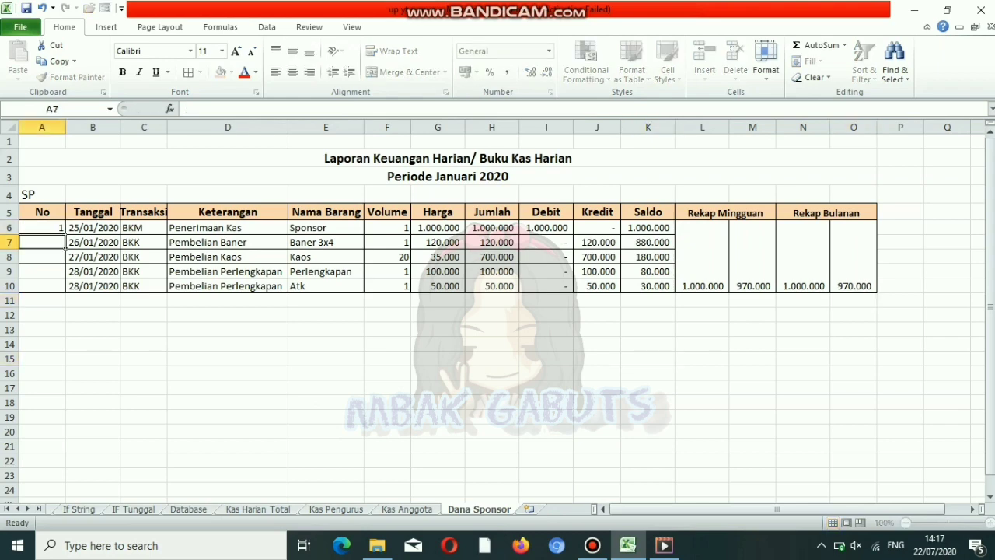
{"action": "type", "text": "2"}
{"action": "key", "text": "Return"}
{"action": "left_click_drag", "start_coordinate": [41, 227], "coordinate": [70, 292]}
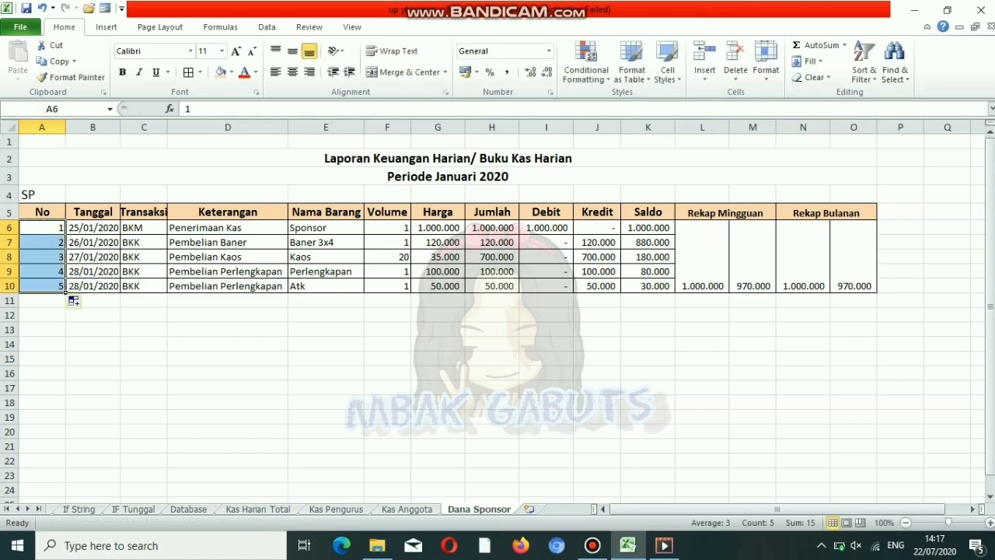
- Apply all borders to row 33 of the Kas Harian Total table, across A33:P33
{"action": "left_click", "coordinate": [93, 359]}
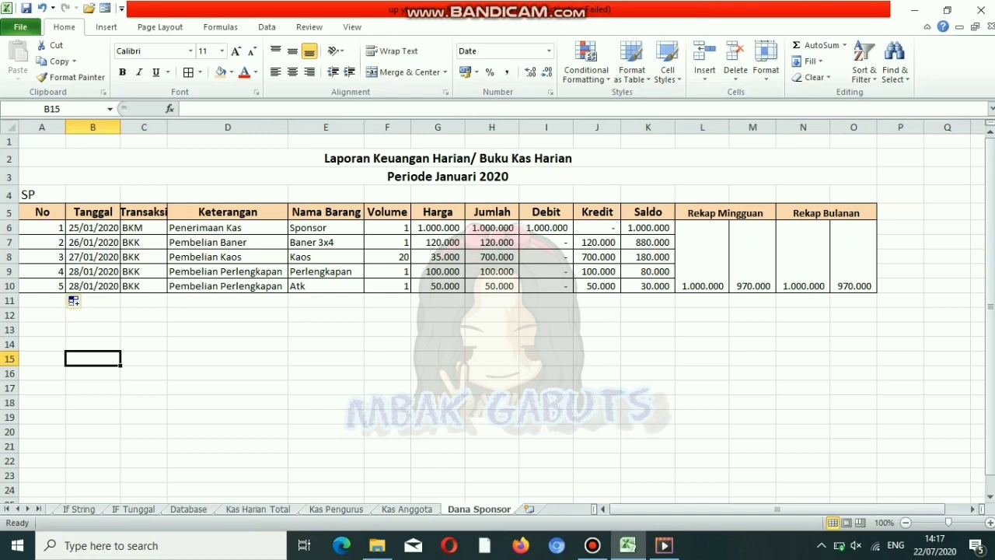
{"action": "key", "text": "ctrl+Page_Up"}
{"action": "key", "text": "ctrl+Page_Up"}
{"action": "key", "text": "ctrl+Page_Up"}
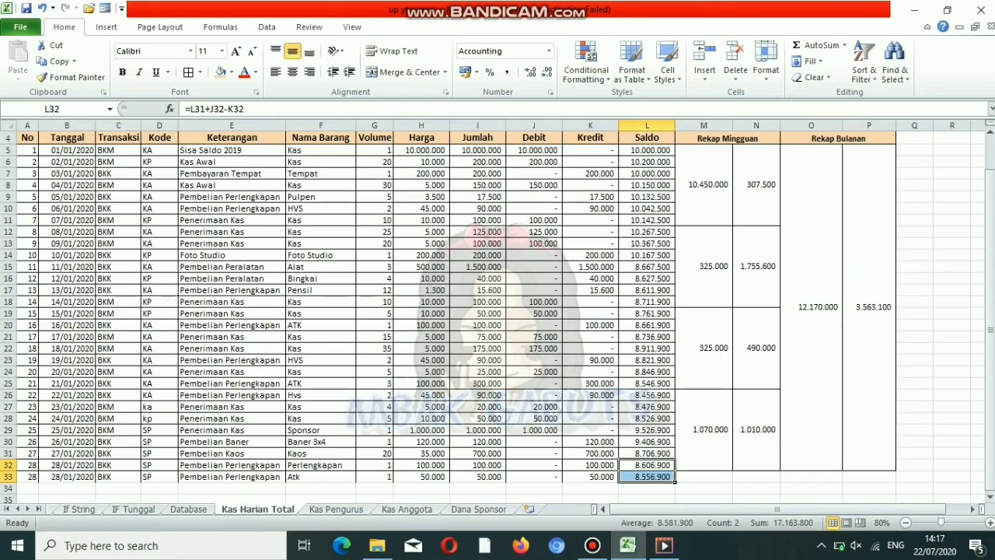
{"action": "left_click_drag", "start_coordinate": [27, 477], "coordinate": [400, 289]}
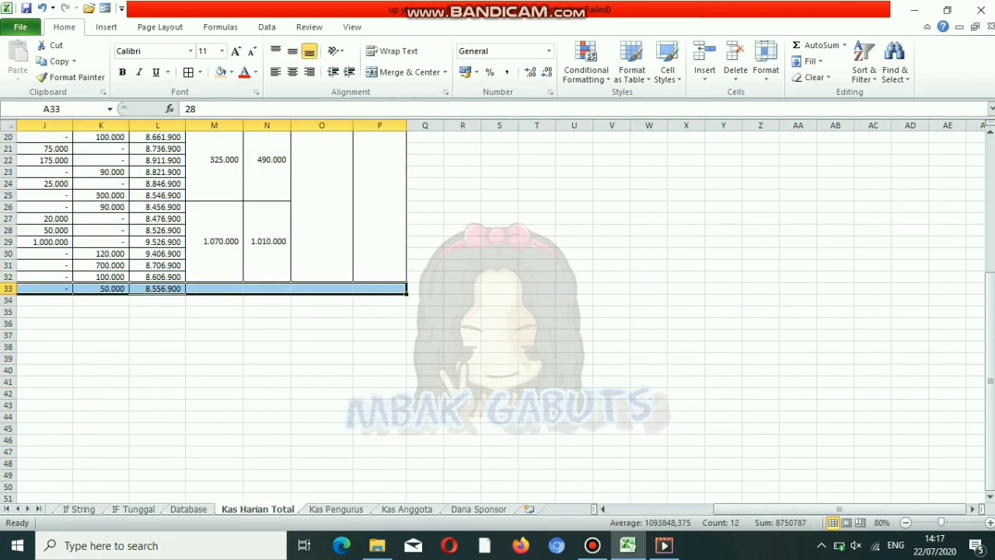
{"action": "left_click", "coordinate": [188, 72]}
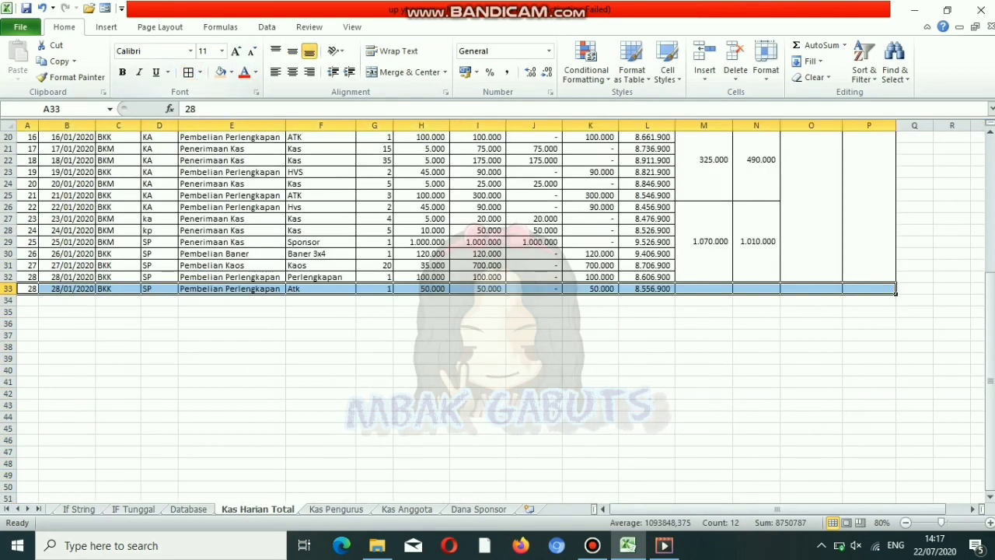
- Extend the last merged Rekap Mingguan cells in columns M and N so they span rows 26 to 33
{"action": "left_click_drag", "start_coordinate": [703, 249], "coordinate": [703, 289]}
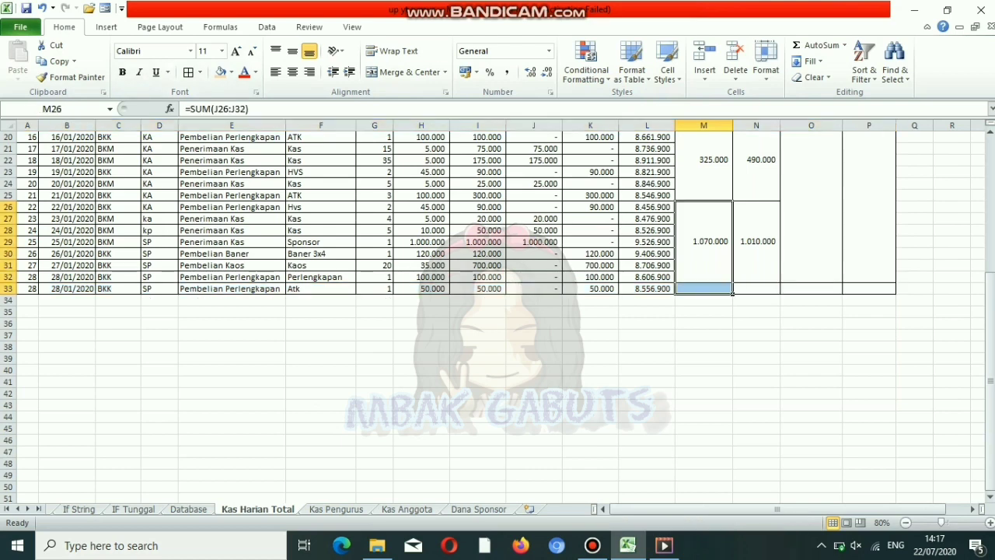
{"action": "left_click", "coordinate": [404, 71]}
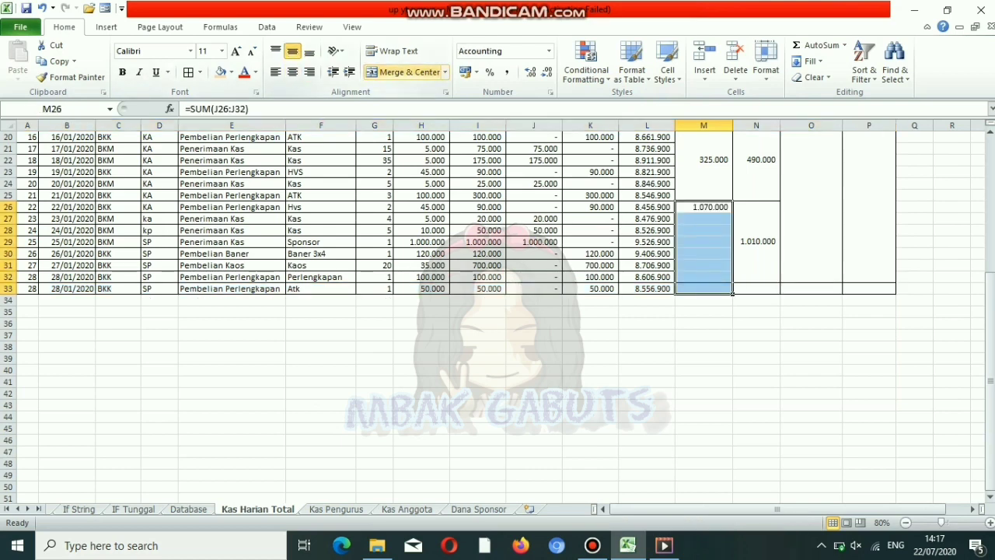
{"action": "left_click", "coordinate": [404, 71]}
{"action": "left_click_drag", "start_coordinate": [755, 241], "coordinate": [755, 288]}
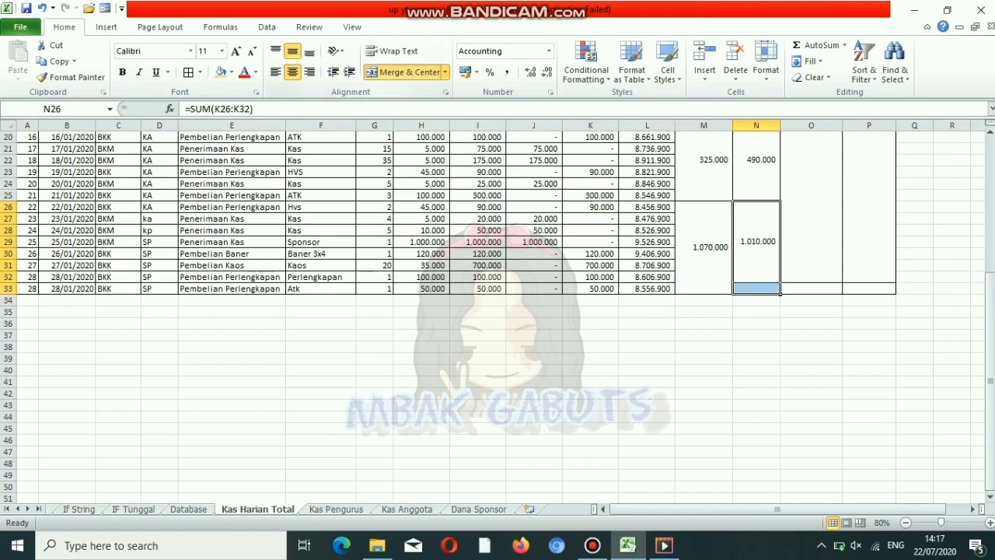
{"action": "left_click", "coordinate": [405, 71]}
{"action": "left_click", "coordinate": [404, 71]}
- Extend the merged Rekap Bulanan cells in columns O and P so they span rows 5 to 33
{"action": "left_click", "coordinate": [810, 217]}
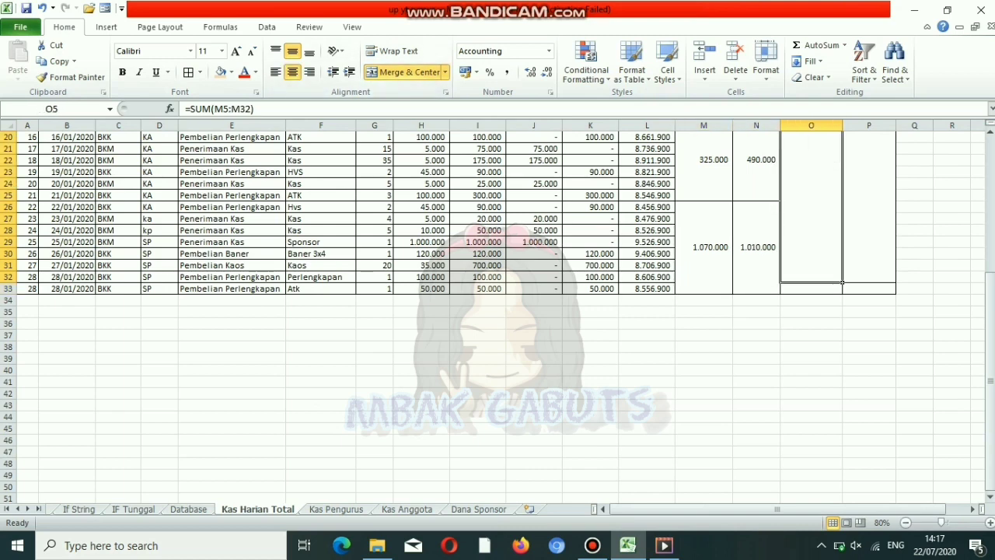
{"action": "left_click_drag", "start_coordinate": [839, 280], "coordinate": [824, 288]}
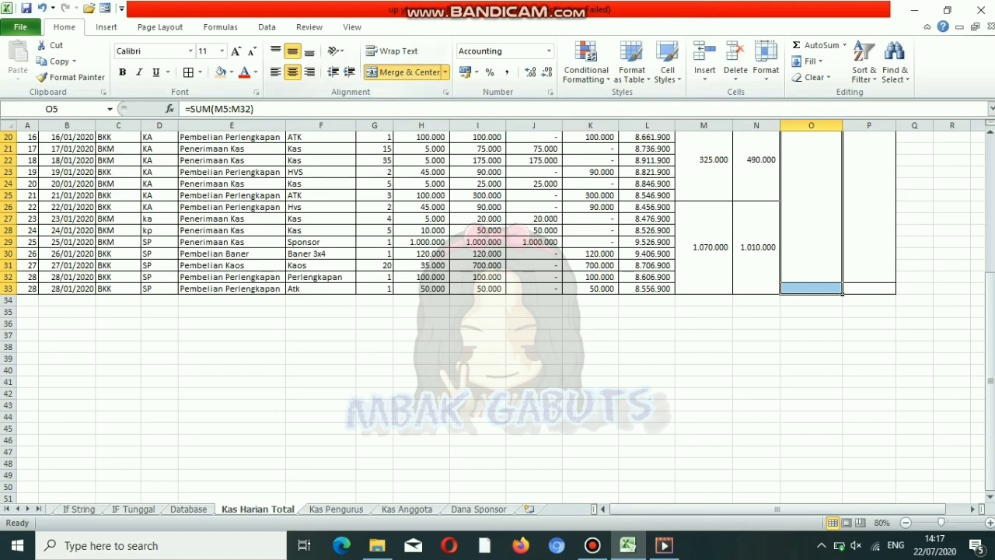
{"action": "left_click", "coordinate": [404, 72]}
{"action": "left_click", "coordinate": [404, 72]}
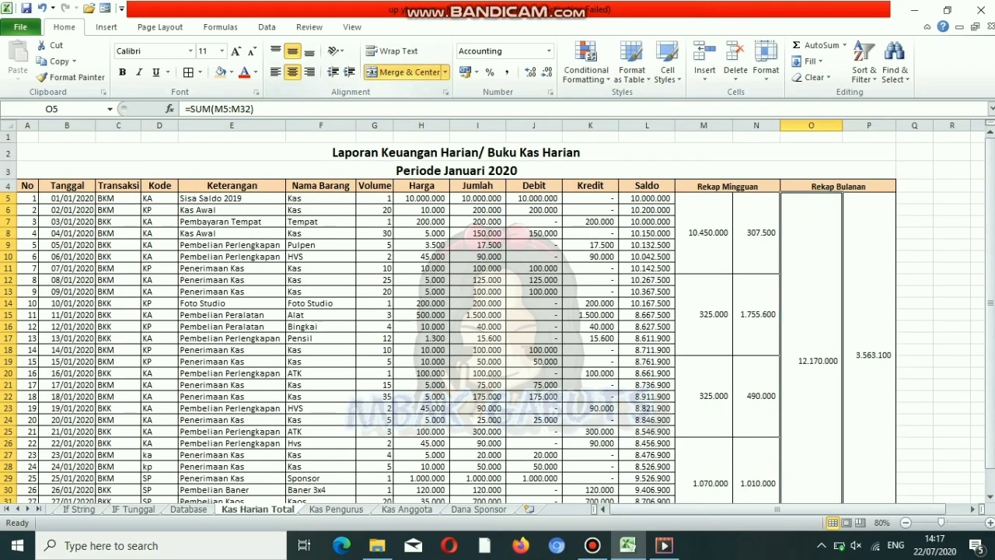
{"action": "left_click", "coordinate": [869, 355]}
{"action": "left_click_drag", "start_coordinate": [869, 354], "coordinate": [869, 476]}
{"action": "left_click", "coordinate": [404, 71]}
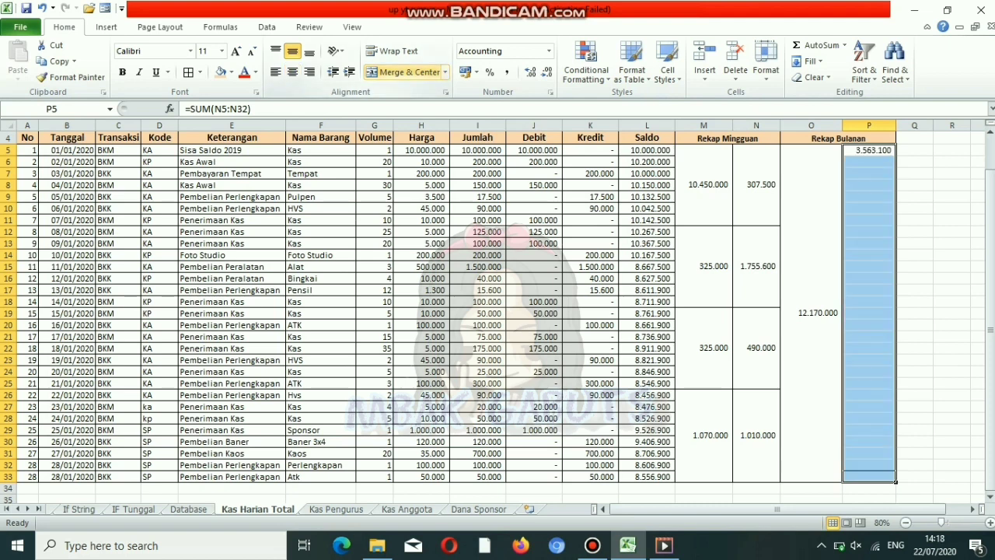
{"action": "left_click", "coordinate": [404, 71]}
- Change the weekly recap formula in M26 to =SUM(J26:J33) and fill it across to N26
{"action": "left_click", "coordinate": [756, 435]}
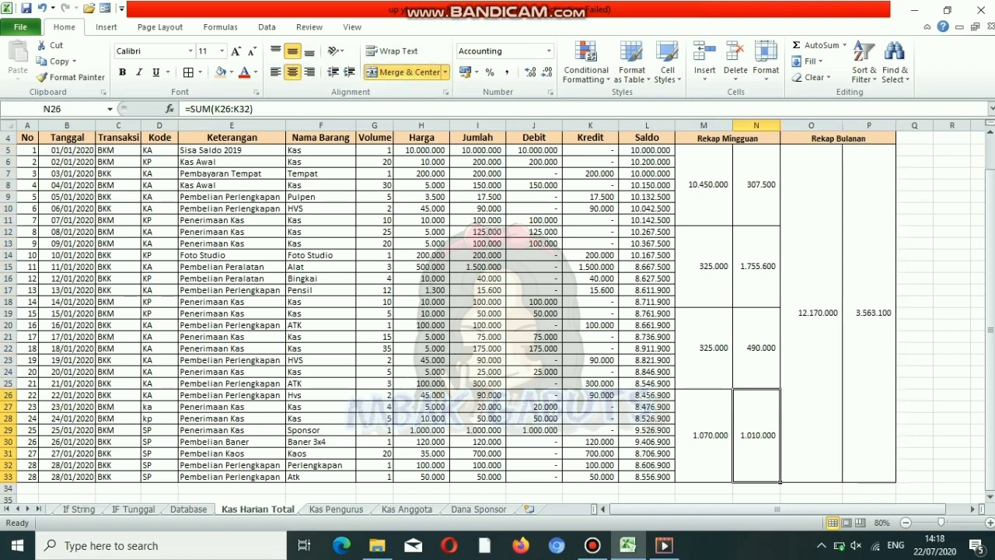
{"action": "left_click", "coordinate": [703, 435]}
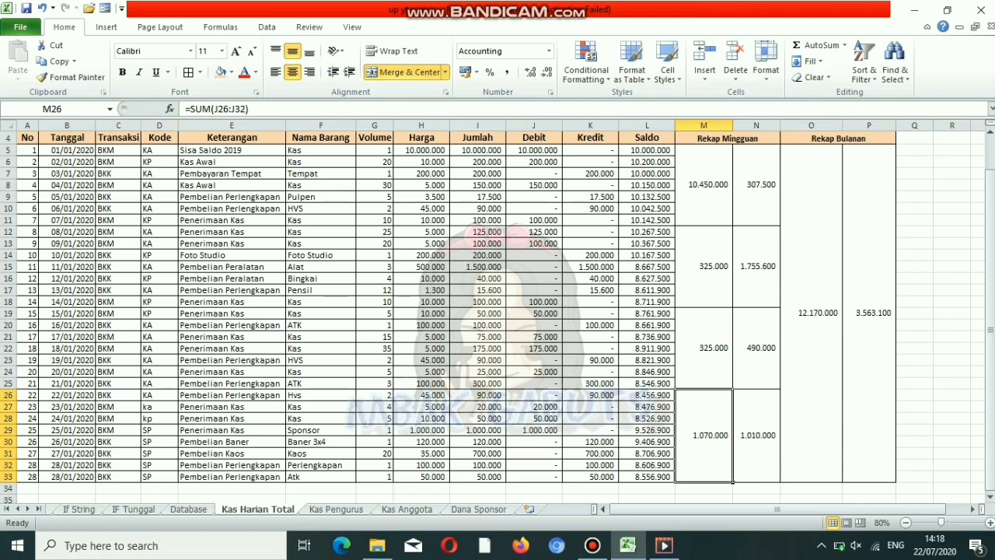
{"action": "key", "text": "F2"}
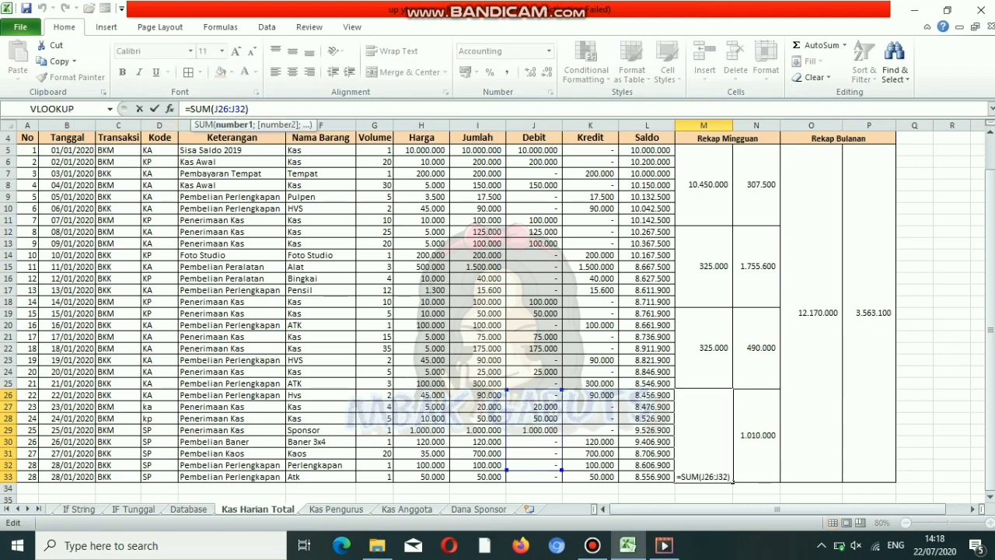
{"action": "key", "text": "Return"}
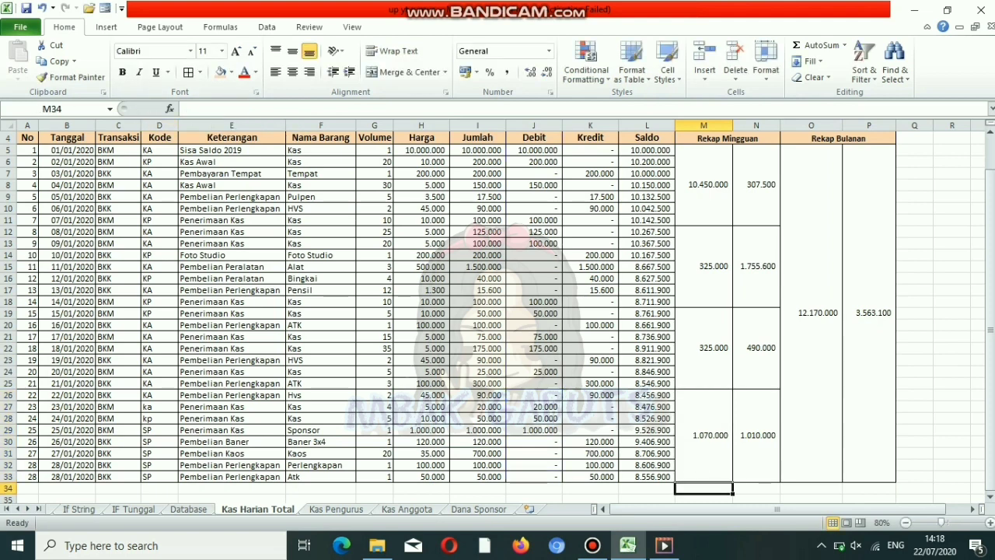
{"action": "left_click", "coordinate": [704, 435]}
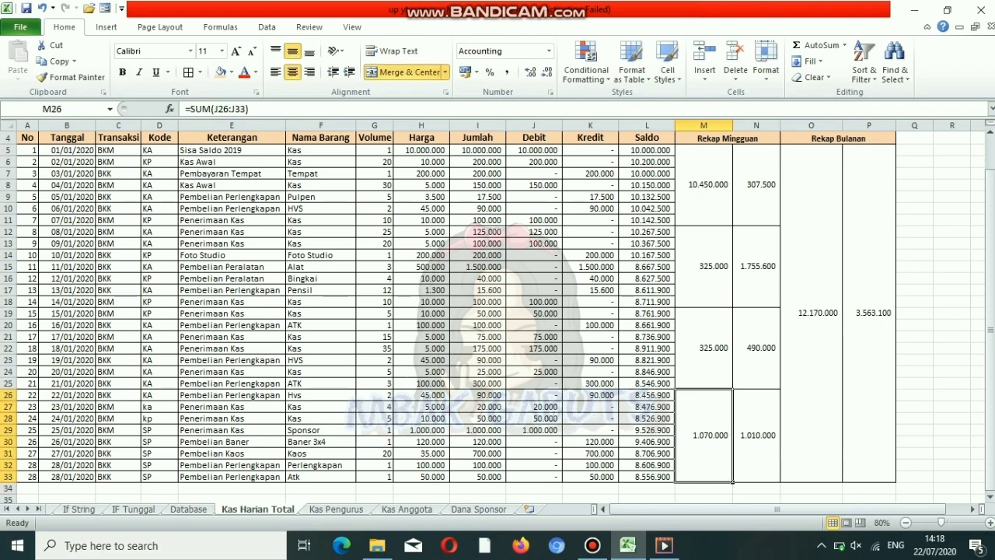
{"action": "left_click_drag", "start_coordinate": [733, 482], "coordinate": [779, 482]}
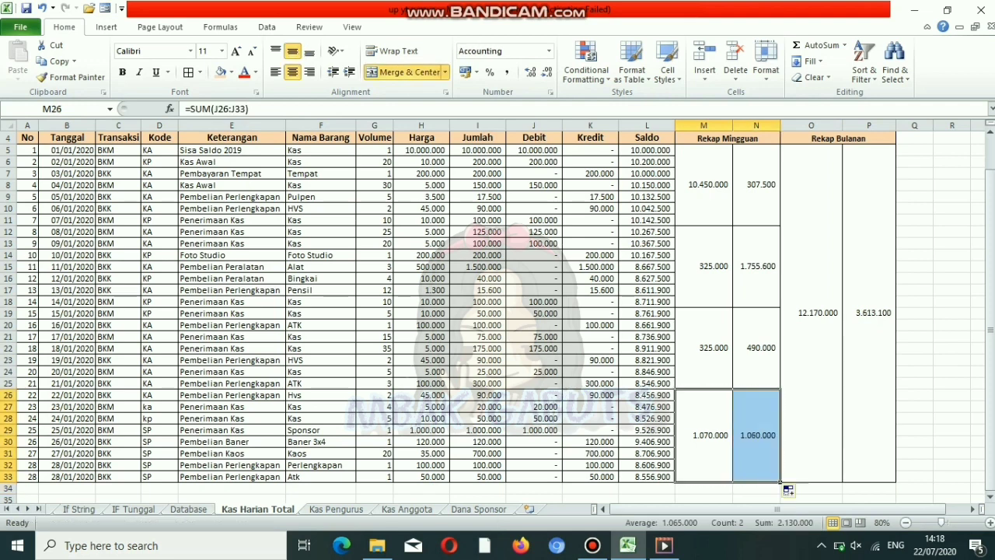
{"action": "left_click", "coordinate": [704, 435]}
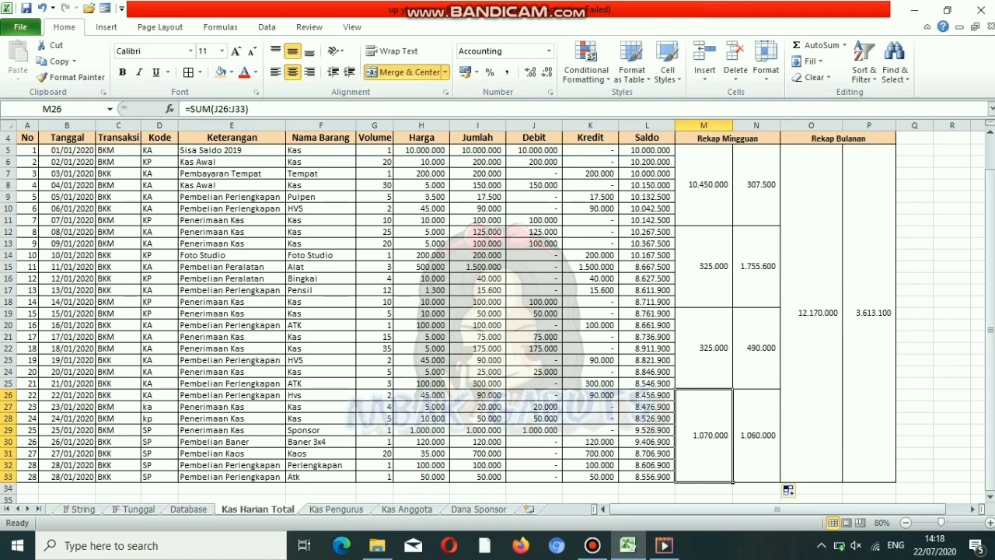
- Change the monthly recap formula in O5 to =SUM(M5:M33) and fill it across to P5
{"action": "left_click", "coordinate": [811, 312]}
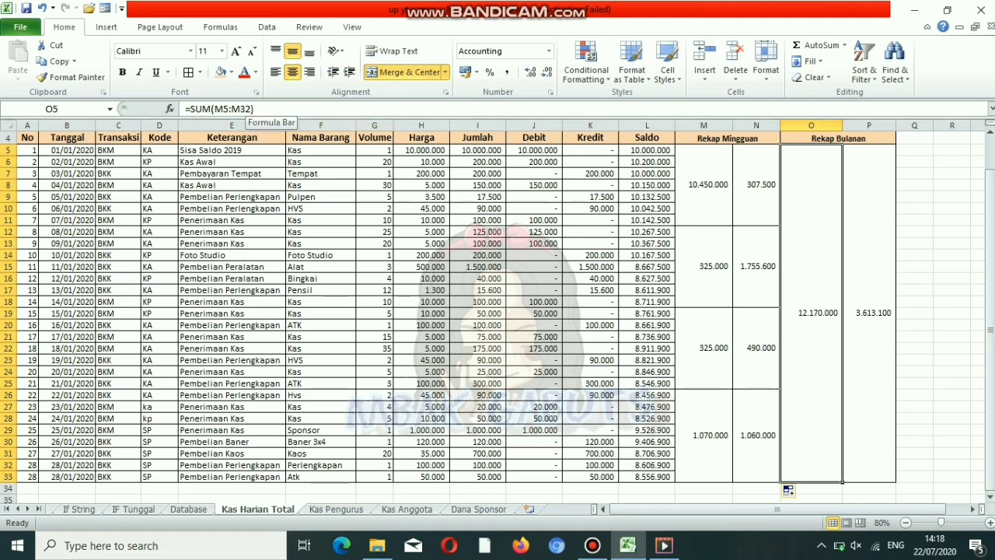
{"action": "left_click", "coordinate": [251, 109]}
{"action": "key", "text": "BackSpace"}
{"action": "type", "text": "3"}
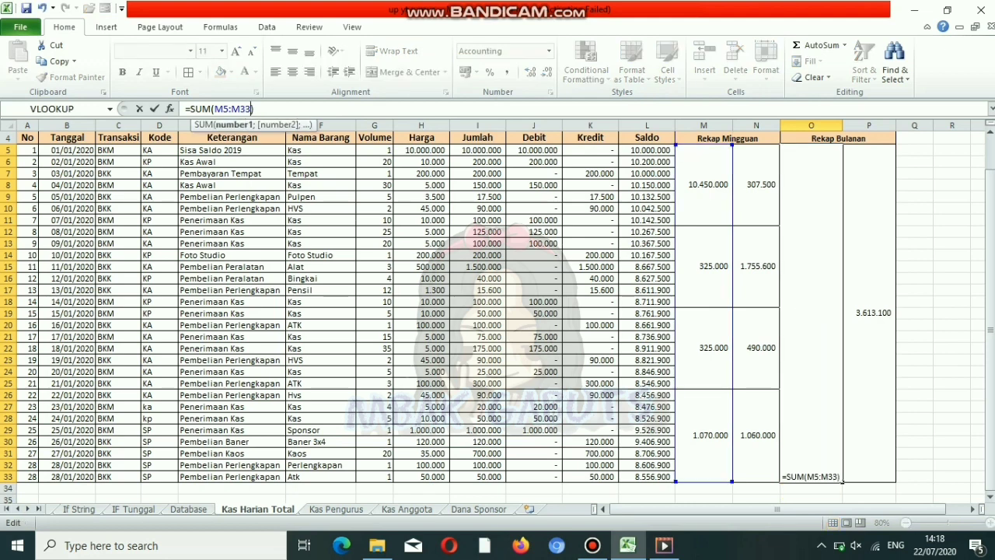
{"action": "key", "text": "Return"}
{"action": "left_click", "coordinate": [810, 311]}
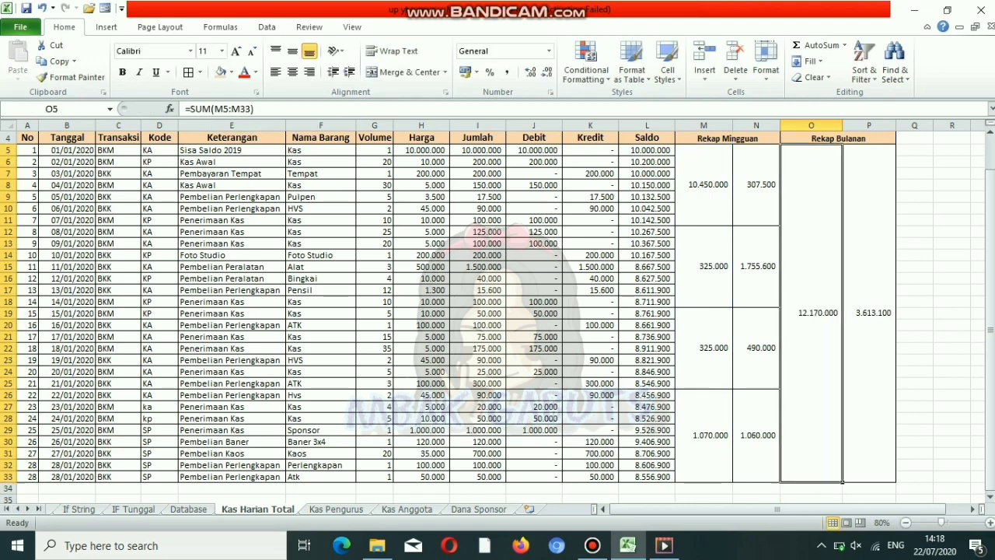
{"action": "left_click_drag", "start_coordinate": [842, 482], "coordinate": [896, 482]}
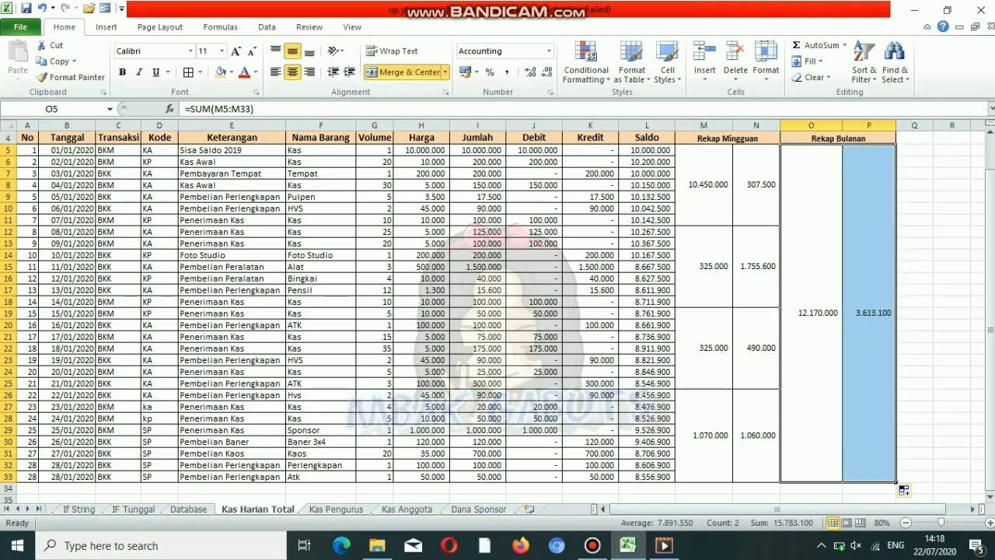
{"action": "left_click", "coordinate": [810, 313]}
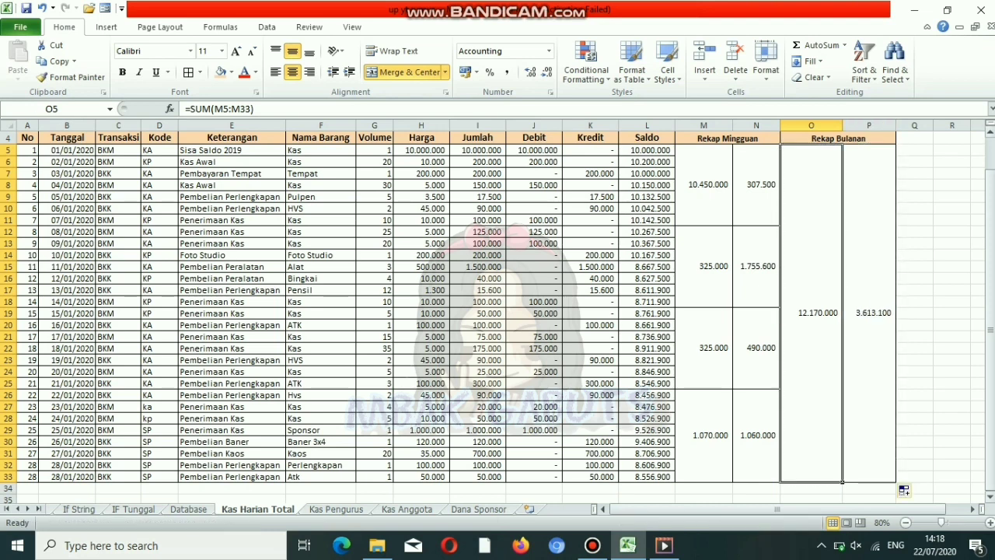
- AutoFit the width of column N under Rekap Mingguan to its contents
{"action": "left_click_drag", "start_coordinate": [990, 389], "coordinate": [989, 385]}
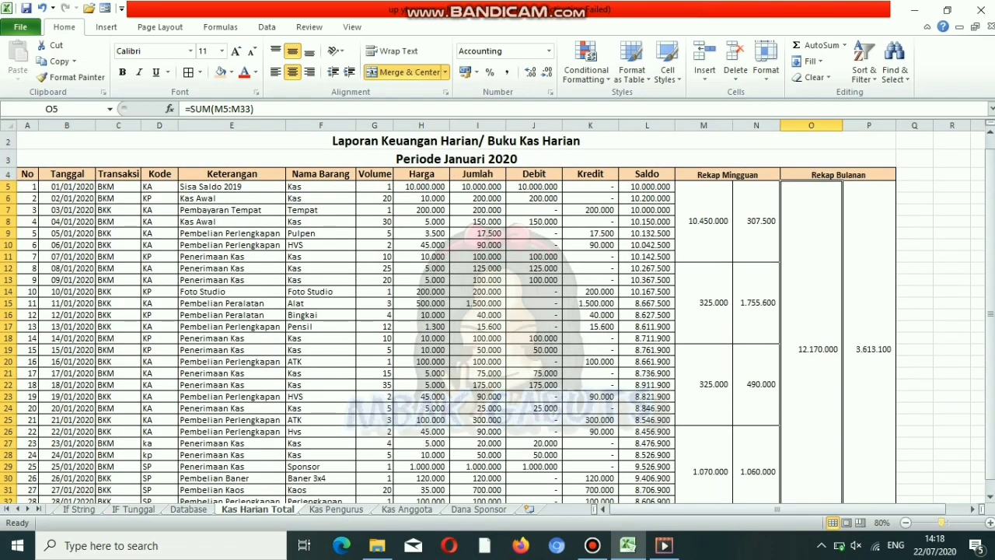
{"action": "left_click_drag", "start_coordinate": [941, 522], "coordinate": [935, 522]}
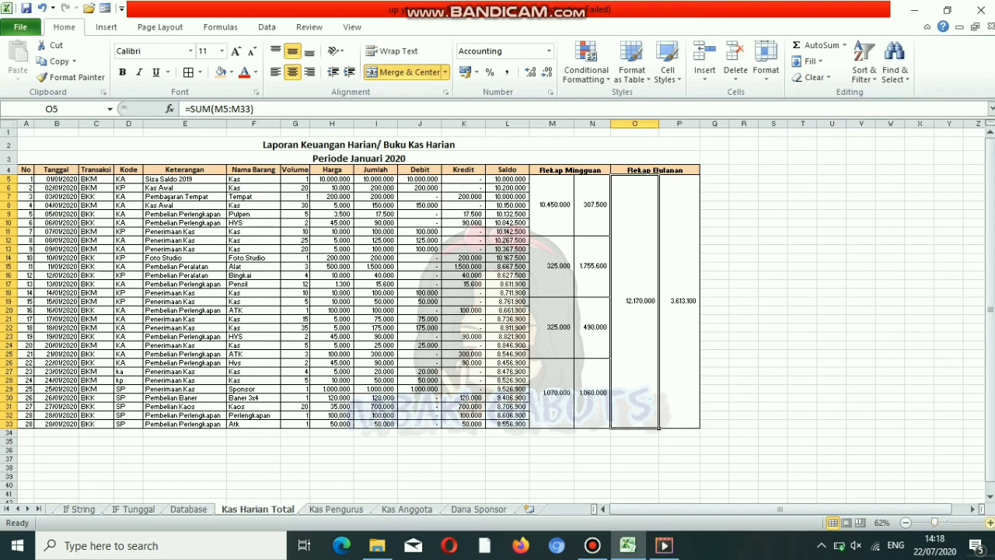
{"action": "left_click_drag", "start_coordinate": [935, 523], "coordinate": [941, 522]}
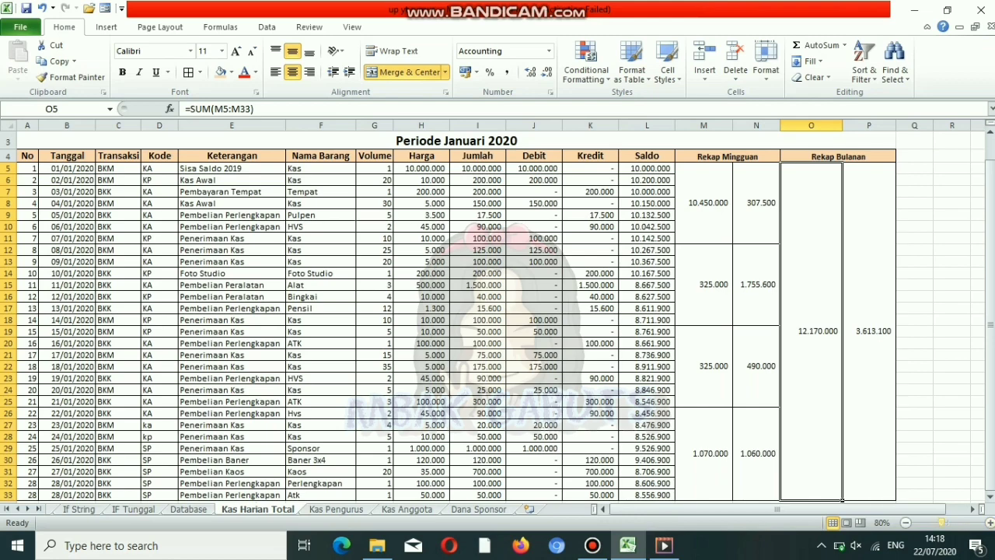
{"action": "left_click", "coordinate": [906, 523]}
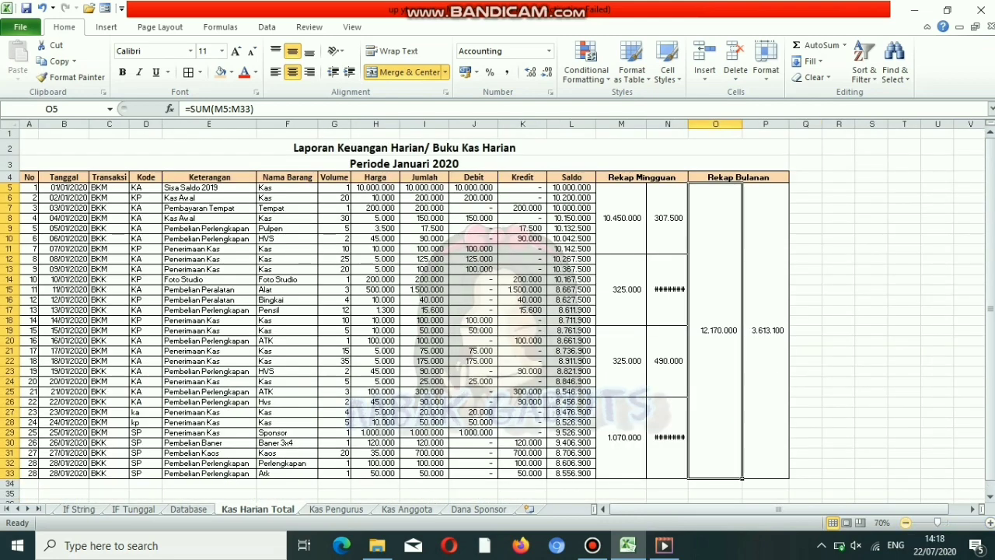
{"action": "double_click", "coordinate": [688, 124]}
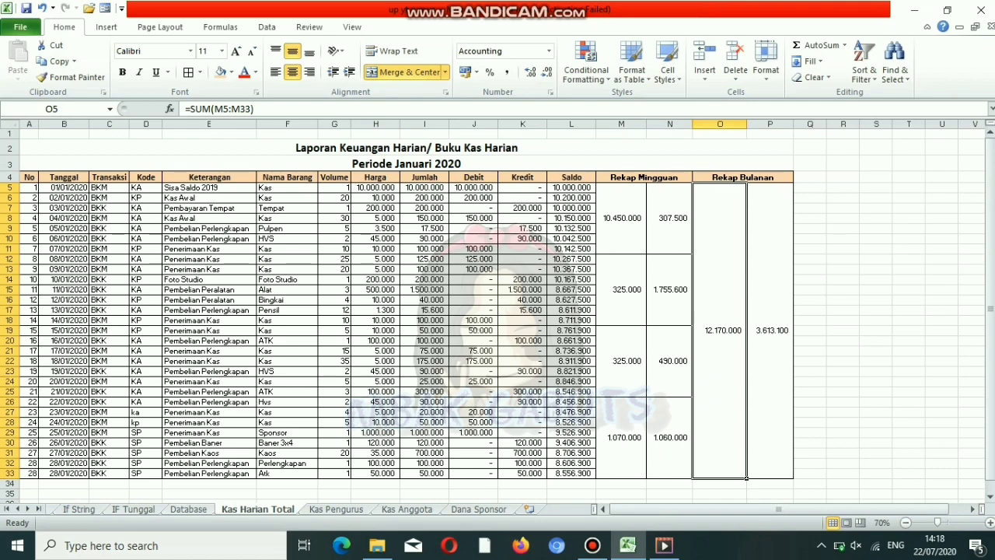
- Review the finished Kas Pengurus, Kas Anggota and Dana Sponsor sheets one after another
{"action": "key", "text": "ctrl+Page_Down"}
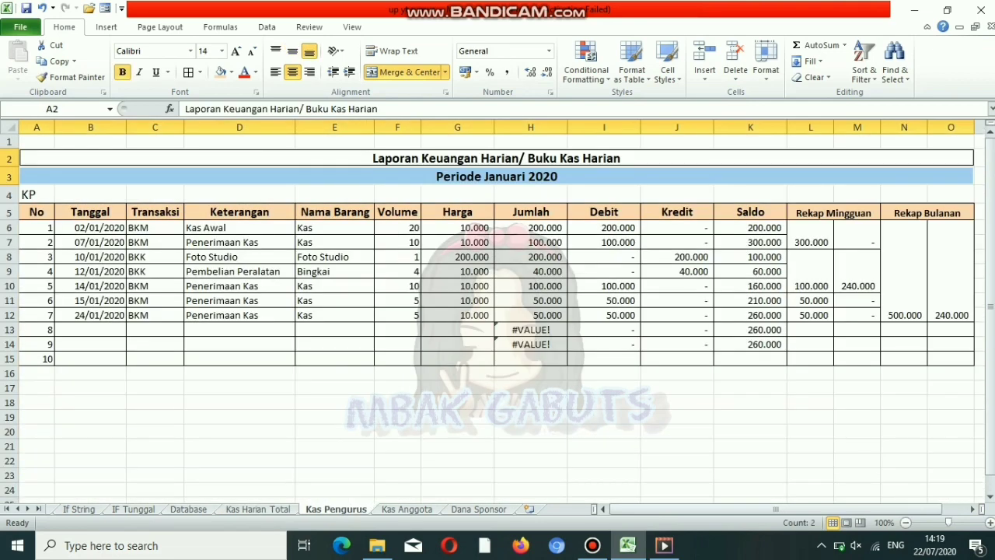
{"action": "key", "text": "ctrl+Page_Down"}
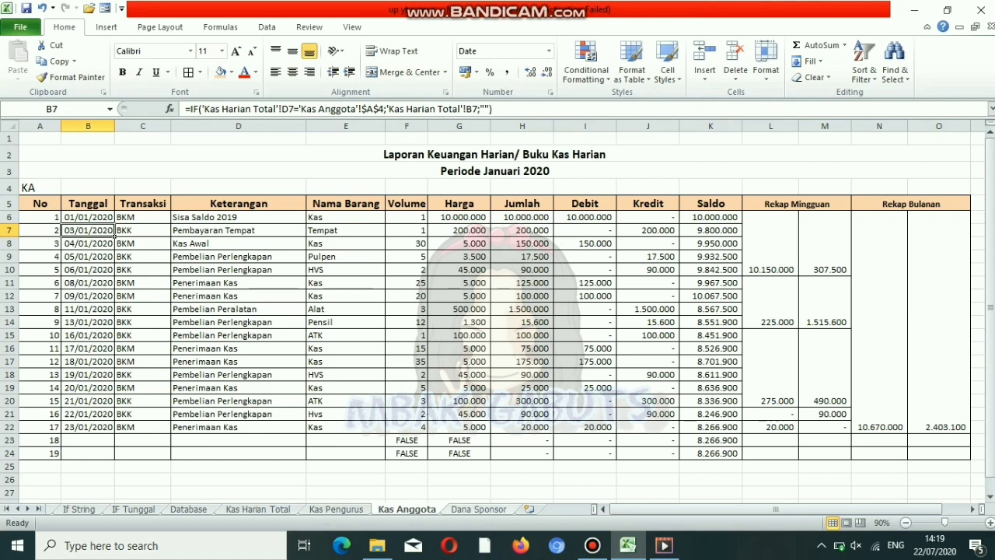
{"action": "key", "text": "ctrl+Page_Down"}
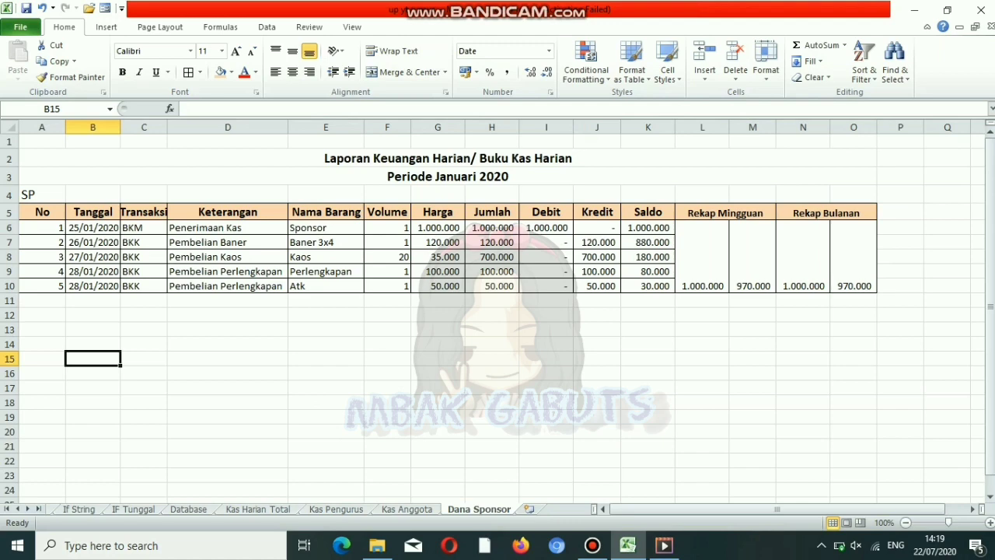
{"action": "mouse_move", "coordinate": [592, 545]}
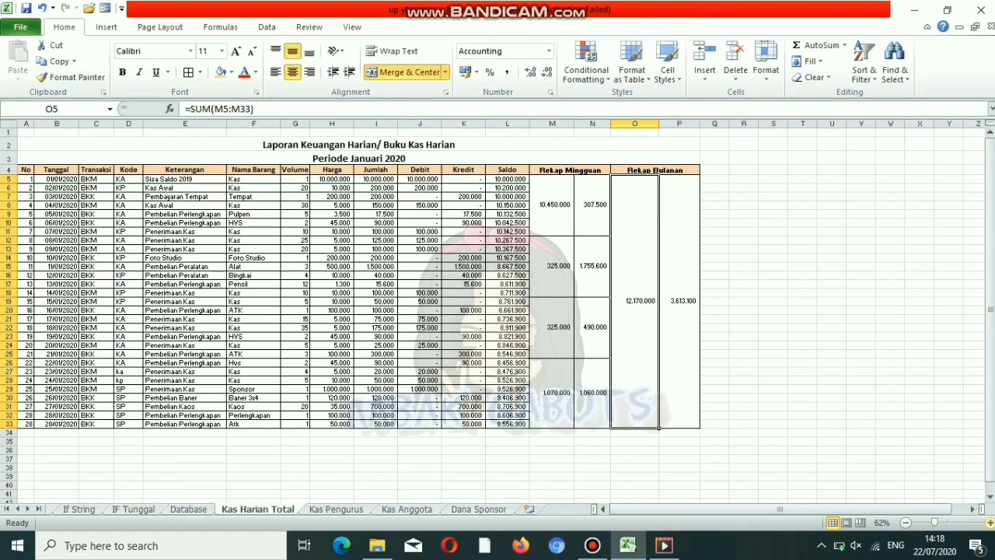
{"action": "scroll", "coordinate": [498, 311], "scroll_direction": "up", "scroll_amount": 2}
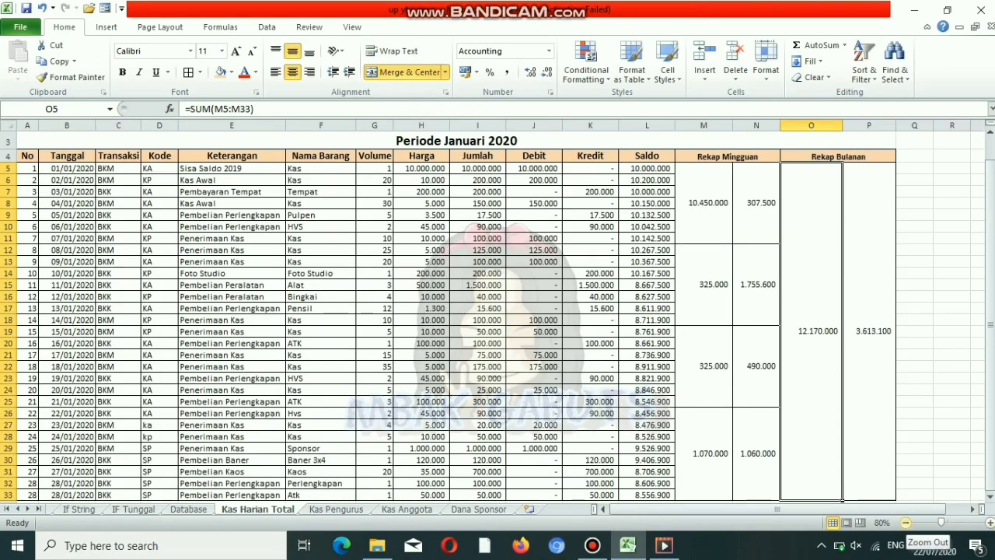
{"action": "left_click", "coordinate": [906, 523]}
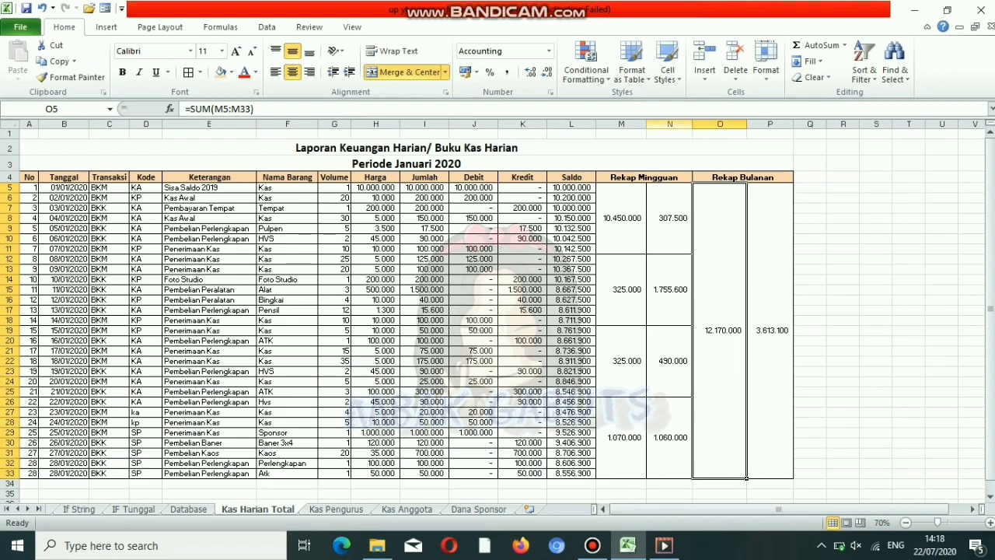
{"action": "key", "text": "ctrl+Page_Down"}
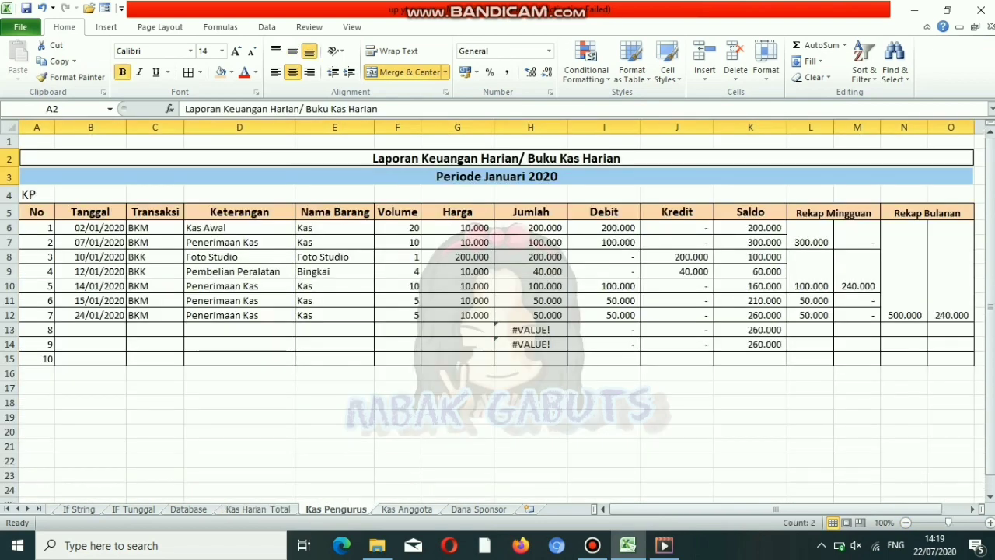
- Review the Kas Harian Total recaps along with the Kas Pengurus, Kas Anggota and Dana Sponsor sheets
{"action": "key", "text": "ctrl+Page_Down"}
{"action": "key", "text": "ctrl+Page_Down"}
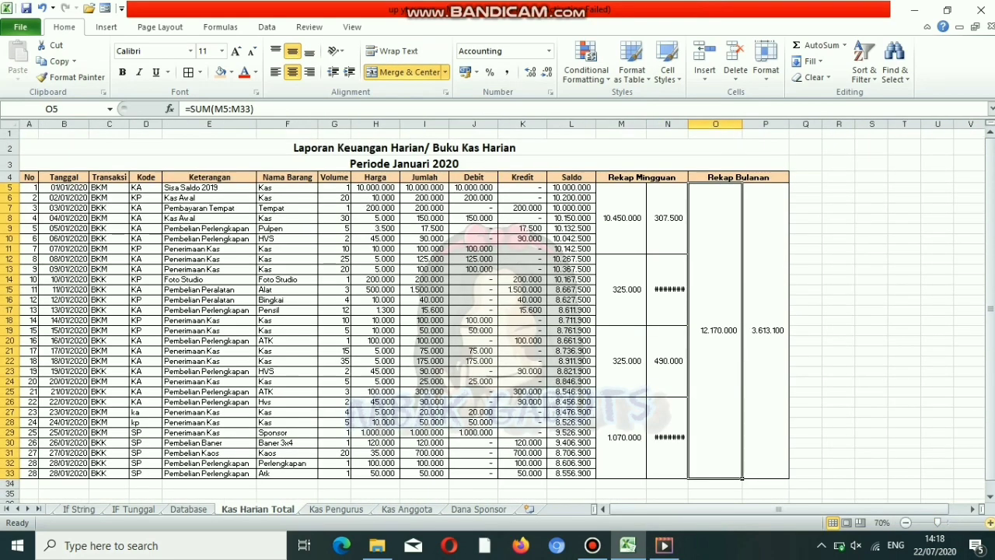
{"action": "scroll", "coordinate": [497, 311], "scroll_direction": "up", "scroll_amount": 1, "text": "ctrl"}
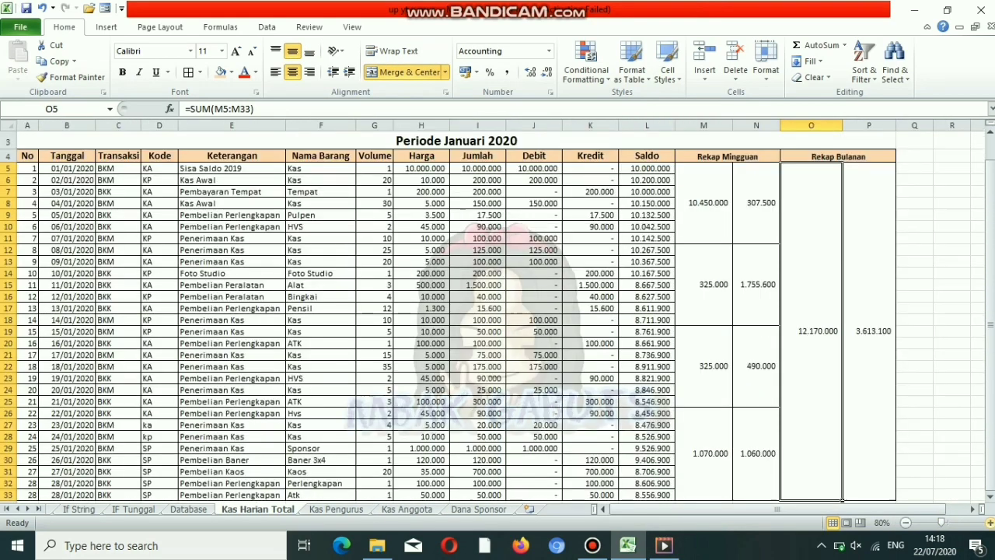
{"action": "scroll", "coordinate": [498, 311], "scroll_direction": "down", "scroll_amount": 1, "text": "ctrl"}
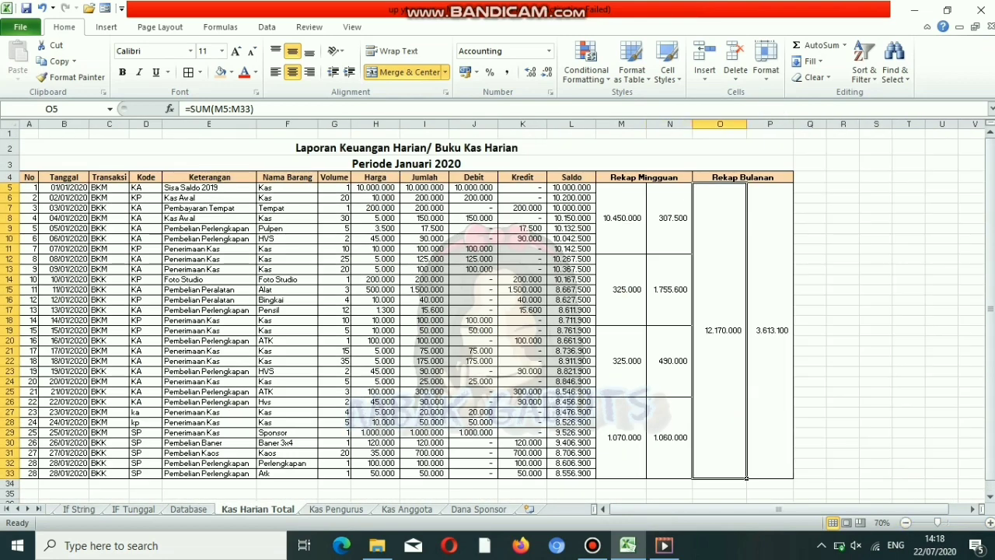
{"action": "key", "text": "ctrl+Page_Down"}
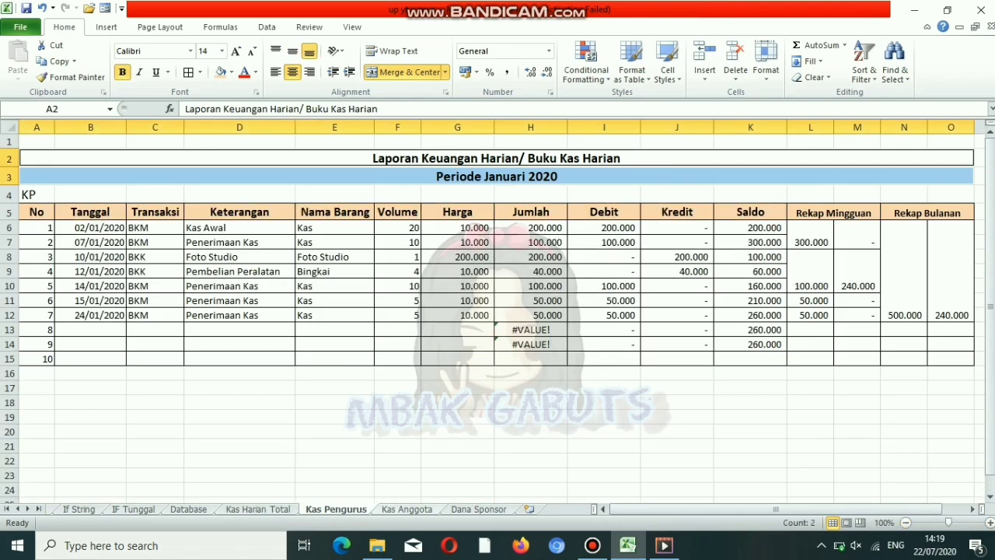
{"action": "key", "text": "ctrl+Page_Down"}
{"action": "key", "text": "ctrl+Page_Down"}
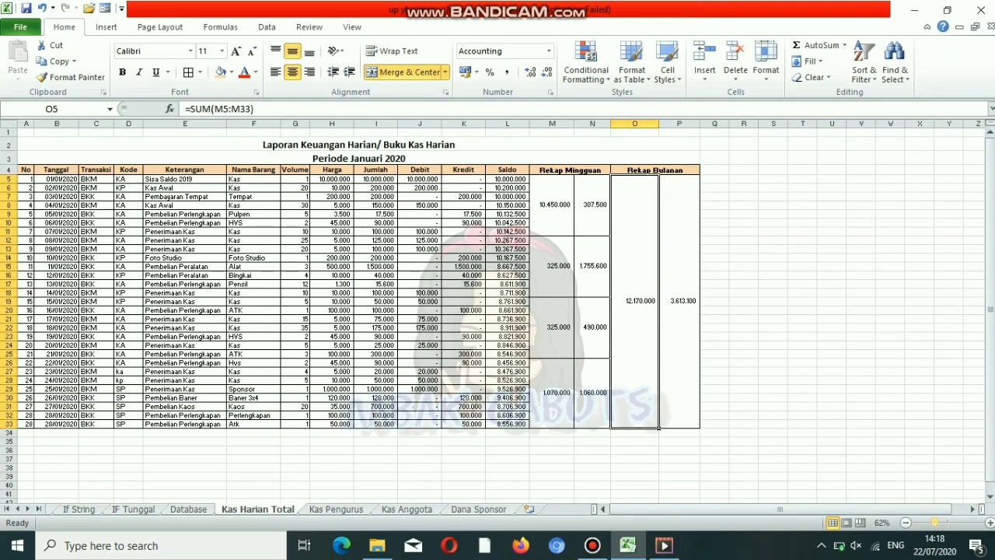
- AutoFit column N under Rekap Mingguan on the Kas Harian Total sheet to its contents
{"action": "left_click_drag", "start_coordinate": [934, 523], "coordinate": [941, 522]}
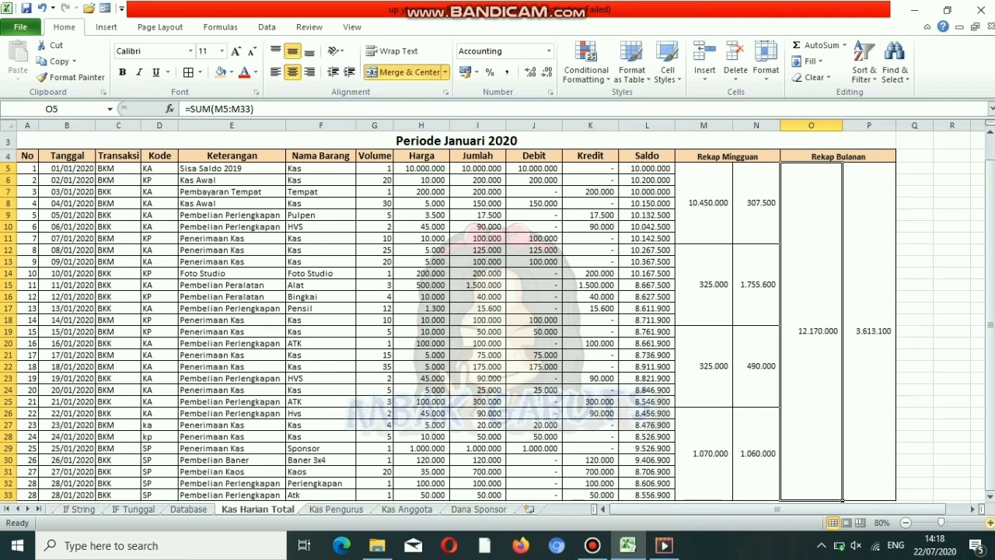
{"action": "left_click", "coordinate": [904, 522]}
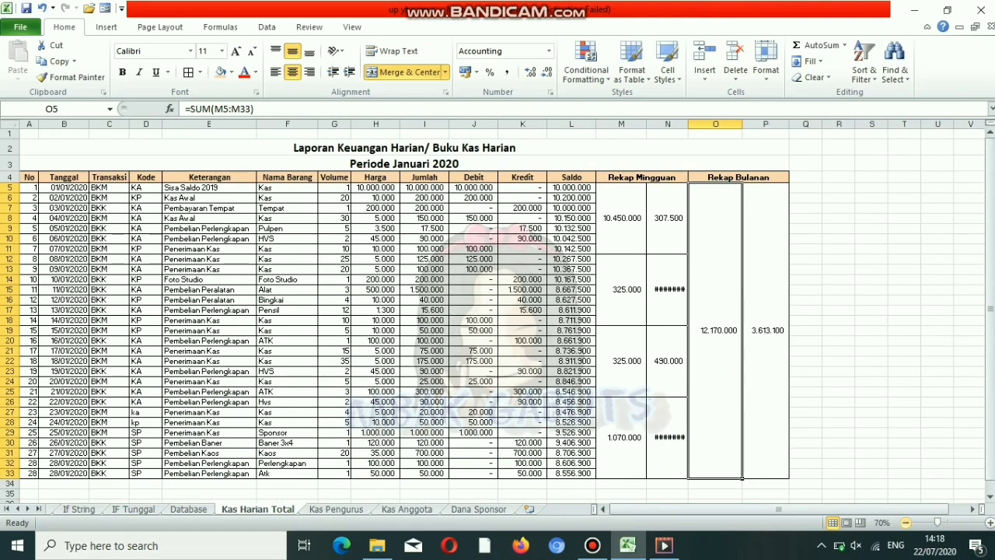
{"action": "double_click", "coordinate": [688, 124]}
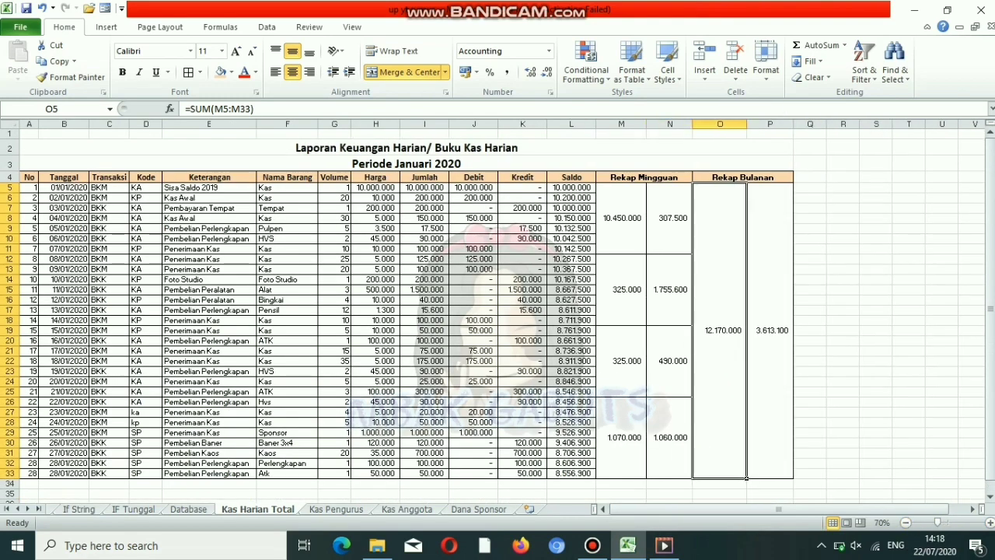
- Look through the Kas Pengurus, Kas Anggota and Dana Sponsor sheets in turn
{"action": "key", "text": "ctrl+Page_Down"}
{"action": "key", "text": "ctrl+Page_Down"}
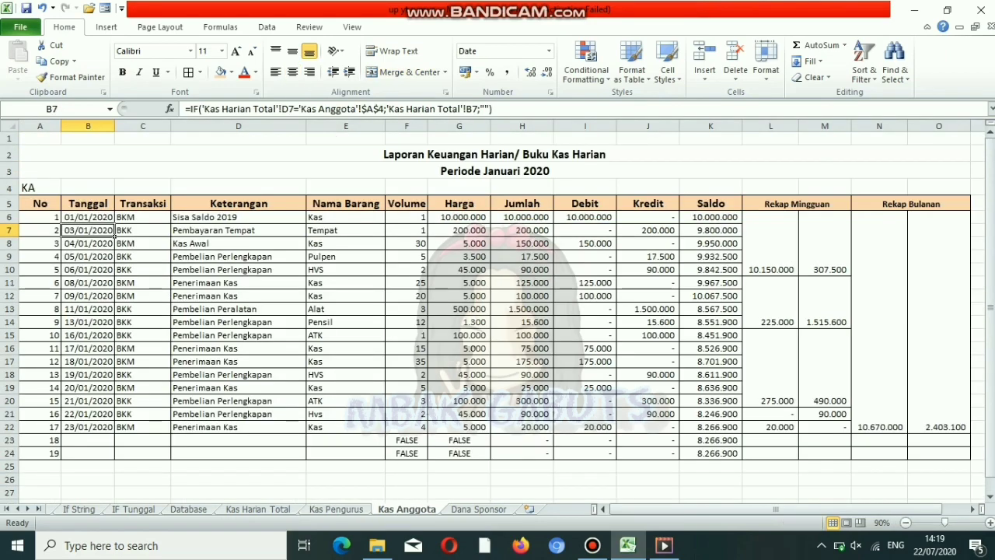
{"action": "key", "text": "ctrl+Page_Down"}
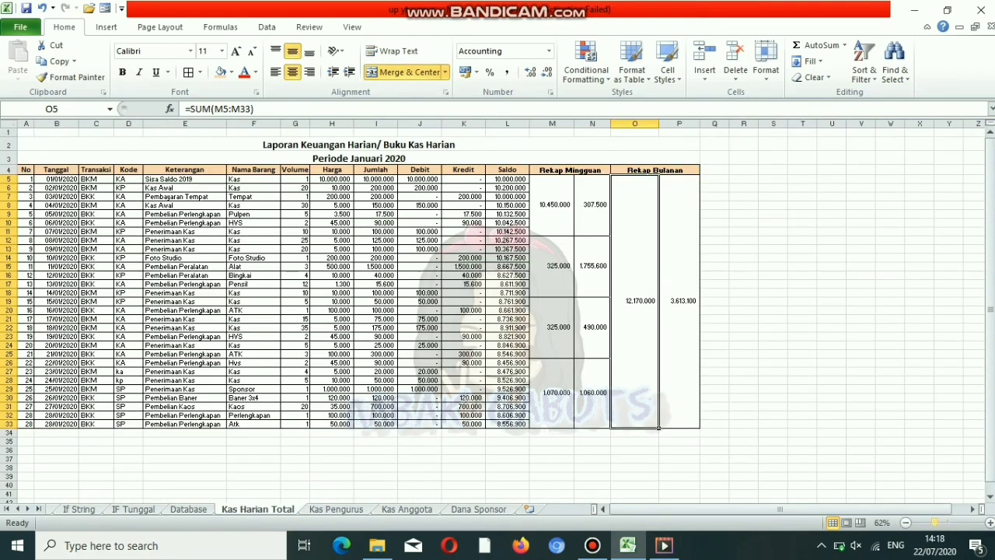
- Fit the width of the second Rekap Mingguan column, N, on Kas Harian Total to its contents
{"action": "left_click", "coordinate": [985, 523]}
{"action": "left_click", "coordinate": [985, 522]}
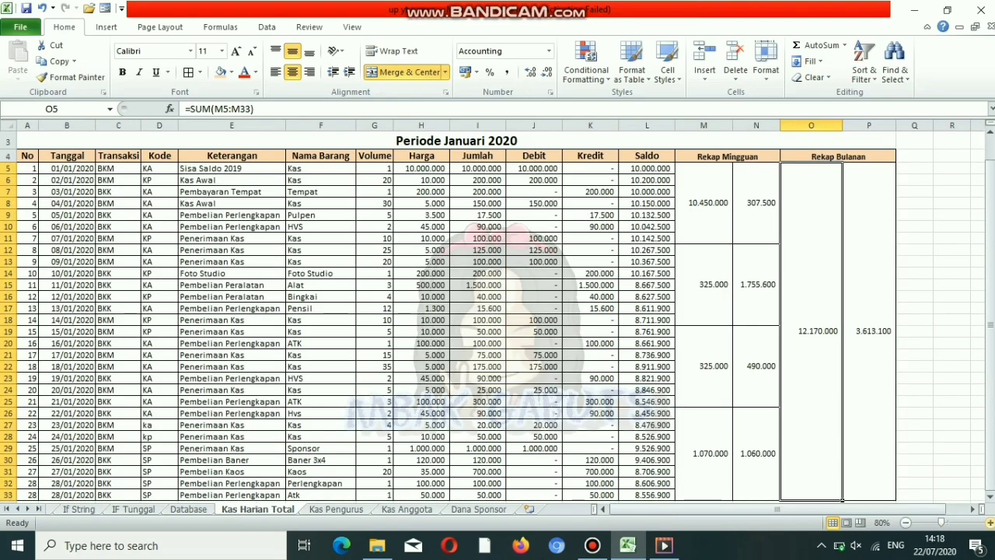
{"action": "left_click", "coordinate": [906, 522]}
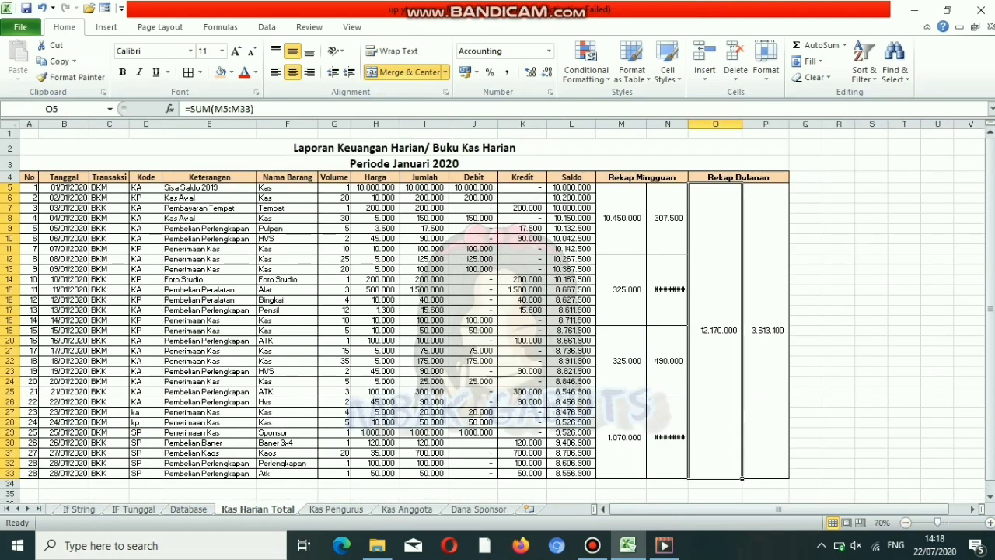
{"action": "double_click", "coordinate": [688, 125]}
- Check the Kas Pengurus, Kas Anggota and Dana Sponsor cash books one after another
{"action": "key", "text": "ctrl+Page_Down"}
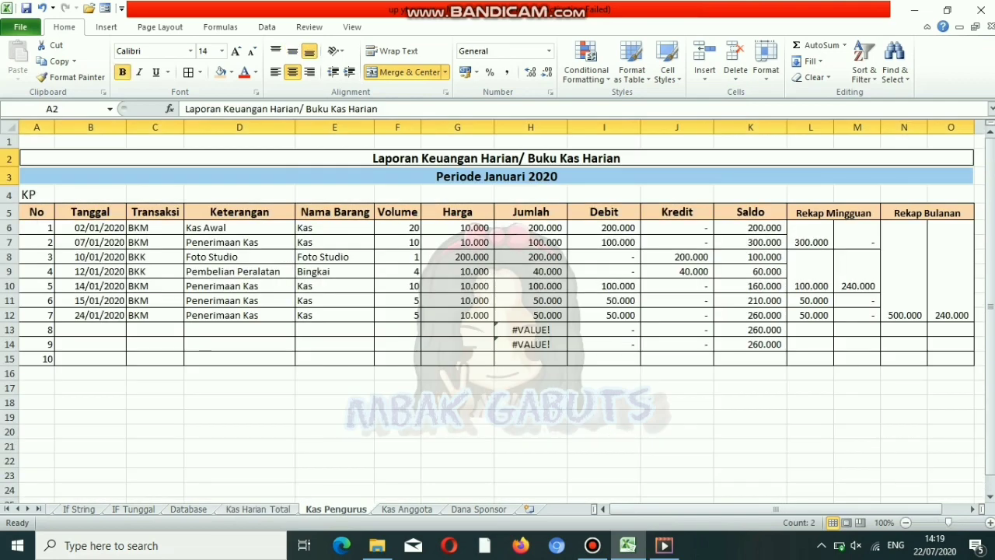
{"action": "key", "text": "ctrl+Page_Down"}
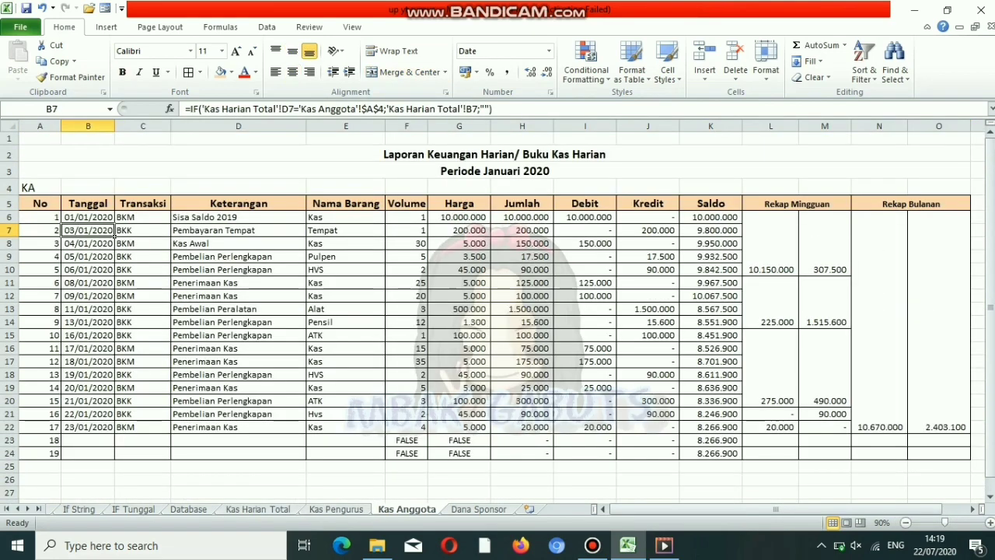
{"action": "key", "text": "ctrl+Page_Down"}
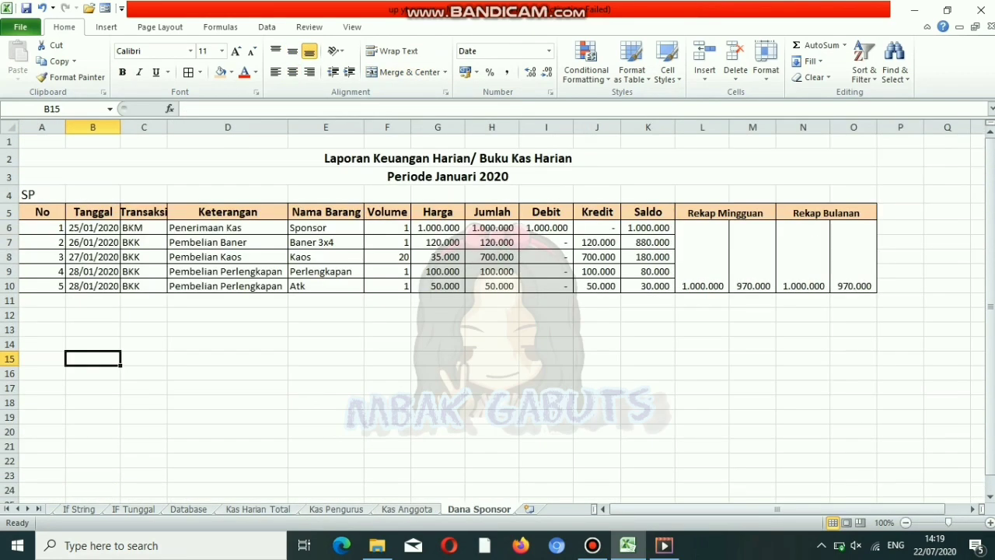